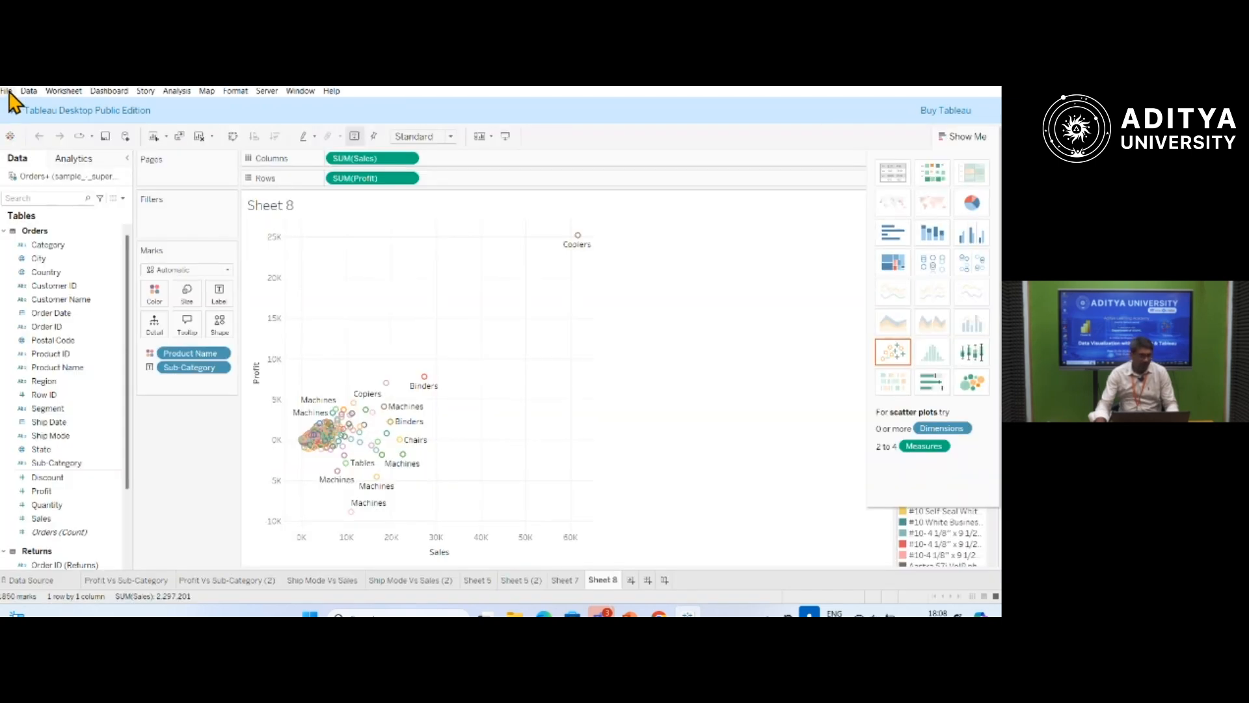
{"action": "left_click", "coordinate": [8, 94]}
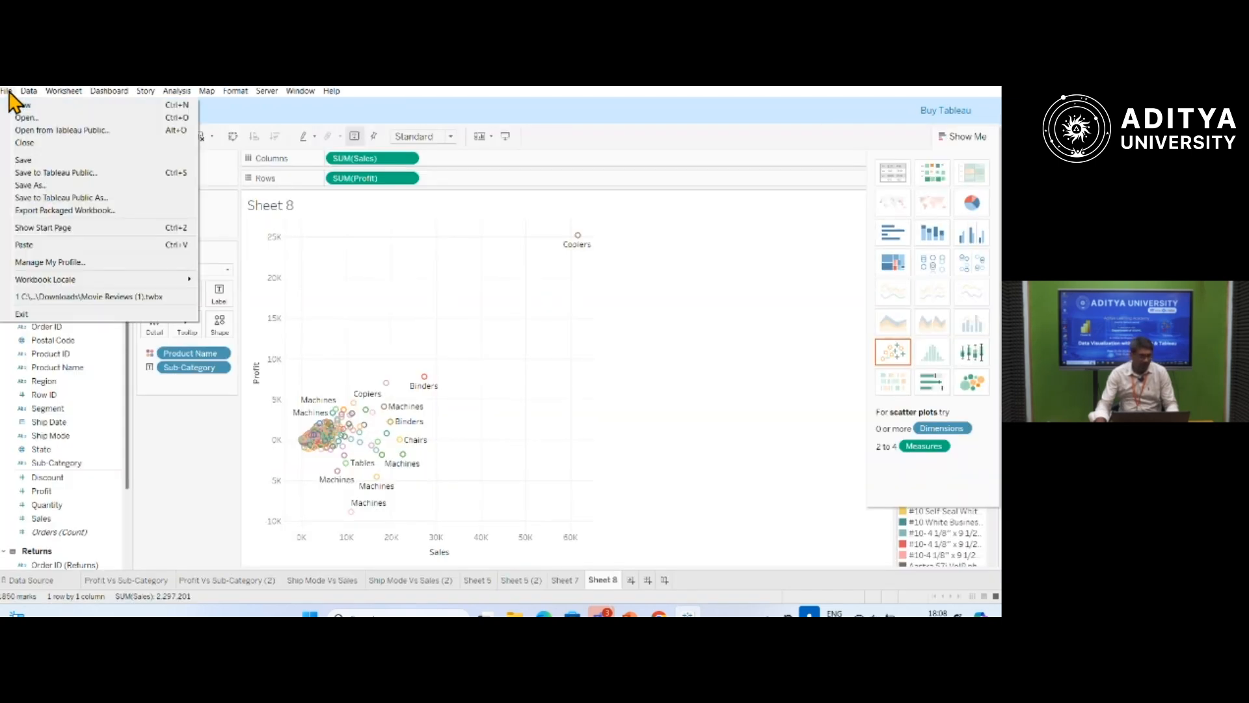
{"action": "left_click", "coordinate": [30, 114]}
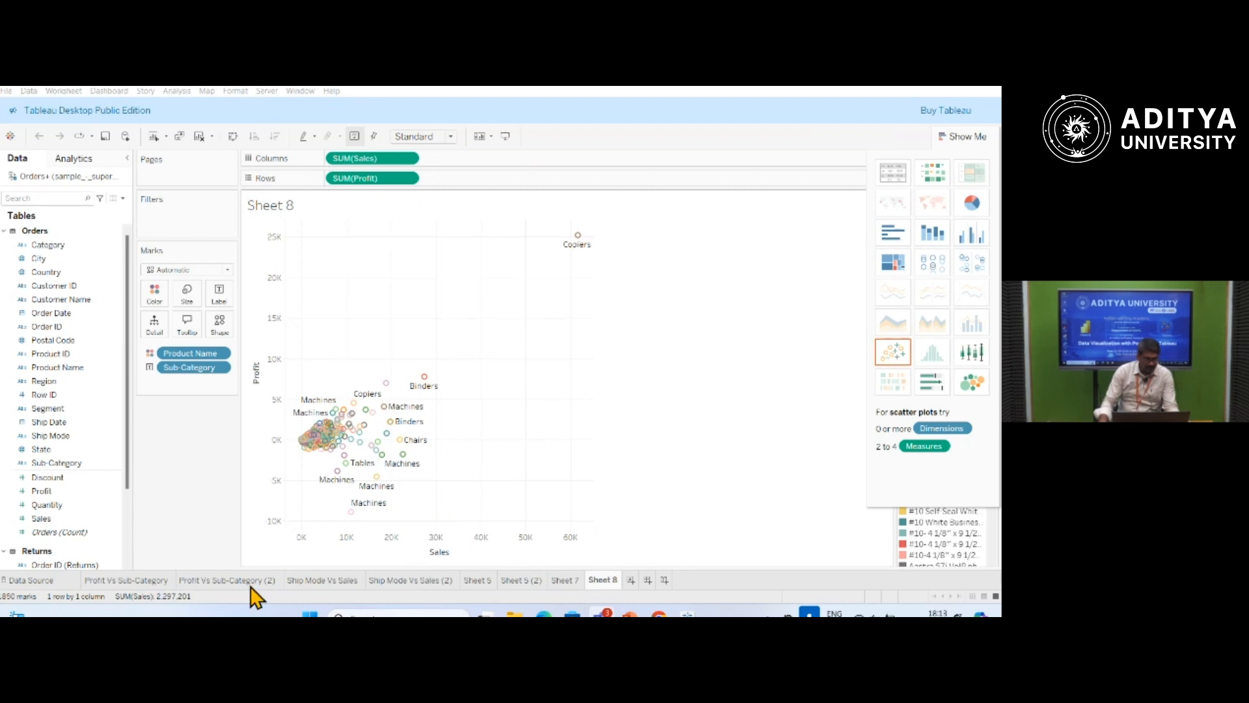
{"action": "left_click", "coordinate": [19, 492]}
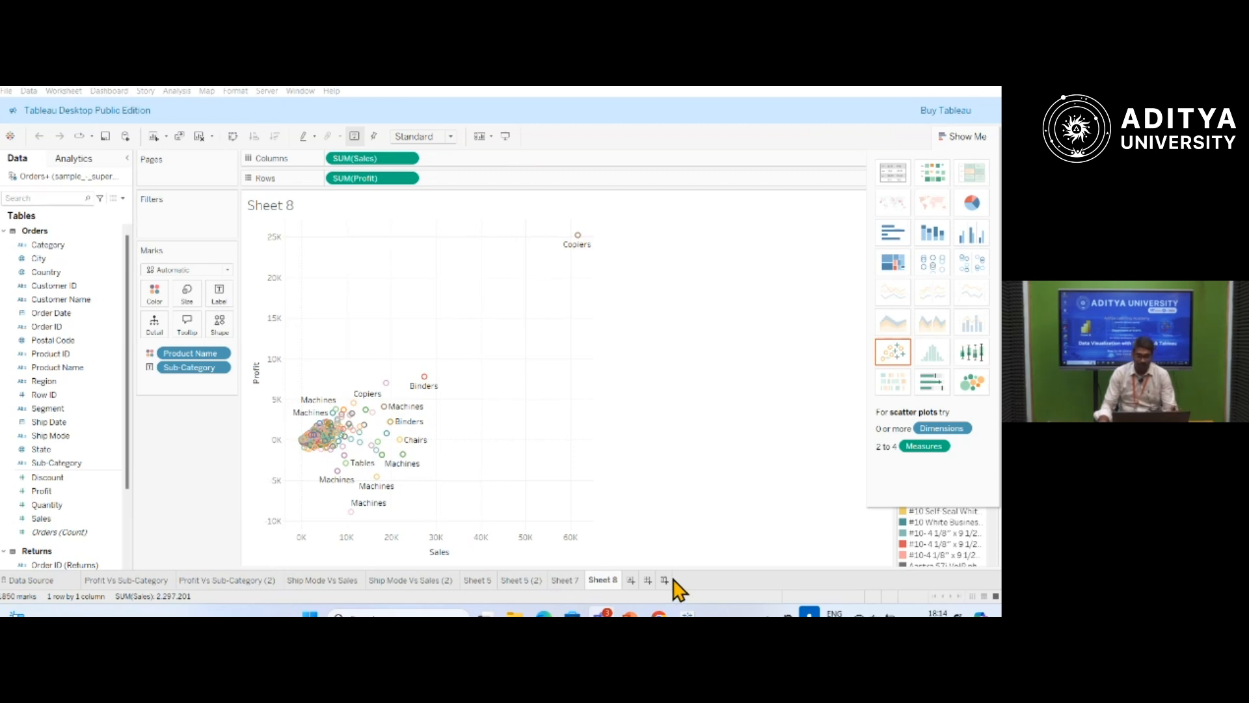
Add a new worksheet and set its title to "Profit on Sub-Category".
{"action": "left_click", "coordinate": [631, 580]}
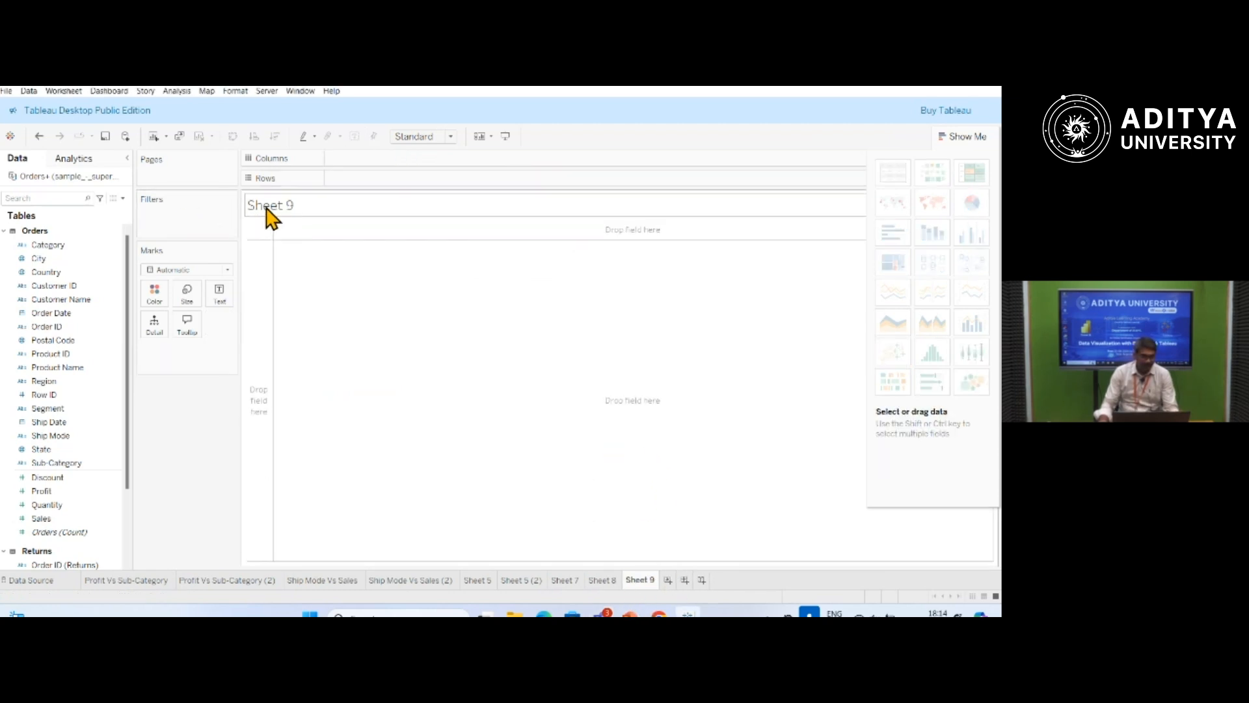
{"action": "double_click", "coordinate": [294, 207]}
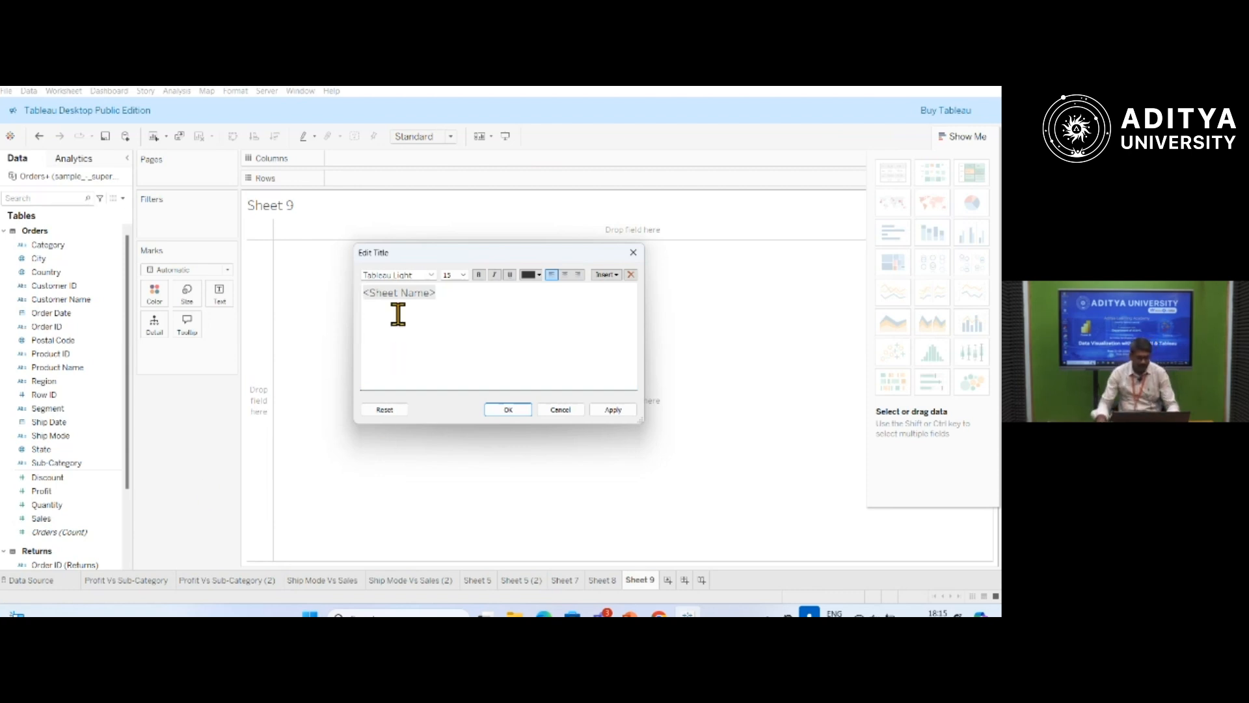
{"action": "double_click", "coordinate": [439, 296]}
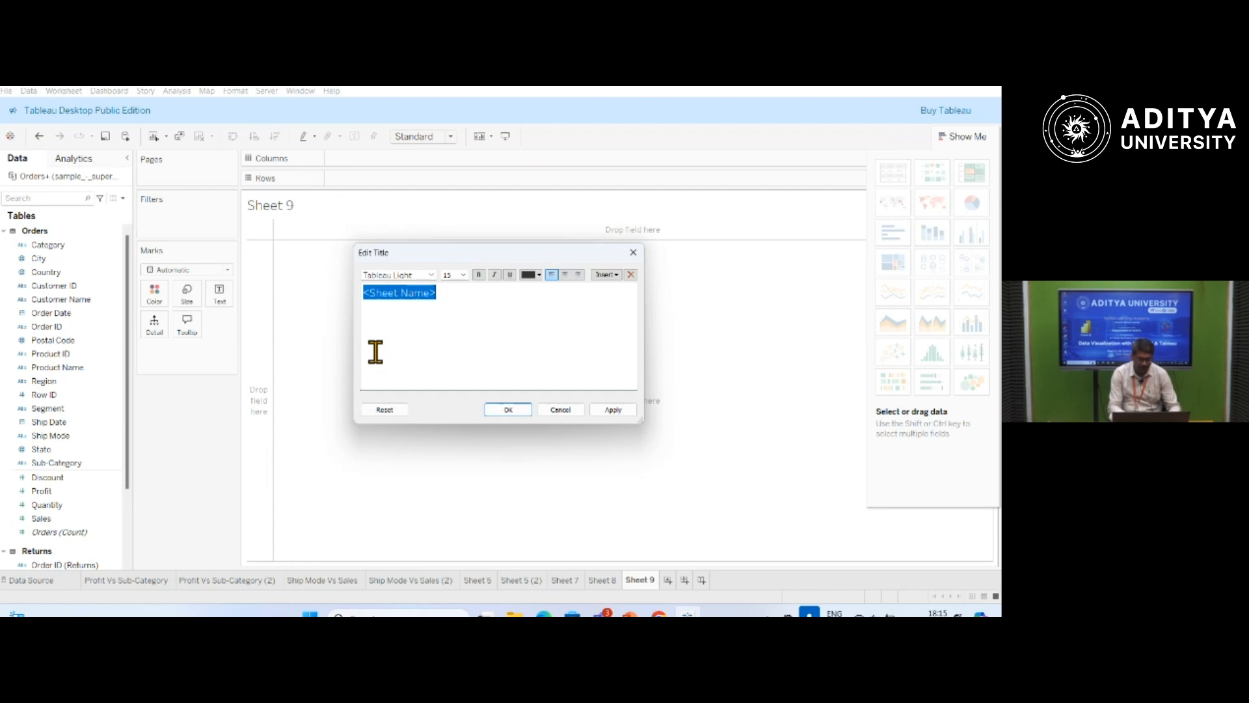
{"action": "type", "text": "Profit "}
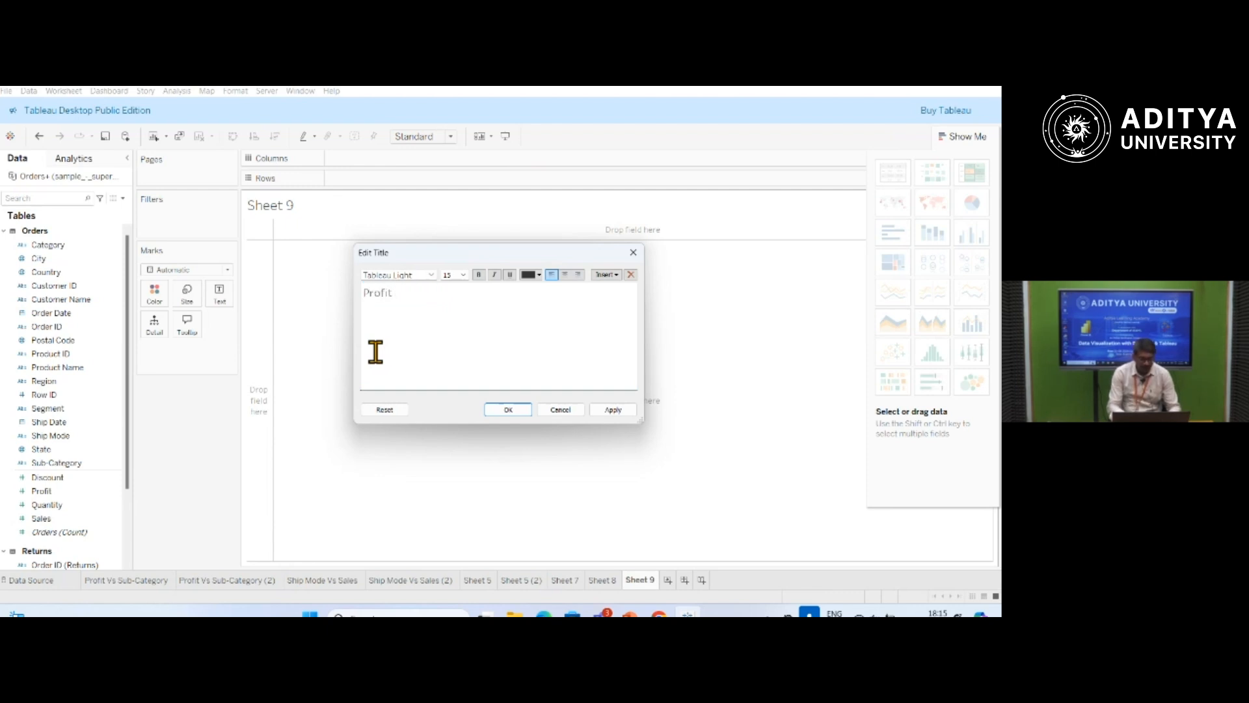
{"action": "type", "text": "on Sub "}
{"action": "type", "text": "Category"}
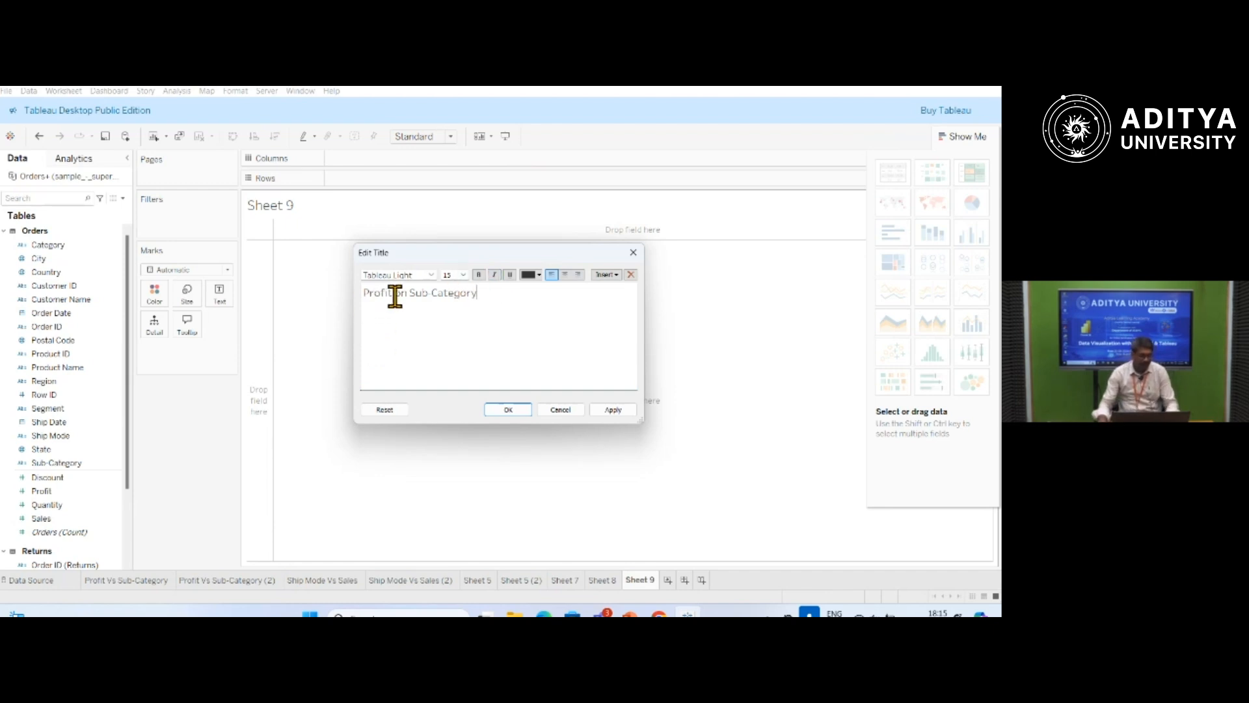
{"action": "left_click_drag", "start_coordinate": [395, 296], "coordinate": [483, 294]}
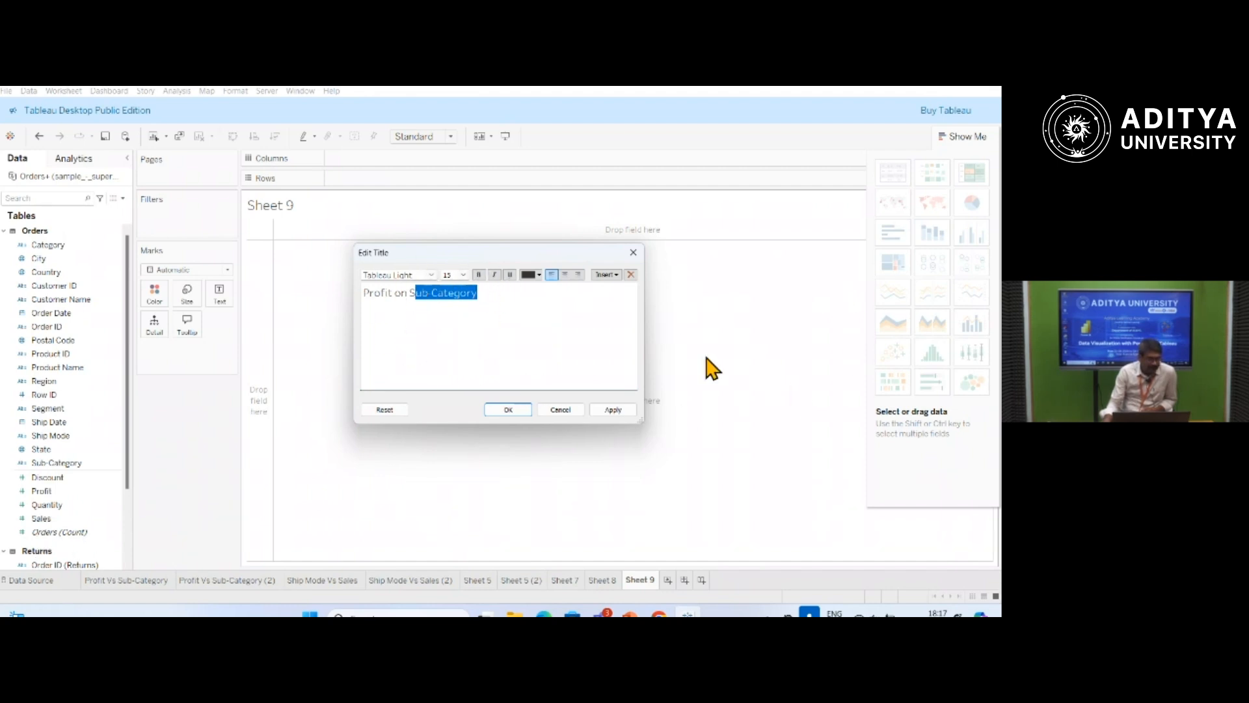
{"action": "left_click", "coordinate": [623, 411]}
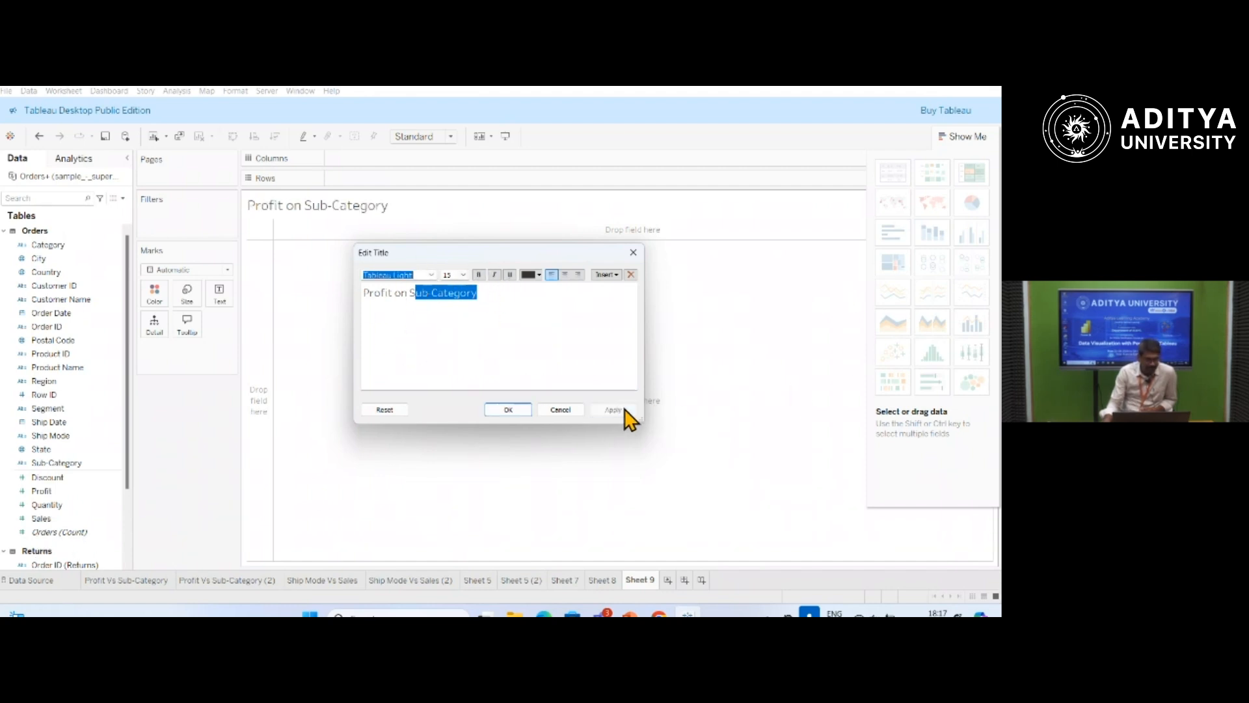
{"action": "left_click", "coordinate": [510, 410]}
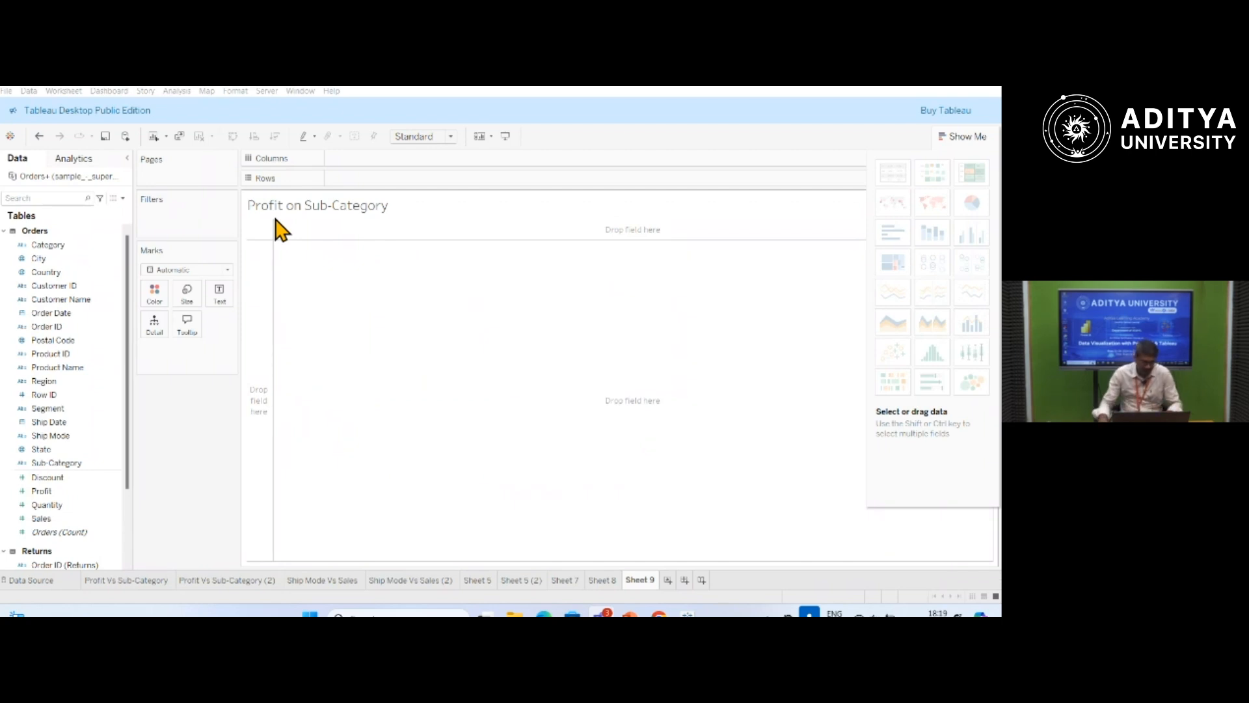
Build a horizontal bar chart with Profit on the columns and Sub-Category on the rows.
{"action": "left_click", "coordinate": [109, 326]}
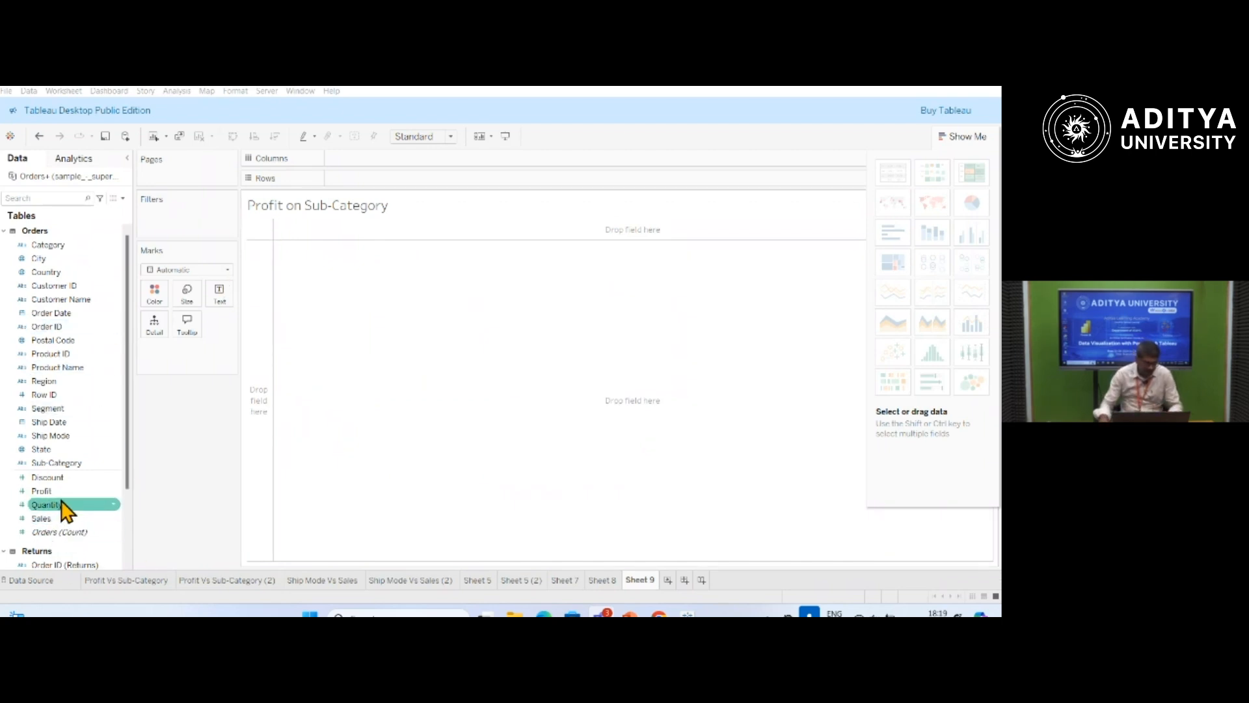
{"action": "left_click_drag", "start_coordinate": [38, 499], "coordinate": [344, 166]}
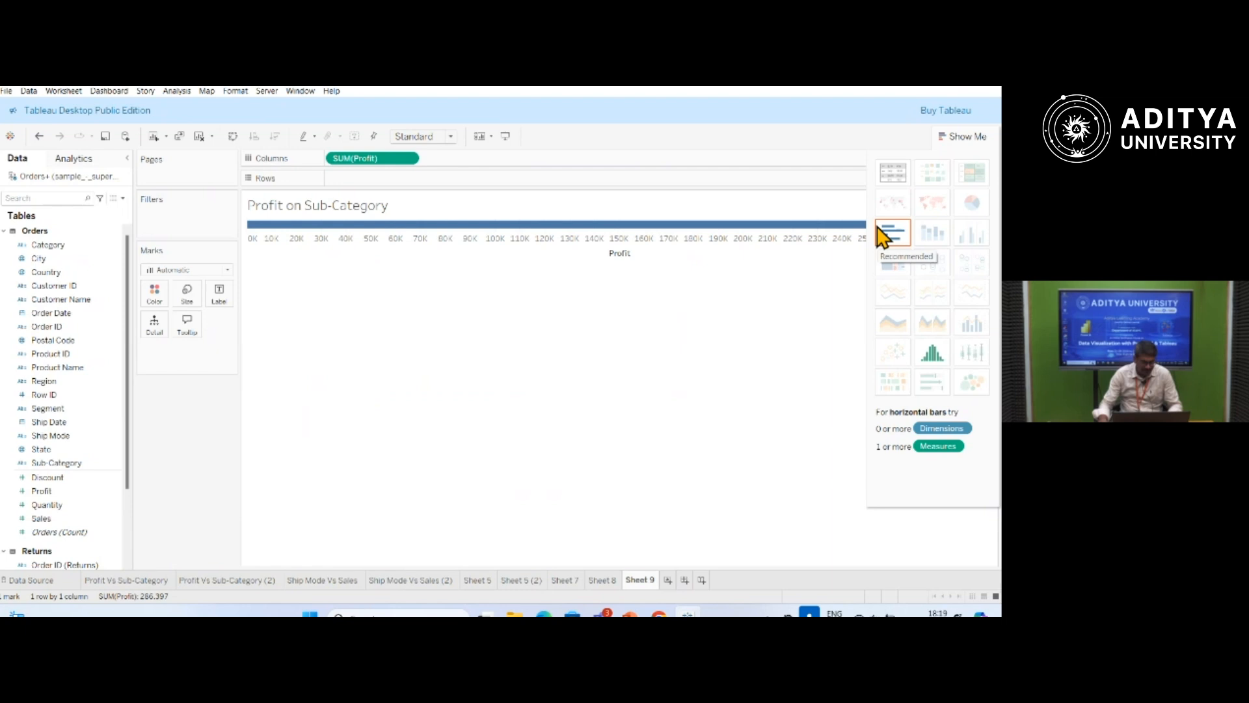
{"action": "left_click", "coordinate": [56, 463]}
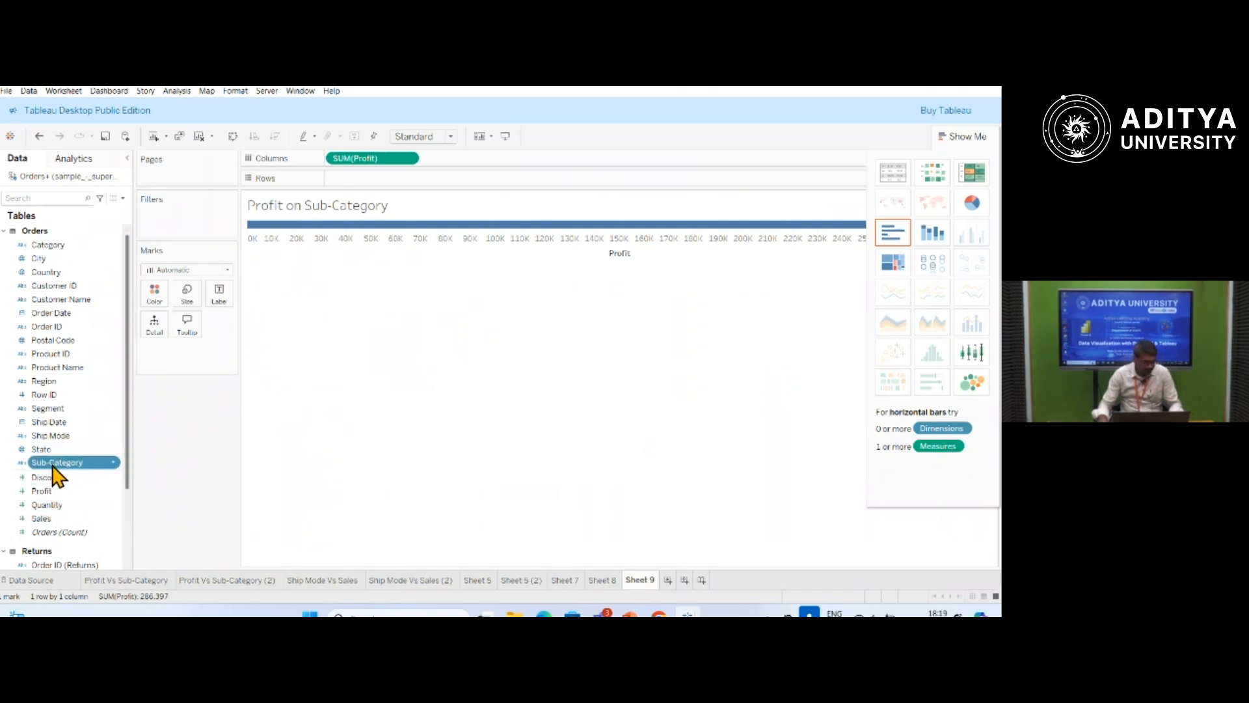
{"action": "left_click_drag", "start_coordinate": [54, 469], "coordinate": [352, 180]}
{"action": "left_click_drag", "start_coordinate": [355, 183], "coordinate": [358, 190]}
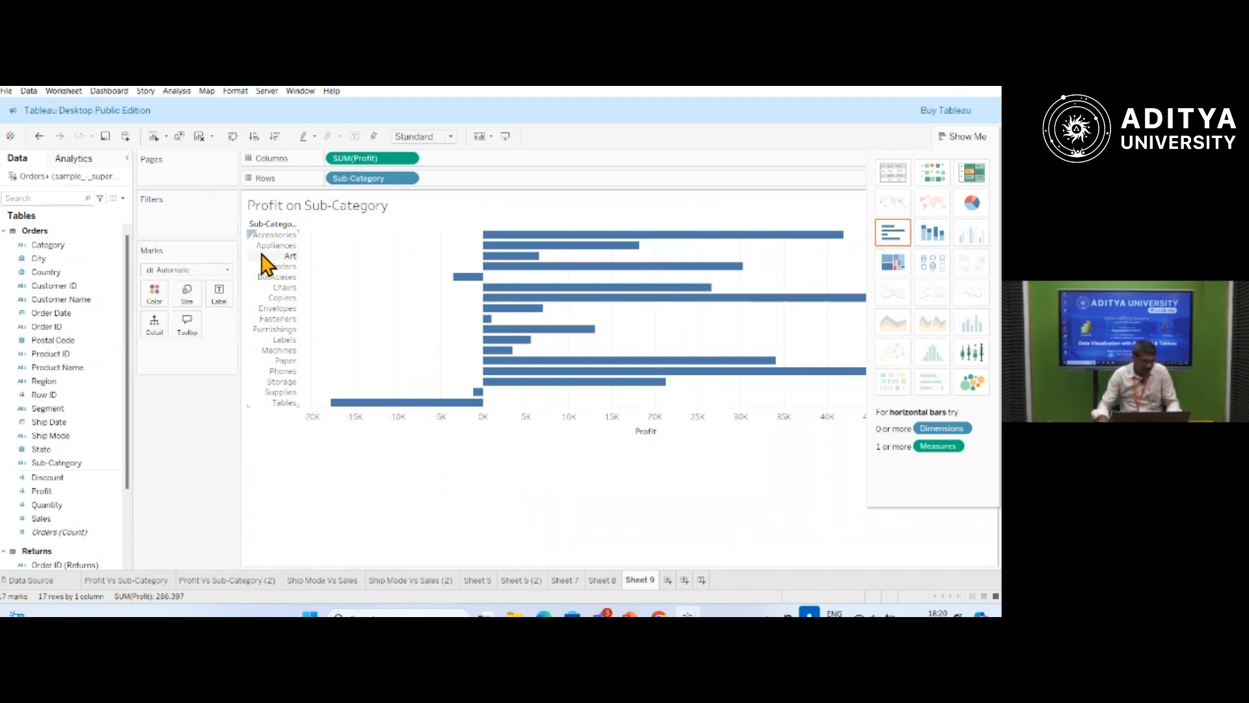
Try vertical bars with Sub-Category on the columns and Profit on the rows, and return to the horizontal layout.
{"action": "mouse_move", "coordinate": [633, 260]}
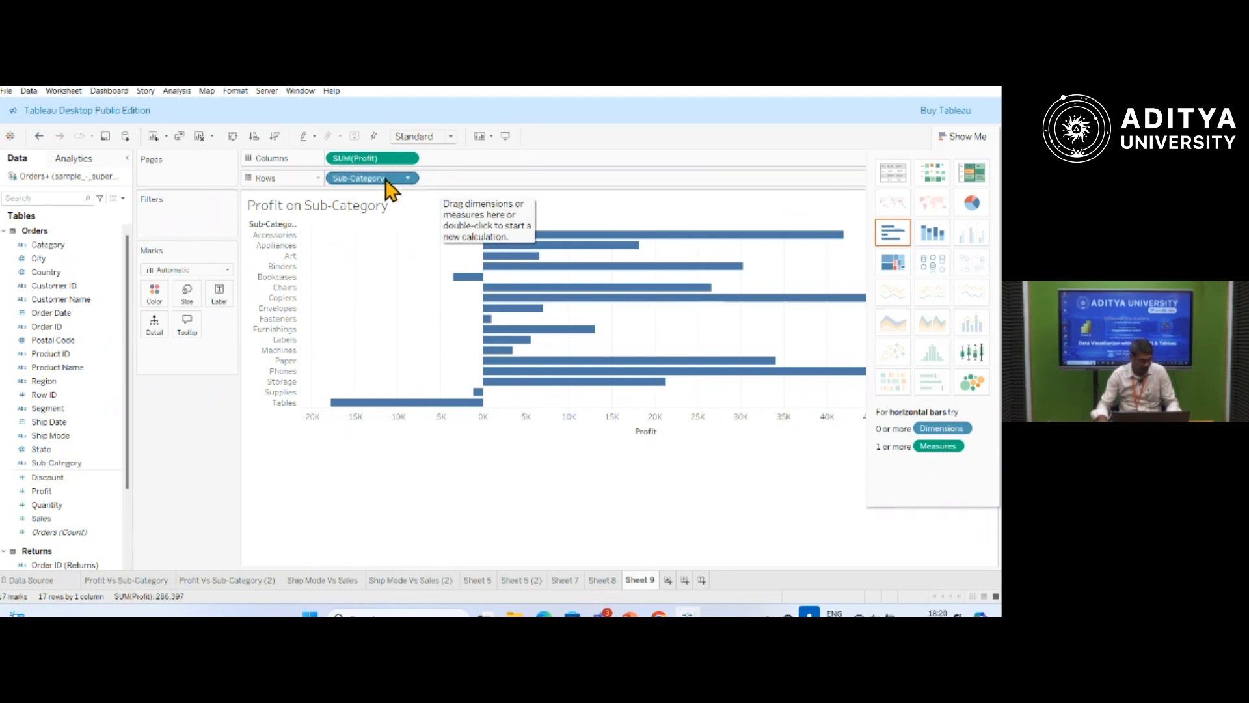
{"action": "left_click_drag", "start_coordinate": [389, 179], "coordinate": [507, 168]}
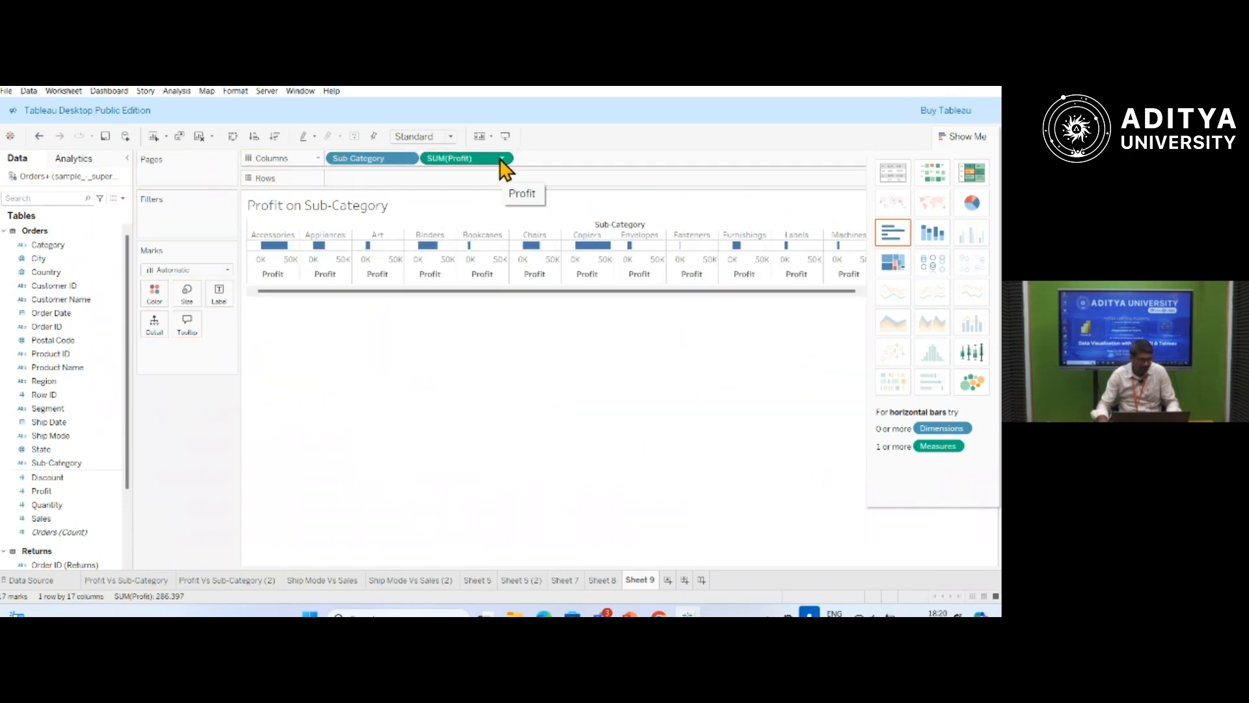
{"action": "mouse_move", "coordinate": [385, 165]}
{"action": "left_mouse_down"}
{"action": "mouse_move", "coordinate": [386, 184]}
{"action": "mouse_move", "coordinate": [390, 161]}
{"action": "left_mouse_up"}
{"action": "left_click_drag", "start_coordinate": [481, 161], "coordinate": [393, 179]}
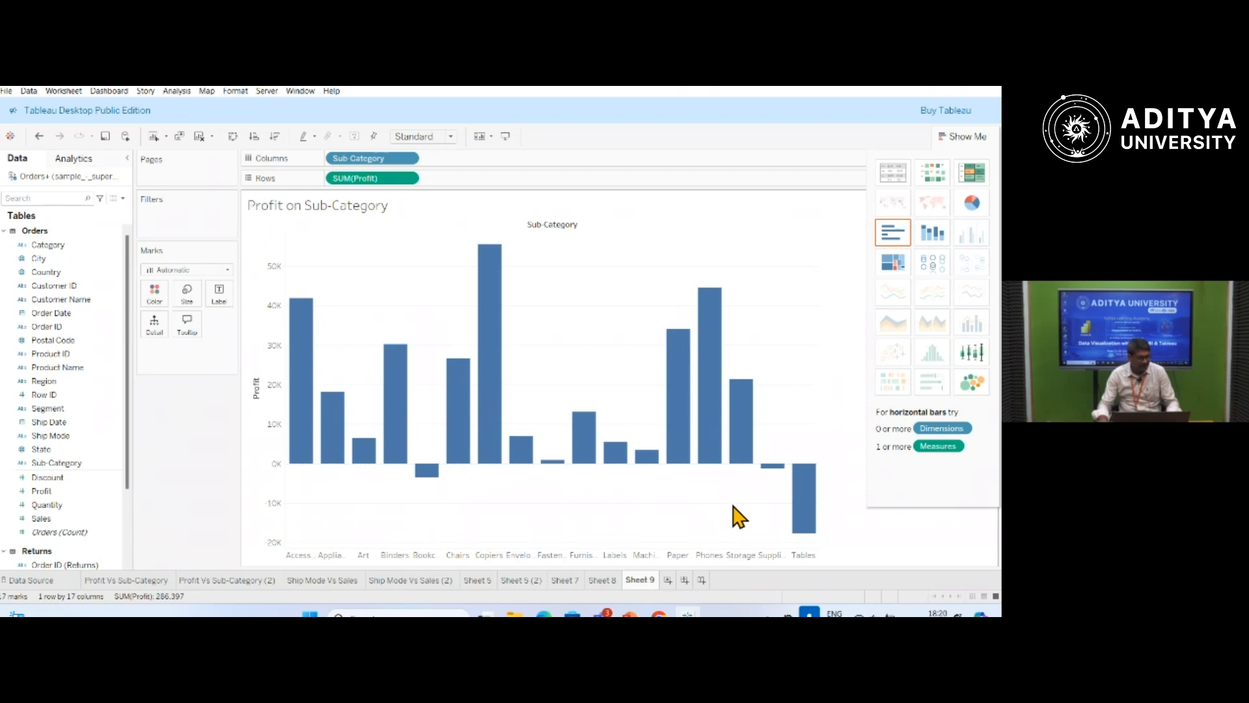
{"action": "mouse_move", "coordinate": [762, 483]}
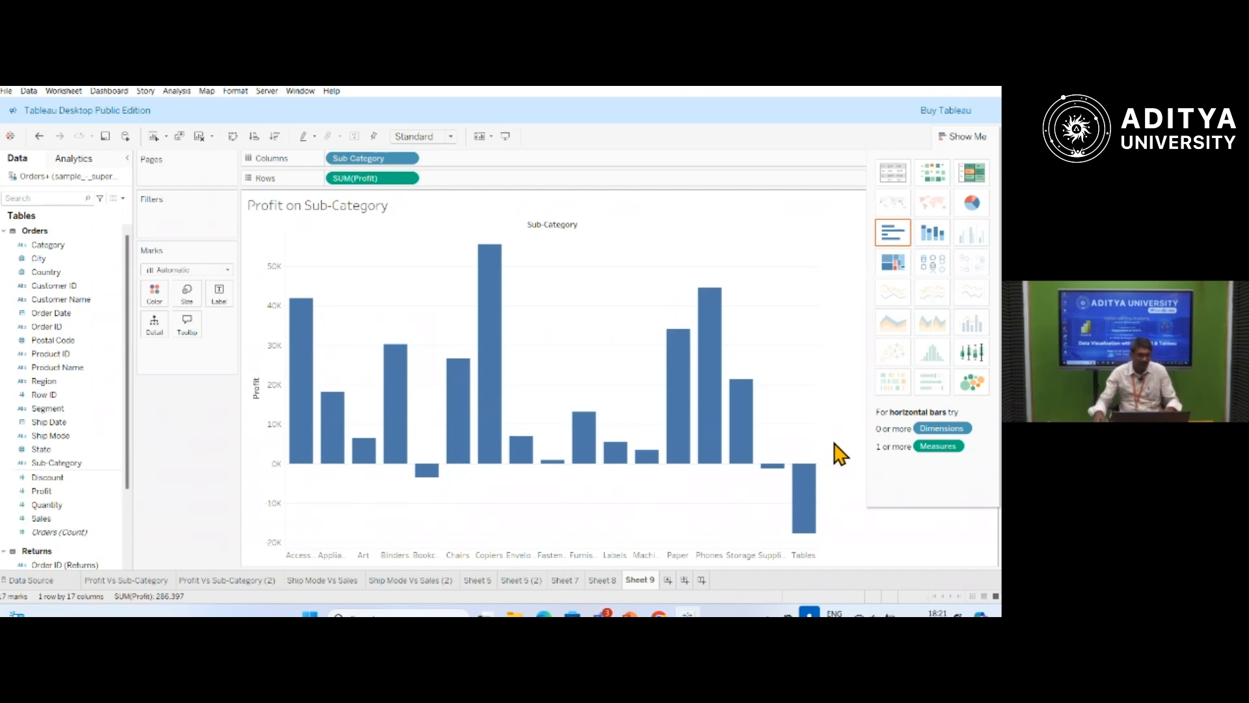
{"action": "mouse_move", "coordinate": [385, 156]}
{"action": "left_mouse_down"}
{"action": "mouse_move", "coordinate": [487, 179]}
{"action": "mouse_move", "coordinate": [436, 184]}
{"action": "mouse_move", "coordinate": [416, 166]}
{"action": "mouse_move", "coordinate": [365, 157]}
{"action": "left_mouse_up"}
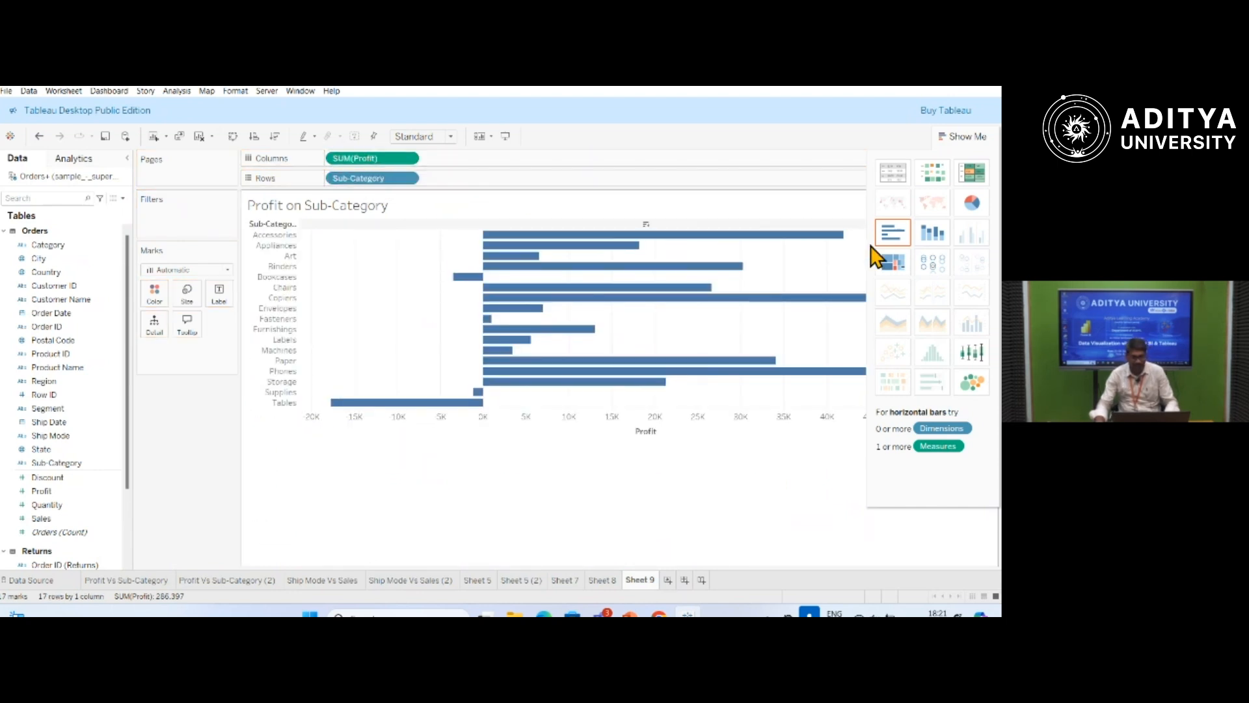
View the profit chart in presentation mode and return to the worksheet.
{"action": "mouse_move", "coordinate": [524, 267]}
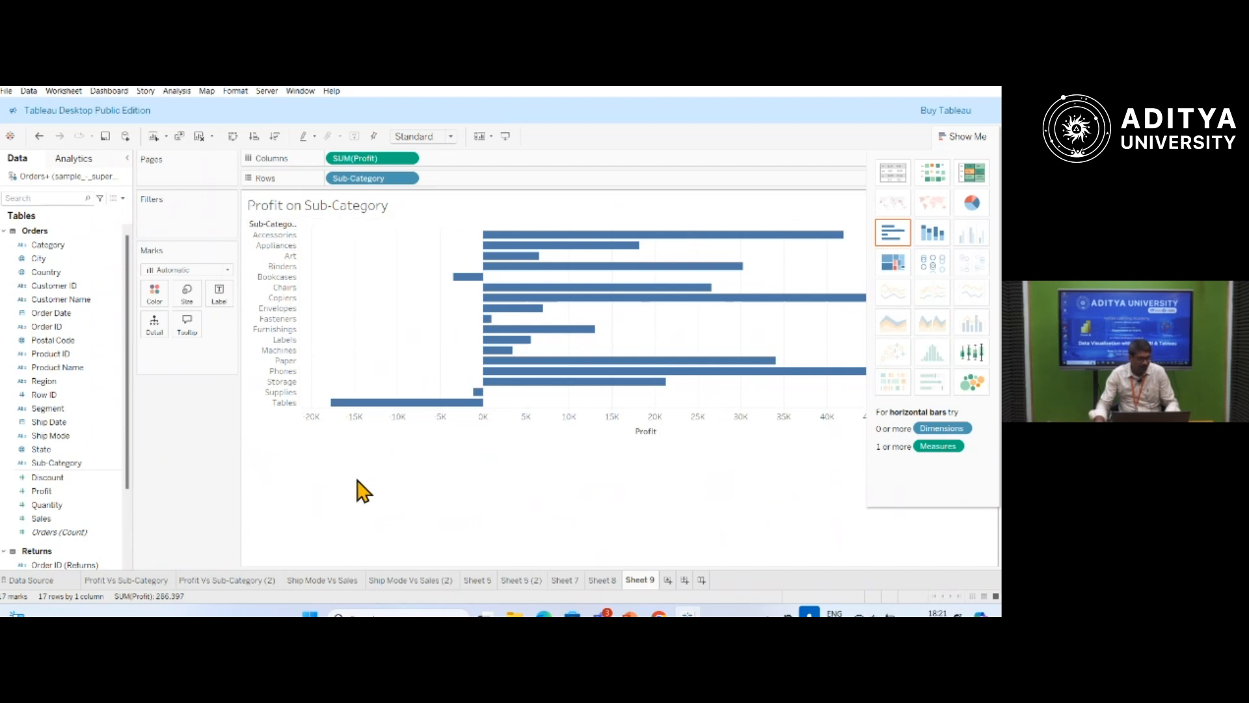
{"action": "left_click", "coordinate": [506, 138]}
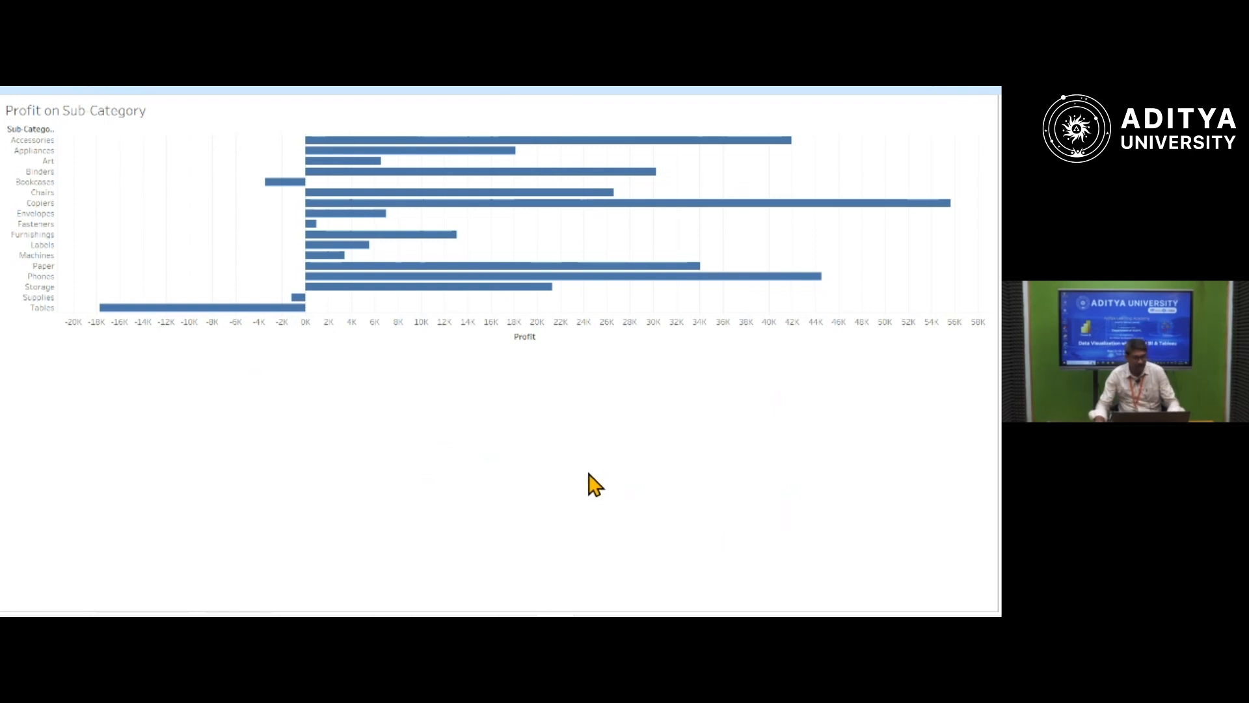
{"action": "key", "text": "Escape"}
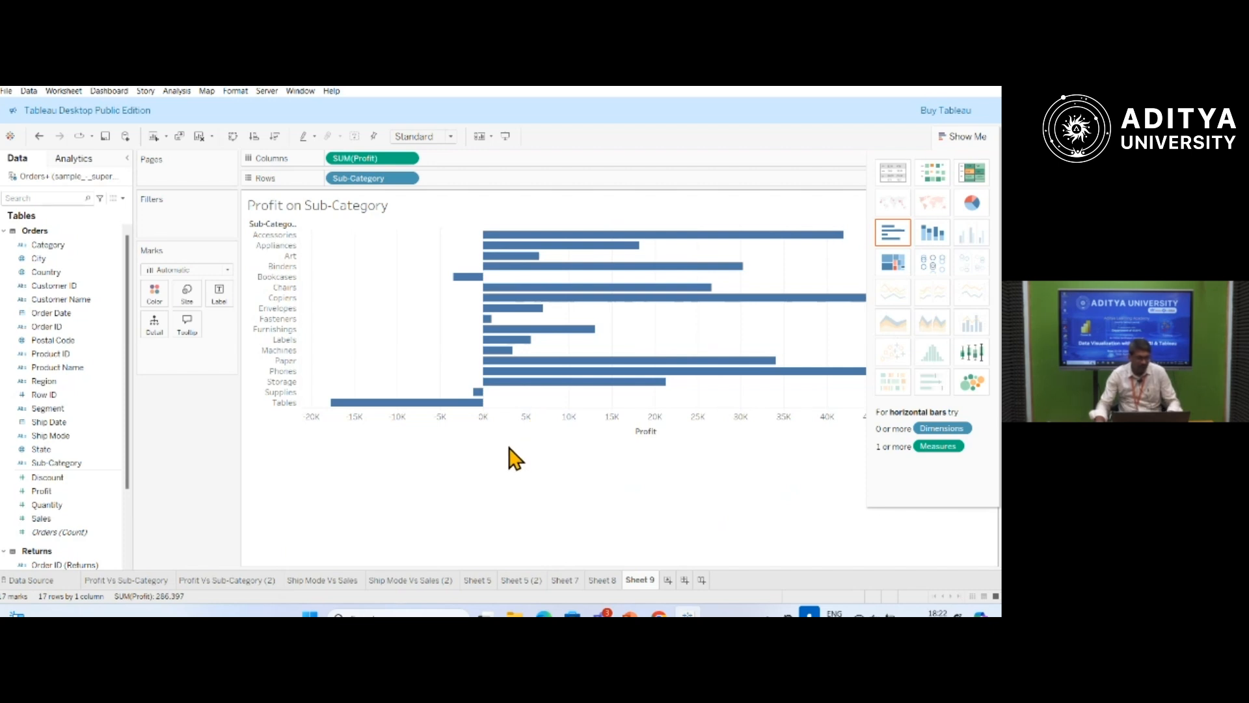
Hide the Filters shelf and show it again.
{"action": "left_click", "coordinate": [492, 139]}
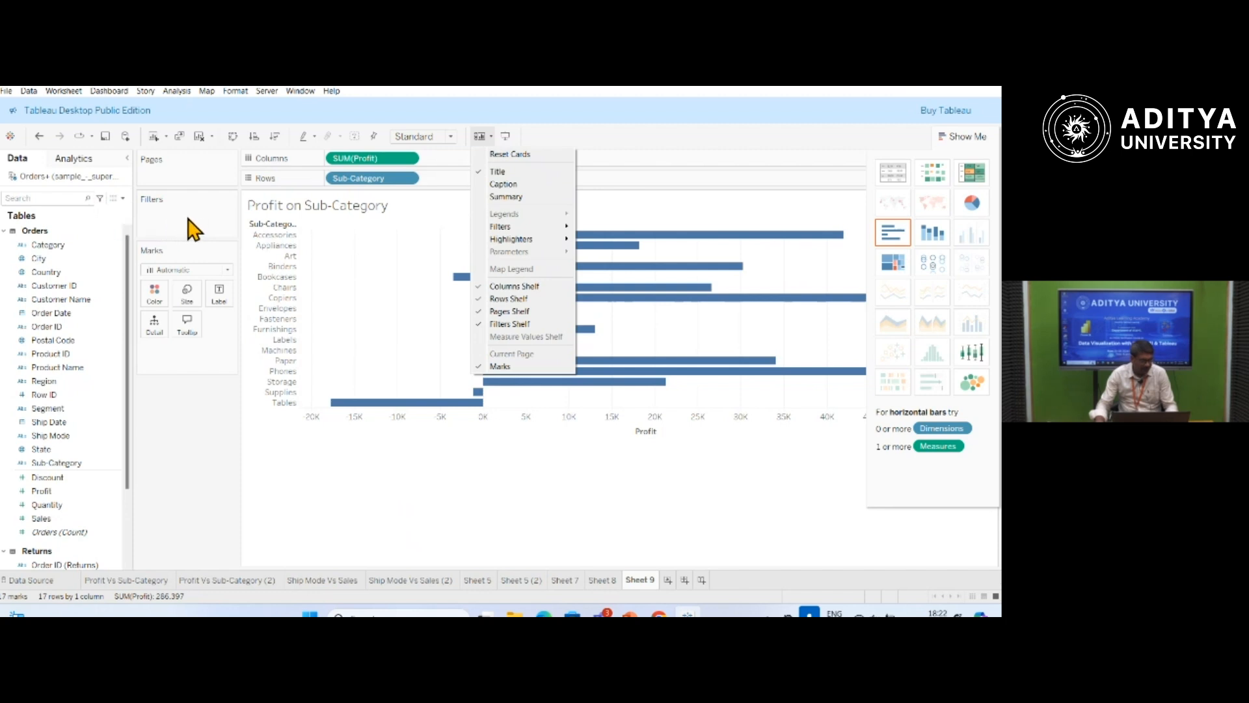
{"action": "left_click", "coordinate": [510, 323]}
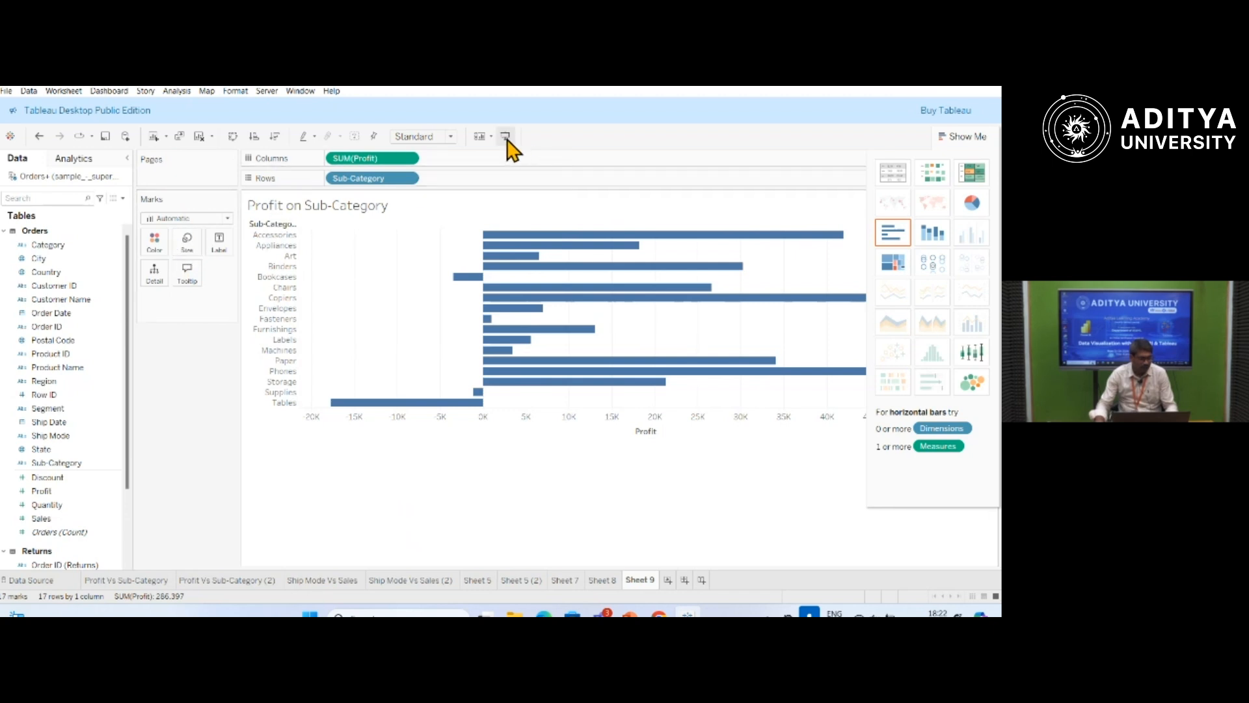
{"action": "left_click", "coordinate": [482, 136]}
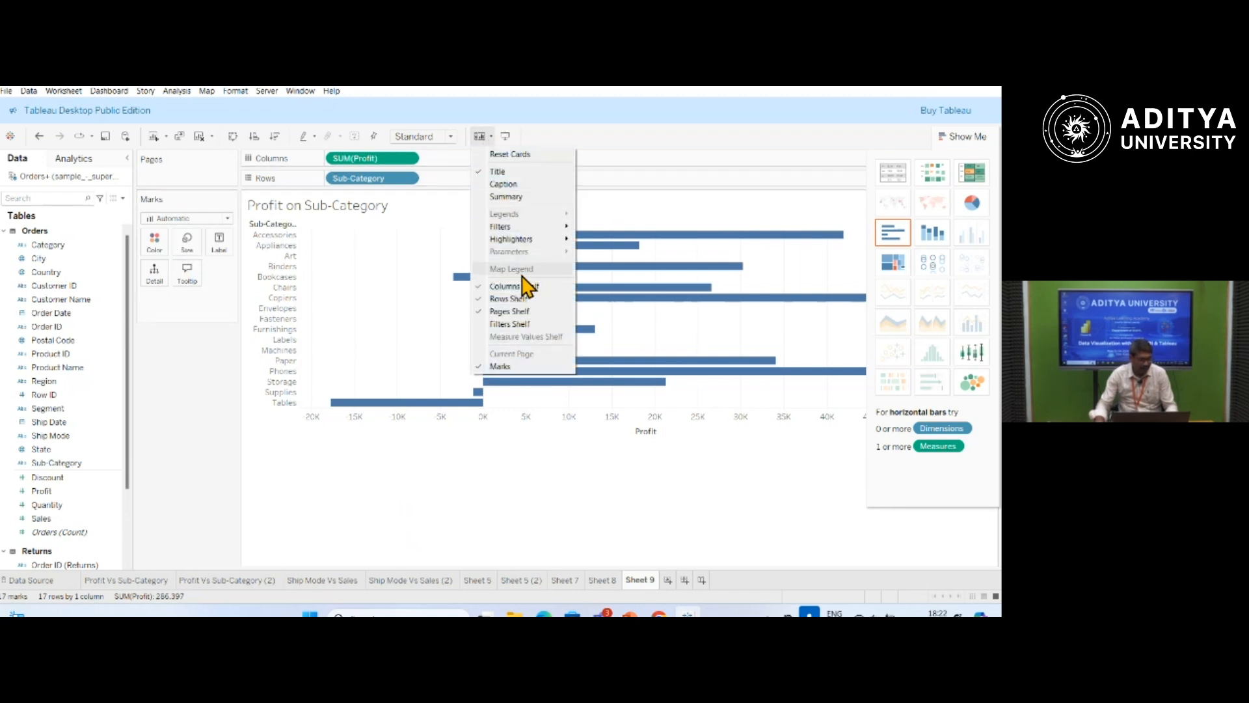
{"action": "left_click", "coordinate": [508, 324]}
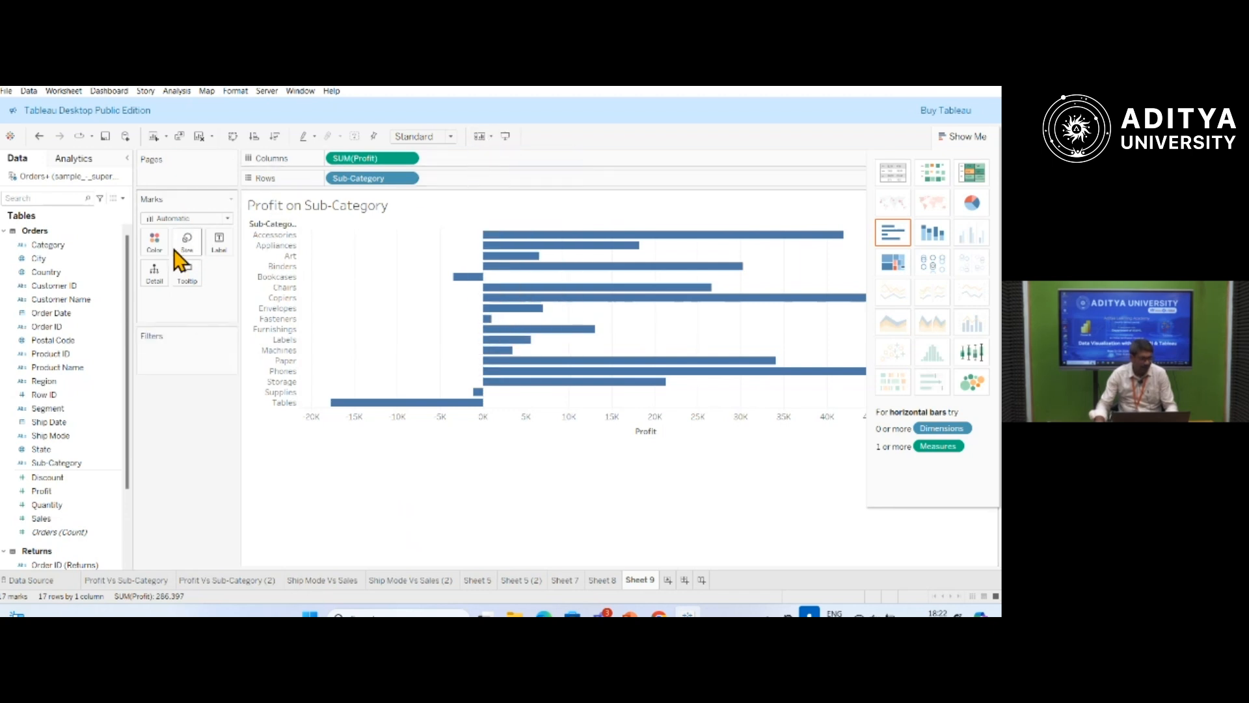
Try Fit Height and the other view fit options on the chart, and return to Standard.
{"action": "left_click", "coordinate": [451, 137]}
{"action": "left_click", "coordinate": [423, 161]}
{"action": "left_click", "coordinate": [452, 136]}
{"action": "left_click", "coordinate": [437, 173]}
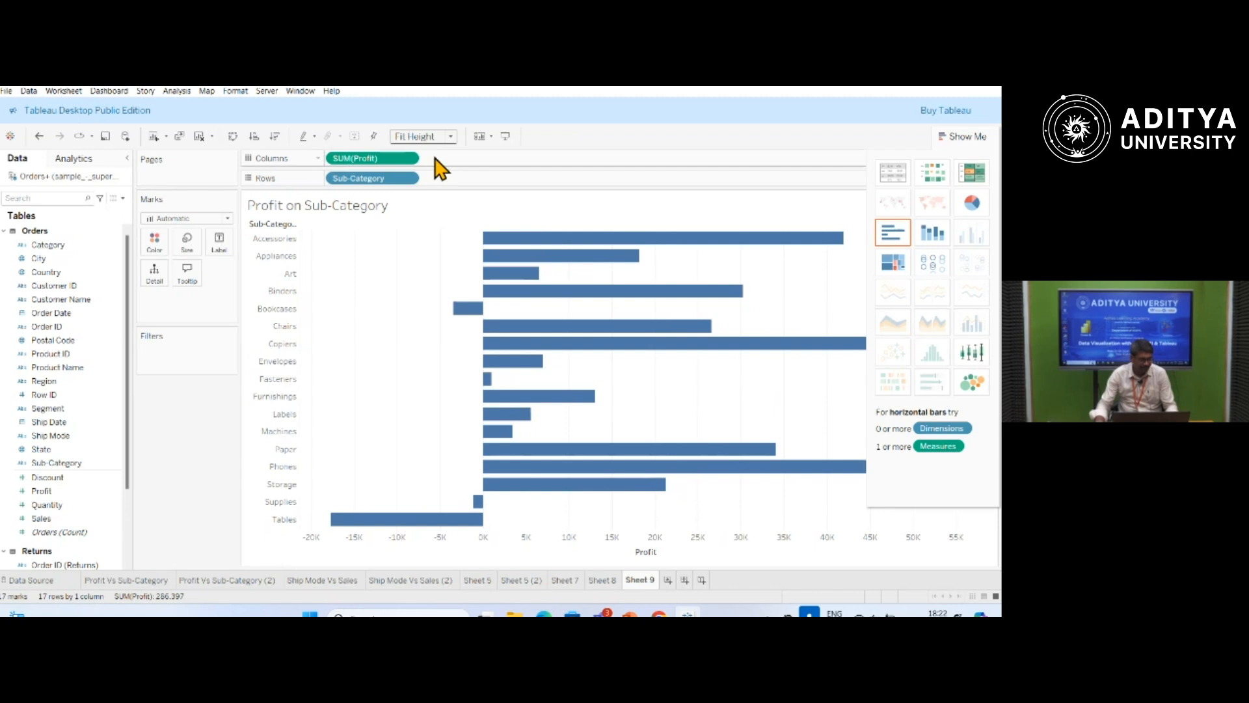
{"action": "left_click", "coordinate": [452, 137]}
{"action": "left_click", "coordinate": [434, 184]}
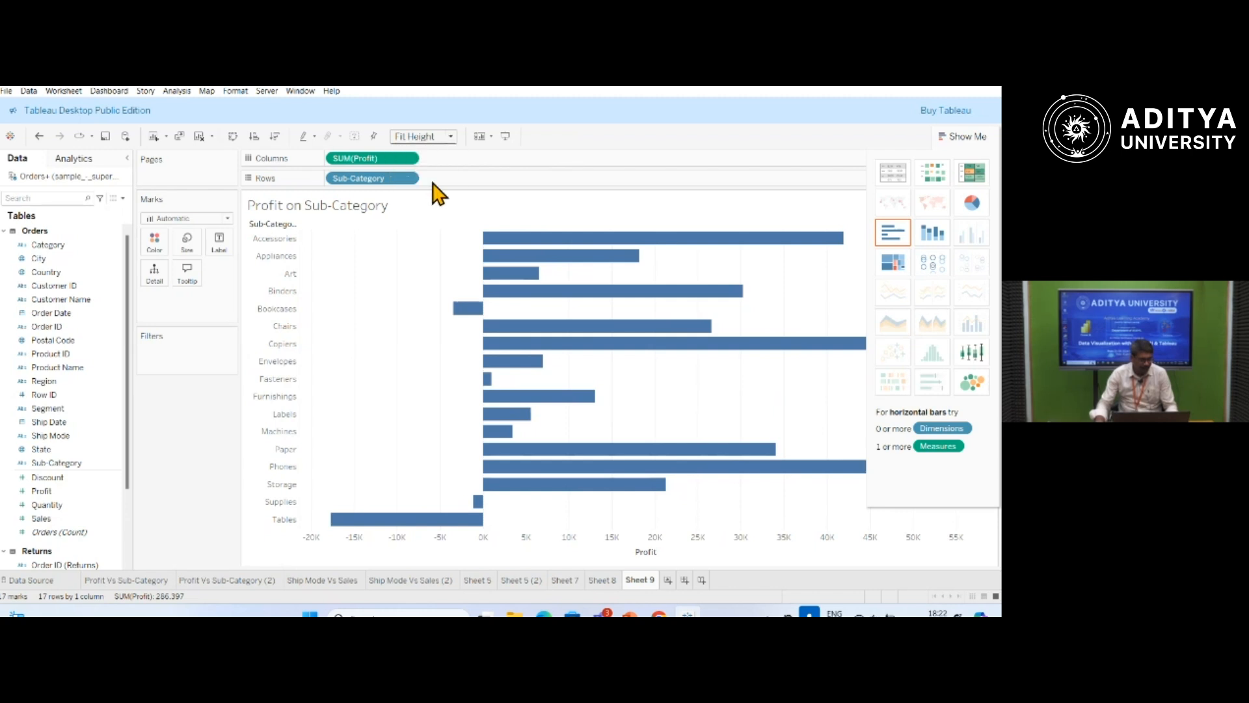
{"action": "left_click", "coordinate": [449, 137]}
{"action": "left_click", "coordinate": [431, 150]}
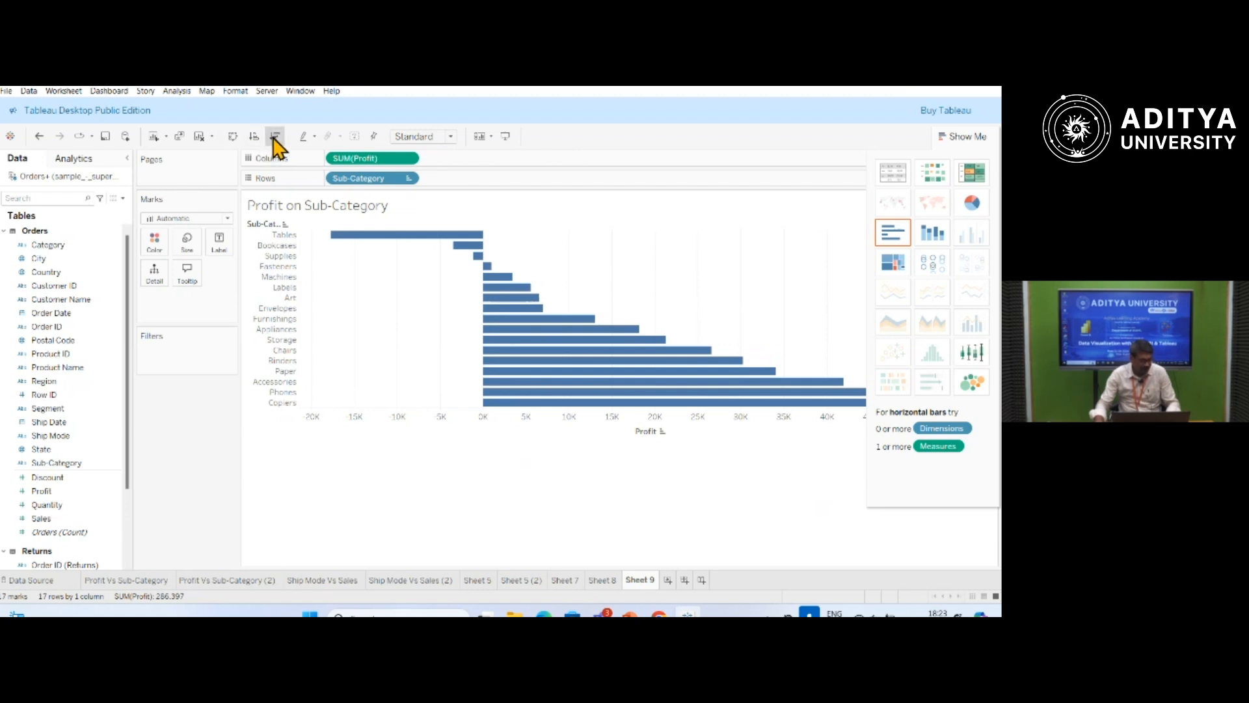
Sort the sub-categories by profit in descending order and preview the chart with rows and columns swapped.
{"action": "left_click", "coordinate": [276, 137]}
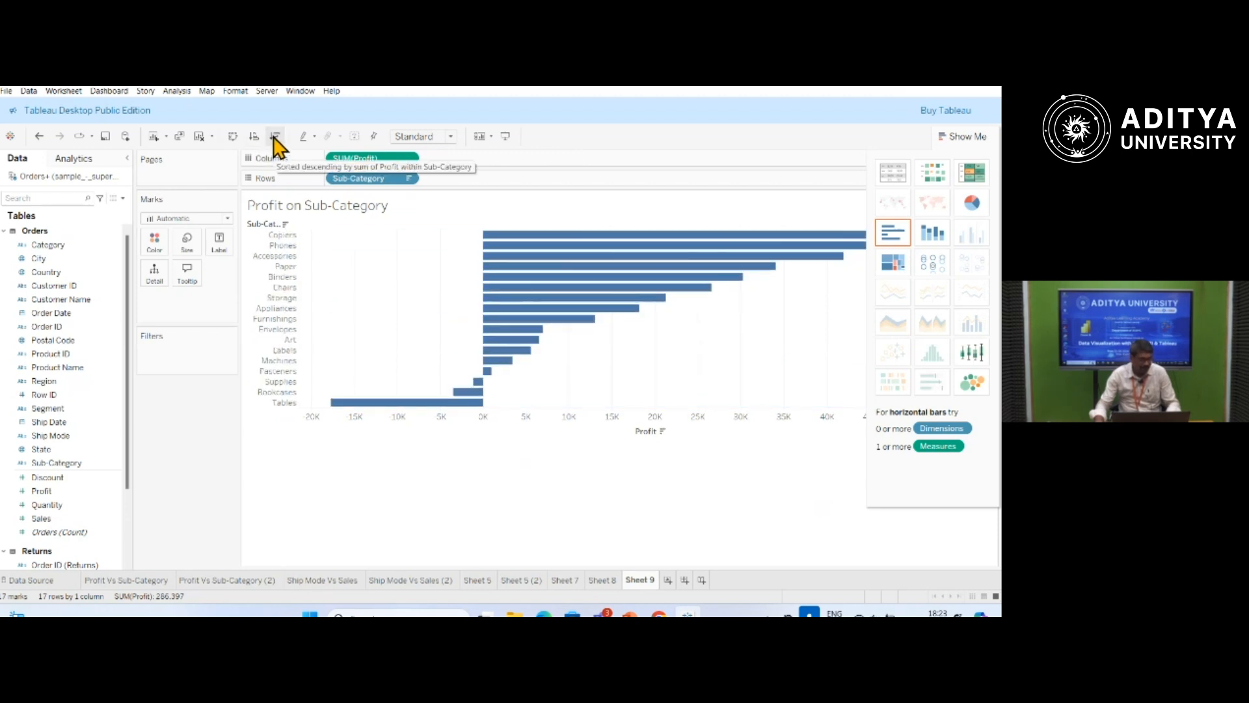
{"action": "left_click", "coordinate": [234, 137]}
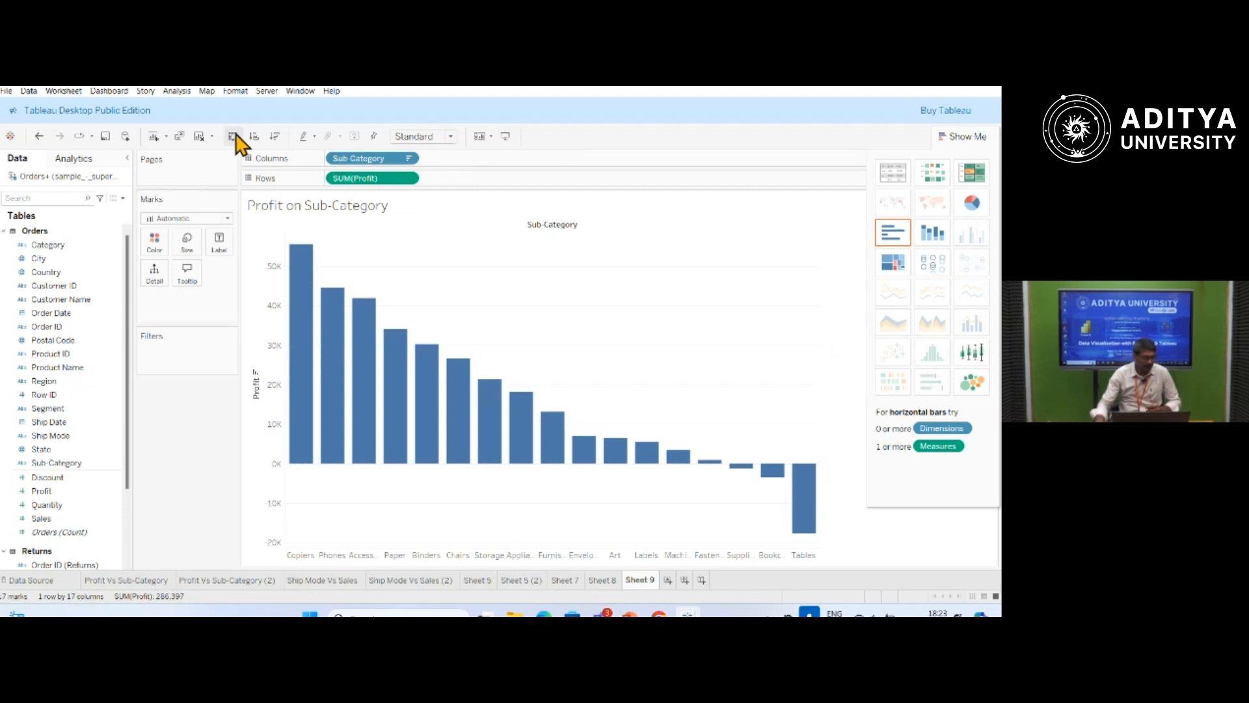
{"action": "left_click", "coordinate": [232, 137]}
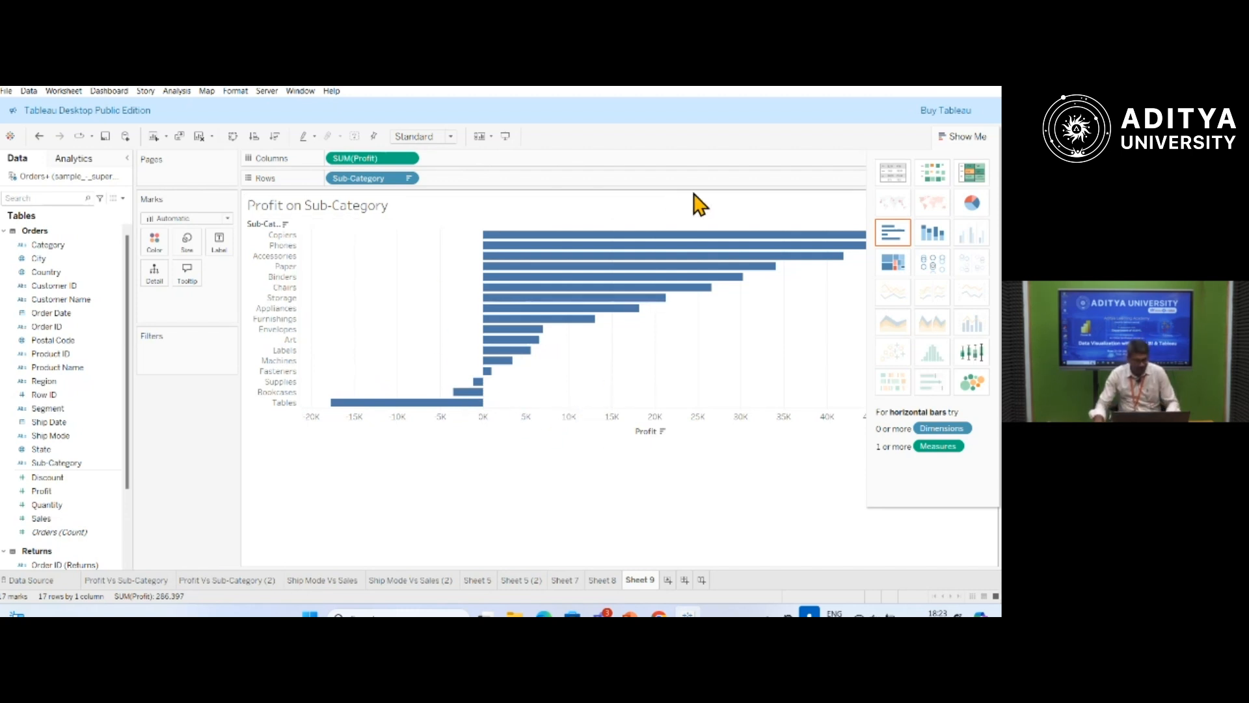
Color the sub-category bars by Profit.
{"action": "mouse_move", "coordinate": [683, 277]}
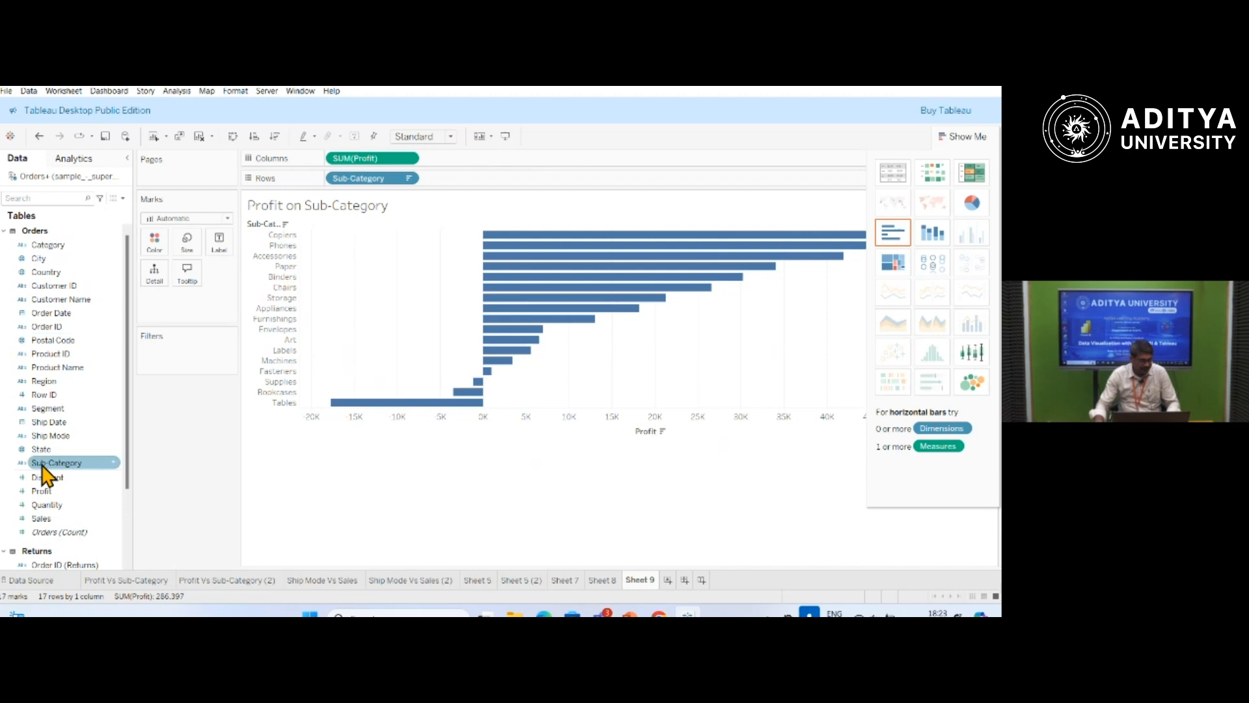
{"action": "left_click", "coordinate": [46, 493]}
{"action": "mouse_move", "coordinate": [46, 495]}
{"action": "left_mouse_down"}
{"action": "mouse_move", "coordinate": [98, 476]}
{"action": "mouse_move", "coordinate": [178, 285]}
{"action": "mouse_move", "coordinate": [160, 244]}
{"action": "left_mouse_up"}
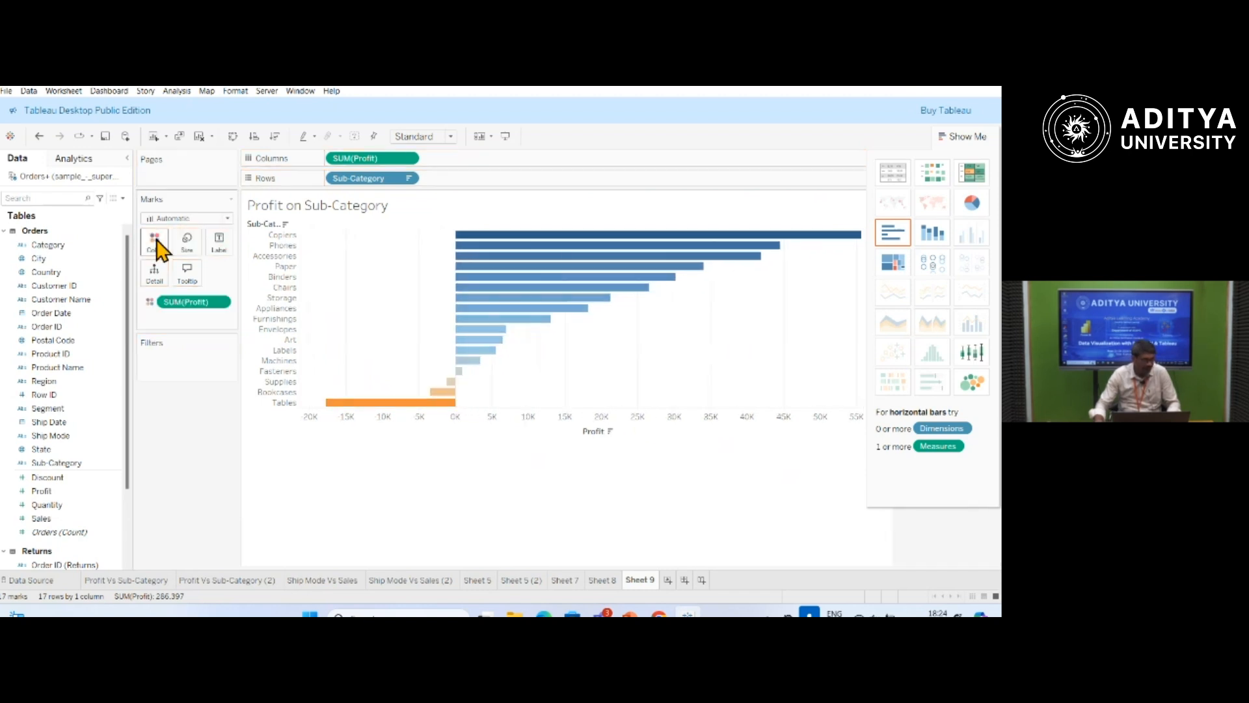
Duplicate the Sheet 9 worksheet containing the profit by sub-category chart.
{"action": "mouse_move", "coordinate": [622, 242]}
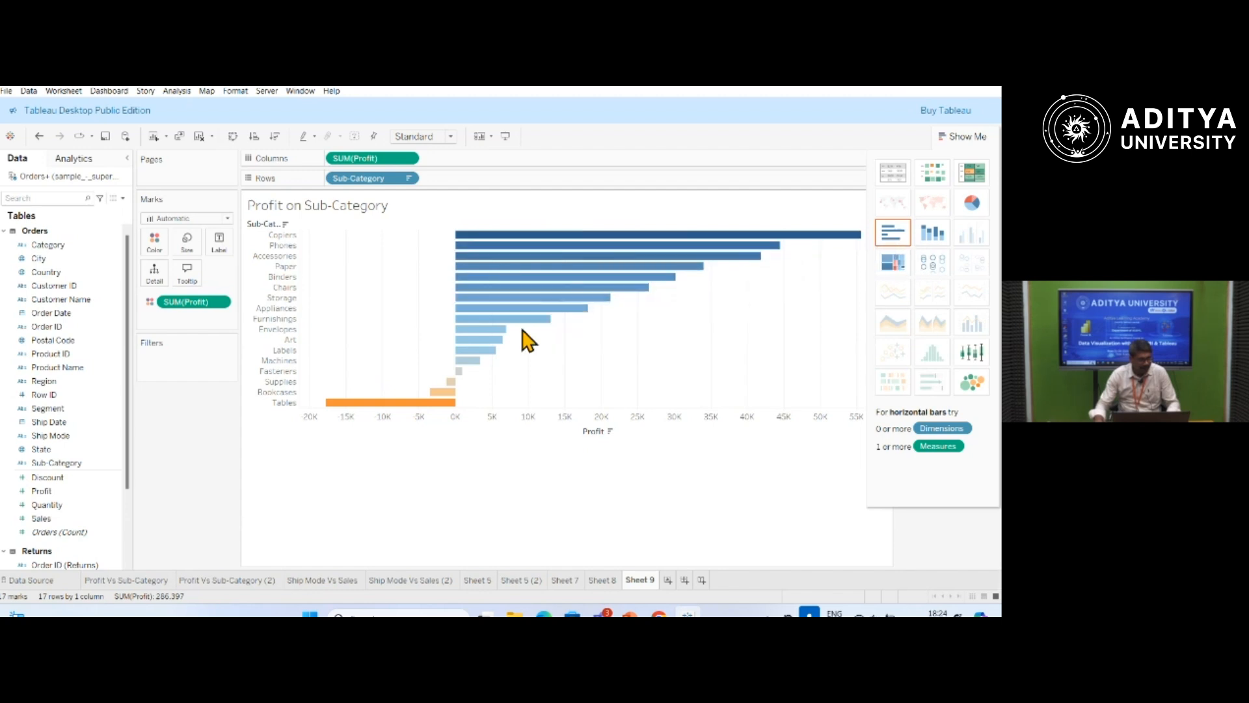
{"action": "mouse_move", "coordinate": [452, 394]}
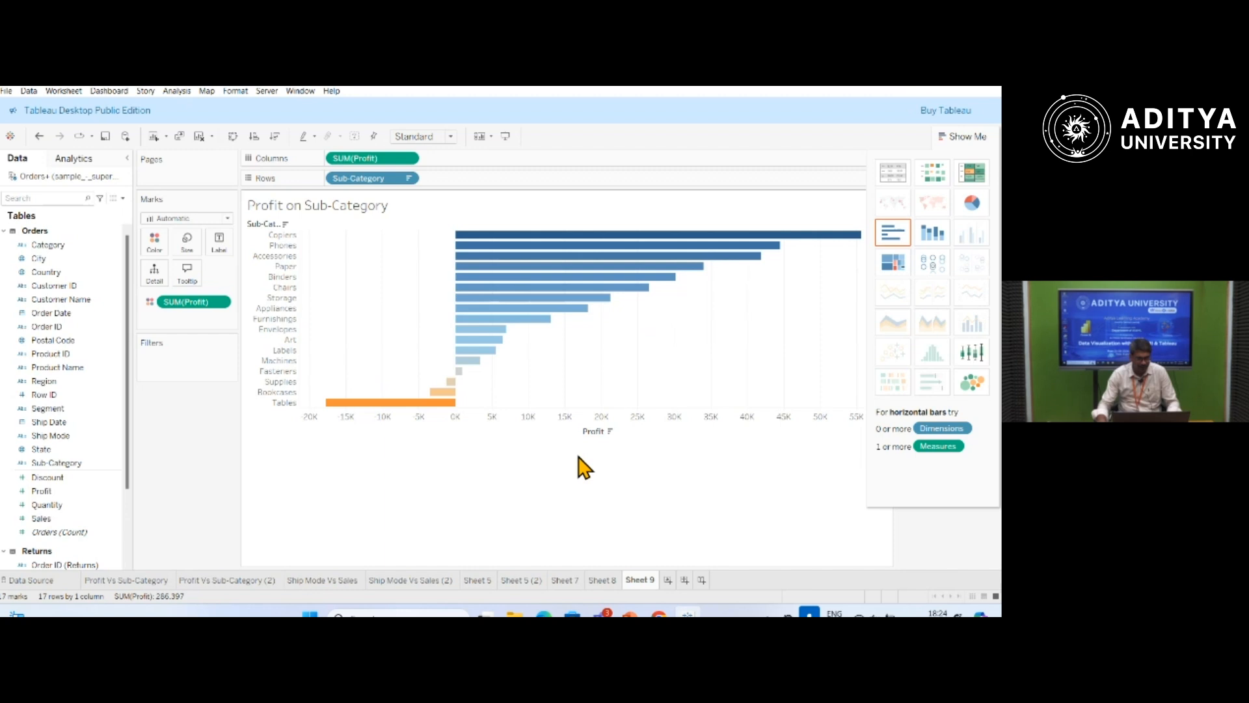
{"action": "right_click", "coordinate": [641, 580]}
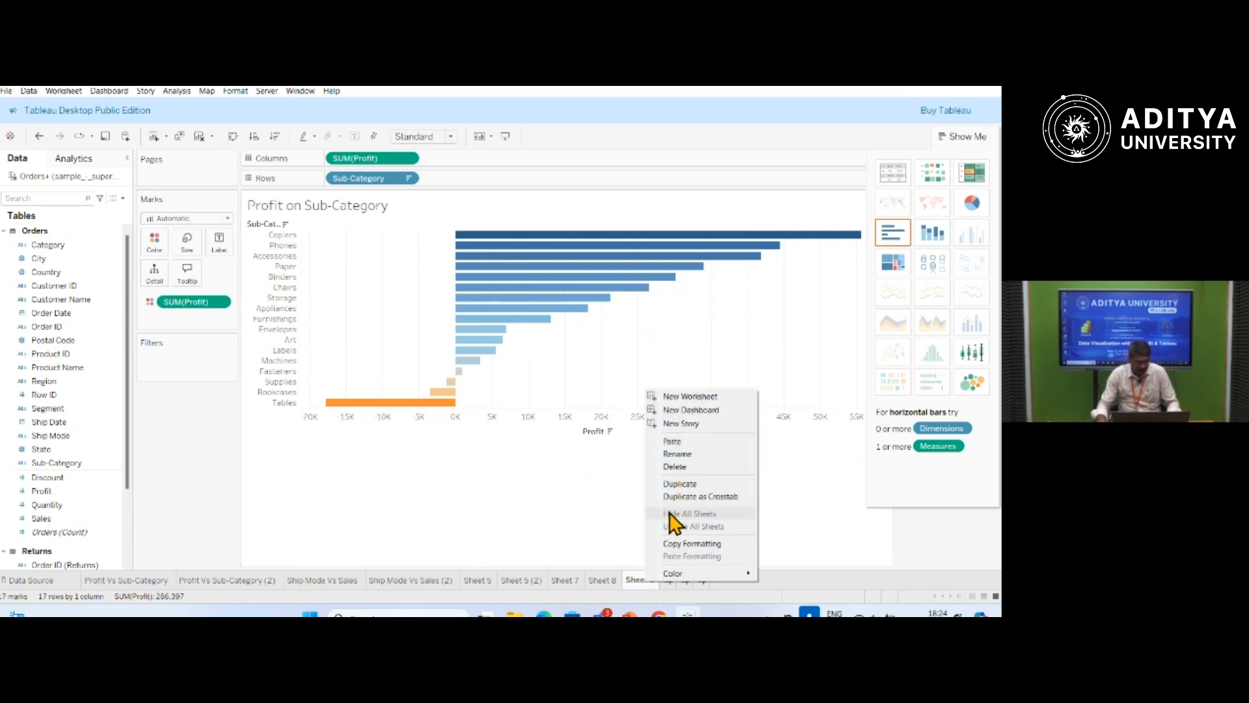
{"action": "left_click", "coordinate": [680, 484]}
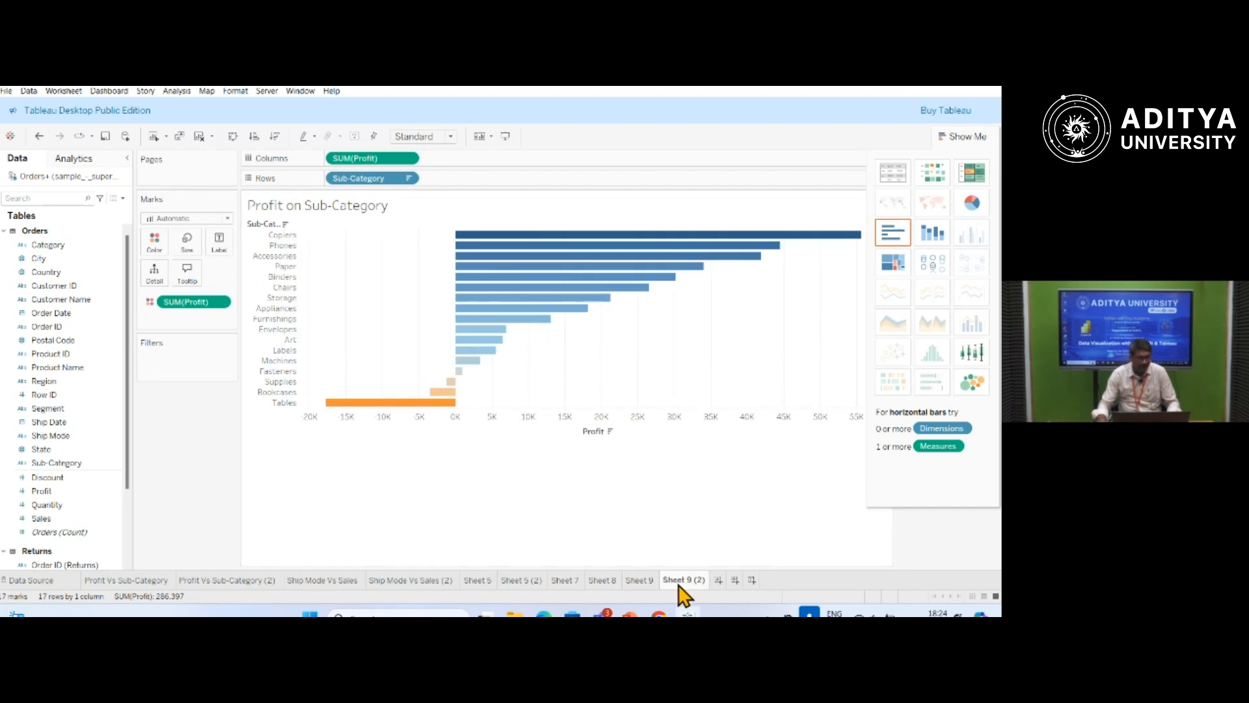
Rename the original Sheet 9 worksheet as Bar Chart.
{"action": "double_click", "coordinate": [639, 580]}
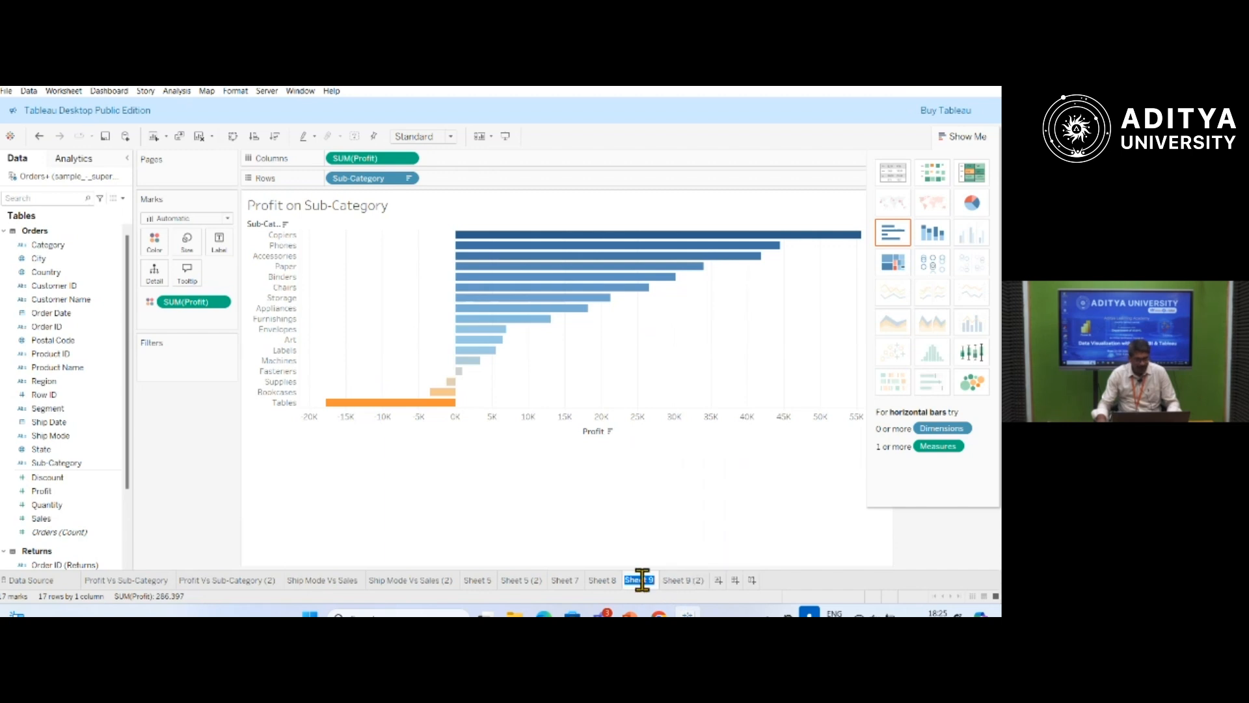
{"action": "type", "text": "Bar Chart"}
{"action": "key", "text": "Return"}
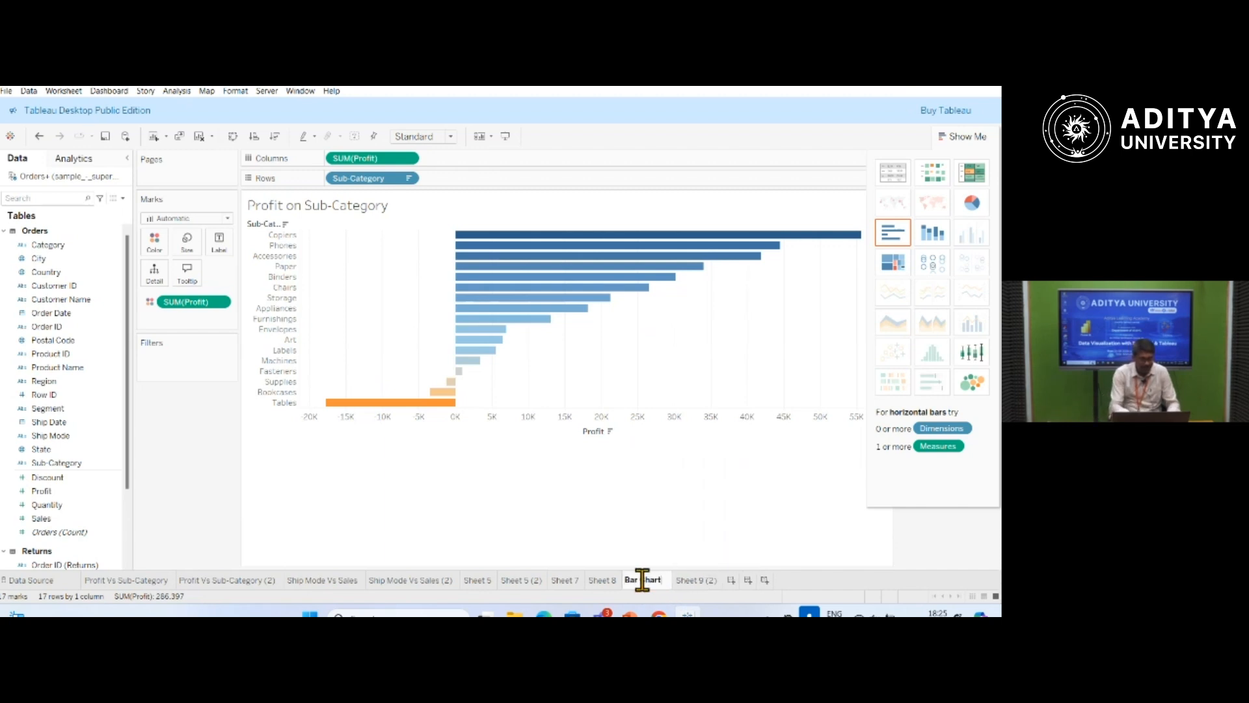
Rename the duplicated worksheet as Stacked Bar Chart.
{"action": "double_click", "coordinate": [694, 581]}
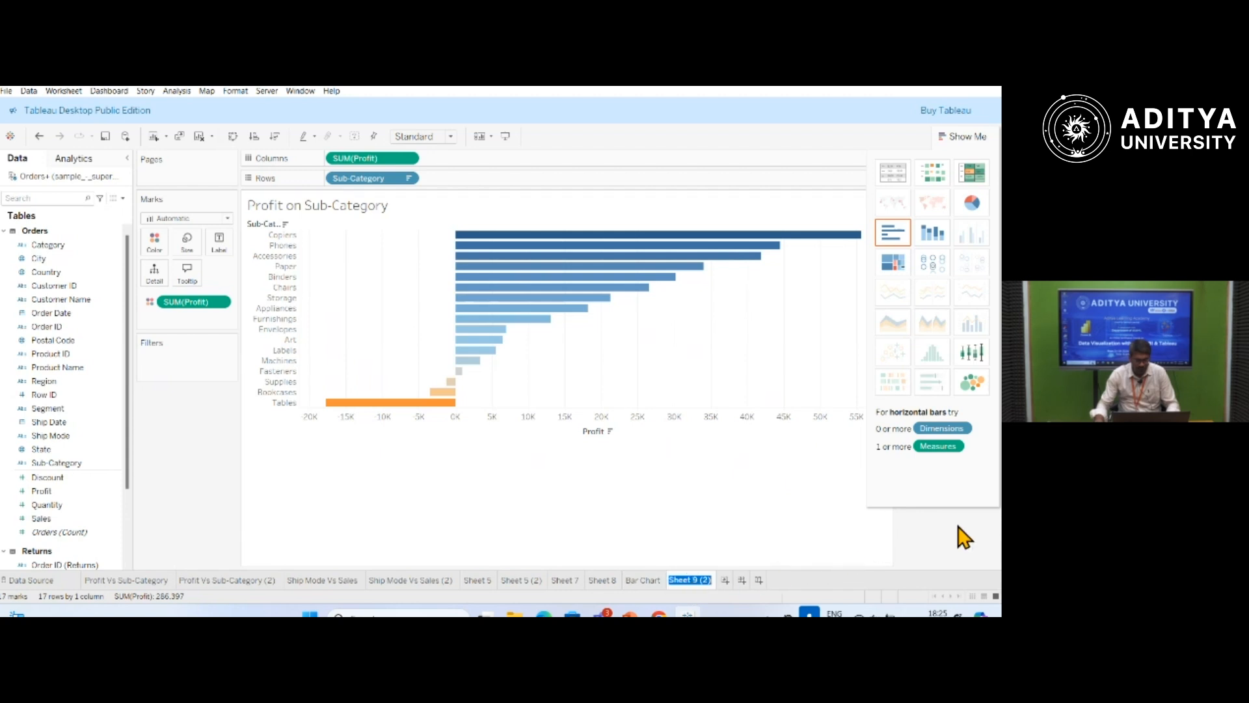
{"action": "type", "text": "Stacked Bar"}
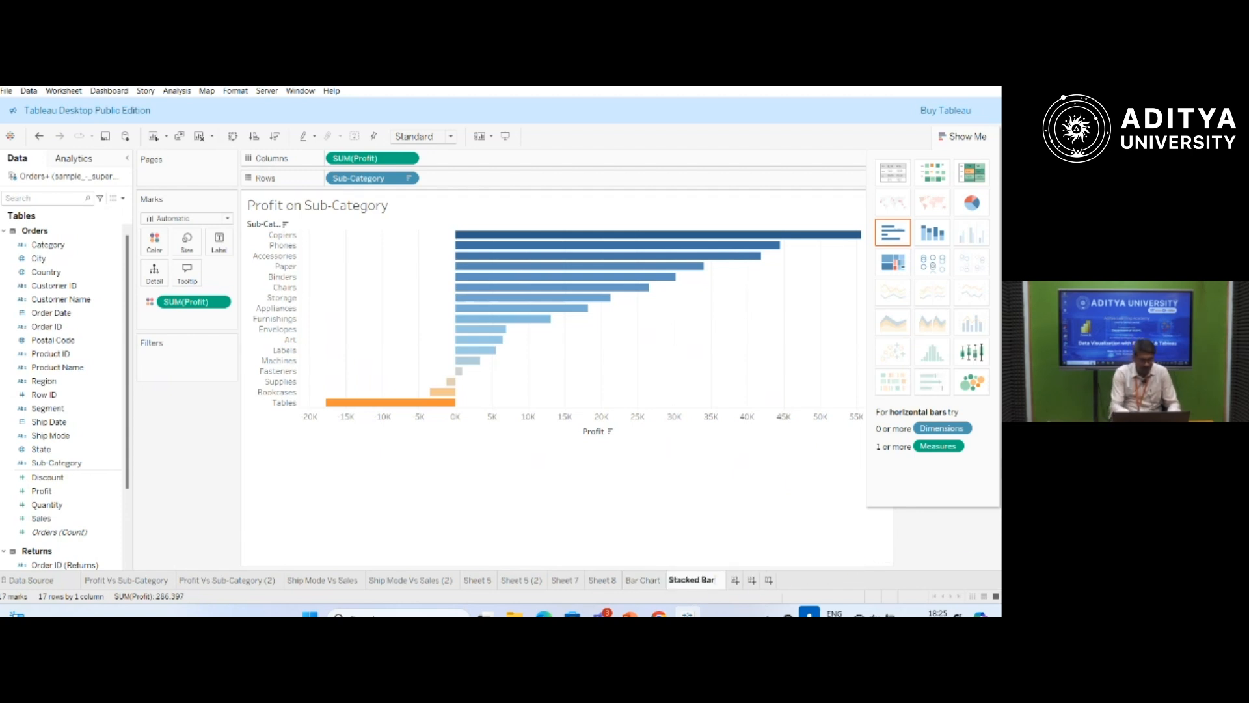
{"action": "type", "text": " Chart"}
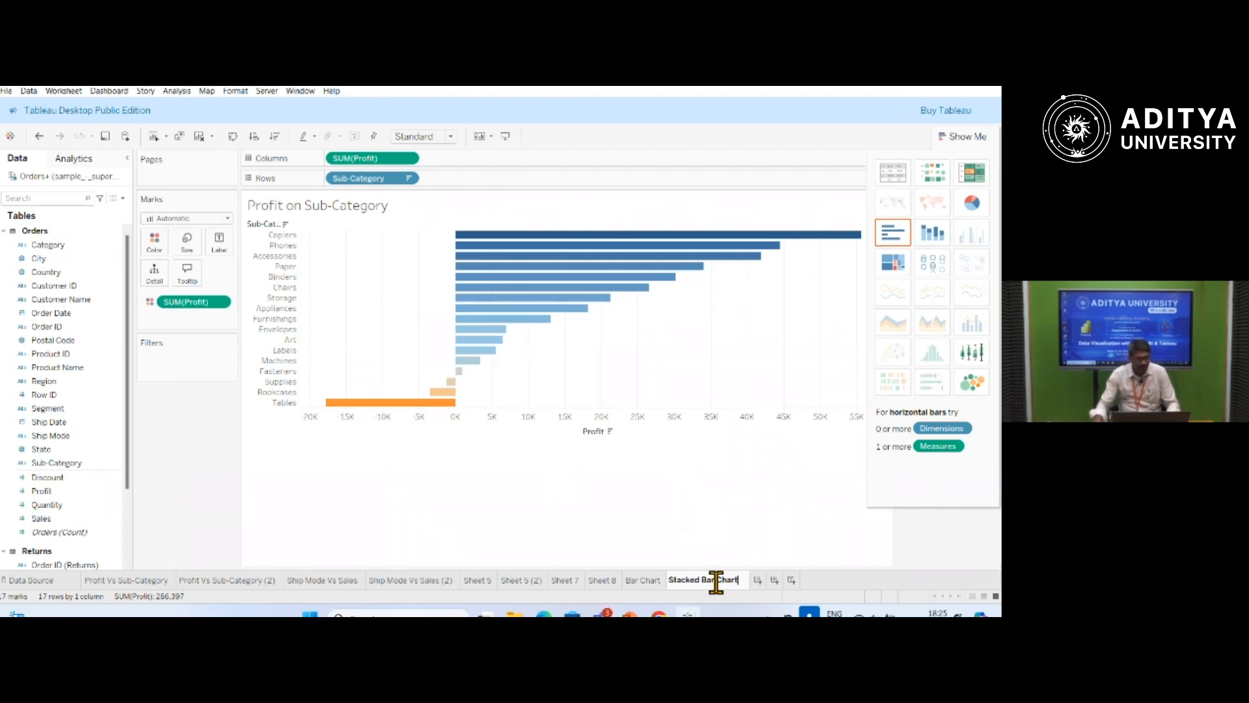
{"action": "mouse_move", "coordinate": [716, 589]}
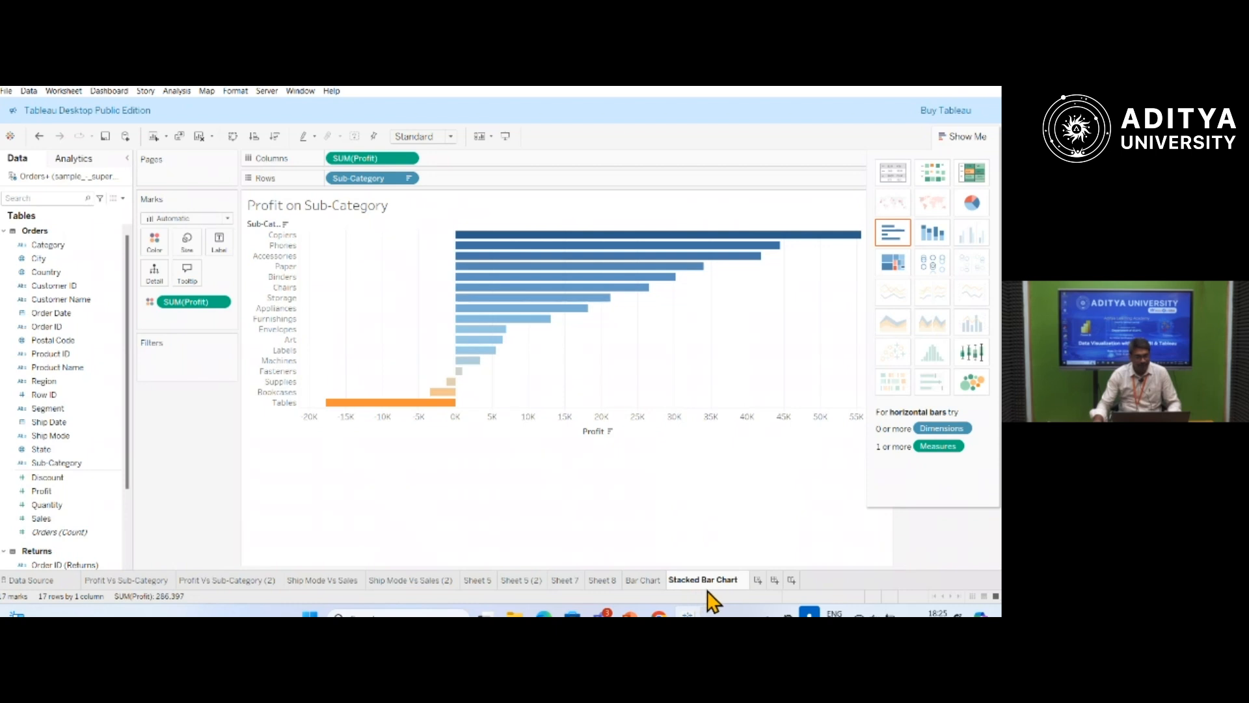
{"action": "left_click", "coordinate": [690, 543]}
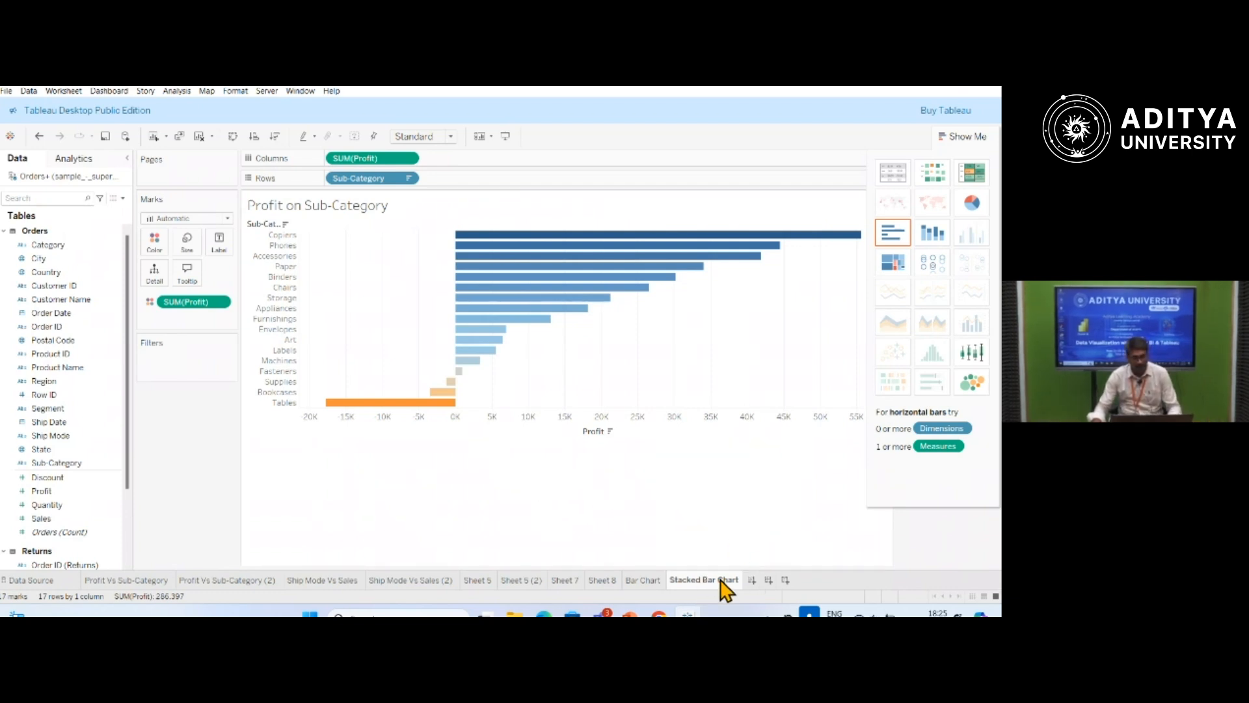
Convert the profit by sub-category chart to stacked bars and examine its segments.
{"action": "left_click", "coordinate": [933, 233]}
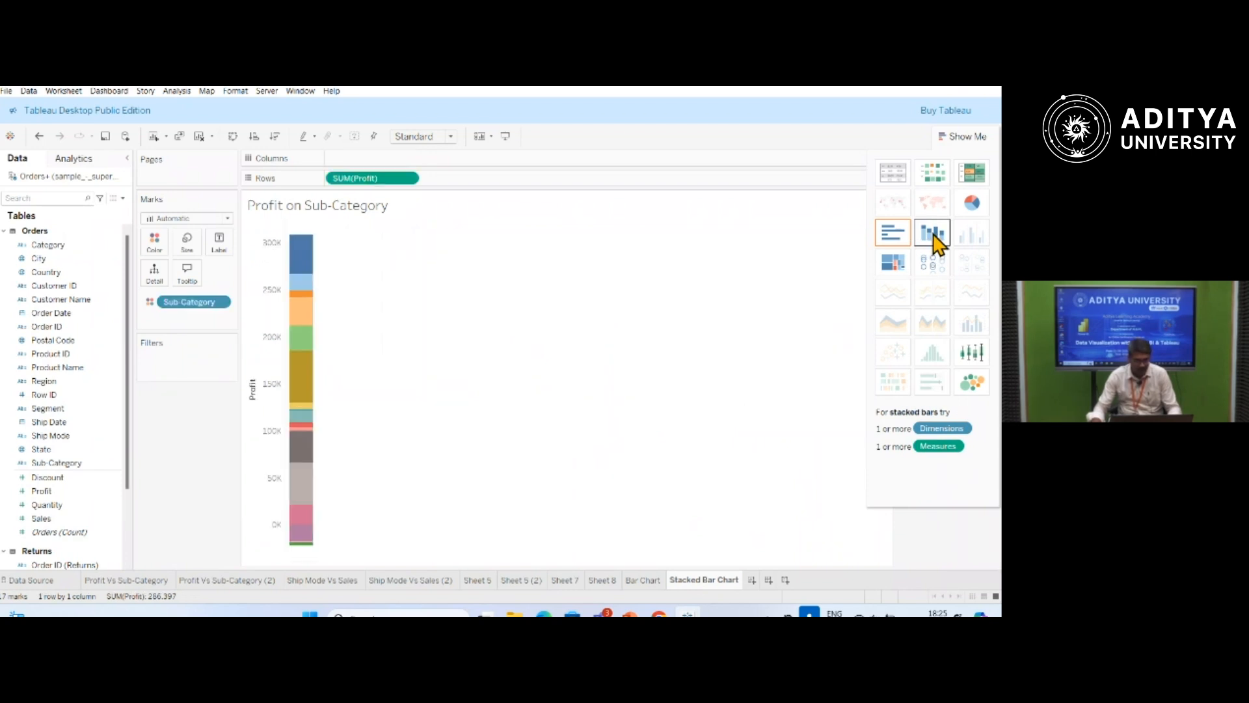
{"action": "mouse_move", "coordinate": [308, 263]}
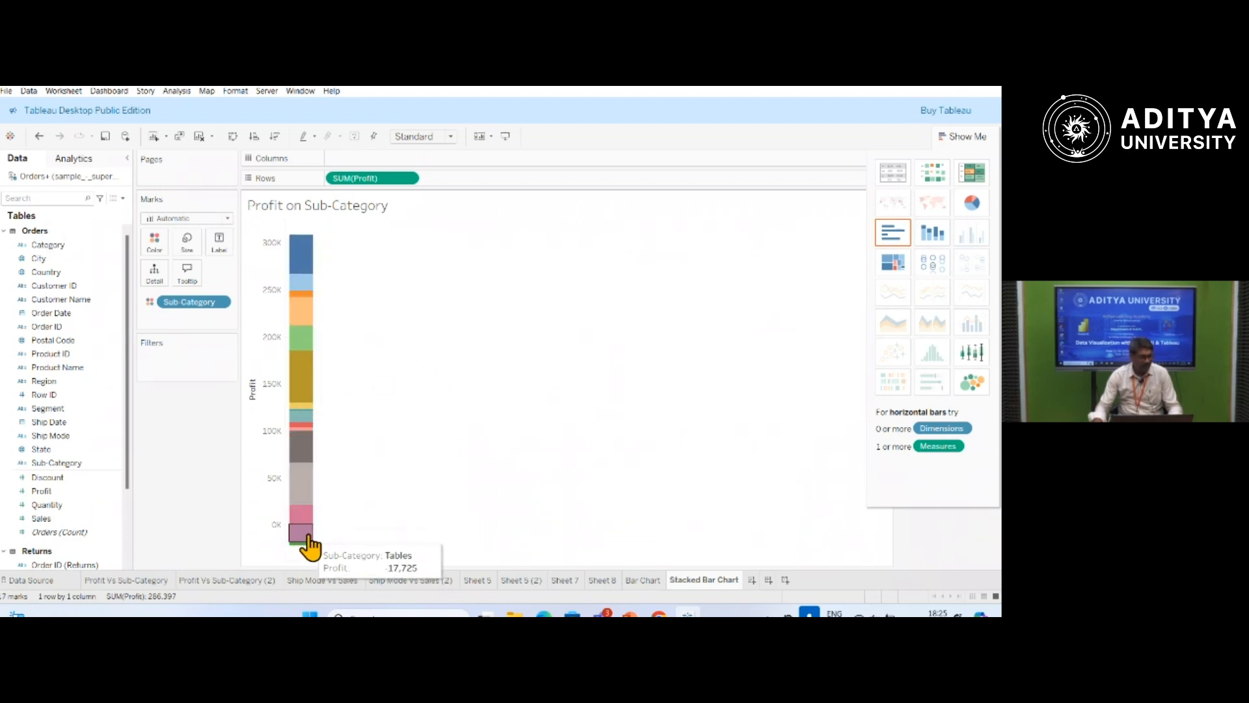
{"action": "mouse_move", "coordinate": [308, 291]}
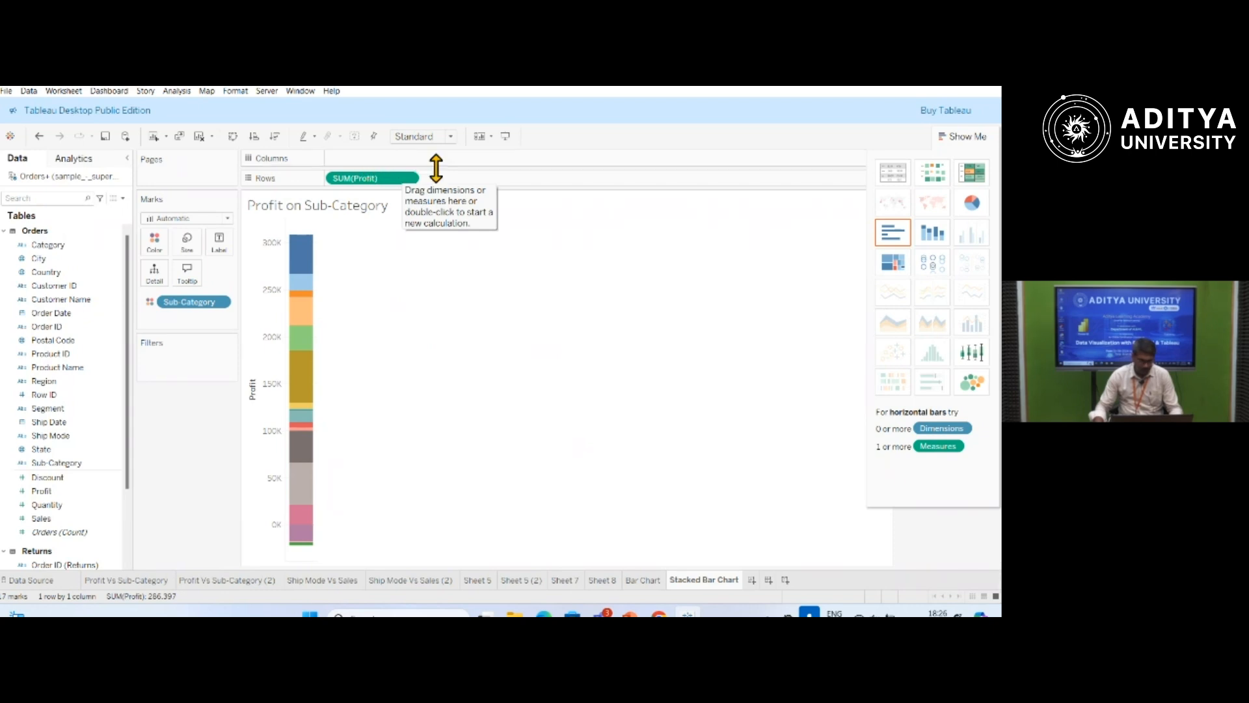
Place Profit on Columns and Sub-Category on Rows, and remove the extra Profit measure from Rows.
{"action": "left_click_drag", "start_coordinate": [46, 493], "coordinate": [363, 160]}
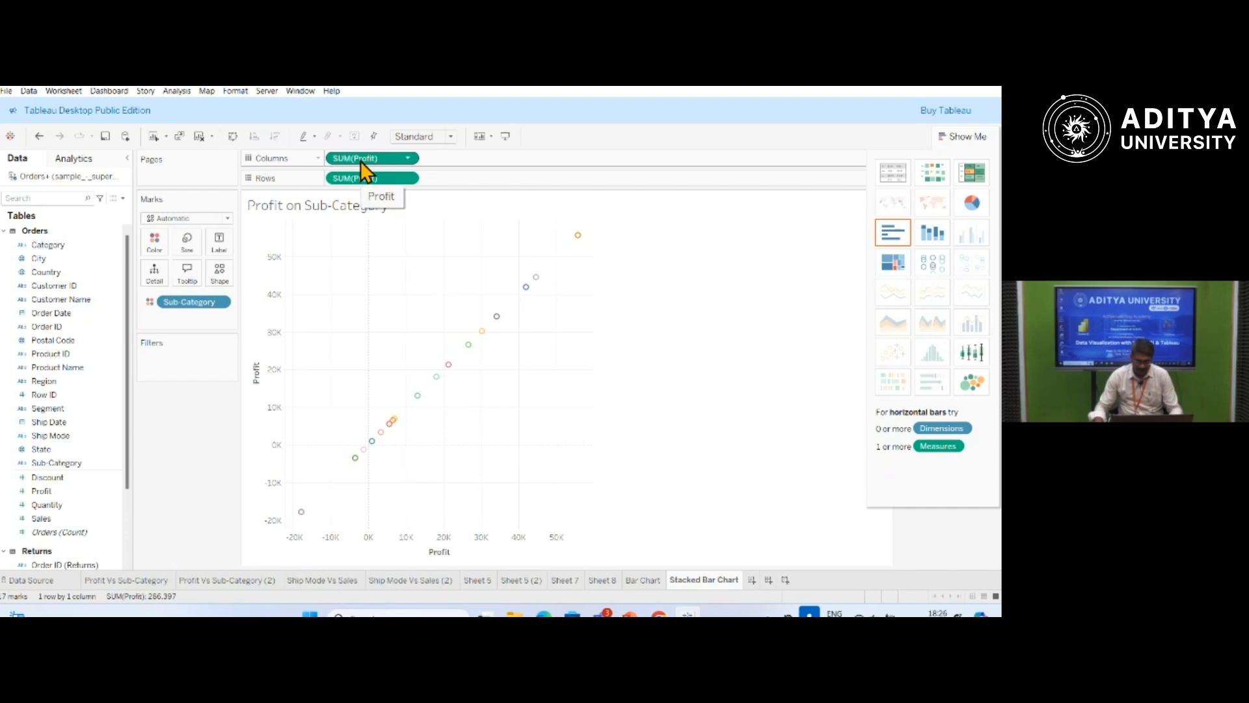
{"action": "left_click_drag", "start_coordinate": [64, 466], "coordinate": [488, 179]}
{"action": "left_click_drag", "start_coordinate": [480, 180], "coordinate": [477, 186]}
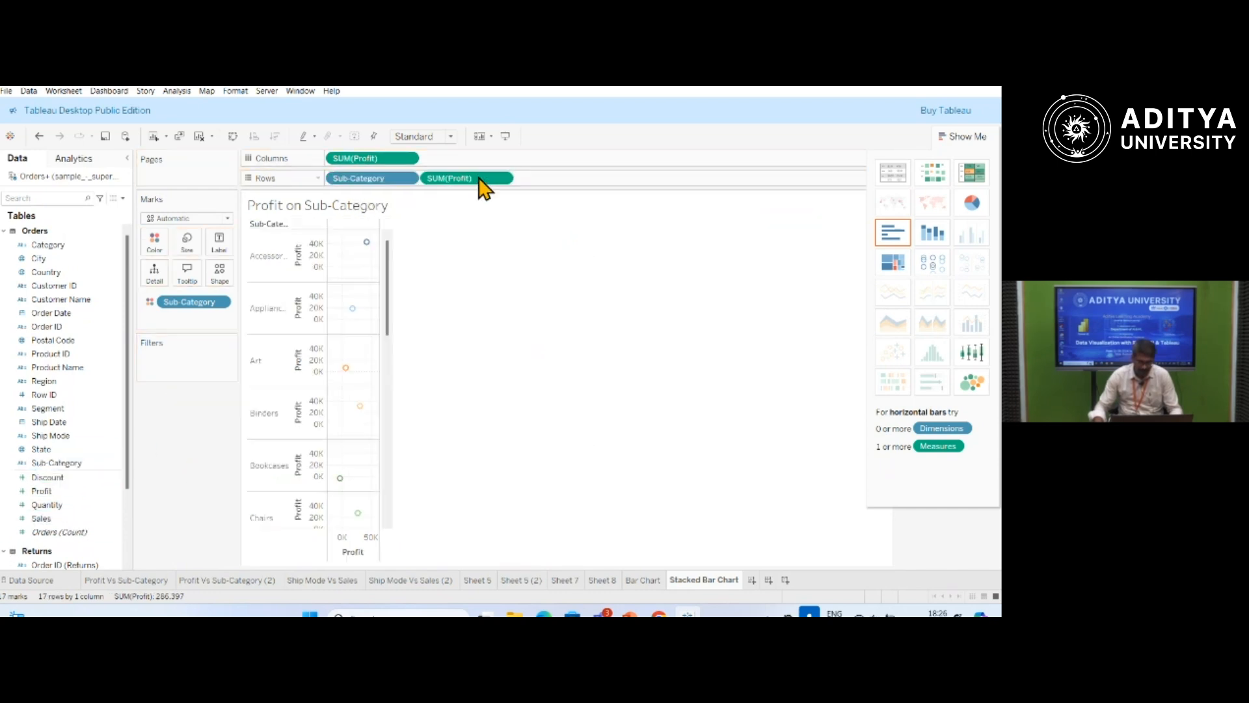
{"action": "left_click", "coordinate": [408, 180]}
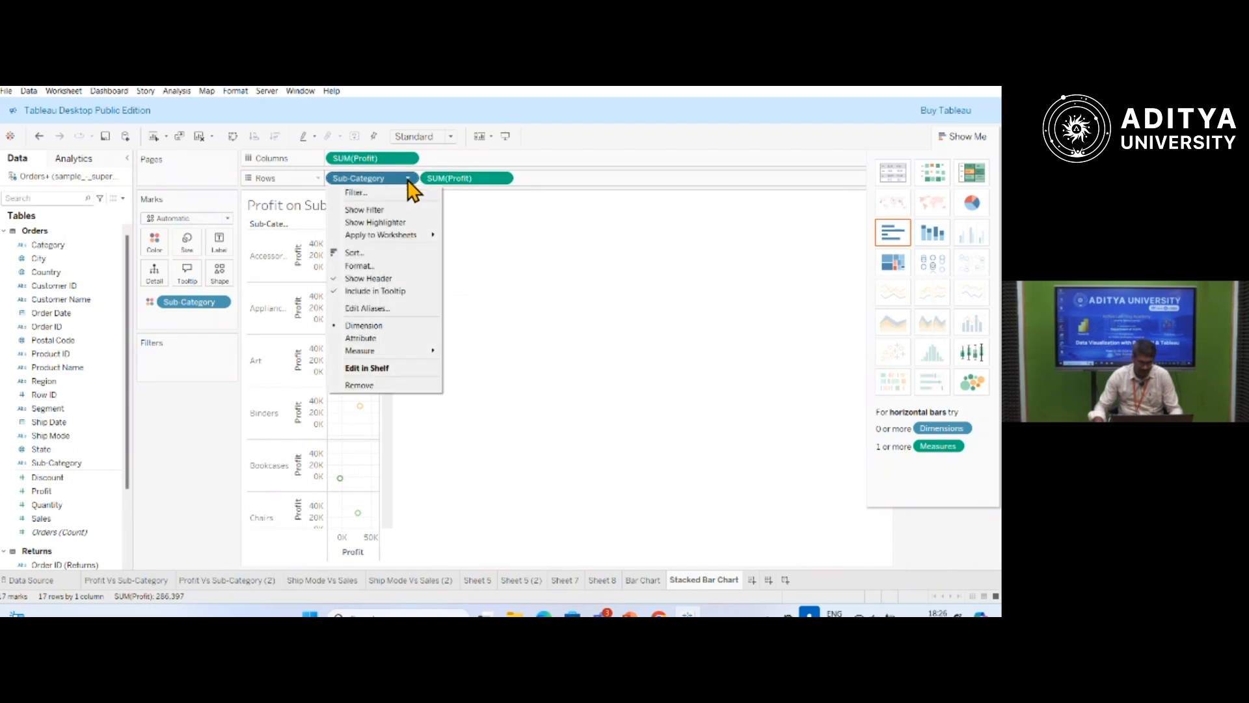
{"action": "left_click", "coordinate": [505, 181]}
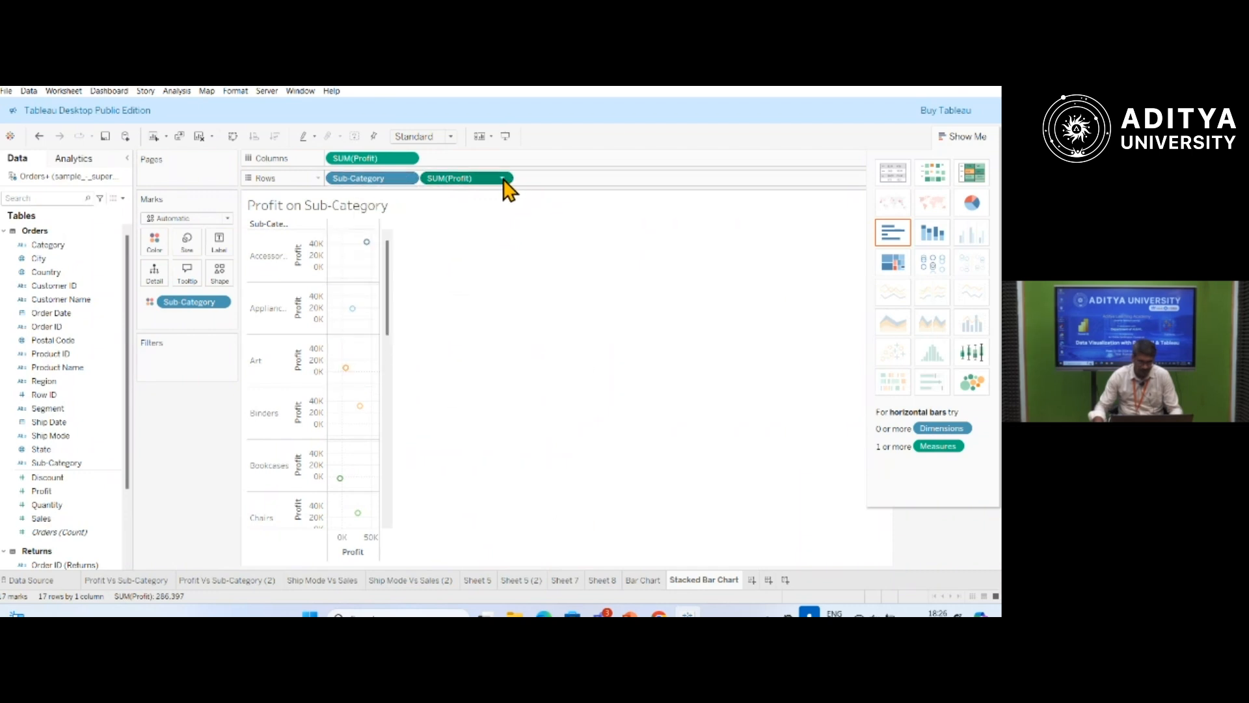
{"action": "left_click", "coordinate": [507, 182]}
{"action": "left_click", "coordinate": [463, 416]}
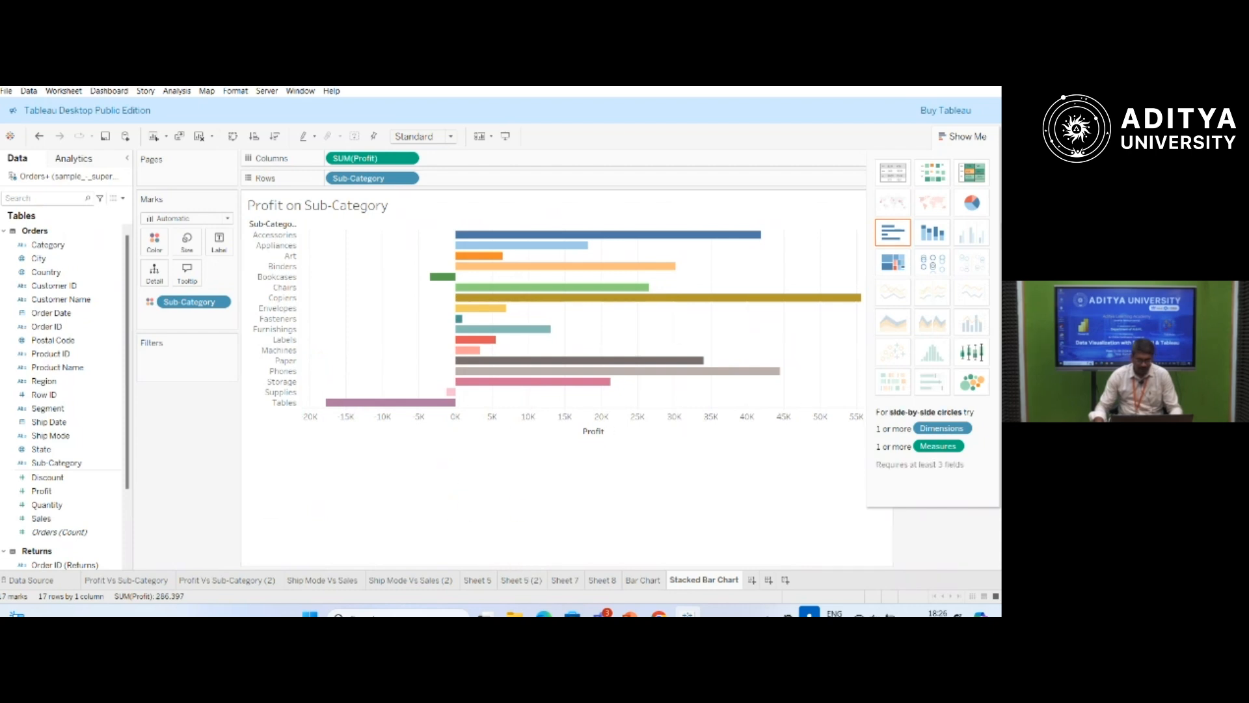
Turn the chart back into stacked bars and include Discount as a second stacked measure beside Profit.
{"action": "left_click", "coordinate": [932, 233]}
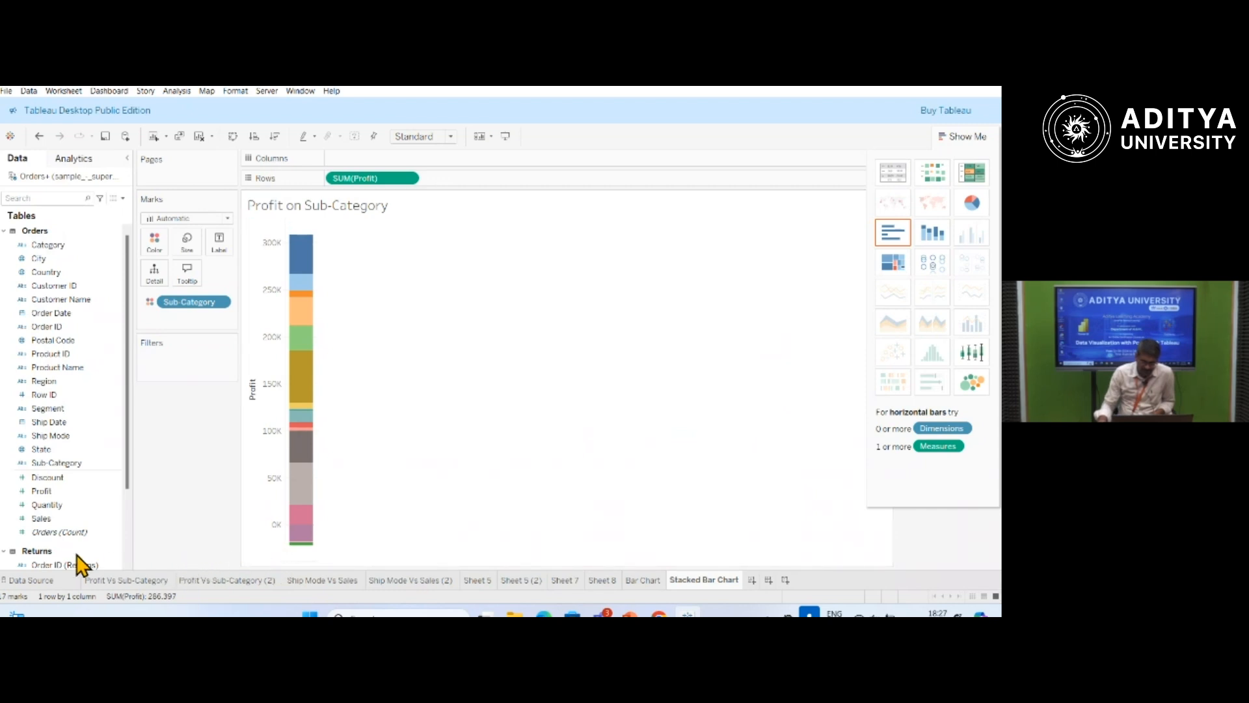
{"action": "left_click_drag", "start_coordinate": [66, 479], "coordinate": [377, 159]}
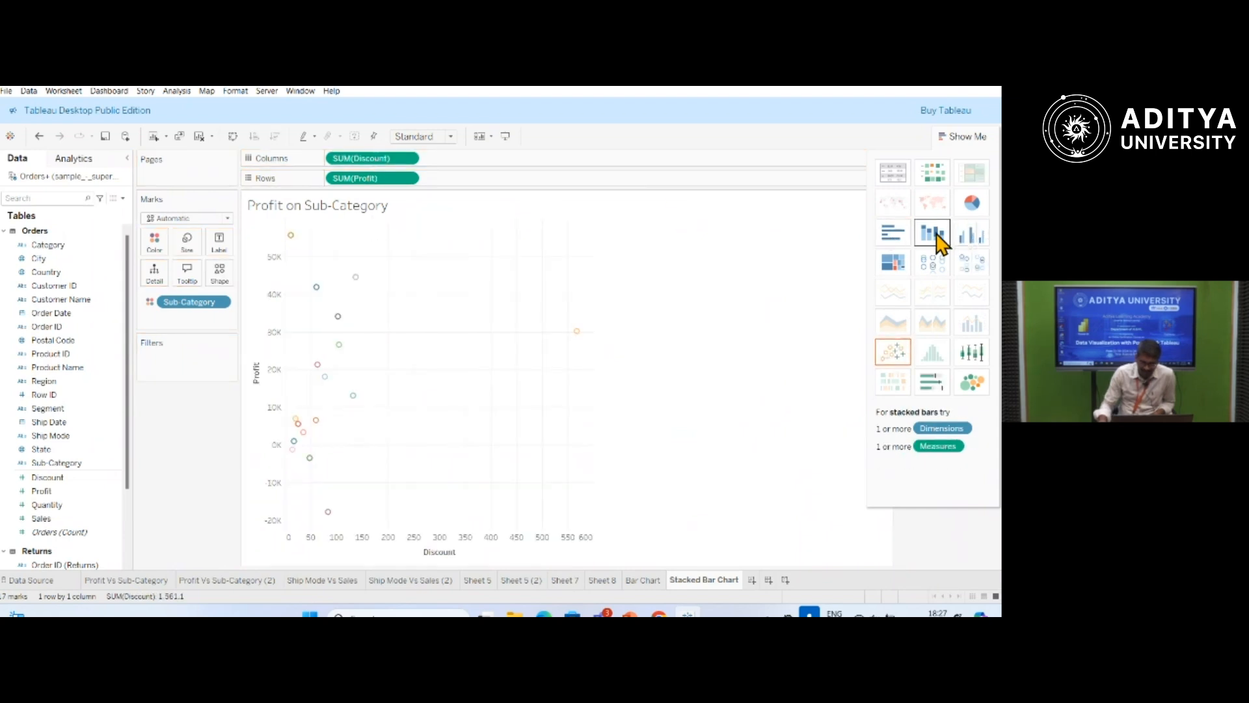
{"action": "left_click", "coordinate": [937, 237]}
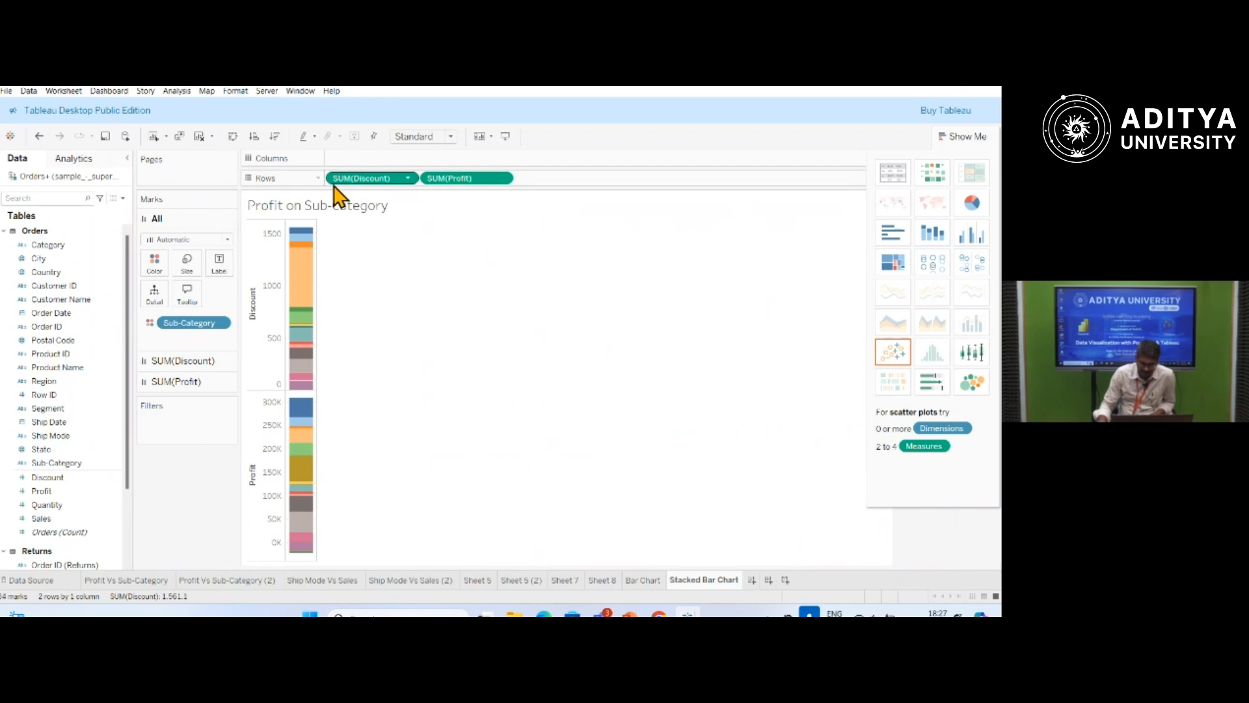
Move Discount to Columns, try the stacked bars layout again, and return Discount to Columns.
{"action": "left_click_drag", "start_coordinate": [362, 181], "coordinate": [362, 160]}
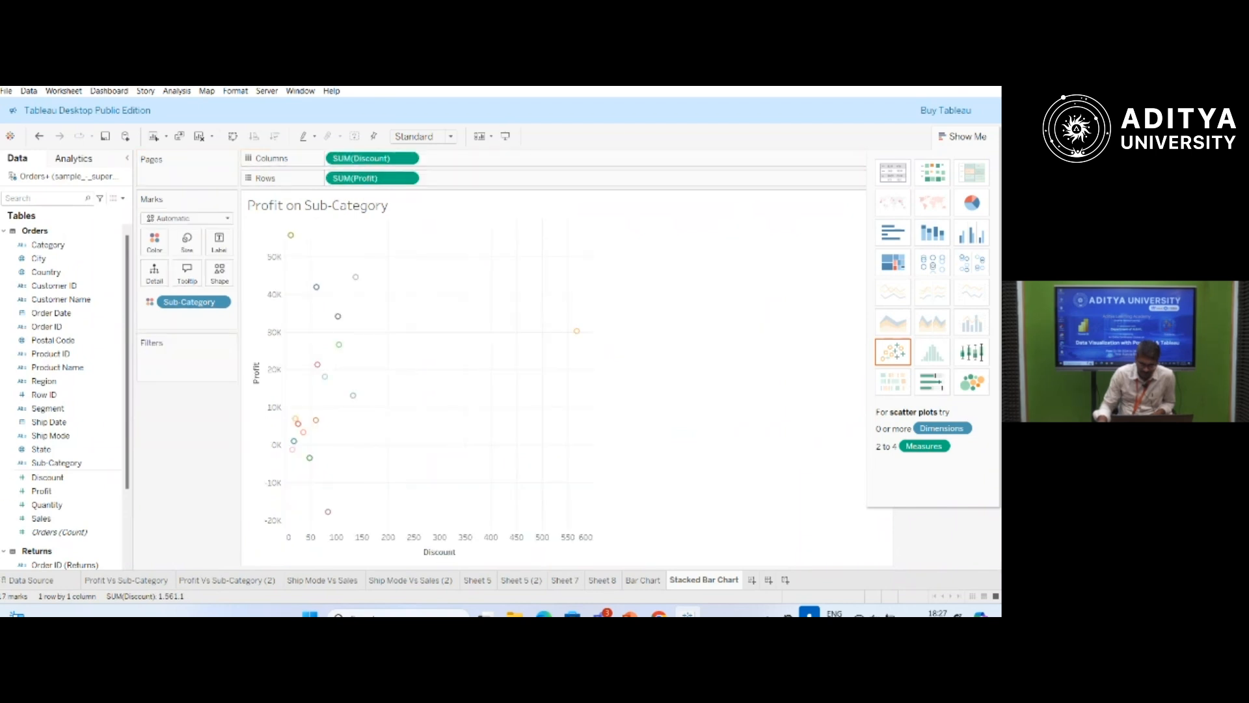
{"action": "mouse_move", "coordinate": [16, 614]}
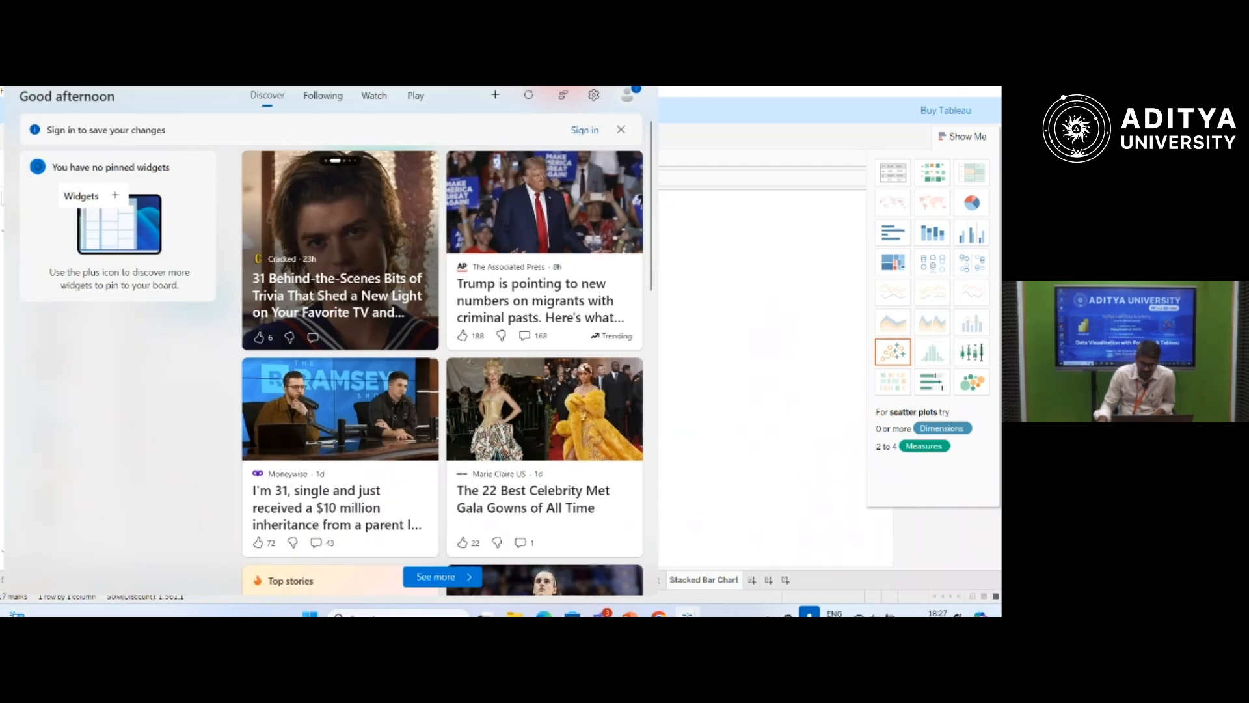
{"action": "mouse_move", "coordinate": [659, 615]}
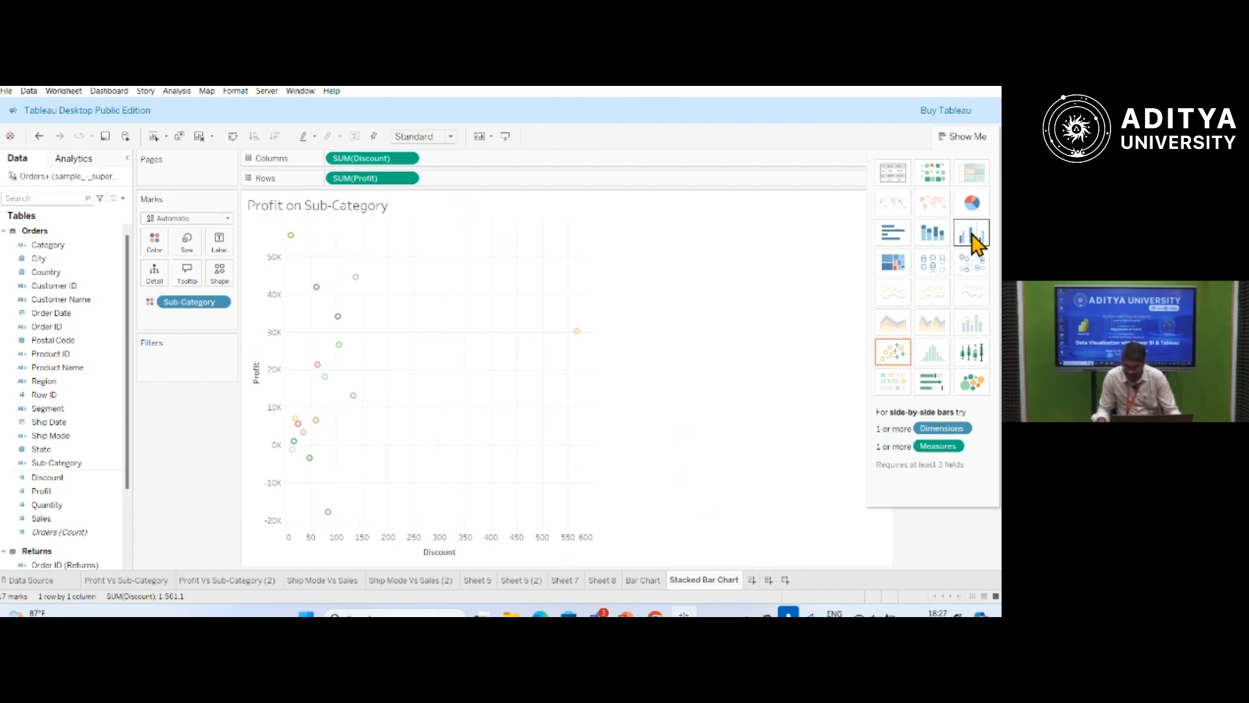
{"action": "left_click", "coordinate": [937, 238]}
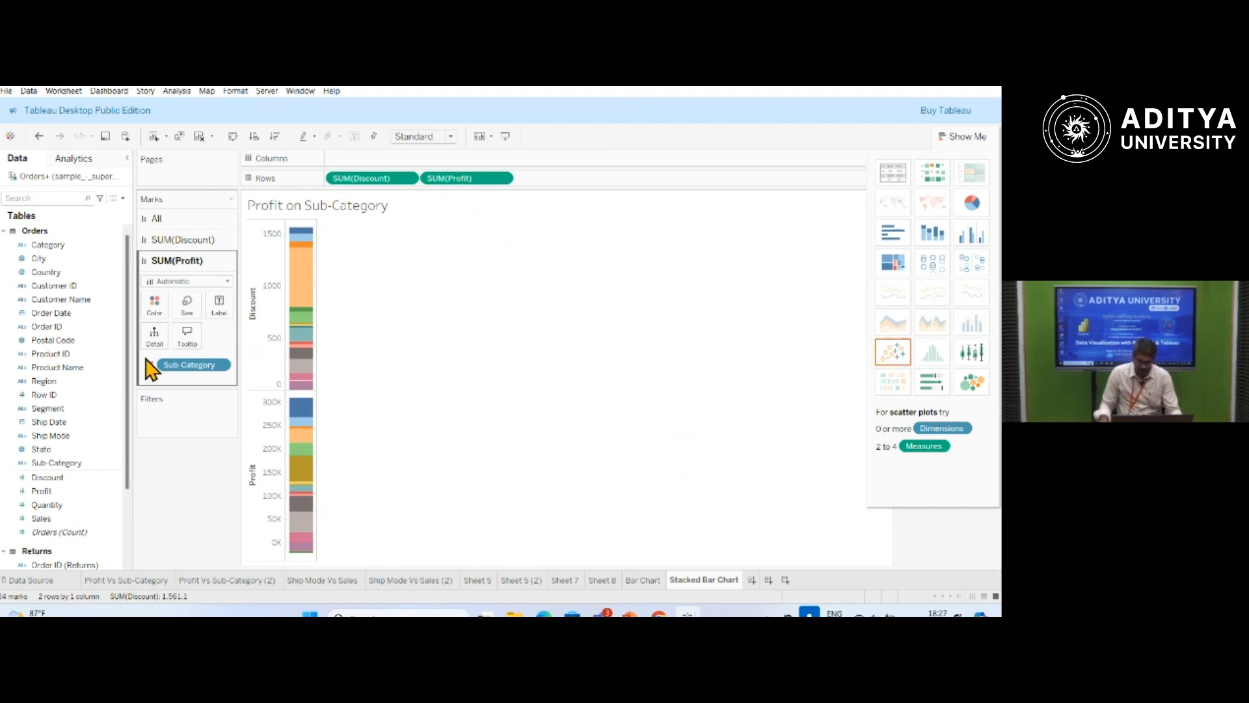
{"action": "left_click_drag", "start_coordinate": [388, 179], "coordinate": [392, 161]}
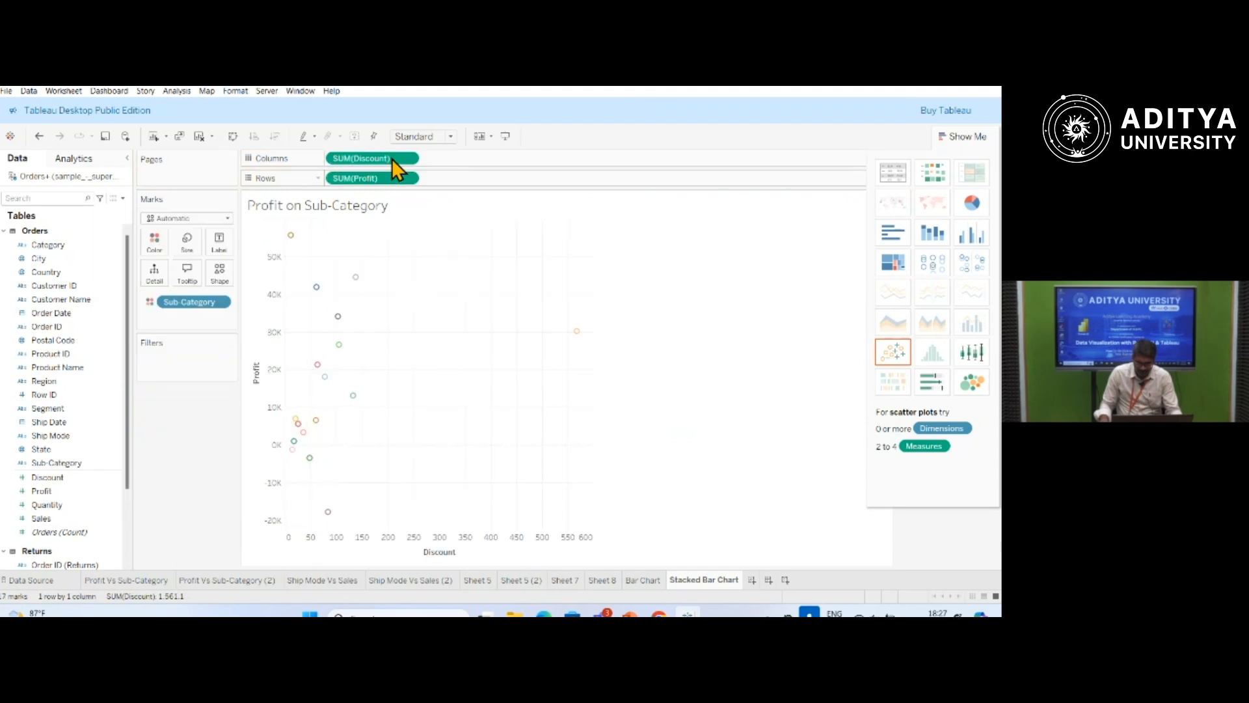
Display Discount and Profit by sub-category as horizontal bars.
{"action": "left_click", "coordinate": [893, 233]}
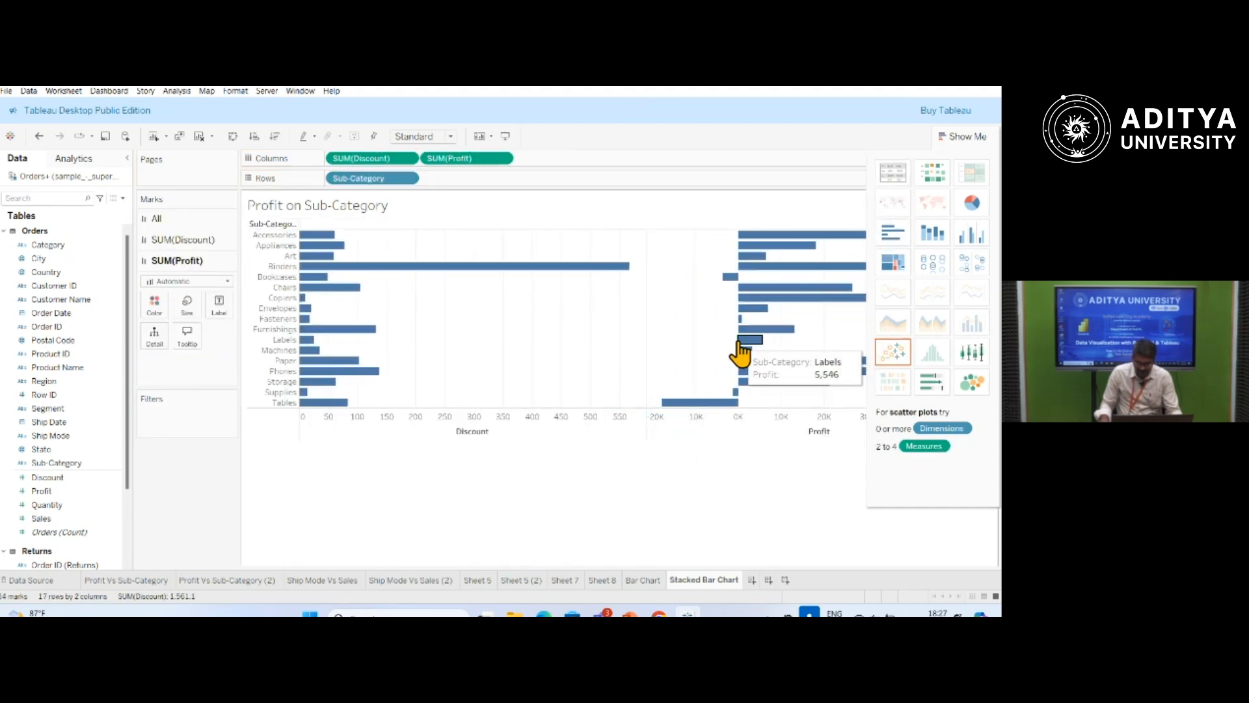
{"action": "left_click_drag", "start_coordinate": [738, 343], "coordinate": [720, 406]}
{"action": "left_click", "coordinate": [487, 455]}
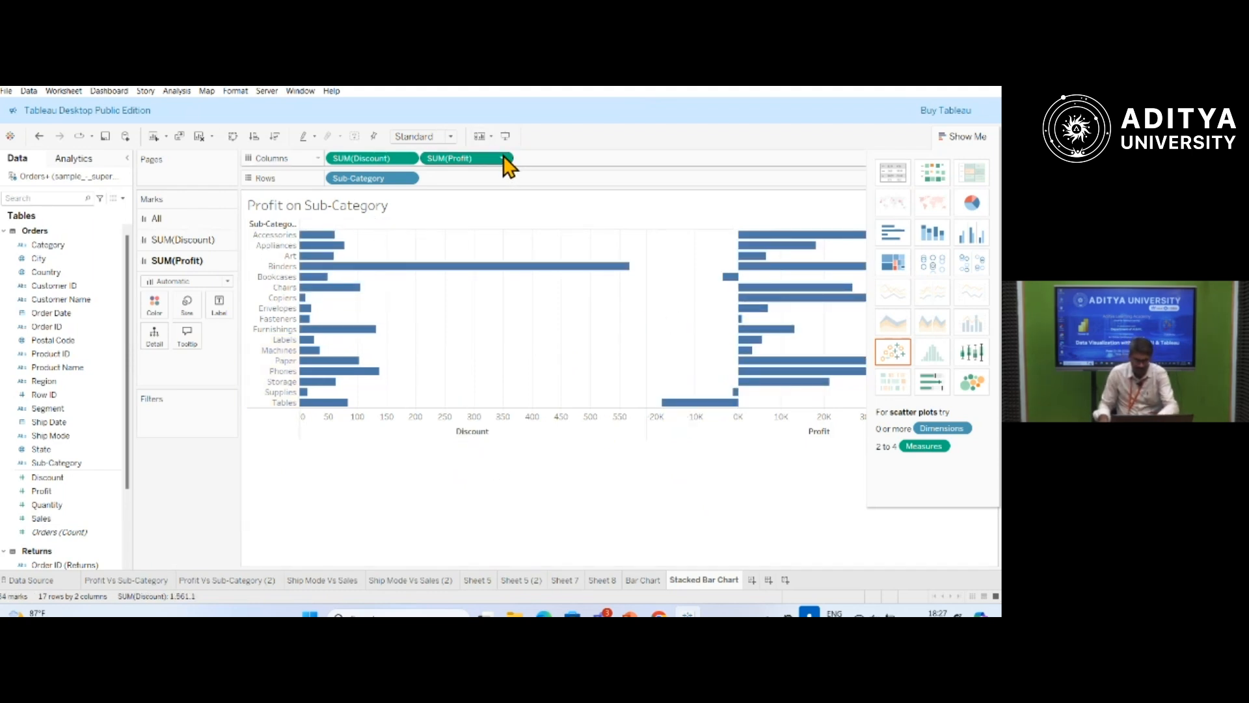
Clear the chart by removing Sub-Category from Rows and both Discount and Profit from Columns.
{"action": "left_click", "coordinate": [408, 180]}
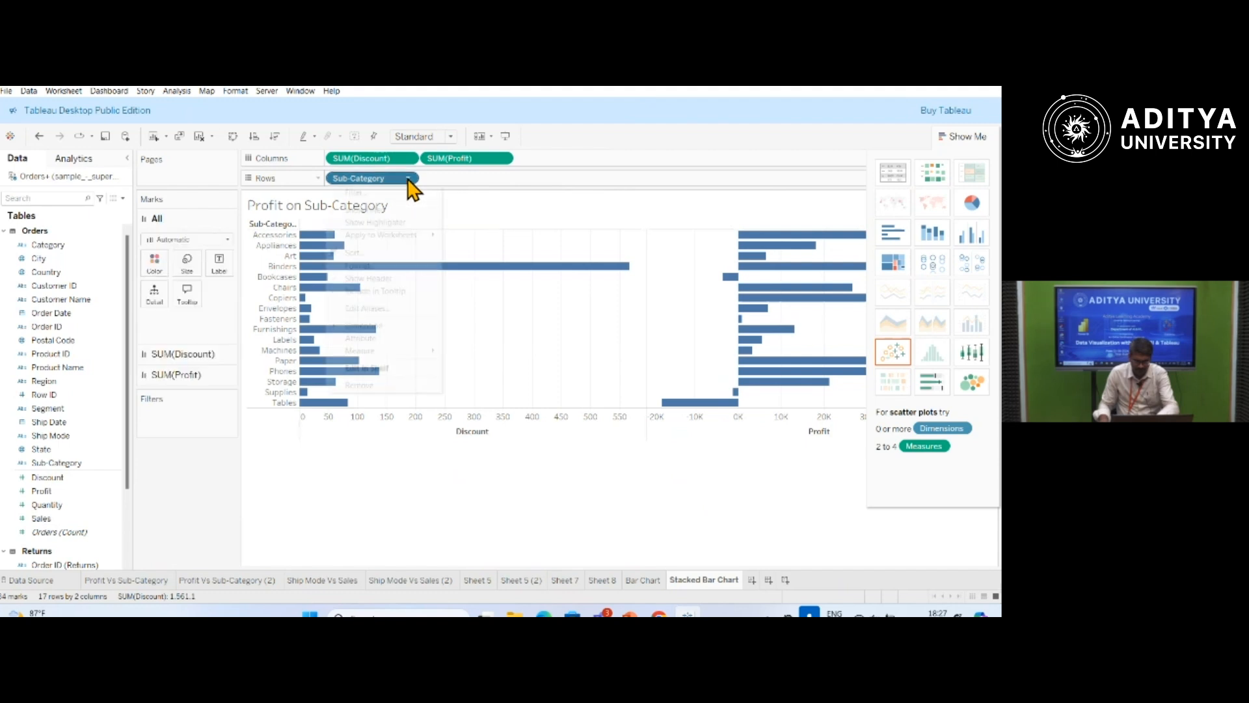
{"action": "left_click", "coordinate": [372, 397]}
{"action": "left_click", "coordinate": [408, 158]}
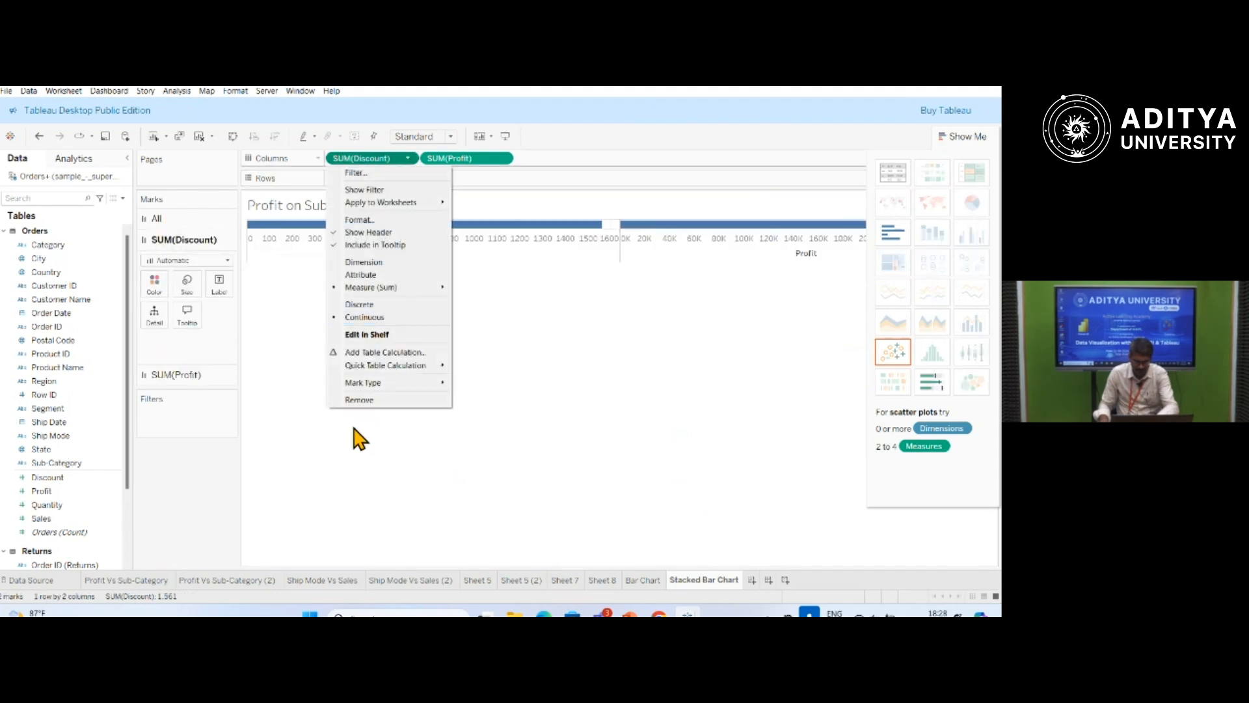
{"action": "left_click", "coordinate": [364, 399]}
{"action": "left_click", "coordinate": [408, 158]}
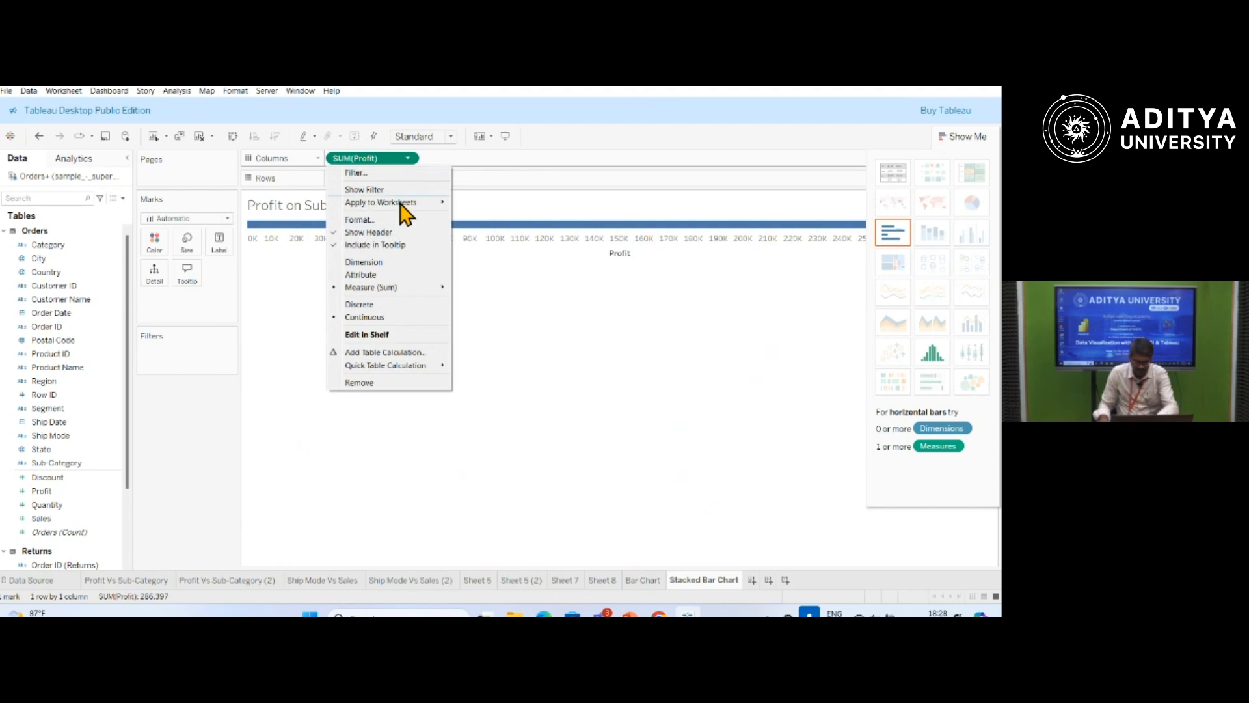
{"action": "left_click", "coordinate": [385, 394]}
Chart Sales by Ship Mode as vertical bars, with Ship Mode on Columns and Sales on Rows.
{"action": "left_click", "coordinate": [83, 463]}
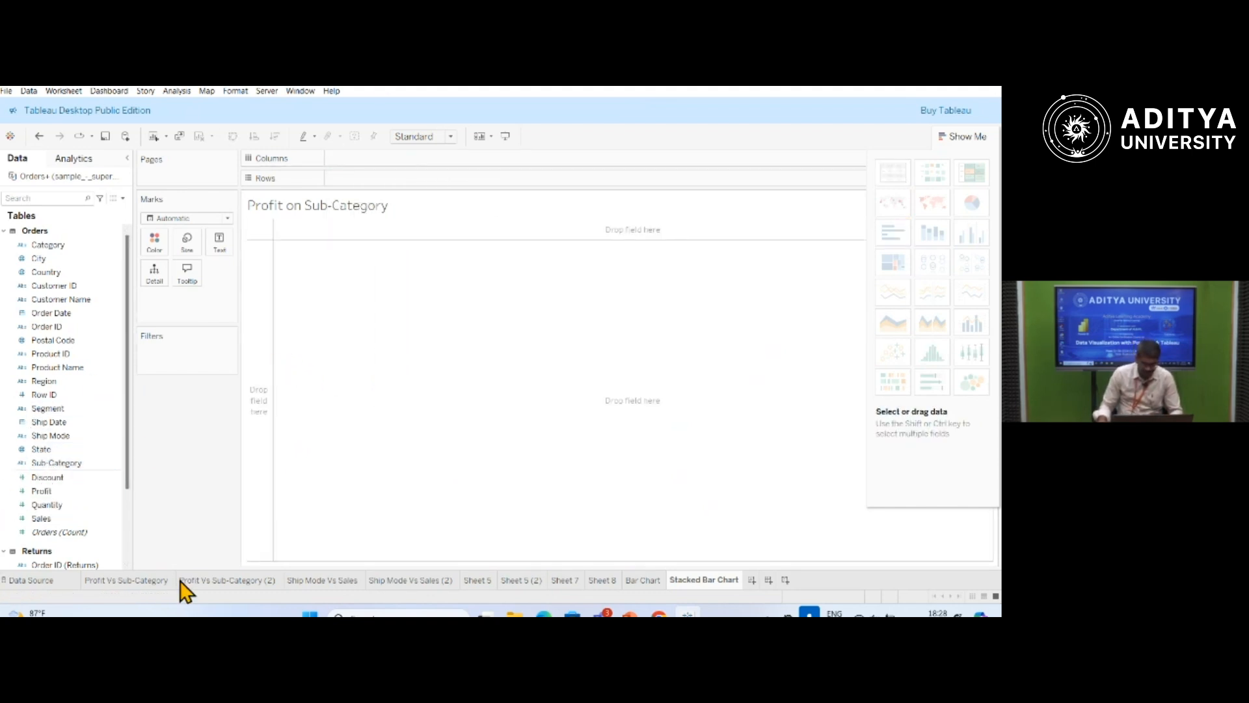
{"action": "left_click", "coordinate": [67, 436]}
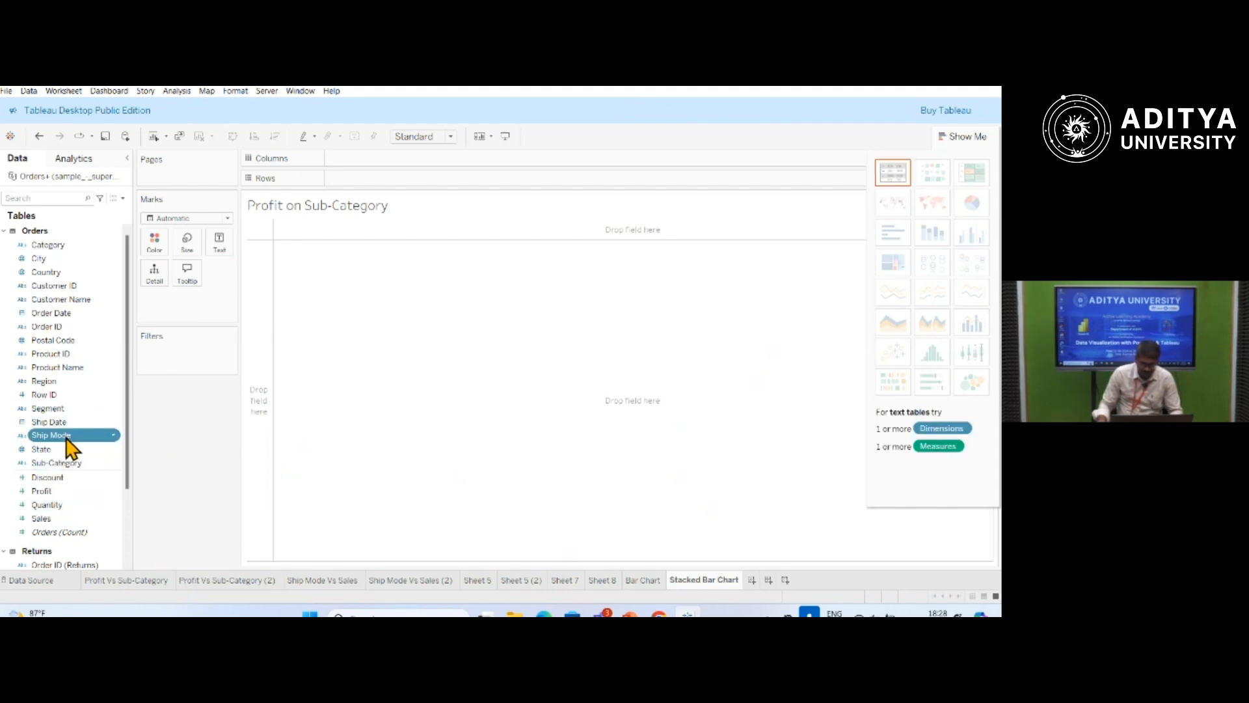
{"action": "left_click", "coordinate": [66, 437]}
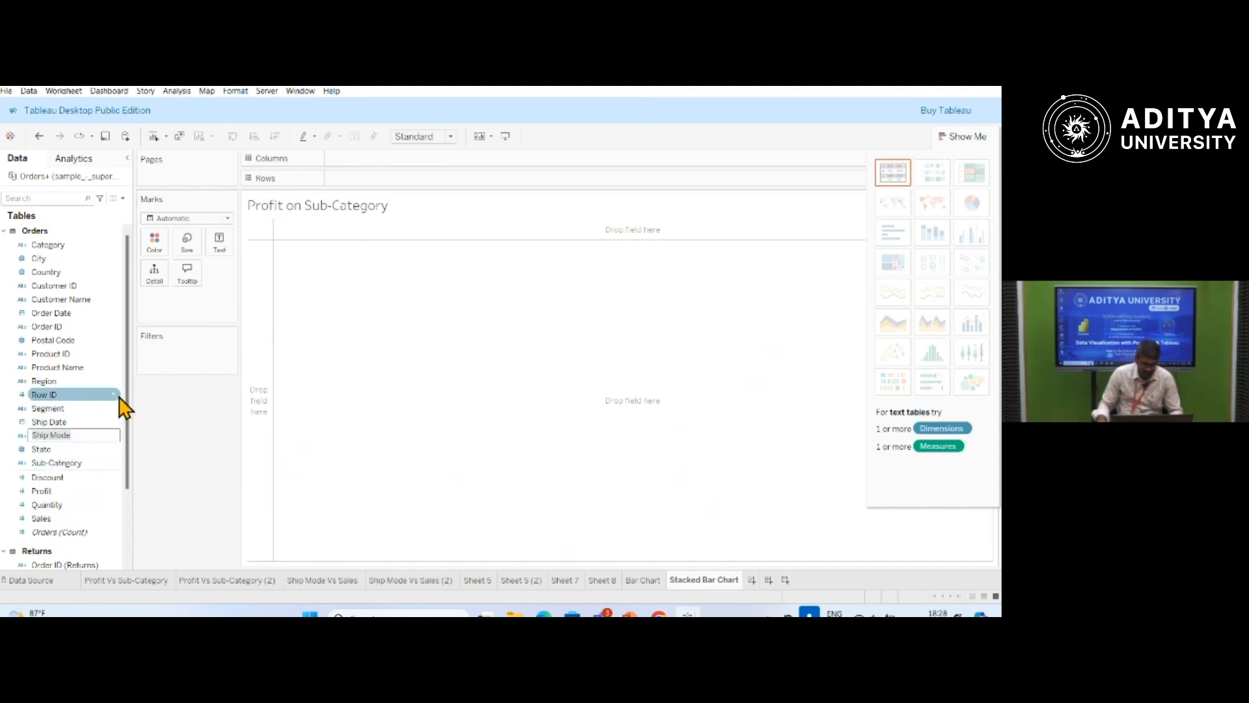
{"action": "key", "text": "Escape"}
{"action": "left_click_drag", "start_coordinate": [67, 437], "coordinate": [393, 161]}
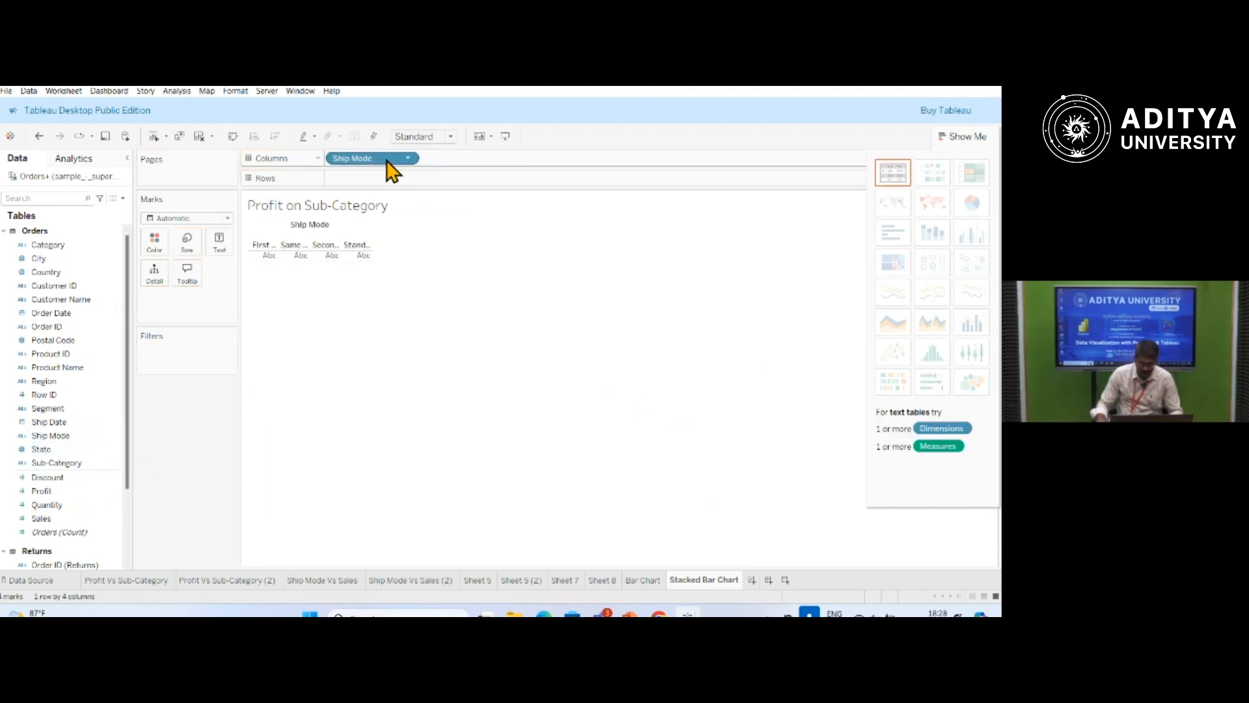
{"action": "left_click", "coordinate": [41, 519]}
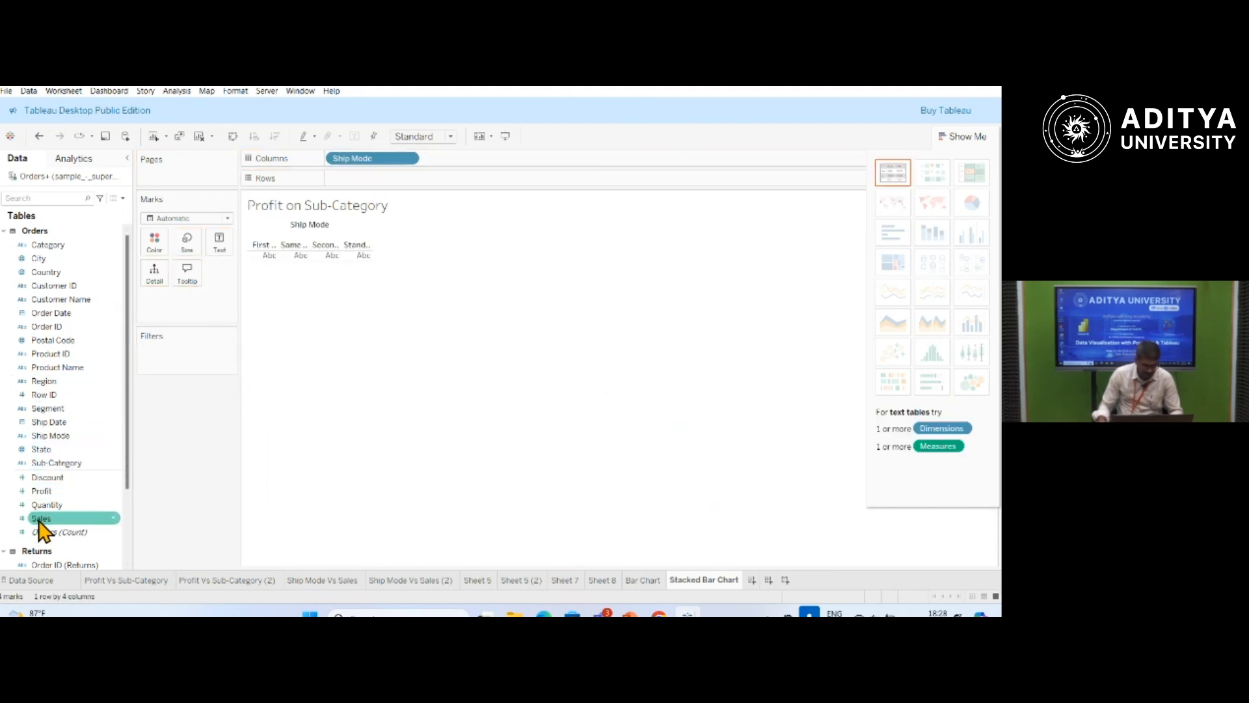
{"action": "left_click_drag", "start_coordinate": [41, 521], "coordinate": [350, 181]}
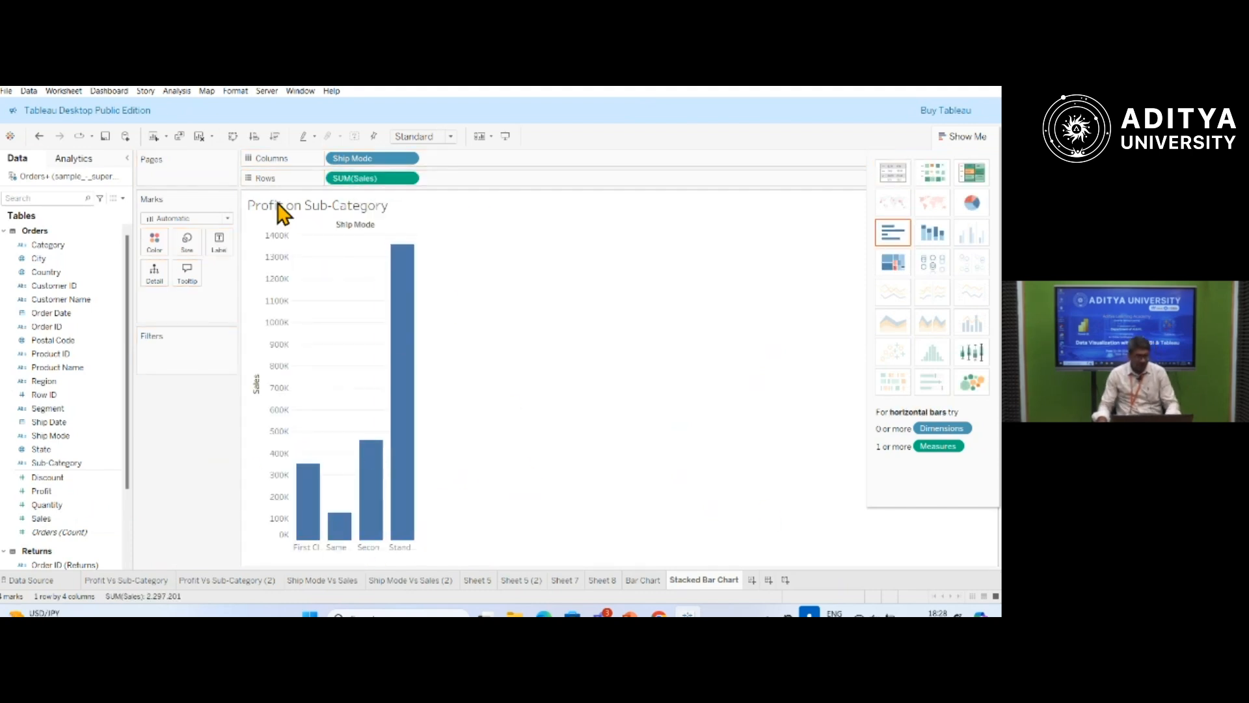
Change the chart title to "Sales per Ship Mode".
{"action": "double_click", "coordinate": [398, 210]}
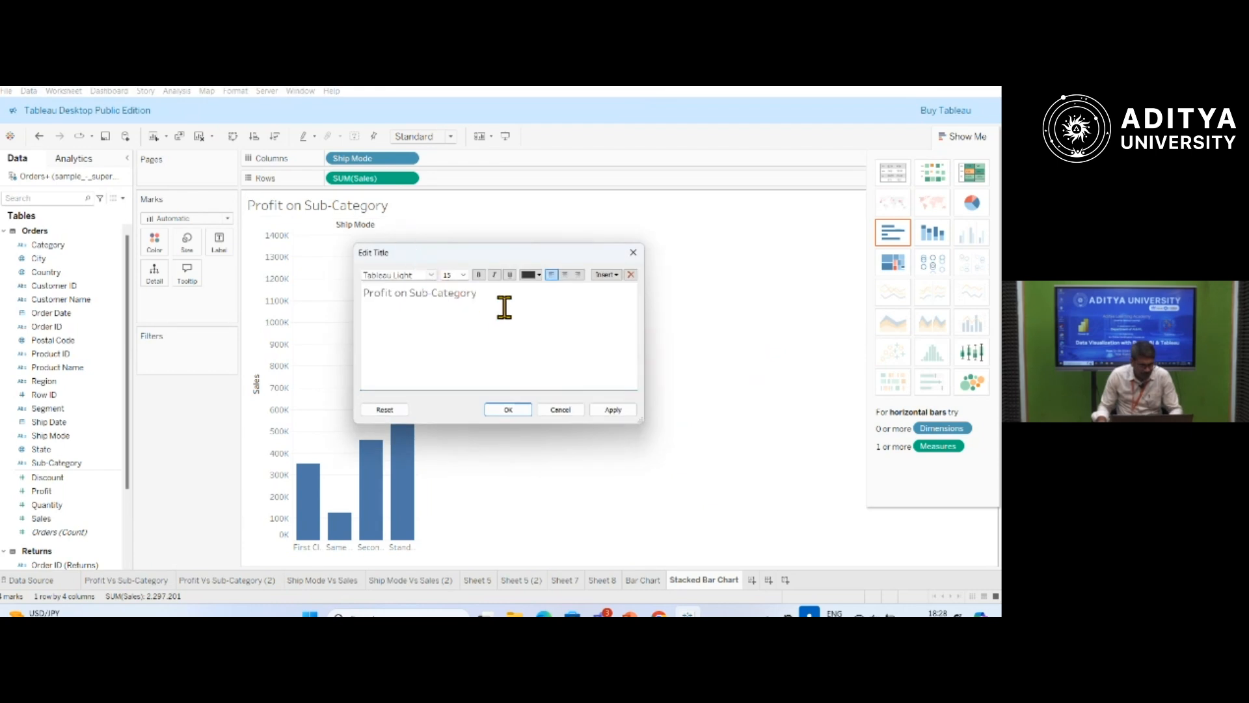
{"action": "left_click_drag", "start_coordinate": [480, 298], "coordinate": [315, 297]}
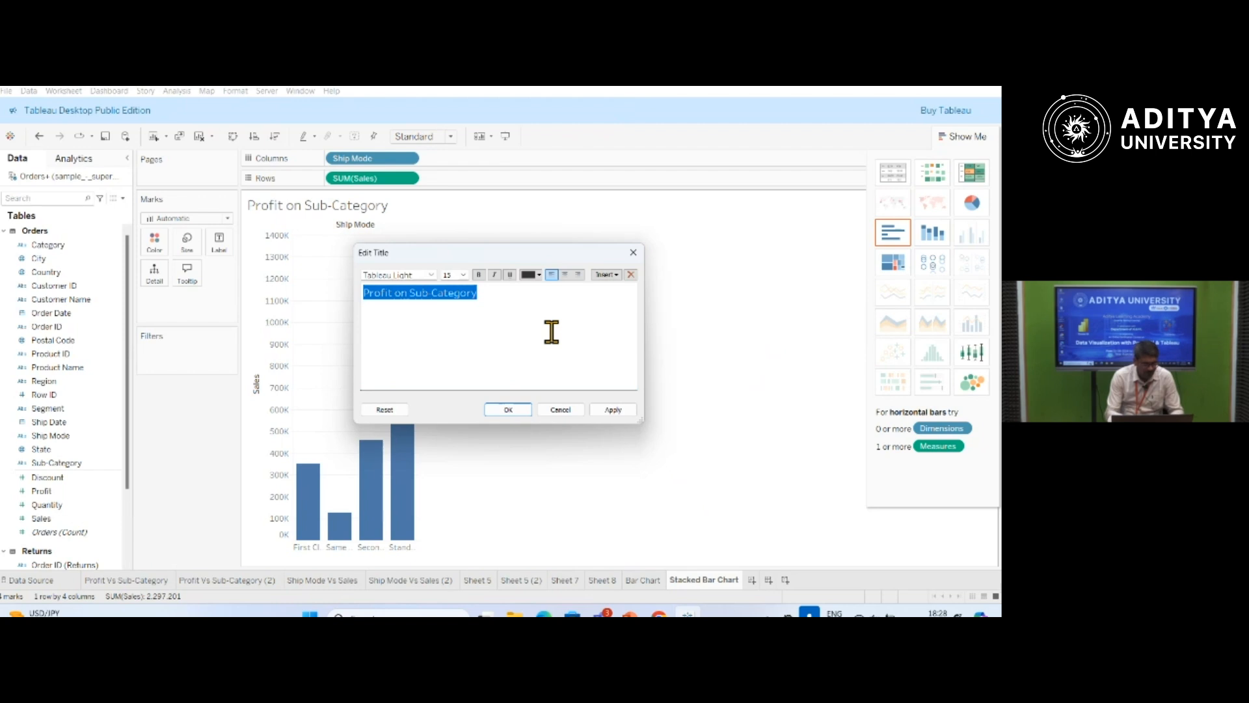
{"action": "type", "text": "Sales per Ship Mode"}
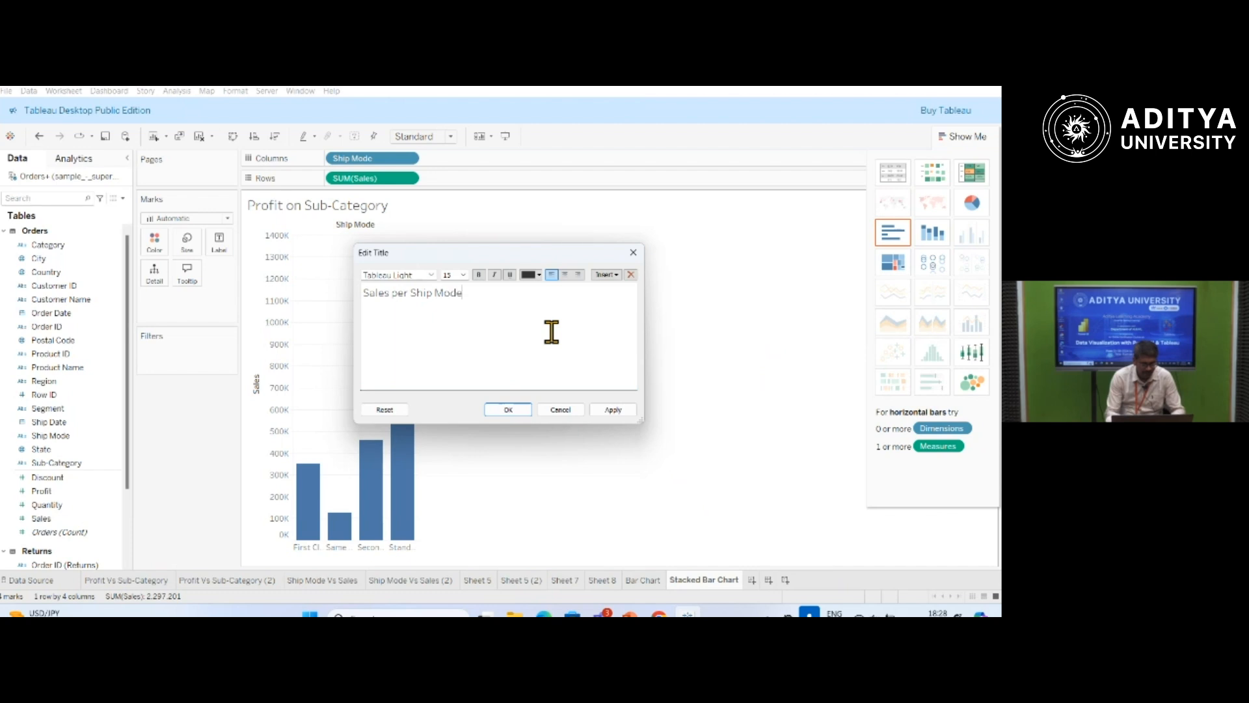
{"action": "left_click", "coordinate": [509, 410]}
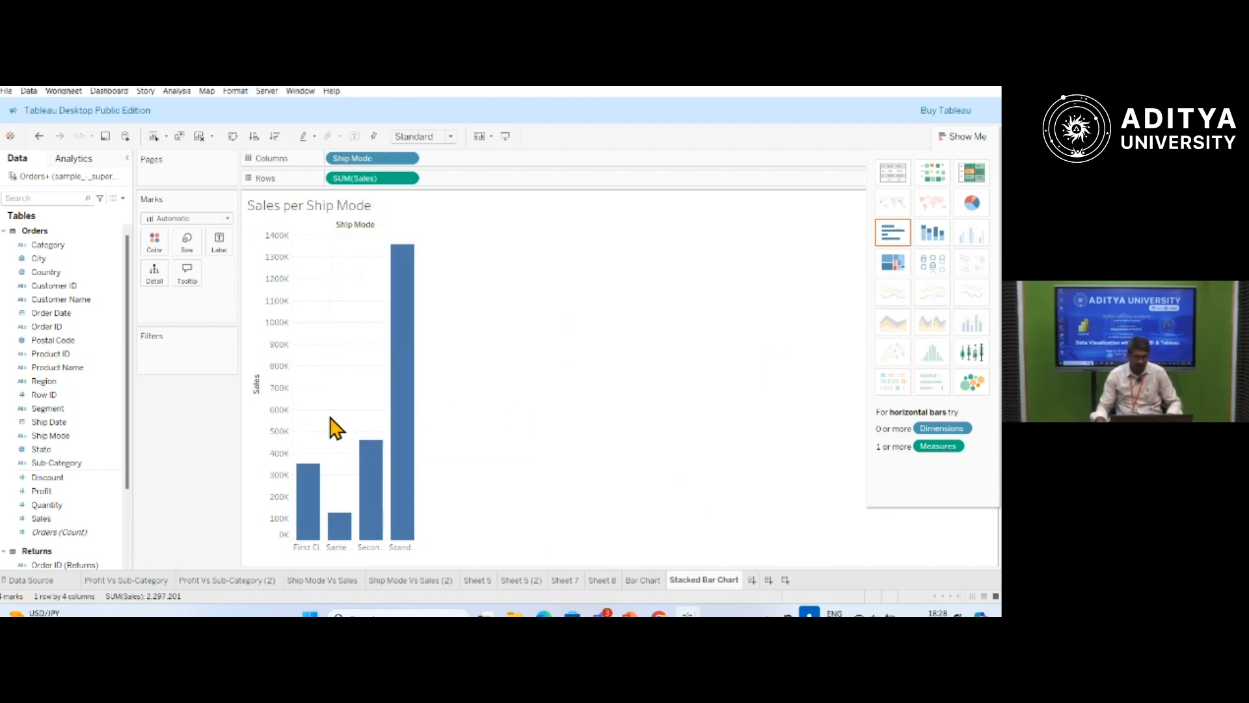
Include Discount as a second measure beside Sales and turn the chart into stacked bars split by Ship Mode.
{"action": "mouse_move", "coordinate": [402, 485]}
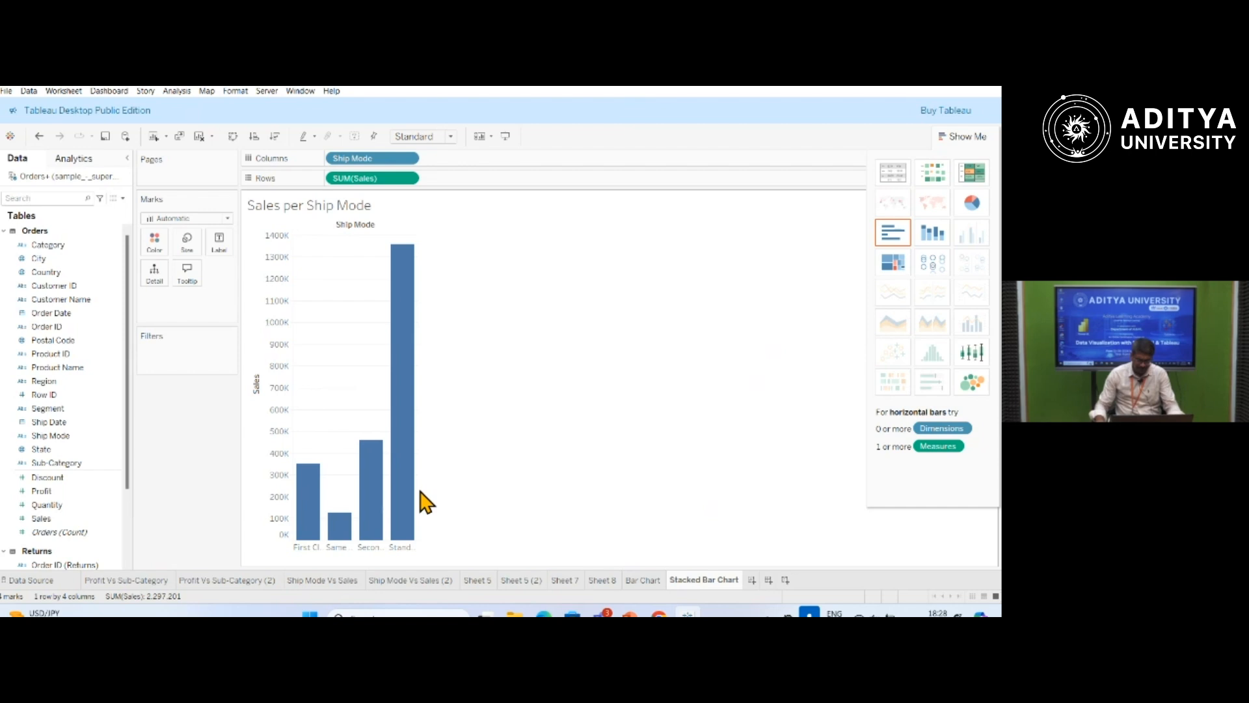
{"action": "mouse_move", "coordinate": [398, 521]}
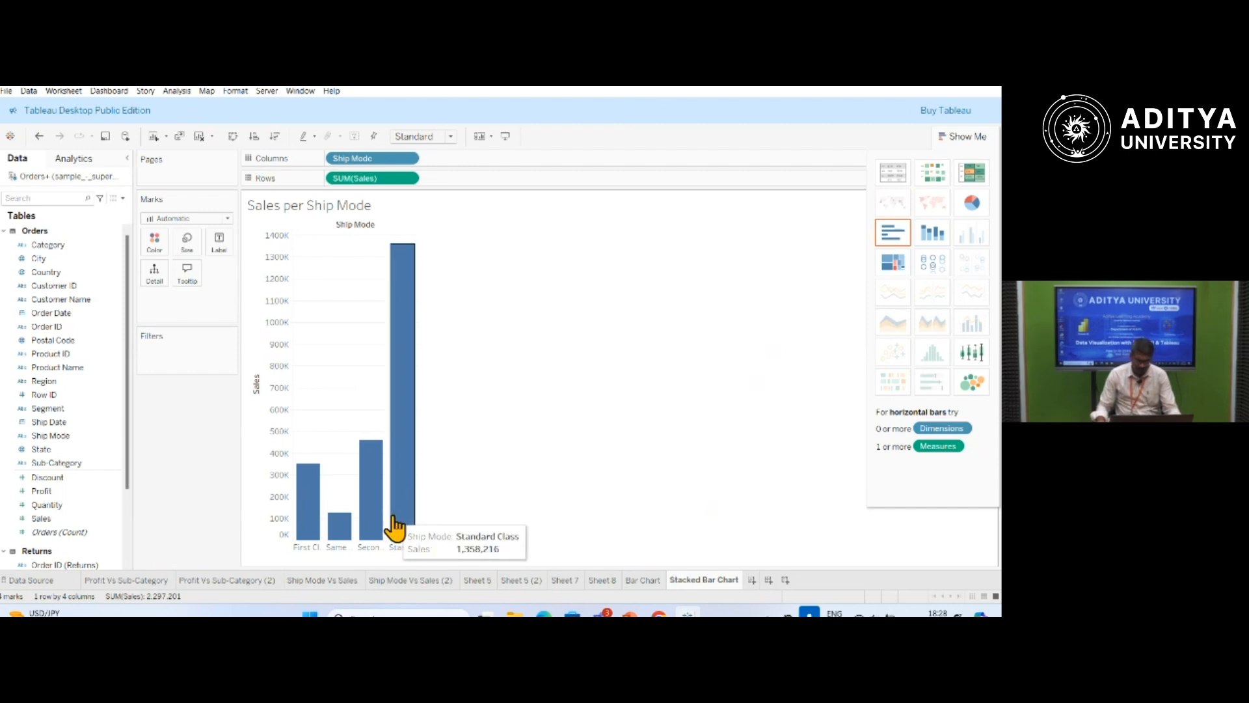
{"action": "left_click", "coordinate": [37, 519]}
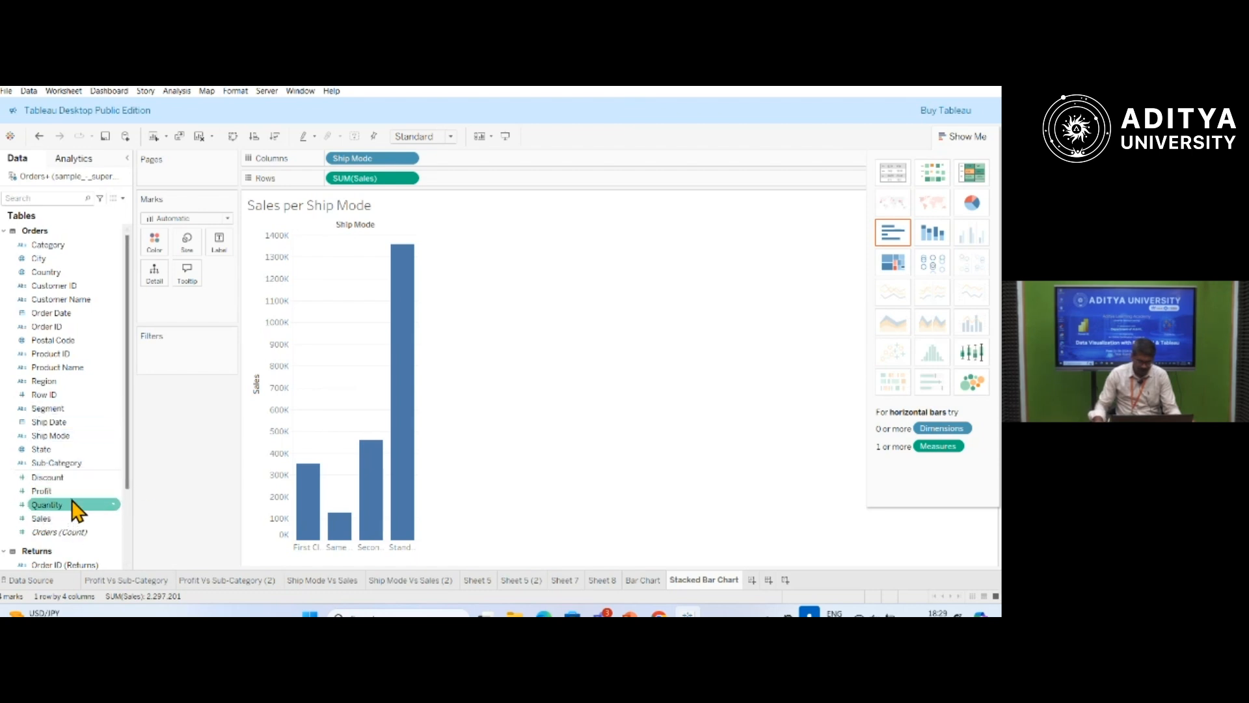
{"action": "left_click_drag", "start_coordinate": [65, 479], "coordinate": [478, 166]}
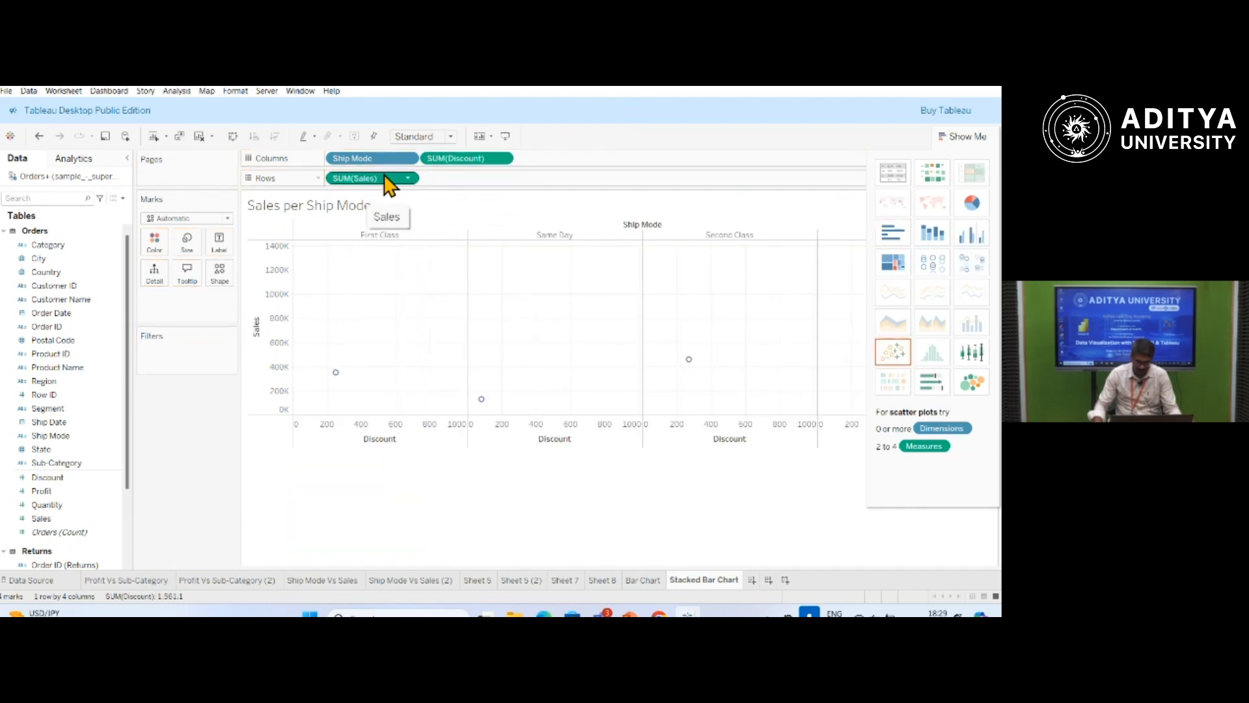
{"action": "left_click", "coordinate": [940, 240]}
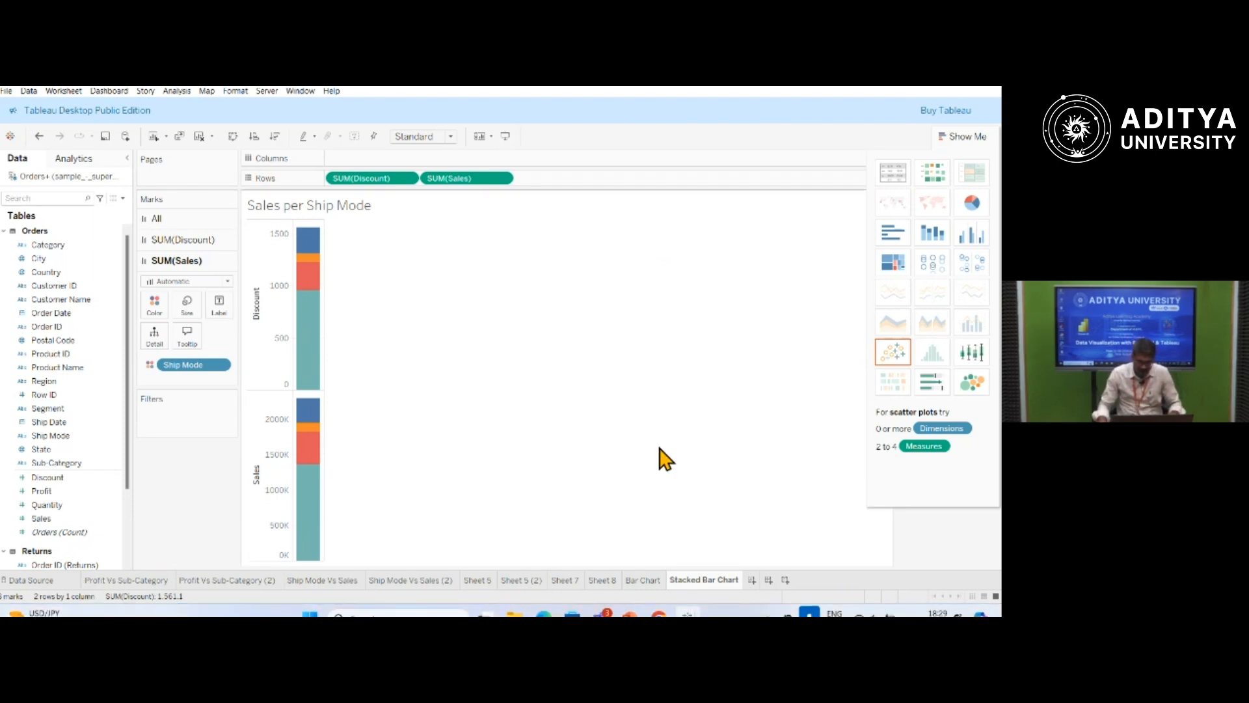
Create a calculated field named "Profit Ratio" and apply it, leaving its editor open.
{"action": "left_click", "coordinate": [122, 197]}
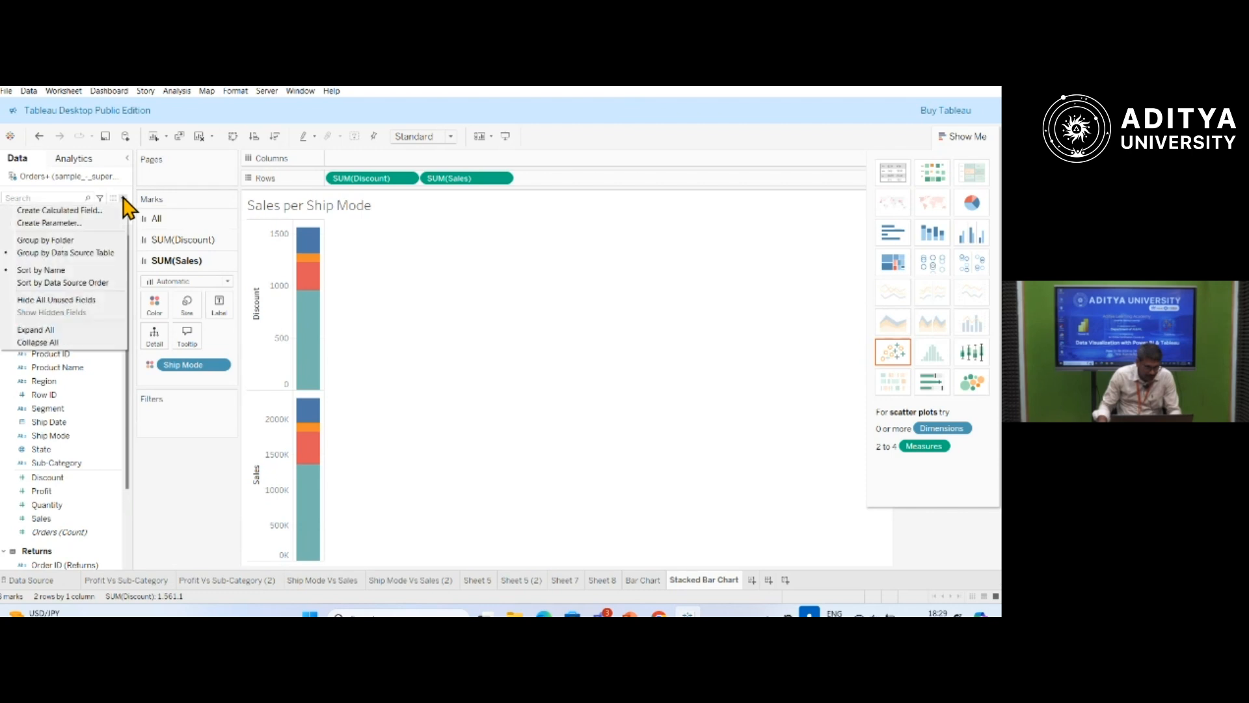
{"action": "left_click", "coordinate": [173, 184]}
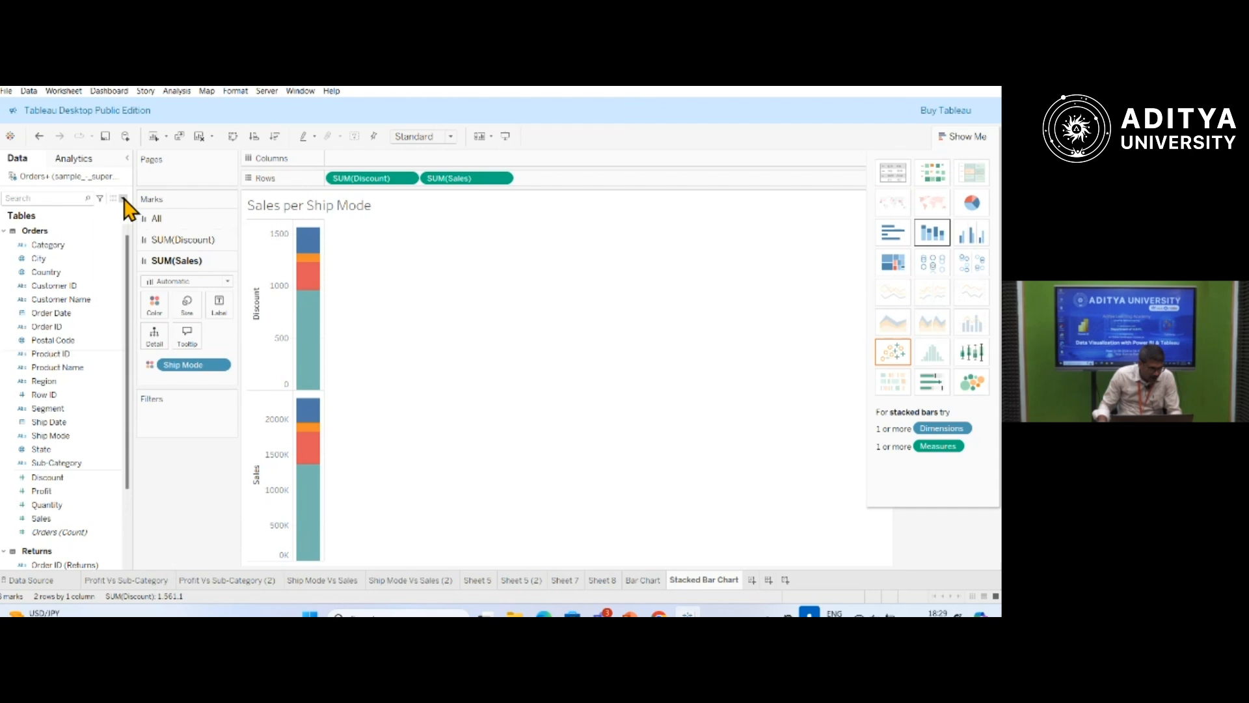
{"action": "left_click", "coordinate": [123, 198]}
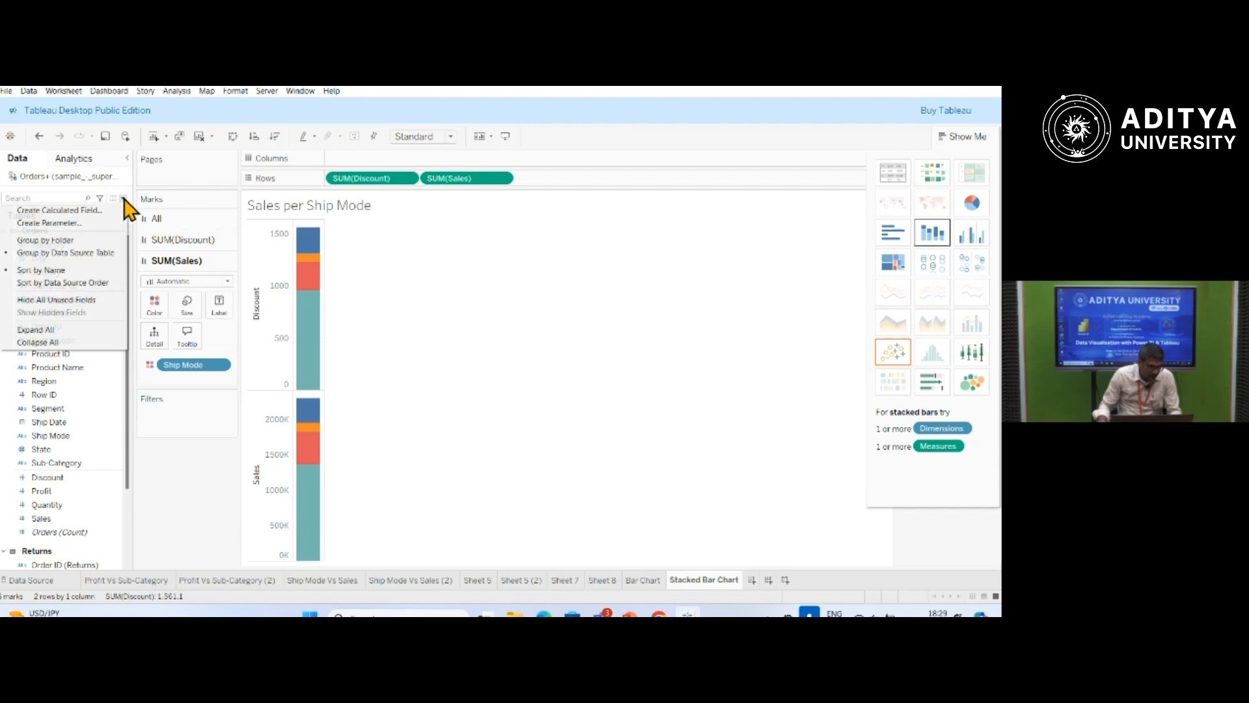
{"action": "left_click", "coordinate": [58, 209]}
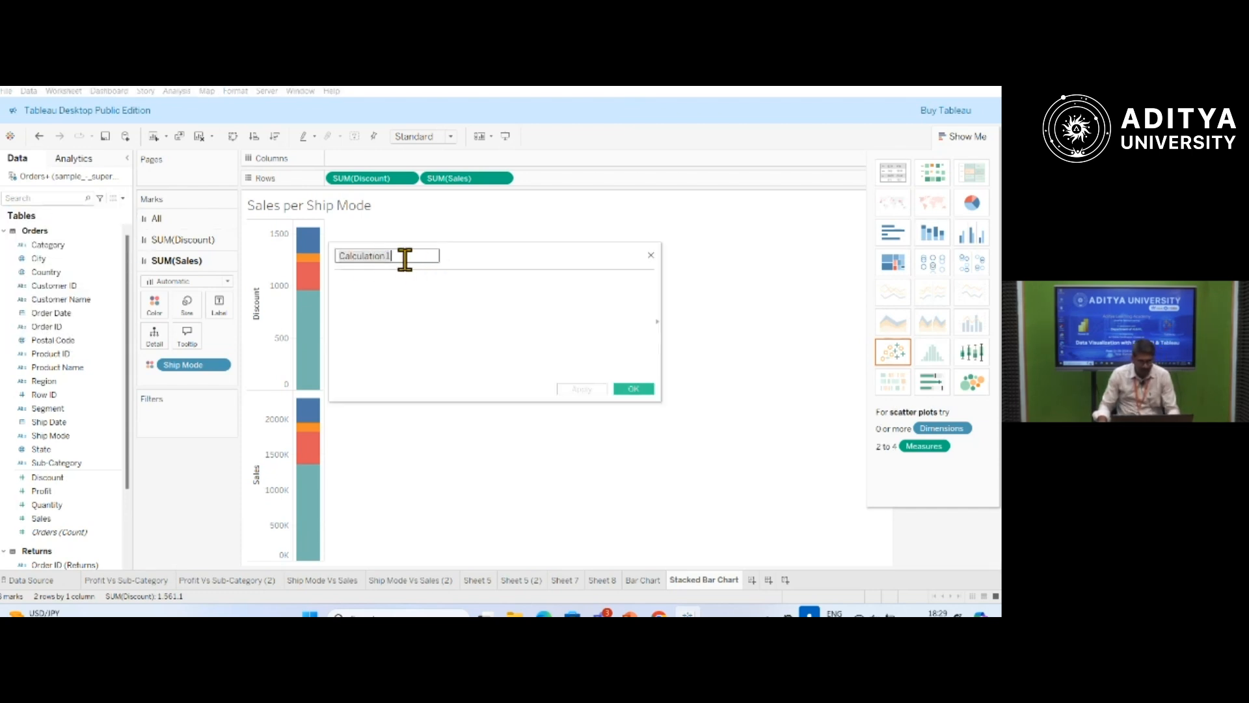
{"action": "type", "text": "Profit"}
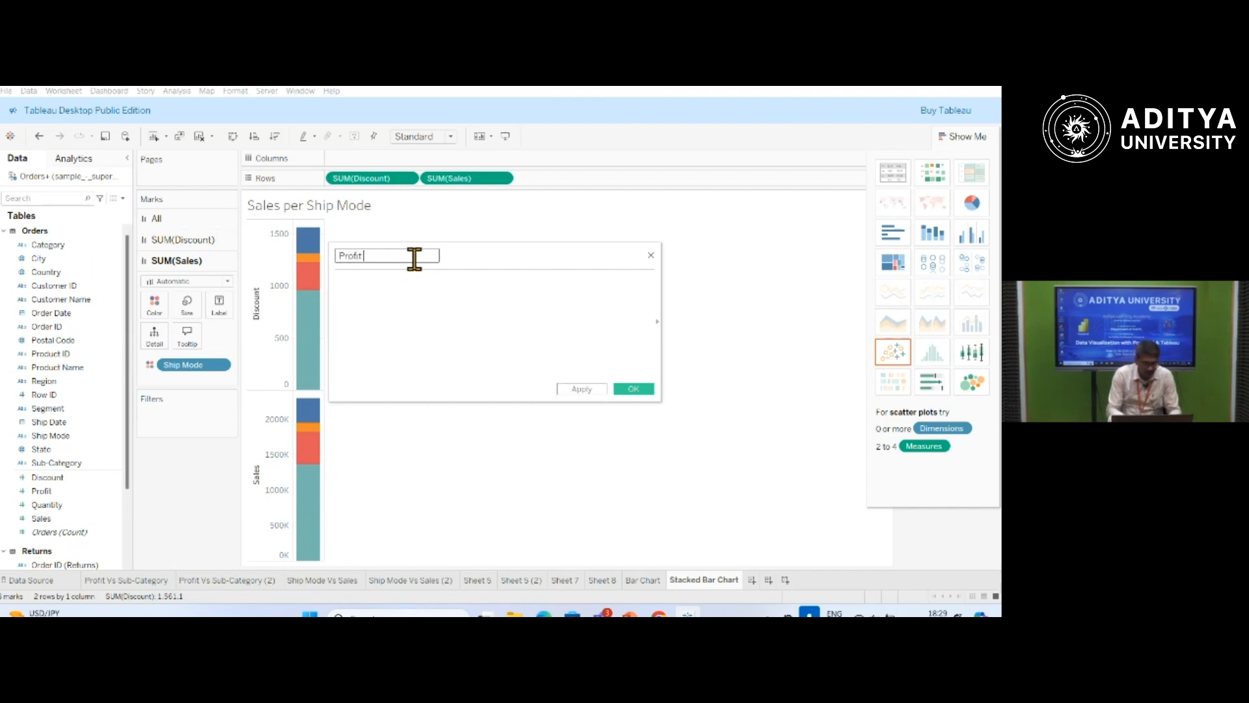
{"action": "type", "text": " Ratio"}
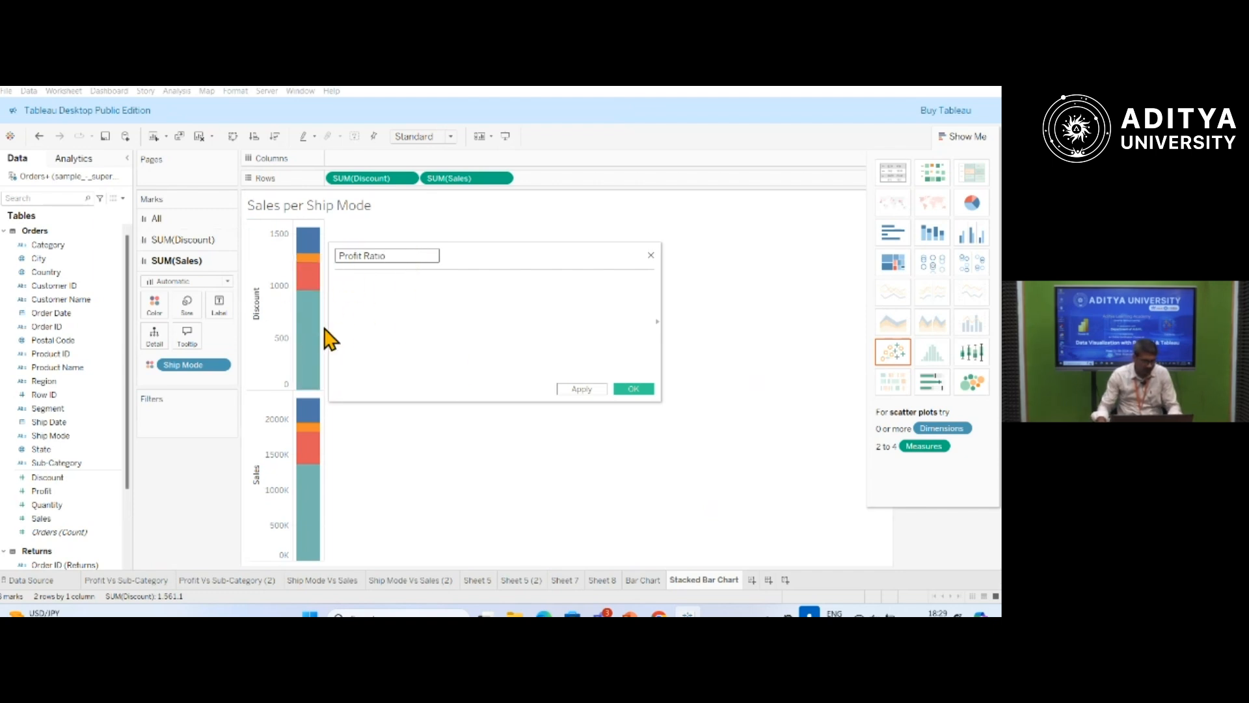
{"action": "left_click", "coordinate": [583, 390]}
{"action": "left_click", "coordinate": [591, 358]}
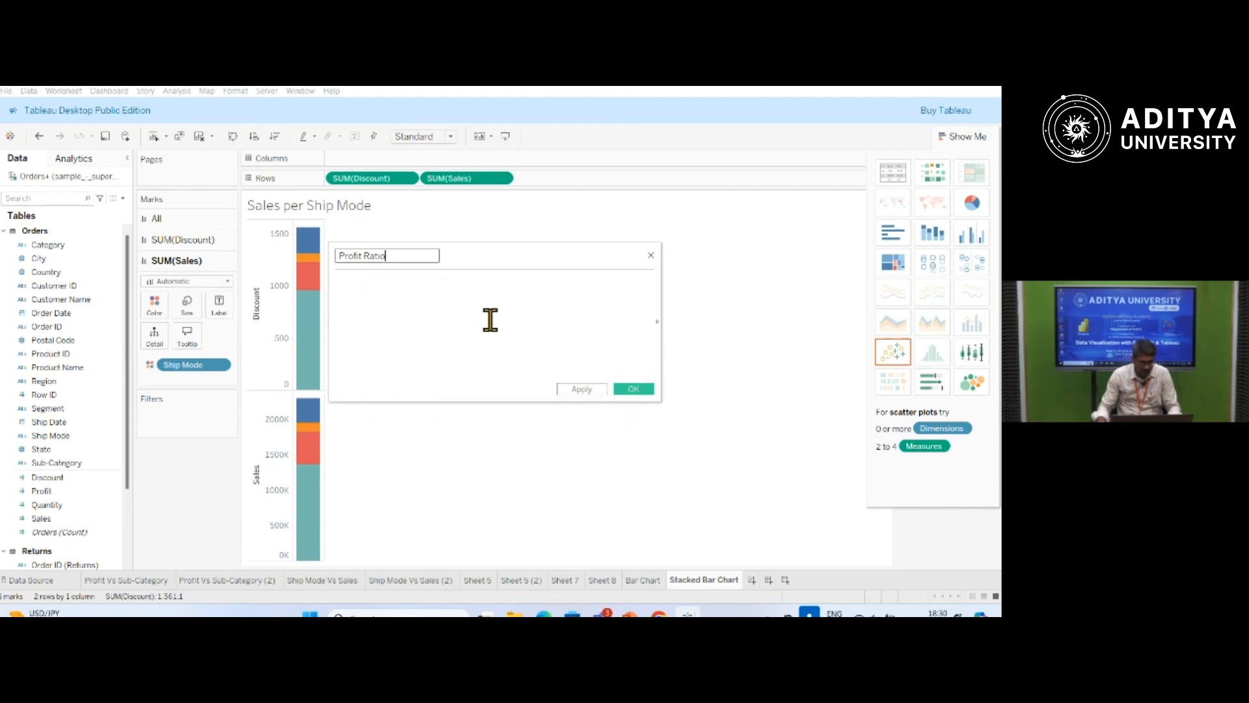
Enter the formula SUM([Profit])/SUM([Sales]) for the Profit Ratio calculated field.
{"action": "left_click", "coordinate": [359, 284]}
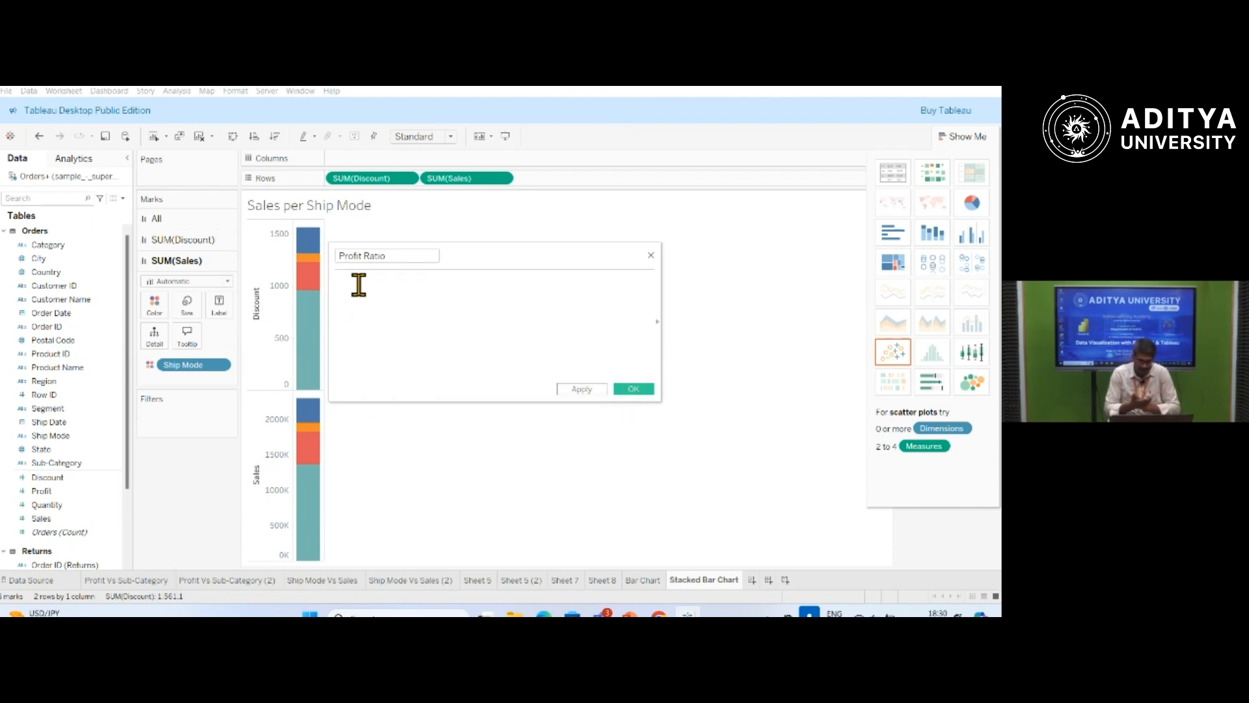
{"action": "type", "text": "s"}
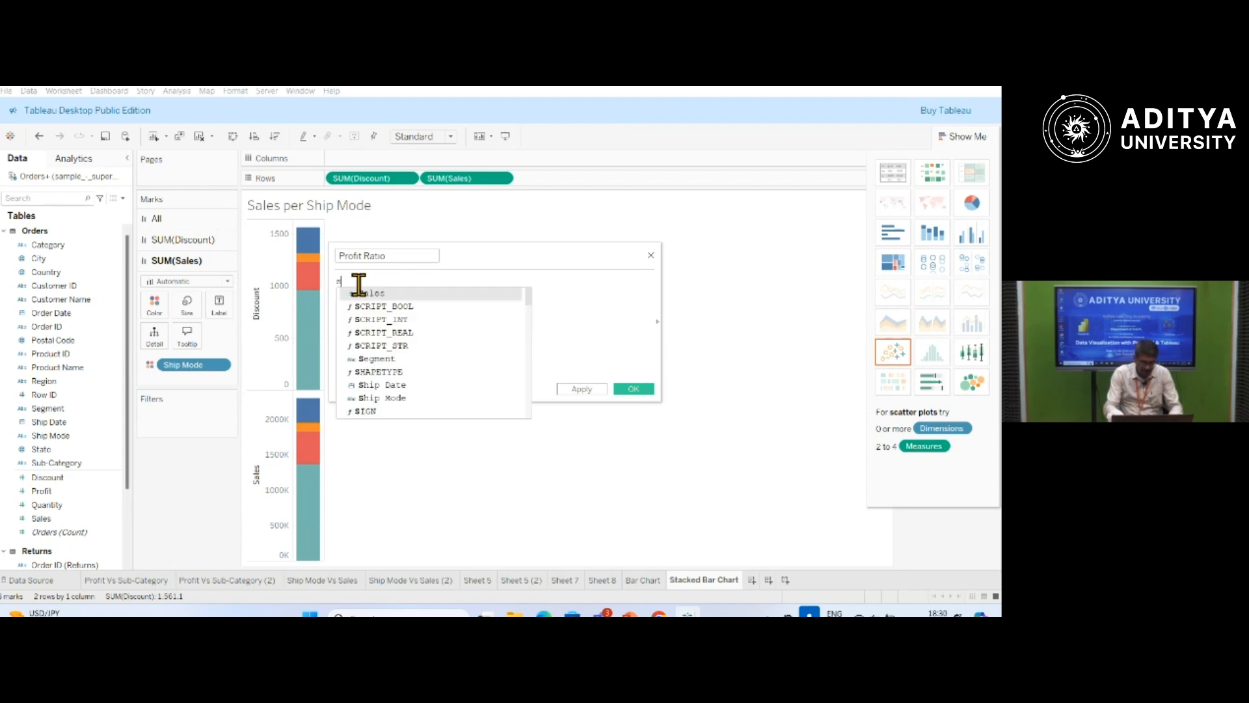
{"action": "type", "text": "um"}
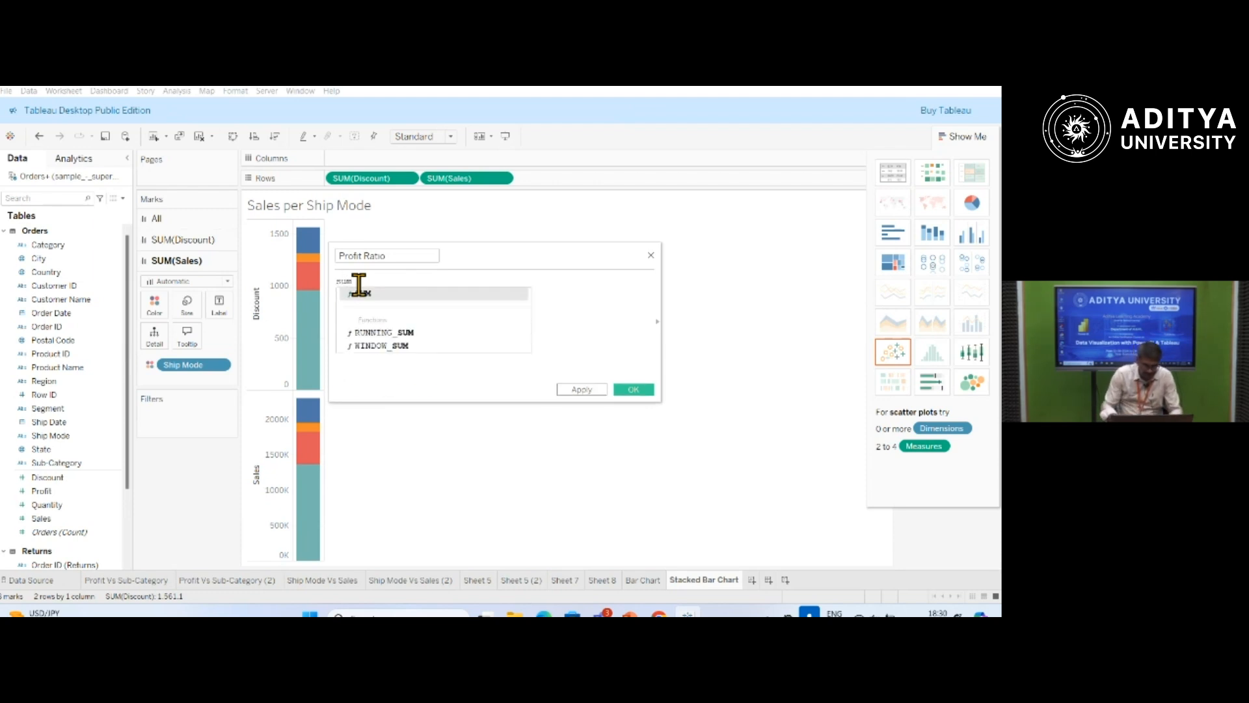
{"action": "key", "text": "Return"}
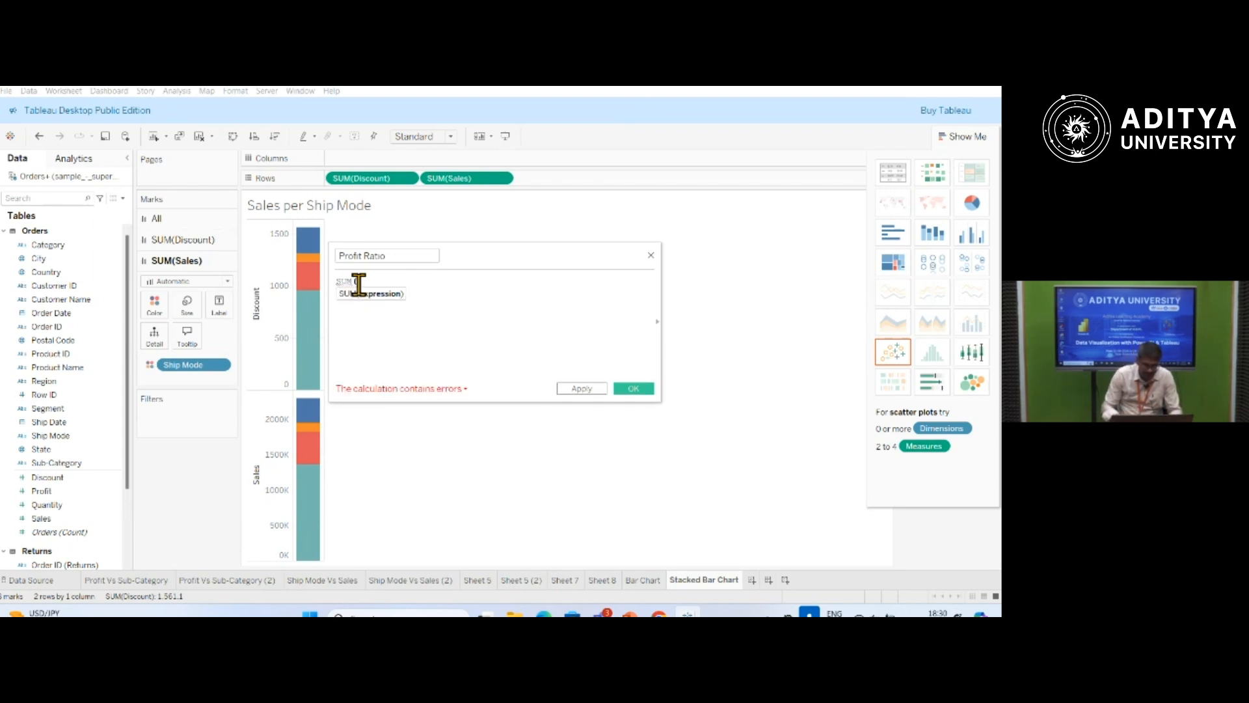
{"action": "type", "text": ")"}
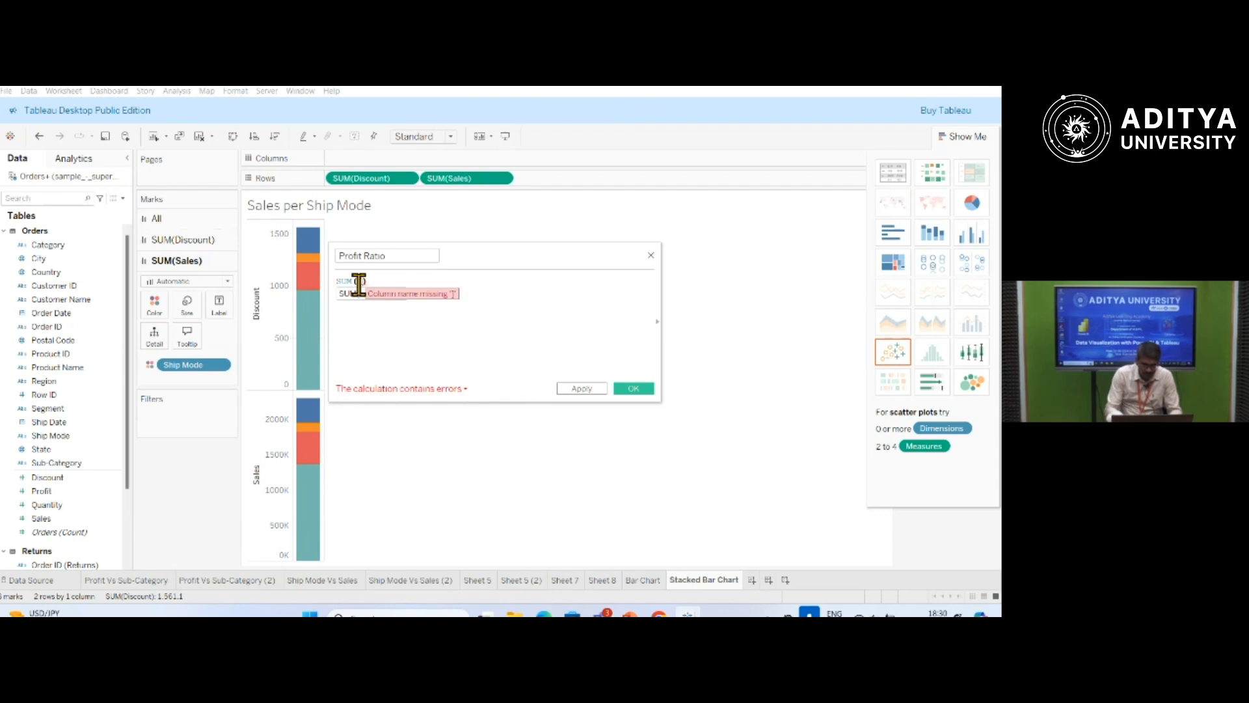
{"action": "type", "text": "pr"}
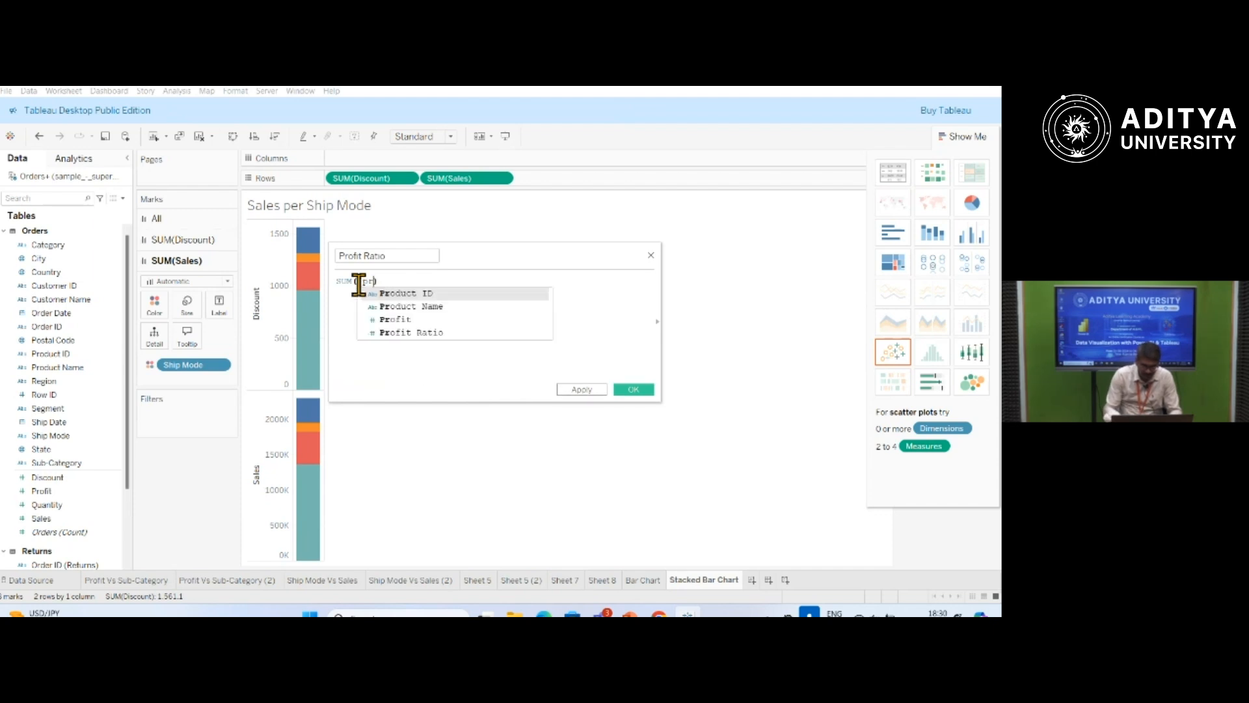
{"action": "key", "text": "Down"}
{"action": "key", "text": "Down"}
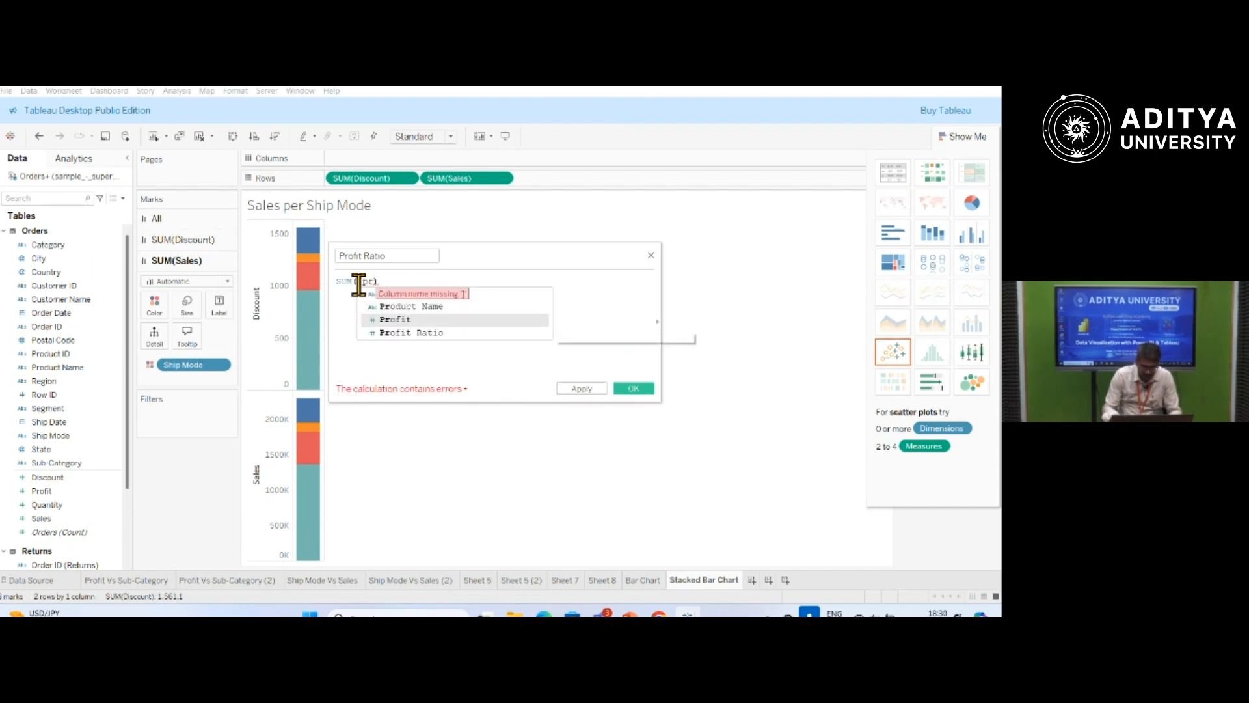
{"action": "key", "text": "Return"}
{"action": "type", "text": ")/"}
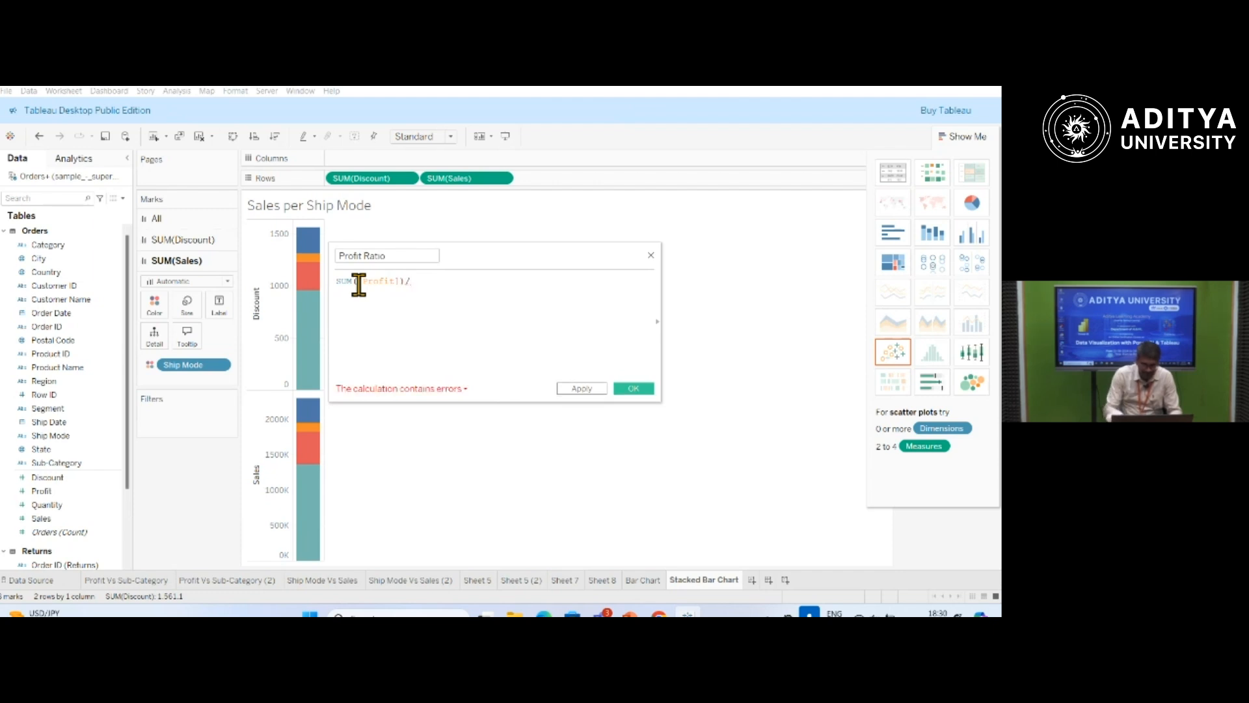
{"action": "type", "text": "SUM("}
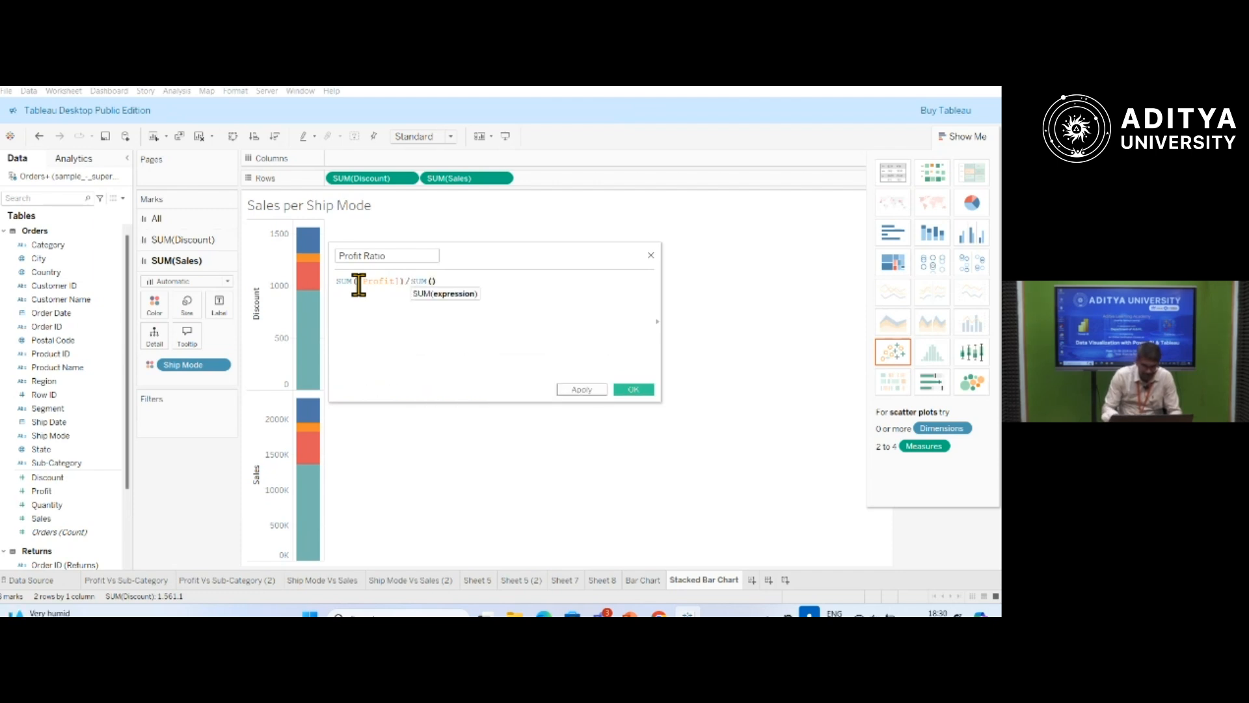
{"action": "type", "text": "sal"}
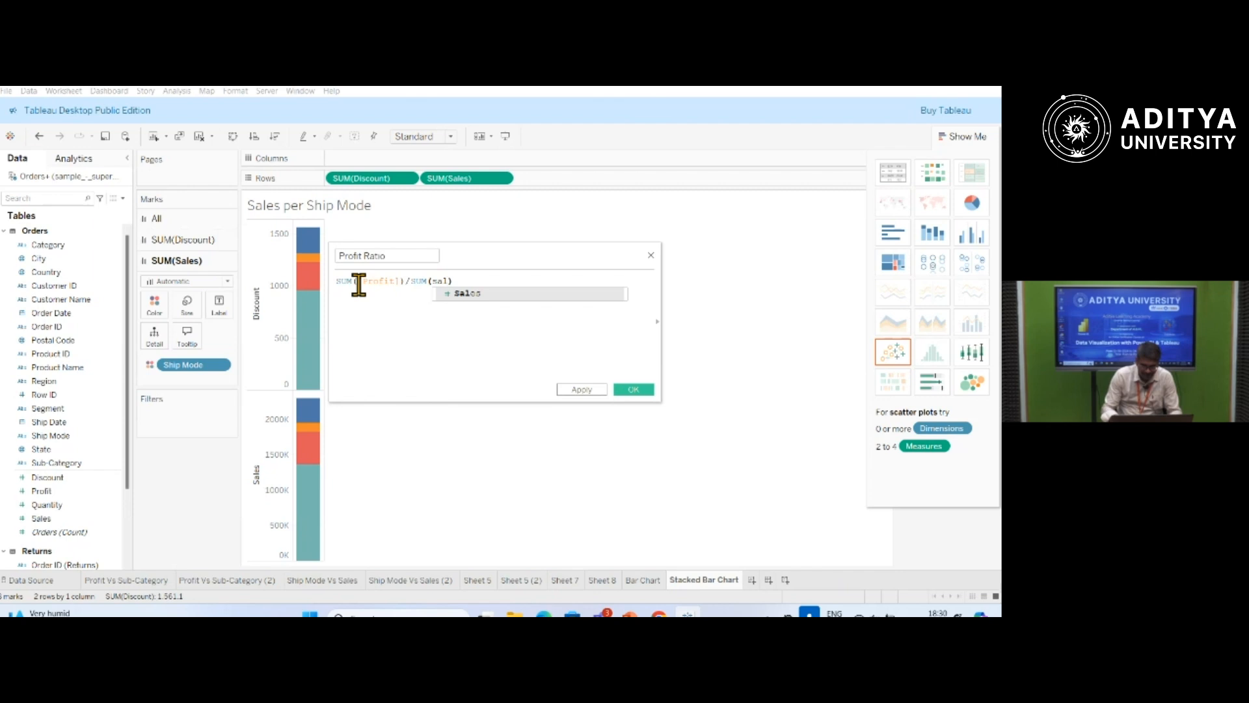
{"action": "key", "text": "Return"}
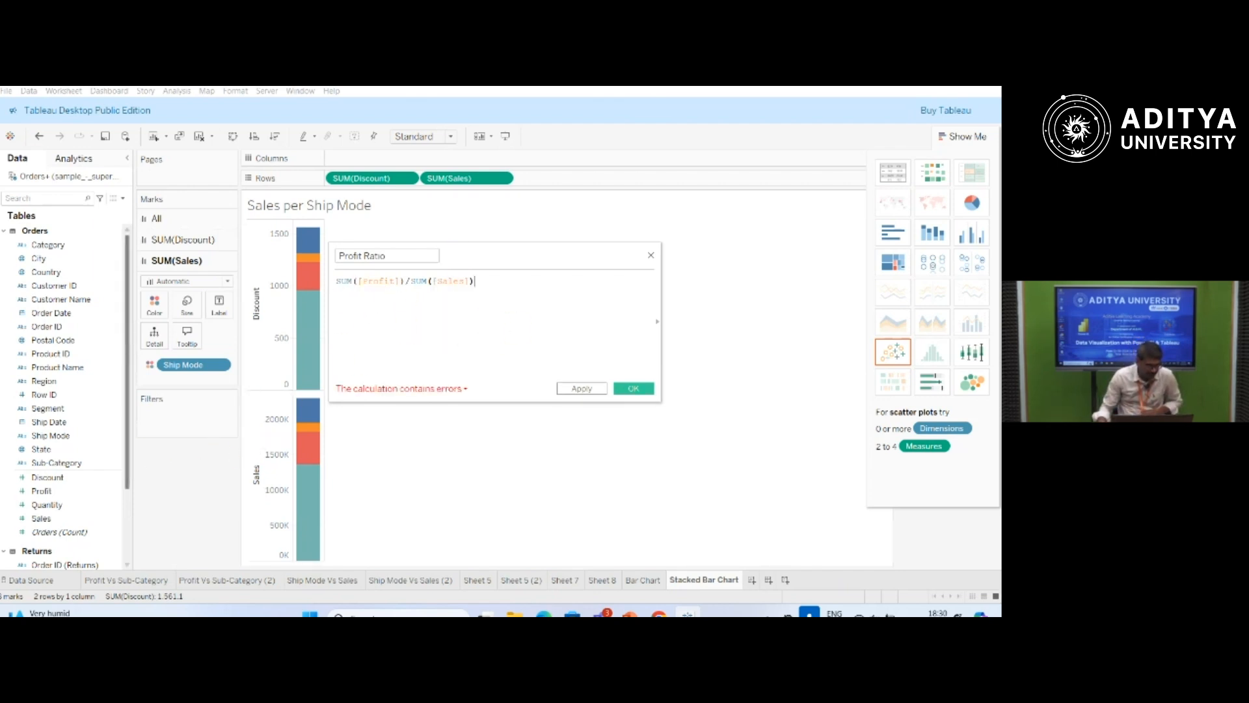
Delete the existing Profit Ratio field from the data tables, accepting the effect on other sheets, and save the new Profit Ratio calculation.
{"action": "scroll", "coordinate": [123, 508], "scroll_direction": "down", "scroll_amount": 3}
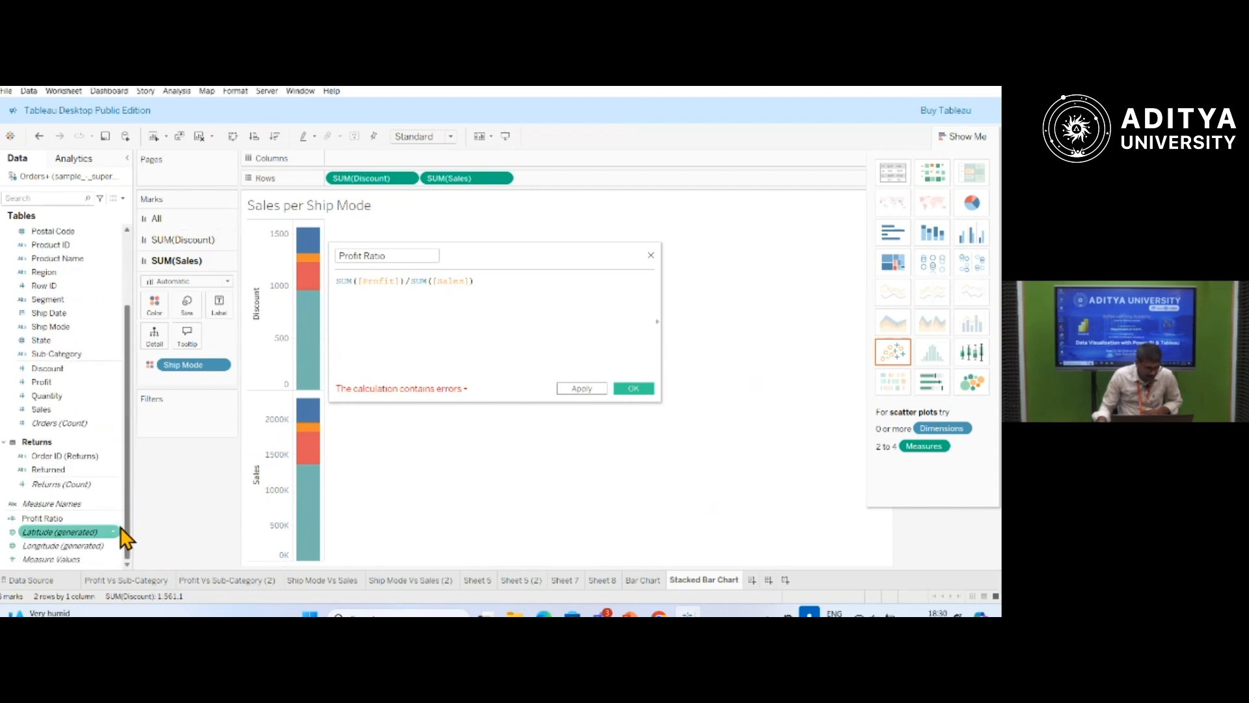
{"action": "left_click", "coordinate": [115, 518]}
{"action": "left_click", "coordinate": [116, 519]}
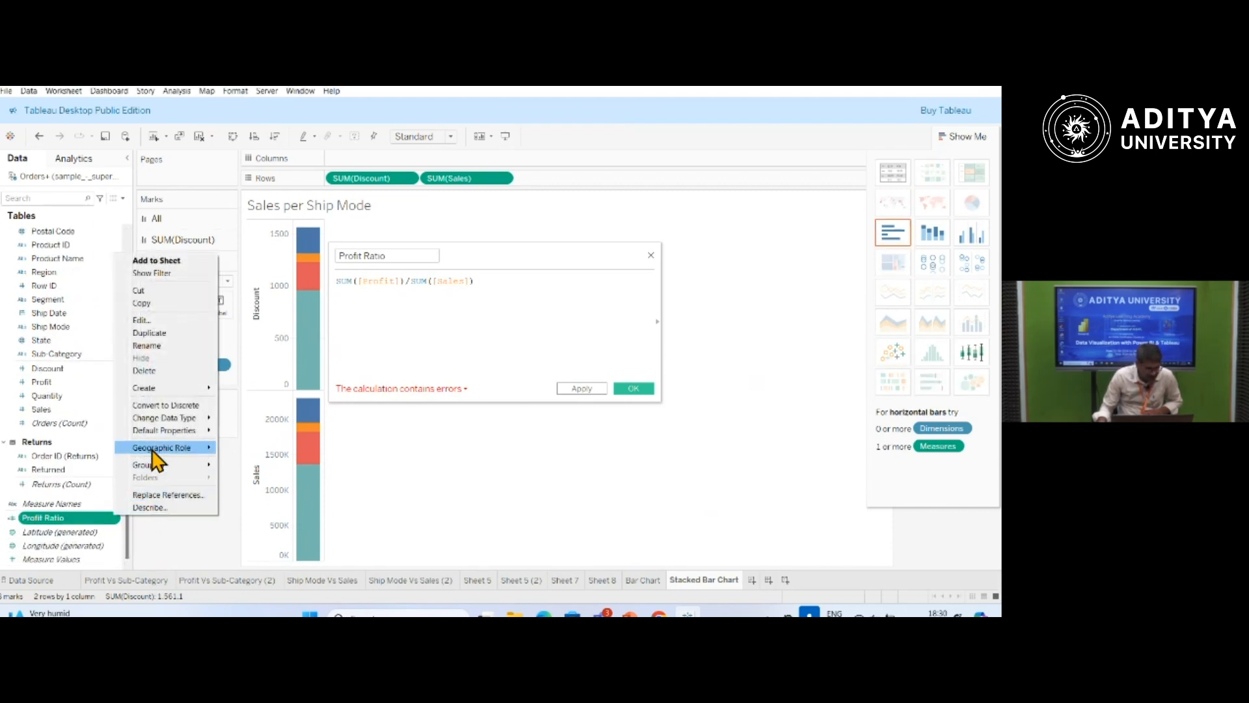
{"action": "left_click", "coordinate": [144, 370]}
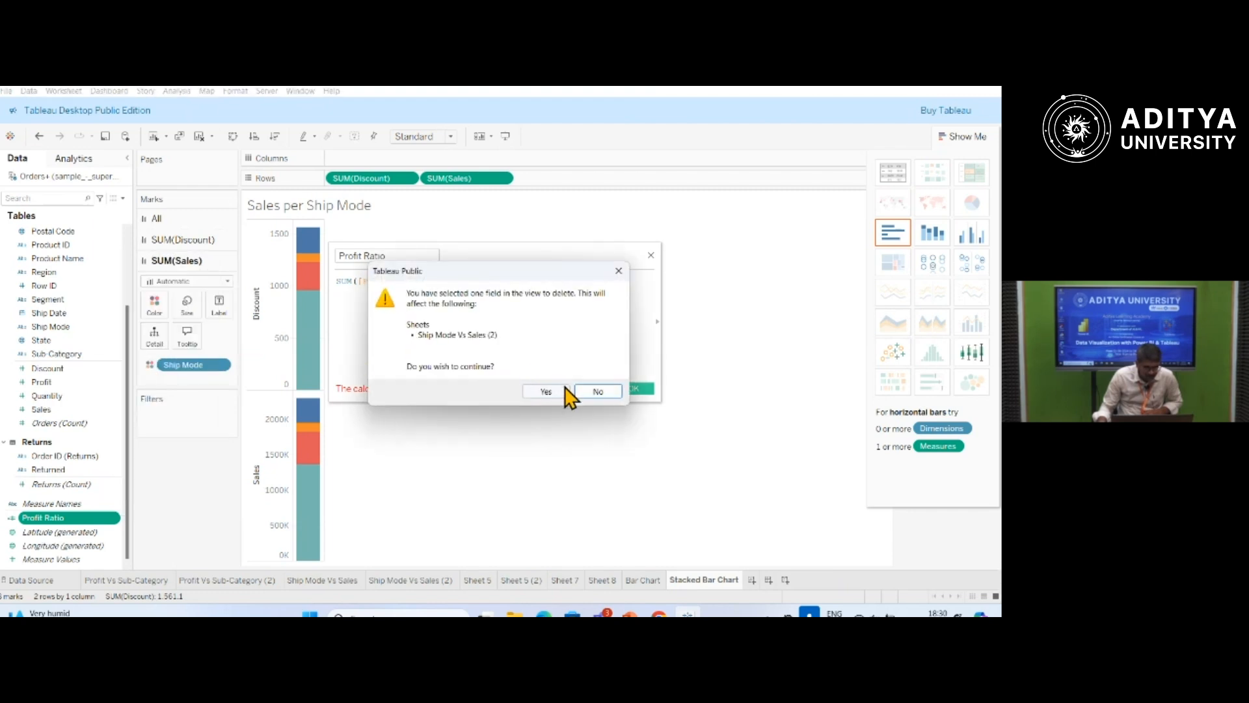
{"action": "left_click", "coordinate": [547, 391]}
{"action": "left_click", "coordinate": [34, 397]}
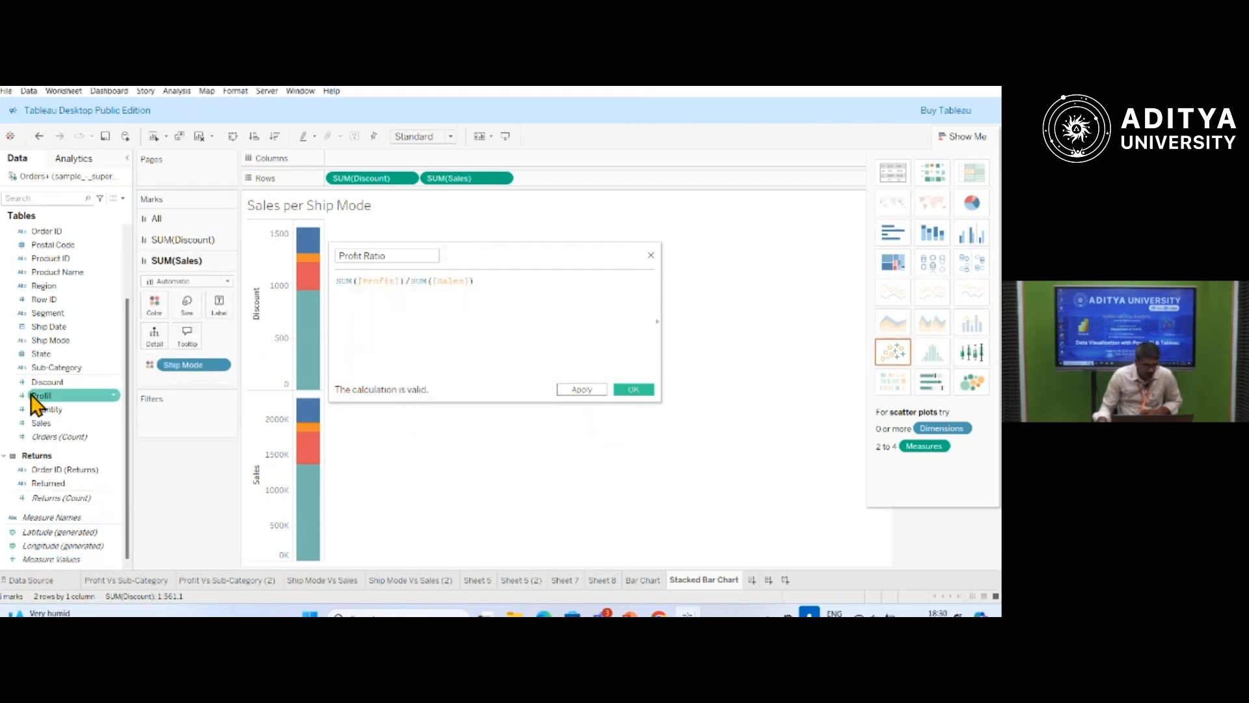
{"action": "left_click", "coordinate": [637, 391]}
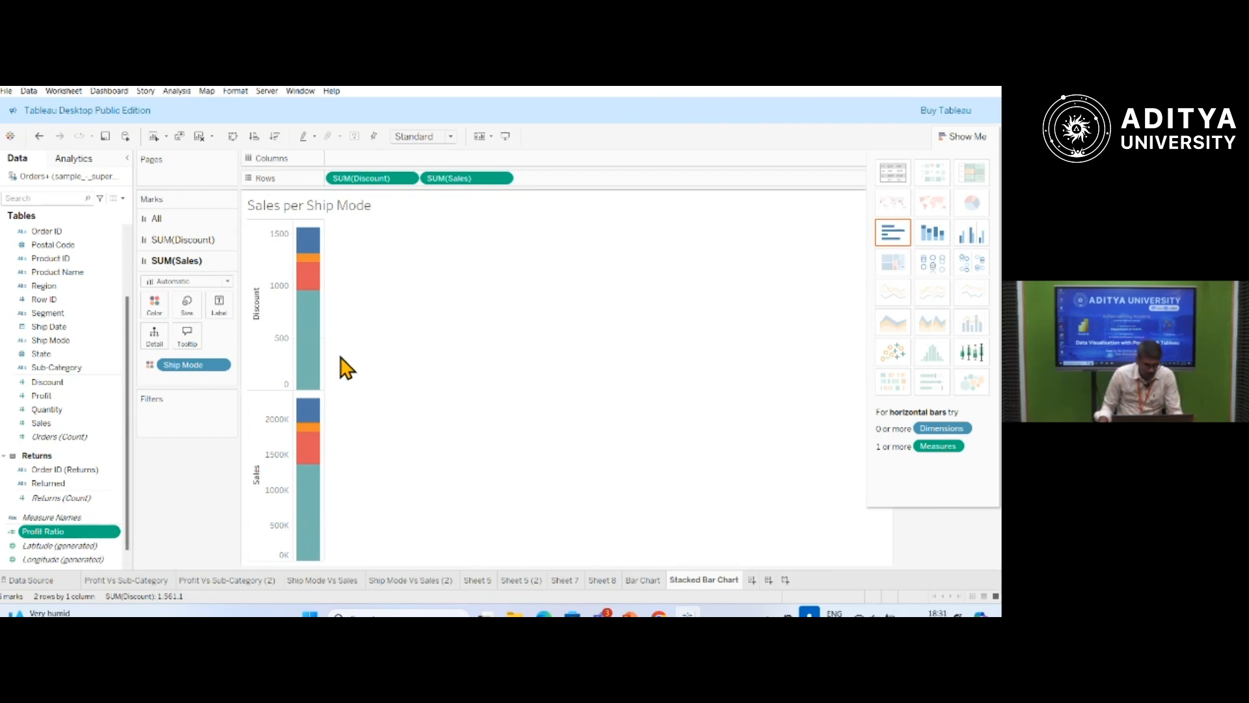
Clear Discount and Sales from the rows and rebuild the chart with Ship Mode on columns and Sales on rows.
{"action": "left_click", "coordinate": [407, 179]}
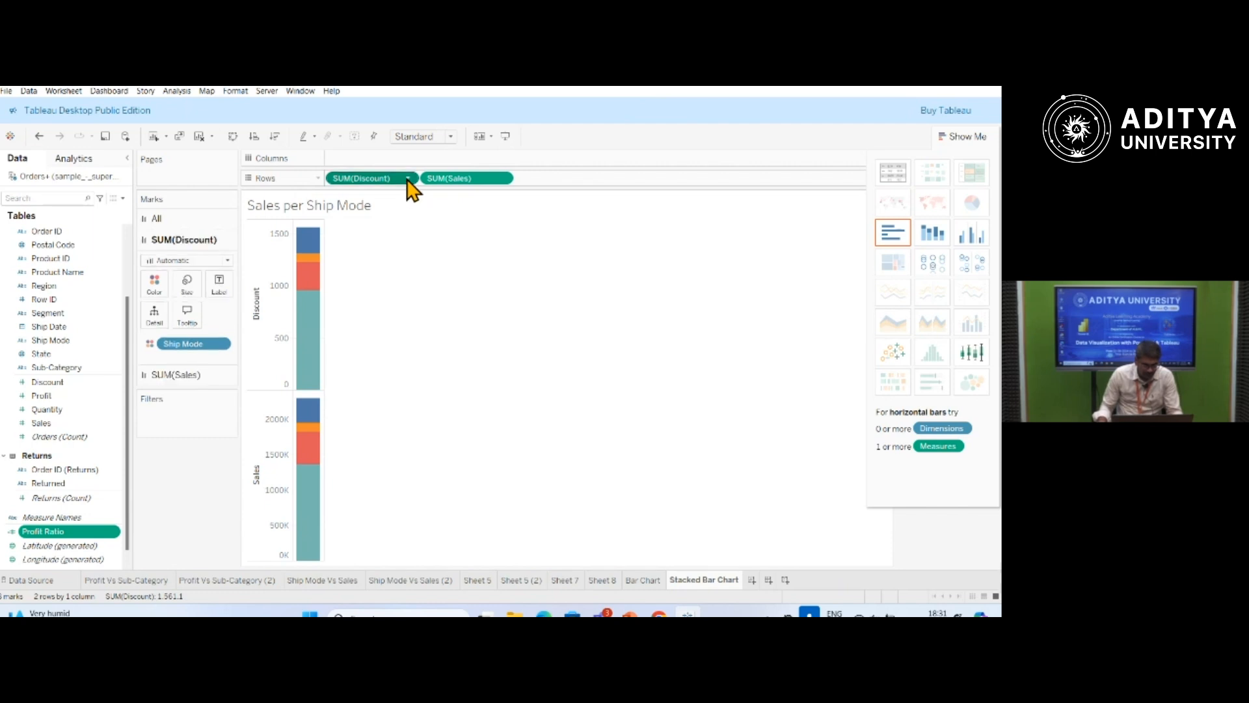
{"action": "left_click", "coordinate": [383, 420]}
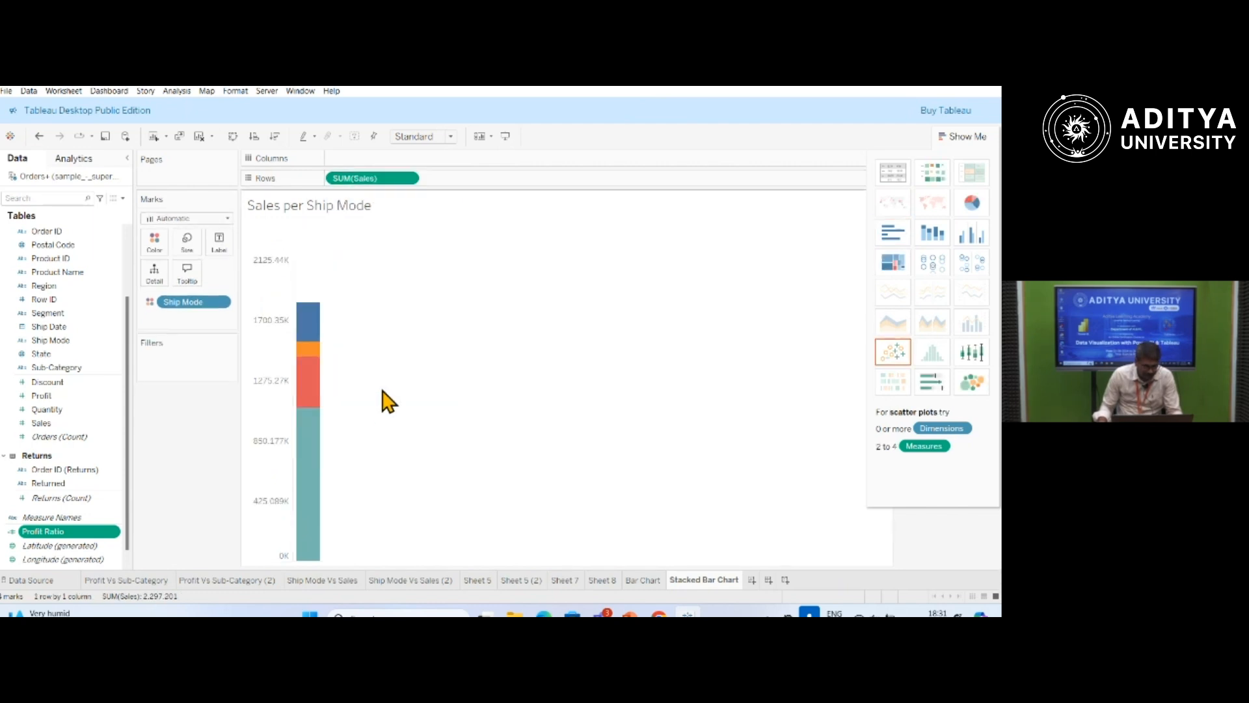
{"action": "left_click", "coordinate": [409, 179]}
{"action": "left_click", "coordinate": [375, 402]}
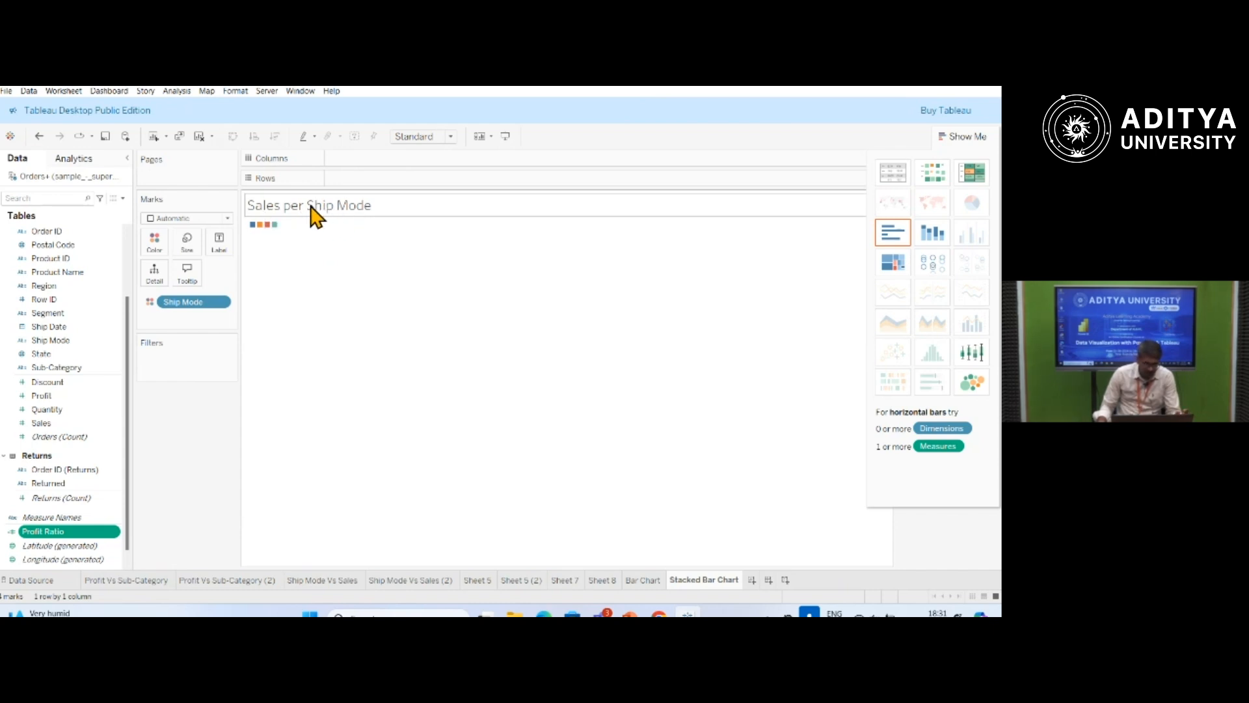
{"action": "left_click_drag", "start_coordinate": [52, 345], "coordinate": [360, 160]}
{"action": "left_click_drag", "start_coordinate": [42, 424], "coordinate": [343, 189]}
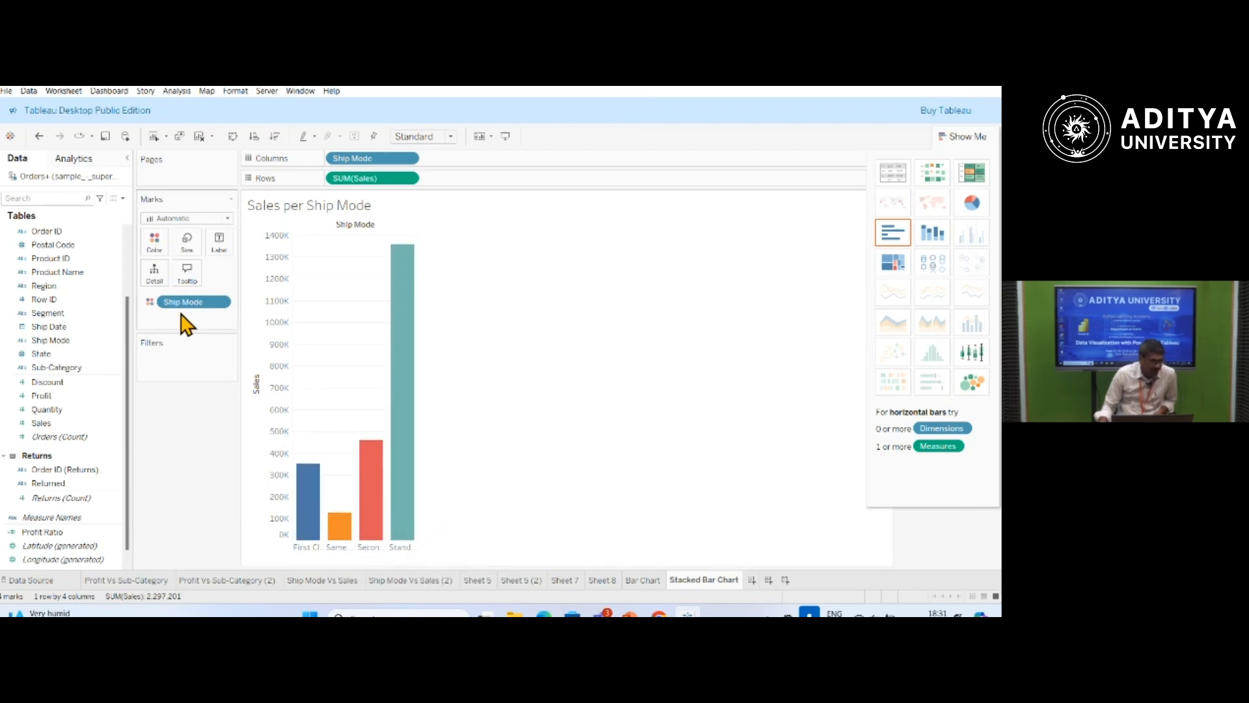
Remove Ship Mode from the mark colours and colour the bars by Ship Mode again.
{"action": "left_click", "coordinate": [223, 302]}
{"action": "left_click", "coordinate": [195, 507]}
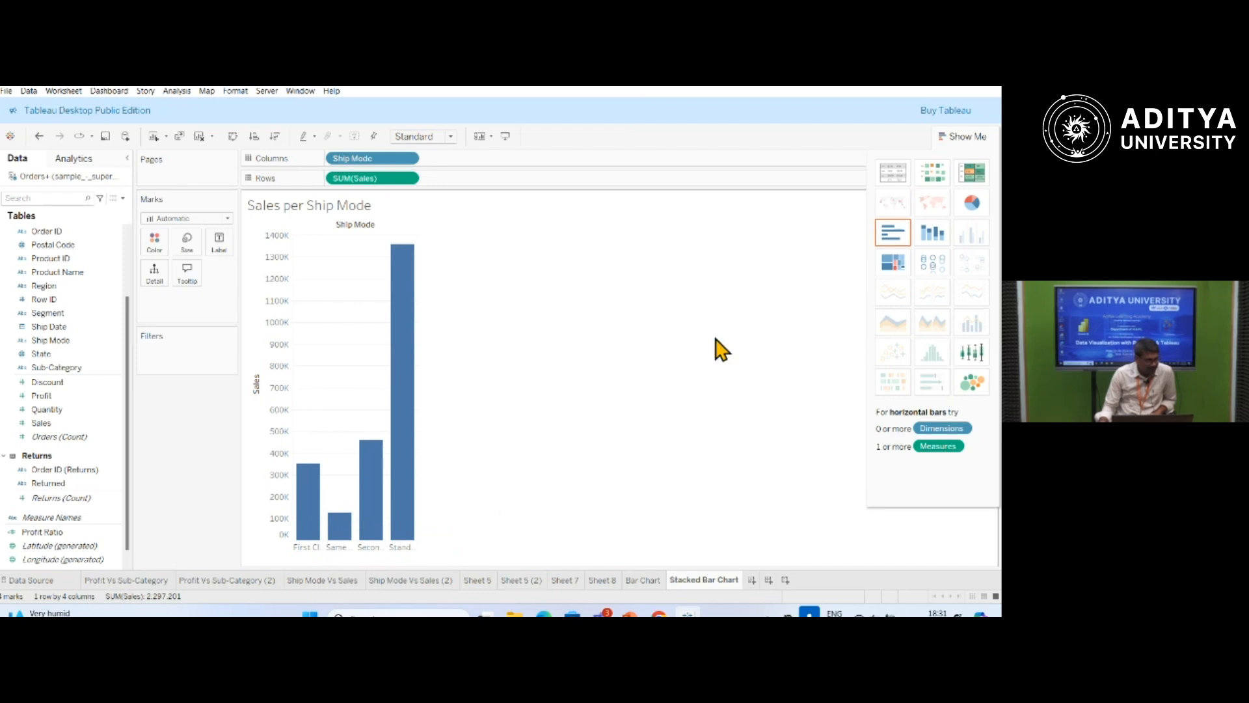
{"action": "left_click", "coordinate": [58, 343]}
{"action": "left_click", "coordinate": [64, 352]}
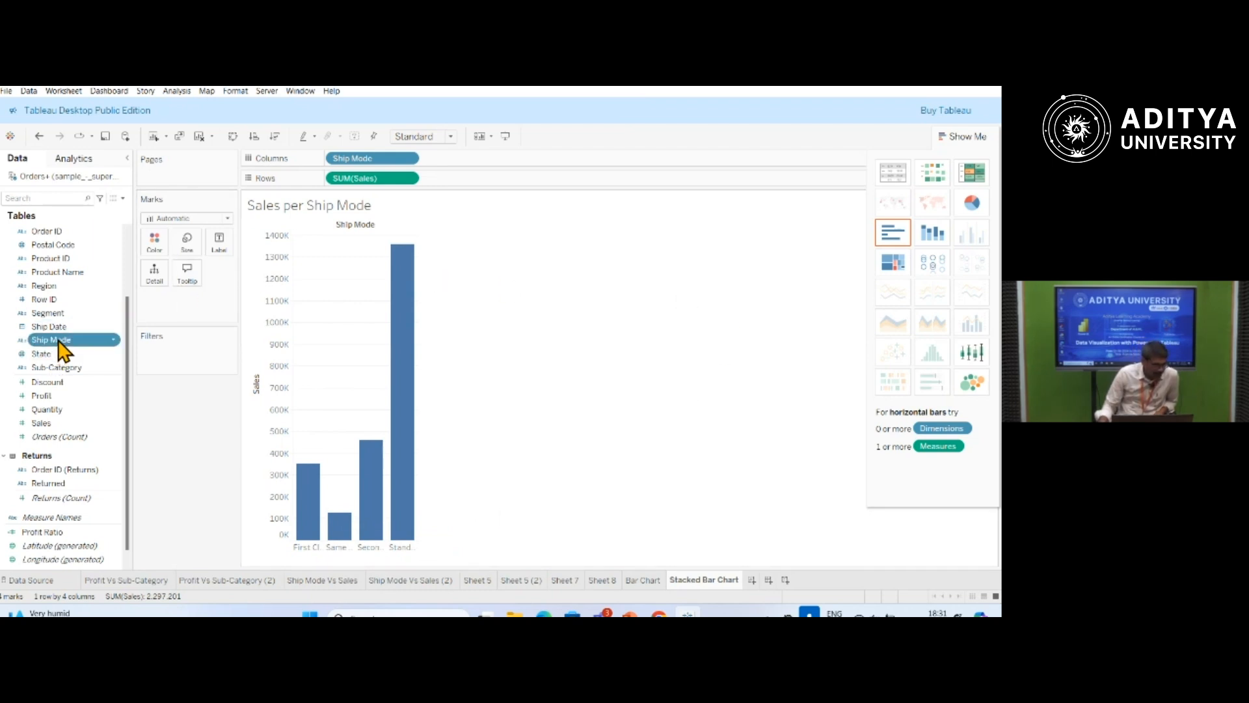
{"action": "left_click_drag", "start_coordinate": [59, 341], "coordinate": [153, 246]}
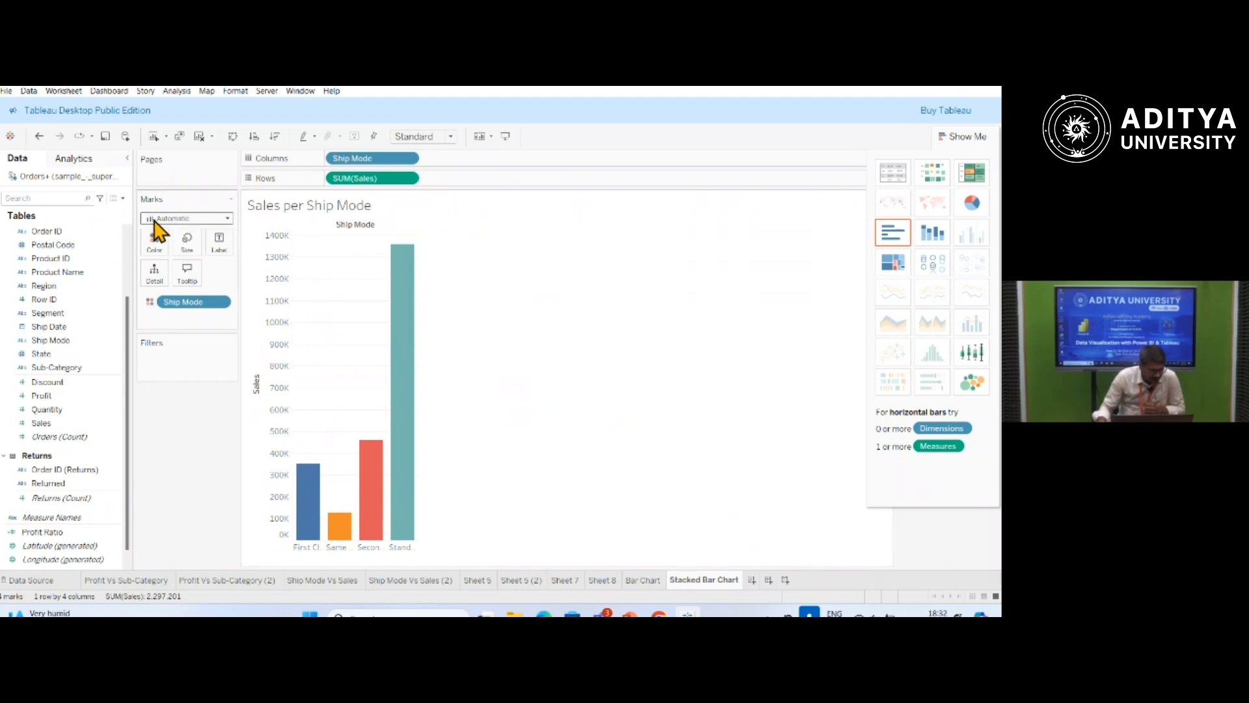
Change the mark type to Line and fit the chart to Entire View.
{"action": "left_click", "coordinate": [229, 220]}
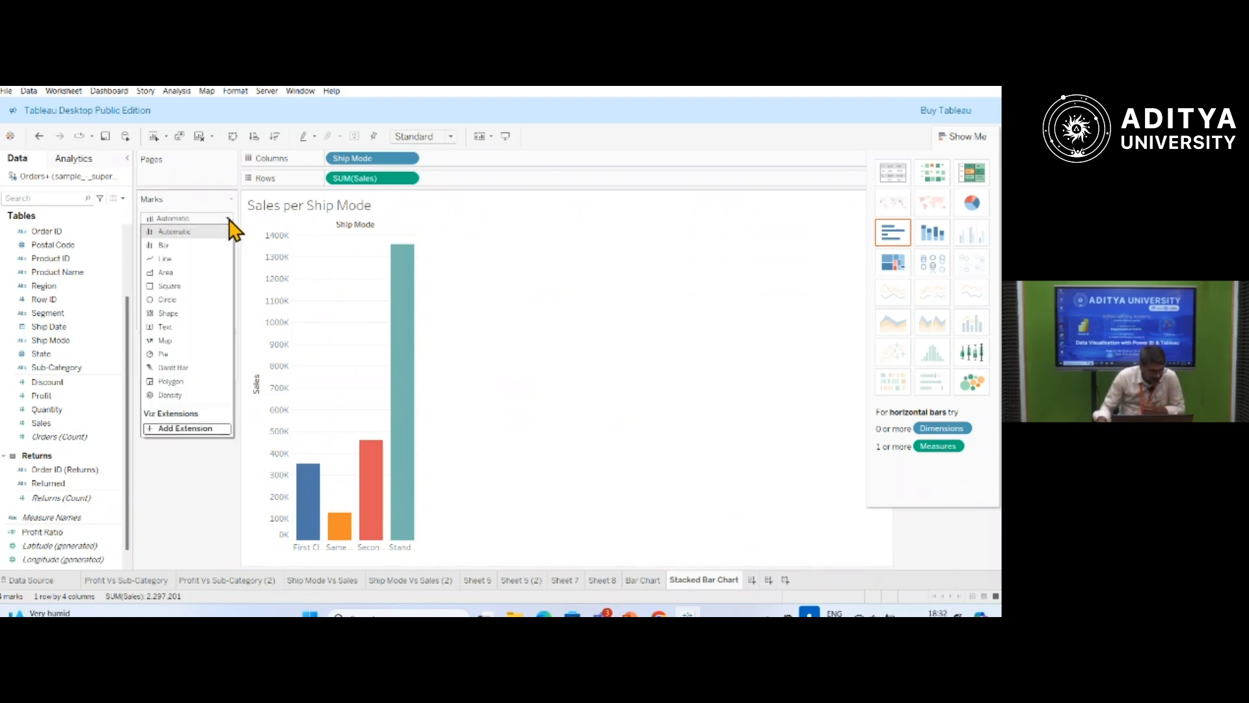
{"action": "left_click", "coordinate": [164, 259]}
{"action": "mouse_move", "coordinate": [323, 498]}
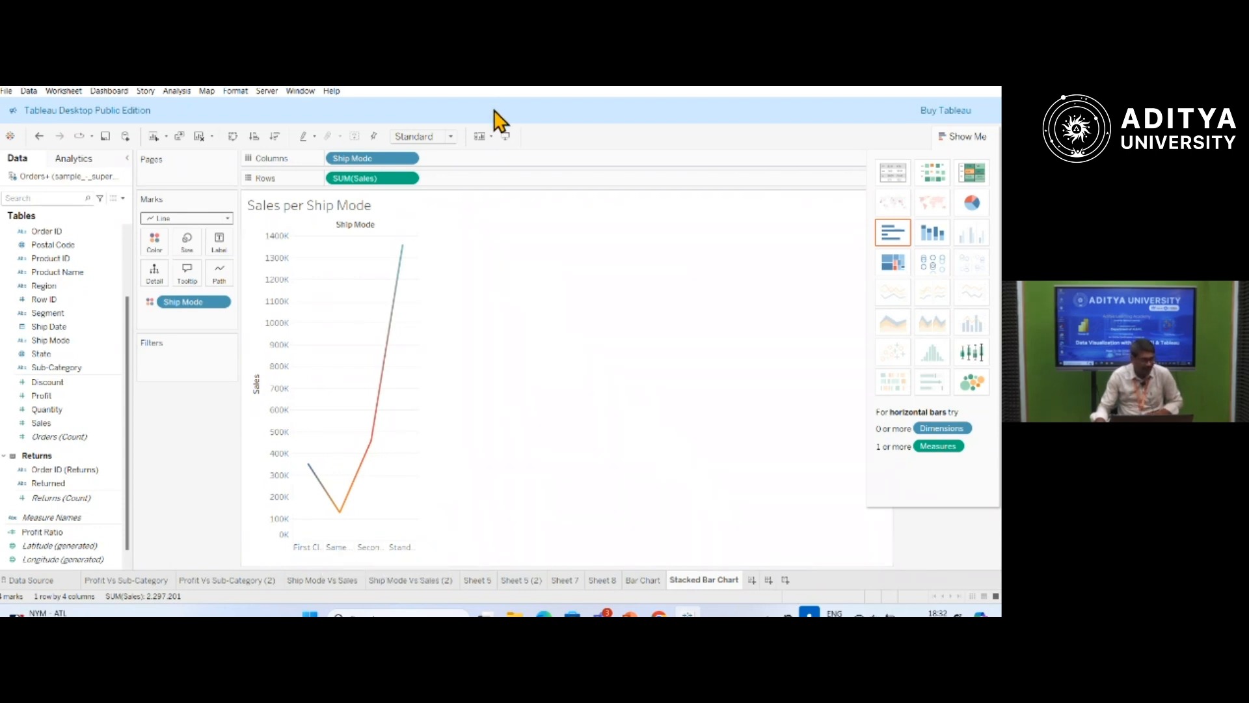
{"action": "left_click", "coordinate": [449, 138]}
{"action": "left_click", "coordinate": [416, 184]}
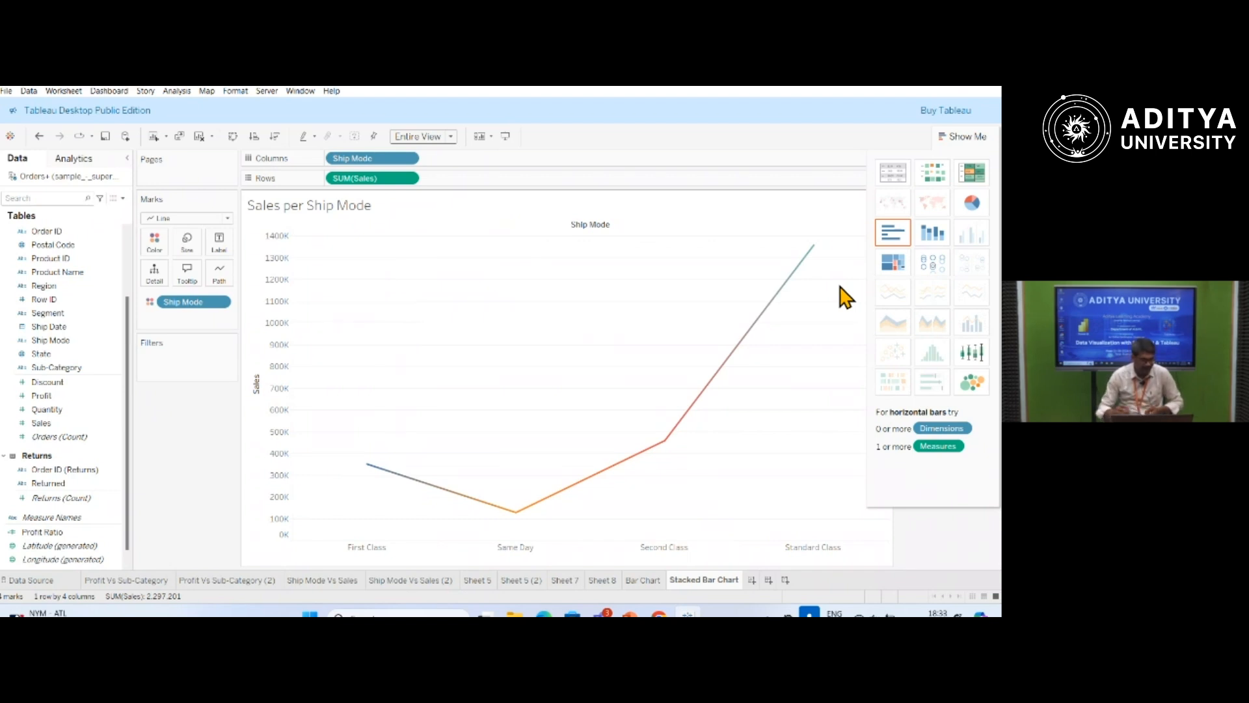
Edit the line chart's tooltip by adding "No" in front of the Sales label.
{"action": "mouse_move", "coordinate": [516, 518]}
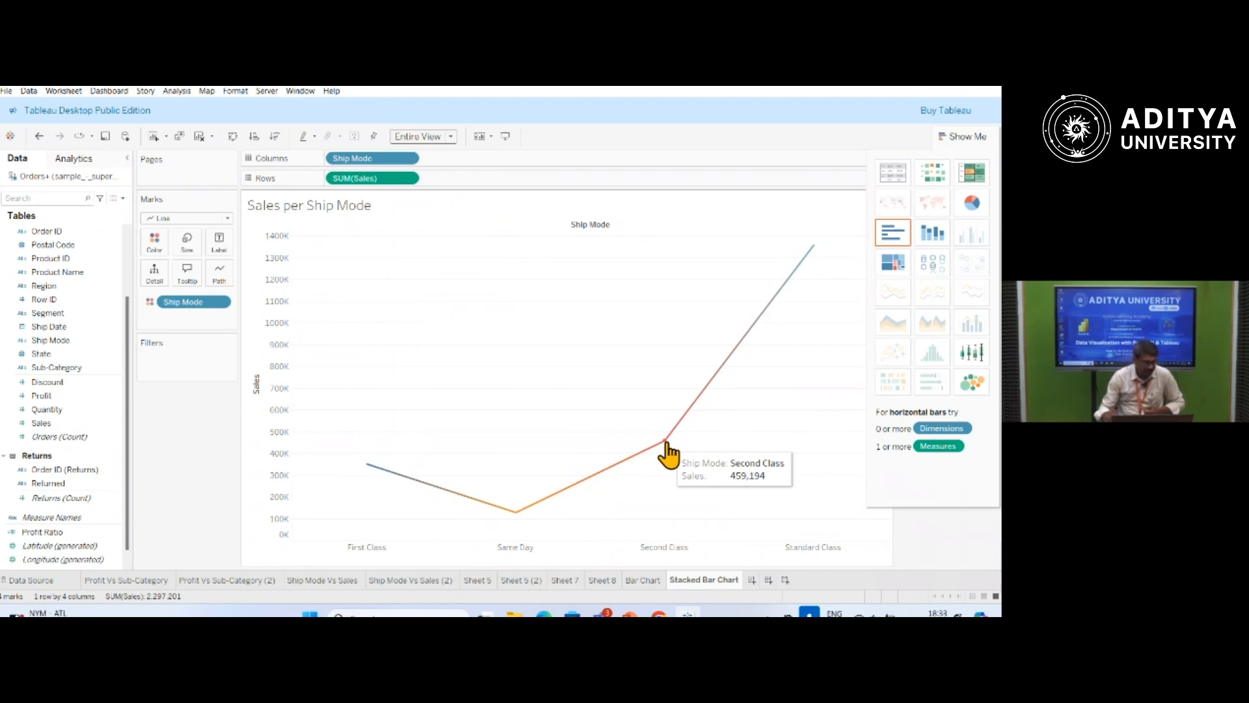
{"action": "left_click", "coordinate": [188, 273]}
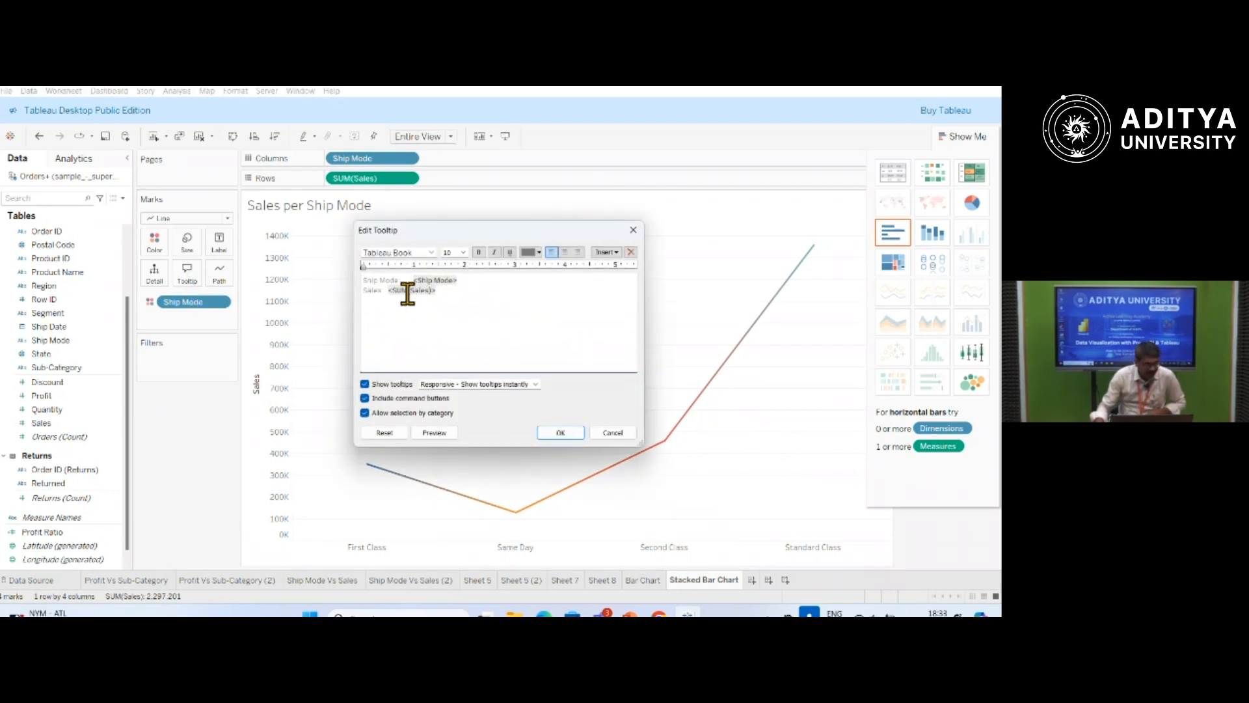
{"action": "mouse_move", "coordinate": [389, 290]}
{"action": "left_mouse_down"}
{"action": "mouse_move", "coordinate": [438, 298]}
{"action": "mouse_move", "coordinate": [371, 279]}
{"action": "left_mouse_up"}
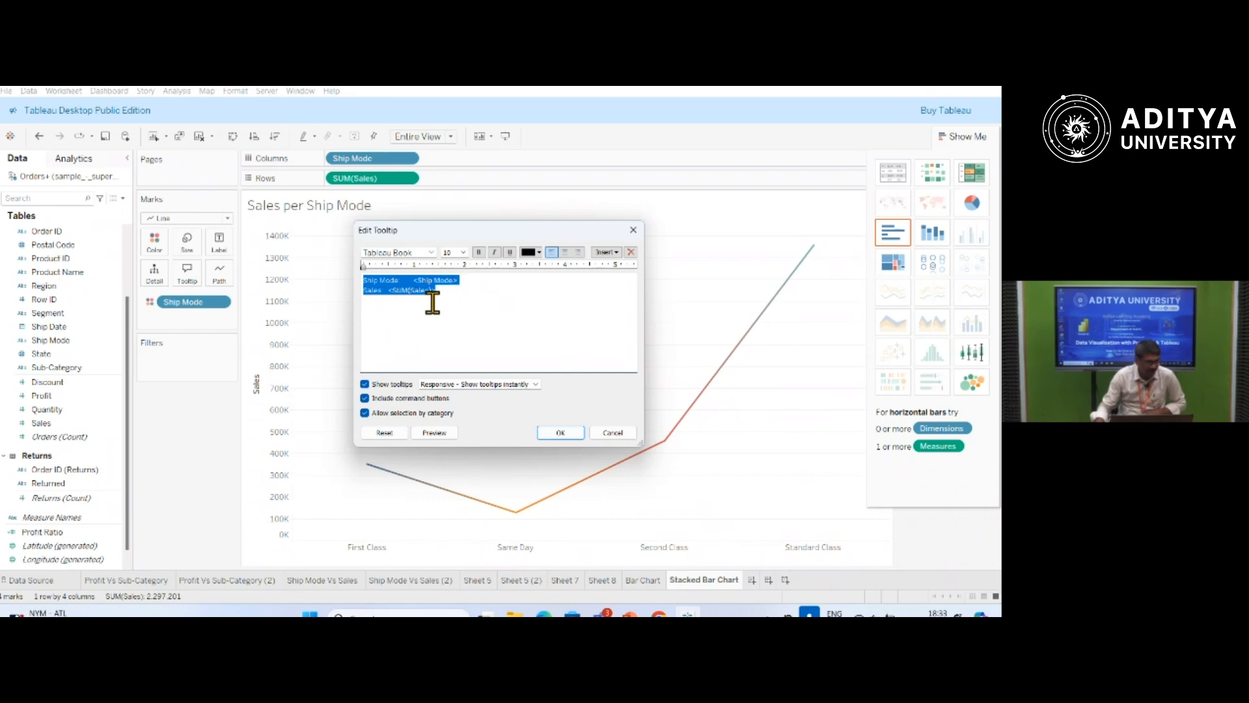
{"action": "left_click", "coordinate": [364, 296]}
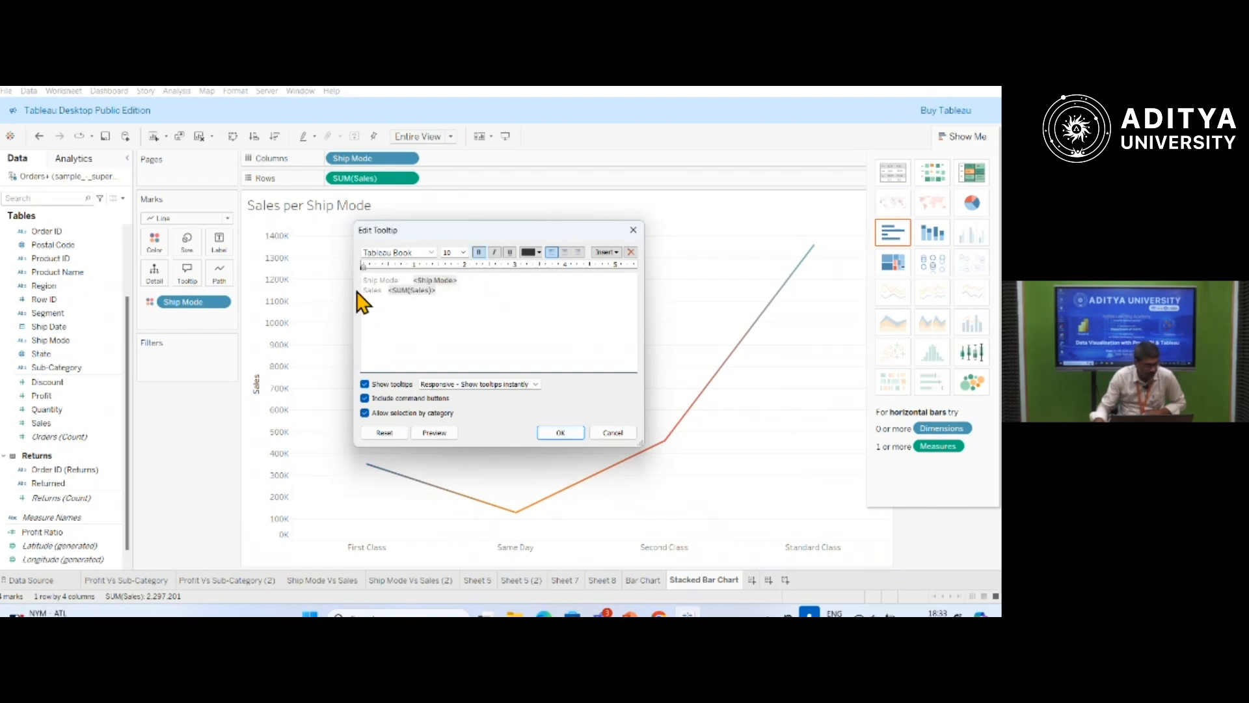
{"action": "left_click", "coordinate": [365, 290]}
{"action": "type", "text": "No. of"}
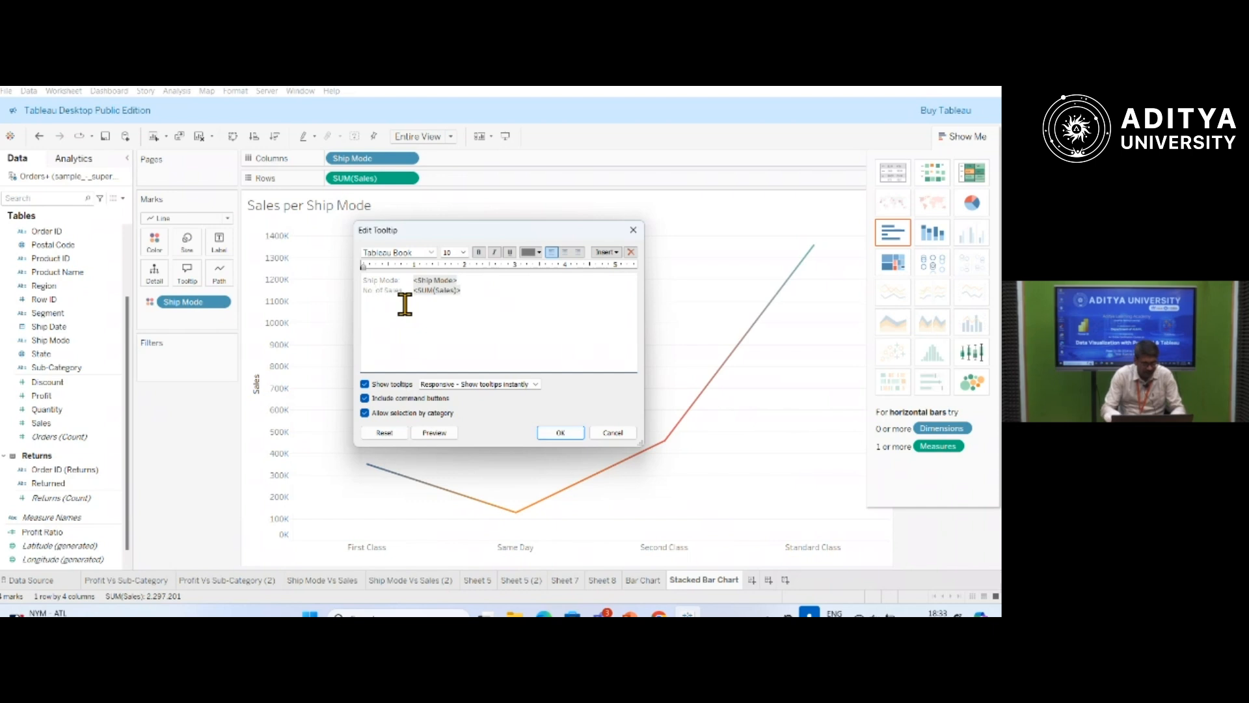
{"action": "left_click", "coordinate": [564, 433]}
{"action": "mouse_move", "coordinate": [667, 444]}
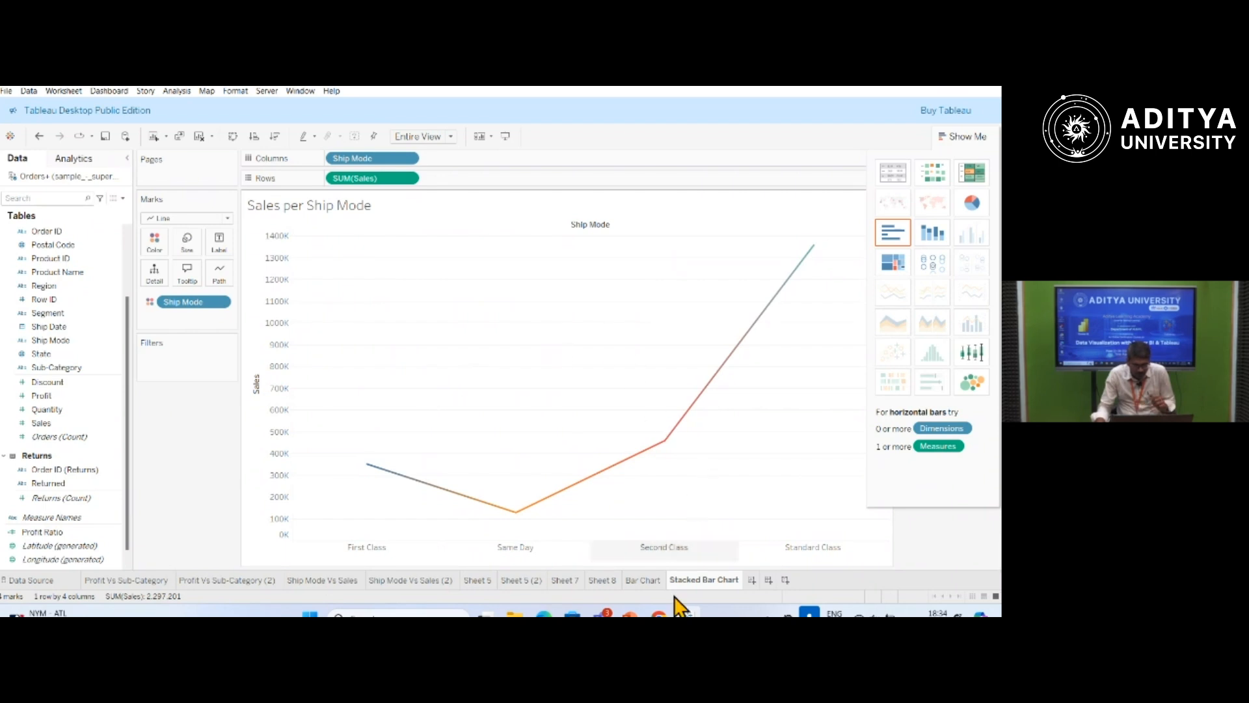
On the Bar Chart sheet, replace Profit with Segment as the colour of the sub-category bars.
{"action": "left_click", "coordinate": [643, 580]}
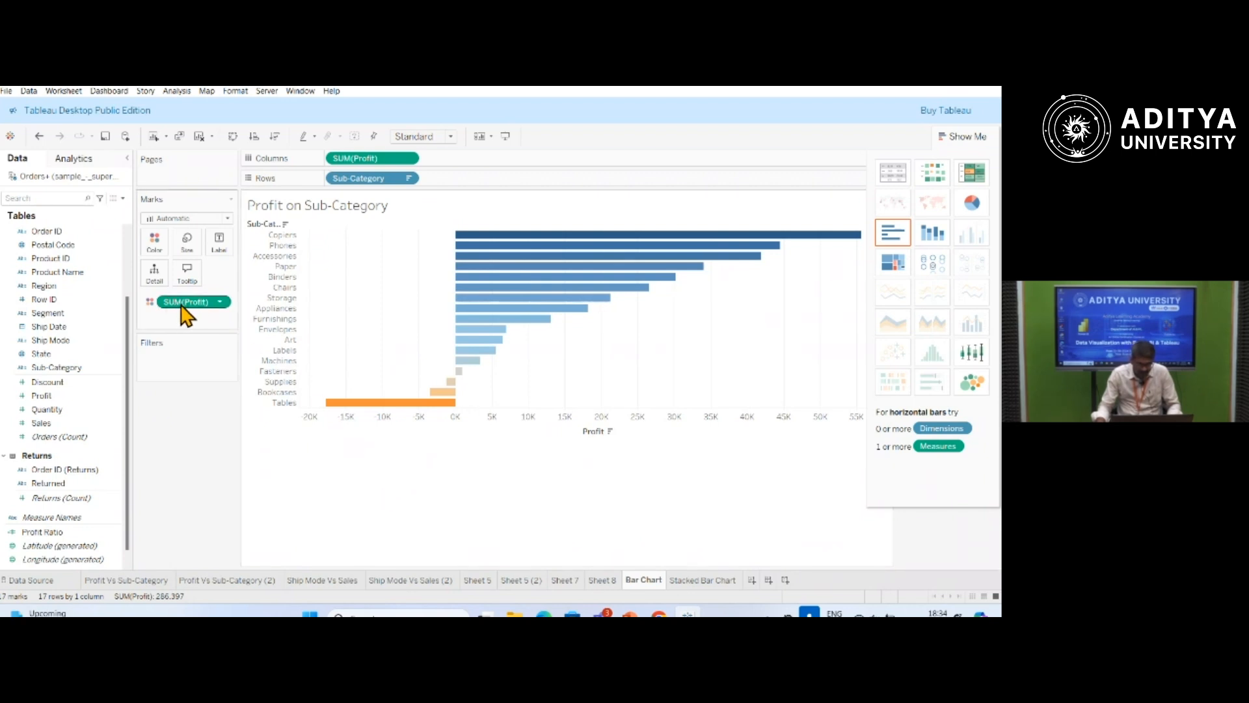
{"action": "left_click", "coordinate": [224, 302]}
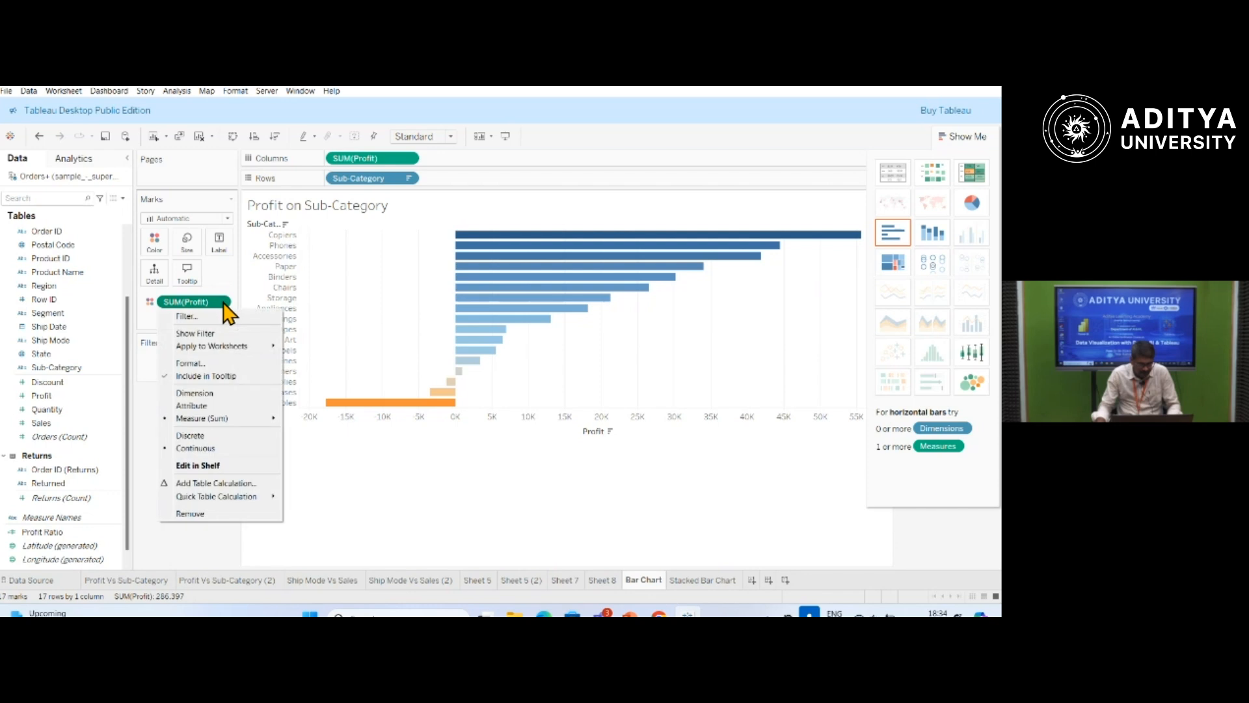
{"action": "left_click", "coordinate": [190, 514]}
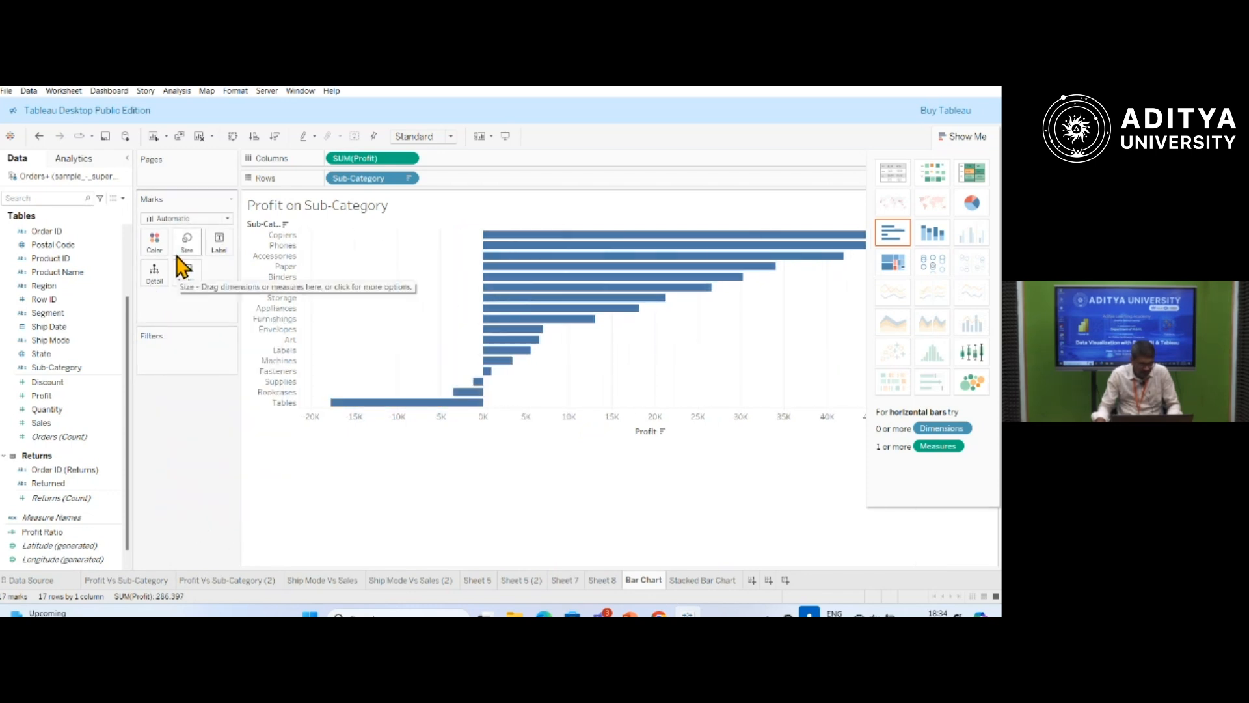
{"action": "left_click", "coordinate": [52, 313]}
{"action": "left_click_drag", "start_coordinate": [55, 315], "coordinate": [163, 250]}
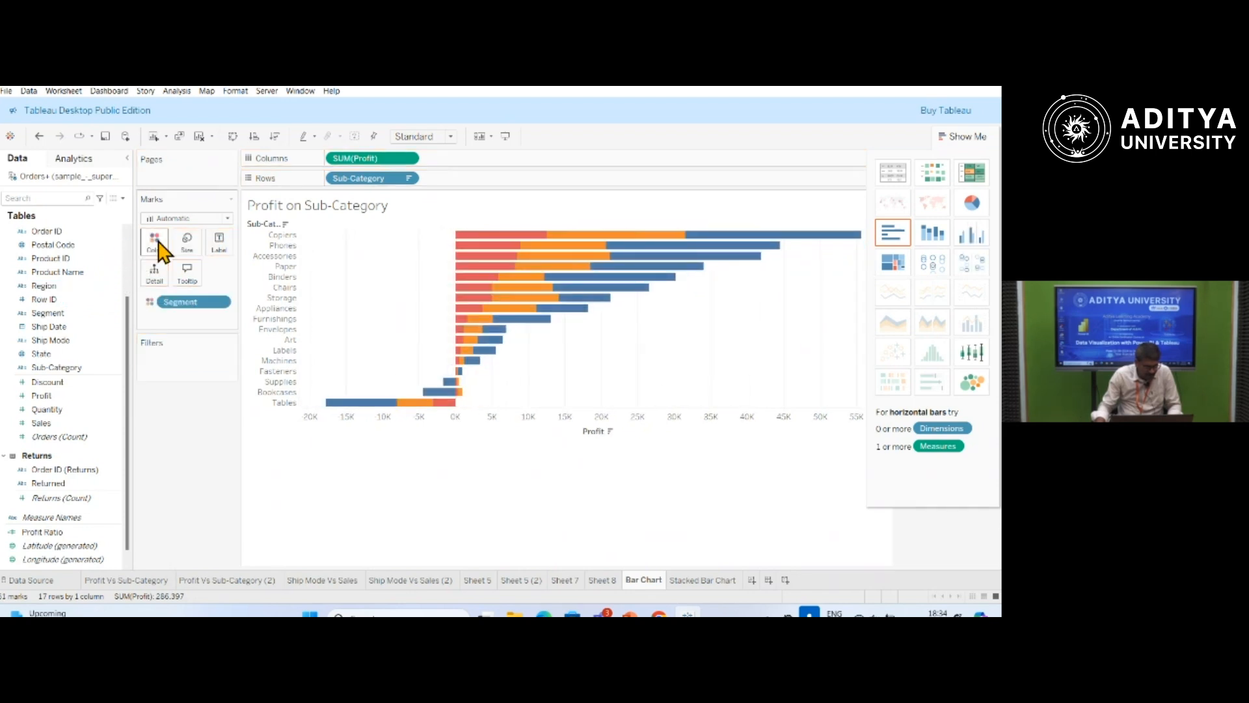
{"action": "mouse_move", "coordinate": [469, 264]}
{"action": "mouse_move", "coordinate": [556, 237]}
{"action": "mouse_move", "coordinate": [509, 246]}
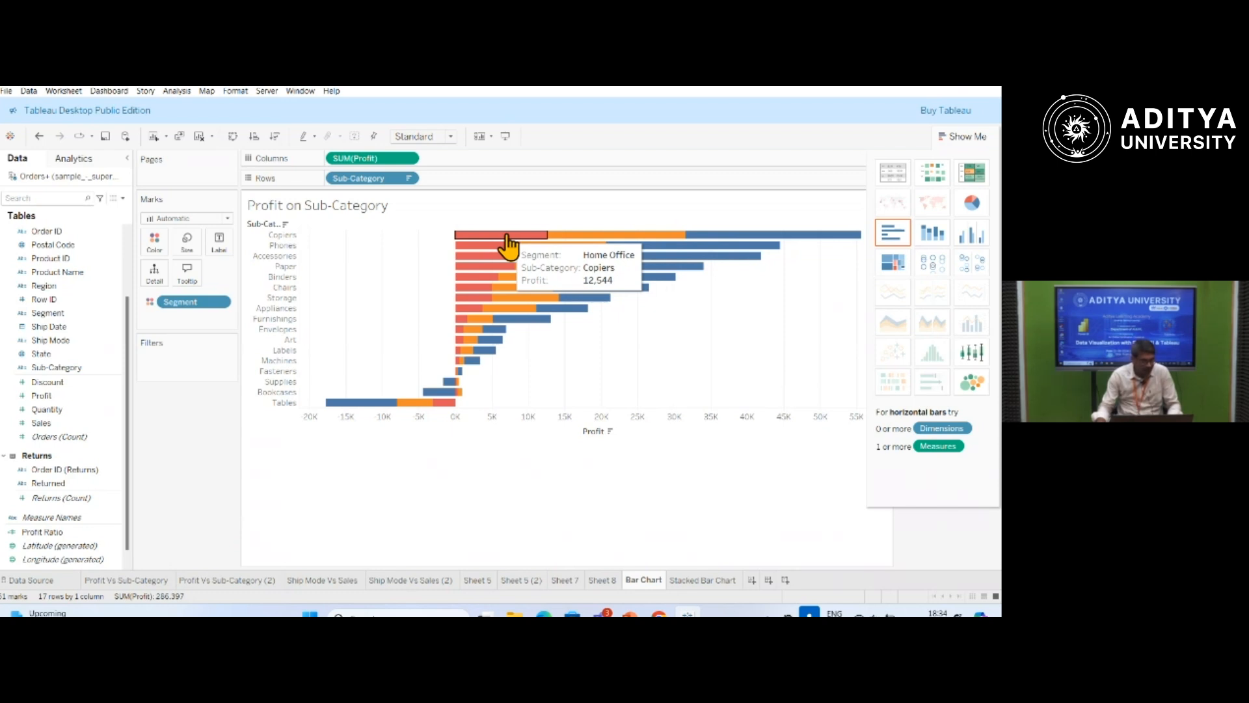
{"action": "mouse_move", "coordinate": [591, 246]}
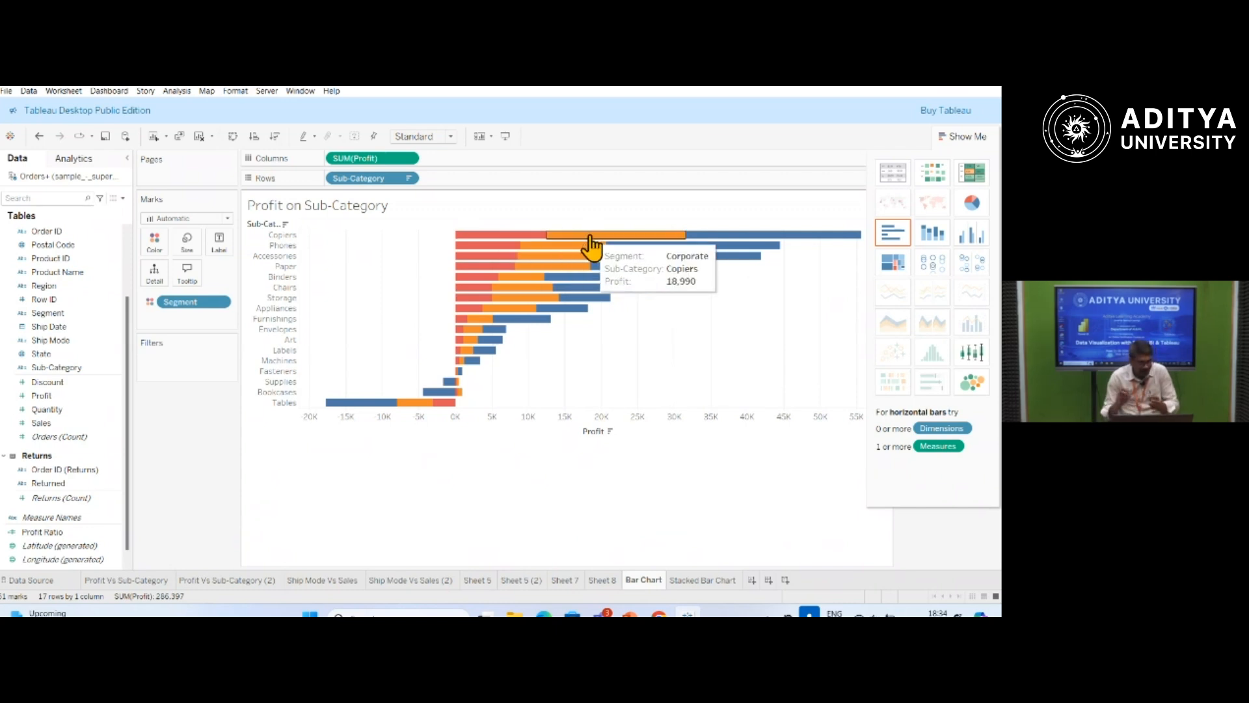
{"action": "mouse_move", "coordinate": [768, 245]}
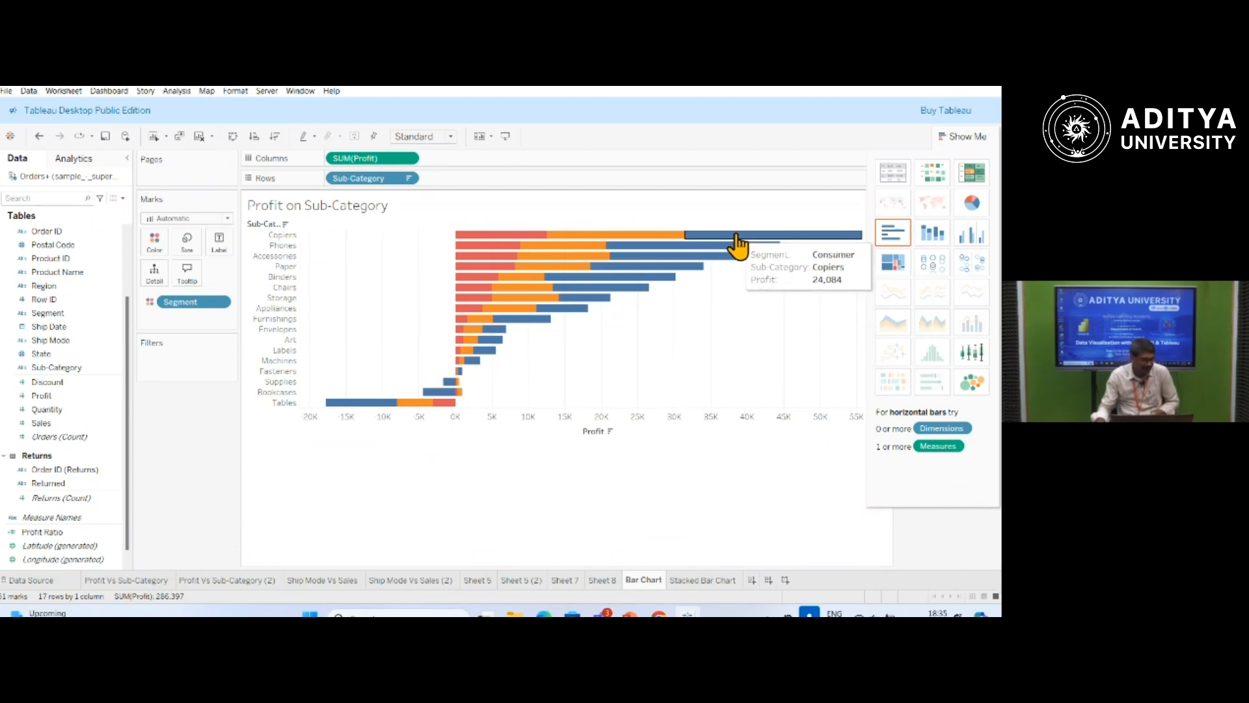
Add a Segment filter to the sub-category profit chart and apply it with Home Office excluded.
{"action": "right_click", "coordinate": [119, 321]}
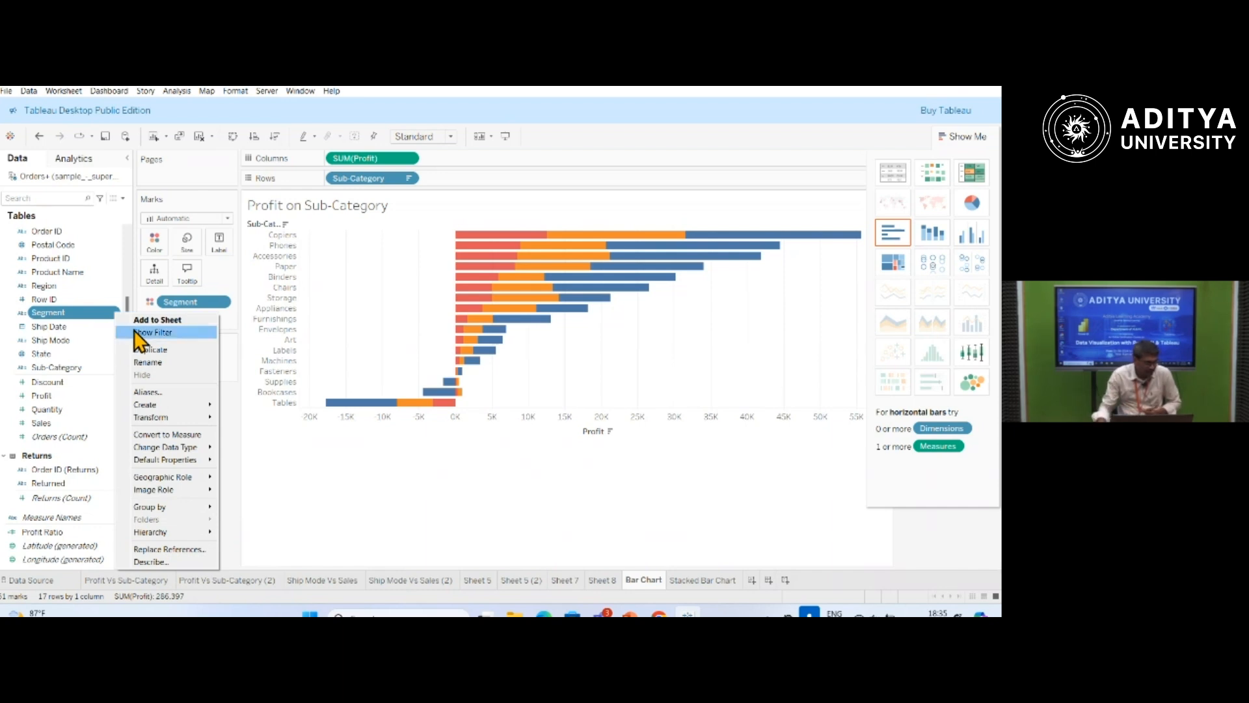
{"action": "left_click", "coordinate": [135, 331]}
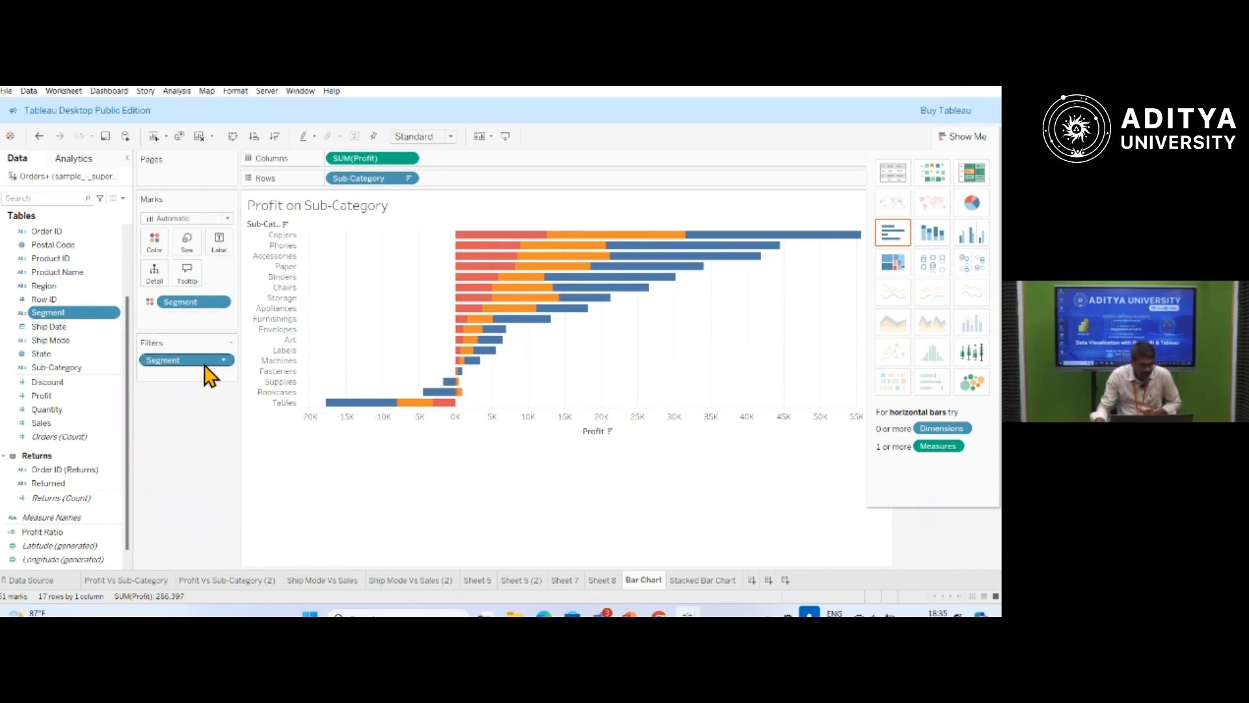
{"action": "left_click", "coordinate": [223, 360]}
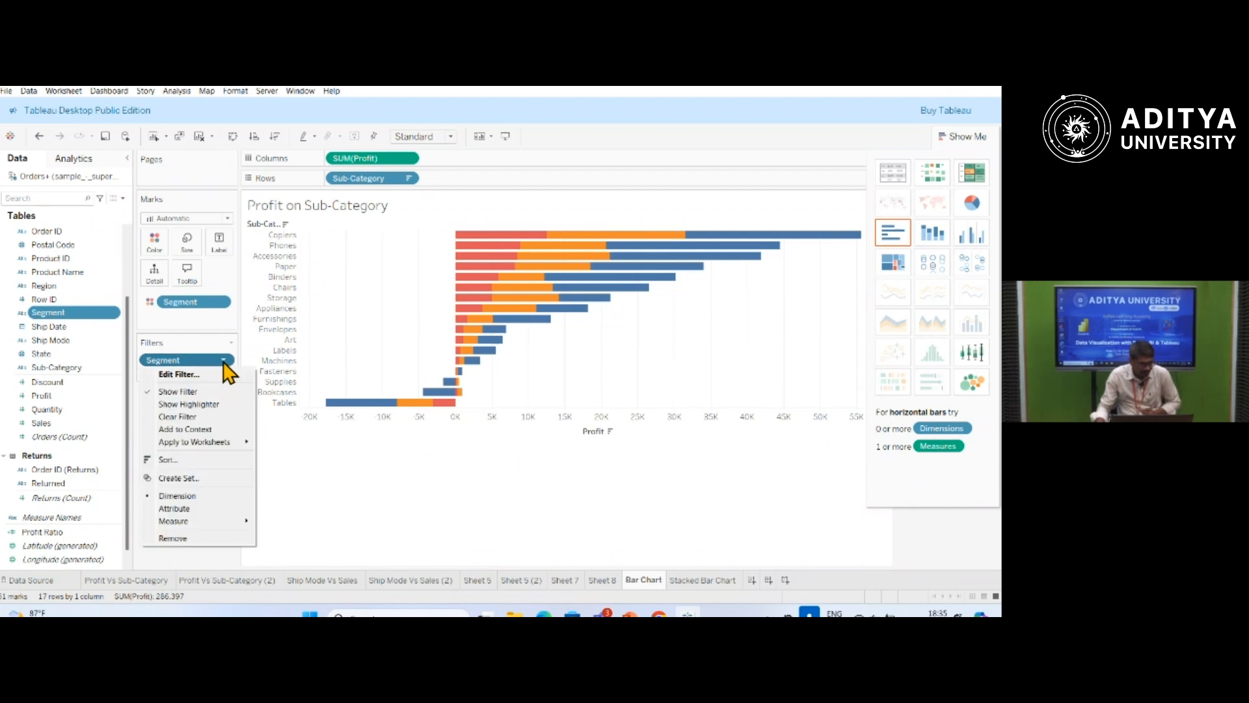
{"action": "left_click", "coordinate": [185, 376]}
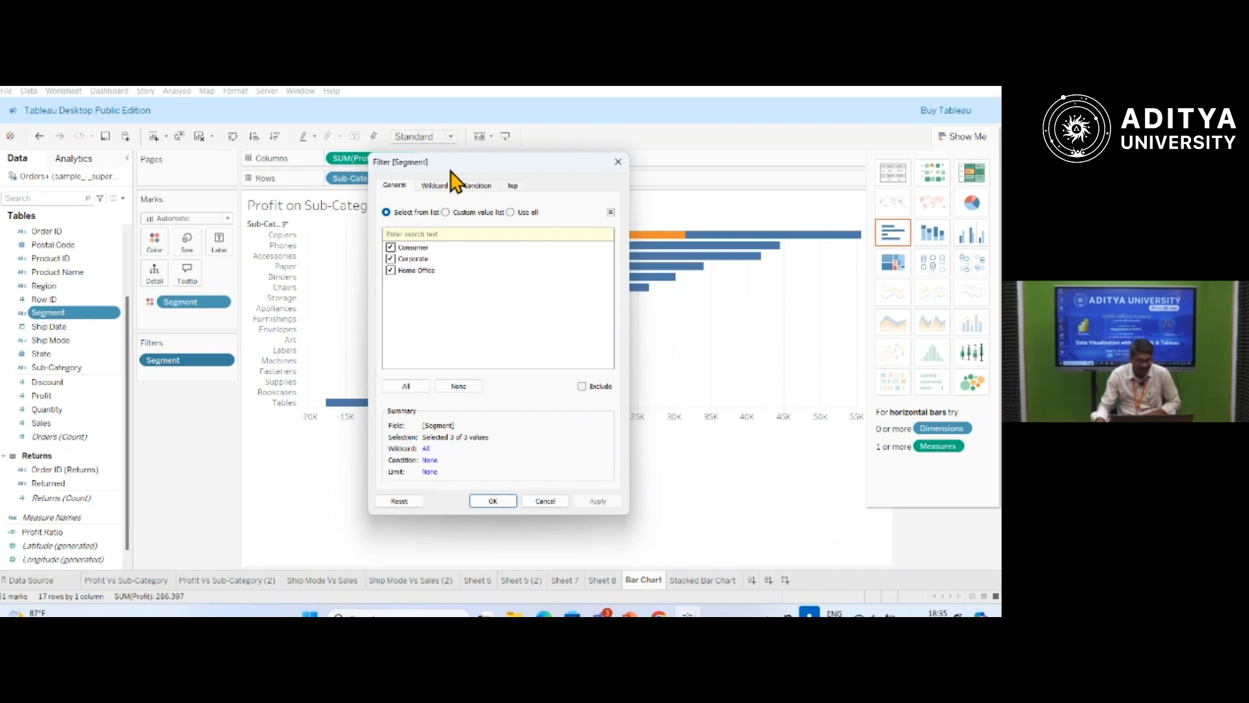
{"action": "left_click_drag", "start_coordinate": [480, 162], "coordinate": [136, 191]}
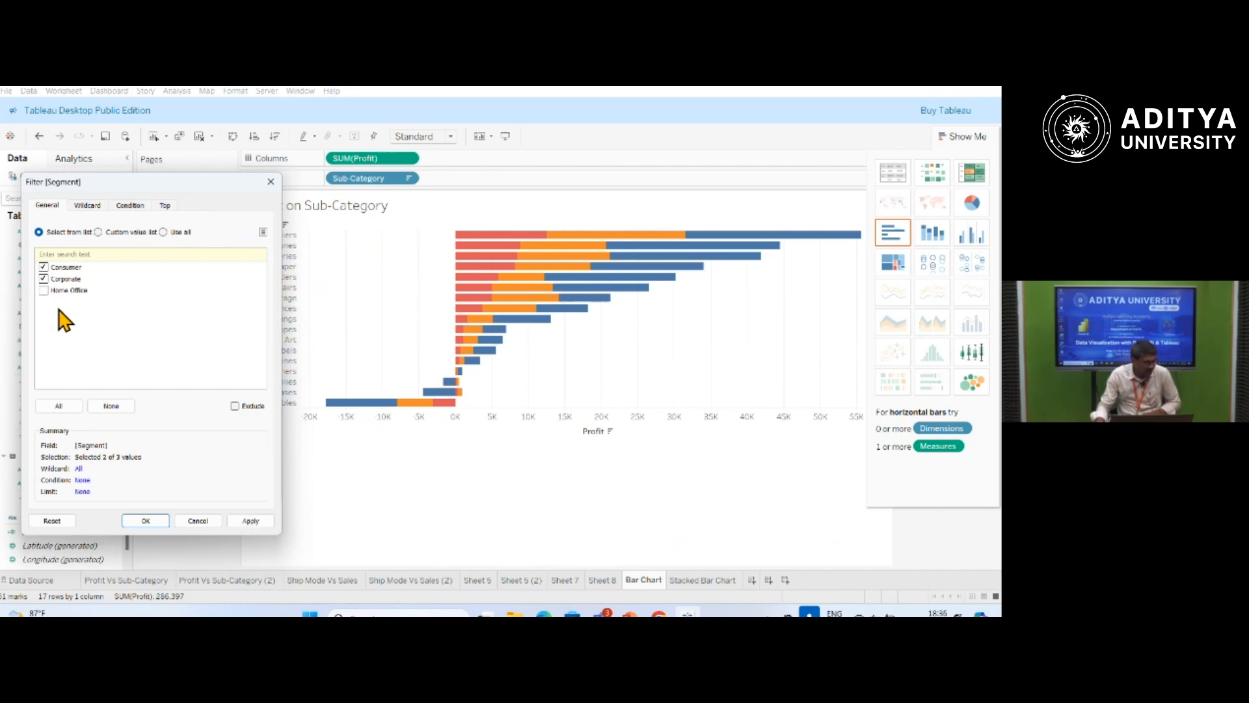
{"action": "left_click", "coordinate": [254, 522]}
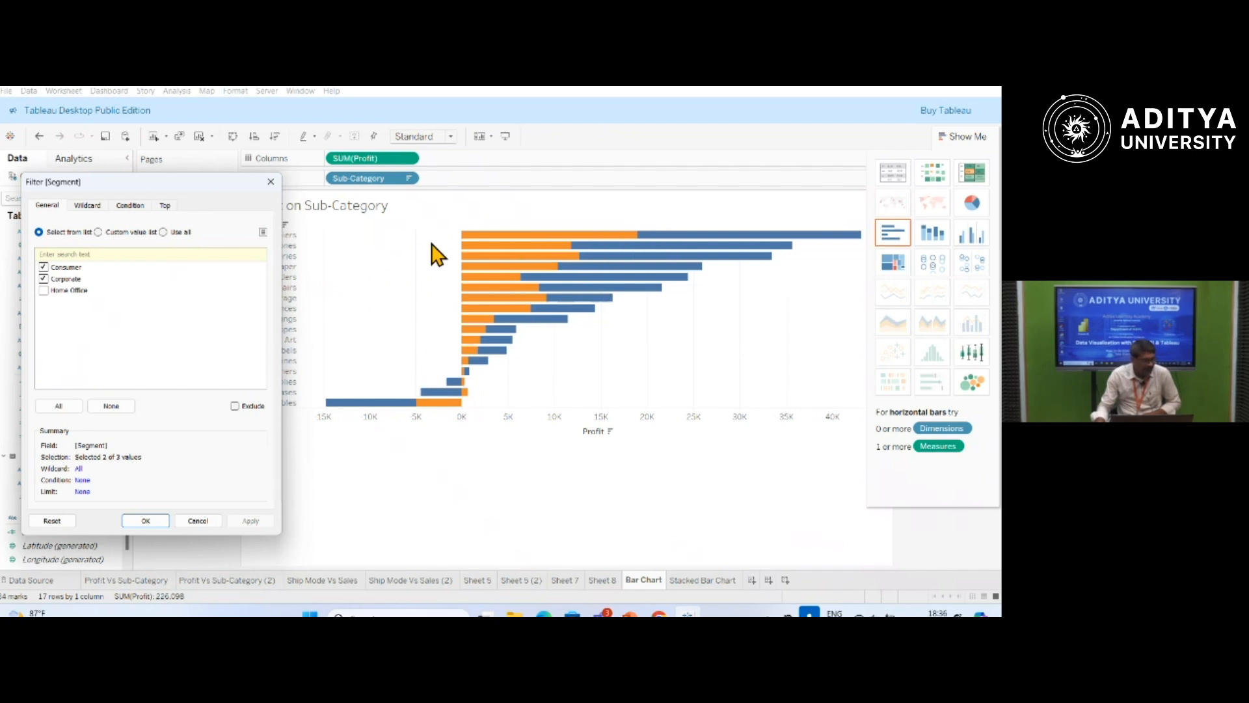
Select all segments again in the Segment filter, apply the selection and close the filter settings.
{"action": "left_click", "coordinate": [51, 407]}
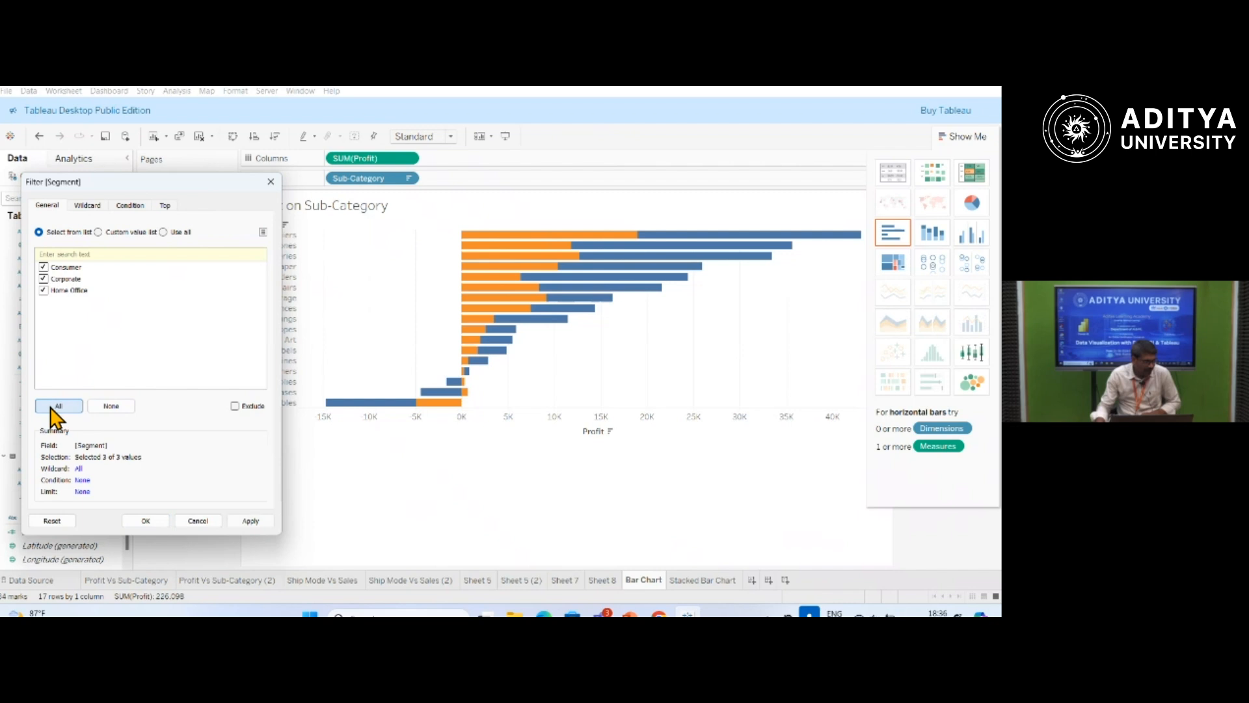
{"action": "left_click", "coordinate": [252, 520]}
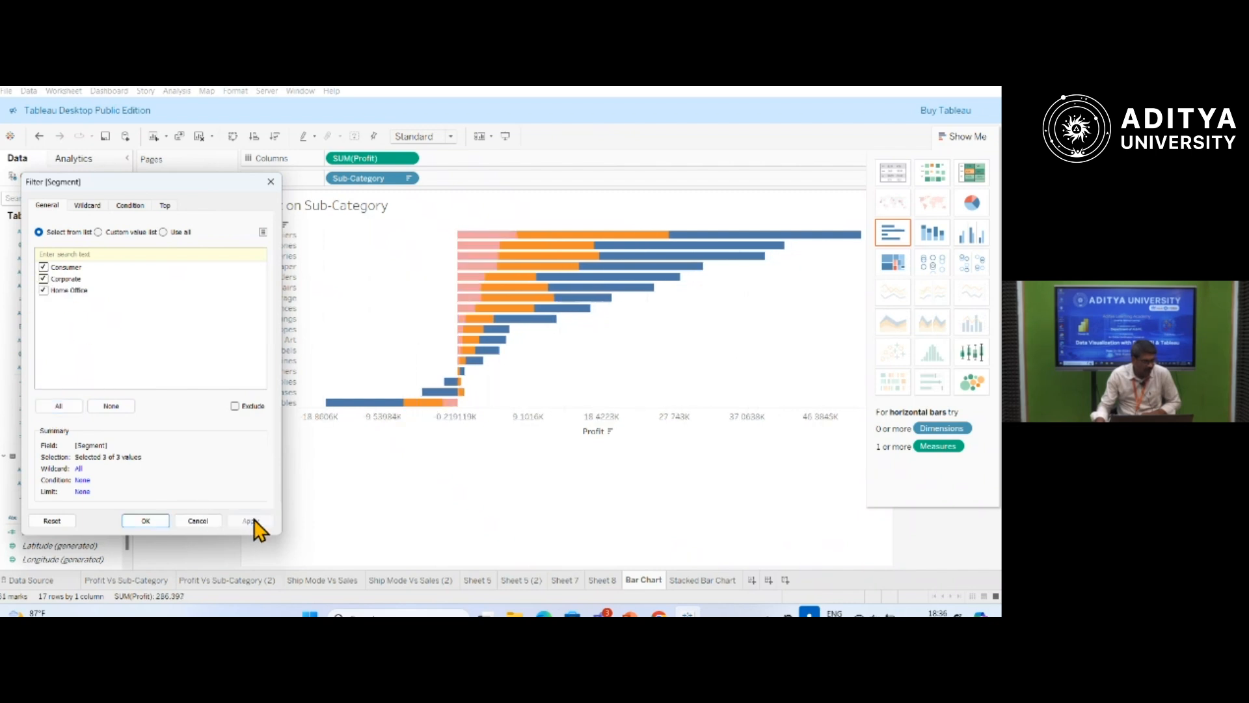
{"action": "left_click", "coordinate": [156, 522]}
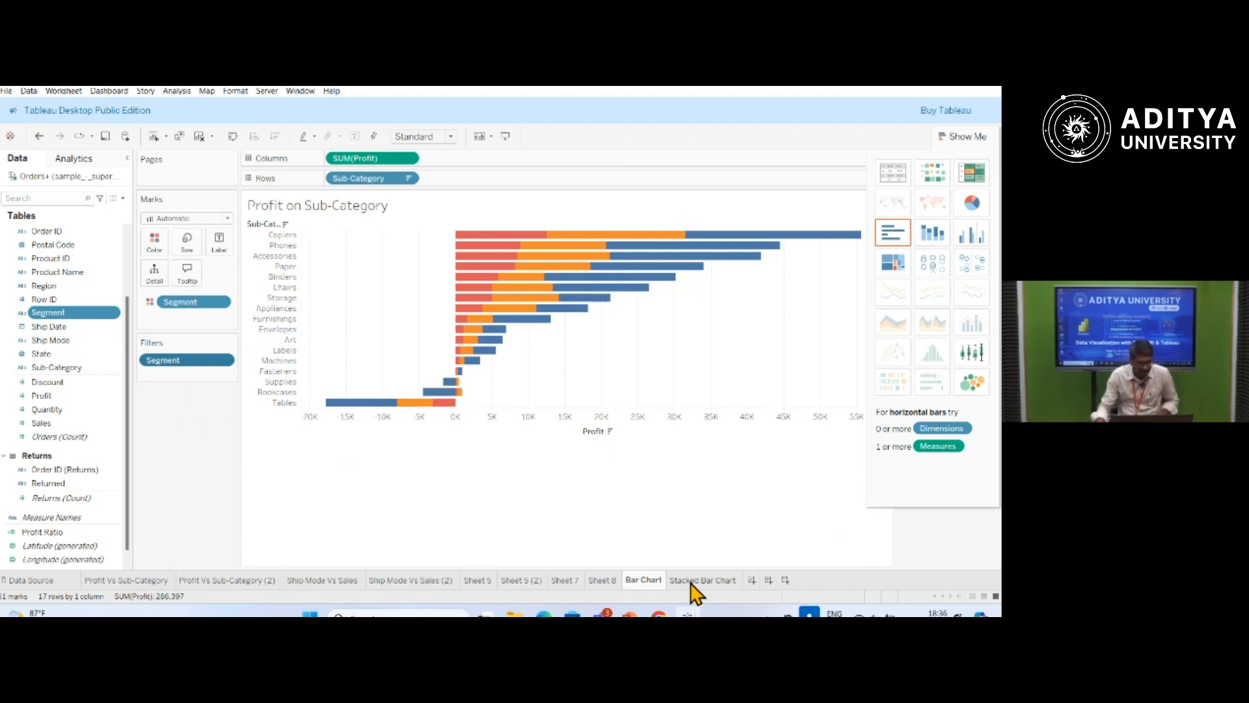
Return to the Stacked Bar Chart sheet and add a new blank worksheet after it.
{"action": "left_click", "coordinate": [692, 581]}
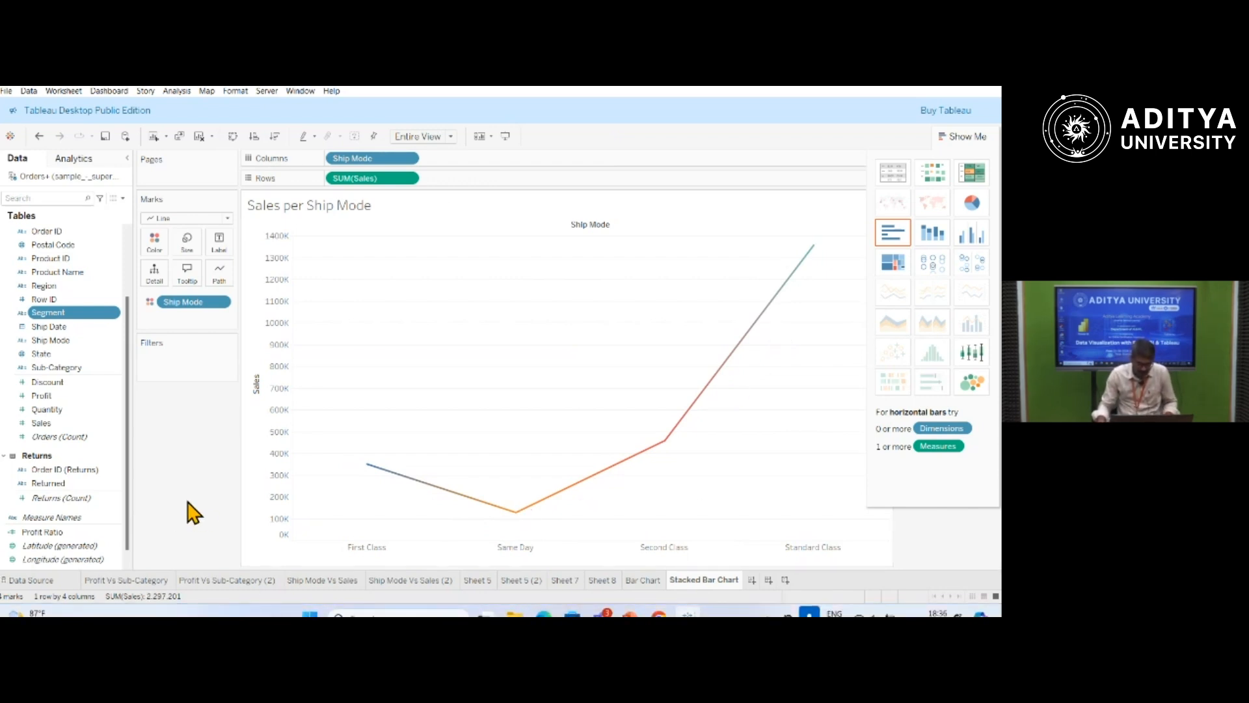
{"action": "left_click", "coordinate": [753, 580]}
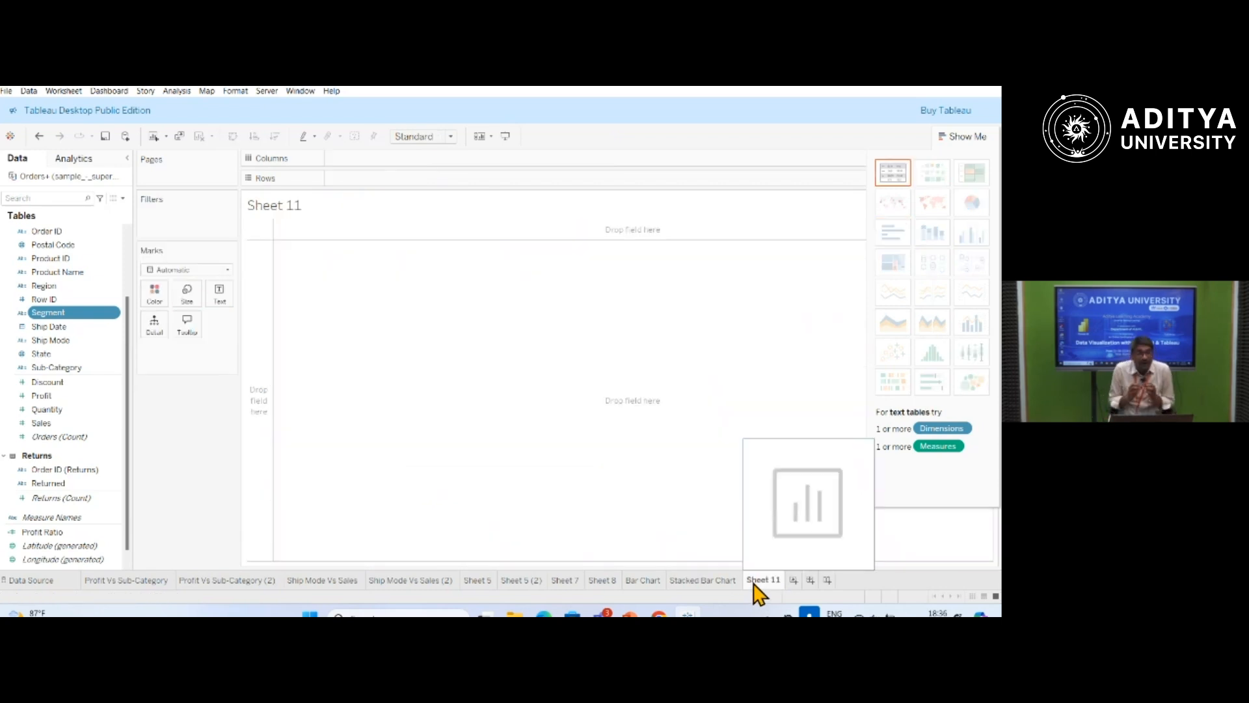
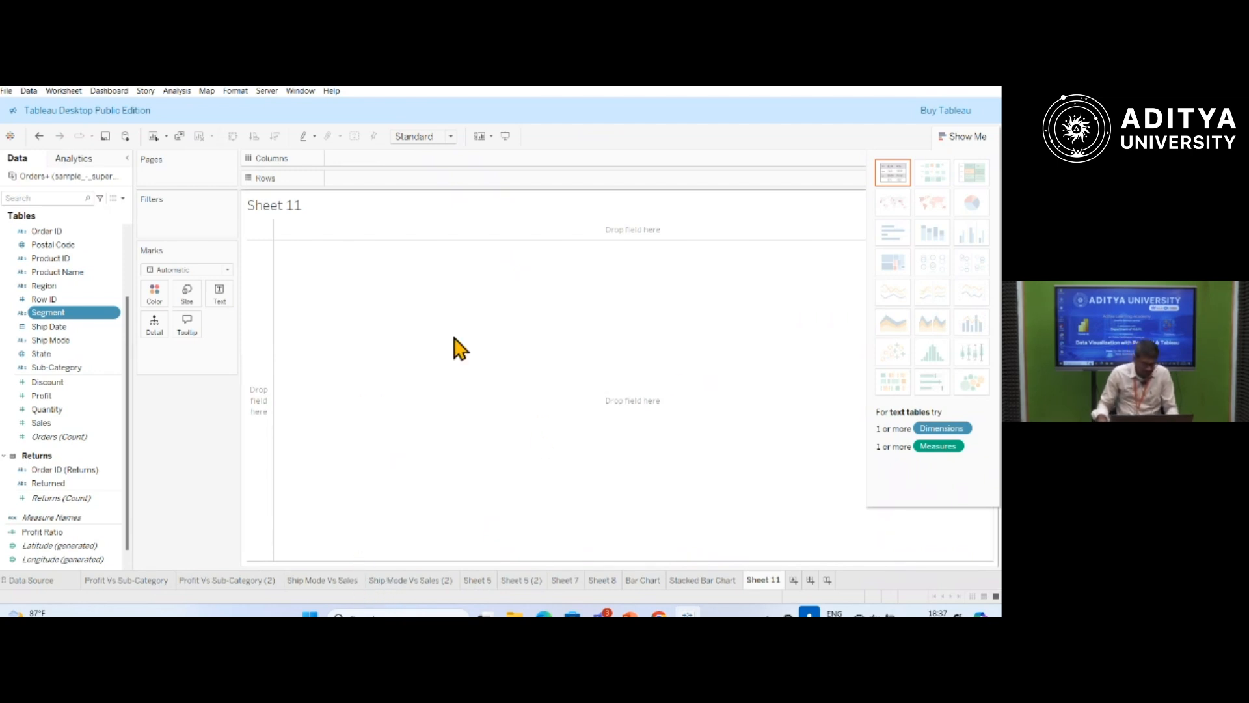
Rename the Stacked Bar Chart sheet to Line Chart.
{"action": "left_click", "coordinate": [705, 581]}
{"action": "double_click", "coordinate": [706, 581]}
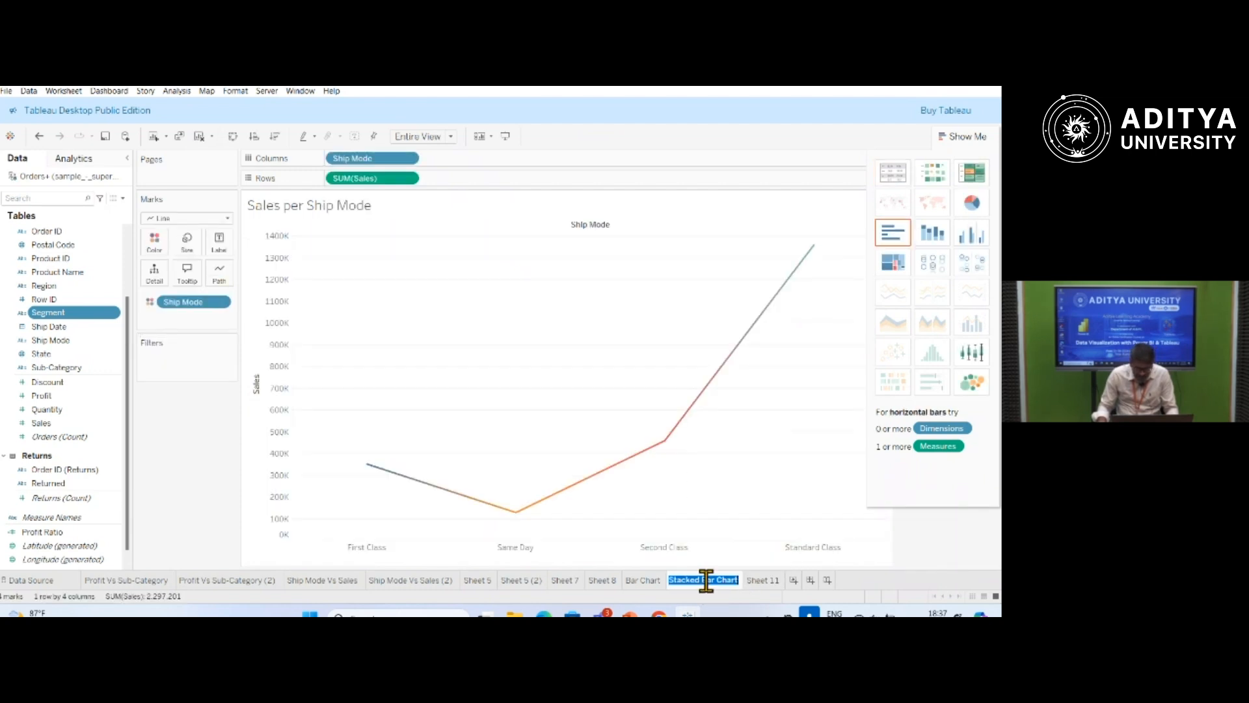
{"action": "left_click_drag", "start_coordinate": [716, 580], "coordinate": [630, 592]}
{"action": "type", "text": "Line"}
{"action": "key", "text": "Return"}
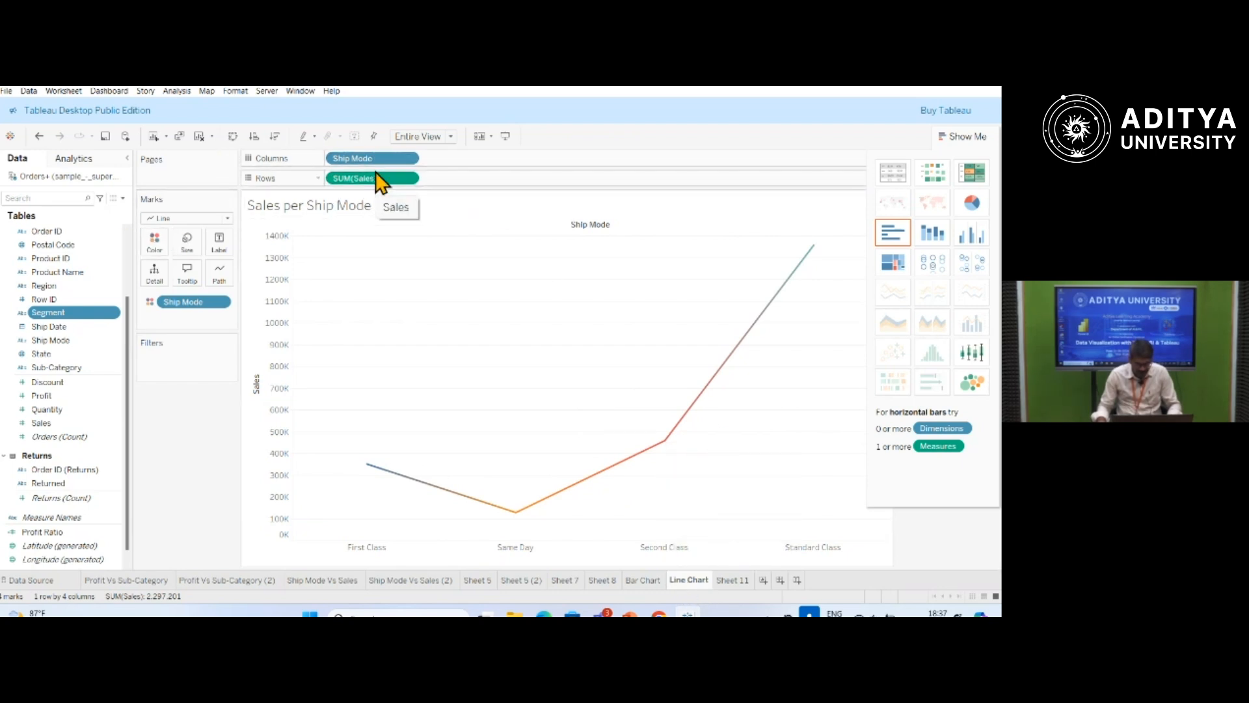
Remove the Ship Mode colouring from the sales line and add Discount to the rows after Sales.
{"action": "left_click", "coordinate": [220, 304]}
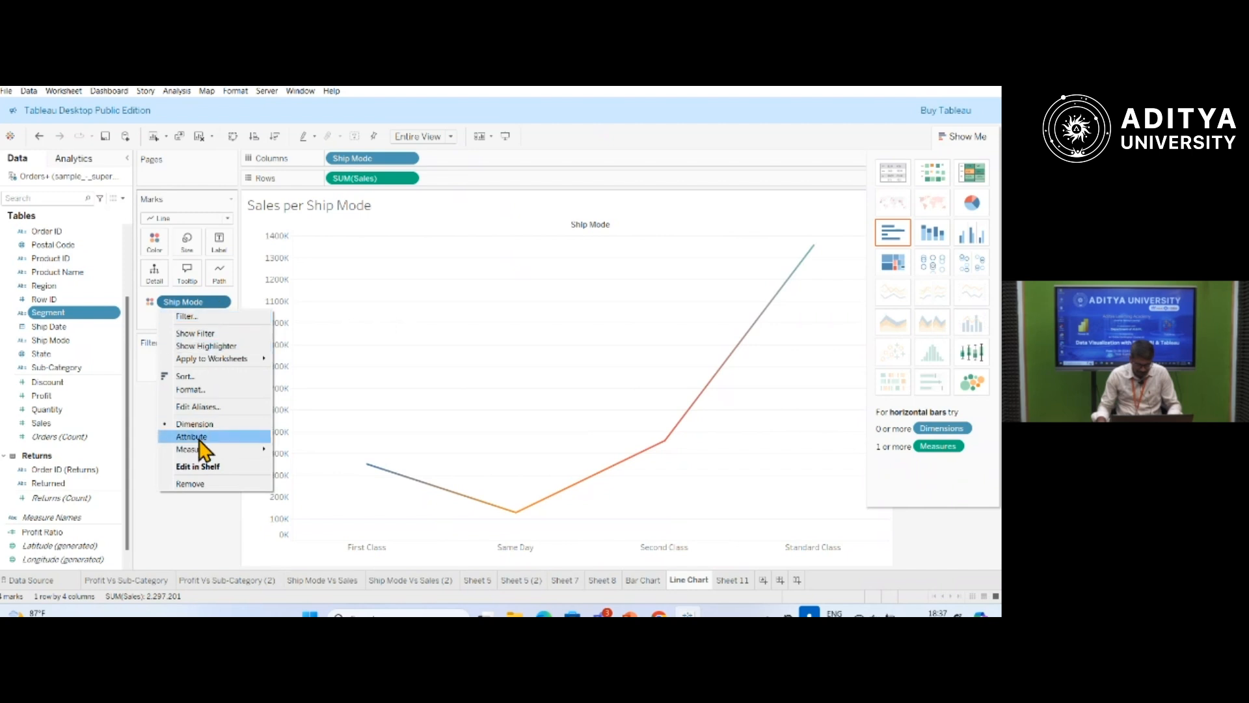
{"action": "left_click", "coordinate": [196, 496]}
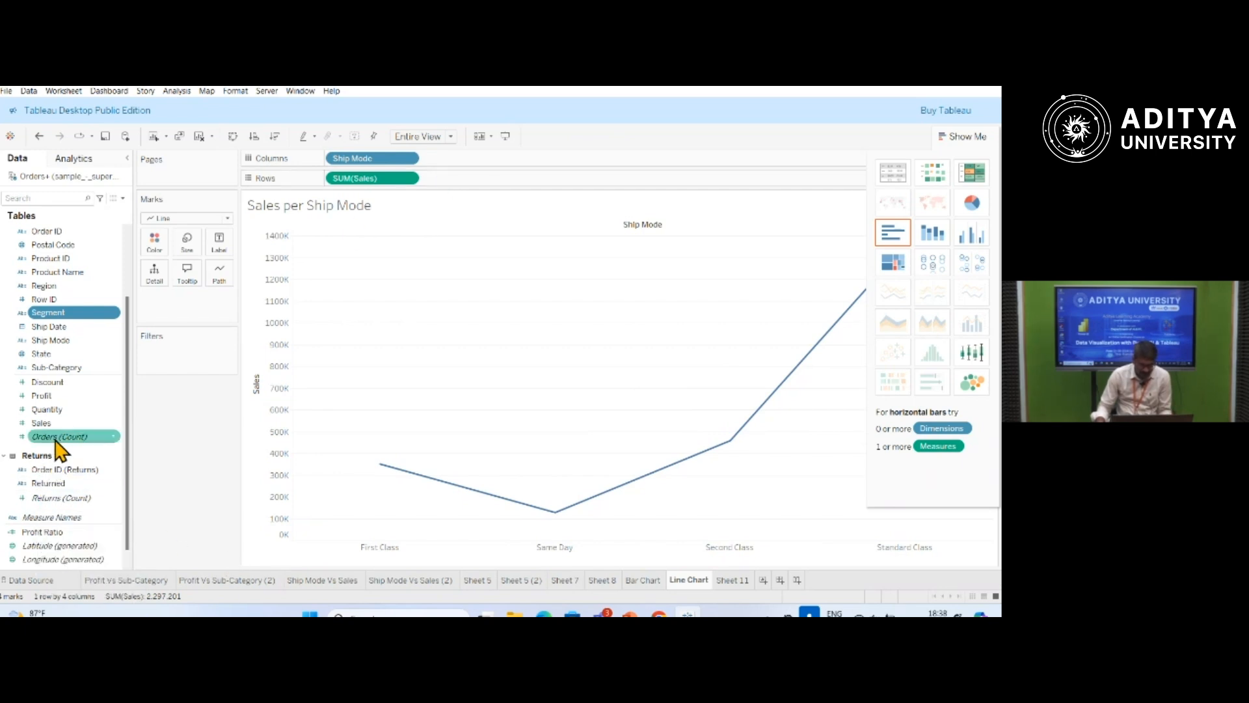
{"action": "left_click_drag", "start_coordinate": [48, 382], "coordinate": [483, 186]}
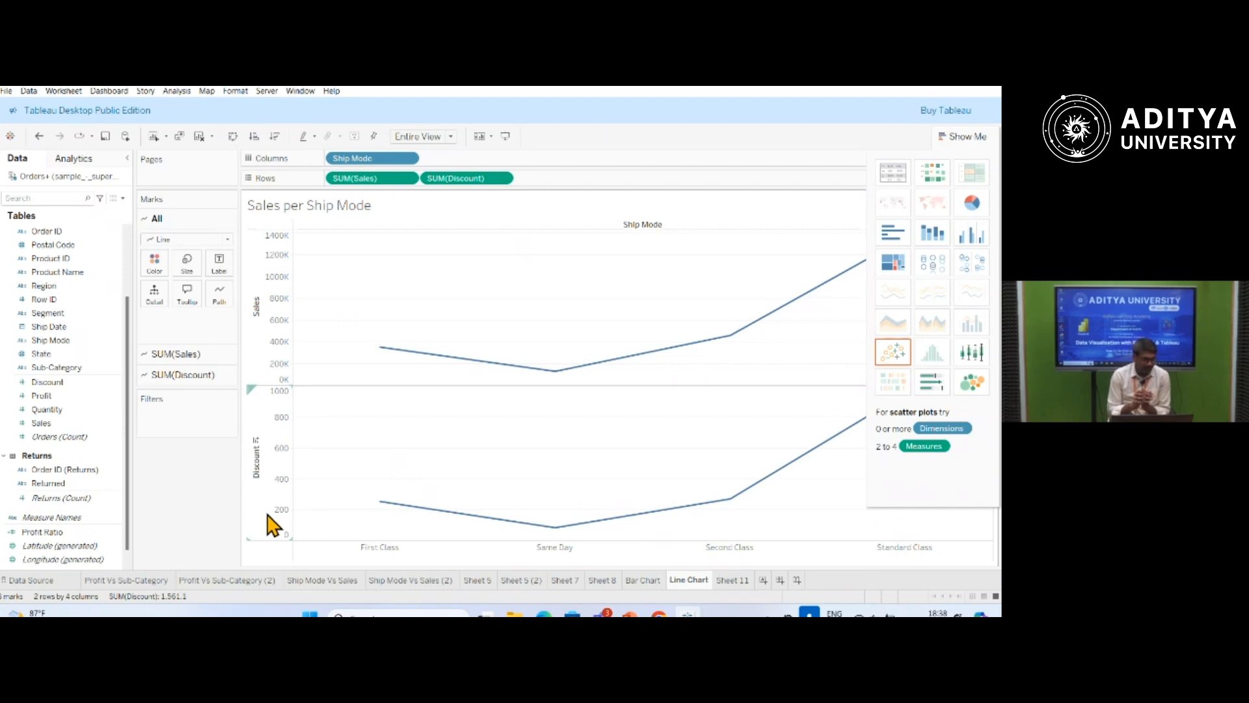
Add Quantity to the rows, and try Discount on the columns before moving it back to the rows after Quantity.
{"action": "left_click", "coordinate": [59, 409]}
{"action": "left_click_drag", "start_coordinate": [59, 411], "coordinate": [566, 186]}
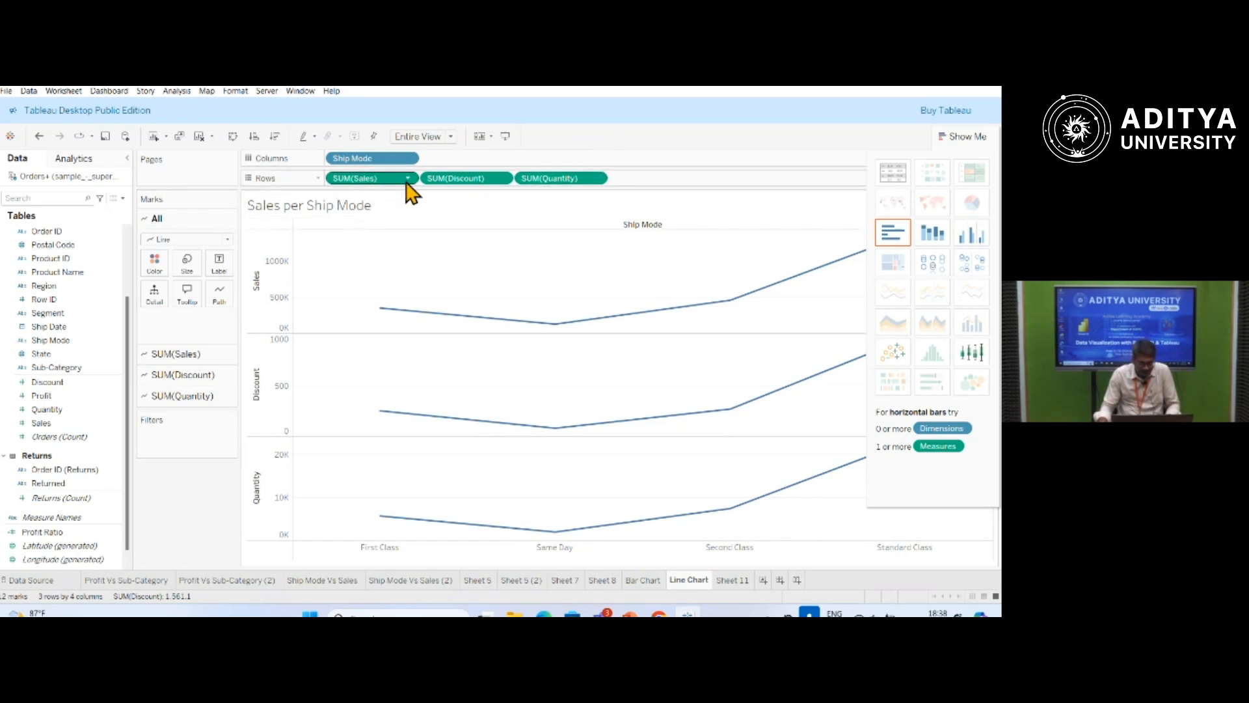
{"action": "left_click_drag", "start_coordinate": [478, 178], "coordinate": [486, 162]}
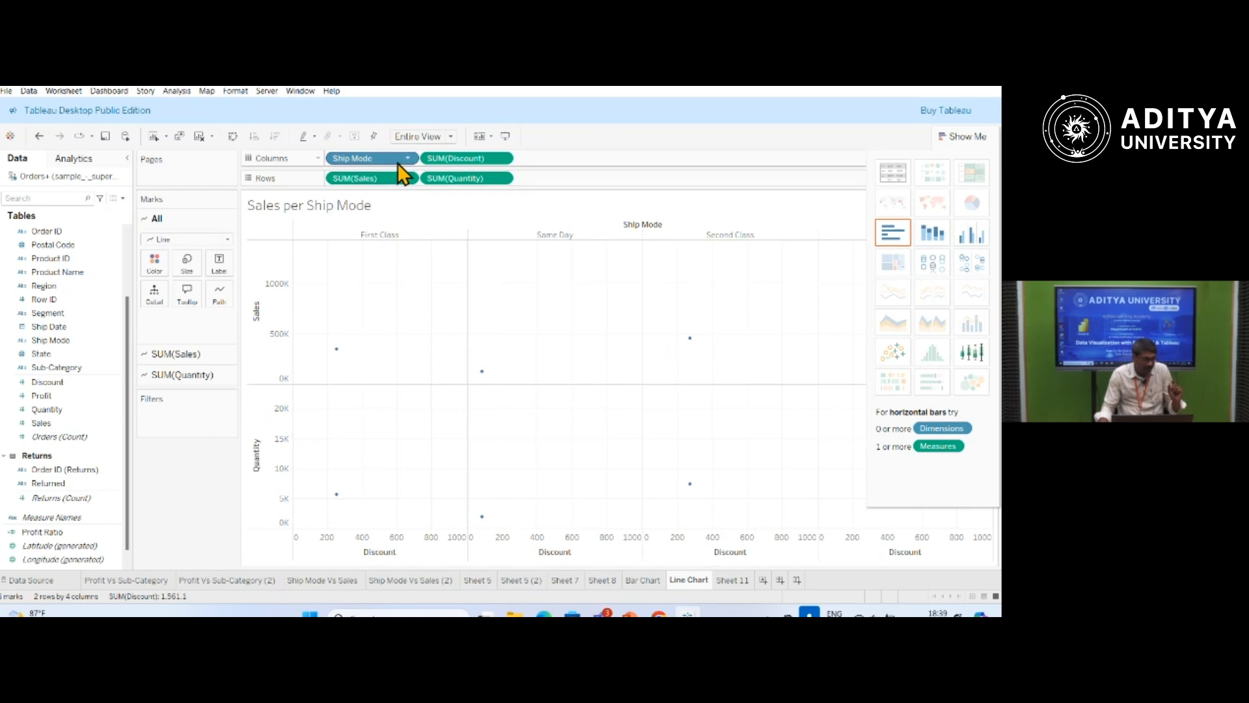
{"action": "left_click_drag", "start_coordinate": [479, 159], "coordinate": [591, 182]}
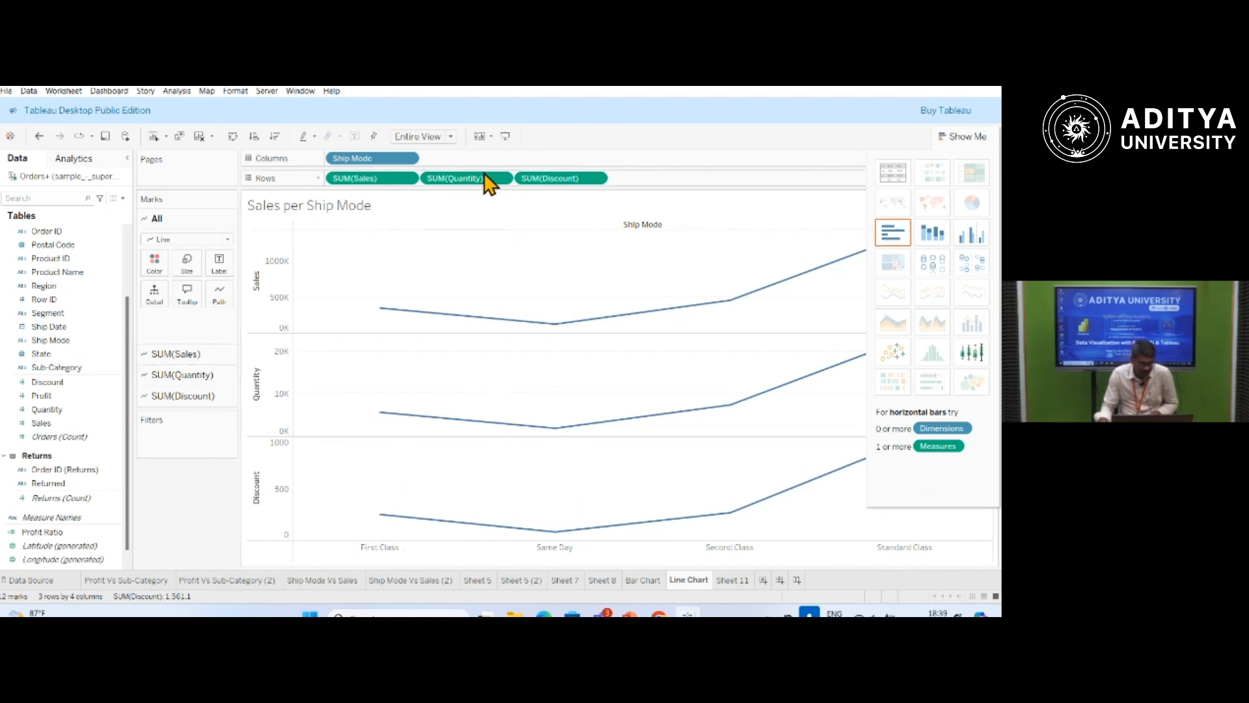
Remove Sales, Quantity and Discount from the rows so that only Ship Mode stays in the view.
{"action": "left_click", "coordinate": [408, 178]}
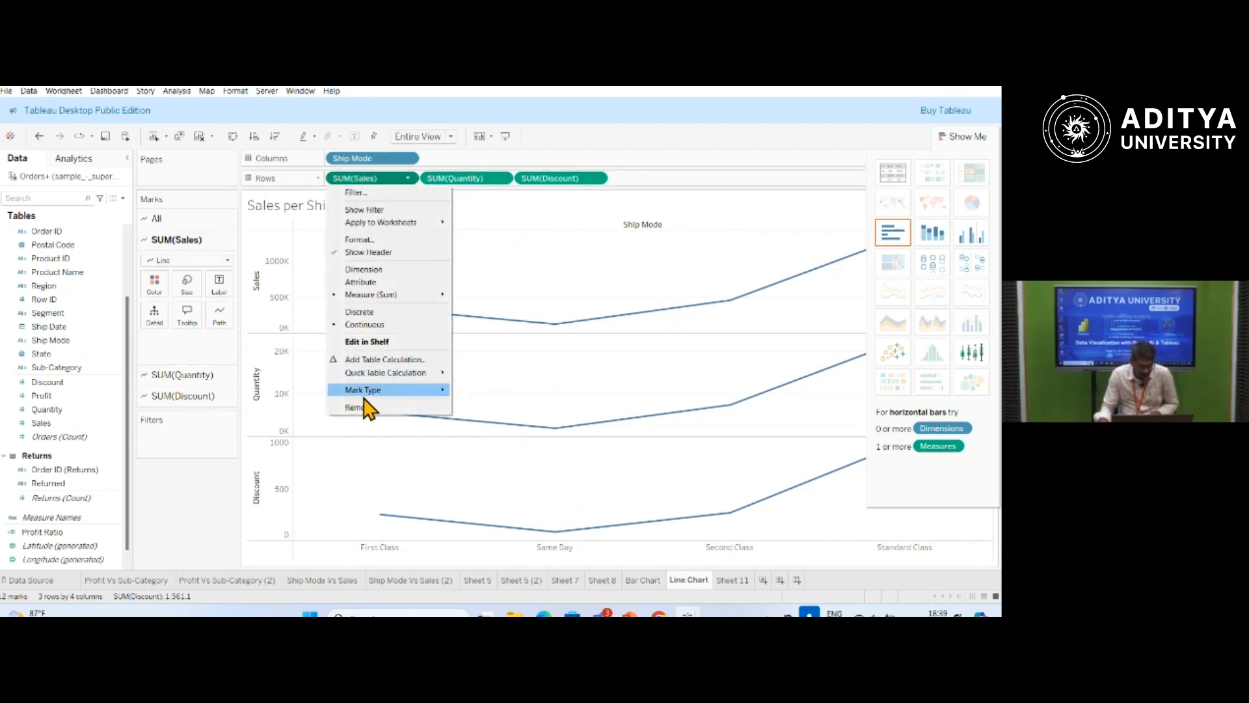
{"action": "left_click", "coordinate": [368, 391]}
{"action": "left_click", "coordinate": [409, 179]}
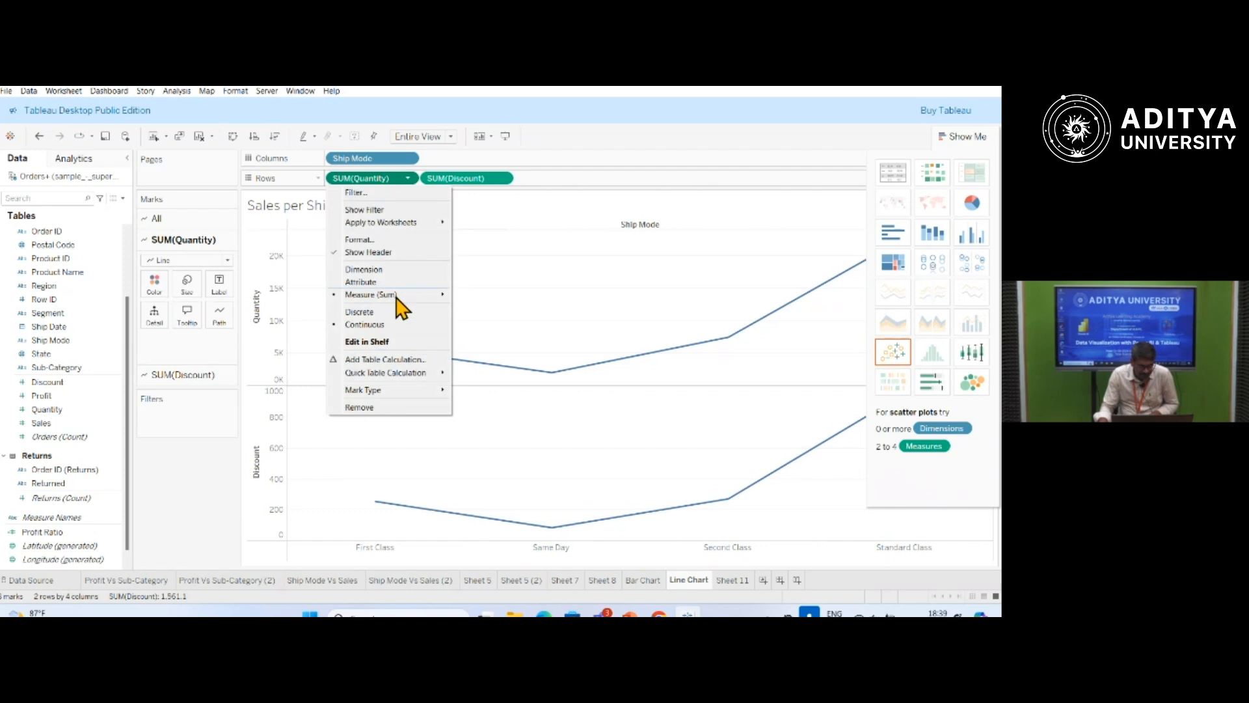
{"action": "left_click", "coordinate": [382, 410]}
{"action": "left_click", "coordinate": [410, 178]}
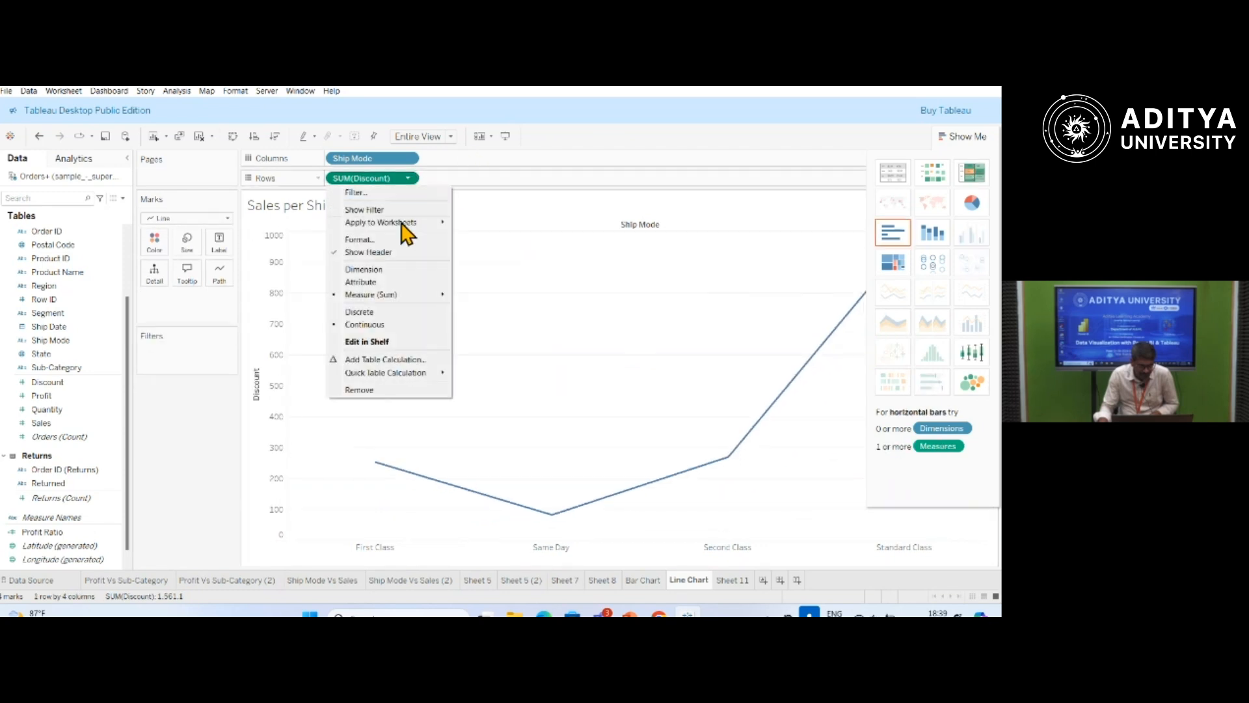
{"action": "left_click", "coordinate": [382, 392]}
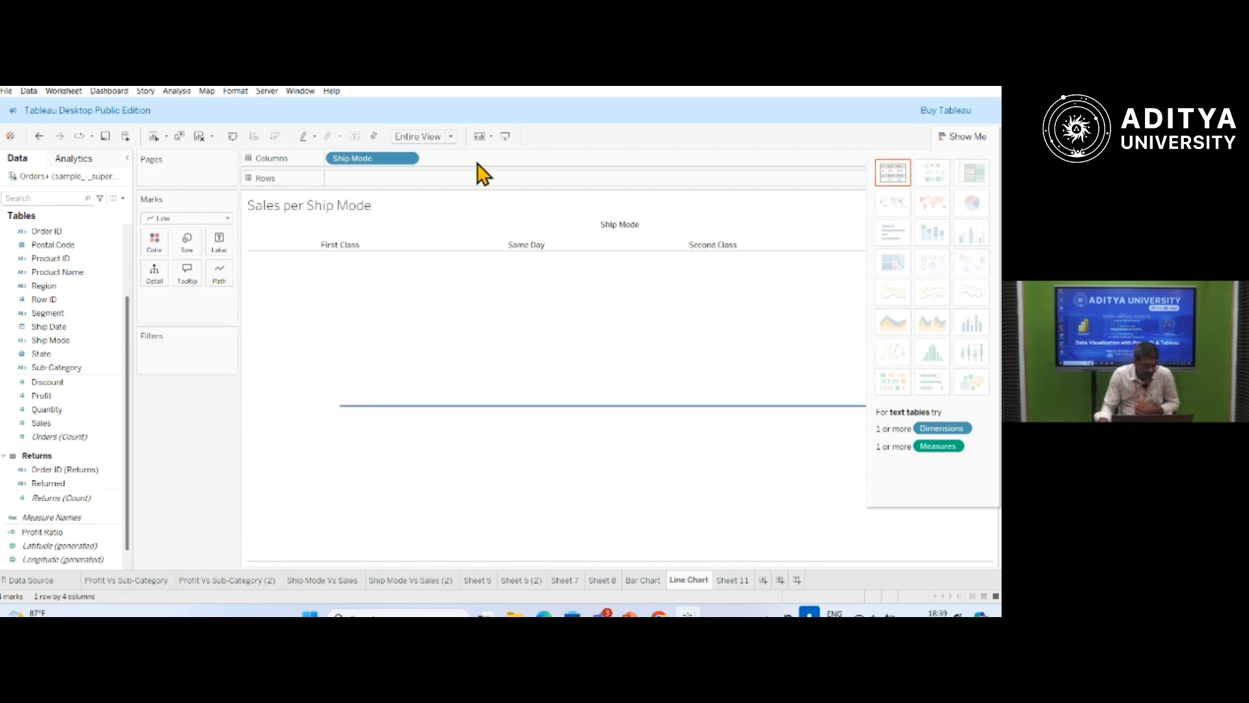
Move Ship Mode from the columns to the rows and add Sales to the columns.
{"action": "left_click", "coordinate": [41, 425]}
{"action": "mouse_move", "coordinate": [47, 429]}
{"action": "left_mouse_down"}
{"action": "mouse_move", "coordinate": [195, 296]}
{"action": "mouse_move", "coordinate": [36, 408]}
{"action": "mouse_move", "coordinate": [33, 426]}
{"action": "left_mouse_up"}
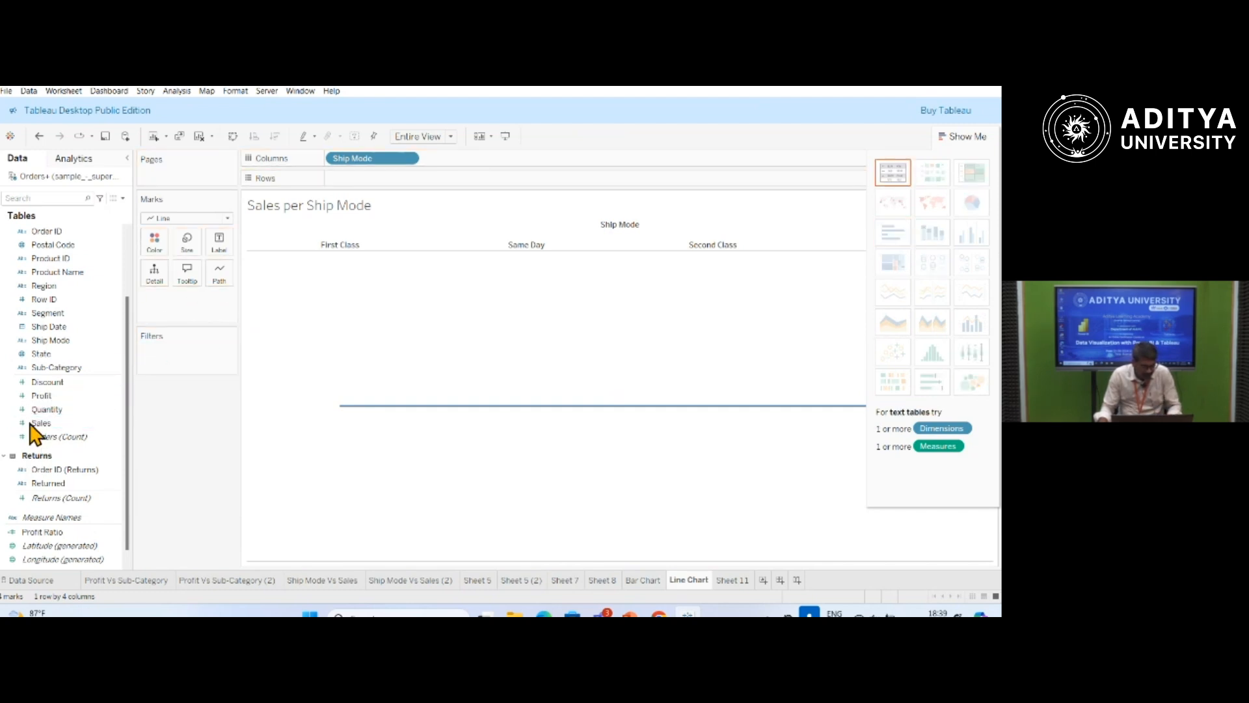
{"action": "left_click_drag", "start_coordinate": [368, 159], "coordinate": [374, 184]}
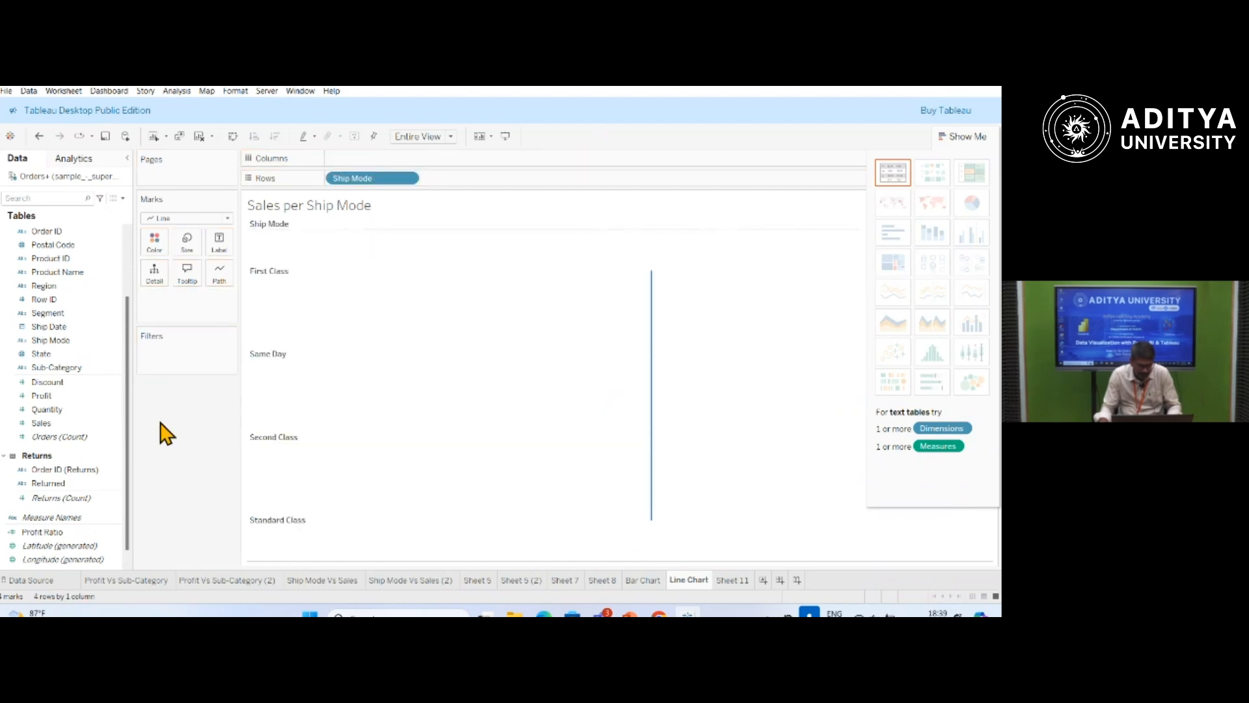
{"action": "left_click", "coordinate": [52, 423]}
{"action": "left_click_drag", "start_coordinate": [64, 422], "coordinate": [351, 170]}
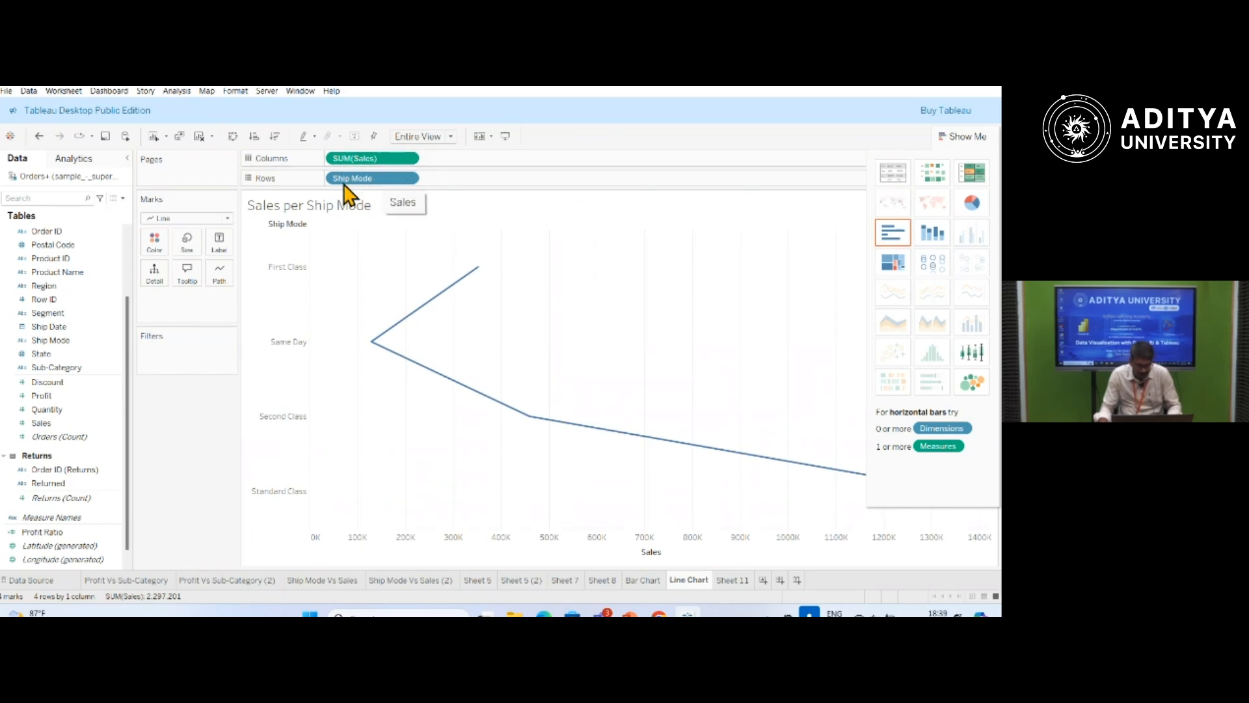
Add Discount to the columns after Sales and swap the rows and columns of the chart.
{"action": "left_click_drag", "start_coordinate": [58, 384], "coordinate": [477, 164]}
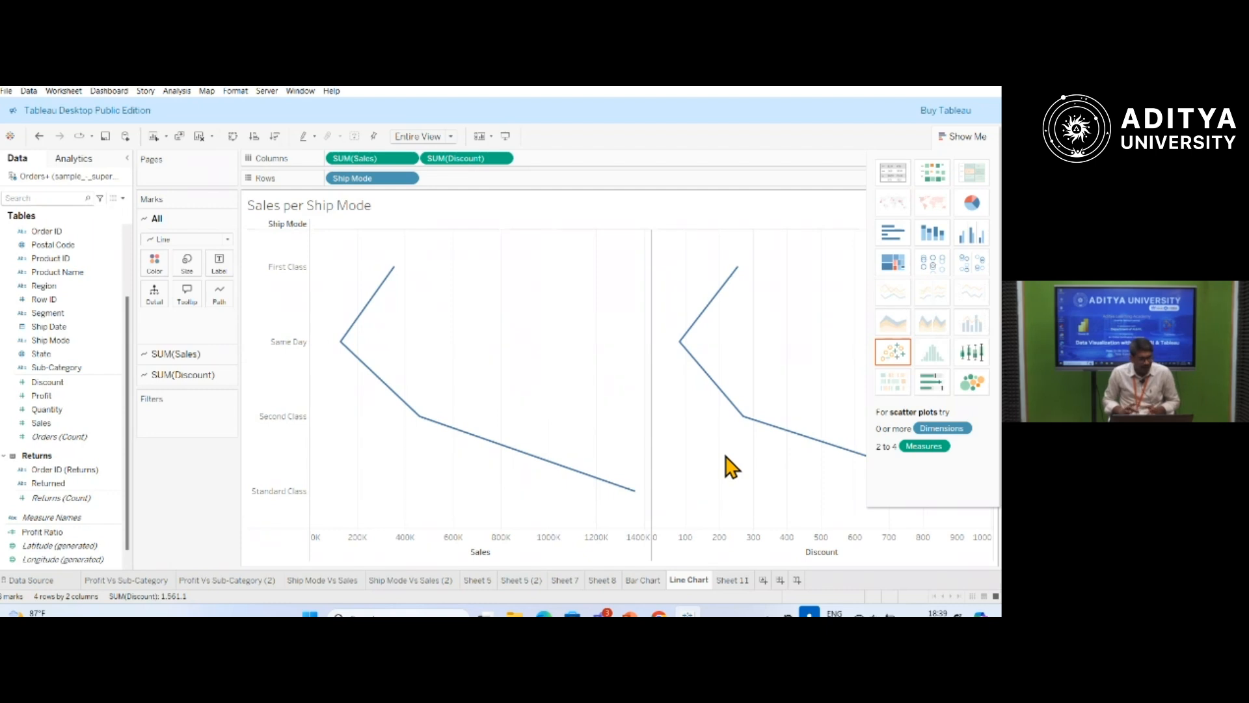
{"action": "left_click", "coordinate": [233, 137]}
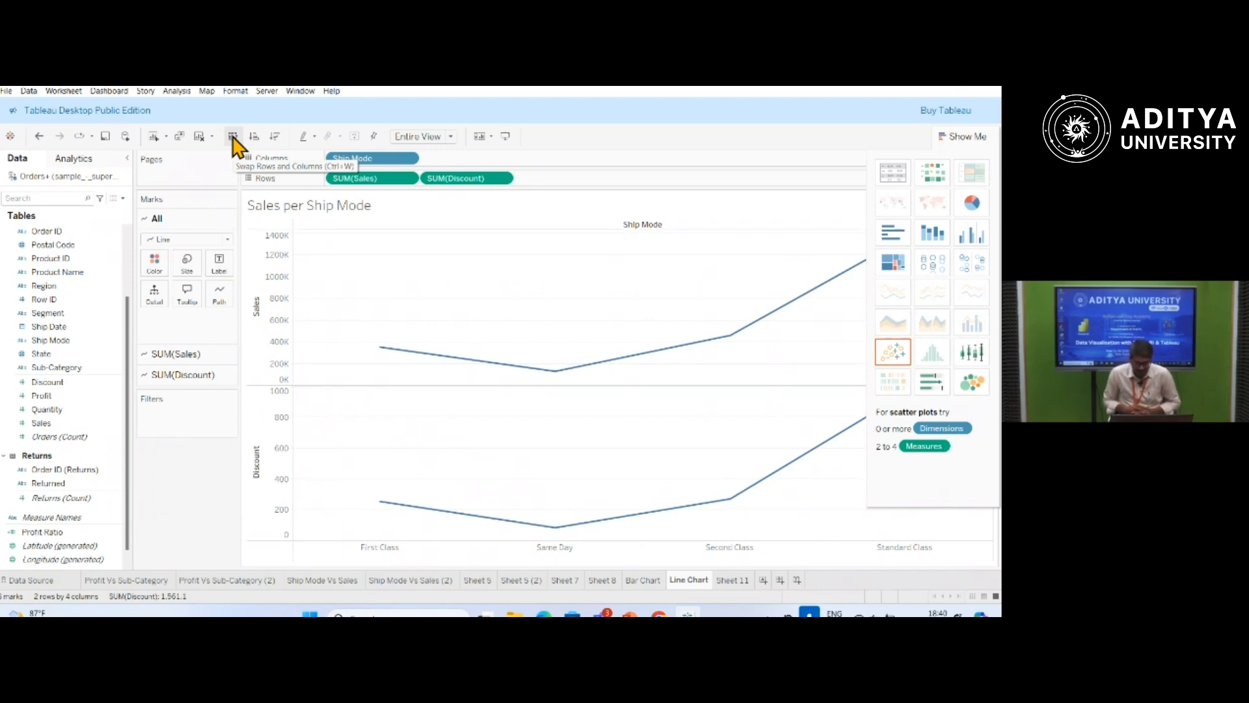
Label both the Sales and Discount lines with Profit Ratio and set the view fit to Standard.
{"action": "left_click", "coordinate": [70, 533]}
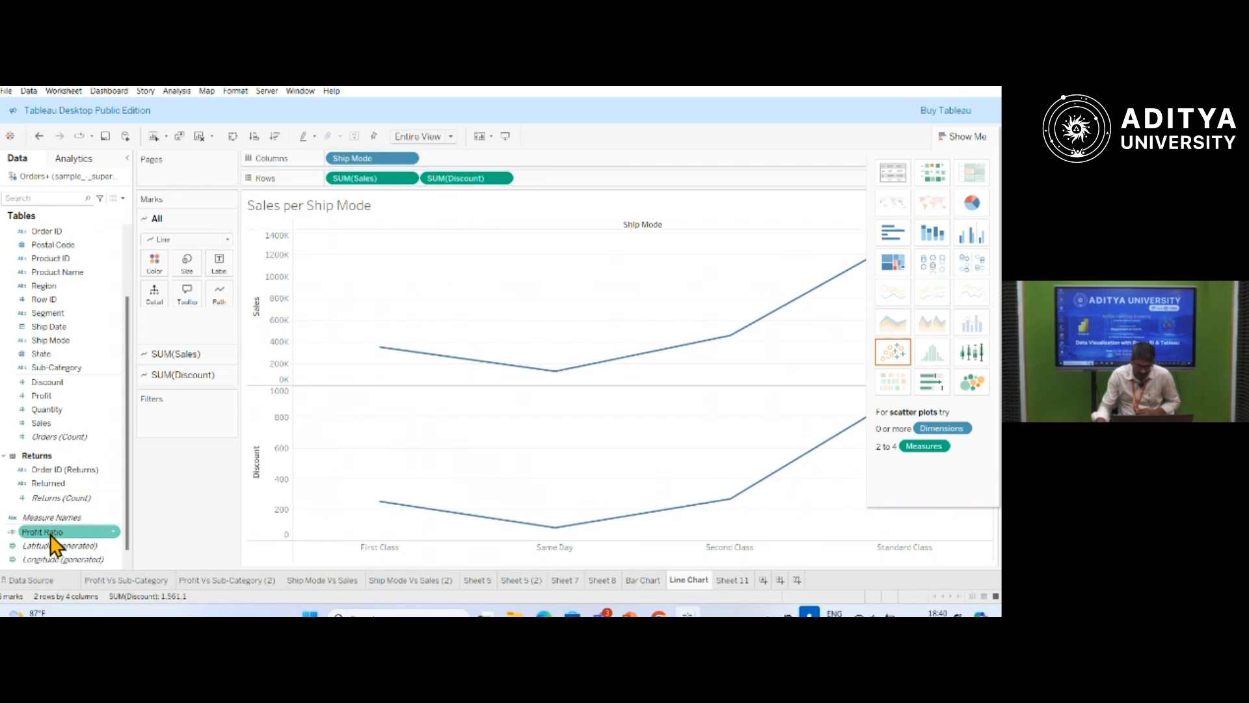
{"action": "left_click", "coordinate": [44, 532]}
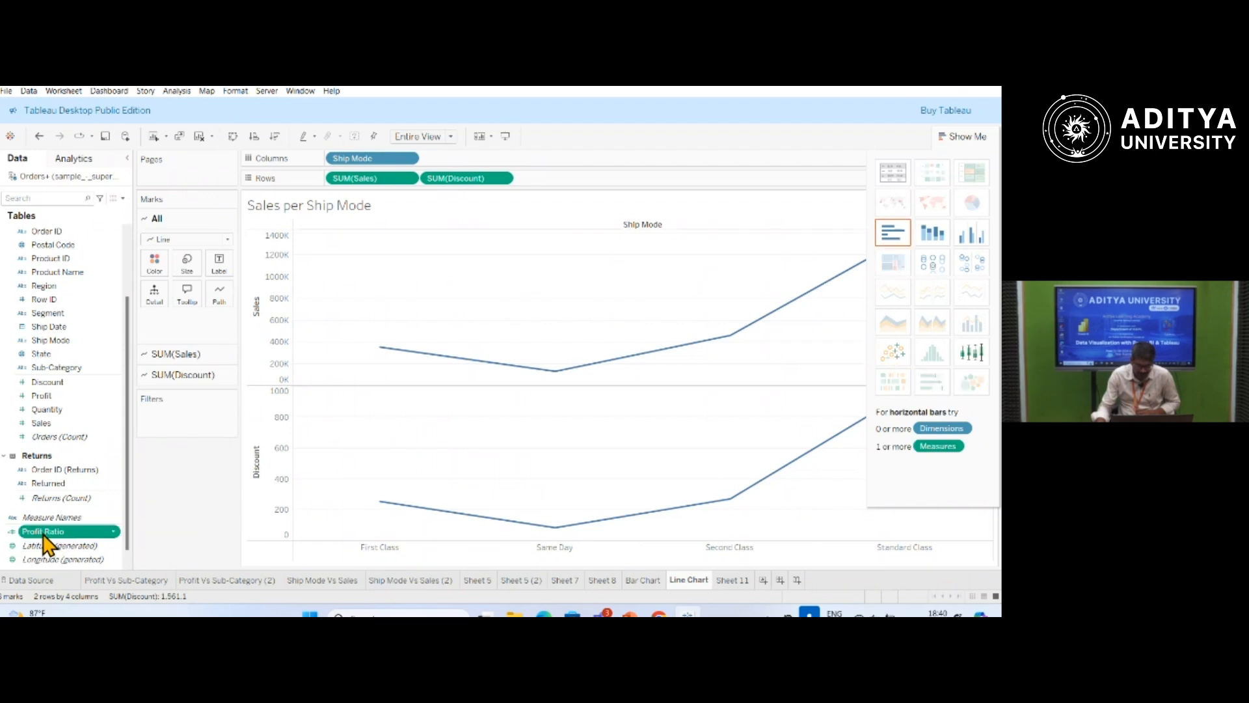
{"action": "left_click_drag", "start_coordinate": [43, 540], "coordinate": [227, 270]}
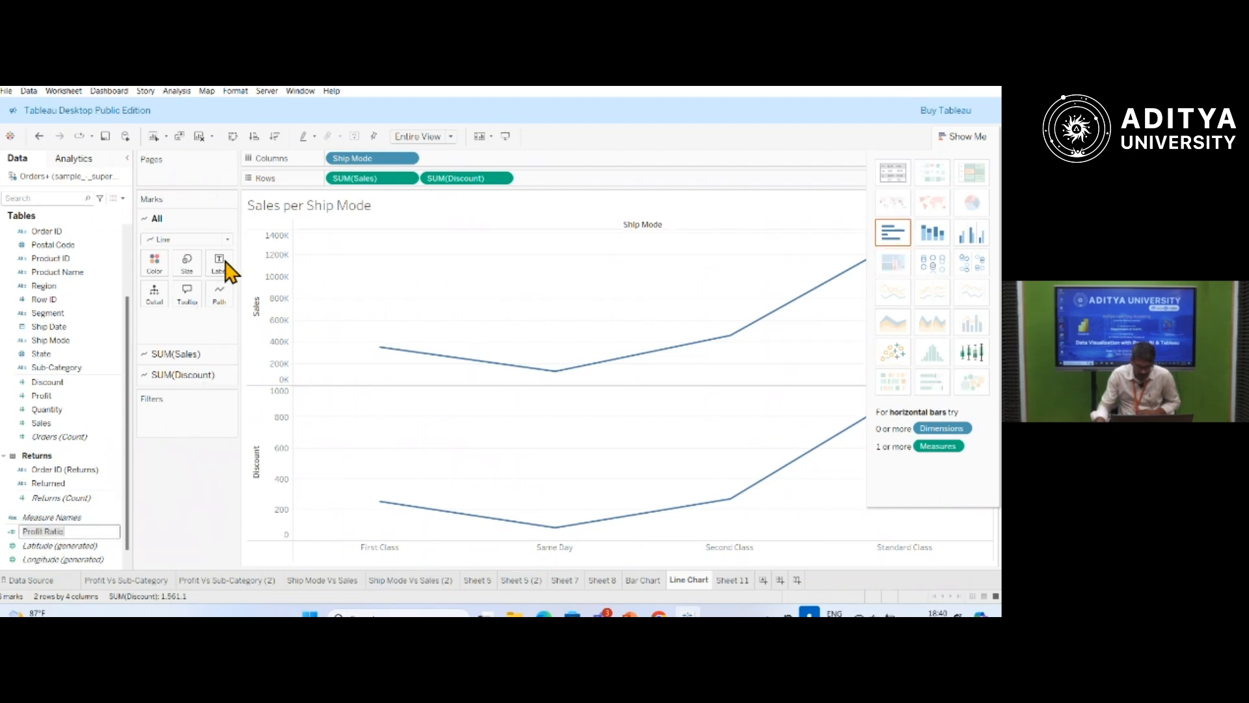
{"action": "left_click", "coordinate": [64, 532]}
{"action": "left_click_drag", "start_coordinate": [63, 540], "coordinate": [223, 270]}
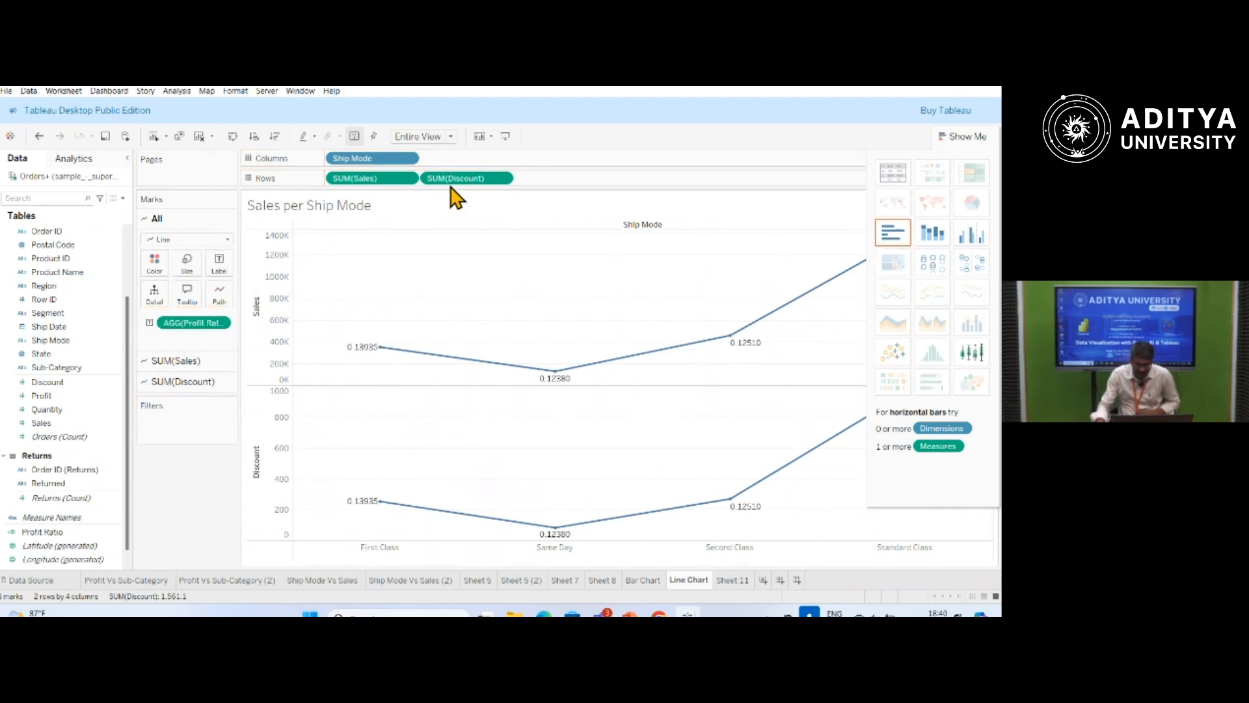
{"action": "left_click", "coordinate": [452, 136]}
{"action": "left_click", "coordinate": [455, 138]}
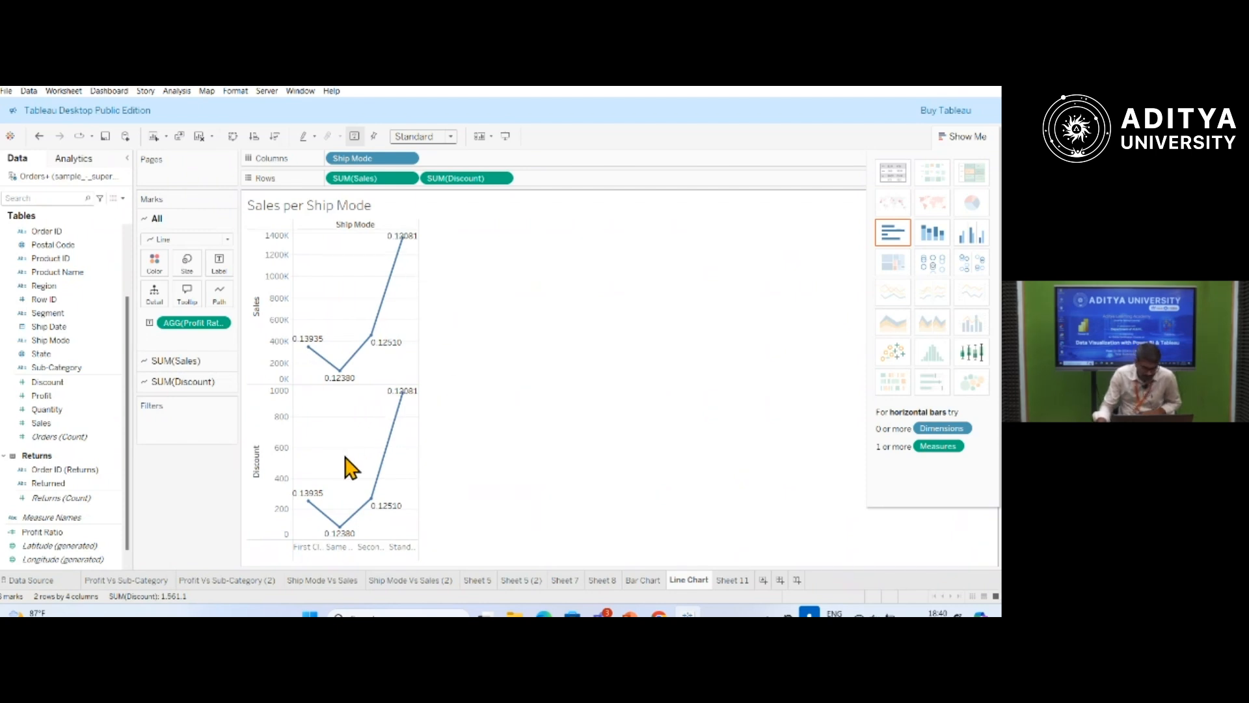
Format the numbers of the Profit Ratio labels as Percentage with 2 decimal places.
{"action": "left_click", "coordinate": [222, 324]}
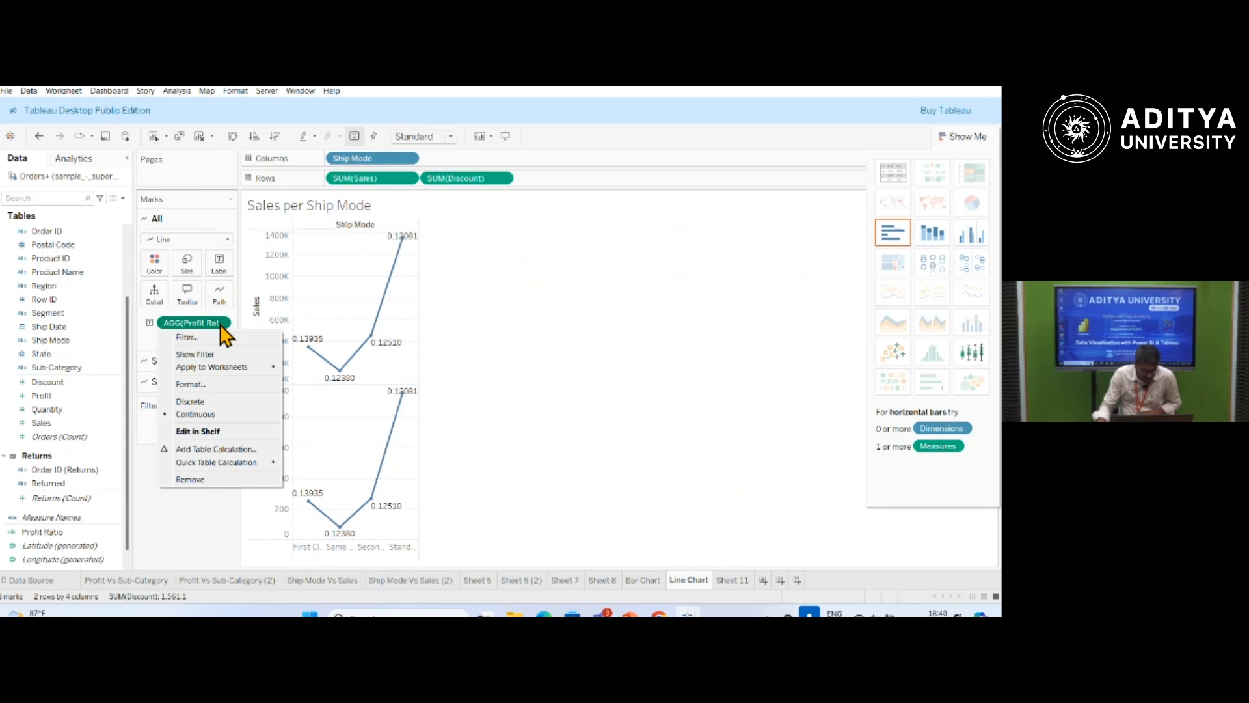
{"action": "left_click", "coordinate": [205, 385]}
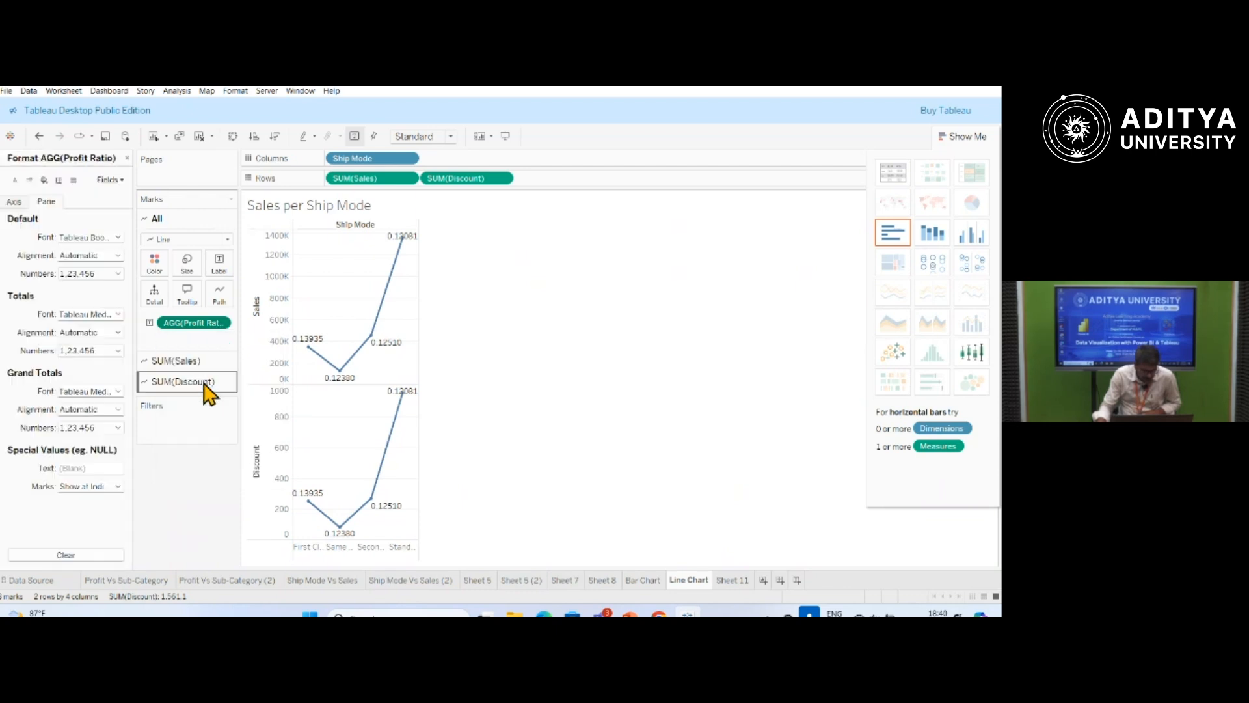
{"action": "left_click", "coordinate": [118, 273]}
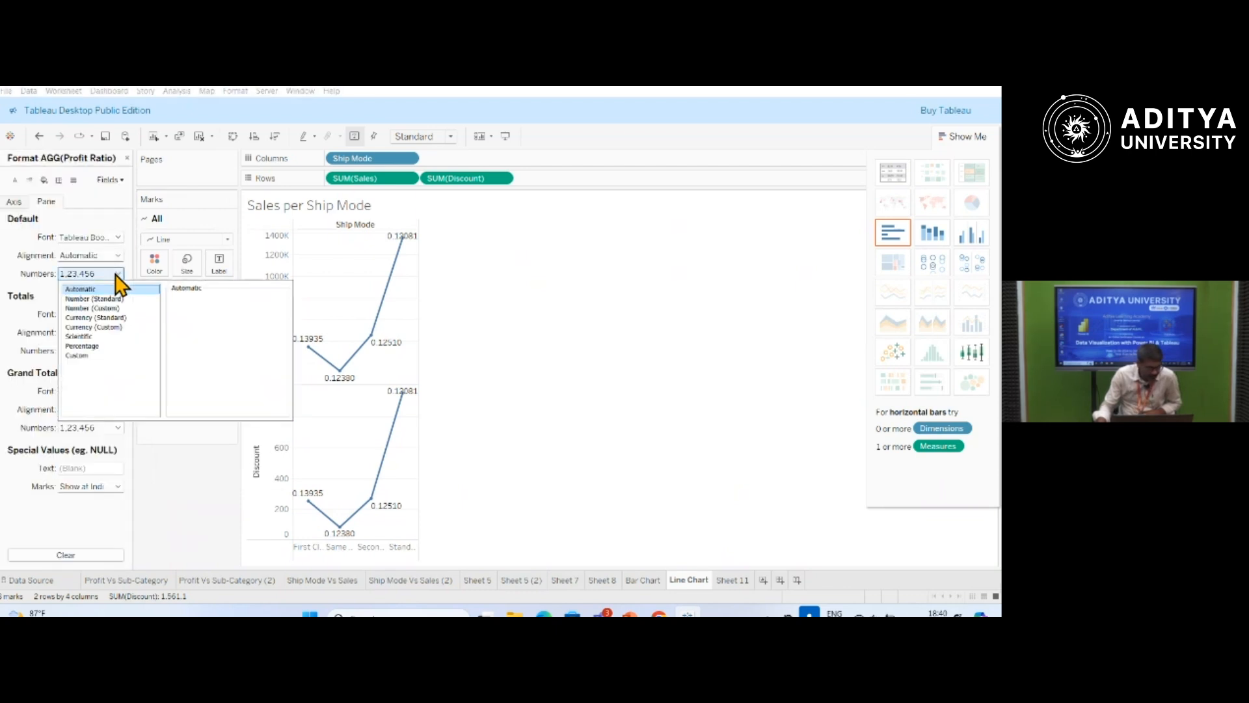
{"action": "left_click", "coordinate": [97, 346]}
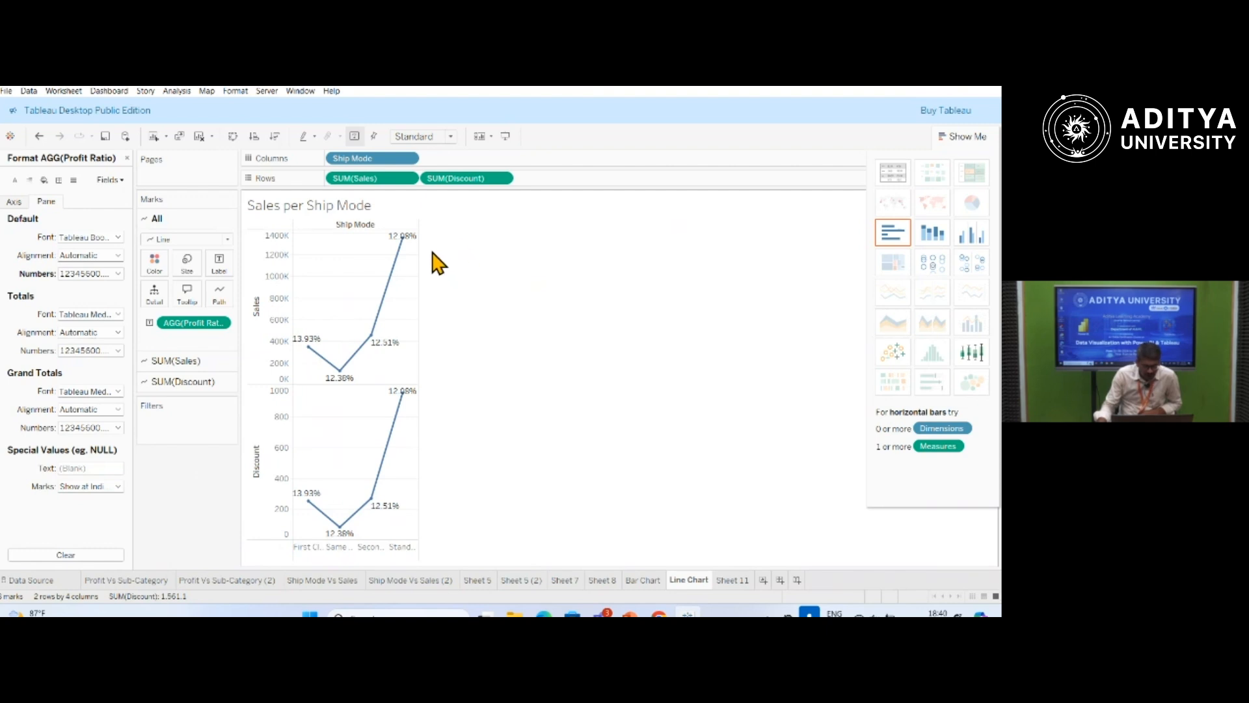
Examine the percentage labels on the lines and review the Profit Ratio number format options without changing them.
{"action": "mouse_move", "coordinate": [404, 242]}
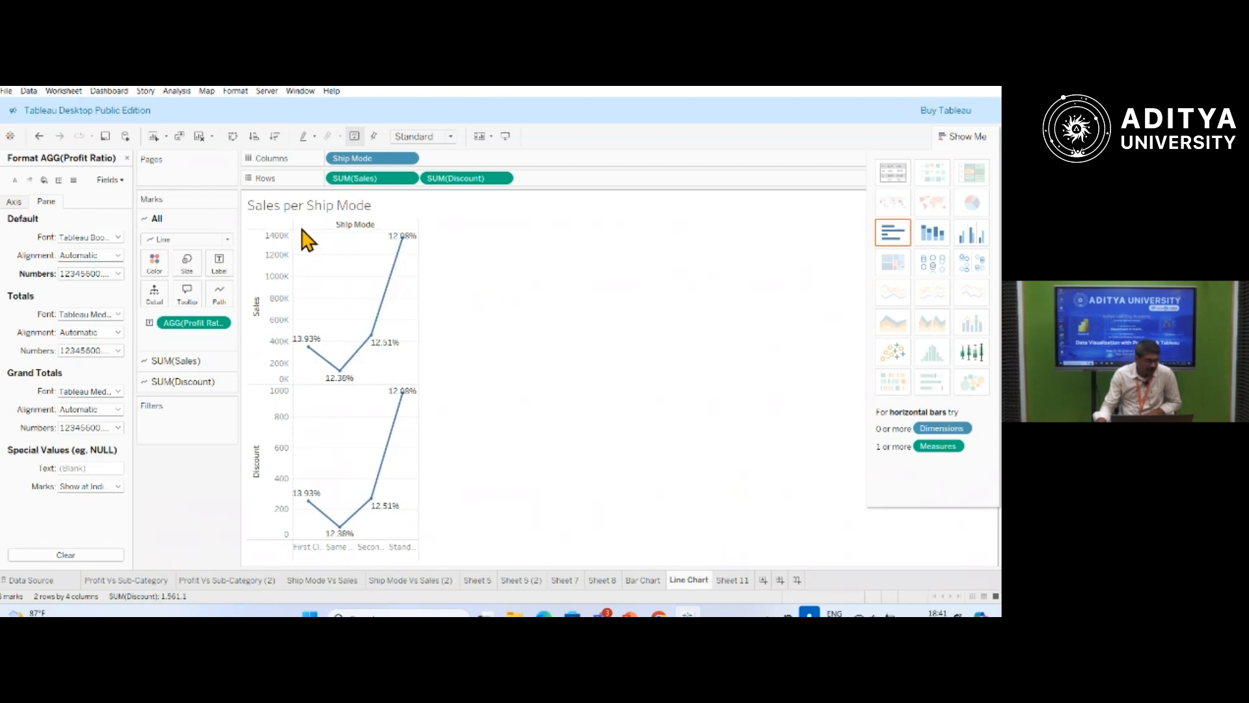
{"action": "mouse_move", "coordinate": [395, 355]}
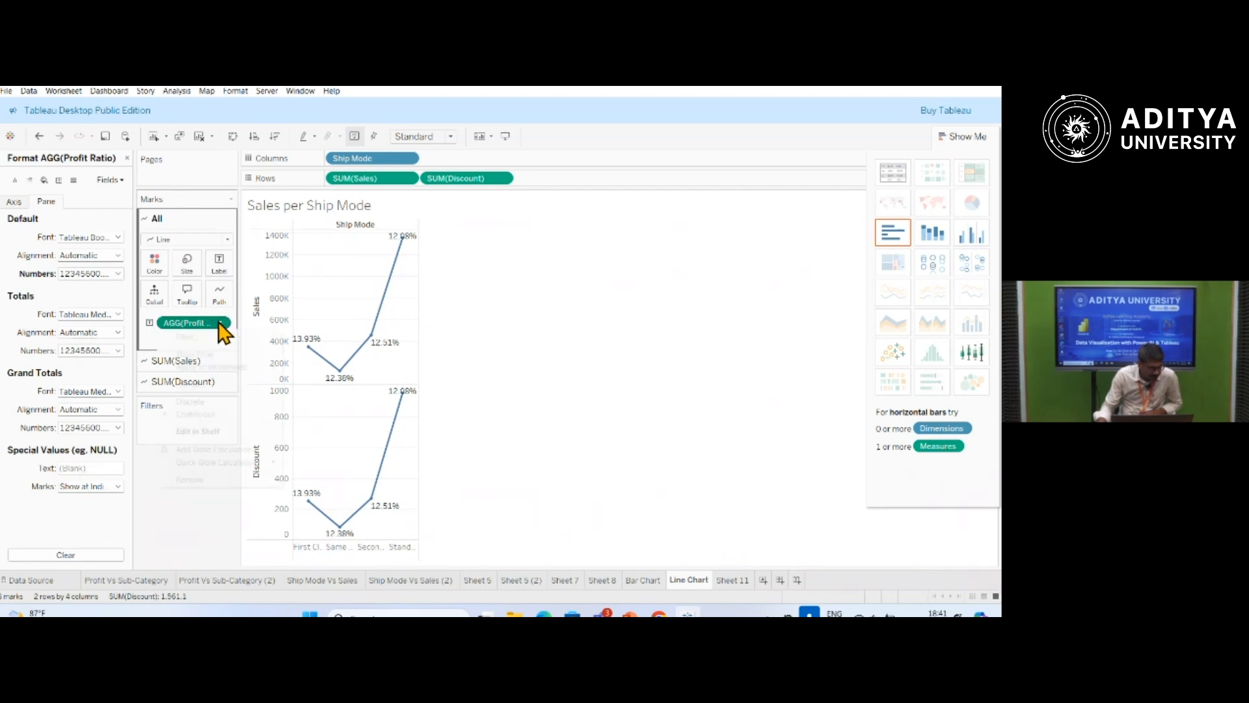
{"action": "left_click", "coordinate": [219, 323]}
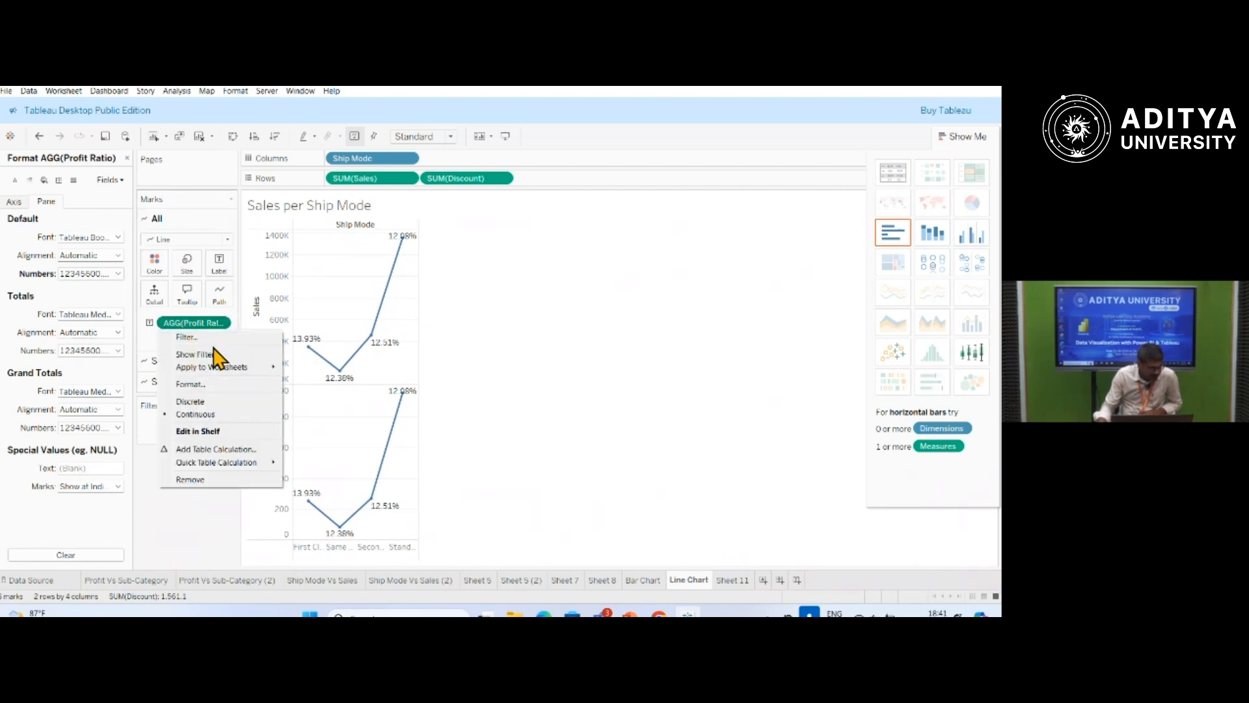
{"action": "left_click", "coordinate": [200, 385]}
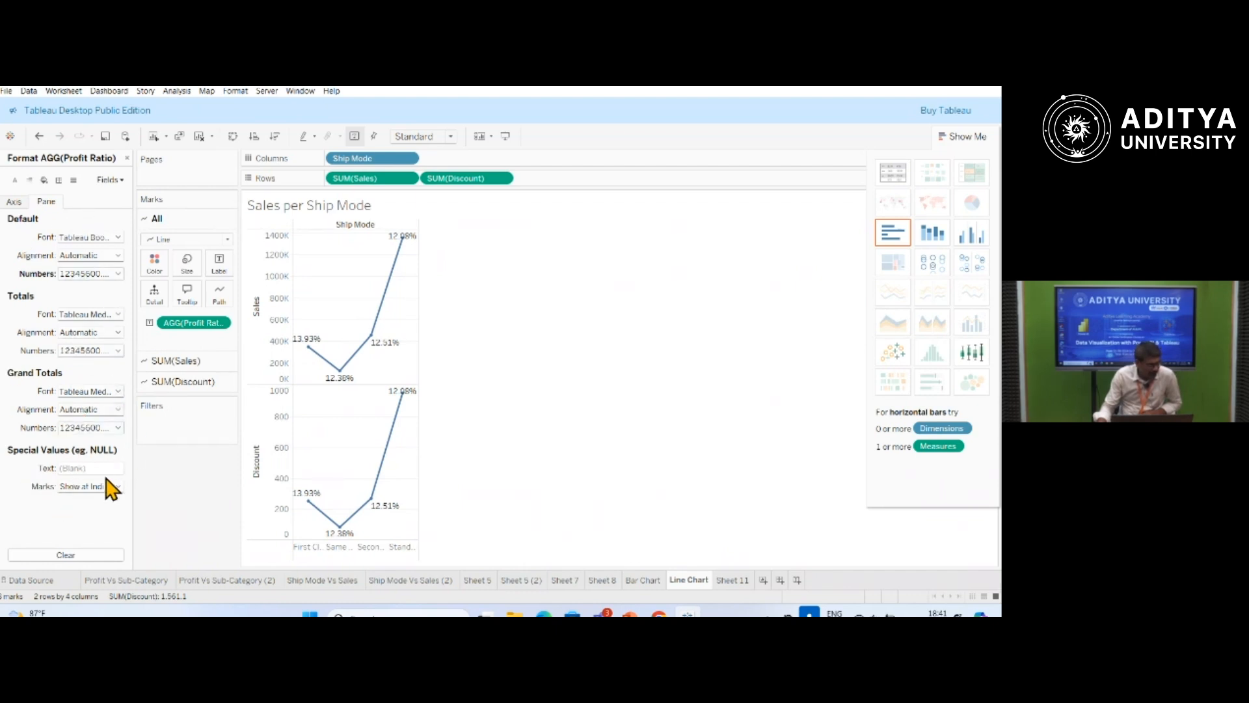
{"action": "left_click", "coordinate": [118, 274]}
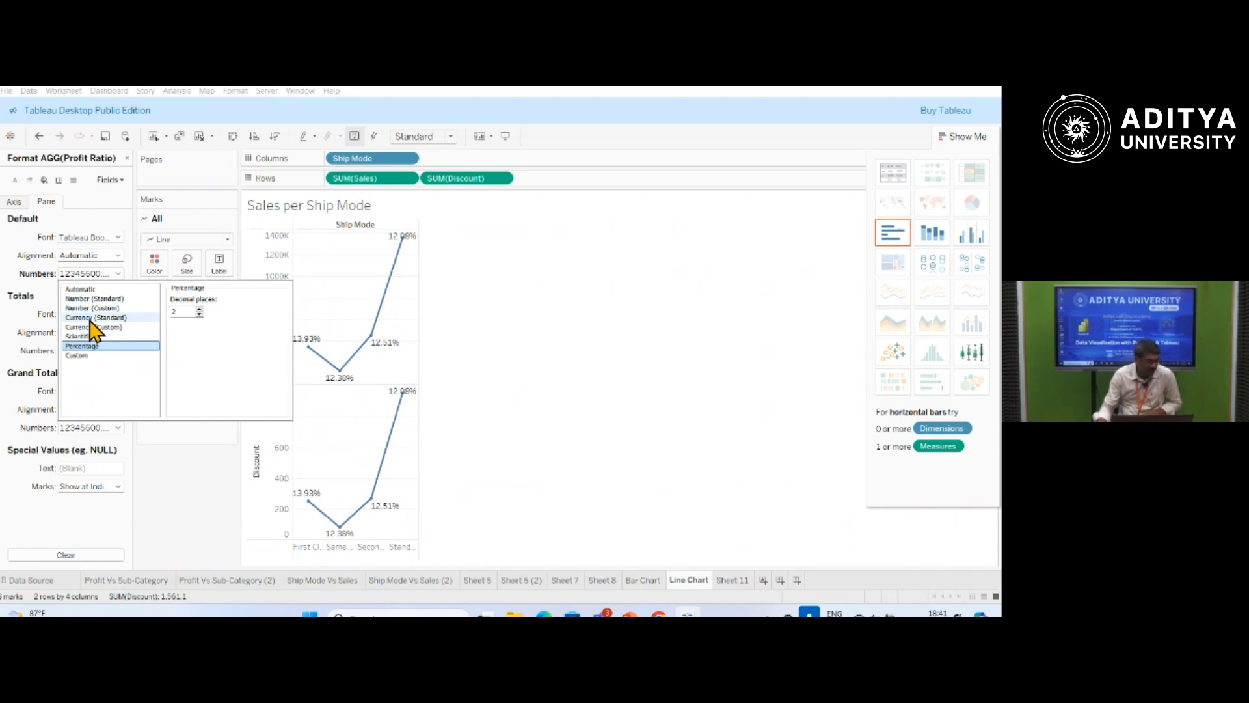
{"action": "left_click", "coordinate": [187, 481]}
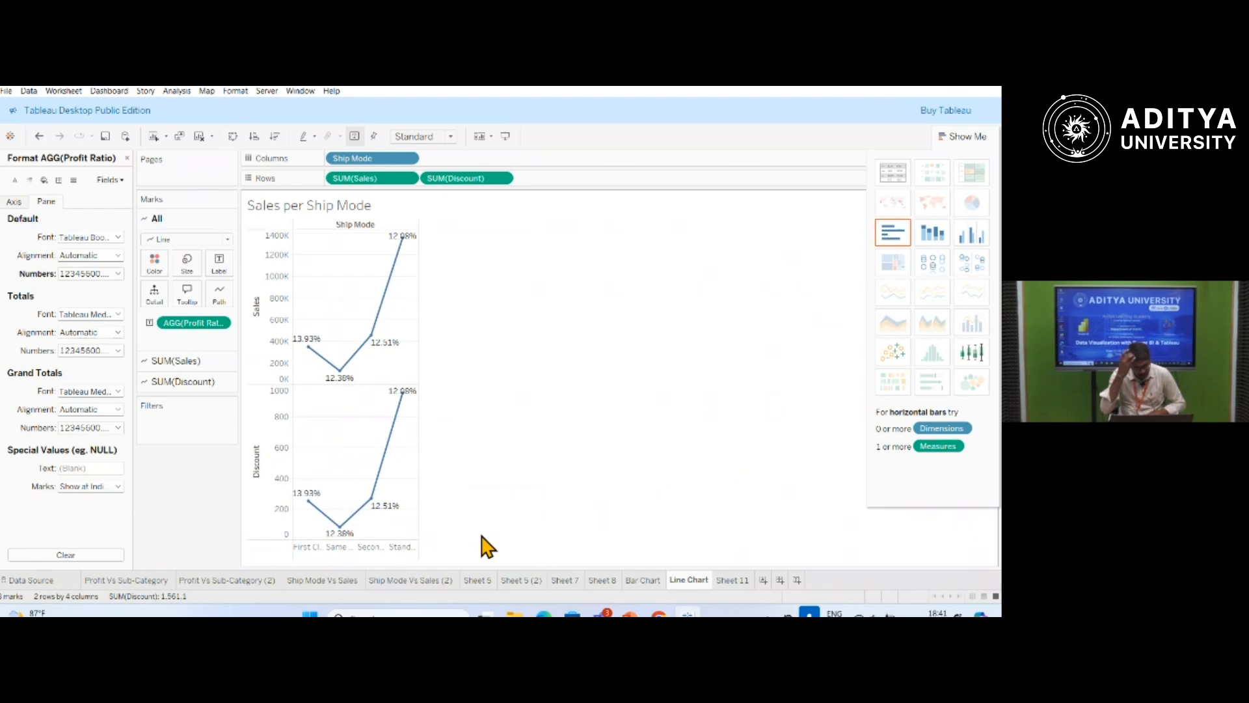
View the segment-coloured bars on the Bar Chart sheet and return to the Line Chart sheet.
{"action": "left_click", "coordinate": [642, 580]}
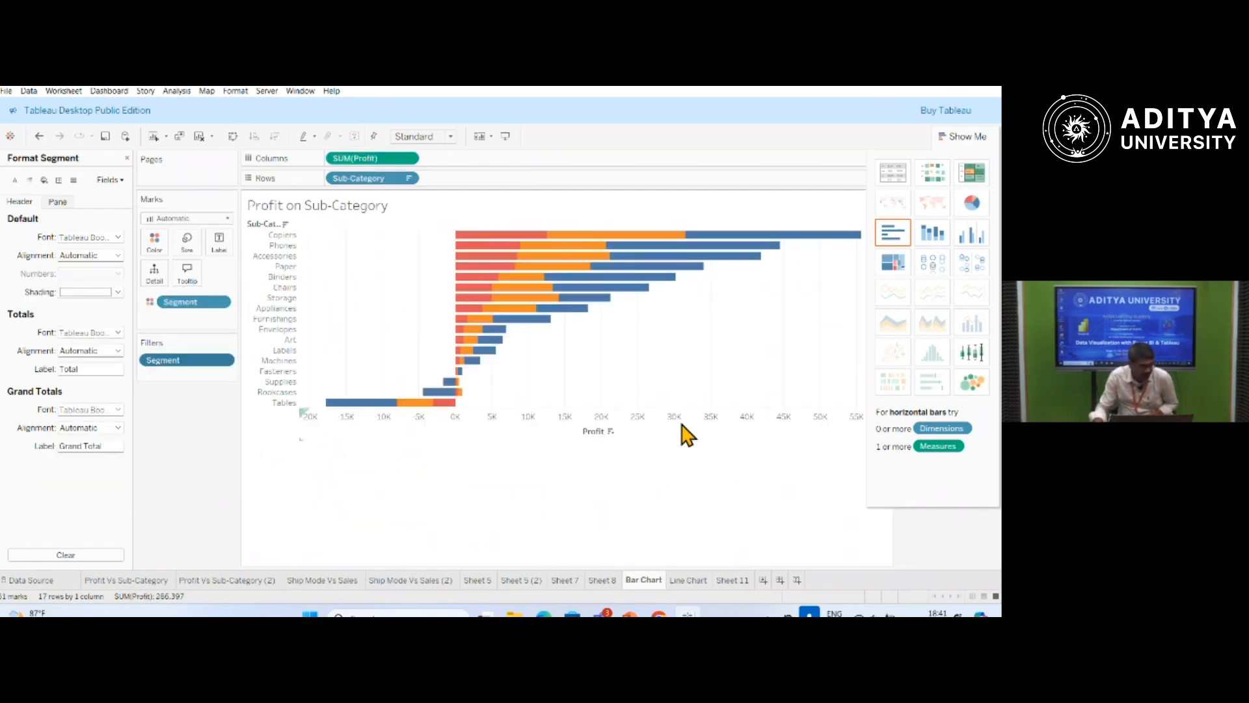
{"action": "mouse_move", "coordinate": [758, 266]}
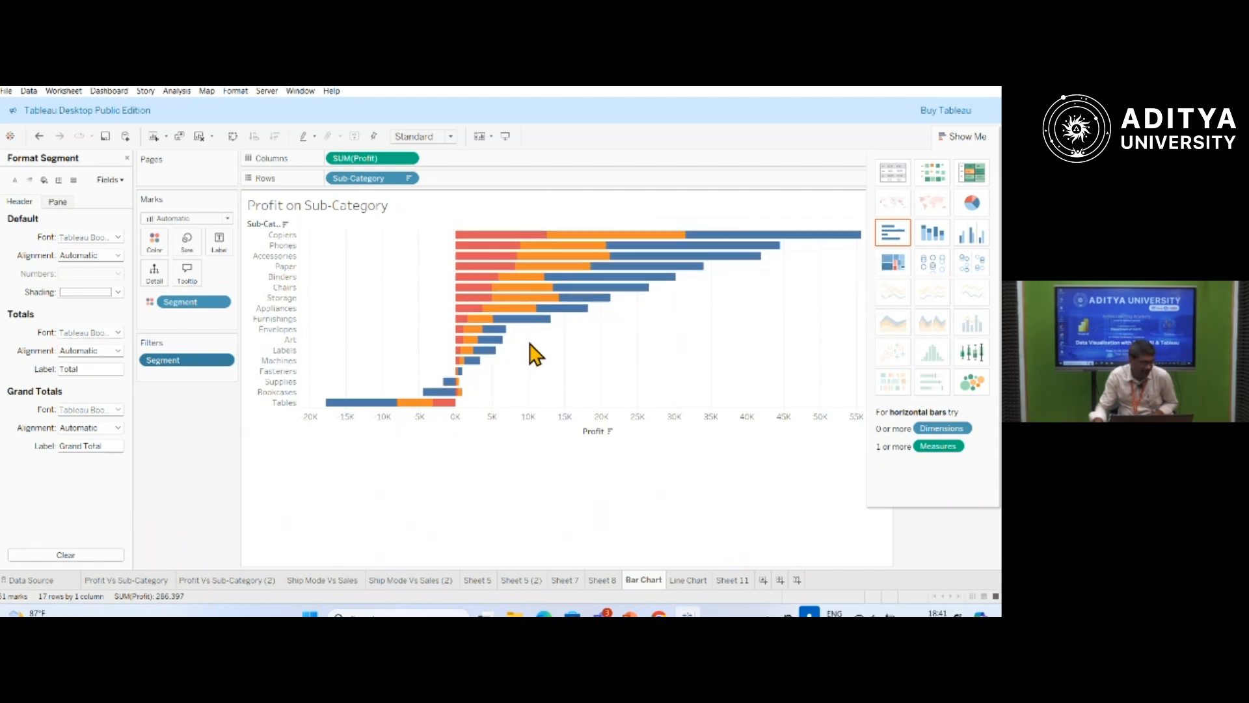
{"action": "left_click", "coordinate": [688, 580]}
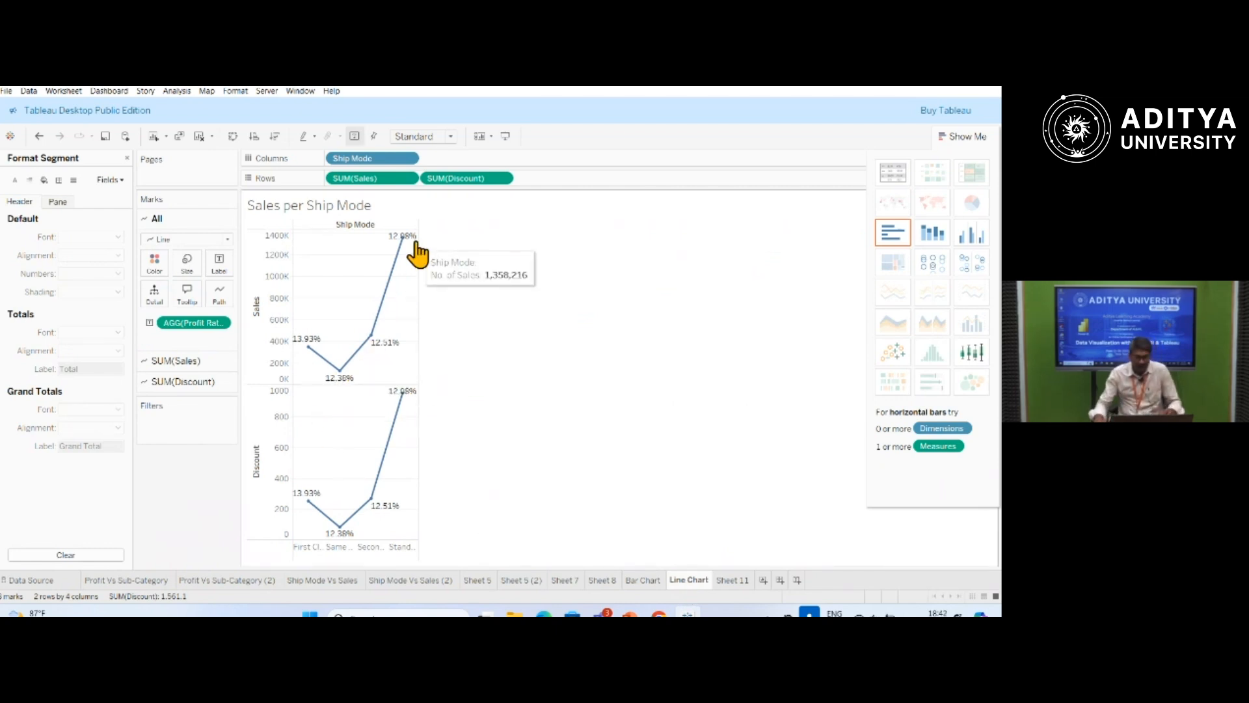
Open Sheet 11 and set its chart title to "Region wise Profit".
{"action": "left_click", "coordinate": [734, 581]}
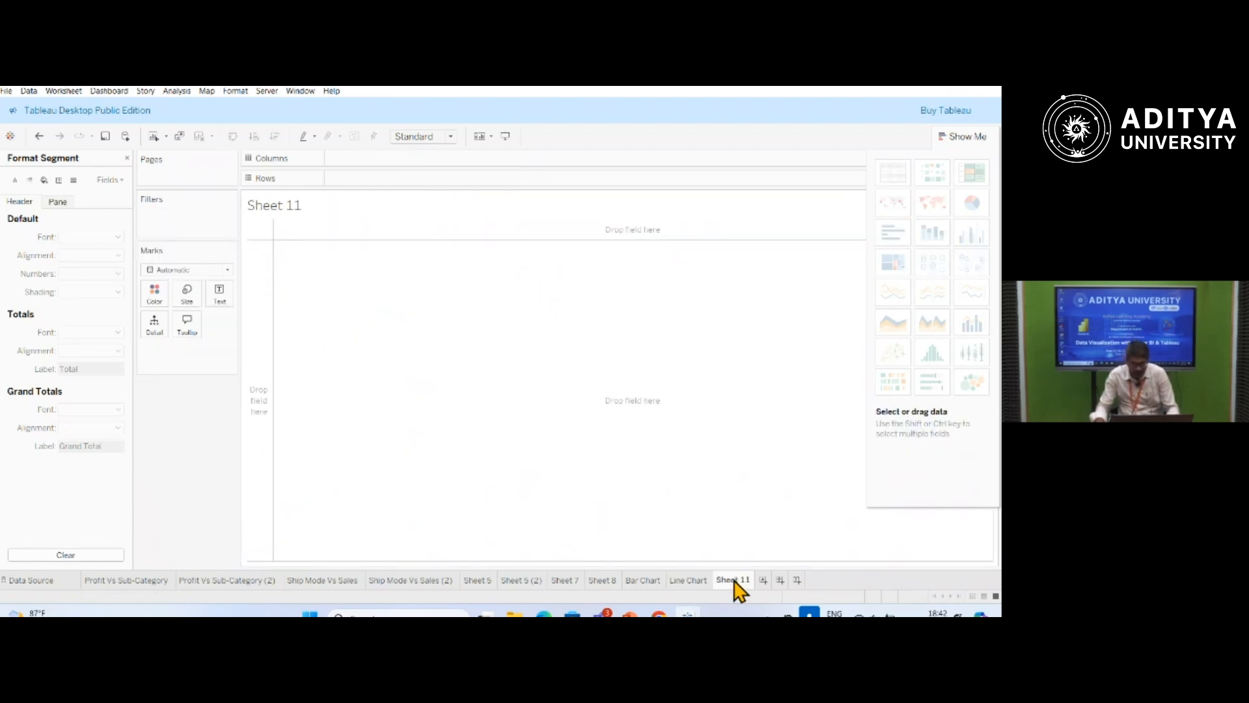
{"action": "double_click", "coordinate": [733, 581]}
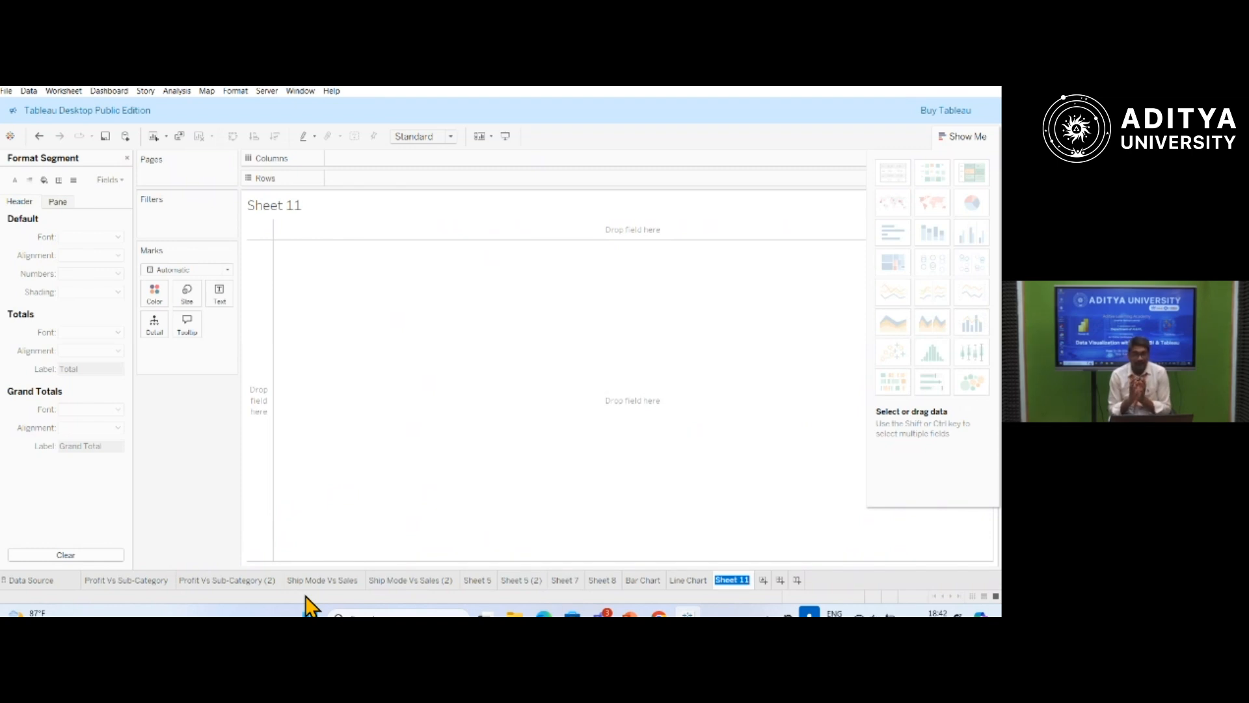
{"action": "double_click", "coordinate": [300, 205]}
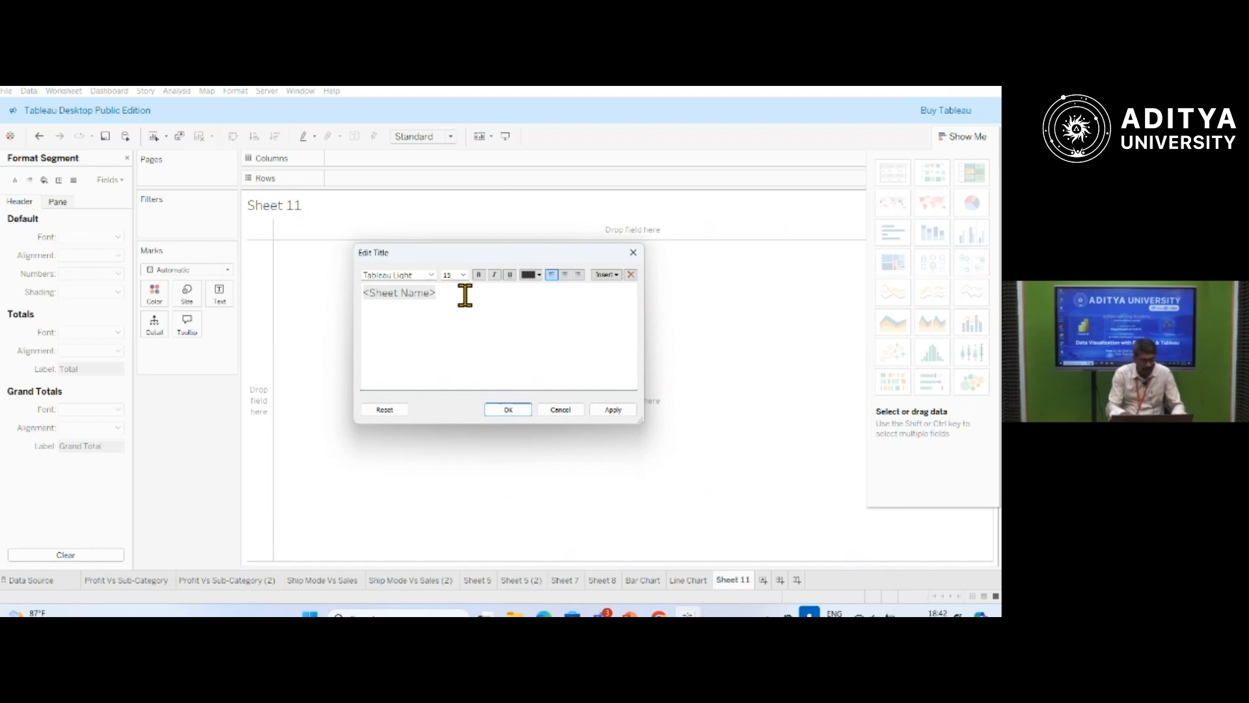
{"action": "type", "text": "Region "}
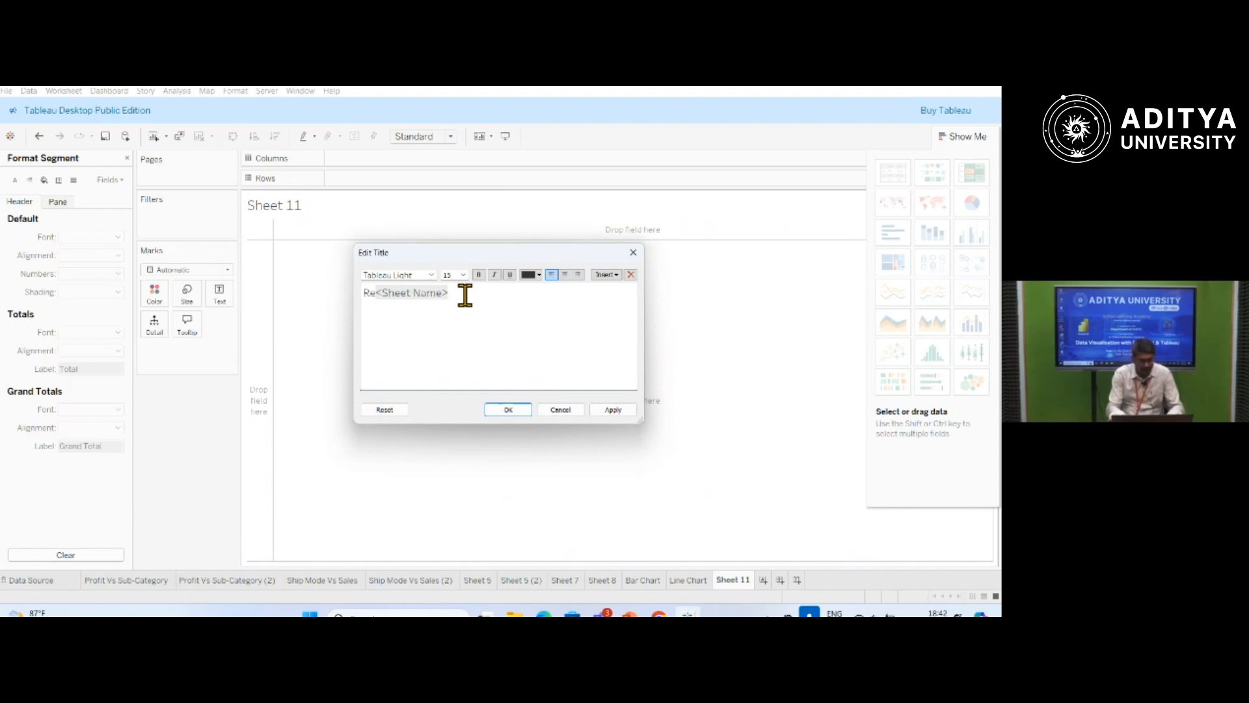
{"action": "type", "text": "wise Pro"}
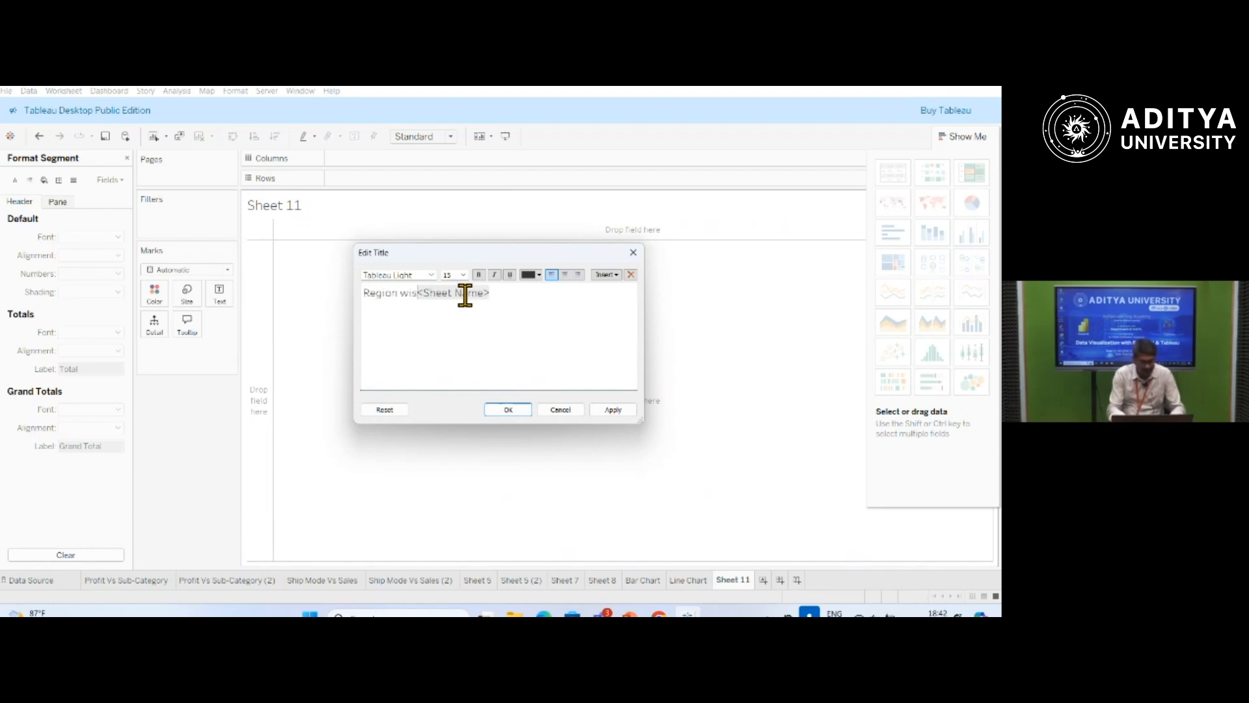
{"action": "type", "text": "fit"}
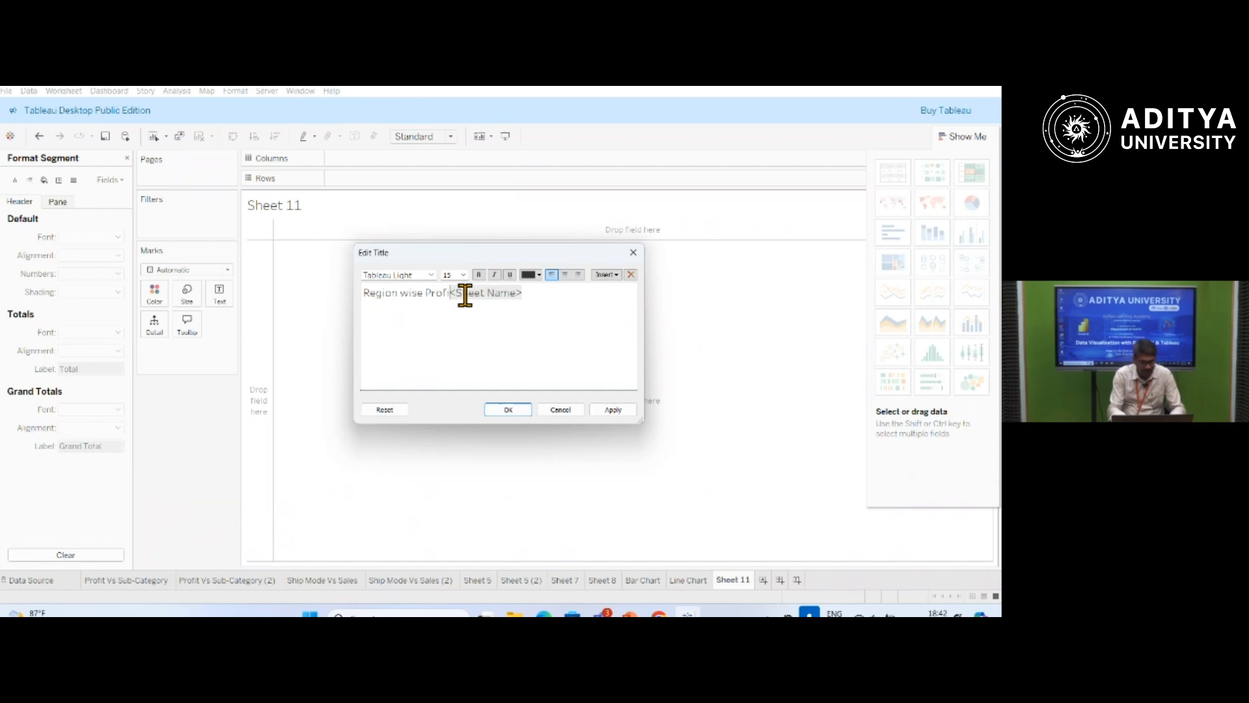
{"action": "key", "text": "Delete"}
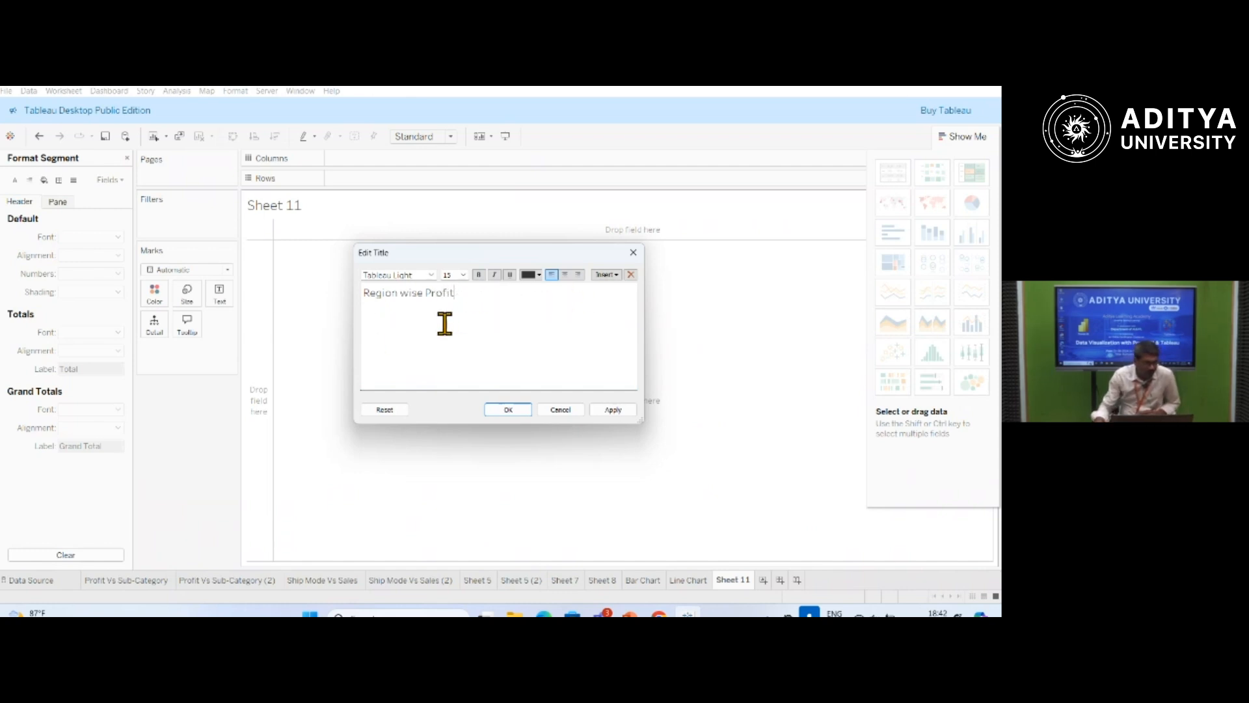
{"action": "left_click", "coordinate": [616, 410]}
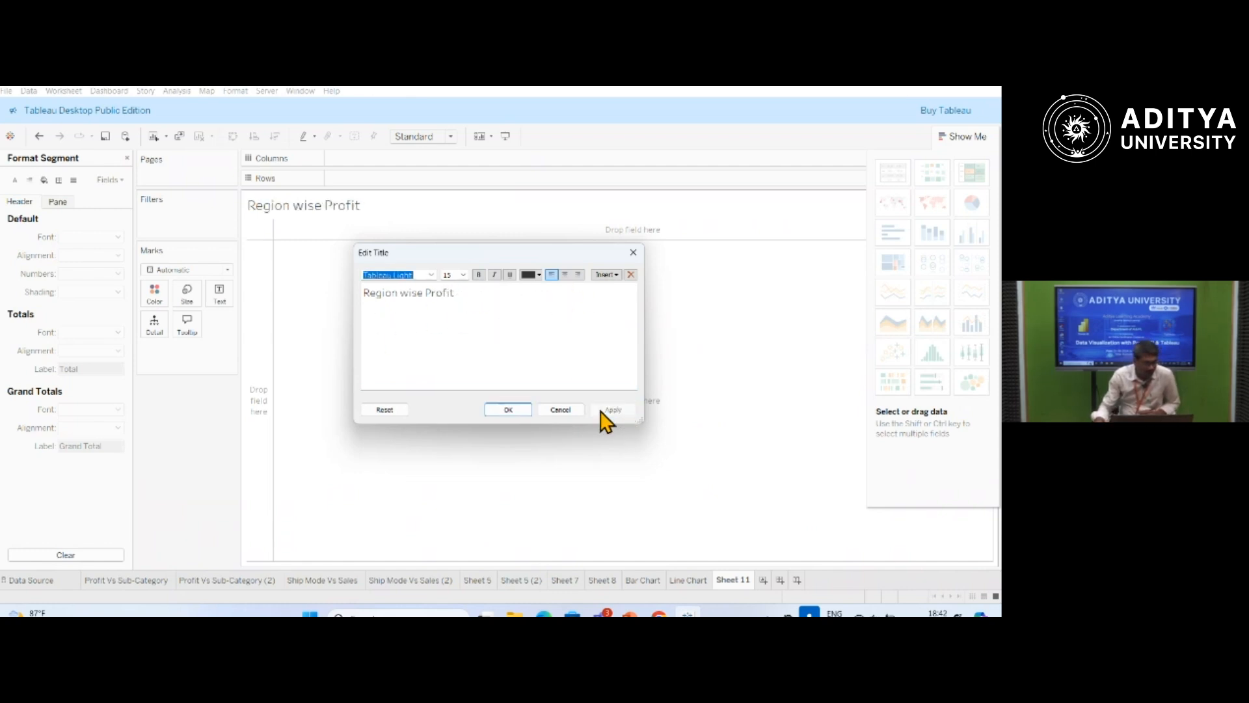
{"action": "left_click", "coordinate": [514, 410]}
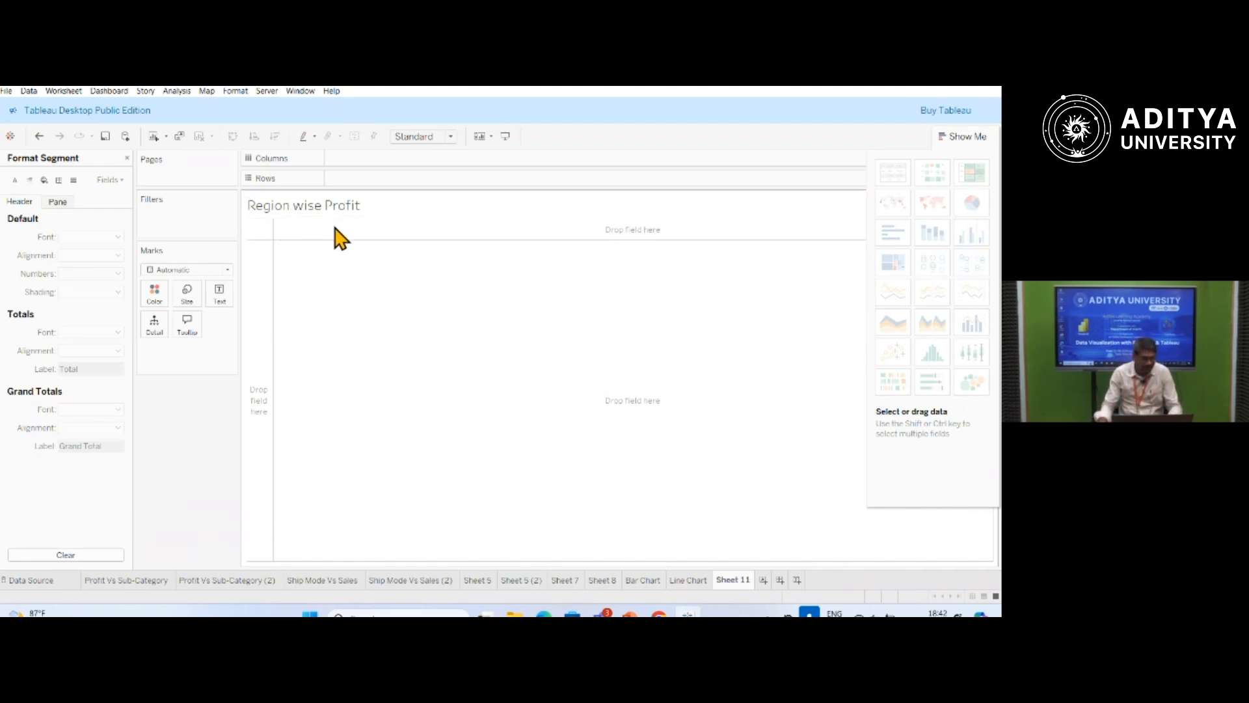
Close the formatting options and plot Profit per Region, with Region on Columns and Profit on Rows.
{"action": "left_click", "coordinate": [127, 158]}
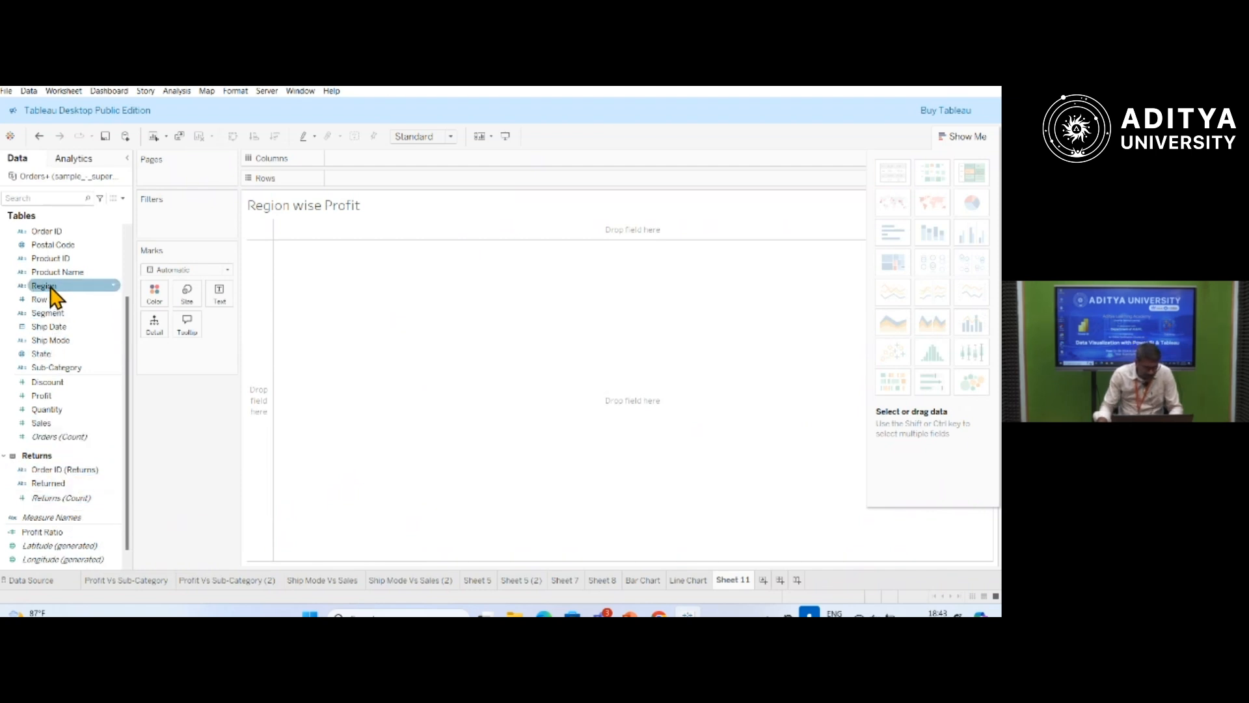
{"action": "left_click_drag", "start_coordinate": [52, 292], "coordinate": [509, 237]}
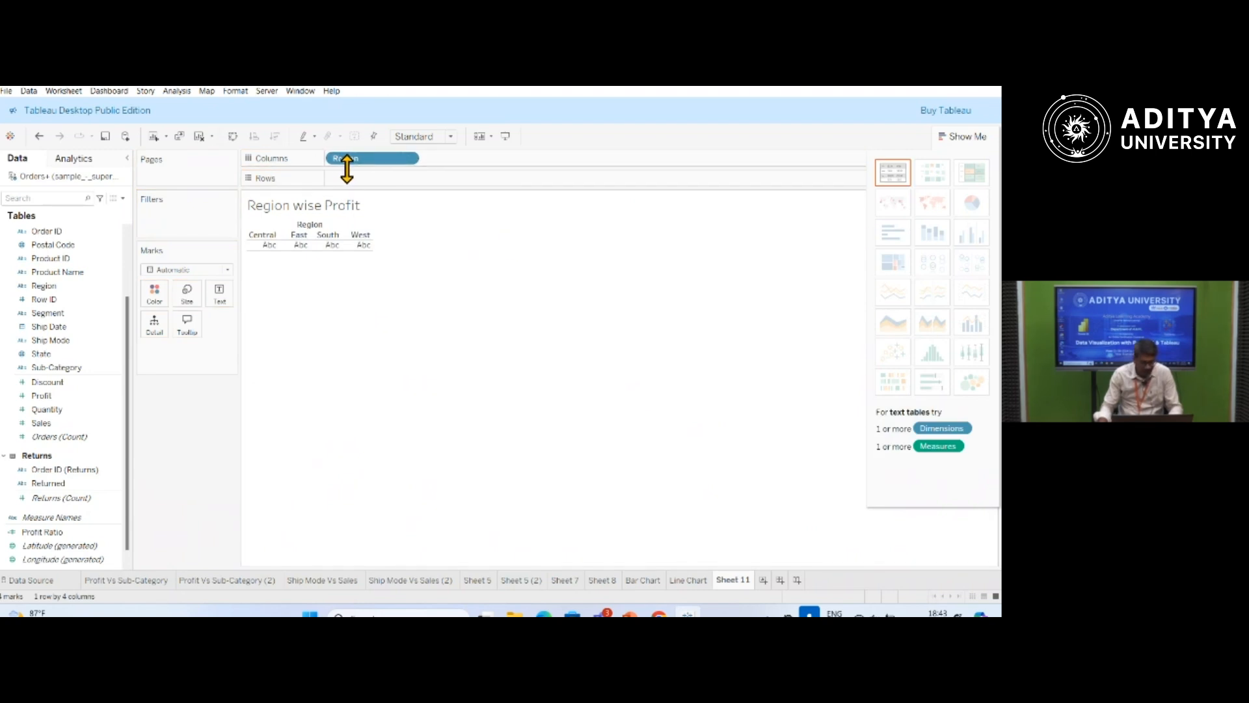
{"action": "left_click", "coordinate": [33, 558]}
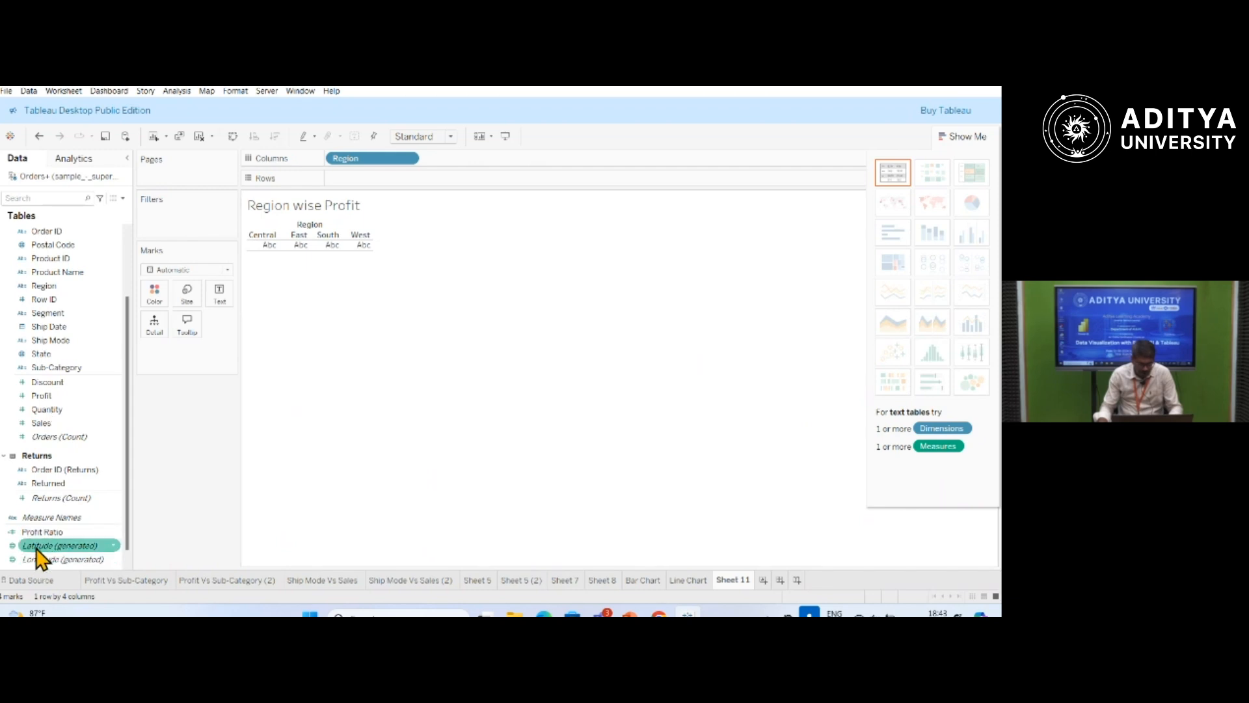
{"action": "mouse_move", "coordinate": [40, 396]}
{"action": "left_mouse_down"}
{"action": "mouse_move", "coordinate": [326, 266]}
{"action": "mouse_move", "coordinate": [356, 184]}
{"action": "left_mouse_up"}
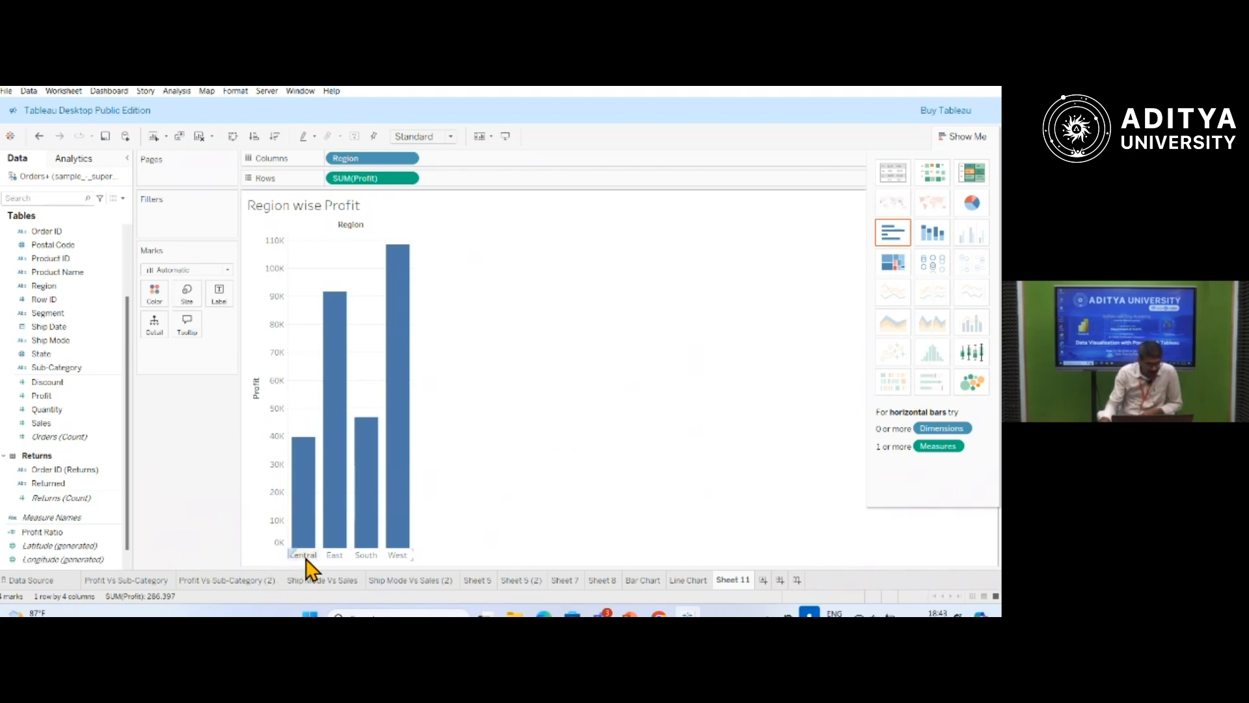
Convert the bars into a single pie chart with slices coloured by Region and sized by Profit.
{"action": "mouse_move", "coordinate": [339, 541]}
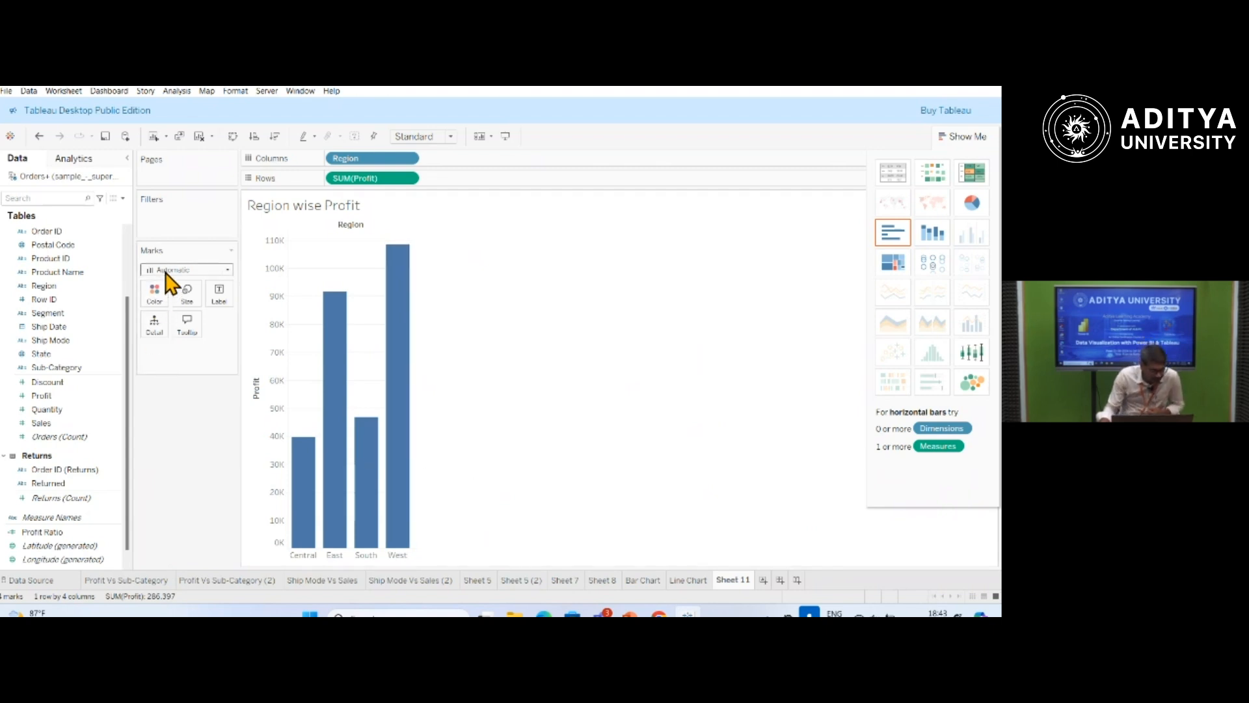
{"action": "left_click", "coordinate": [229, 269]}
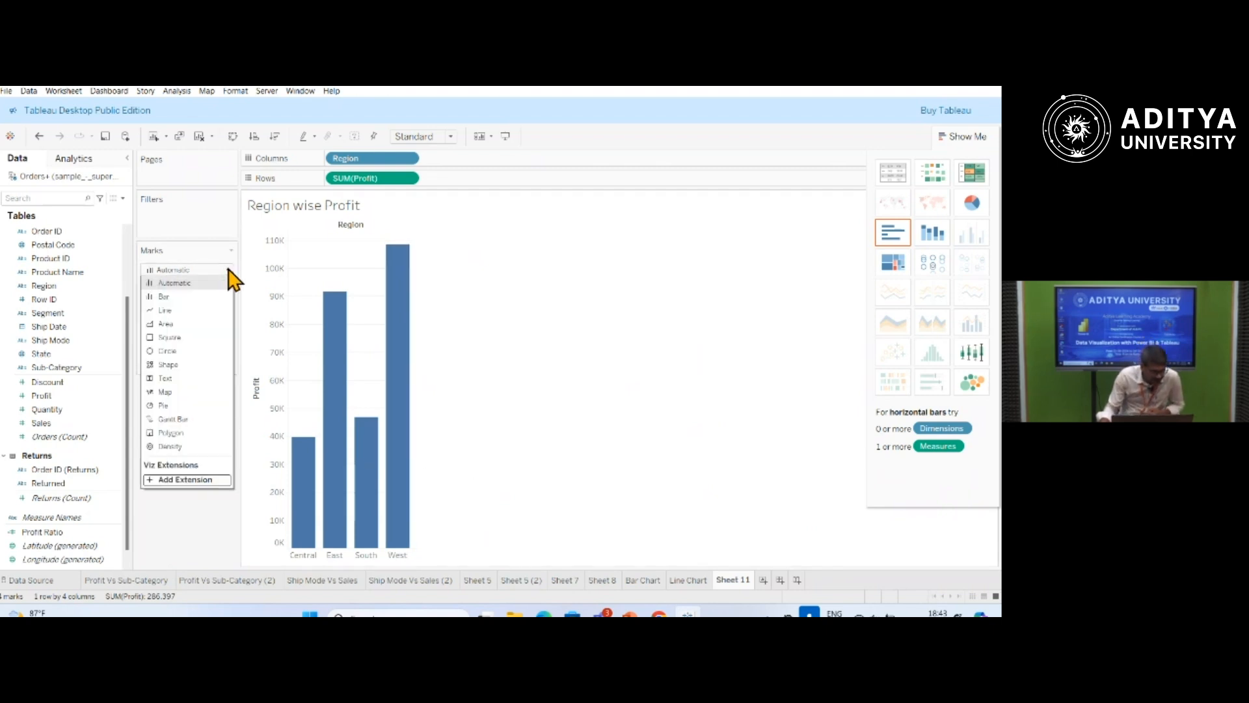
{"action": "left_click", "coordinate": [162, 405]}
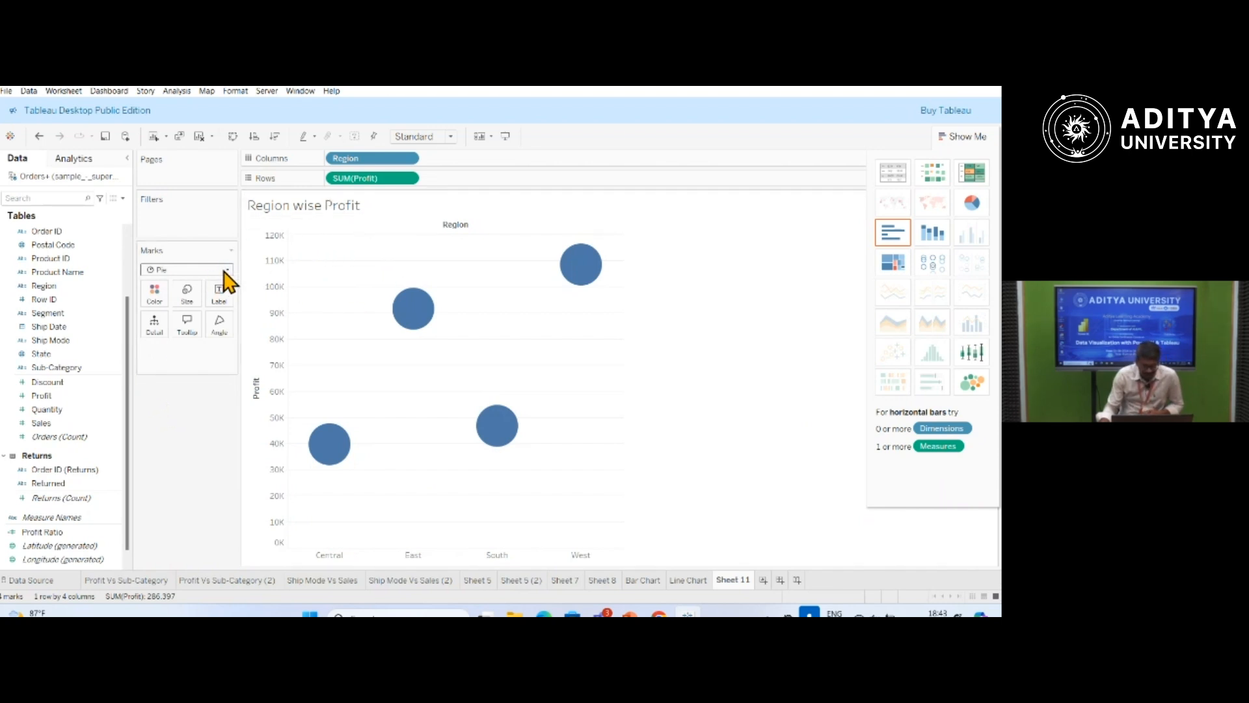
{"action": "left_click", "coordinate": [409, 178]}
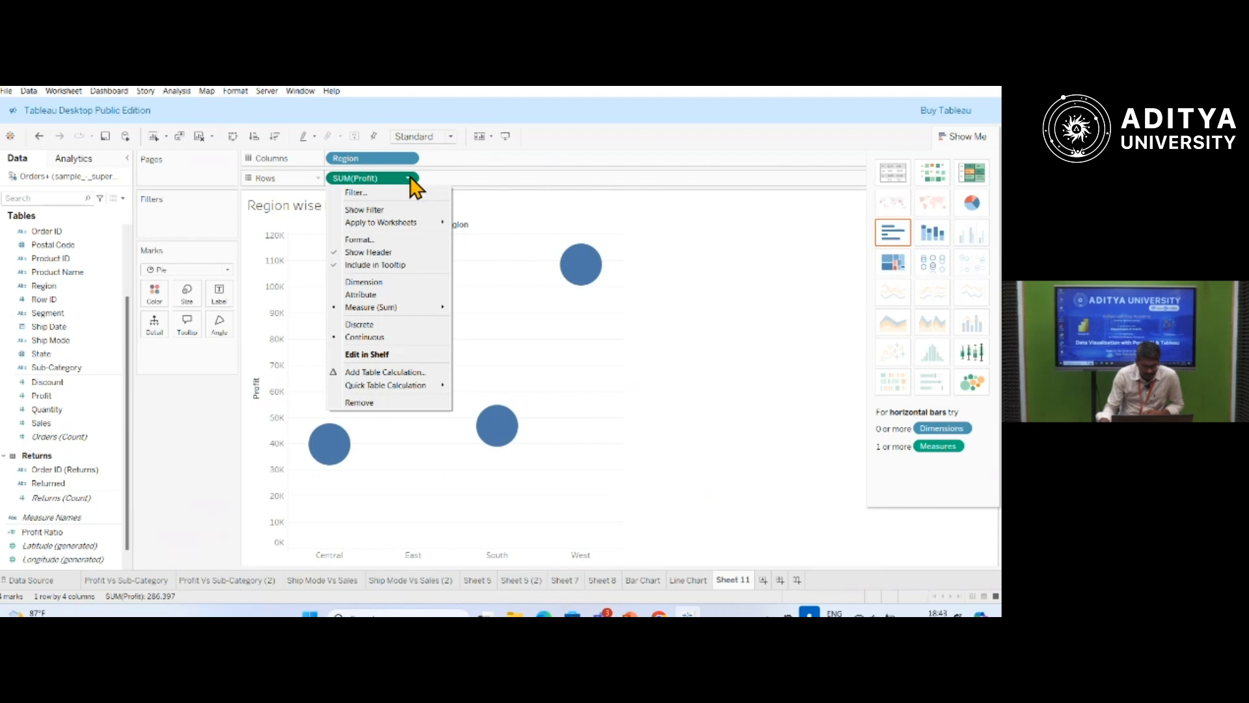
{"action": "left_click", "coordinate": [772, 332]}
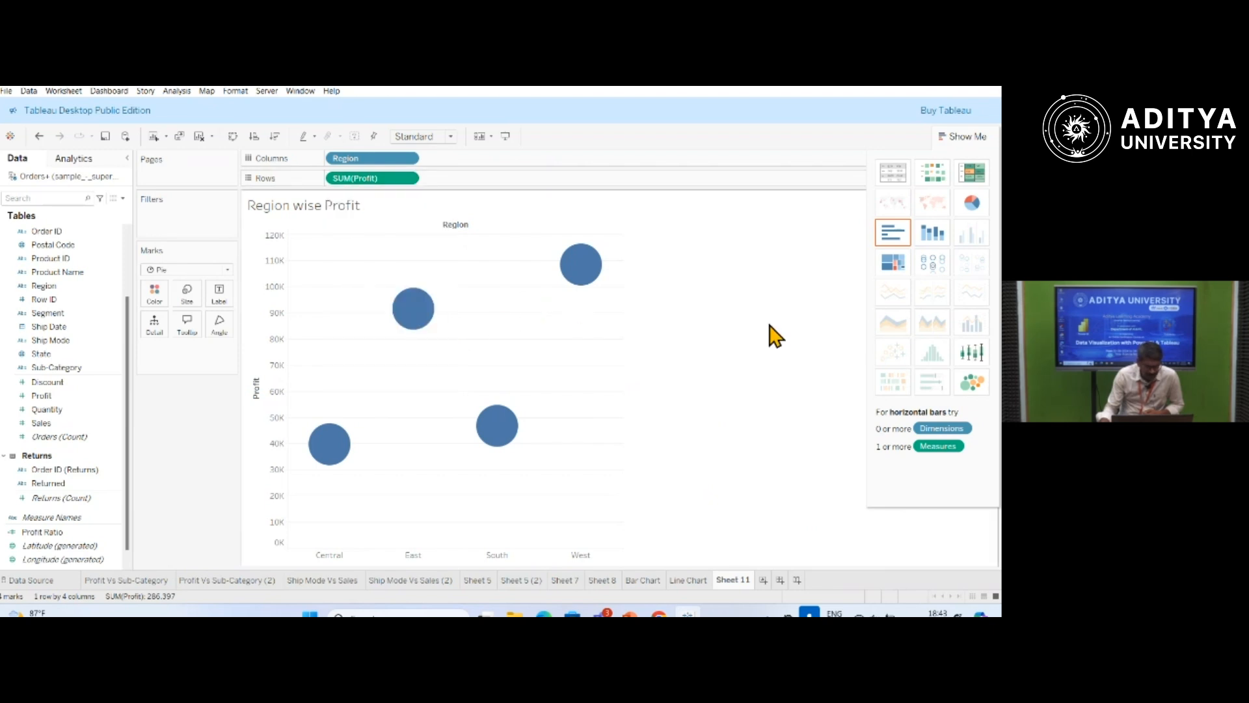
{"action": "left_click", "coordinate": [230, 273]}
{"action": "left_click", "coordinate": [182, 413]}
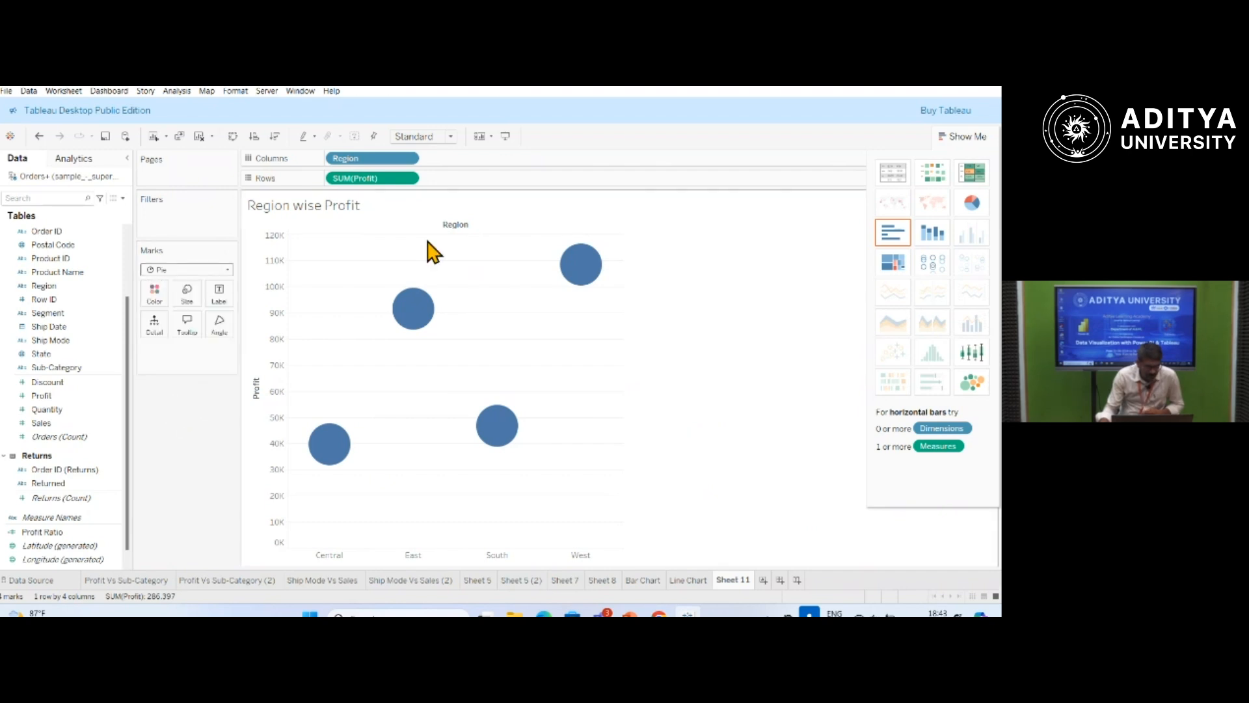
{"action": "left_click", "coordinate": [972, 204]}
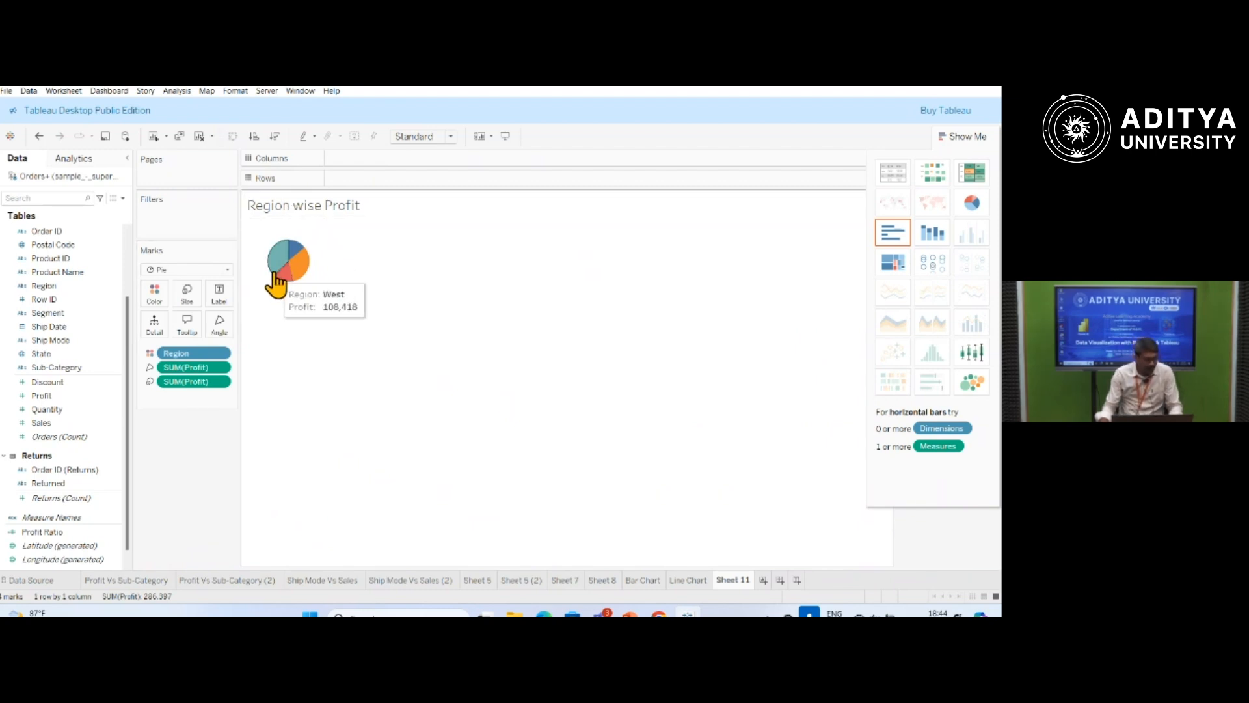
Fit the pie chart to Entire View and label its slices with Region.
{"action": "mouse_move", "coordinate": [309, 271]}
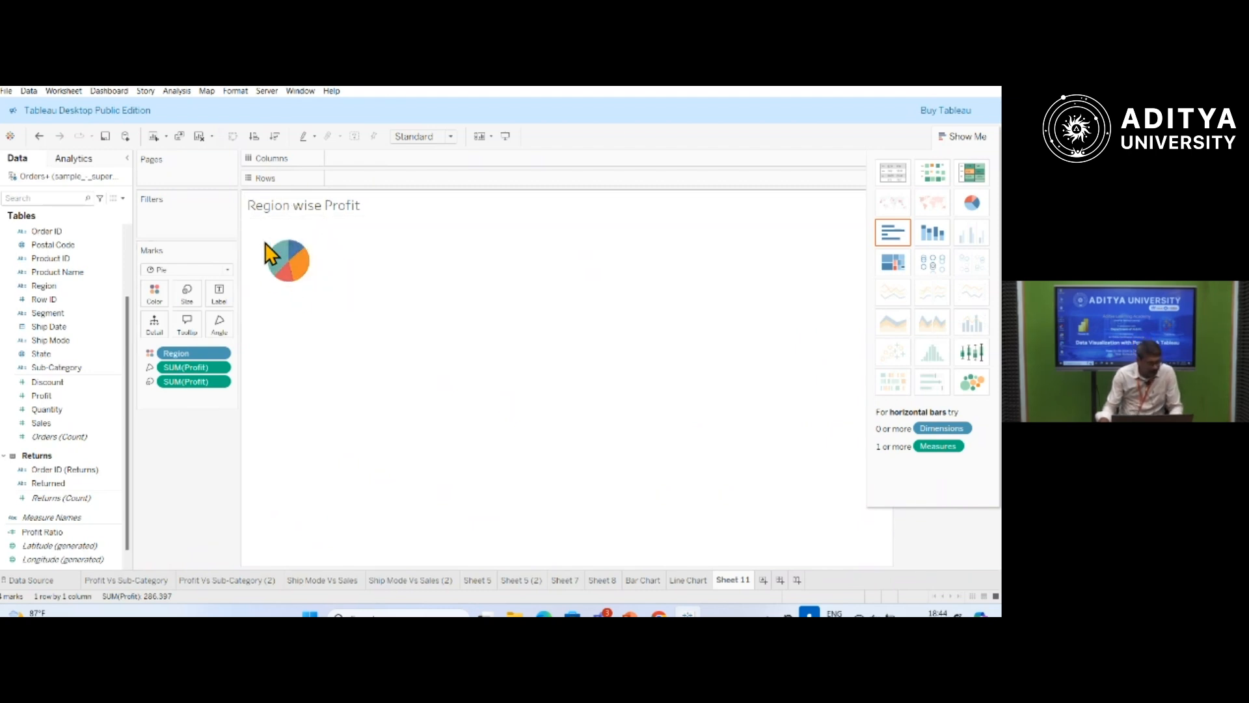
{"action": "left_click", "coordinate": [450, 137]}
{"action": "left_click", "coordinate": [427, 185]}
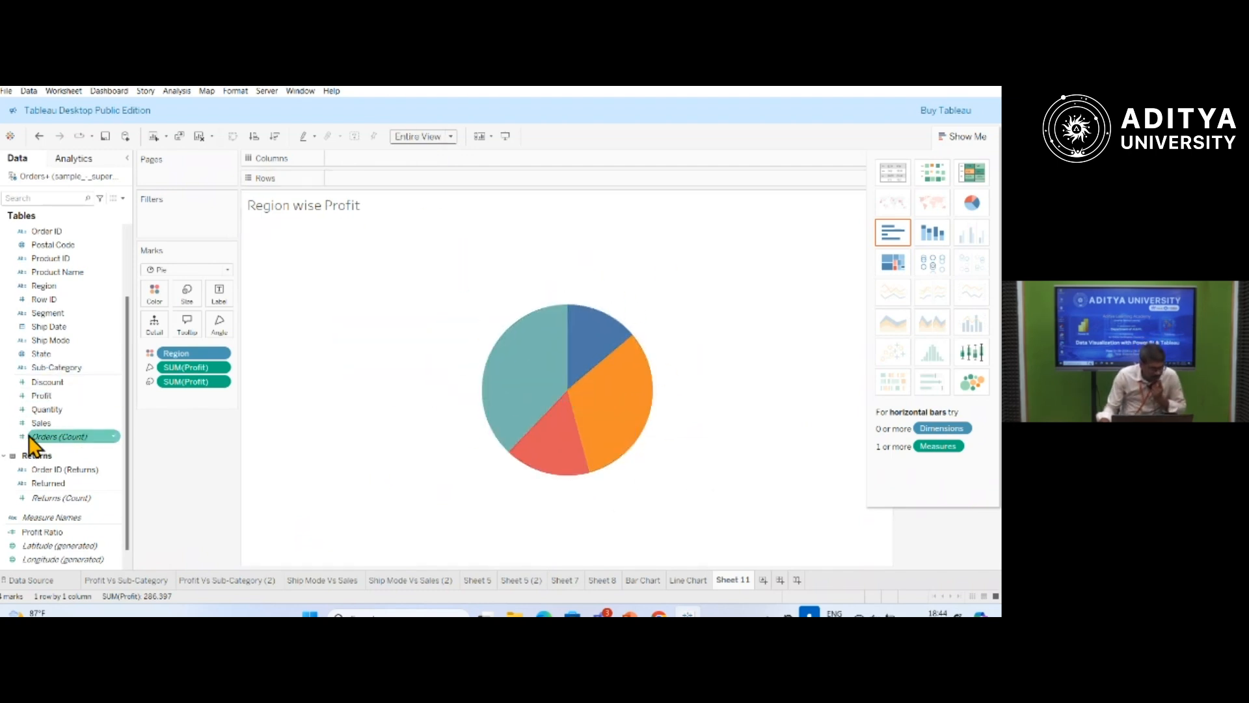
{"action": "left_click_drag", "start_coordinate": [45, 286], "coordinate": [219, 301]}
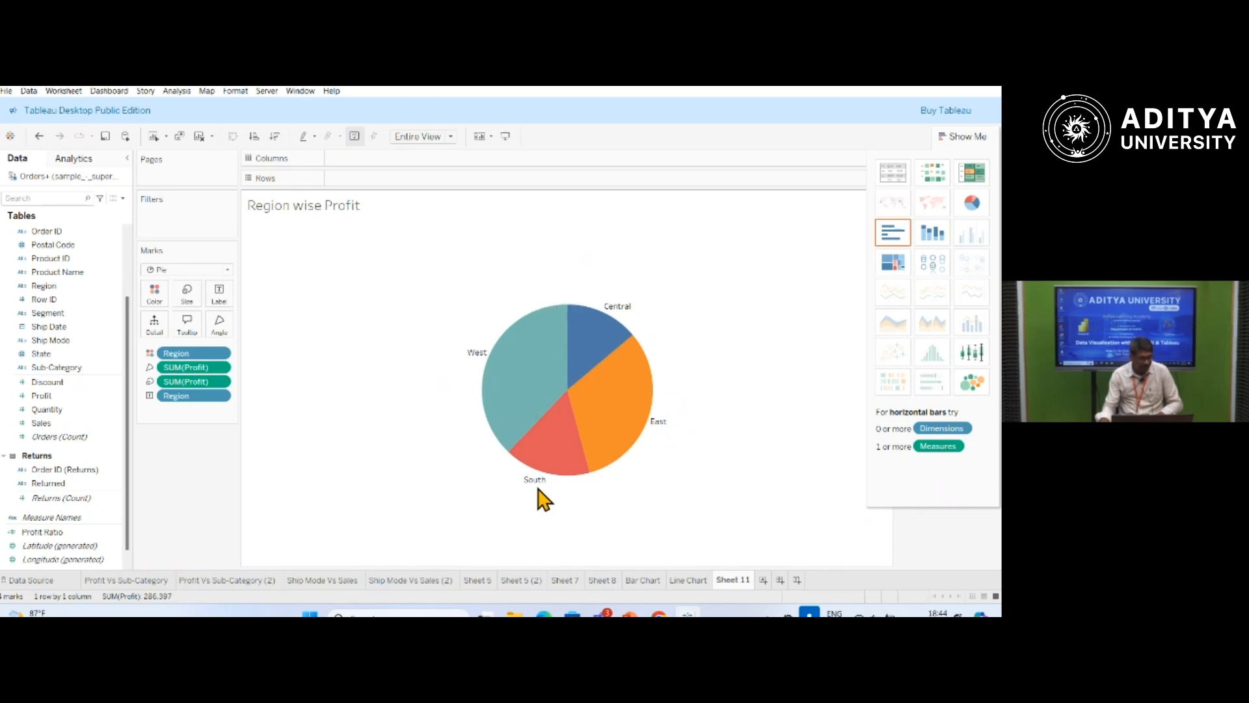
{"action": "mouse_move", "coordinate": [477, 353]}
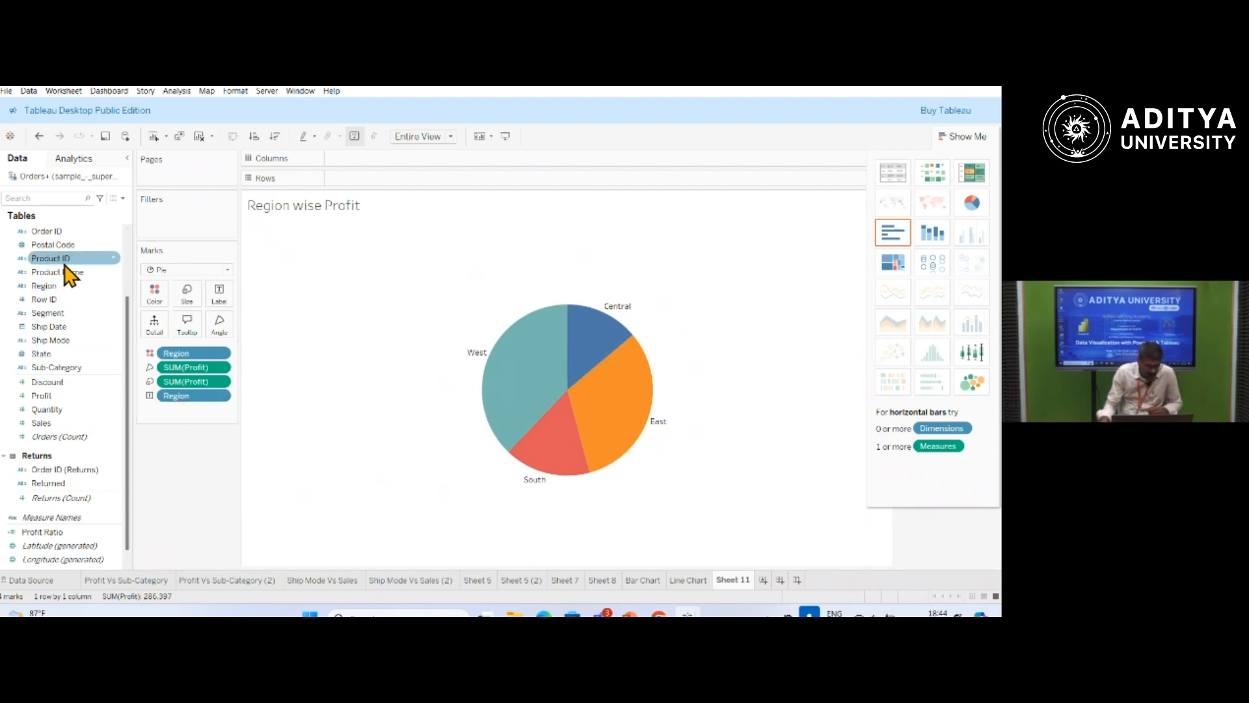
Assign Region to the slice colours again and Profit to the pie size.
{"action": "left_click_drag", "start_coordinate": [55, 287], "coordinate": [160, 292]}
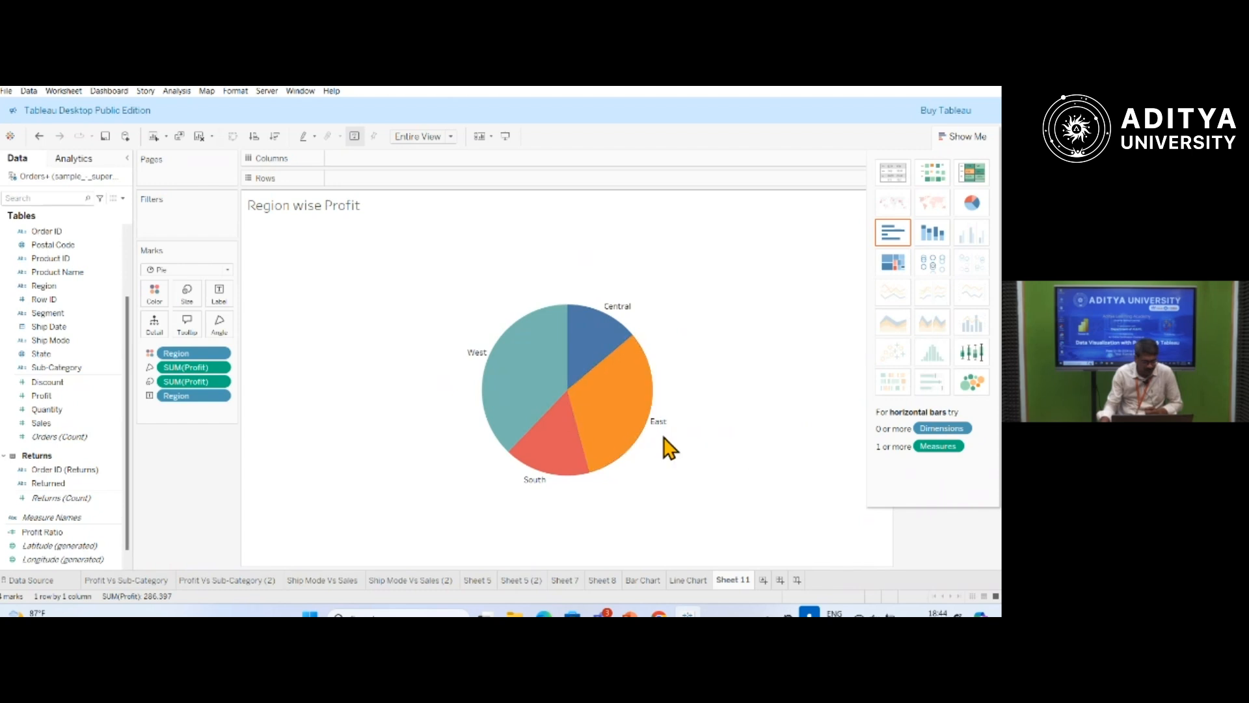
{"action": "mouse_move", "coordinate": [581, 445]}
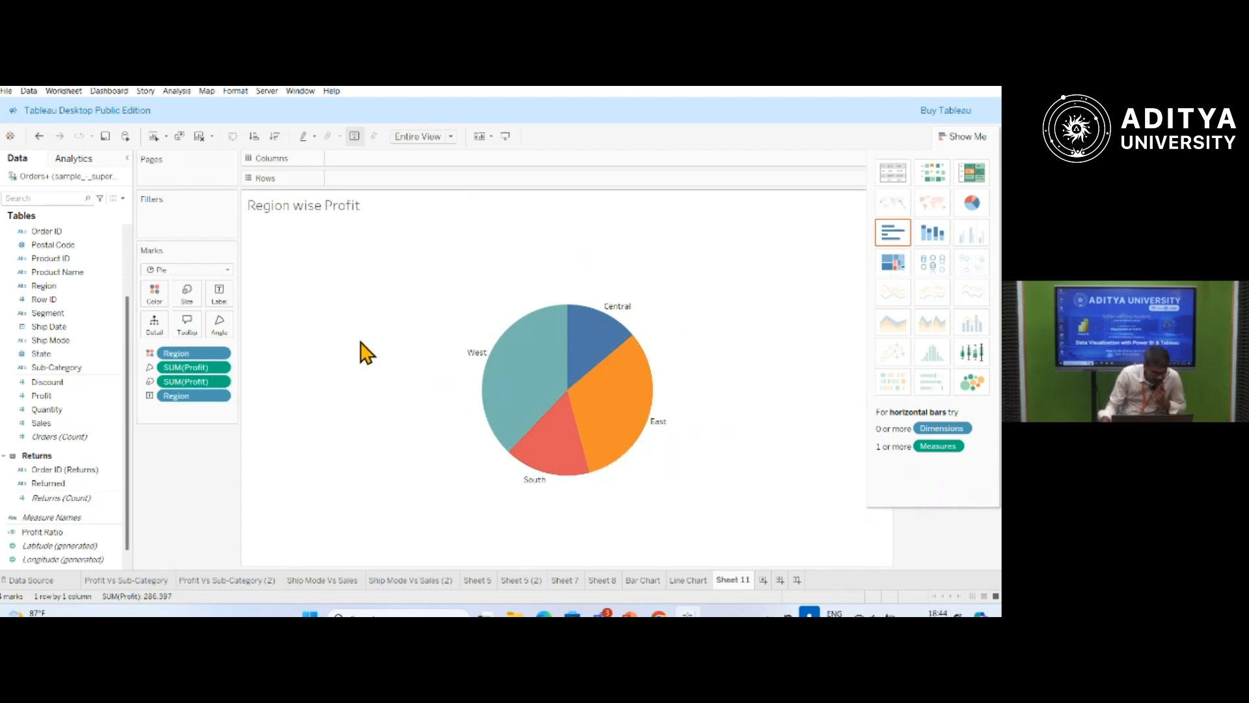
{"action": "left_click", "coordinate": [44, 397]}
{"action": "left_click_drag", "start_coordinate": [45, 398], "coordinate": [190, 302]}
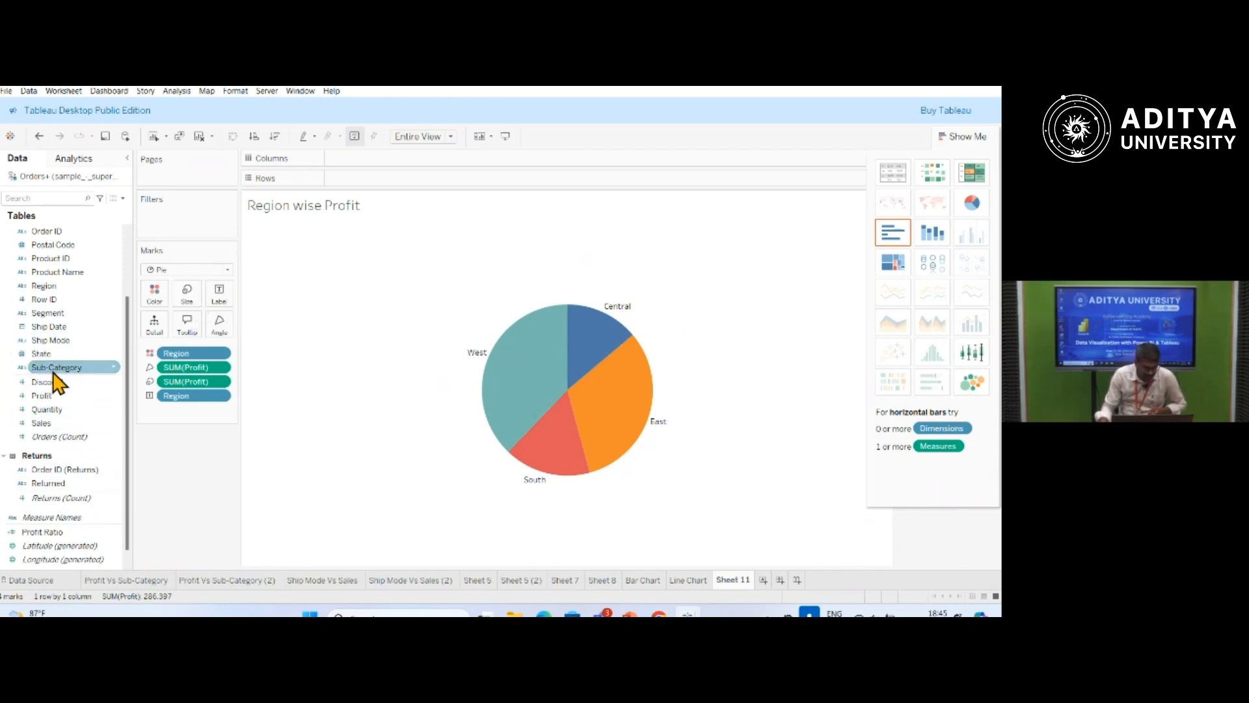
Colour the pie slices by Sub-Category and add Sub-Category to their labels.
{"action": "left_click_drag", "start_coordinate": [54, 372], "coordinate": [156, 298]}
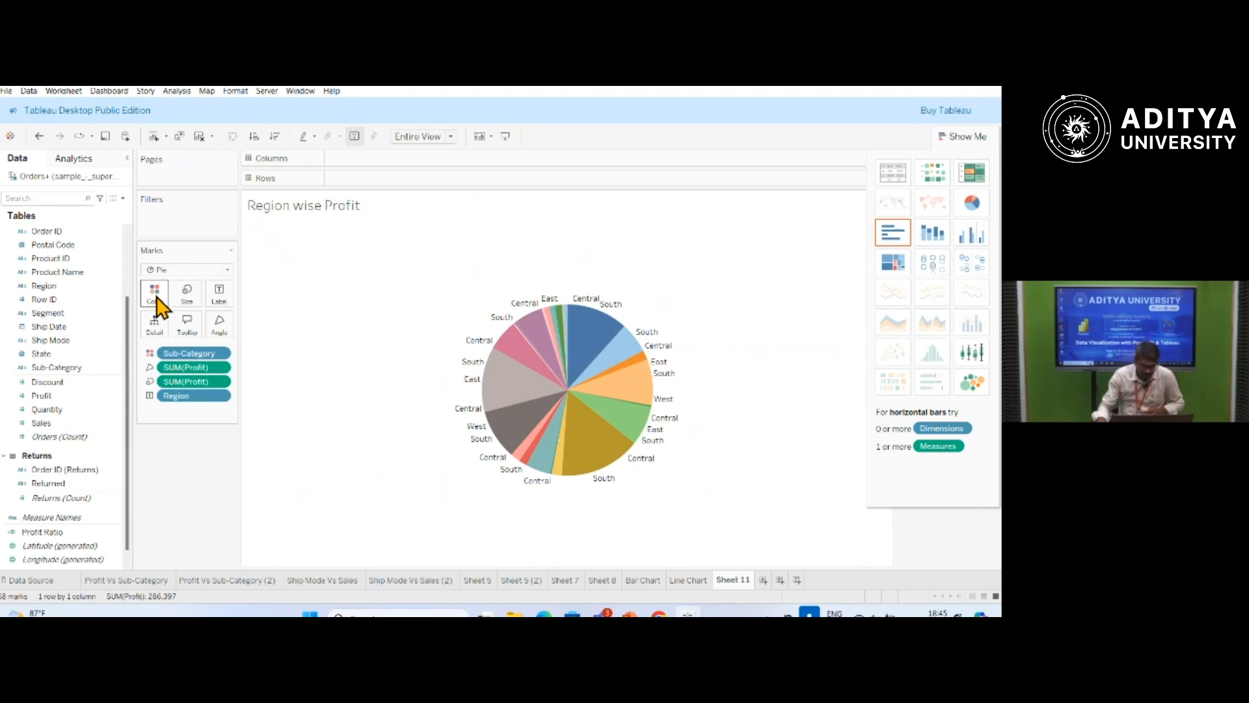
{"action": "left_click_drag", "start_coordinate": [63, 383], "coordinate": [220, 296]}
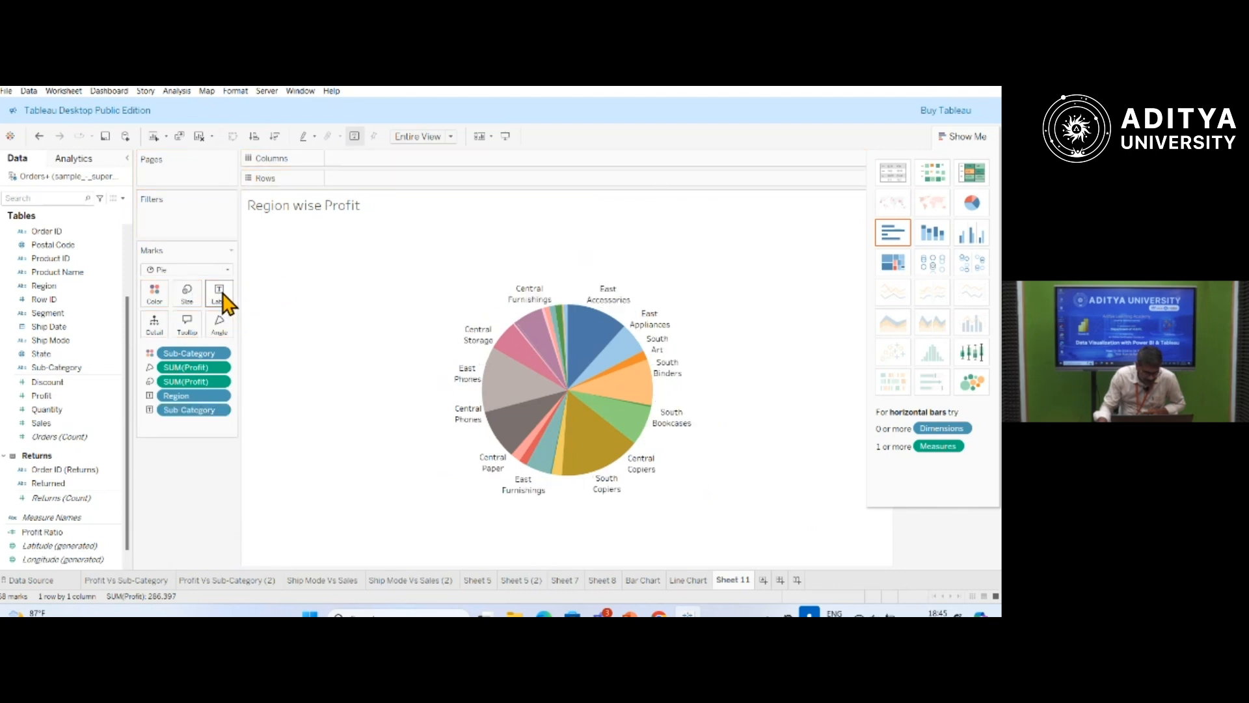
{"action": "mouse_move", "coordinate": [544, 303]}
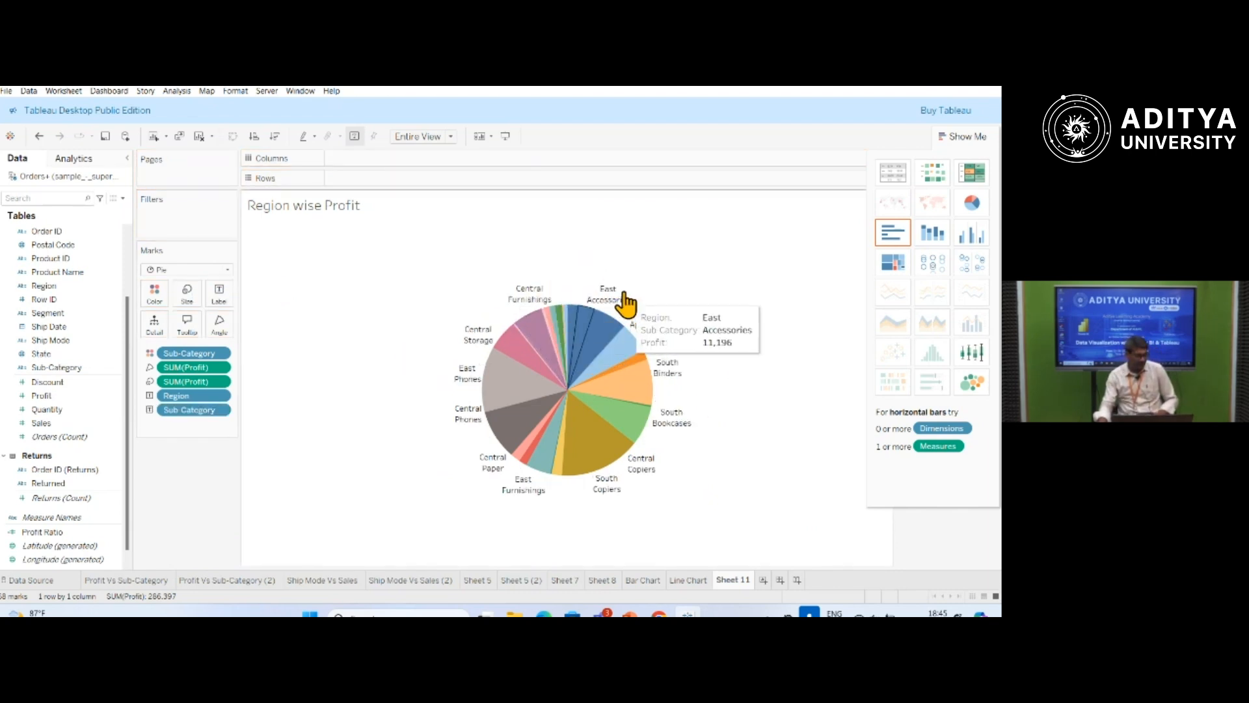
{"action": "mouse_move", "coordinate": [653, 334]}
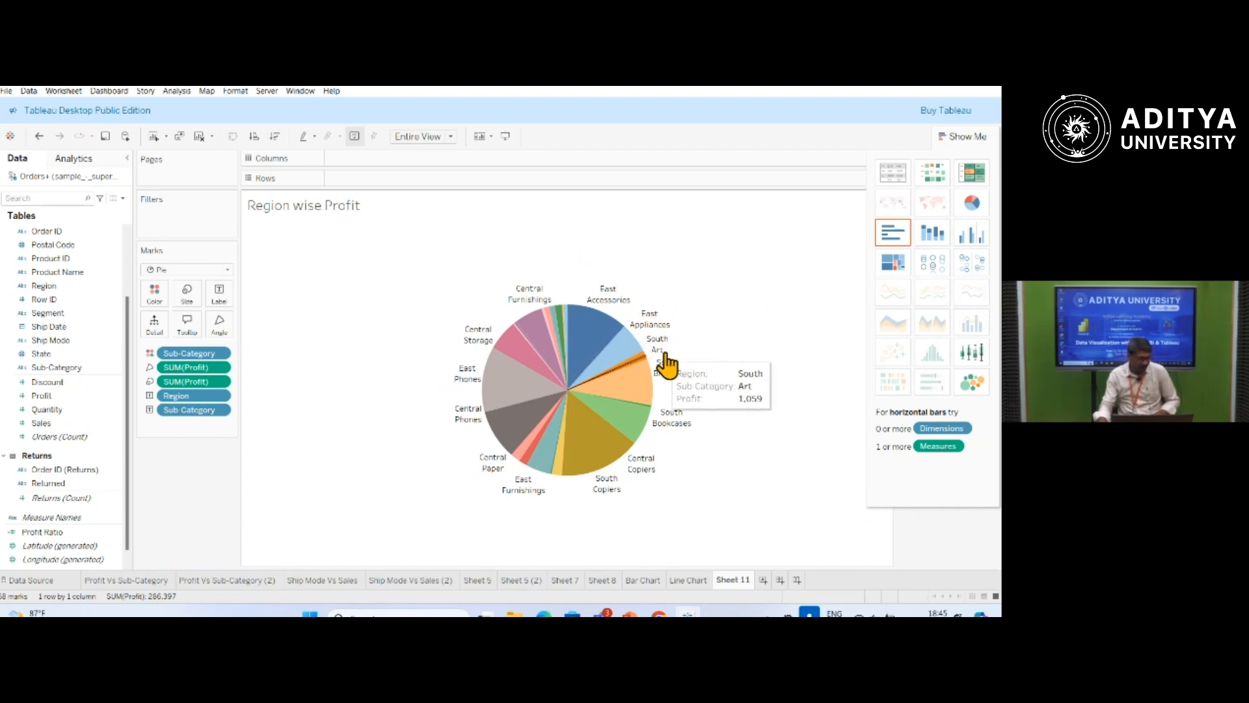
{"action": "mouse_move", "coordinate": [678, 384]}
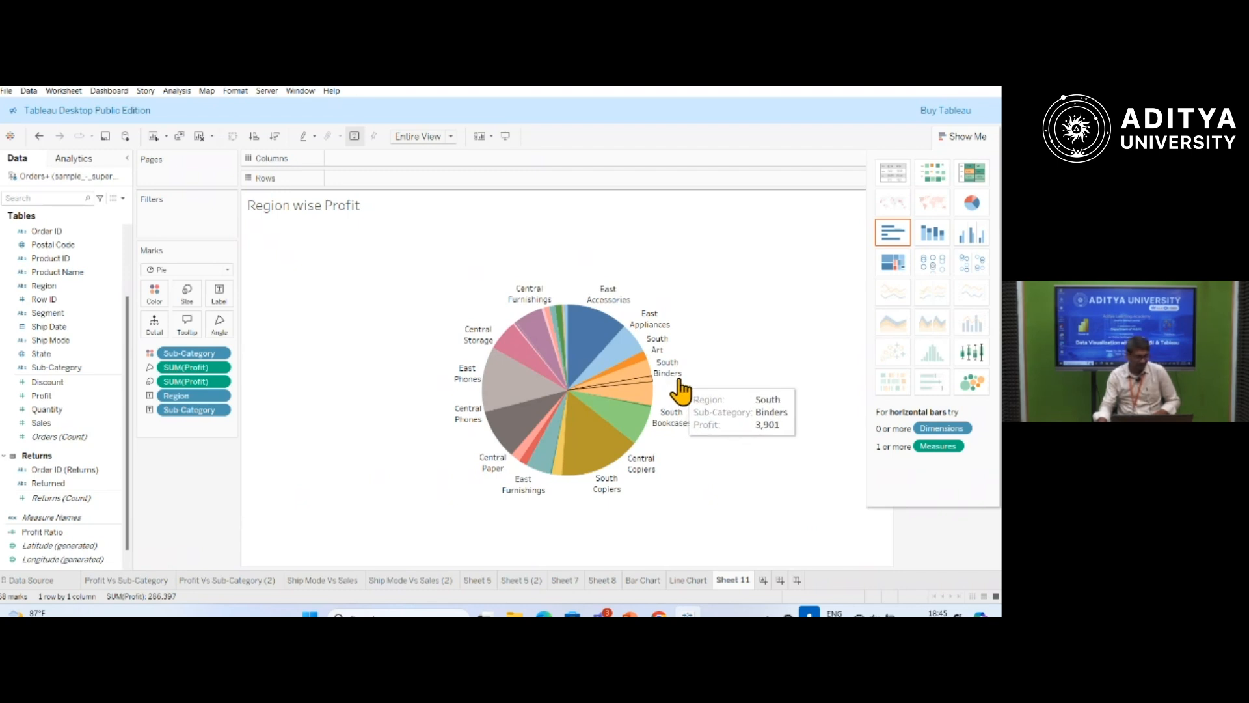
Add the Category field to the pie slice labels.
{"action": "mouse_move", "coordinate": [494, 435]}
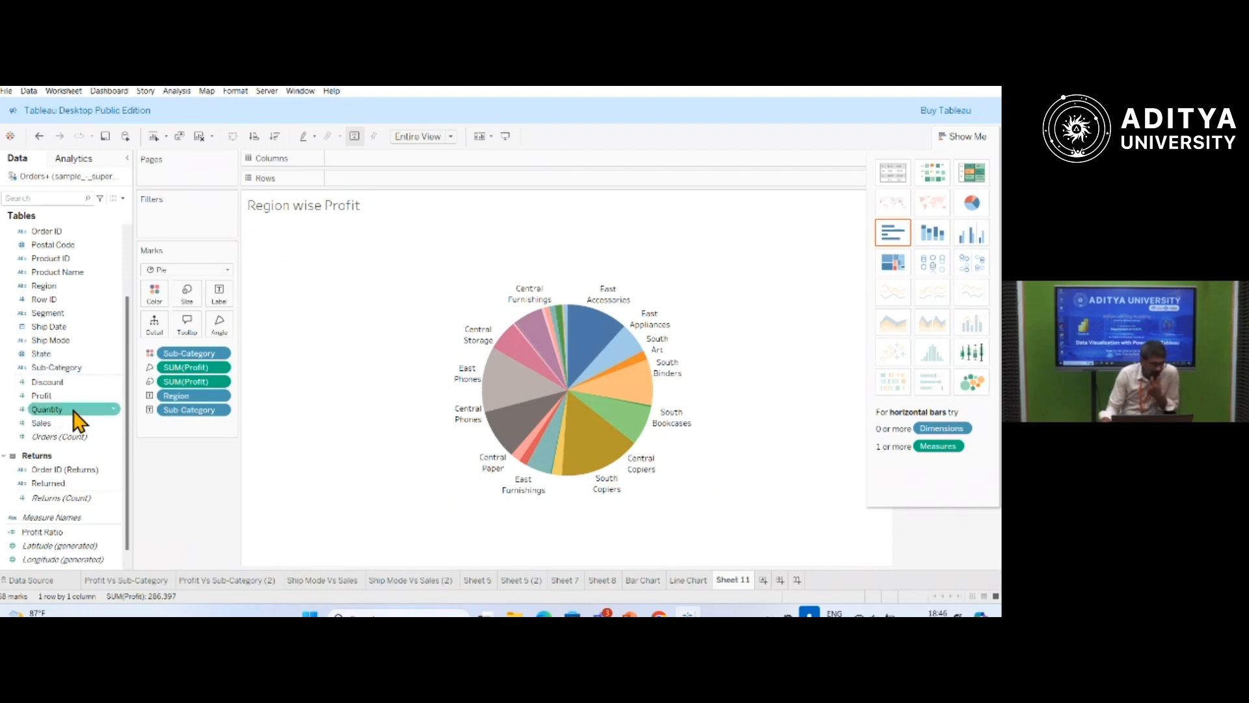
{"action": "scroll", "coordinate": [78, 420], "scroll_direction": "up", "scroll_amount": 3}
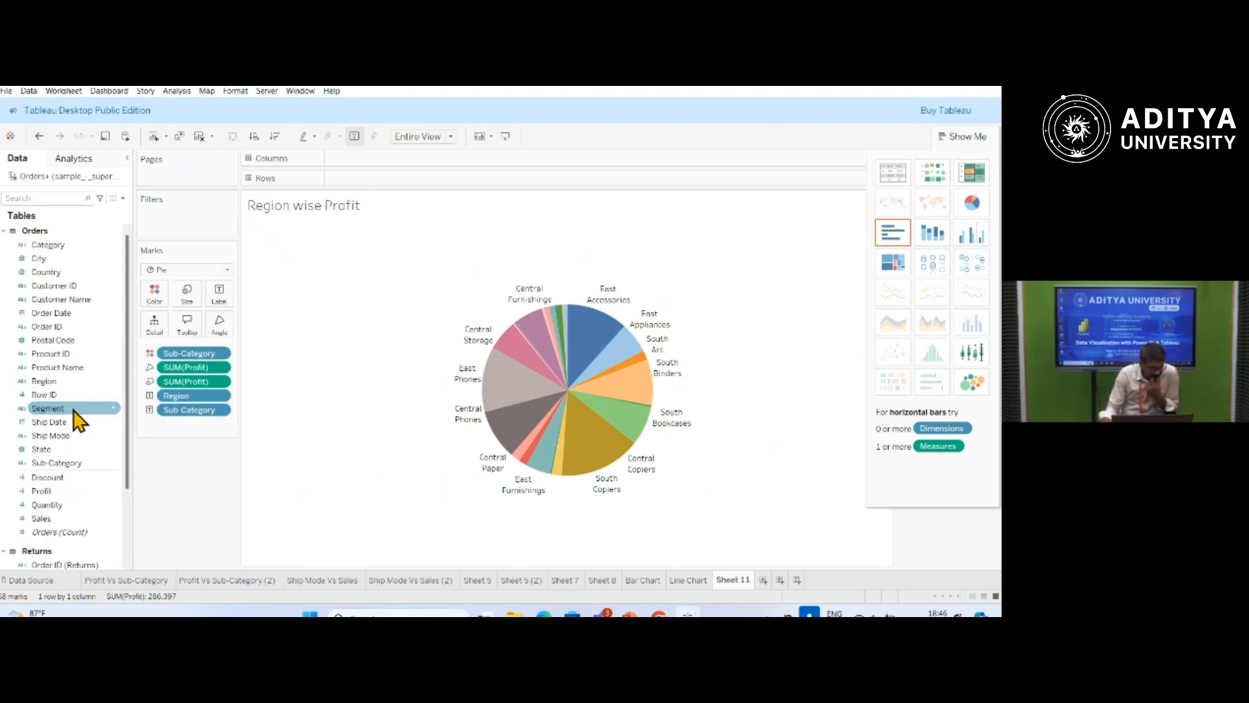
{"action": "left_click_drag", "start_coordinate": [51, 245], "coordinate": [222, 294]}
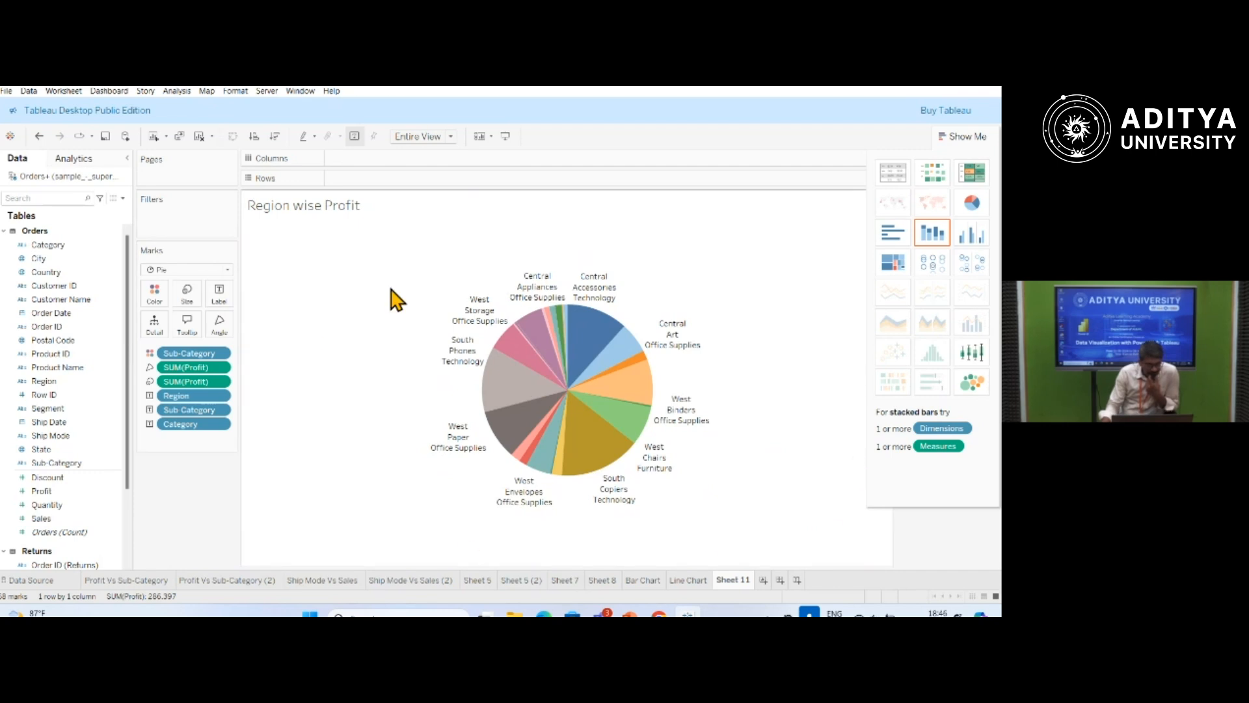
Convert the pie chart into horizontal bars of Profit by Category, Sub-Category and Region, and inspect the Bookcases bars.
{"action": "mouse_move", "coordinate": [545, 300]}
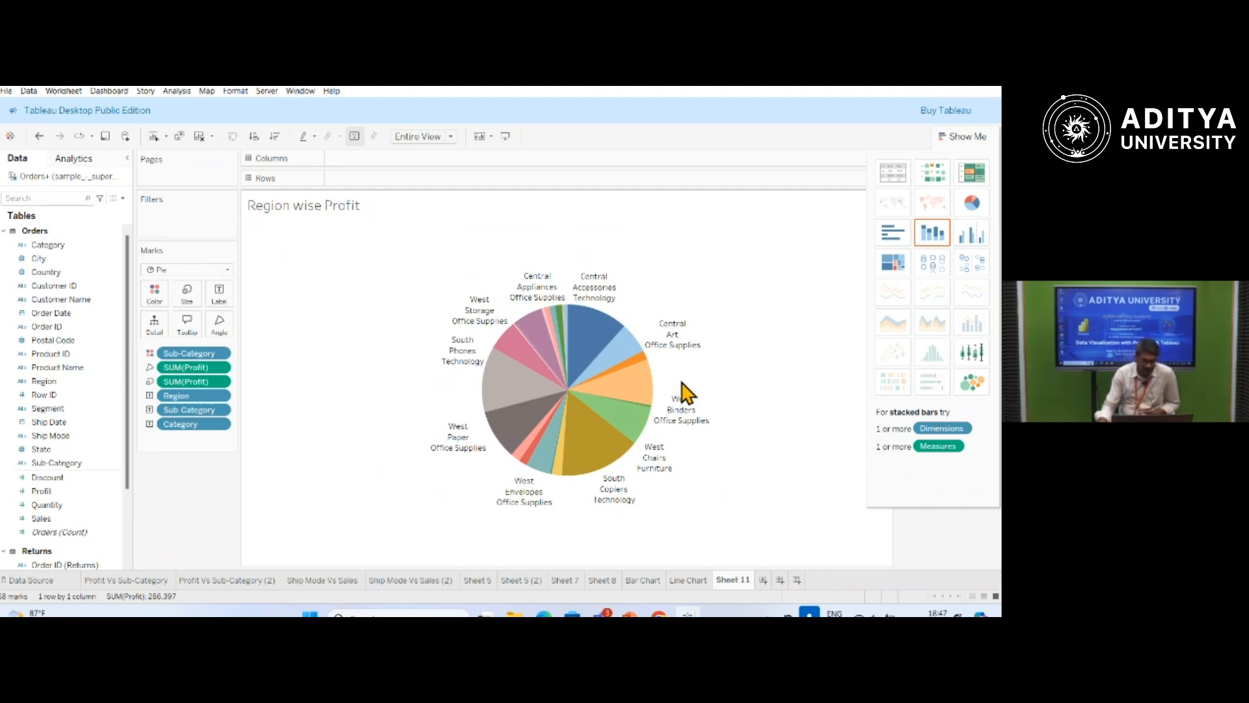
{"action": "left_click", "coordinate": [893, 236]}
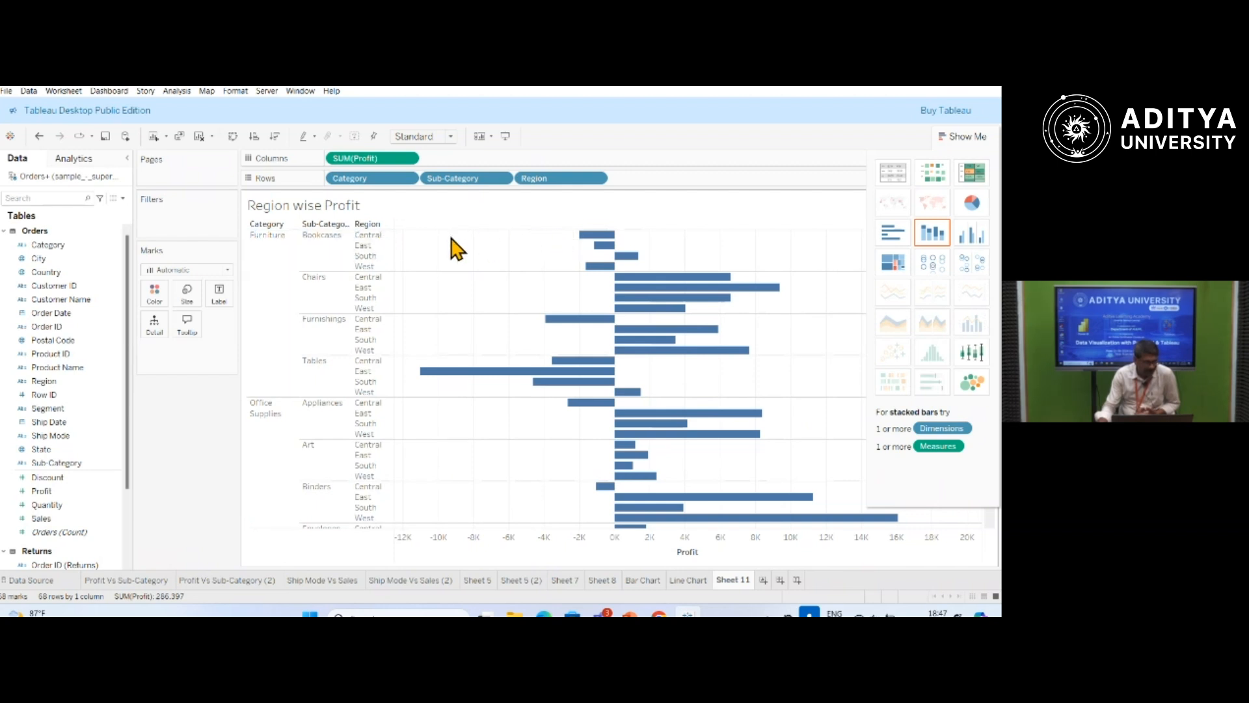
{"action": "mouse_move", "coordinate": [594, 247]}
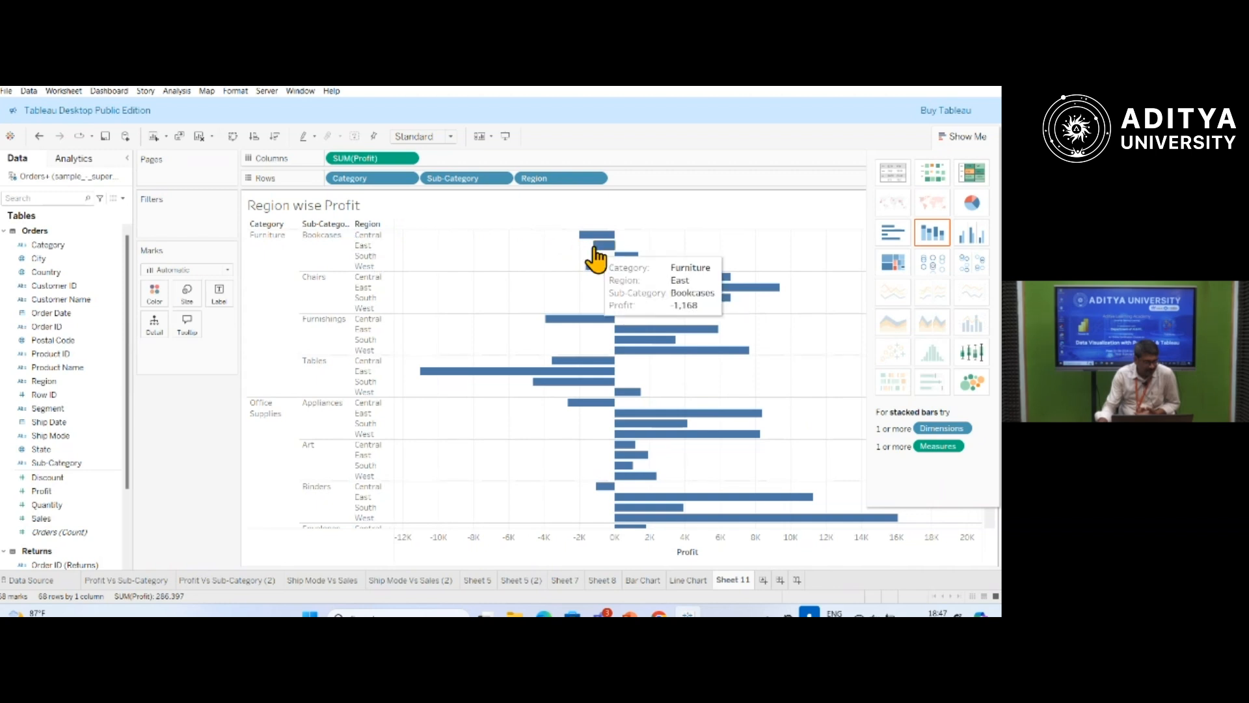
{"action": "mouse_move", "coordinate": [637, 259]}
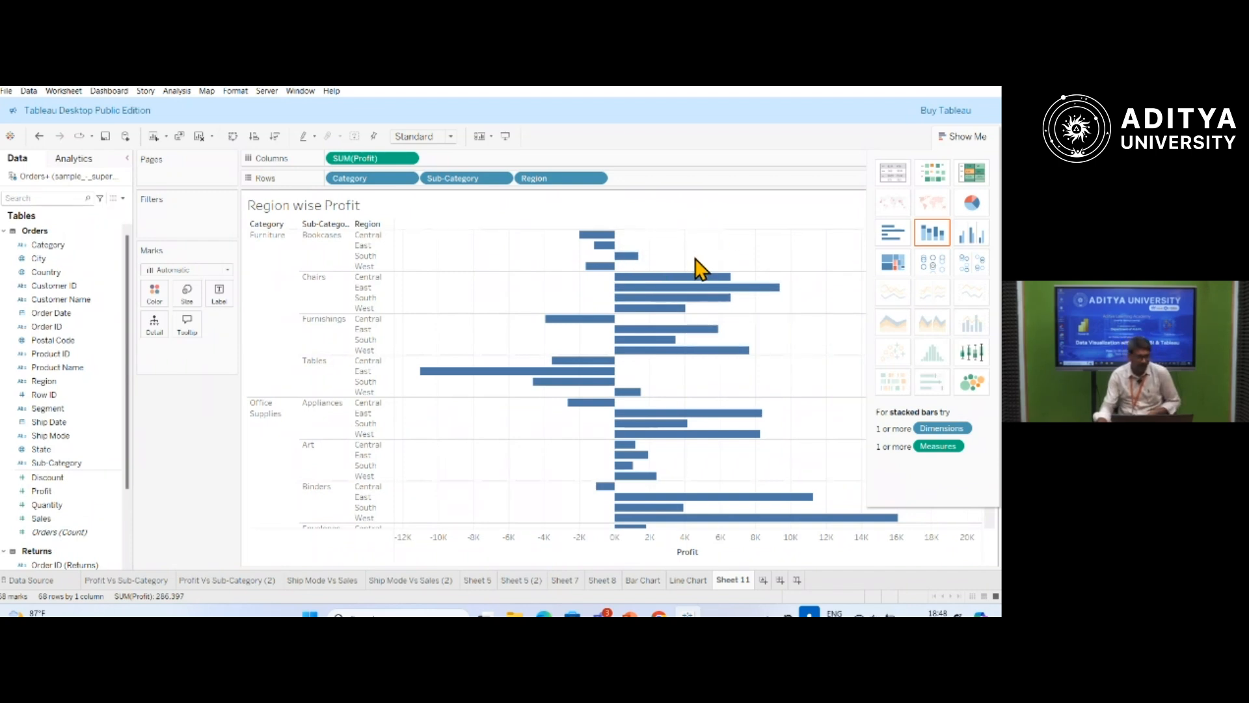
Convert the bars into separate pie charts per Category and Sub-Category, coloured by Region, and review the pies.
{"action": "left_click", "coordinate": [974, 203]}
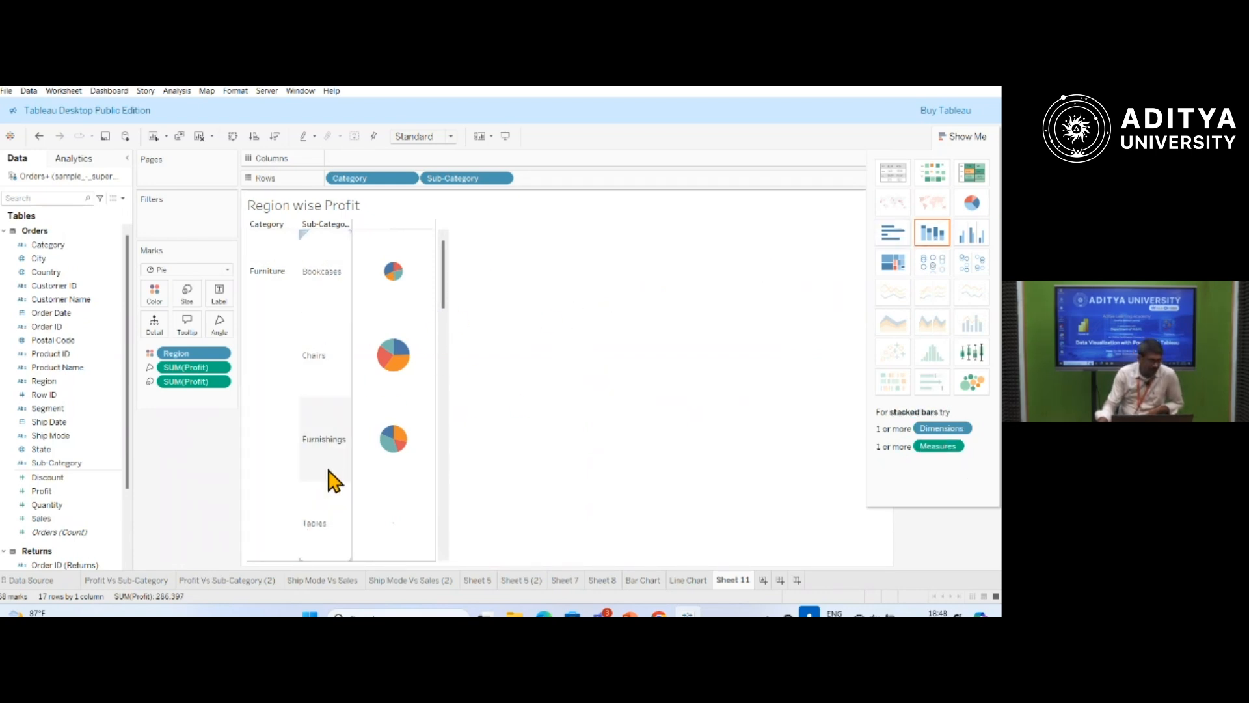
{"action": "scroll", "coordinate": [437, 367], "scroll_direction": "down", "scroll_amount": 6}
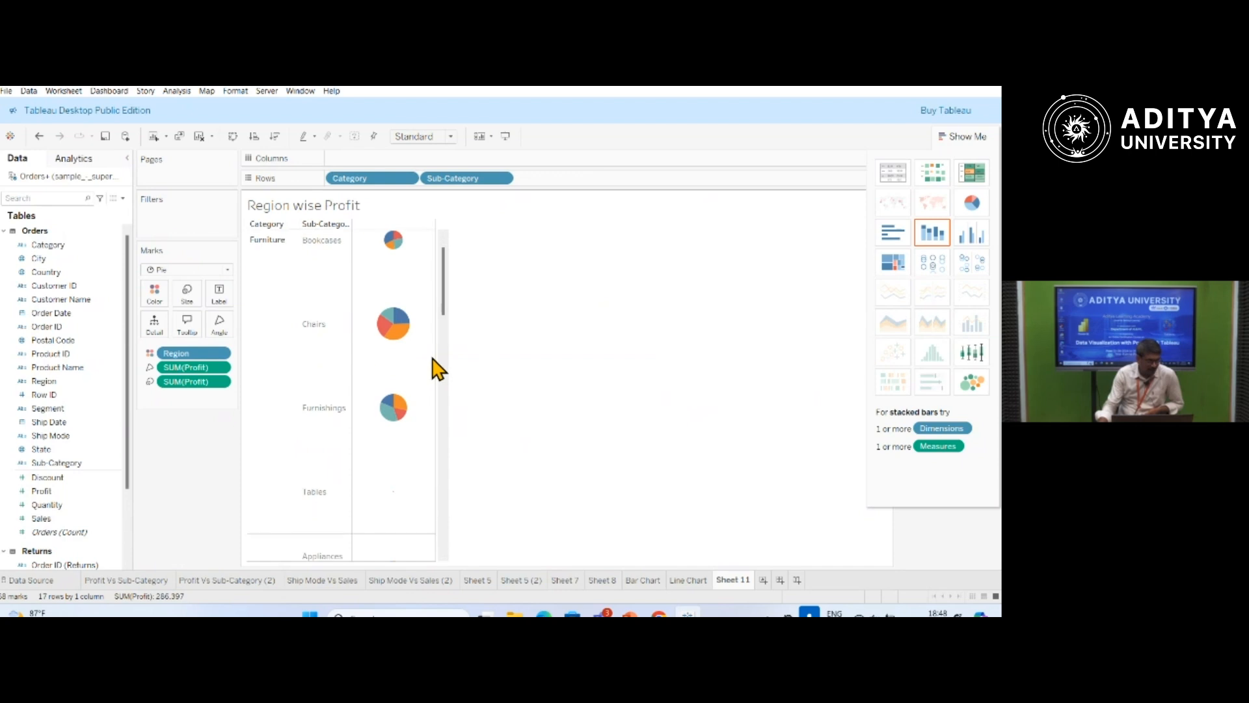
{"action": "scroll", "coordinate": [437, 374], "scroll_direction": "down", "scroll_amount": 5}
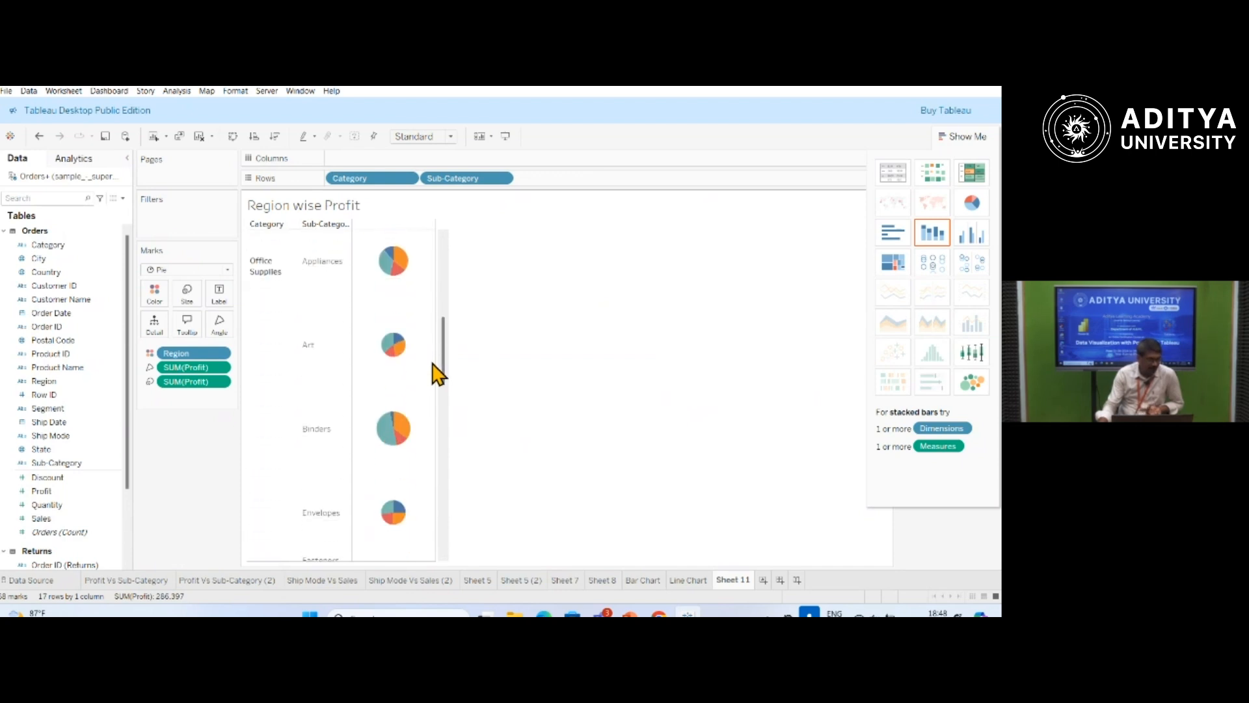
{"action": "scroll", "coordinate": [437, 374], "scroll_direction": "up", "scroll_amount": 4}
{"action": "scroll", "coordinate": [438, 375], "scroll_direction": "up", "scroll_amount": 4}
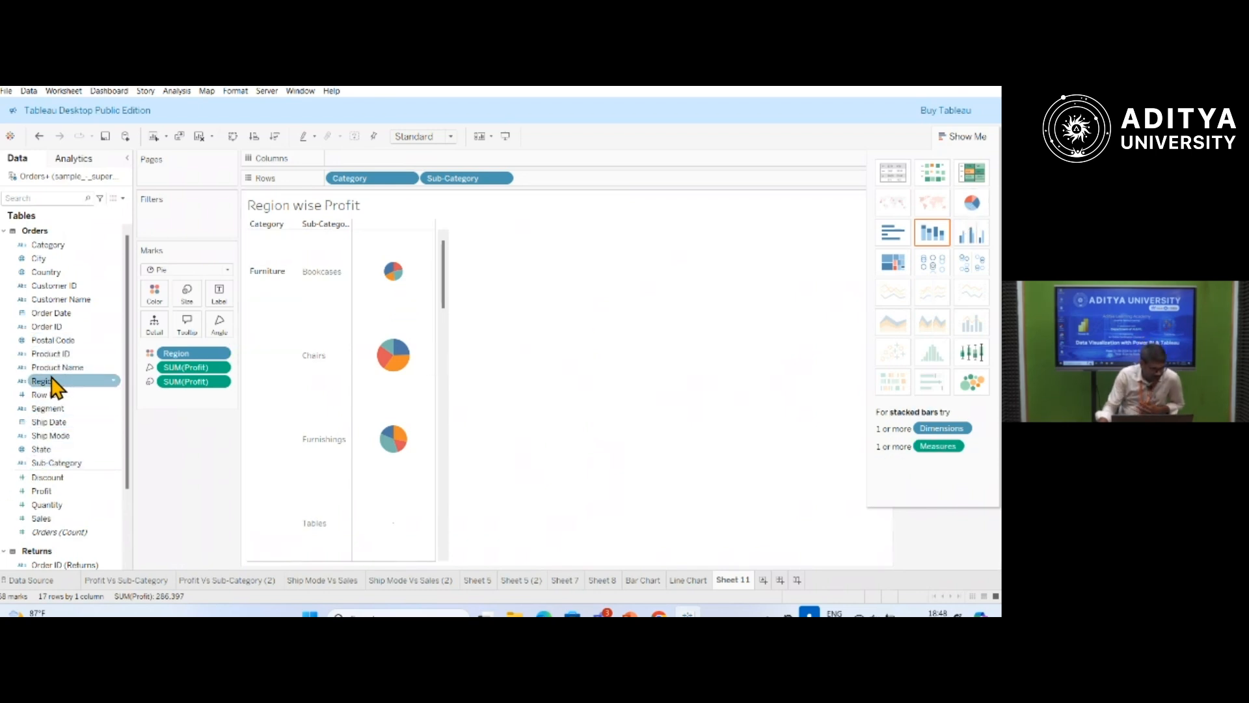
Label the slices of the Sub-Category pies with Region and inspect a Bookcases slice.
{"action": "left_click_drag", "start_coordinate": [45, 382], "coordinate": [218, 297]}
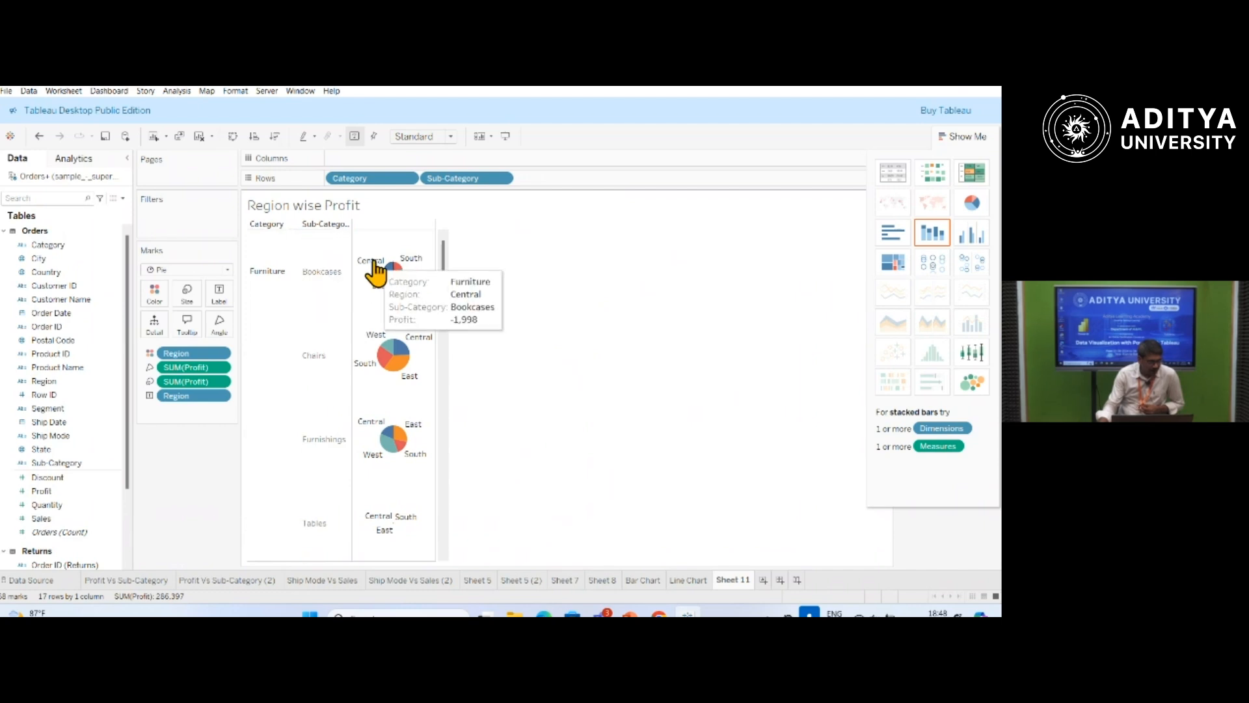
{"action": "mouse_move", "coordinate": [388, 270]}
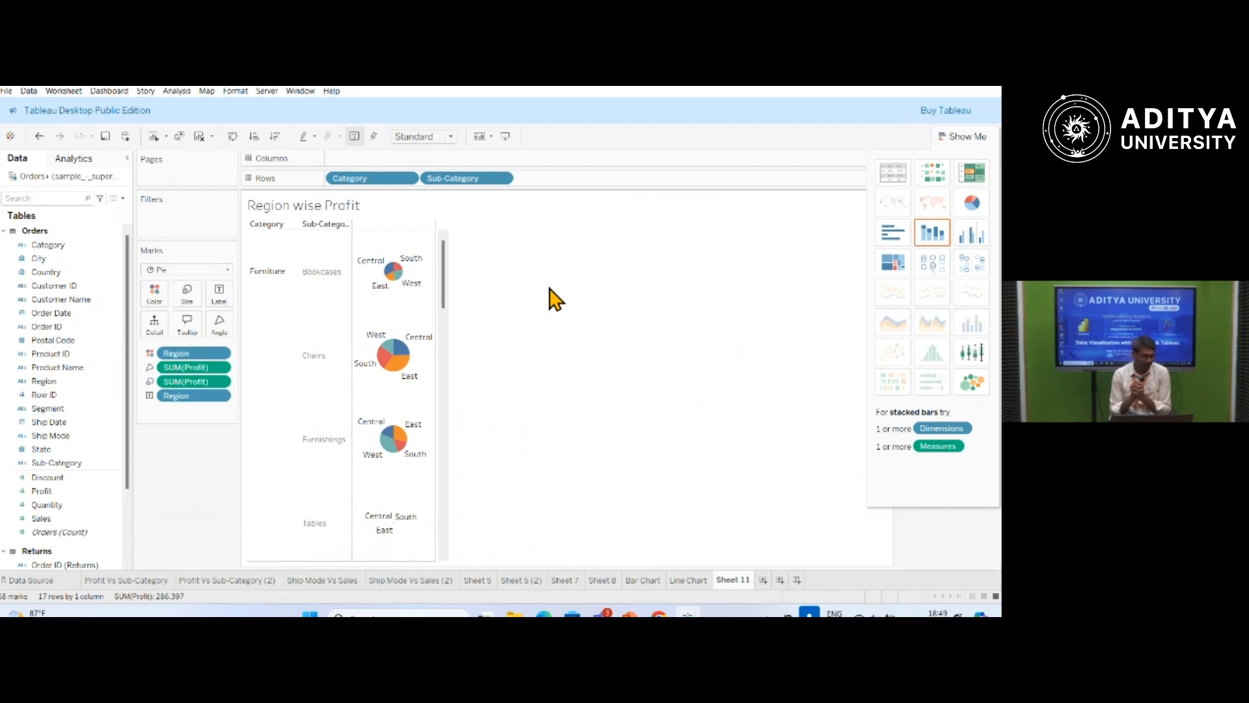
Rename the current worksheet as Pie Chart.
{"action": "double_click", "coordinate": [728, 580]}
{"action": "type", "text": "Pi"}
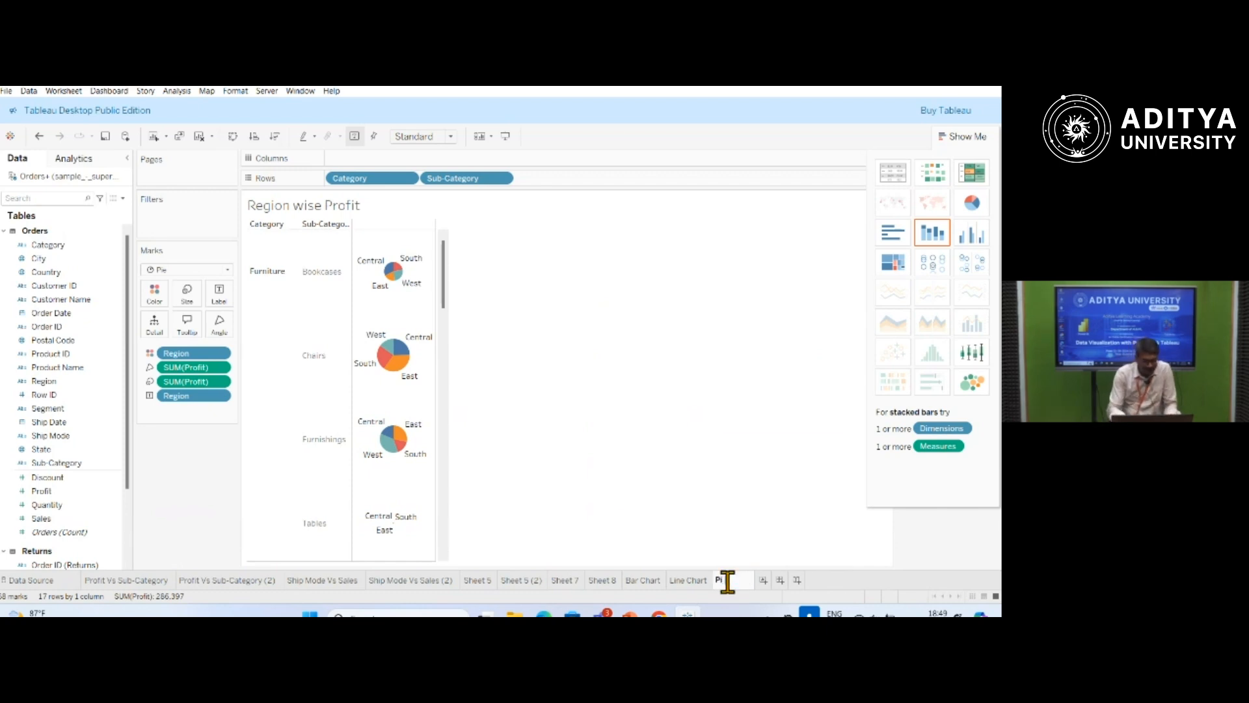
{"action": "type", "text": "e Chart"}
{"action": "key", "text": "Return"}
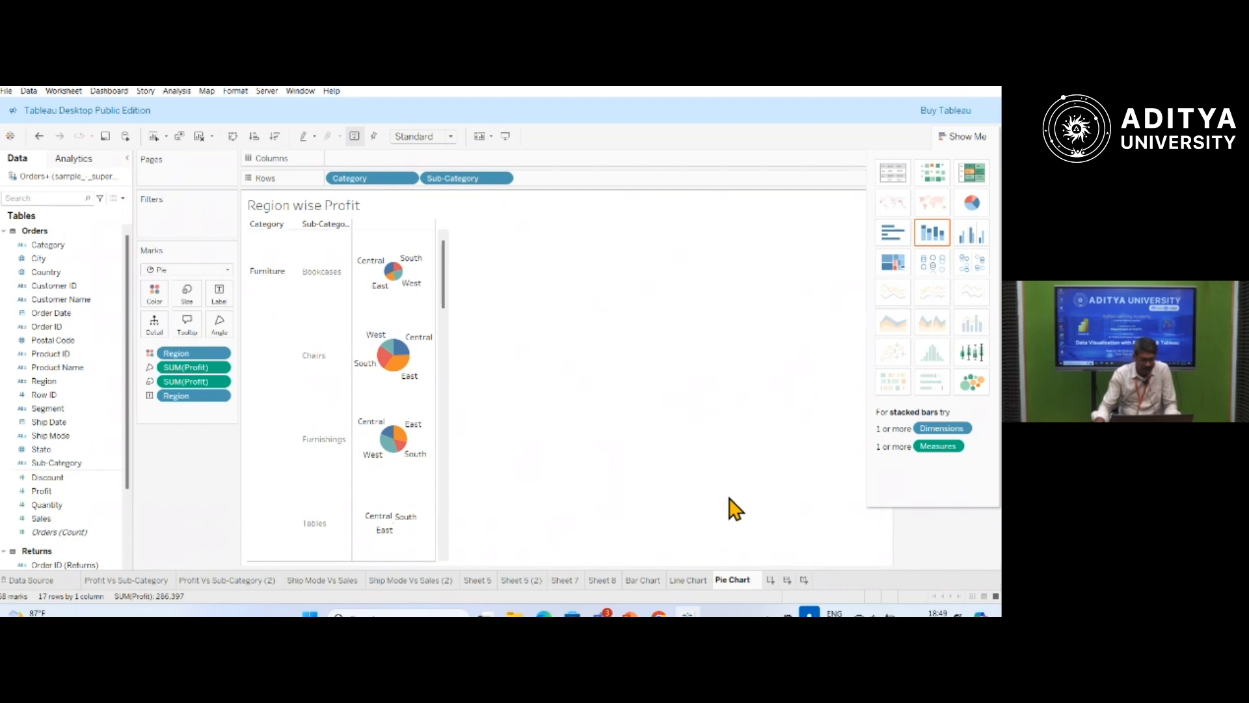
Add a new worksheet and place Order Date on its columns by year.
{"action": "left_click", "coordinate": [771, 580]}
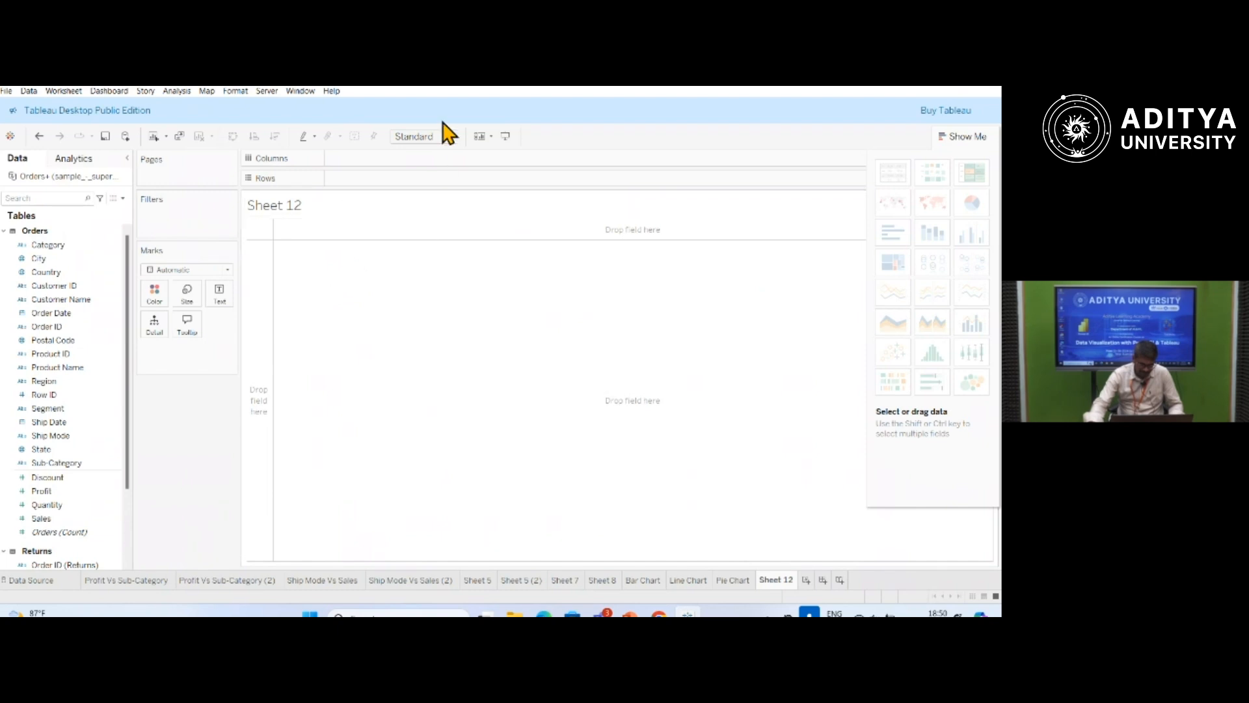
{"action": "left_click", "coordinate": [58, 436]}
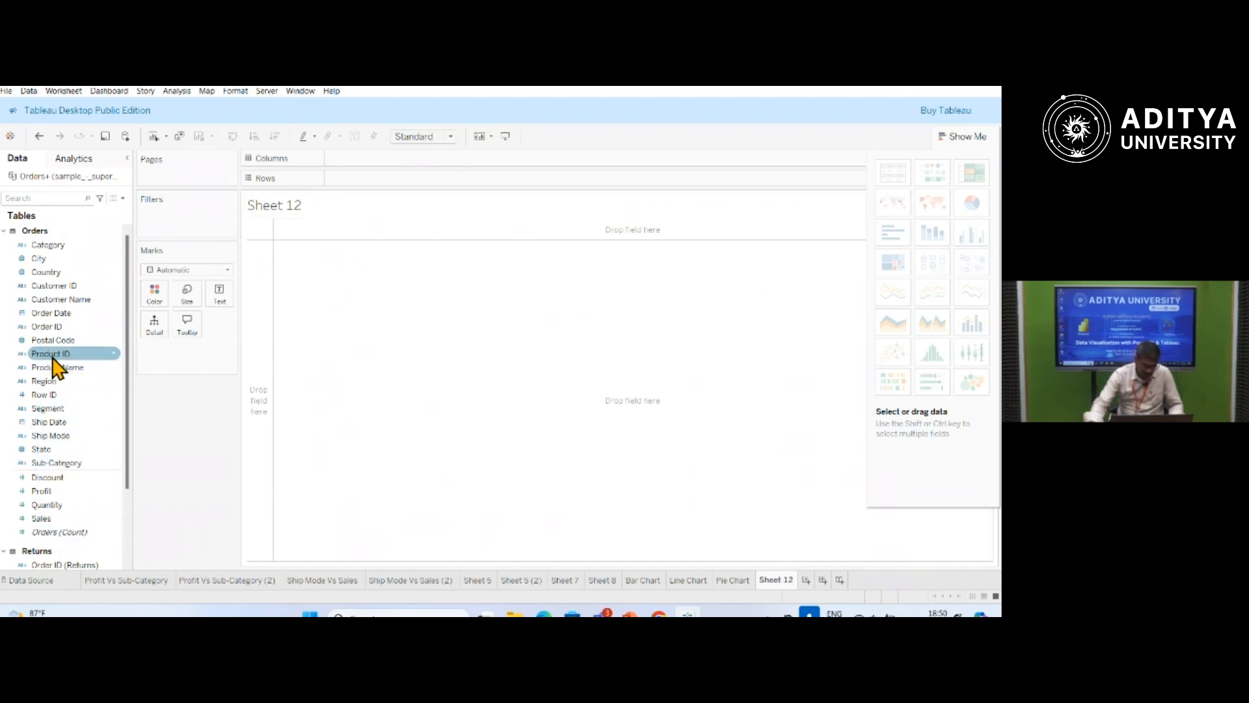
{"action": "left_click", "coordinate": [61, 312]}
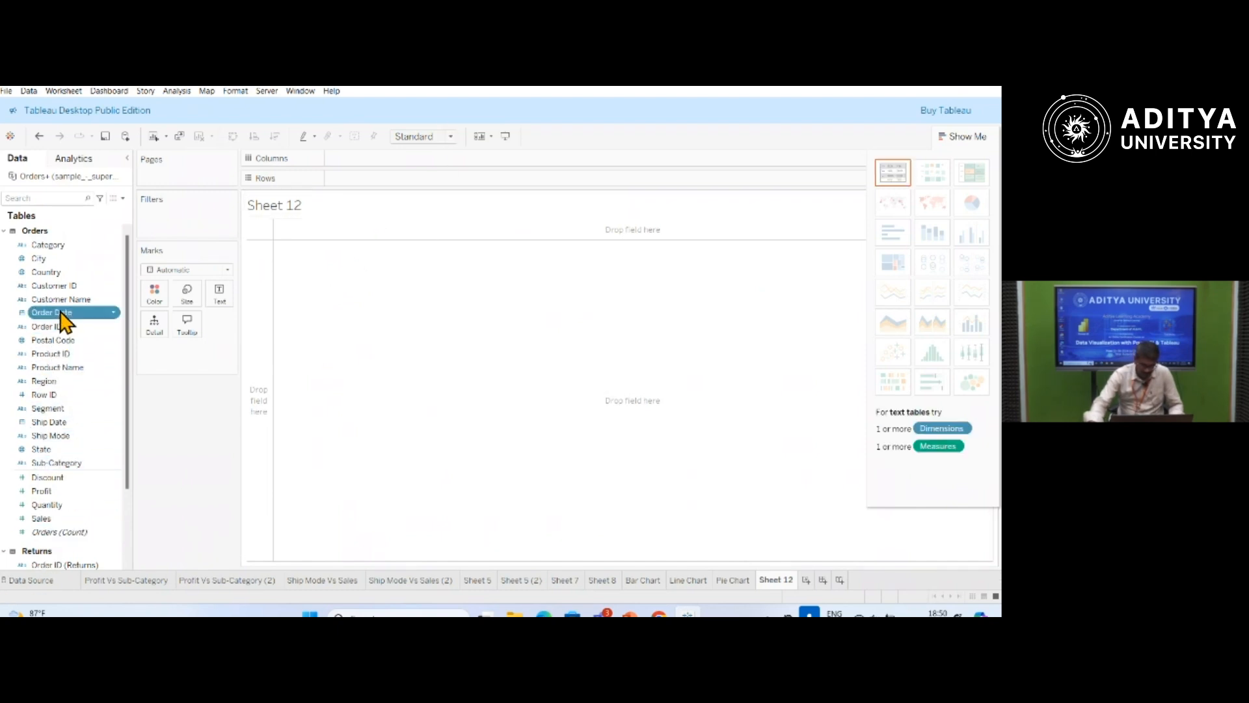
{"action": "left_click", "coordinate": [62, 312]}
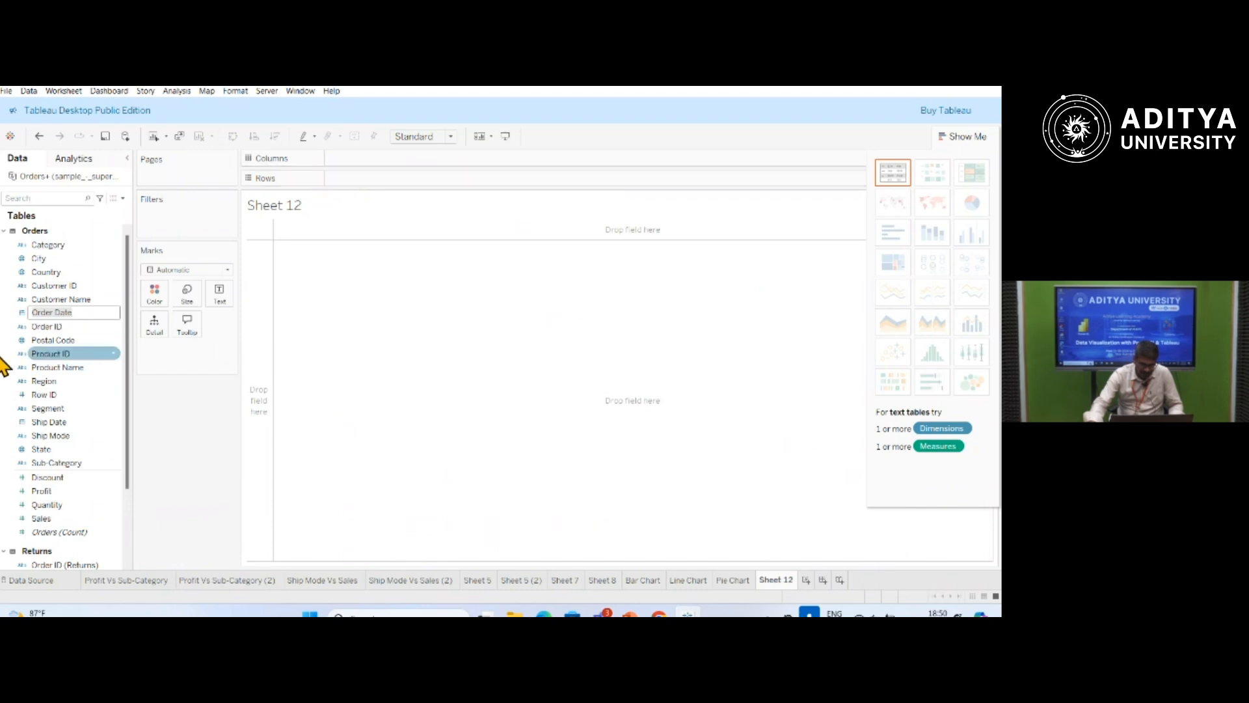
{"action": "left_click_drag", "start_coordinate": [25, 315], "coordinate": [382, 167]}
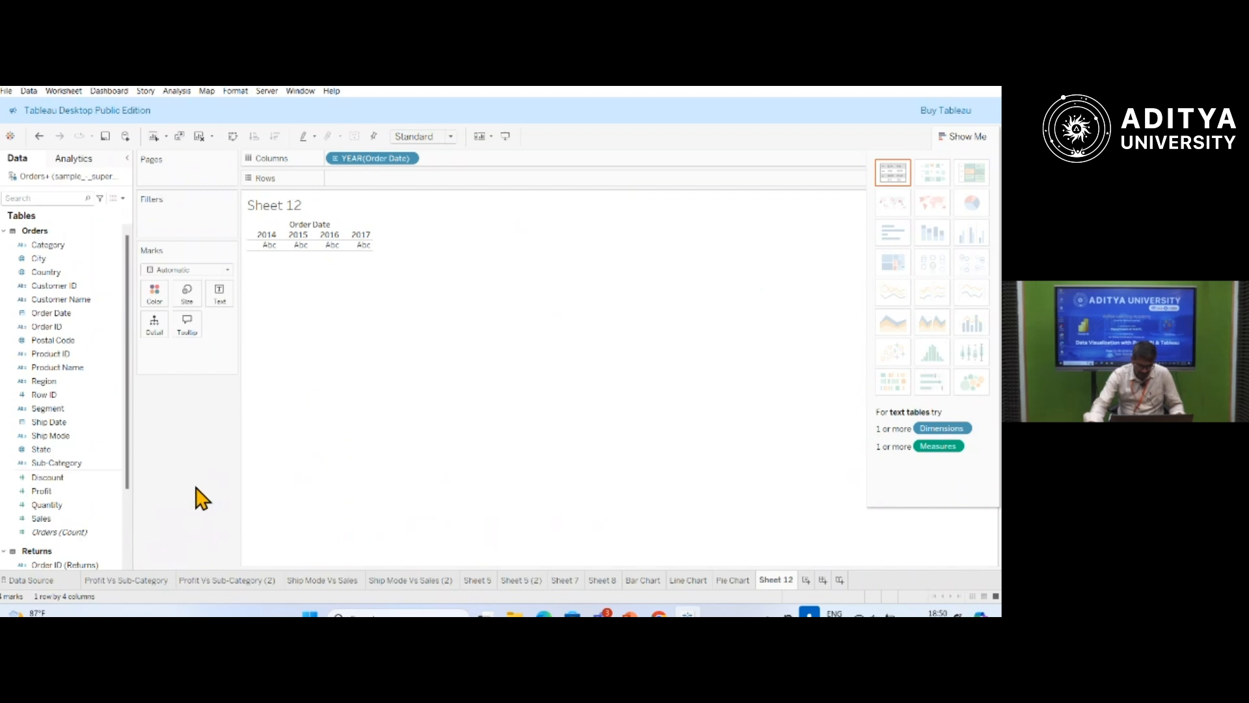
Place Region and Segment on the rows of the table.
{"action": "left_click", "coordinate": [47, 383]}
{"action": "left_click_drag", "start_coordinate": [49, 391], "coordinate": [351, 183]}
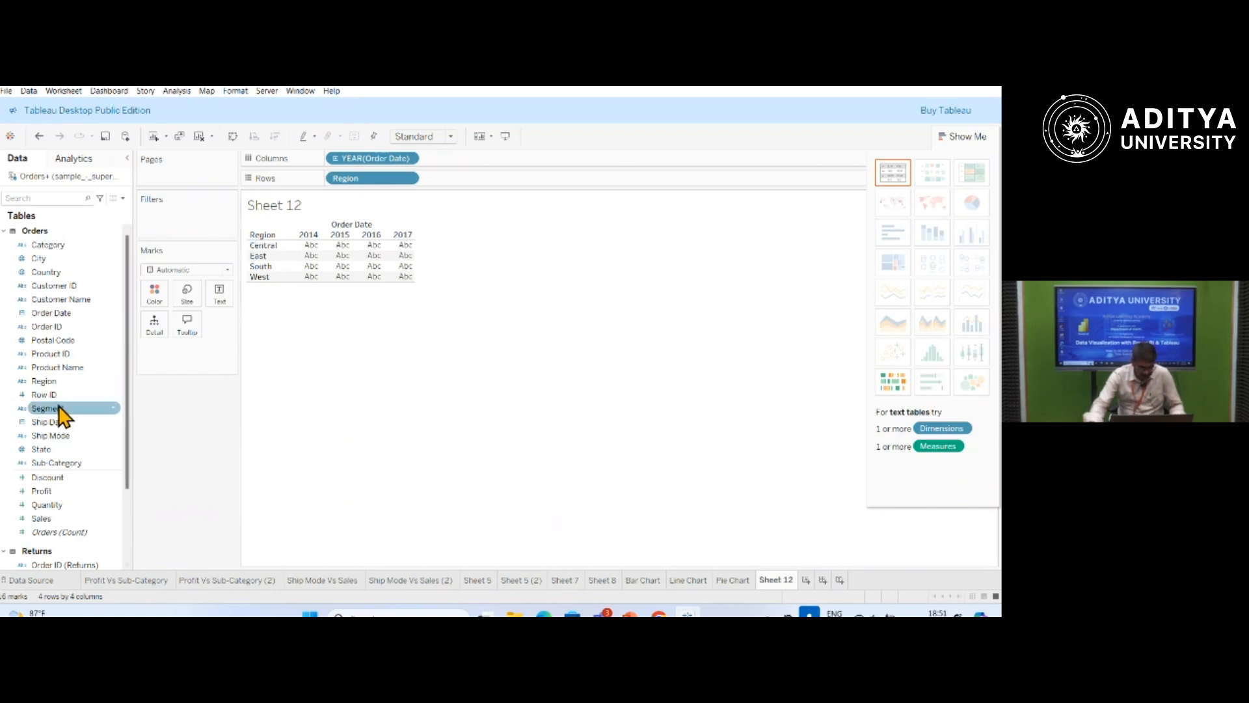
{"action": "left_click_drag", "start_coordinate": [43, 408], "coordinate": [445, 185]}
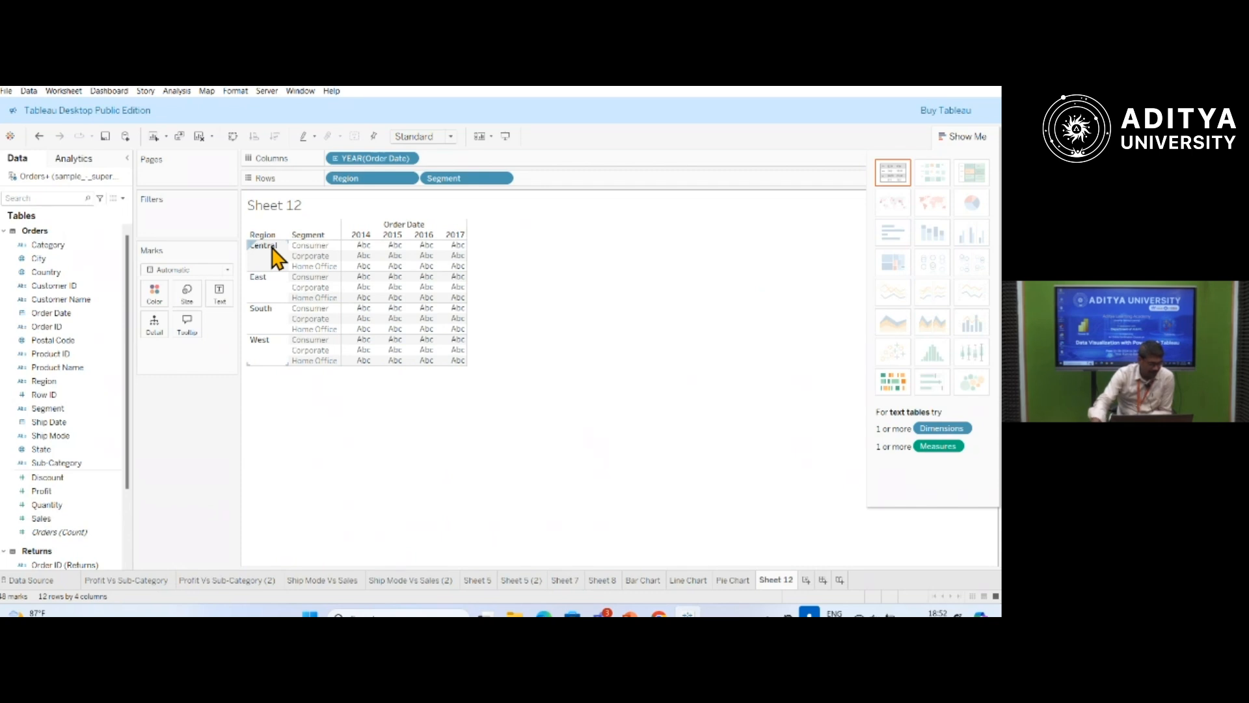
Fill the table cells with Sales as text and look over the figures.
{"action": "left_click", "coordinate": [43, 520]}
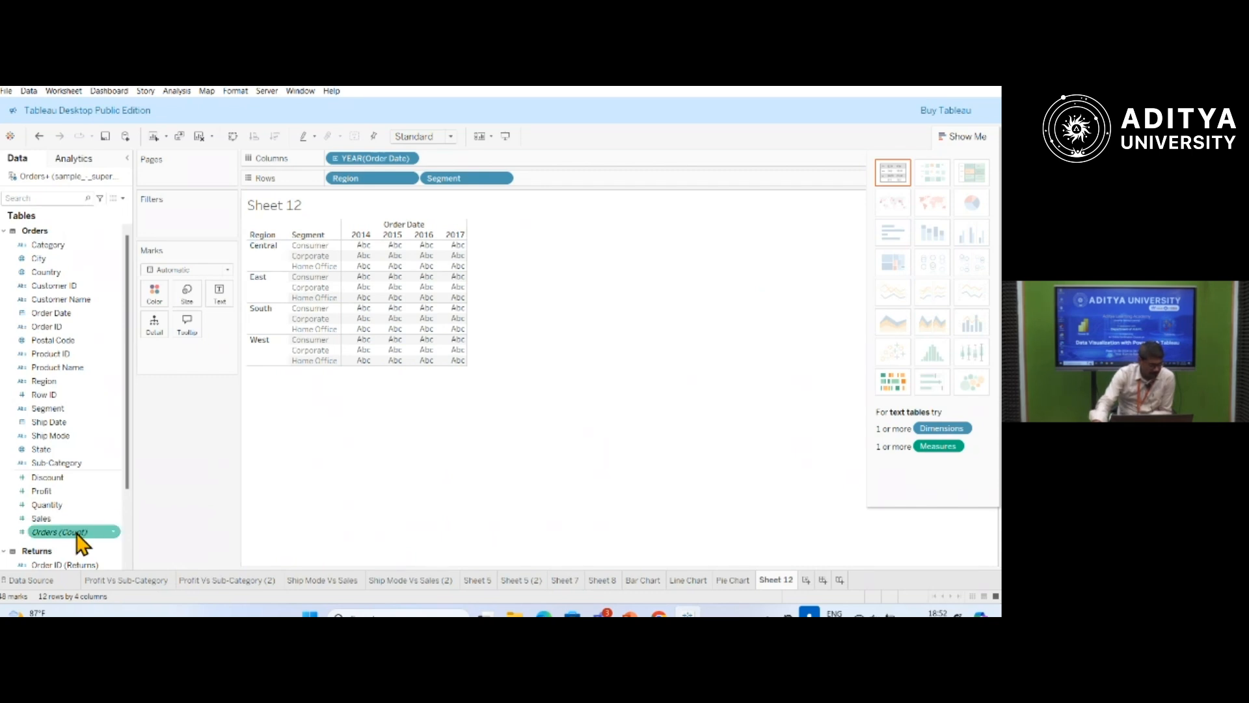
{"action": "left_click", "coordinate": [42, 519]}
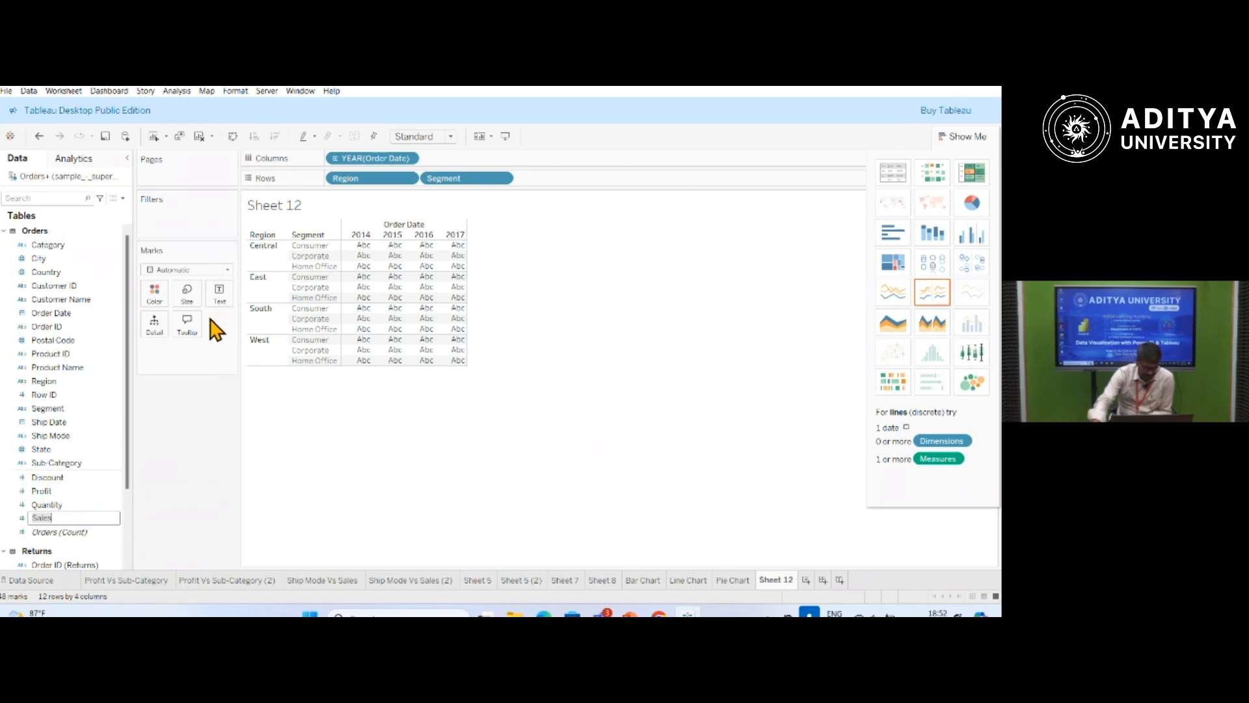
{"action": "left_click_drag", "start_coordinate": [58, 519], "coordinate": [232, 304]}
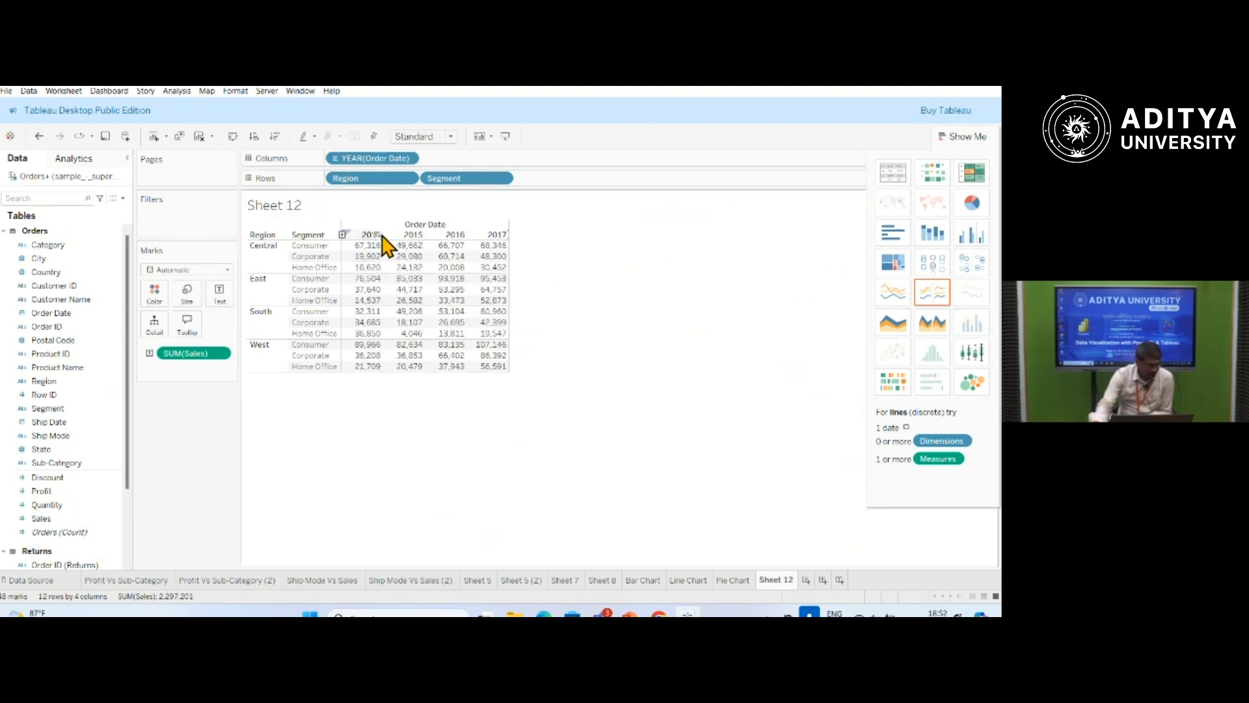
{"action": "mouse_move", "coordinate": [358, 264]}
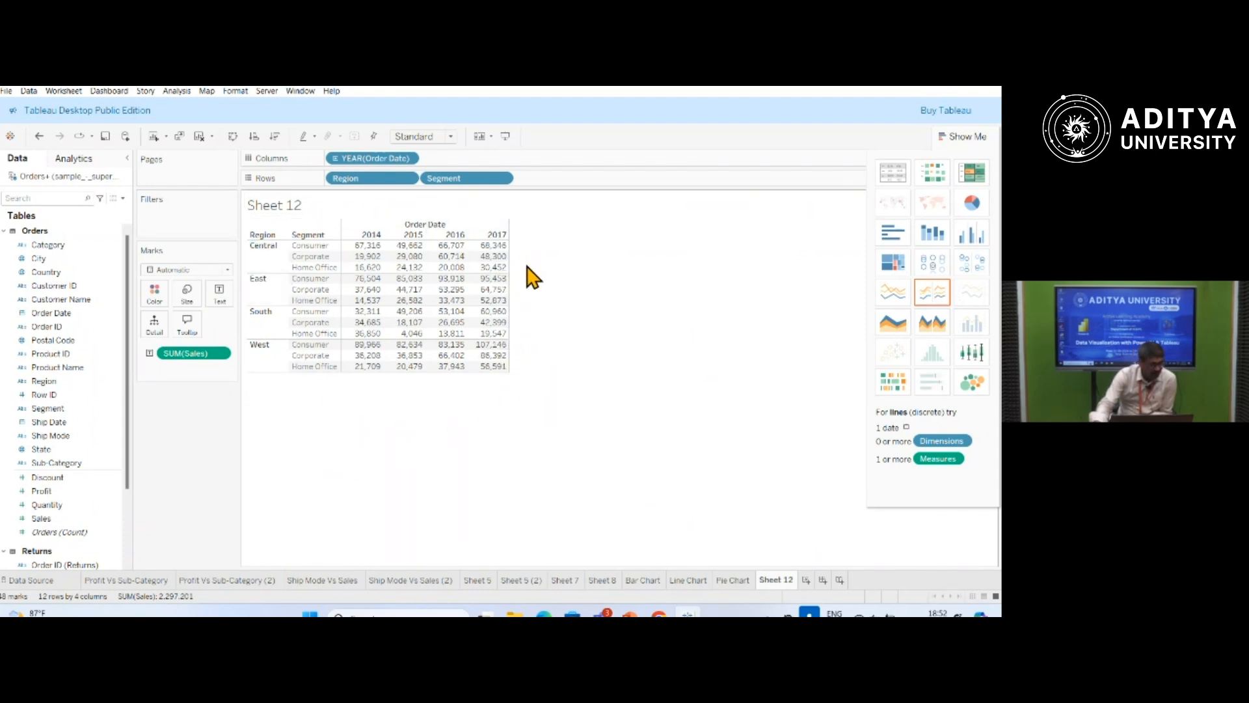
Colour the table's figures by Sales and compare the shades across regions and years.
{"action": "left_click", "coordinate": [40, 518]}
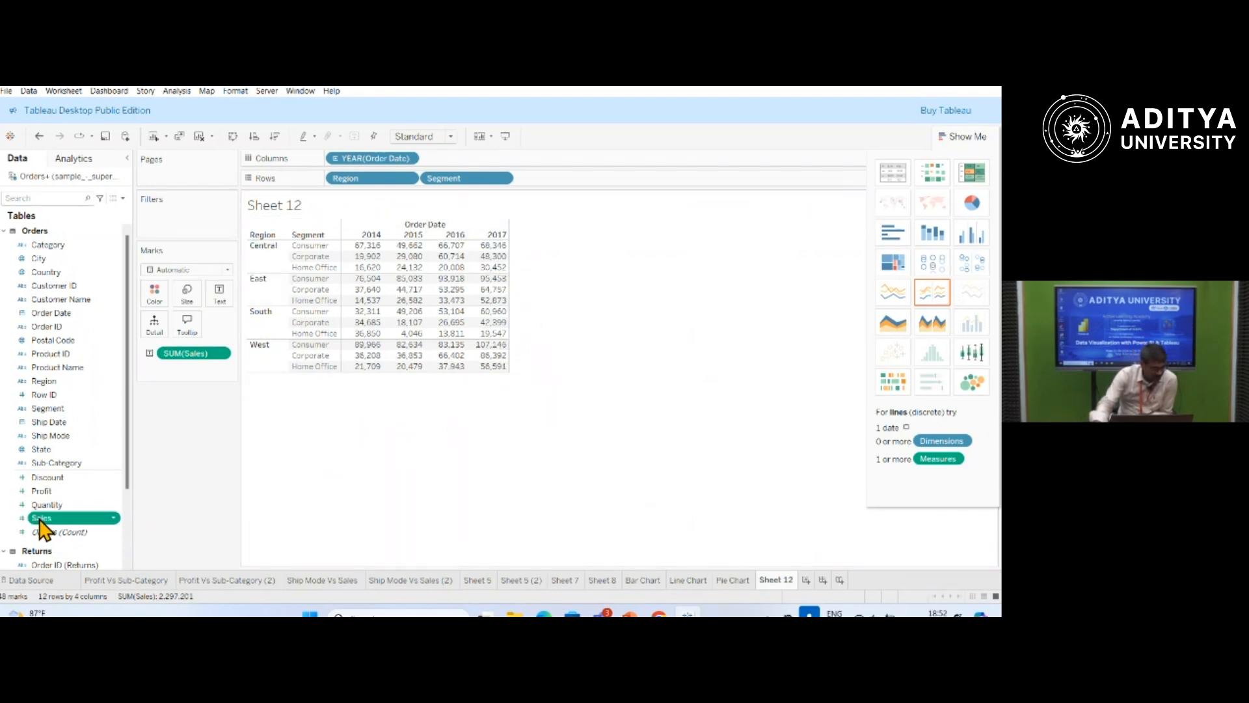
{"action": "mouse_move", "coordinate": [39, 520]}
{"action": "left_mouse_down"}
{"action": "mouse_move", "coordinate": [166, 365]}
{"action": "mouse_move", "coordinate": [168, 291]}
{"action": "mouse_move", "coordinate": [156, 301]}
{"action": "left_mouse_up"}
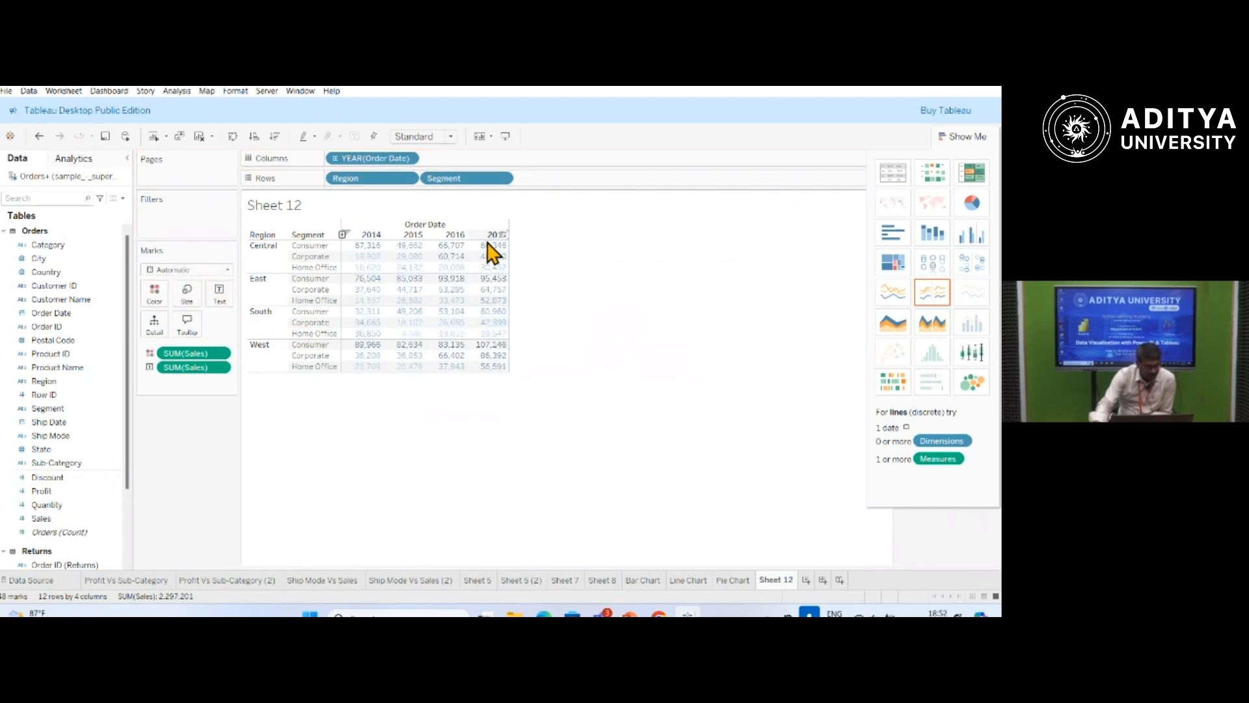
{"action": "mouse_move", "coordinate": [498, 255]}
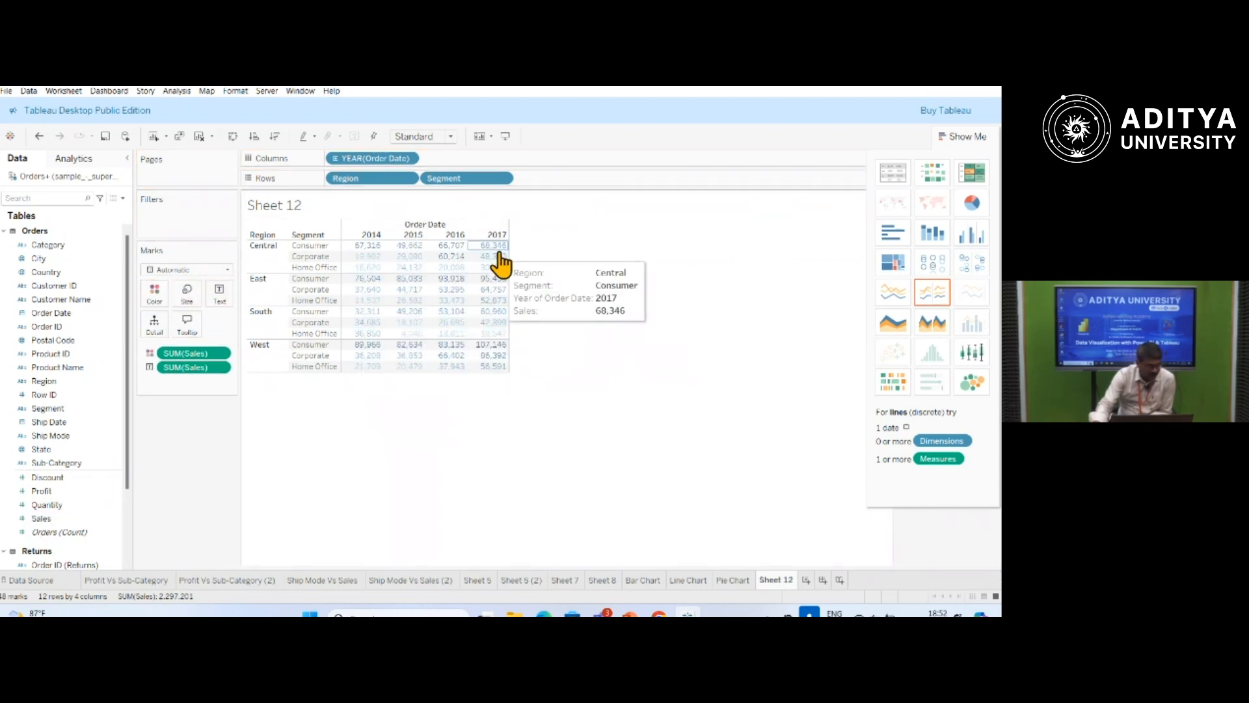
{"action": "mouse_move", "coordinate": [368, 292]}
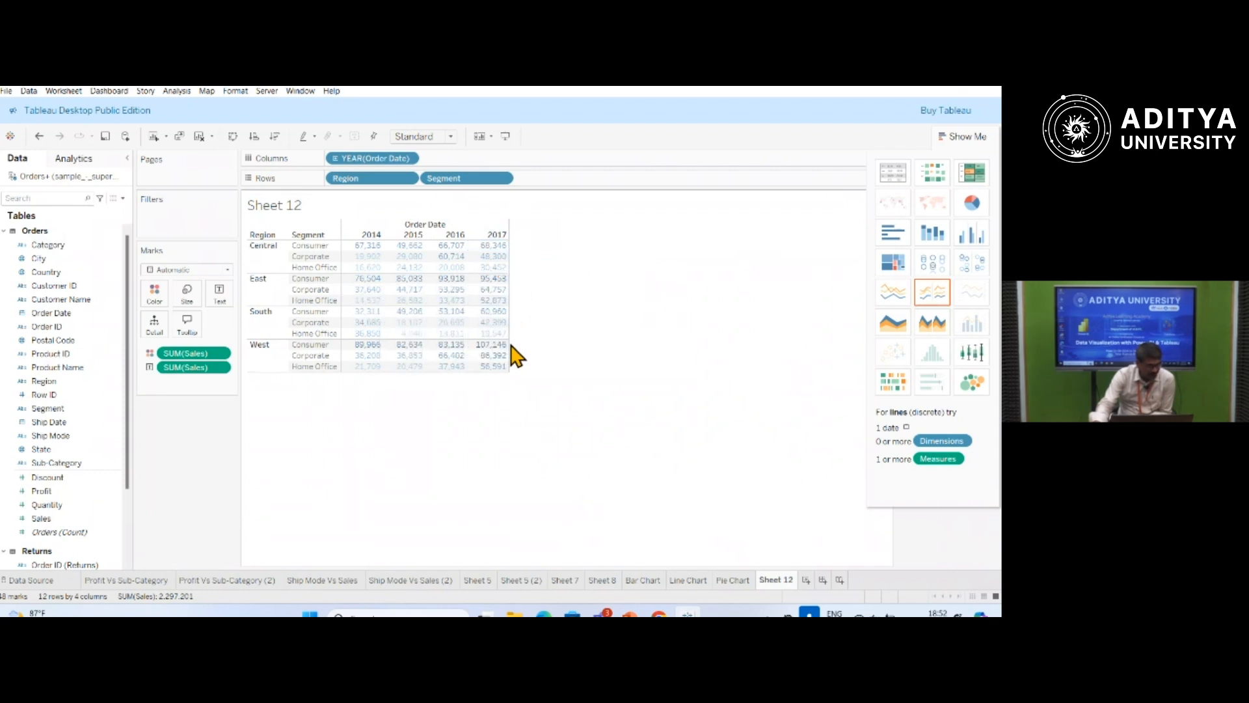
{"action": "mouse_move", "coordinate": [361, 371]}
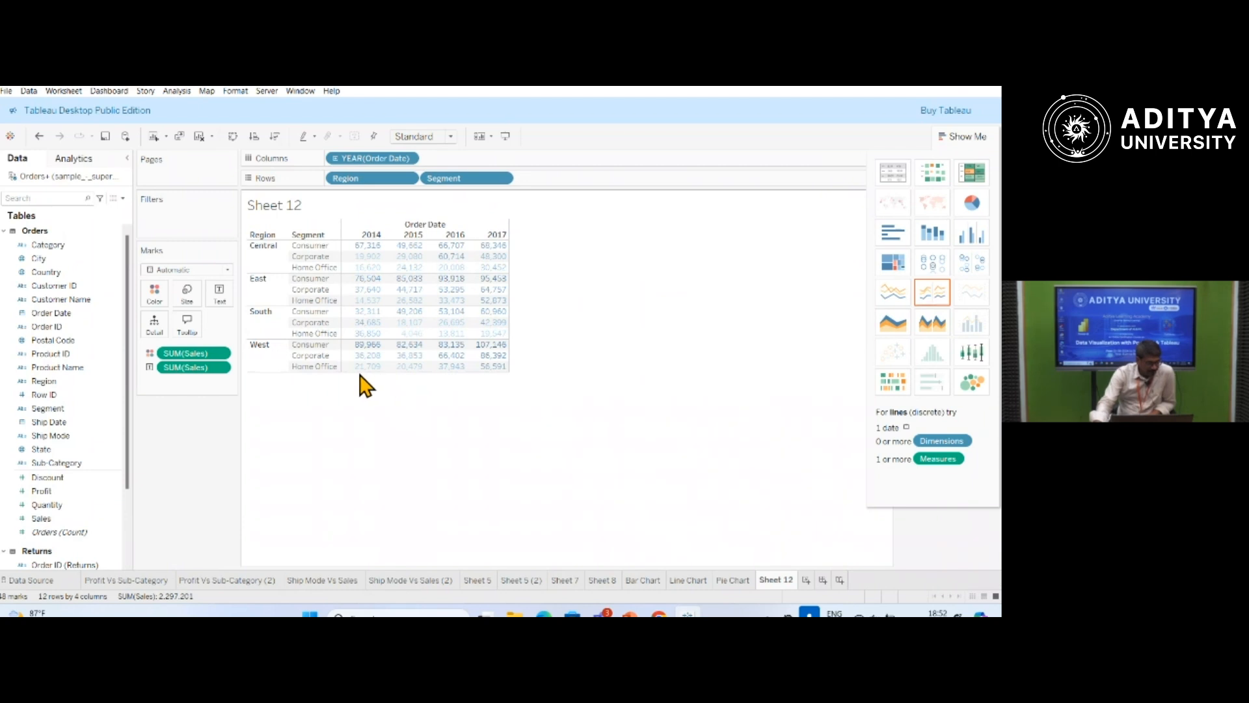
Change the Sales colour palette to Red-Gold and apply it to the table.
{"action": "left_click", "coordinate": [158, 304]}
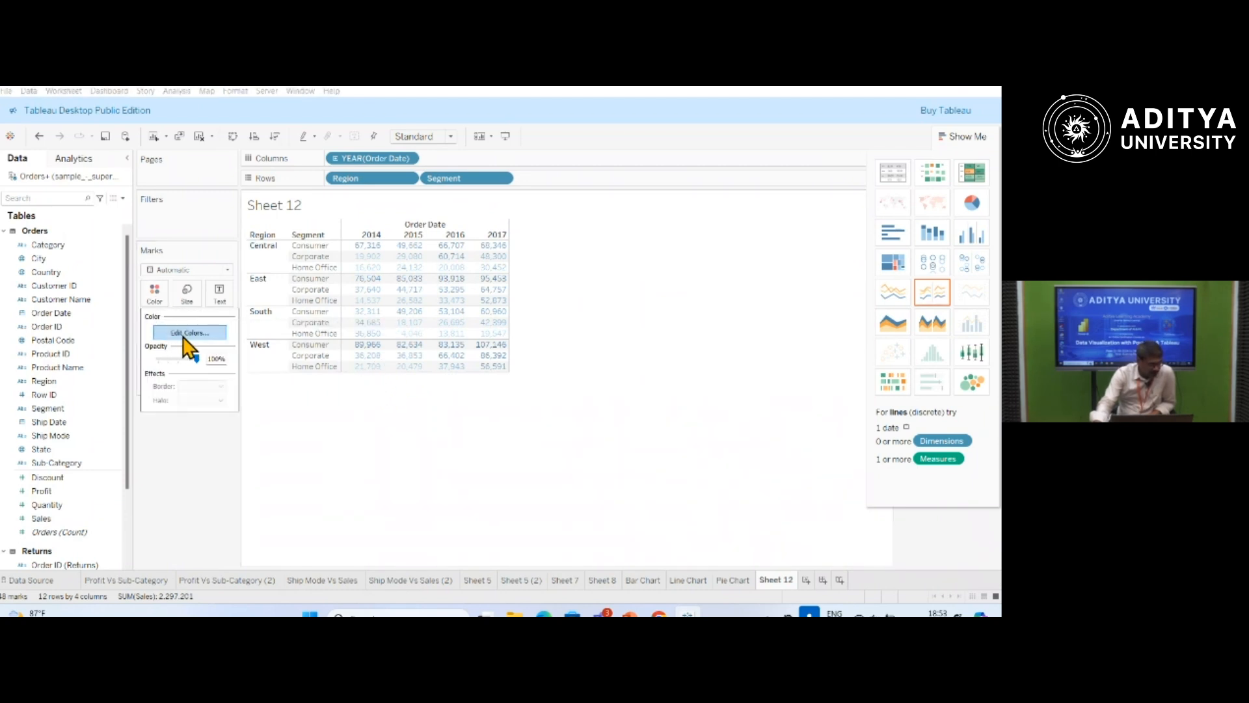
{"action": "left_click", "coordinate": [186, 334]}
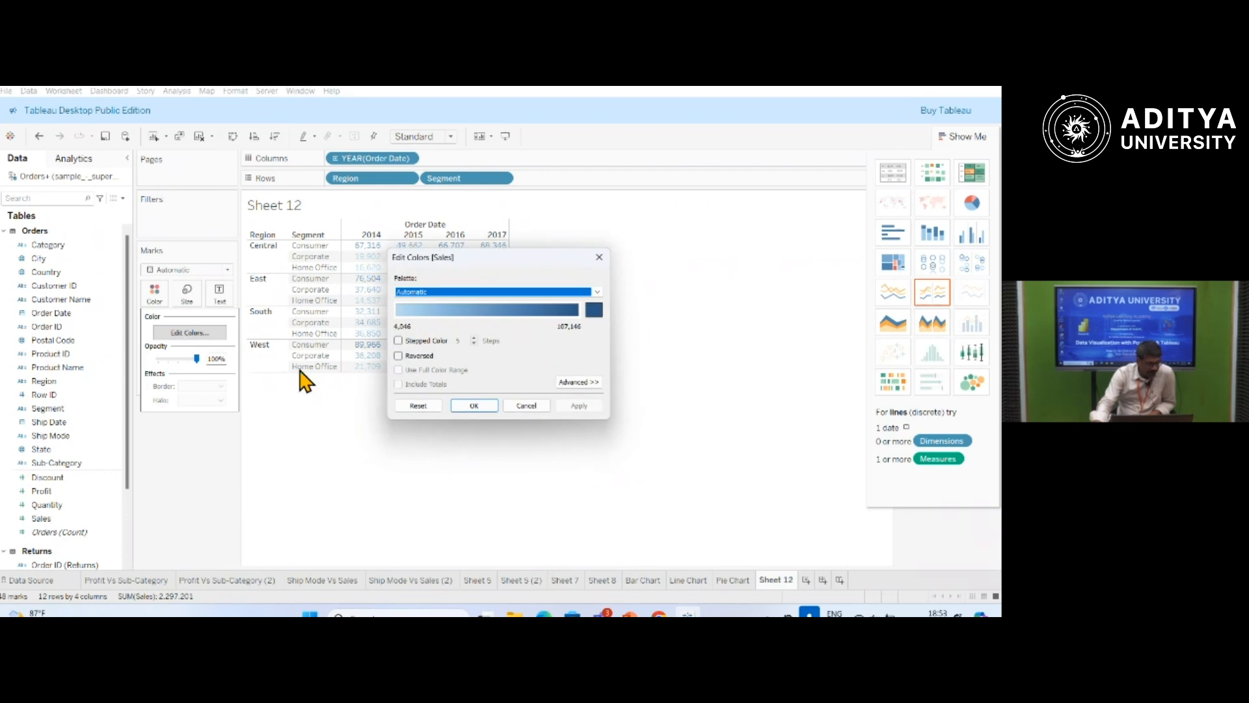
{"action": "left_click", "coordinate": [598, 291]}
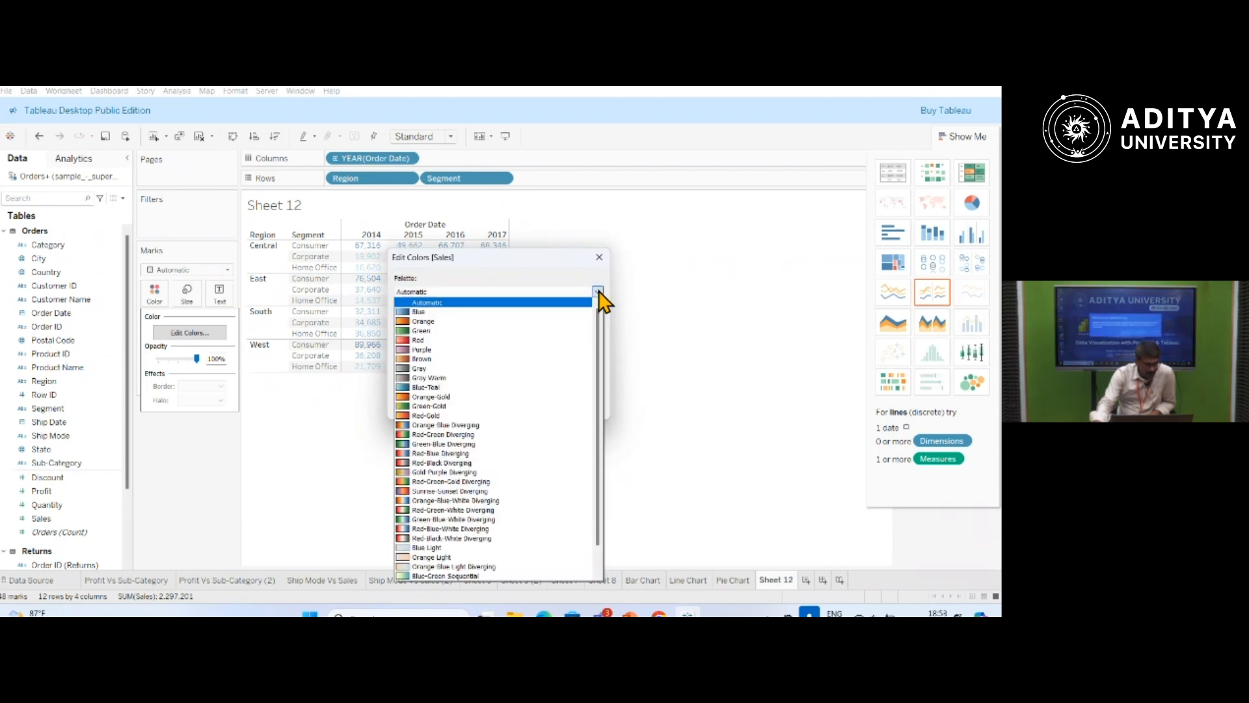
{"action": "left_click", "coordinate": [427, 416]}
{"action": "left_click", "coordinate": [578, 406]}
{"action": "left_click", "coordinate": [489, 398]}
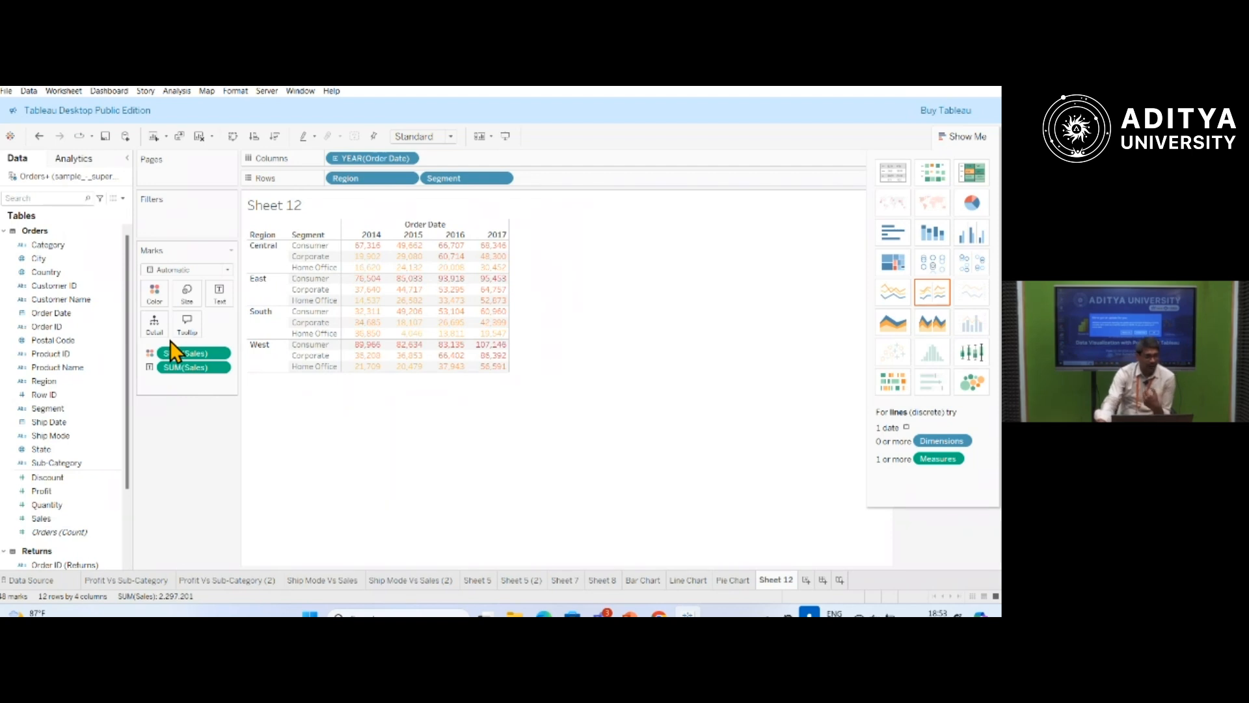
{"action": "left_click", "coordinate": [231, 251]}
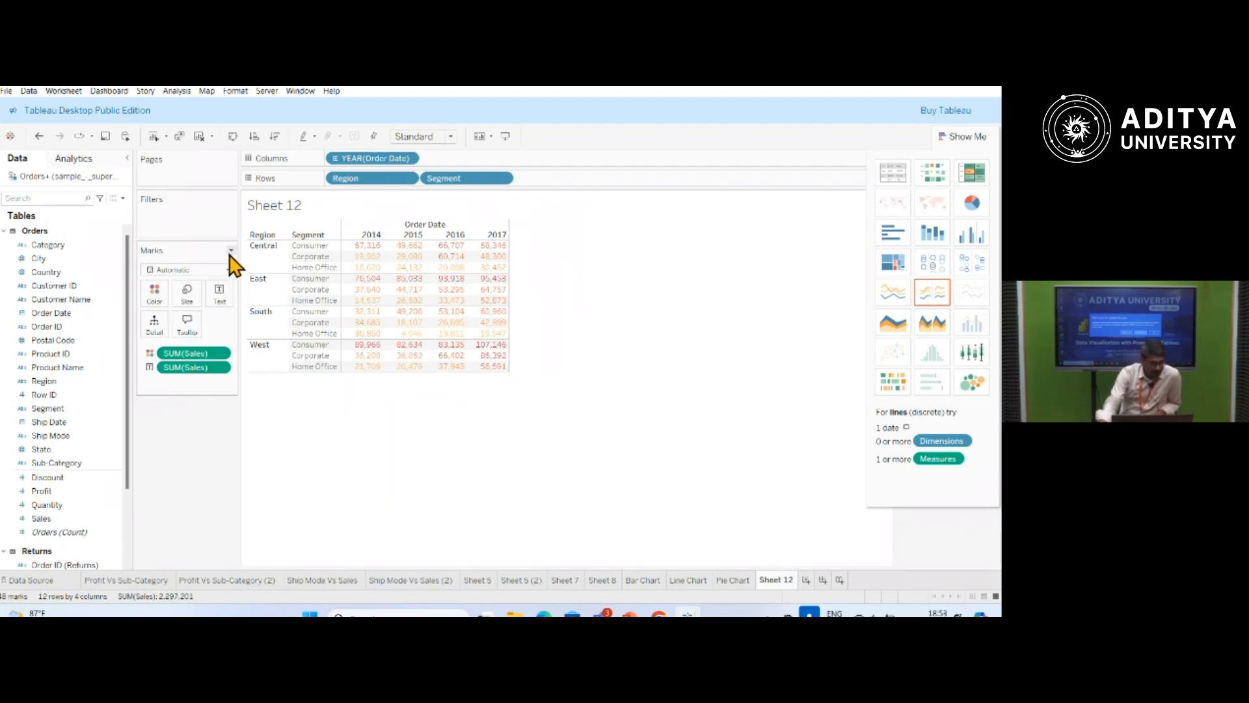
{"action": "left_click", "coordinate": [205, 504]}
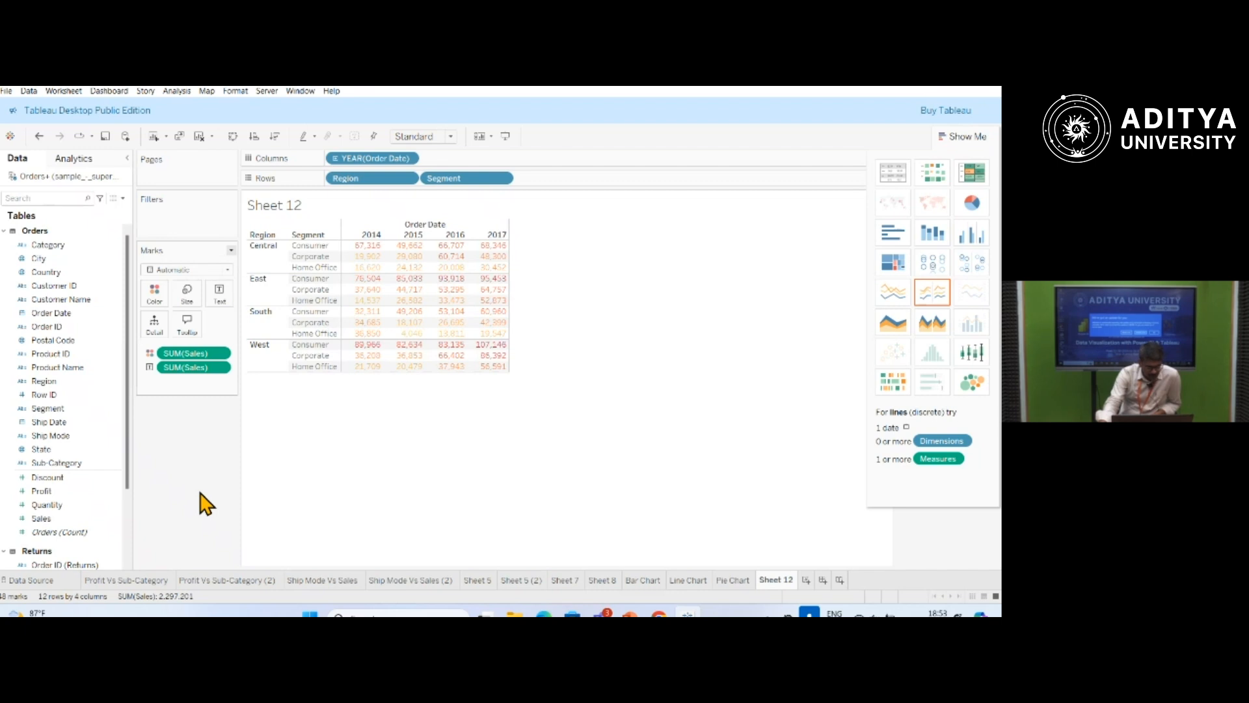
{"action": "right_click", "coordinate": [352, 410]}
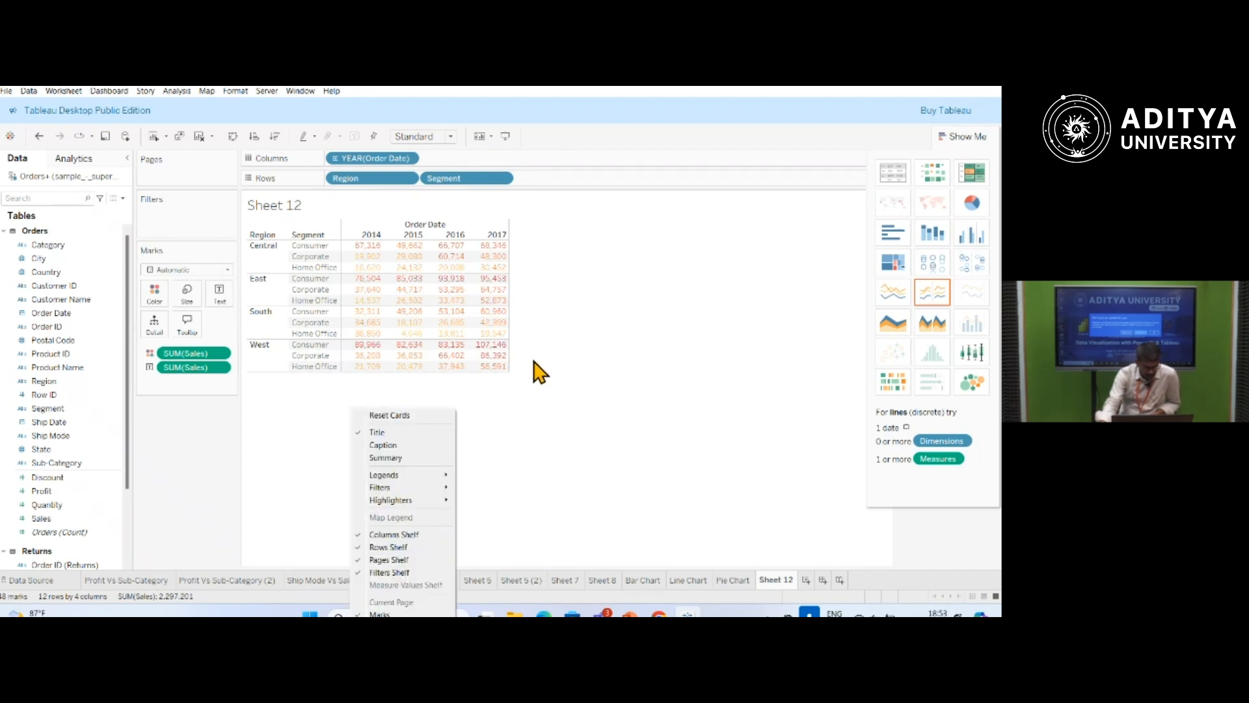
{"action": "left_click", "coordinate": [549, 272]}
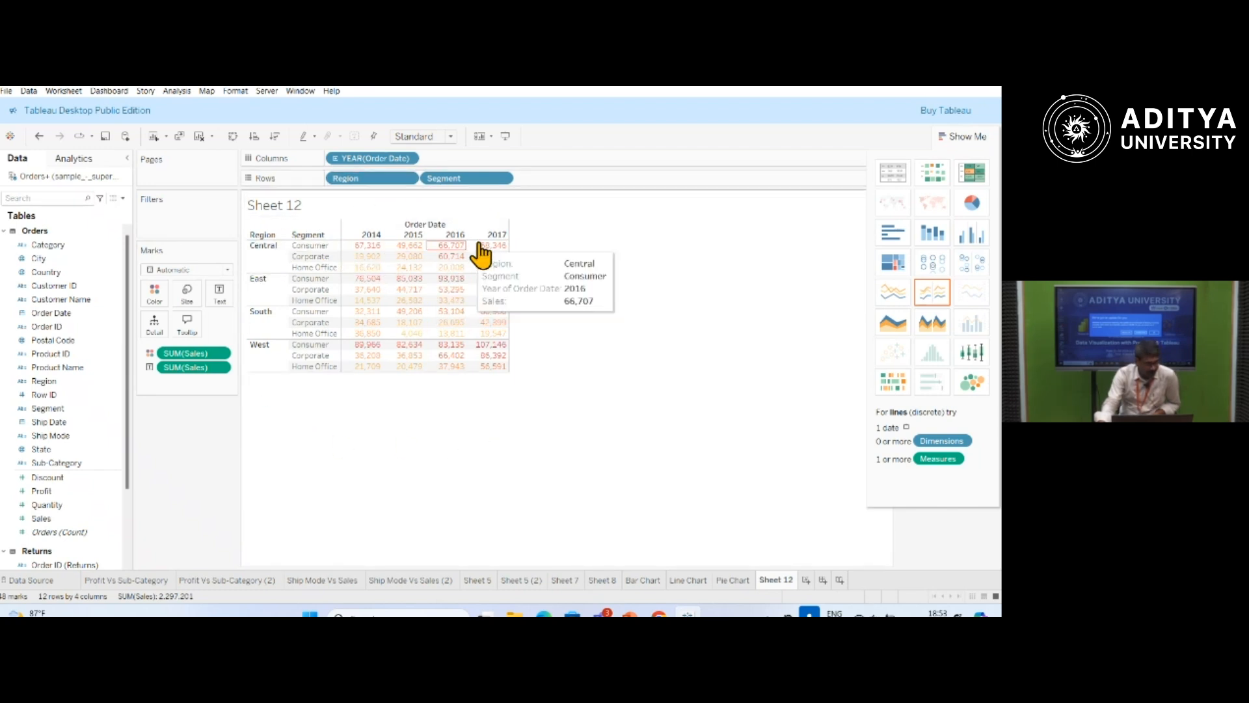
Turn on the caption and the summary card for the Sales table sheet.
{"action": "right_click", "coordinate": [527, 238]}
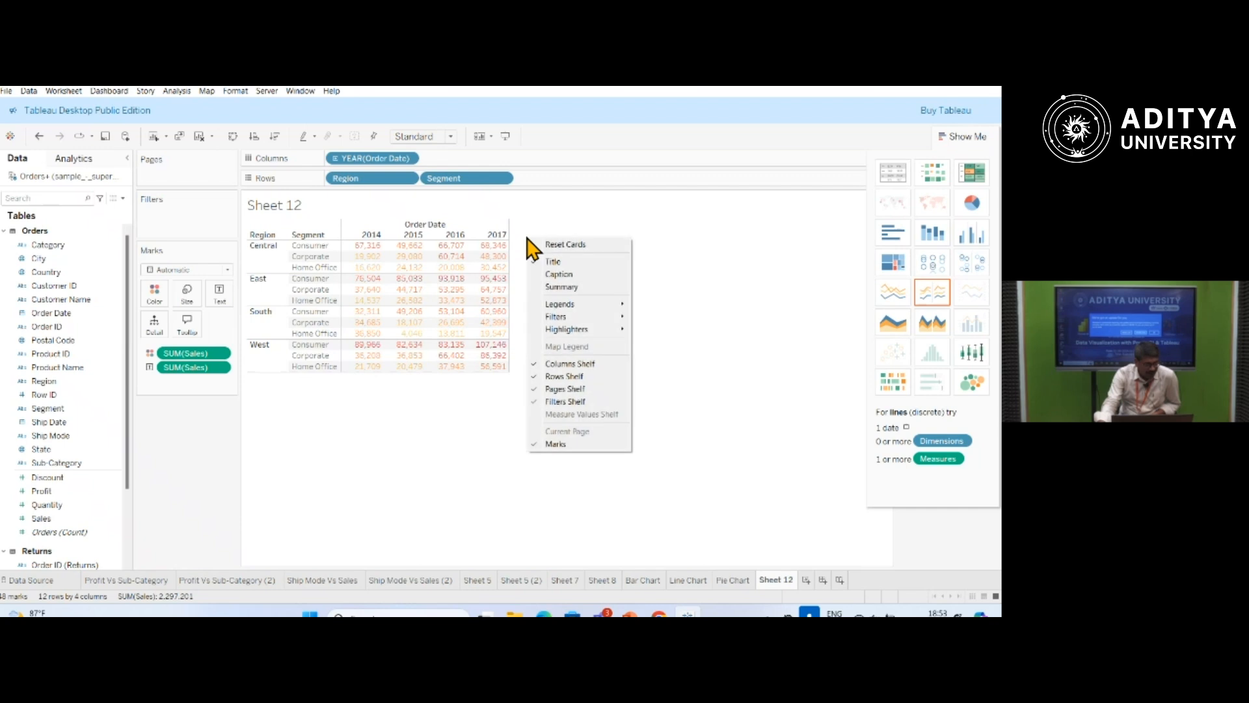
{"action": "left_click", "coordinate": [560, 277]}
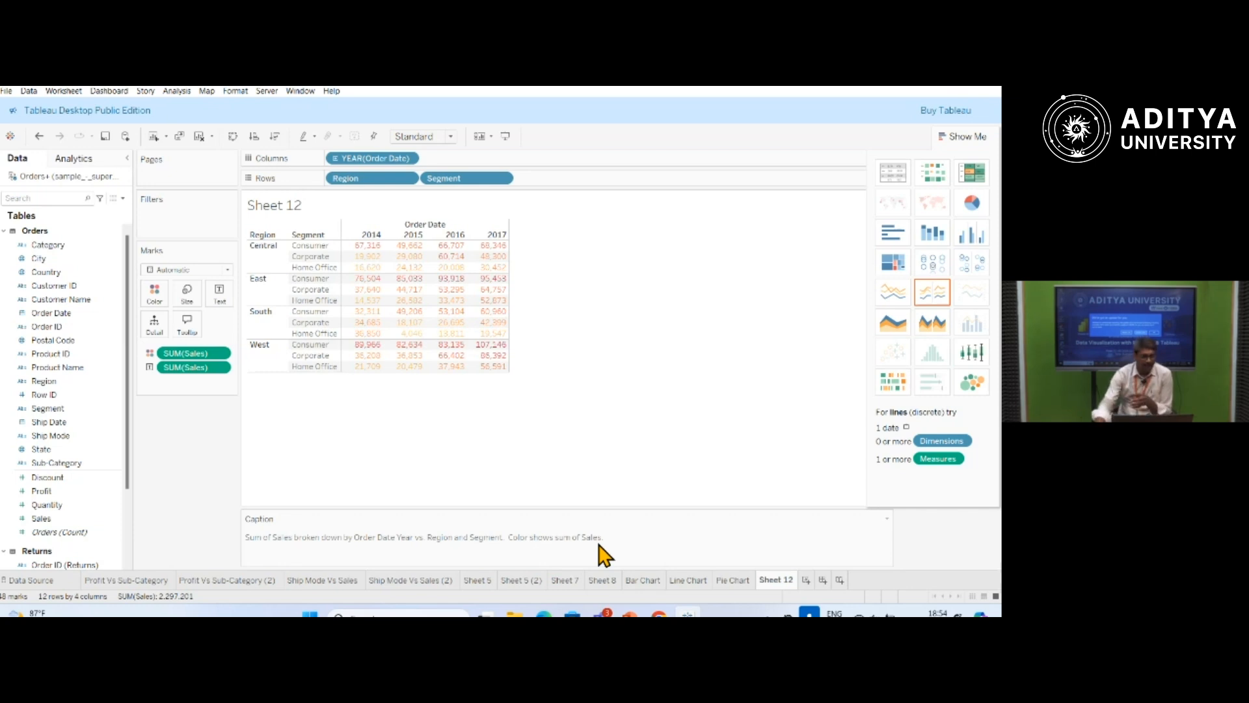
{"action": "right_click", "coordinate": [566, 353]}
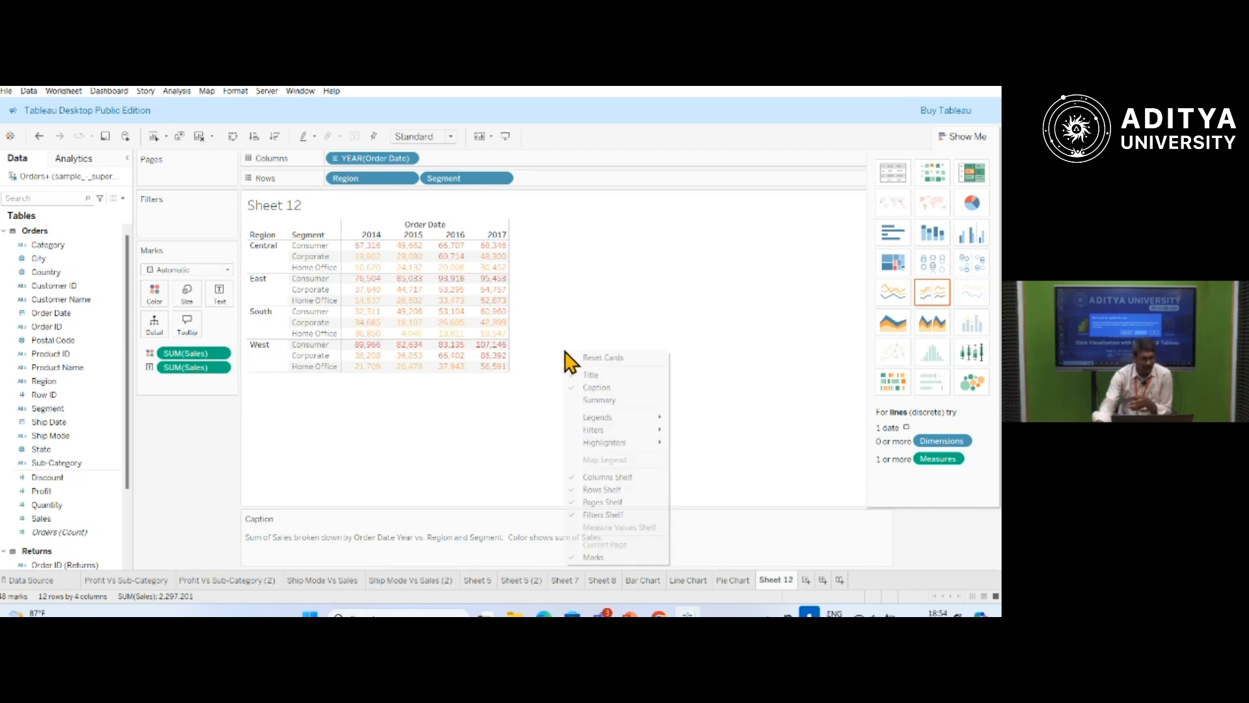
{"action": "left_click", "coordinate": [605, 401]}
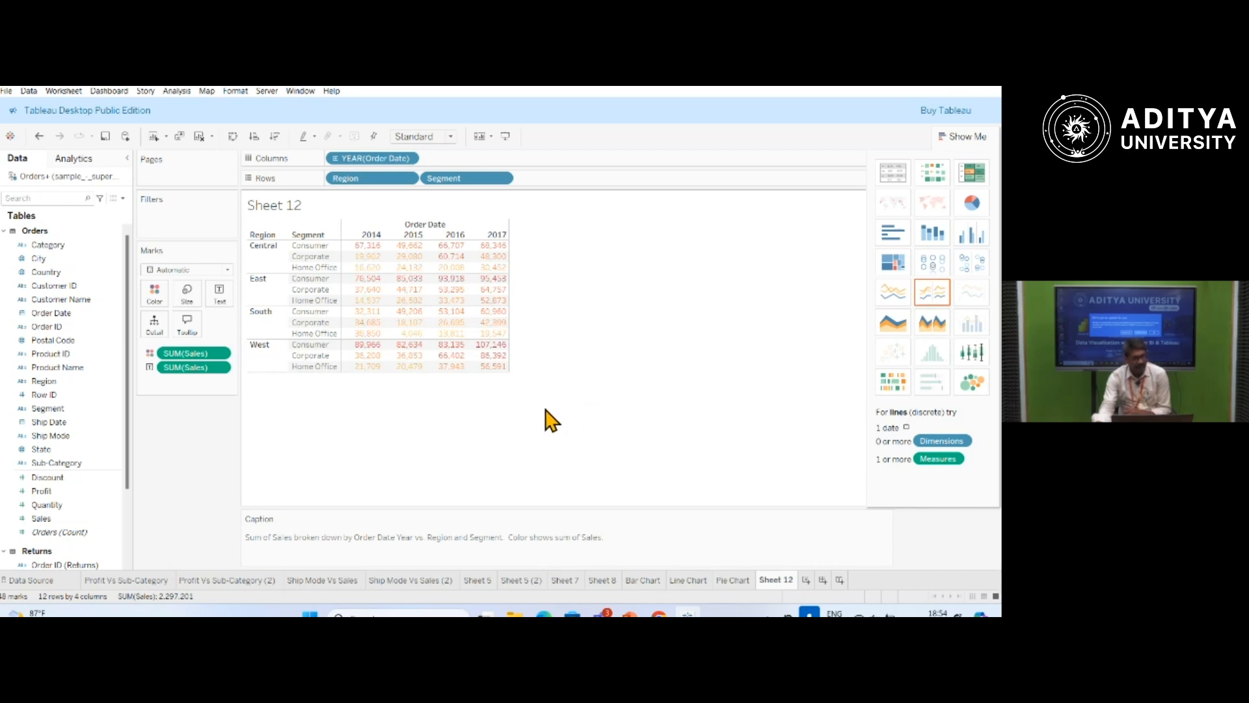
{"action": "mouse_move", "coordinate": [404, 280]}
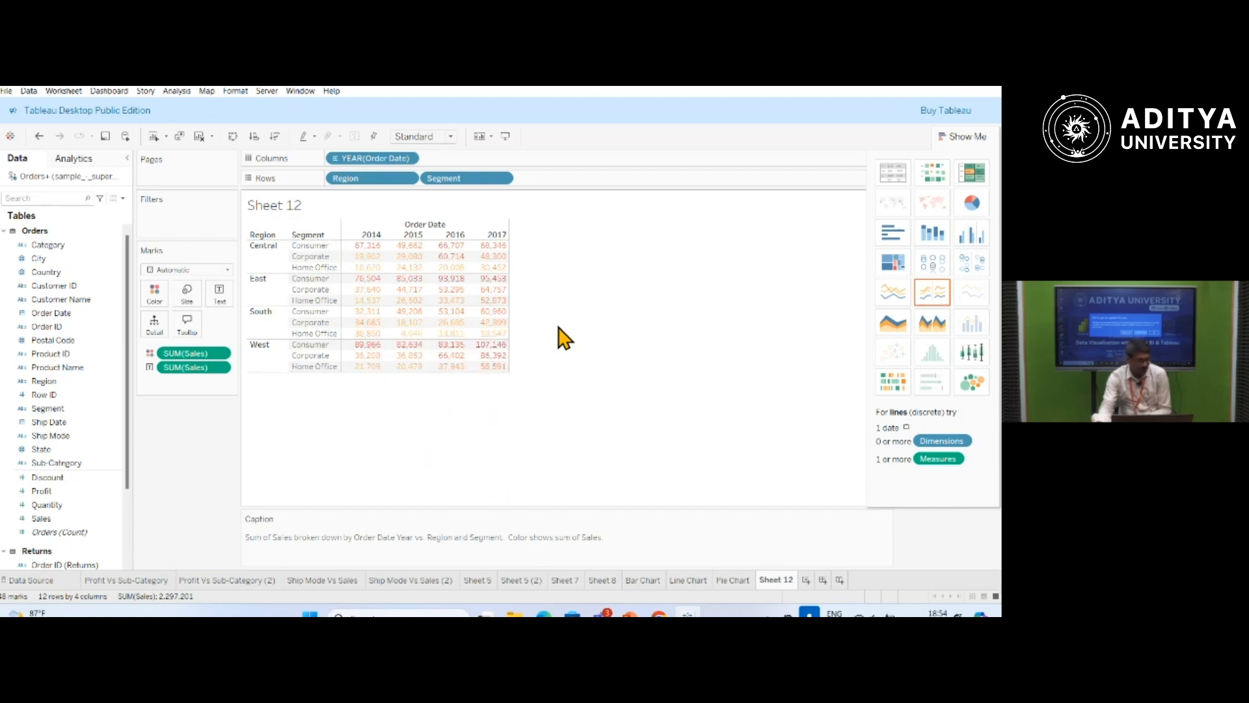
{"action": "right_click", "coordinate": [551, 277]}
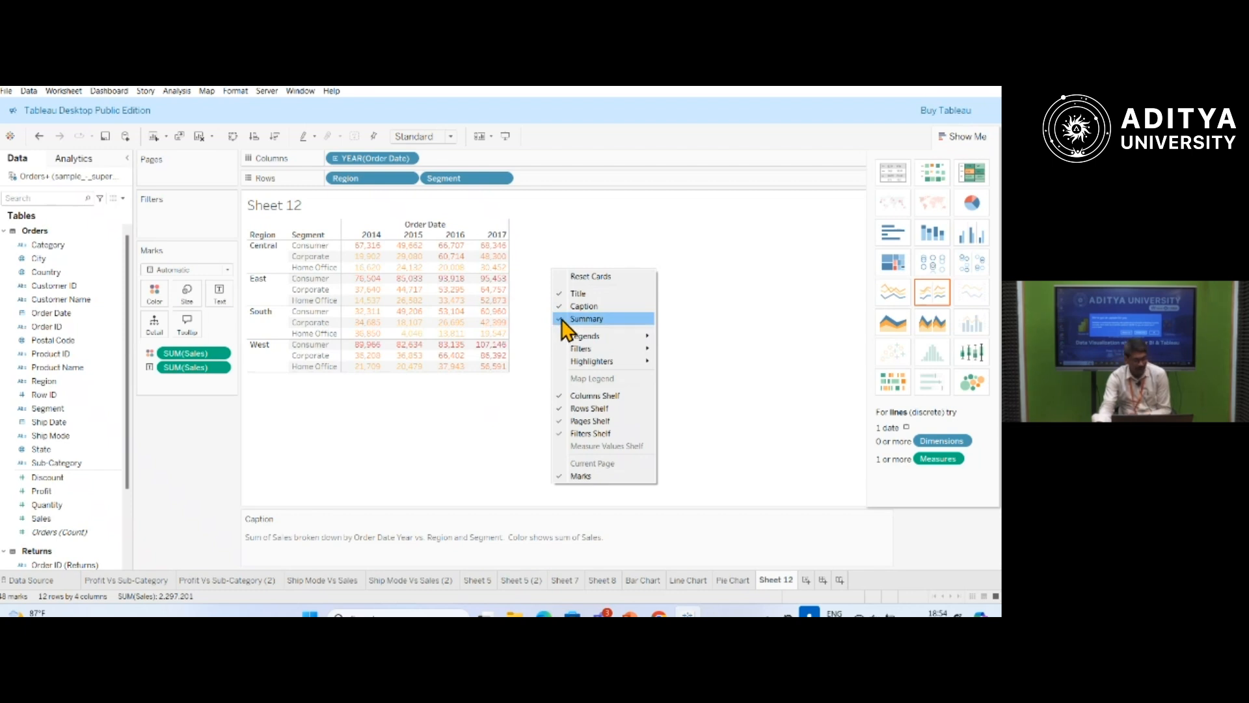
{"action": "left_click", "coordinate": [445, 431]}
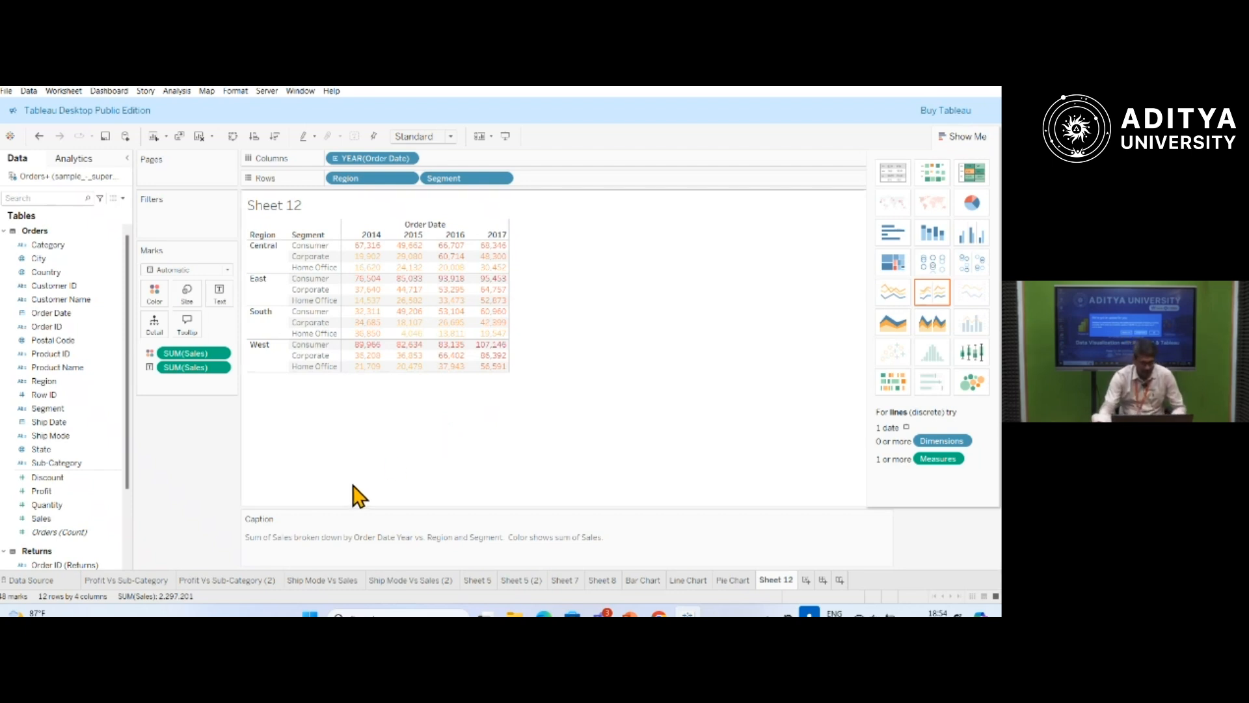
{"action": "mouse_move", "coordinate": [348, 324]}
{"action": "right_click", "coordinate": [350, 266]}
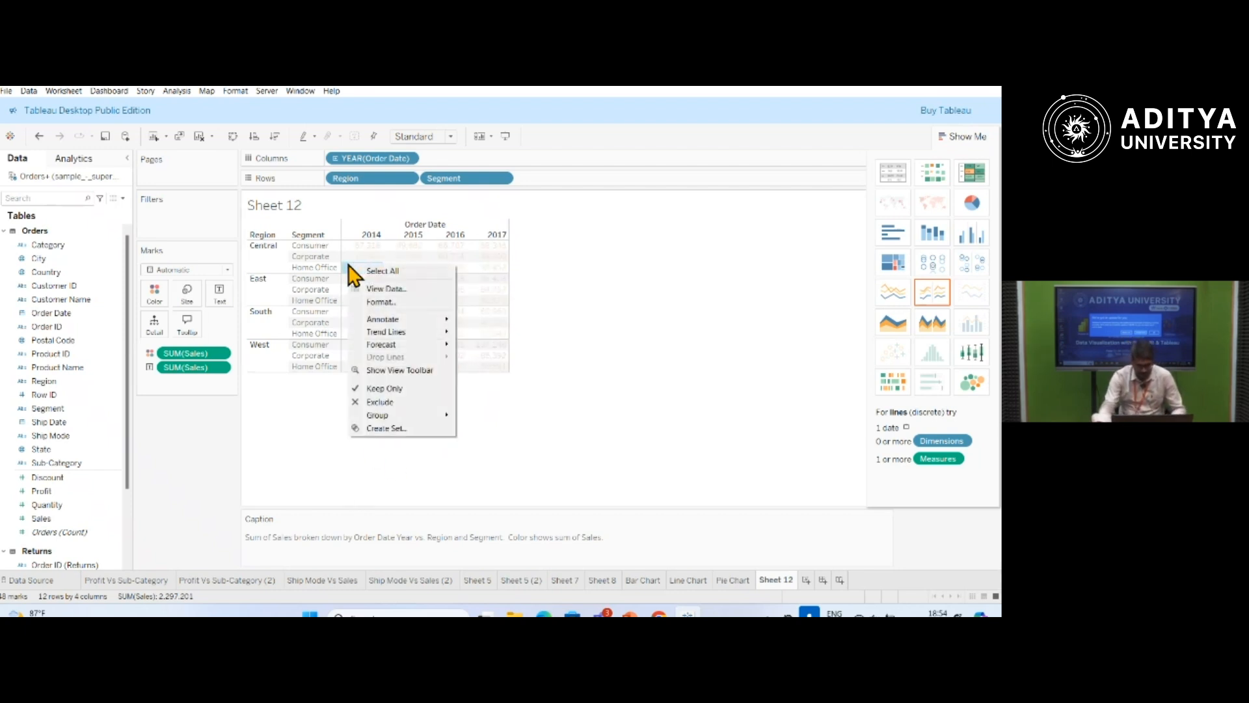
{"action": "left_click", "coordinate": [696, 303]}
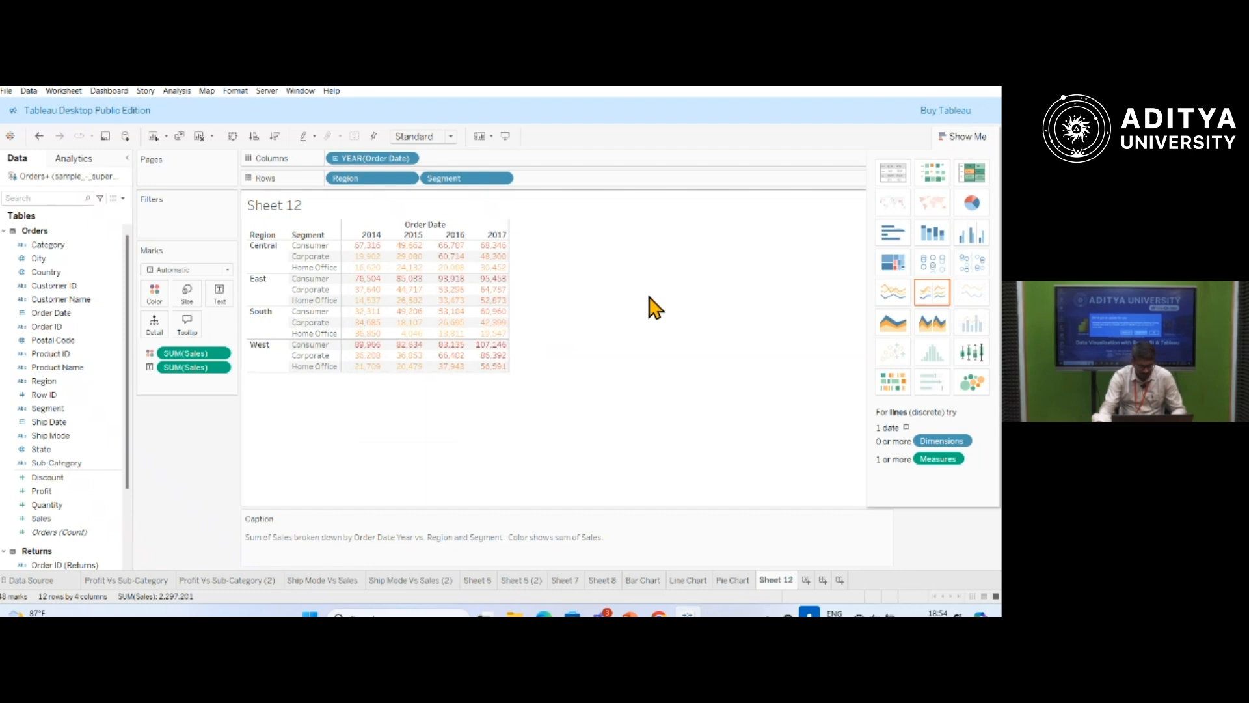
{"action": "mouse_move", "coordinate": [508, 318]}
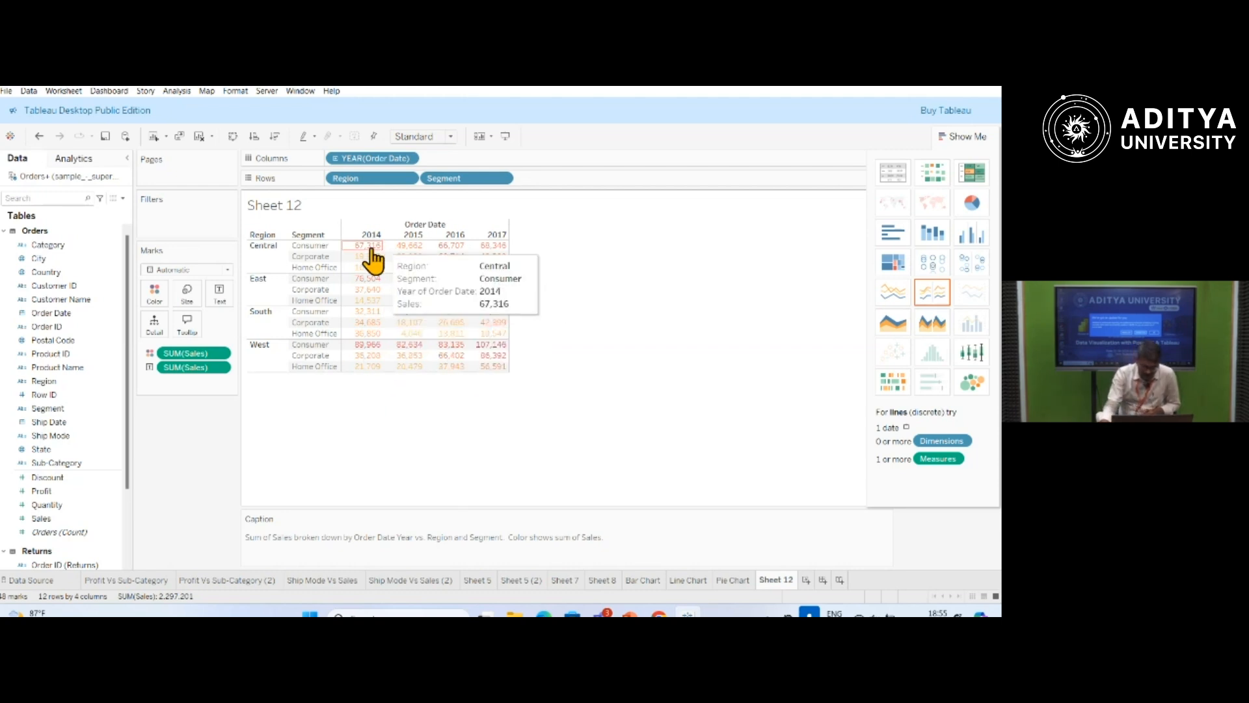
{"action": "mouse_move", "coordinate": [368, 257]}
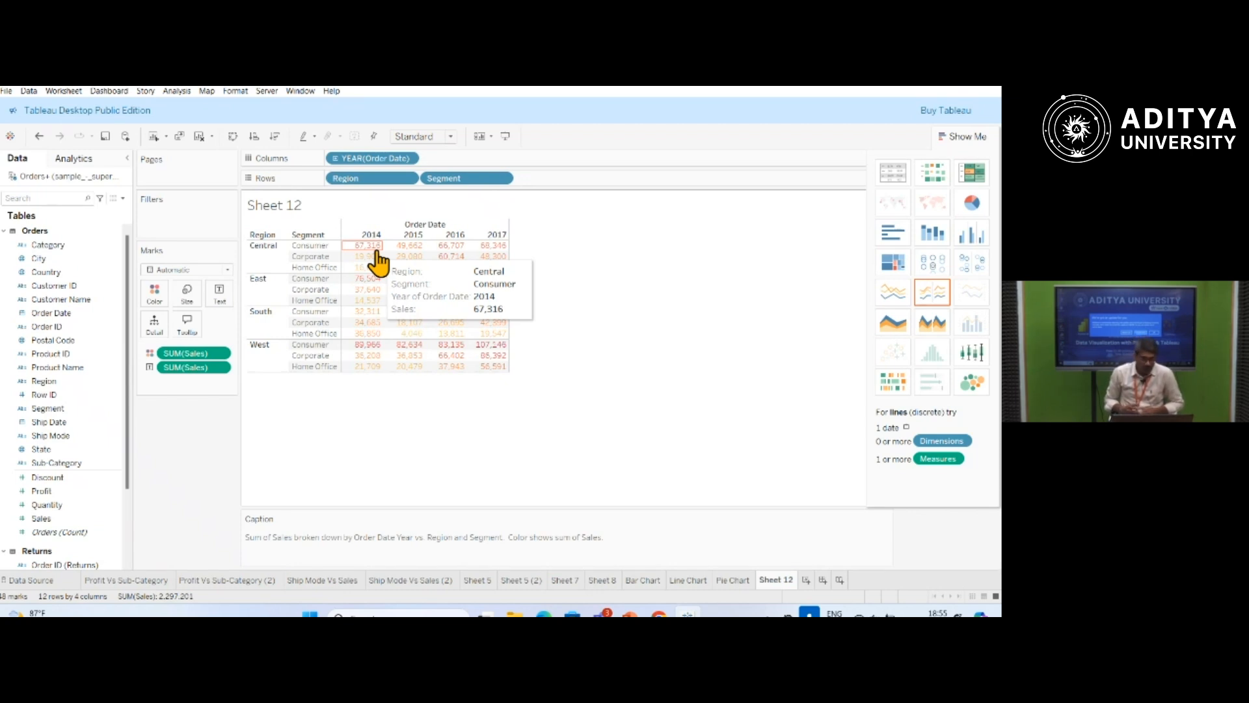
Add a Percent of Total table calculation, computed across the table, to the Sales text values.
{"action": "left_click", "coordinate": [220, 368]}
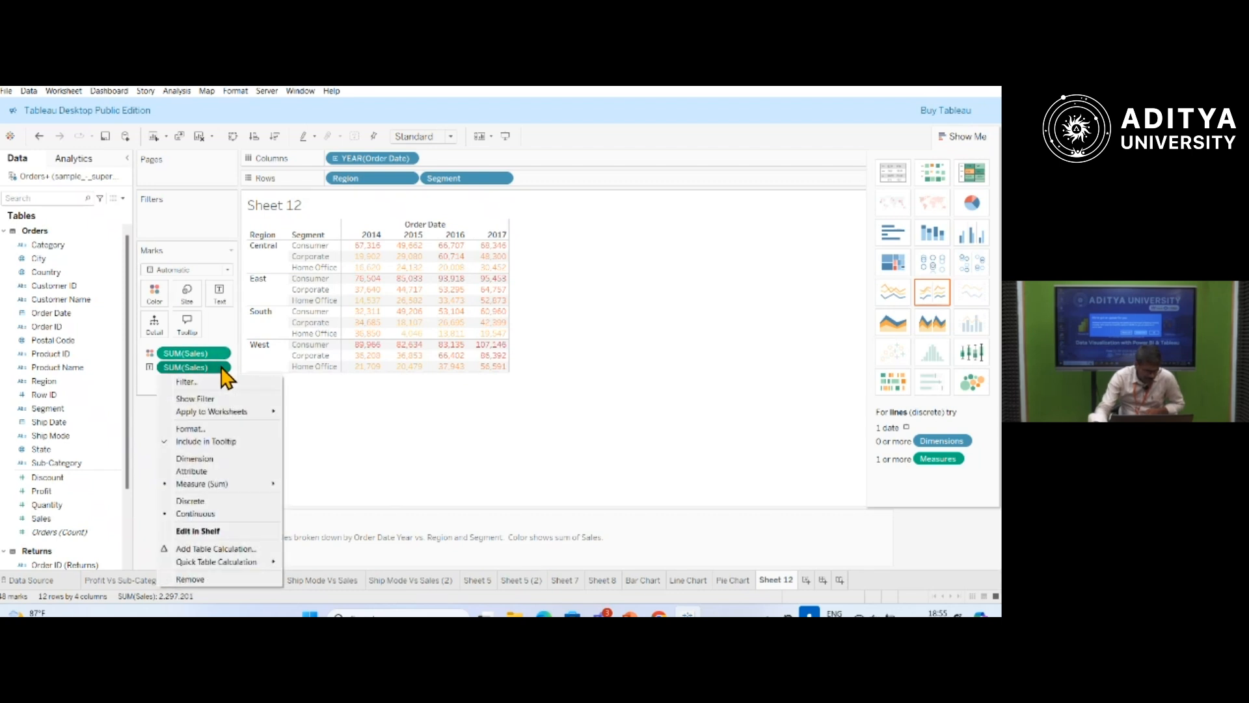
{"action": "left_click", "coordinate": [224, 550]}
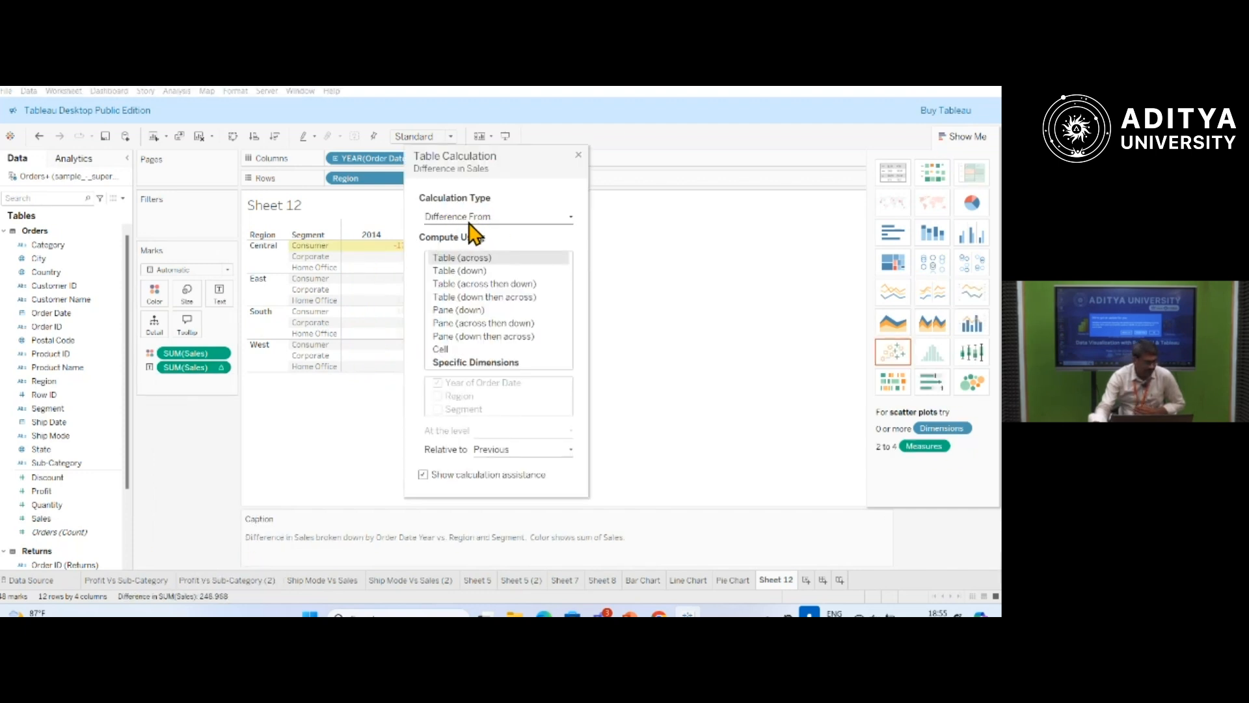
{"action": "left_click", "coordinate": [570, 217]}
{"action": "left_click", "coordinate": [508, 155]}
{"action": "left_click_drag", "start_coordinate": [508, 155], "coordinate": [681, 152]}
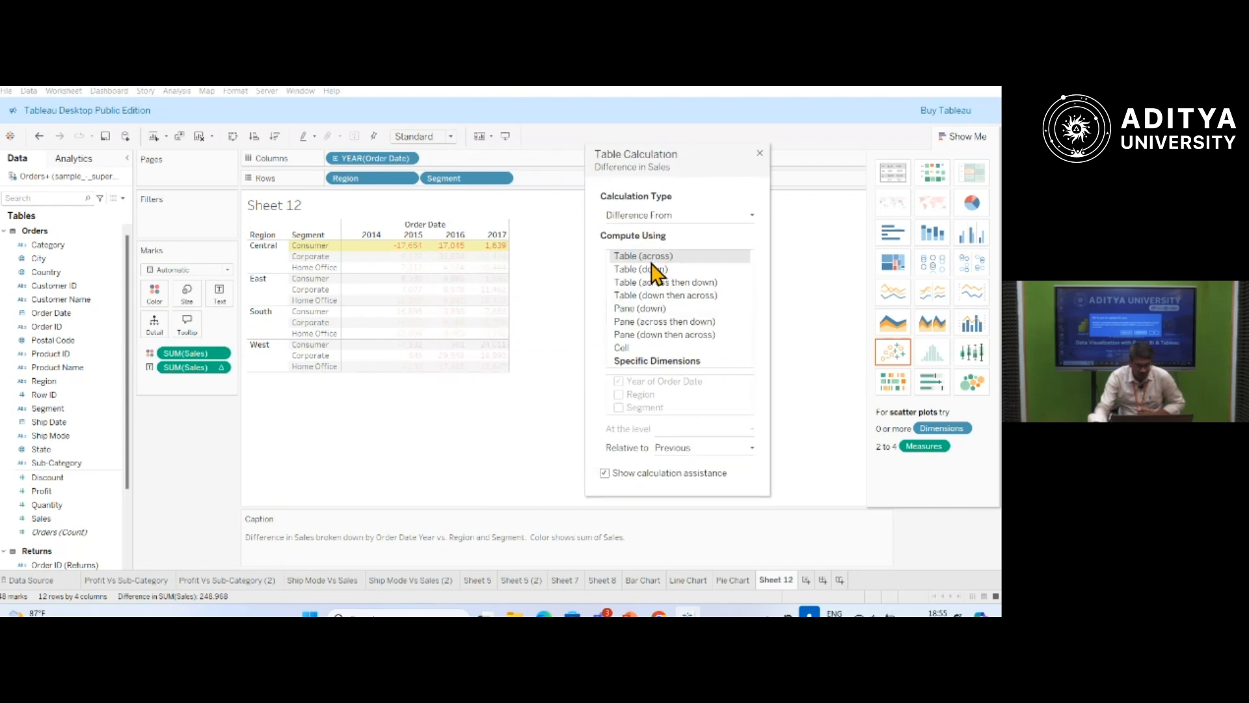
{"action": "left_click", "coordinate": [752, 215]}
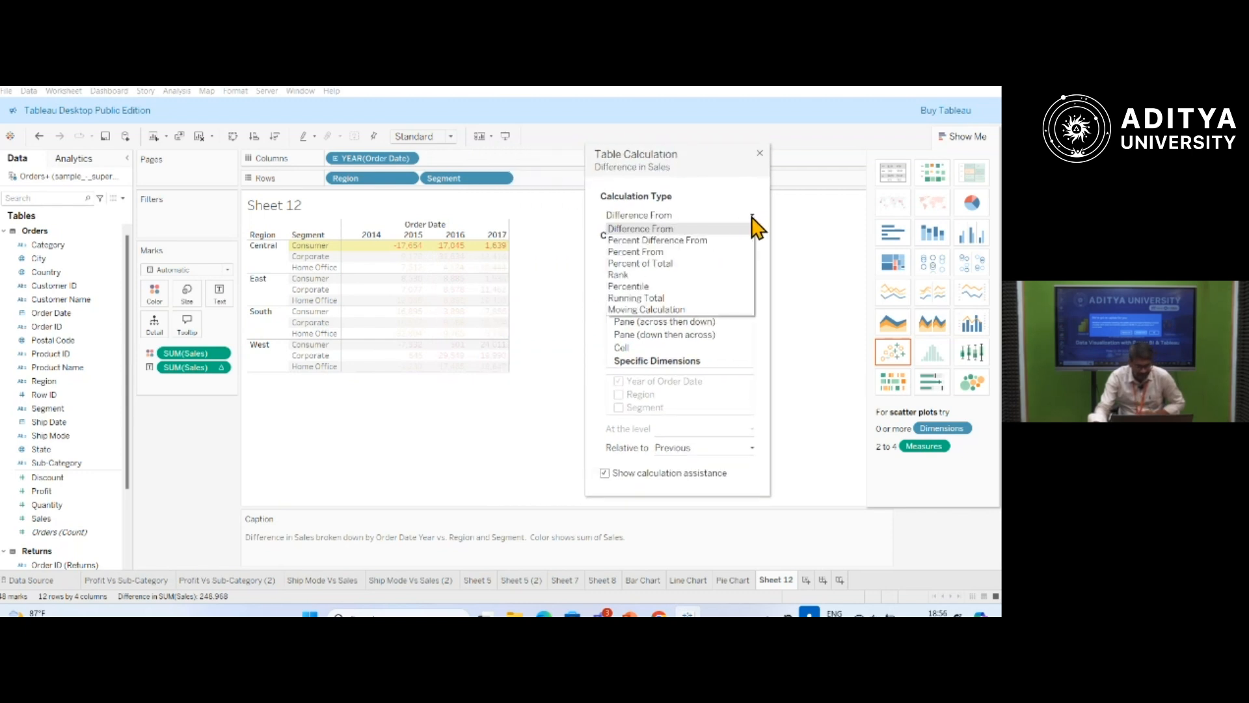
{"action": "left_click", "coordinate": [651, 264]}
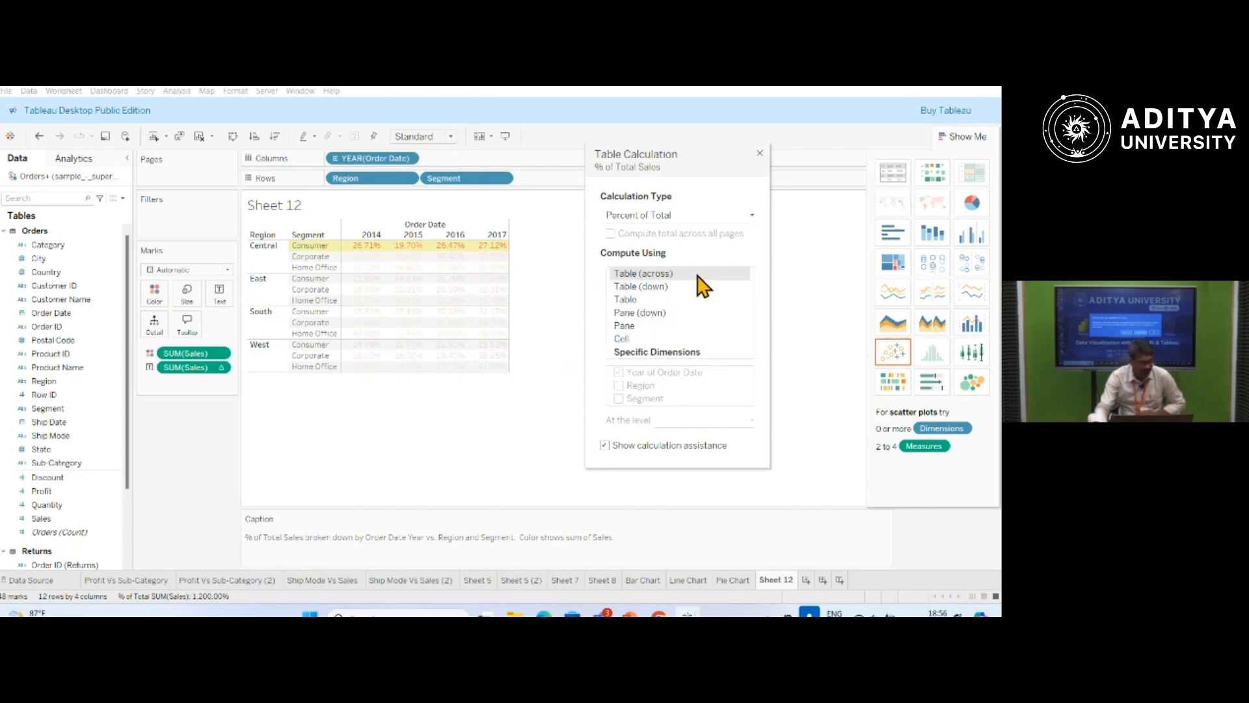
{"action": "left_click", "coordinate": [761, 155]}
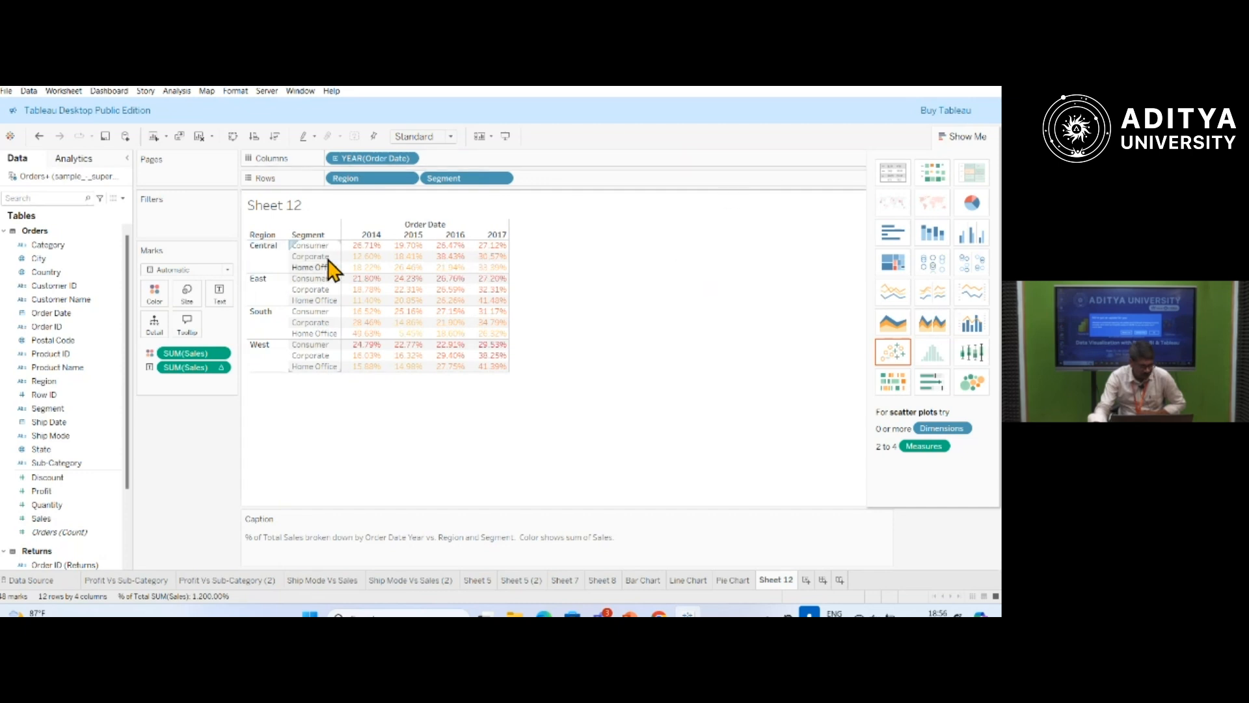
Fit the table to Entire View.
{"action": "left_click", "coordinate": [455, 138]}
{"action": "left_click", "coordinate": [434, 185]}
{"action": "mouse_move", "coordinate": [462, 261]}
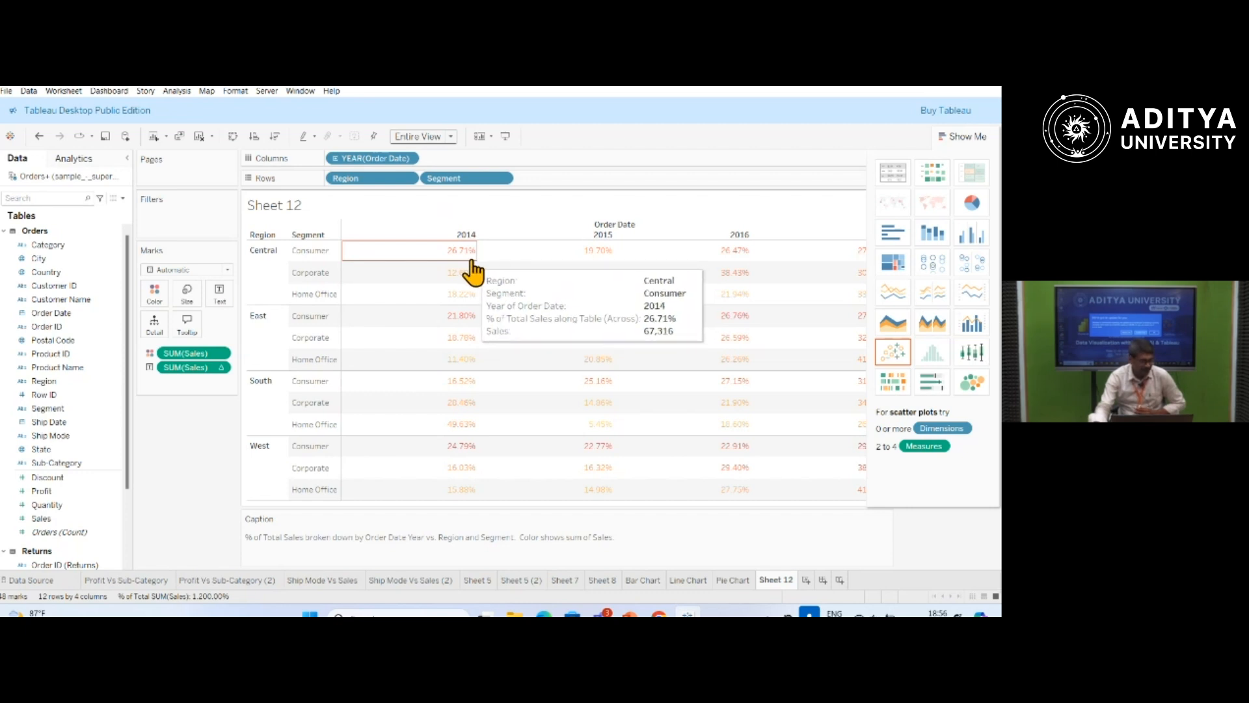
Clear the table calculation from the Sales text values.
{"action": "left_click", "coordinate": [221, 369]}
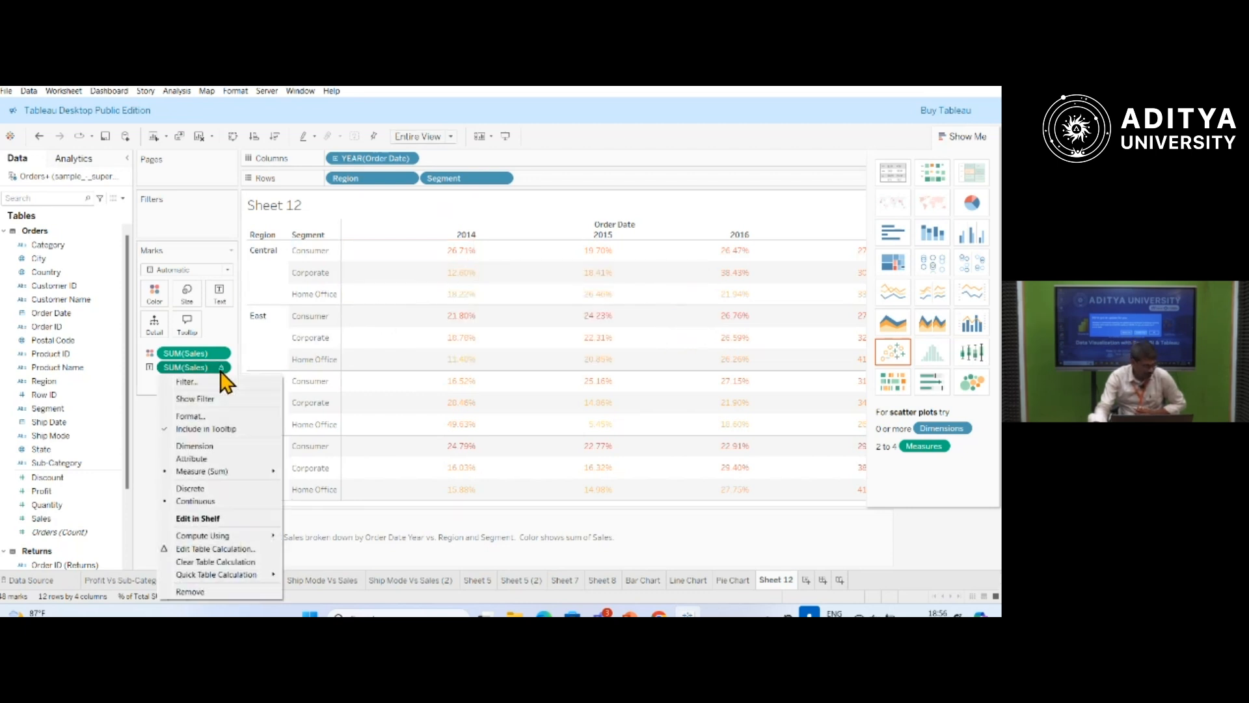
{"action": "left_click", "coordinate": [198, 563]}
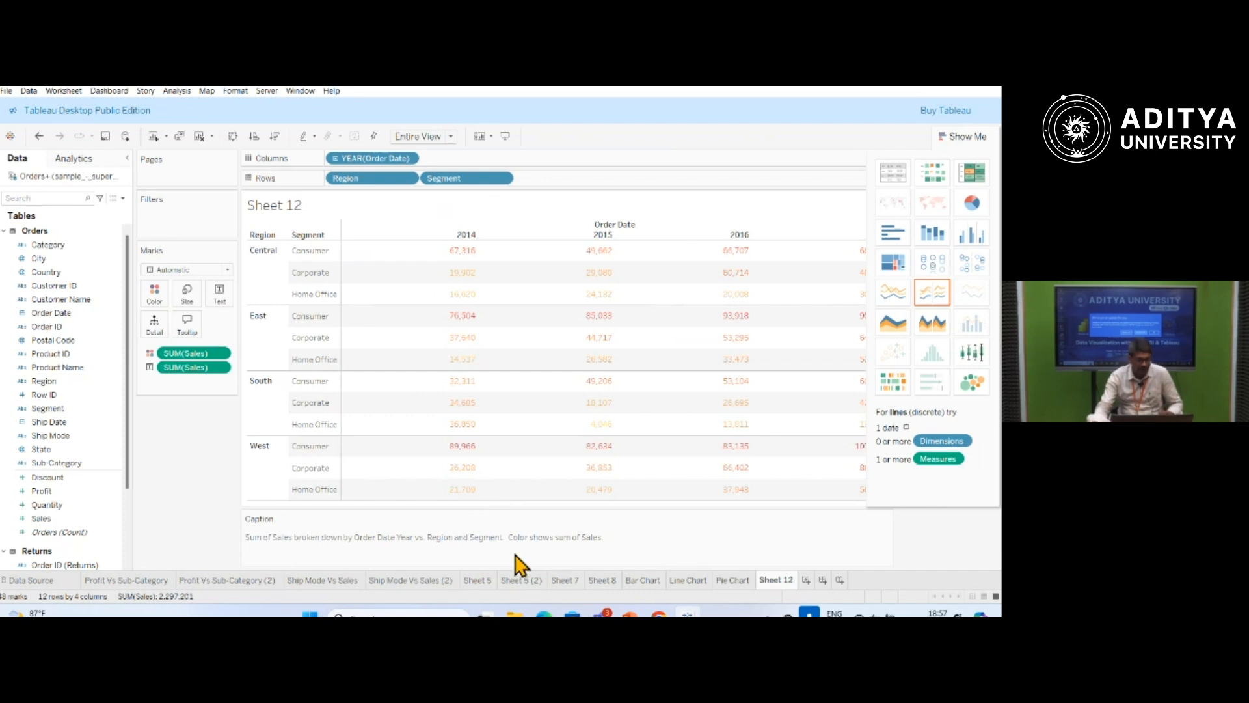
Rename the sheet as Cross Tab.
{"action": "double_click", "coordinate": [778, 579]}
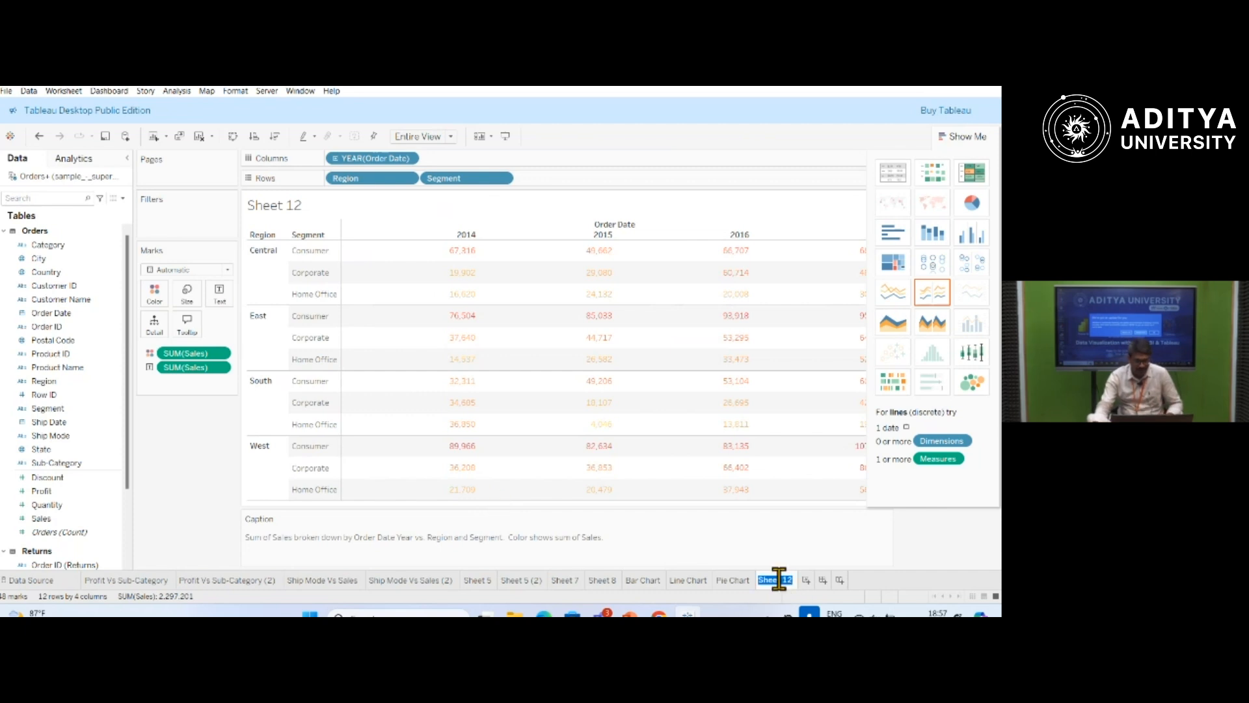
{"action": "type", "text": "Cros"}
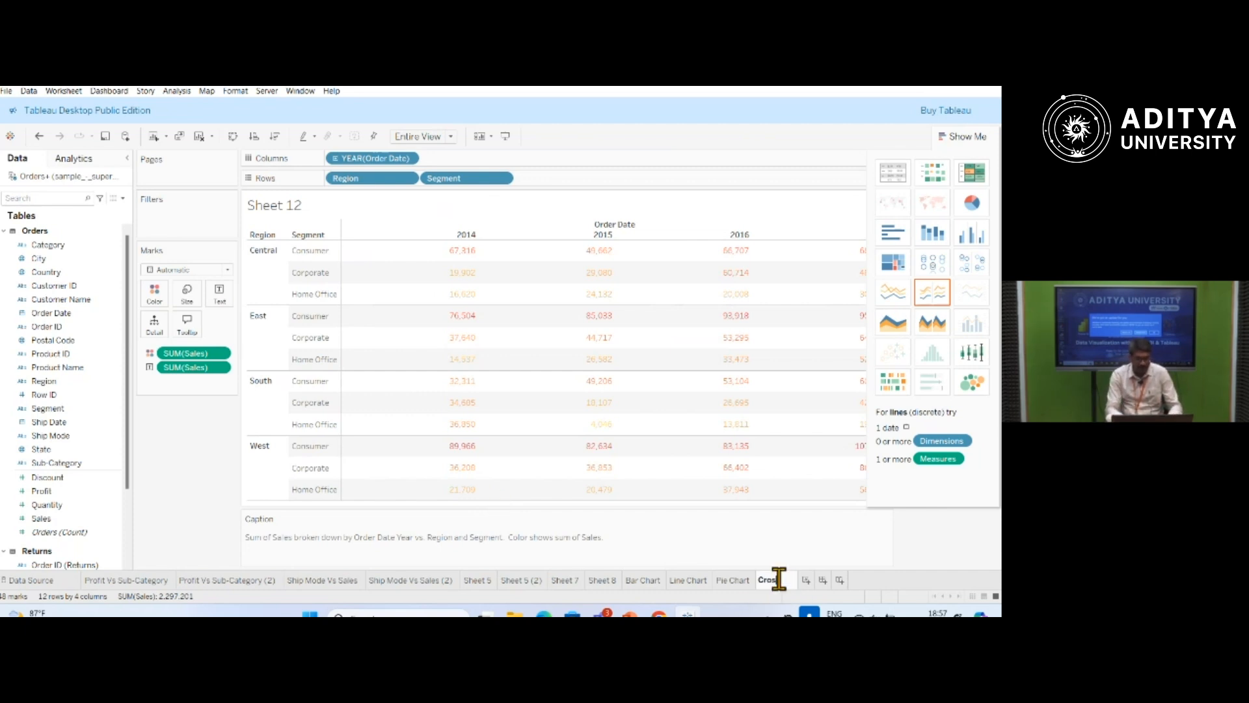
{"action": "type", "text": "s Tab"}
{"action": "key", "text": "Return"}
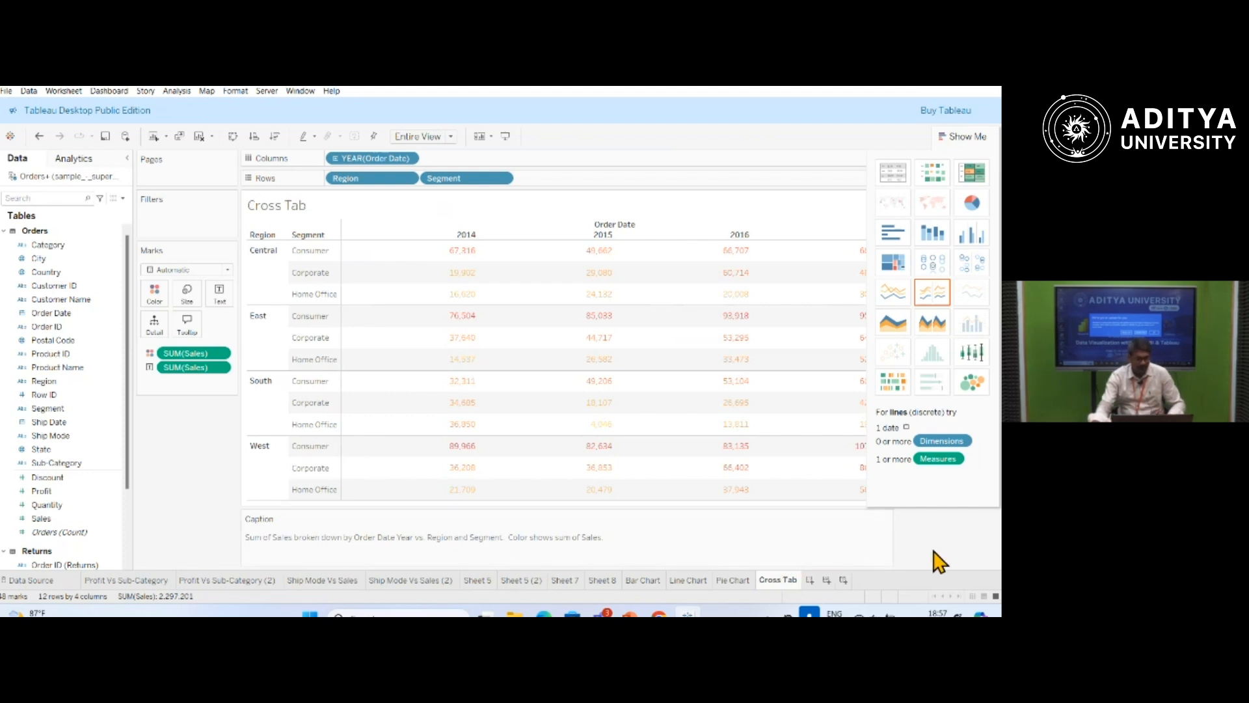
Place Quantity on the columns of the empty Sheet 13 and convert the view into a histogram.
{"action": "mouse_move", "coordinate": [592, 407]}
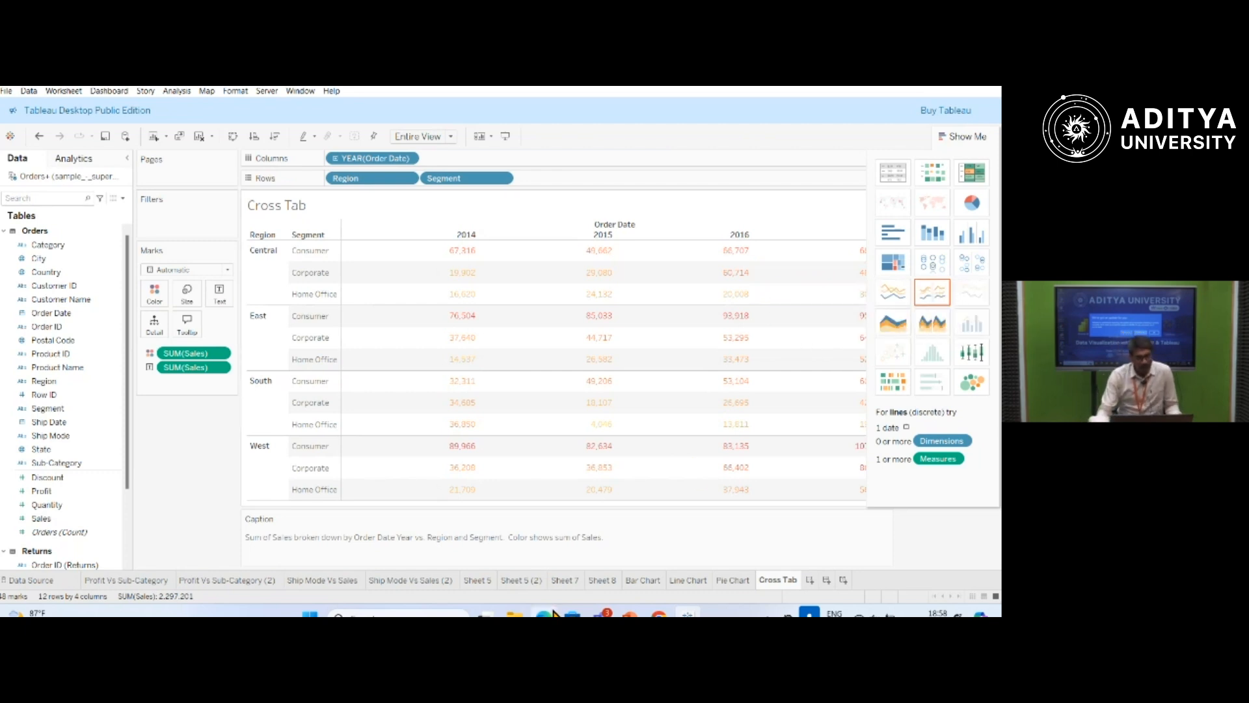
{"action": "mouse_move", "coordinate": [655, 614]}
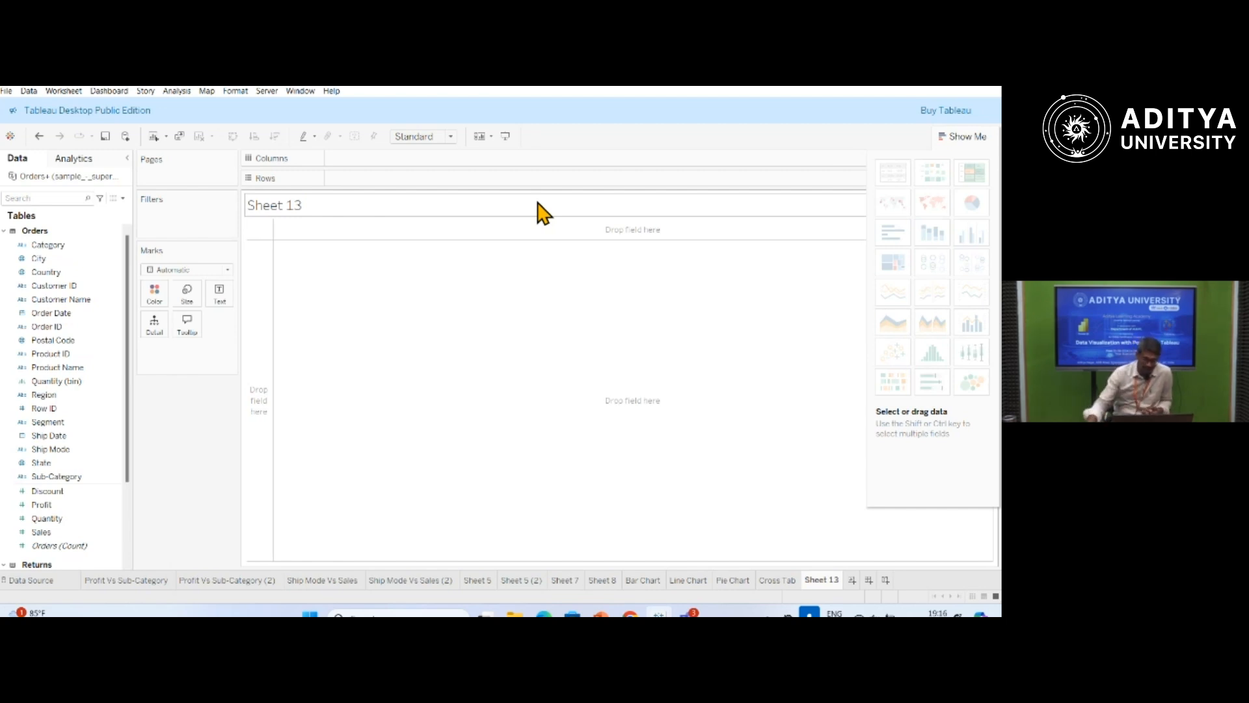
{"action": "left_click", "coordinate": [86, 338]}
{"action": "left_click", "coordinate": [49, 519]}
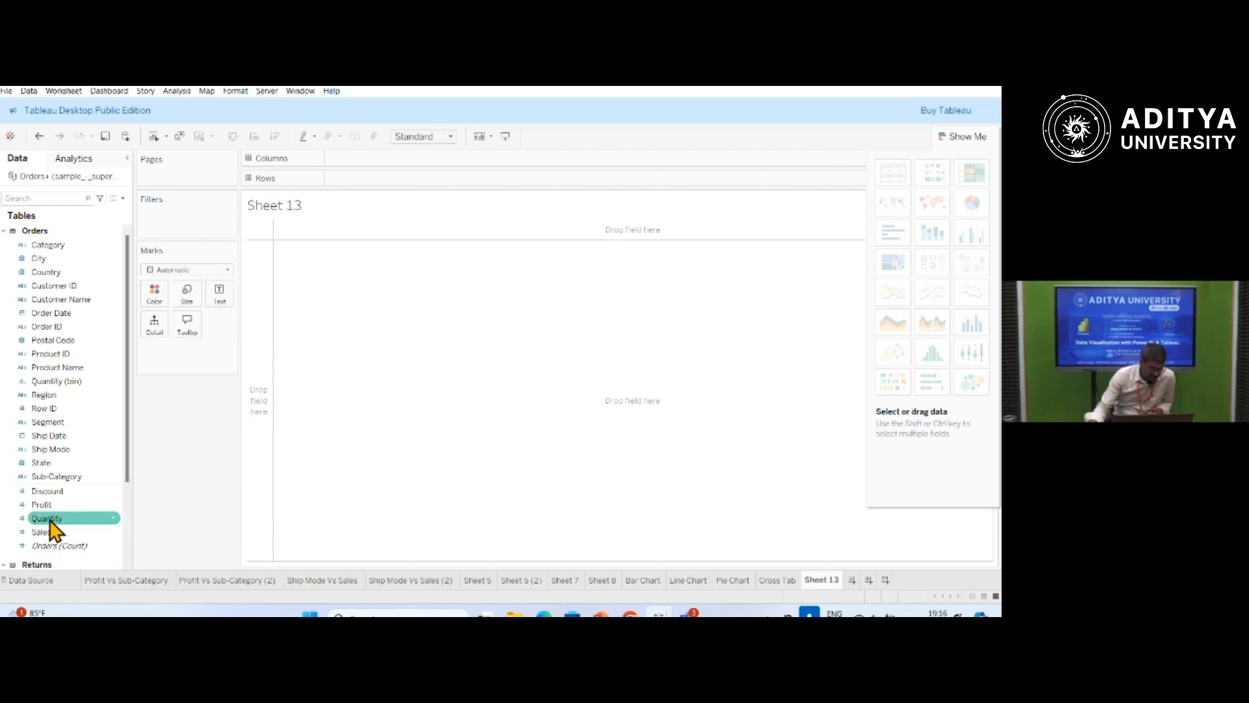
{"action": "left_click_drag", "start_coordinate": [48, 521], "coordinate": [357, 171]}
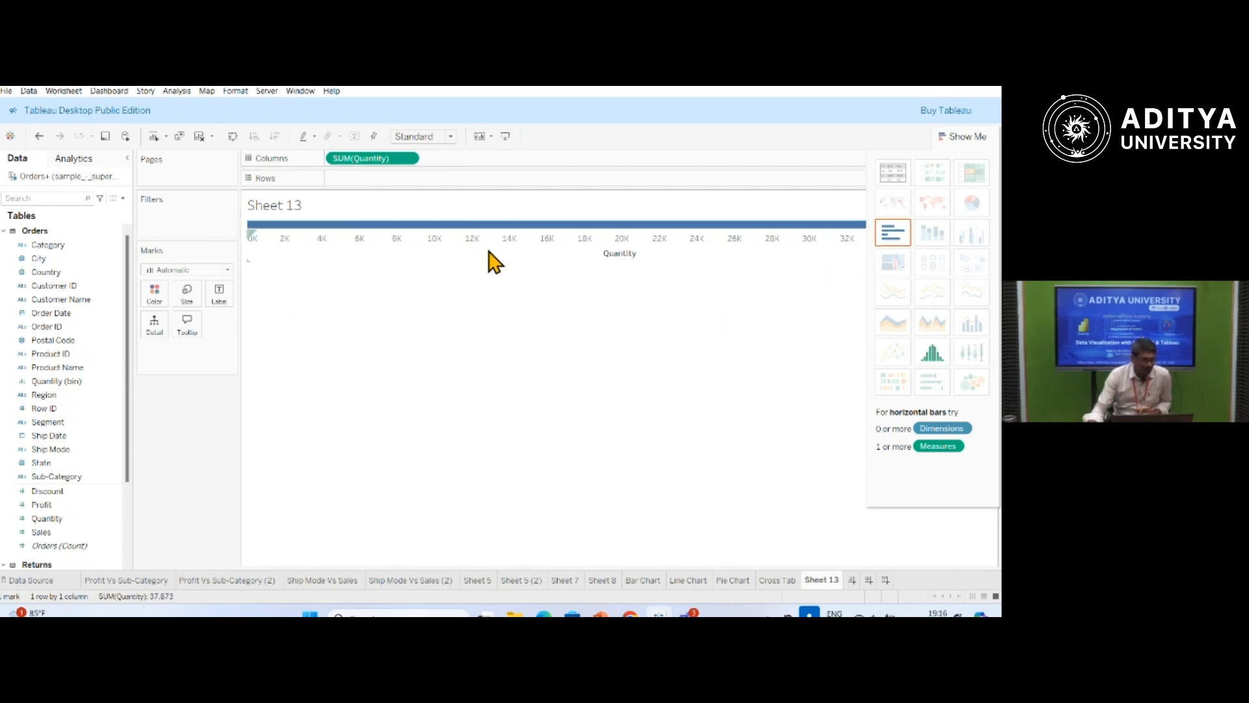
{"action": "left_click", "coordinate": [932, 353]}
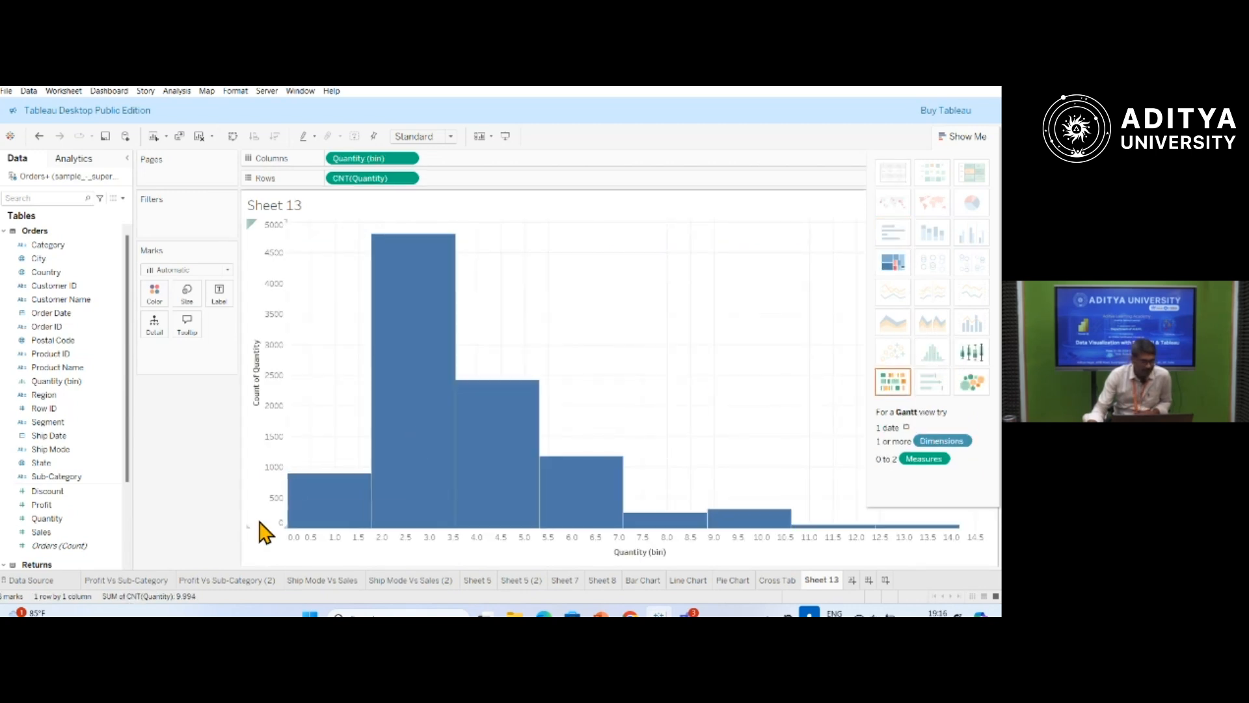
{"action": "mouse_move", "coordinate": [322, 500]}
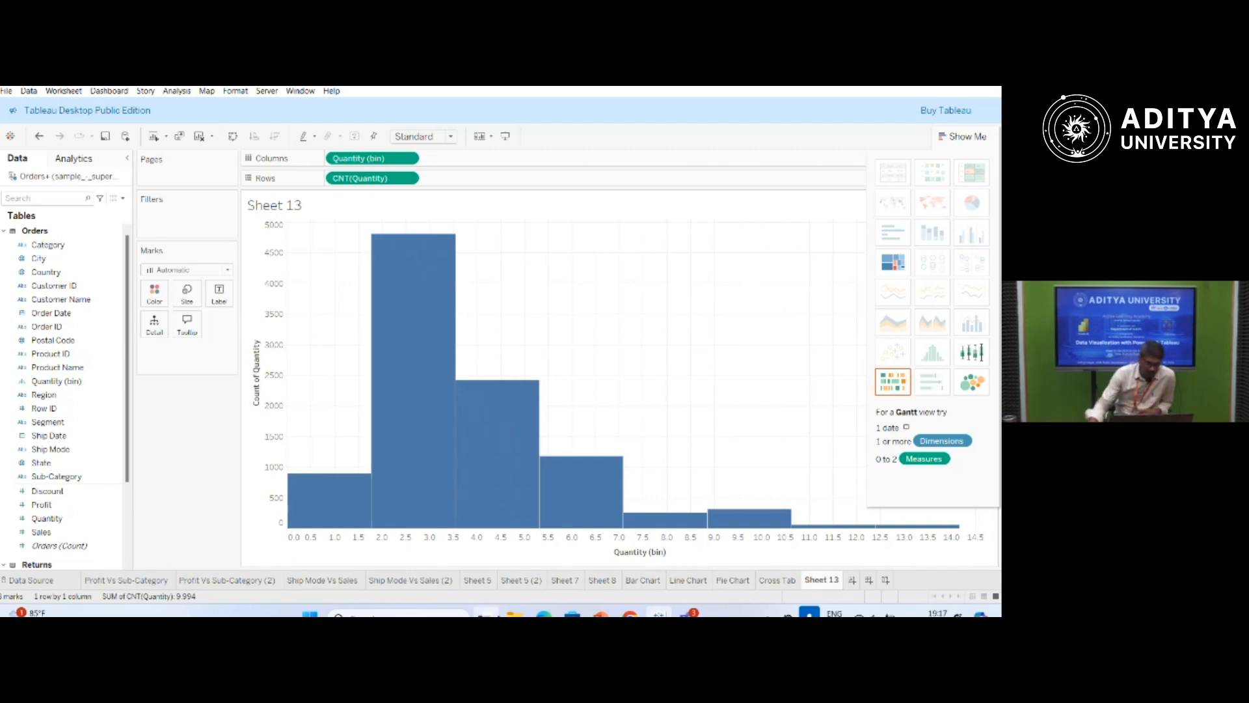
{"action": "mouse_move", "coordinate": [432, 522]}
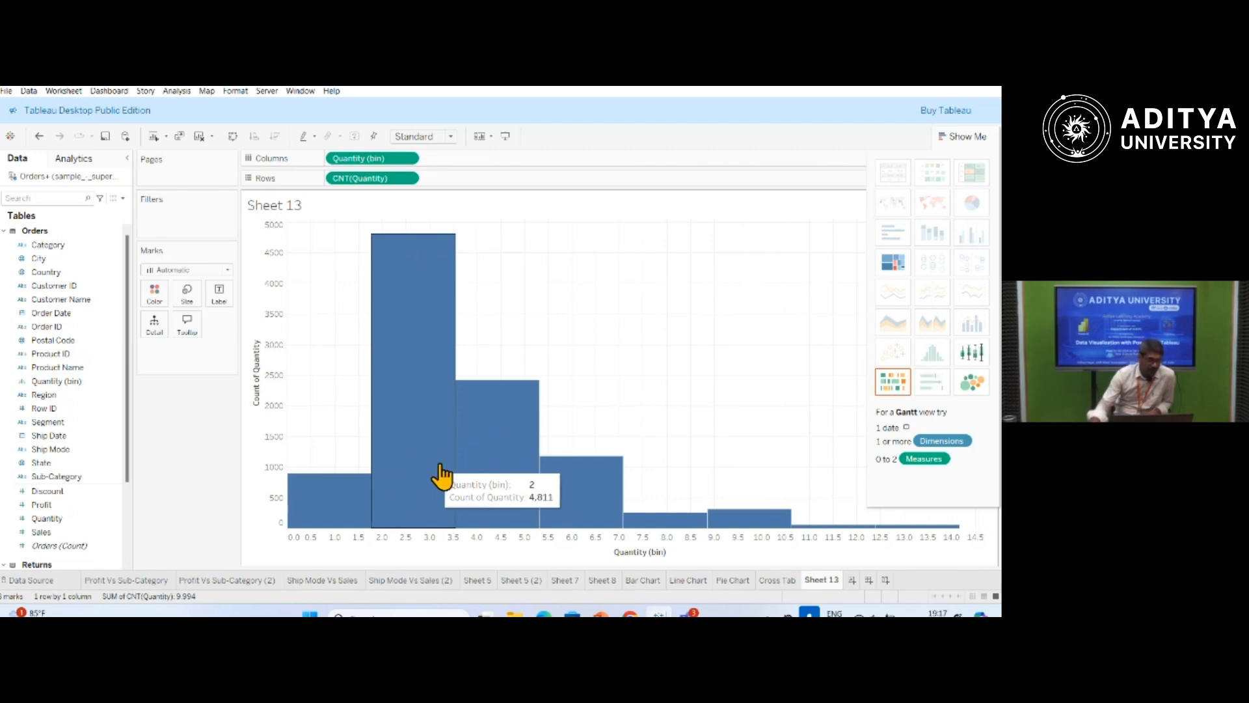
Colour the histogram bars by Region and inspect the segments of the first bin.
{"action": "left_click", "coordinate": [111, 467]}
{"action": "left_click", "coordinate": [52, 396]}
{"action": "left_click_drag", "start_coordinate": [55, 403], "coordinate": [160, 298]}
{"action": "mouse_move", "coordinate": [330, 533]}
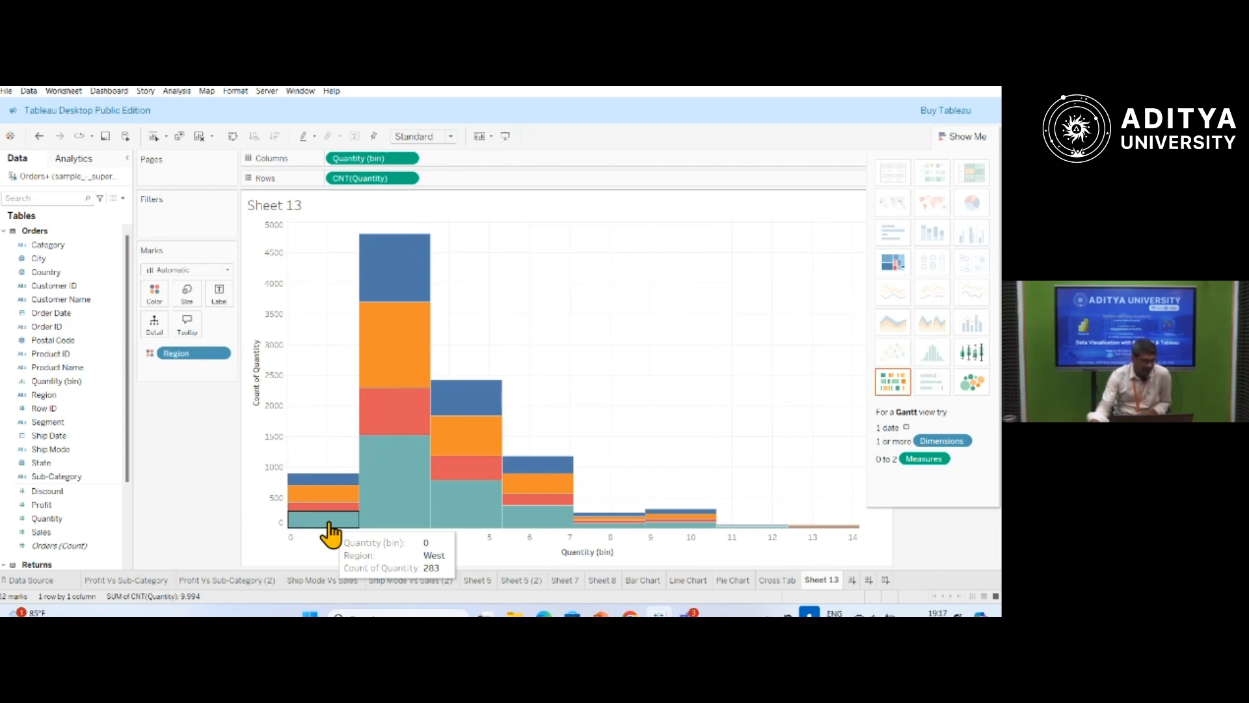
Try adding Sales to the histogram's columns and moving it to its rows, and remove it again.
{"action": "left_click_drag", "start_coordinate": [41, 537], "coordinate": [446, 164]}
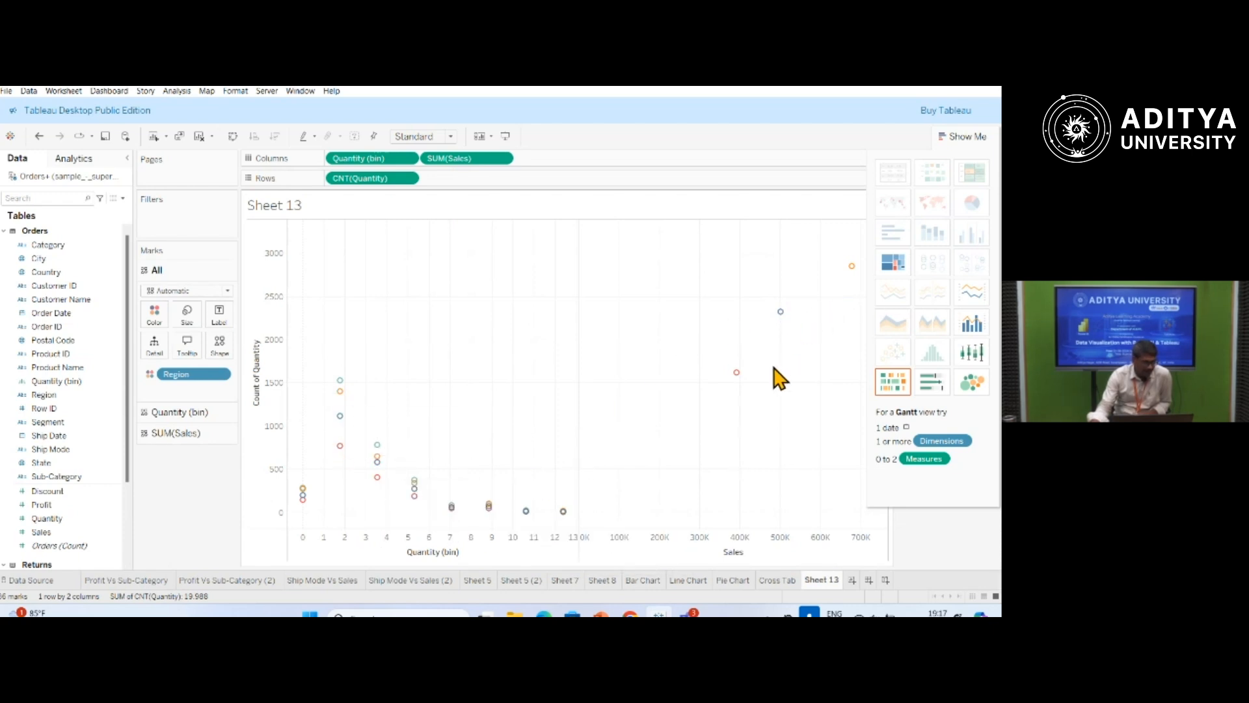
{"action": "left_click_drag", "start_coordinate": [472, 158], "coordinate": [480, 189]}
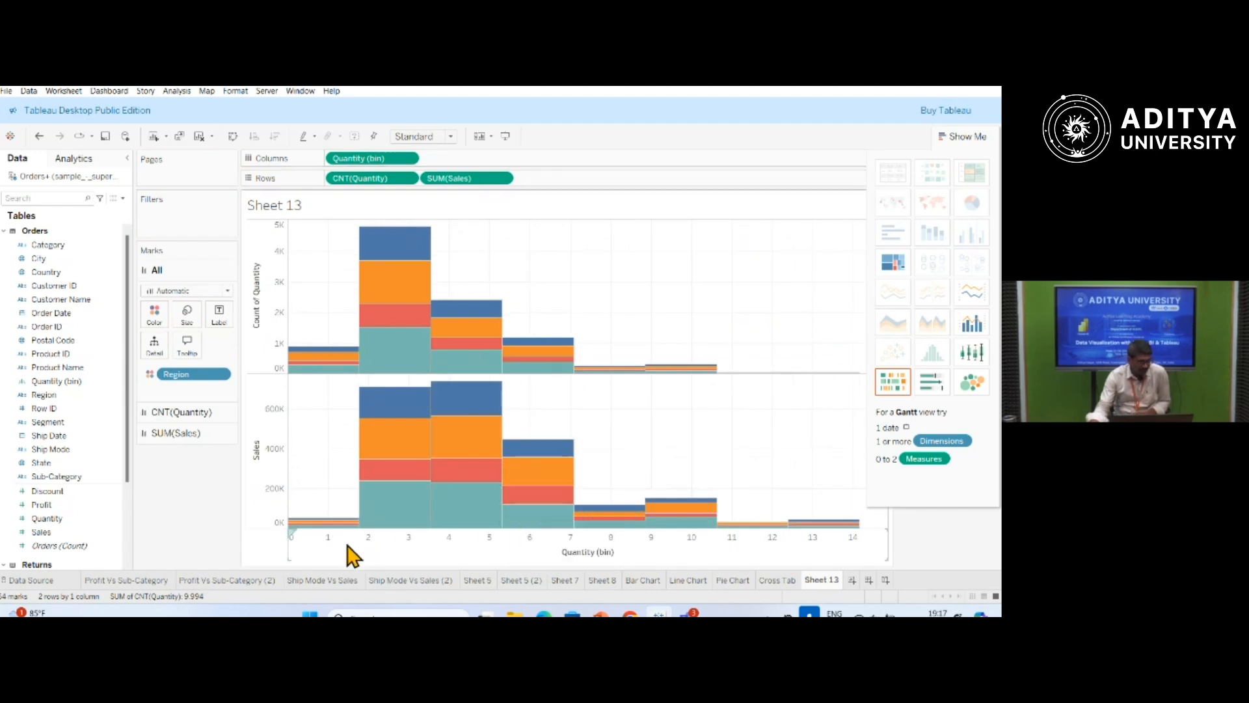
{"action": "mouse_move", "coordinate": [404, 294]}
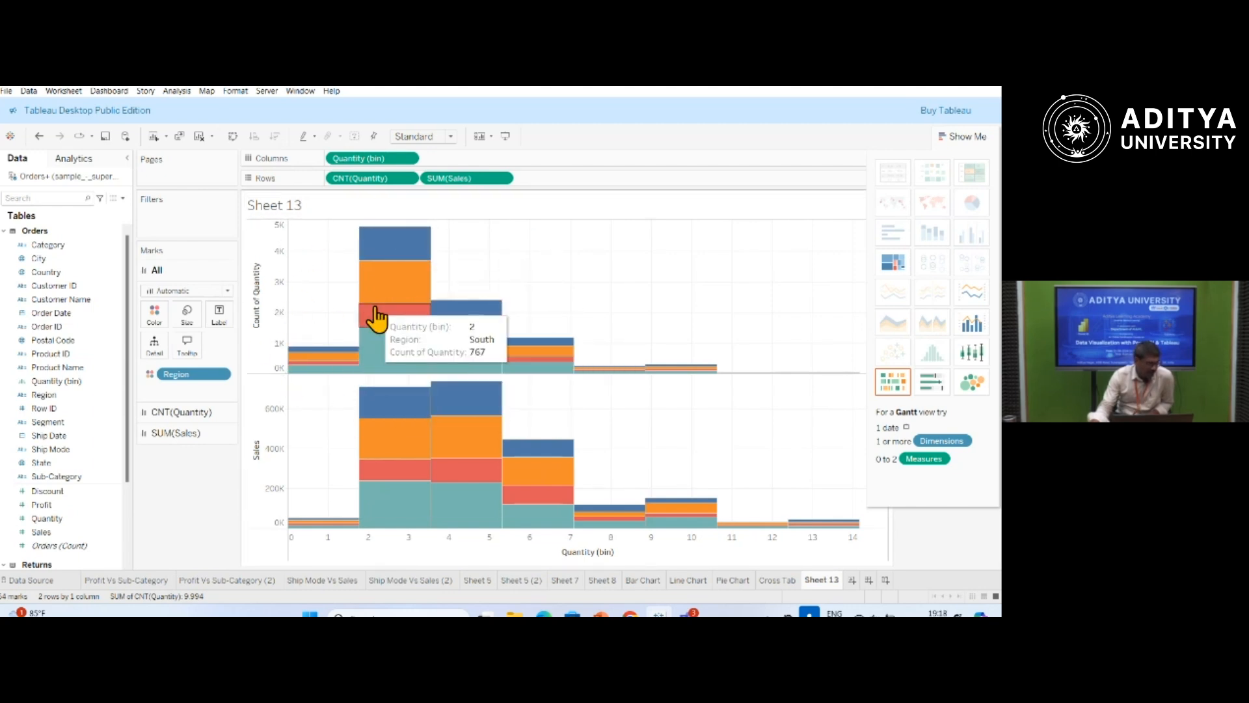
{"action": "left_click", "coordinate": [502, 178]}
{"action": "left_click", "coordinate": [465, 433]}
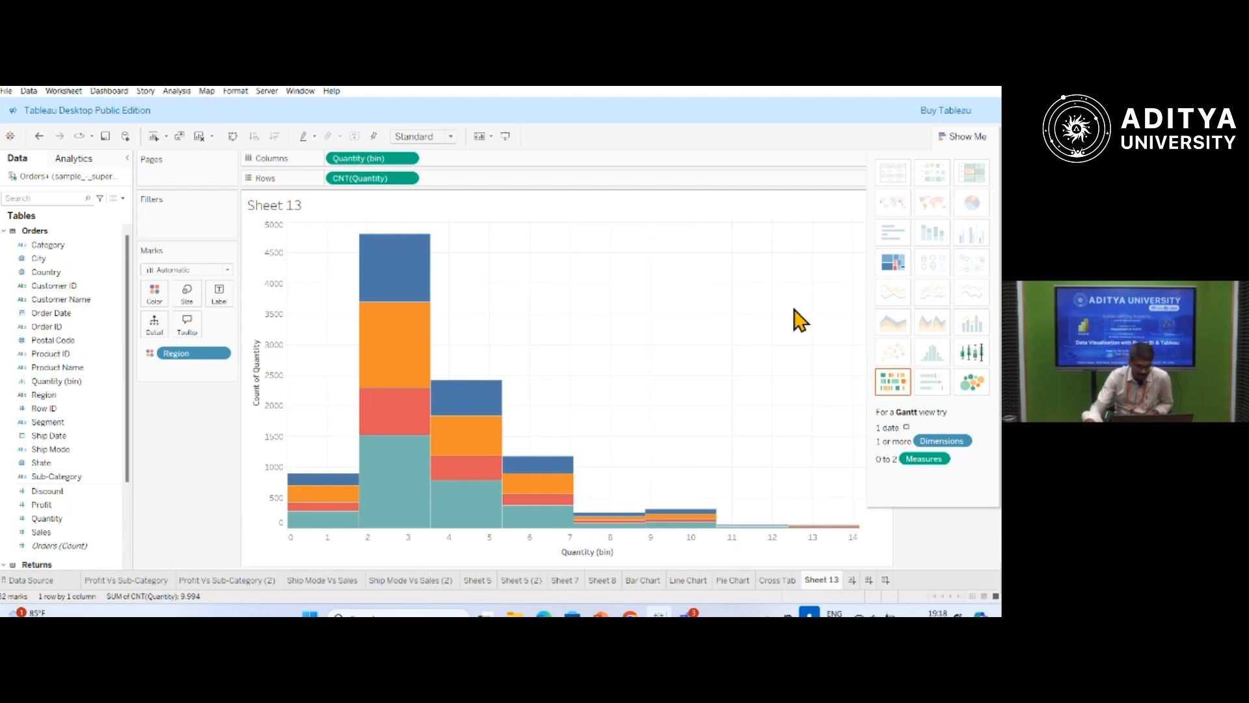
Rename Sheet 13 as Histogram.
{"action": "double_click", "coordinate": [819, 580]}
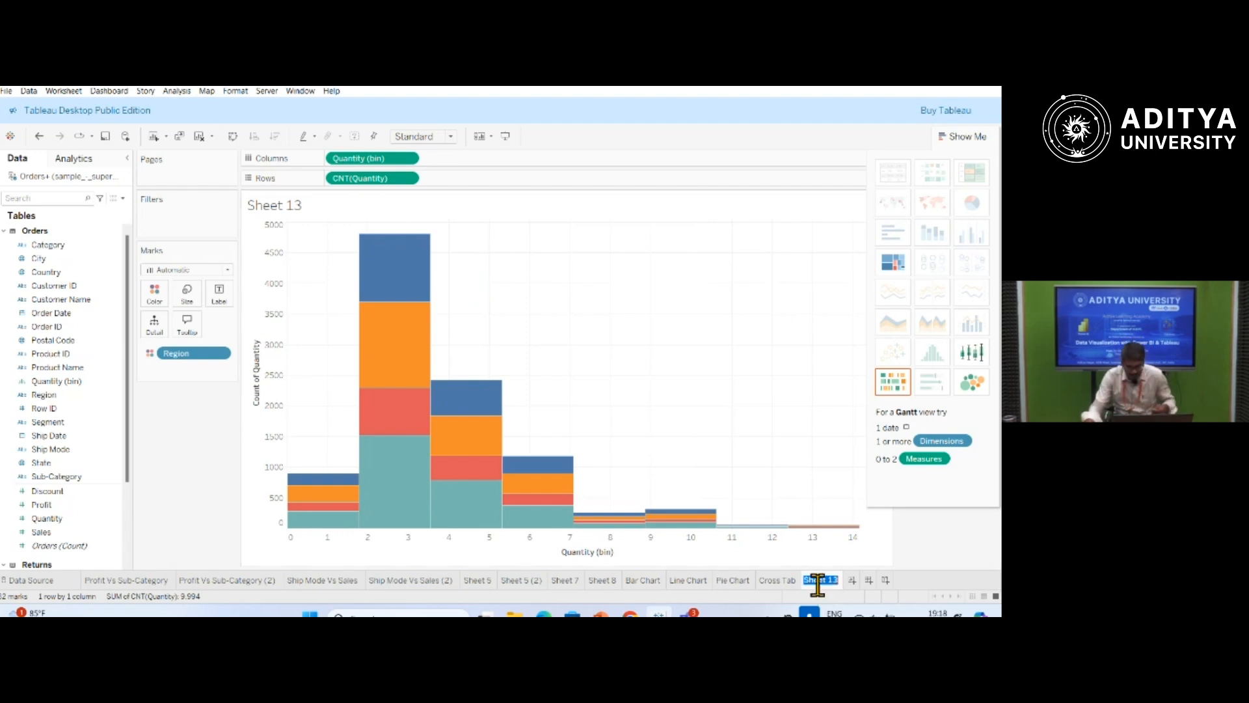
{"action": "type", "text": "H"}
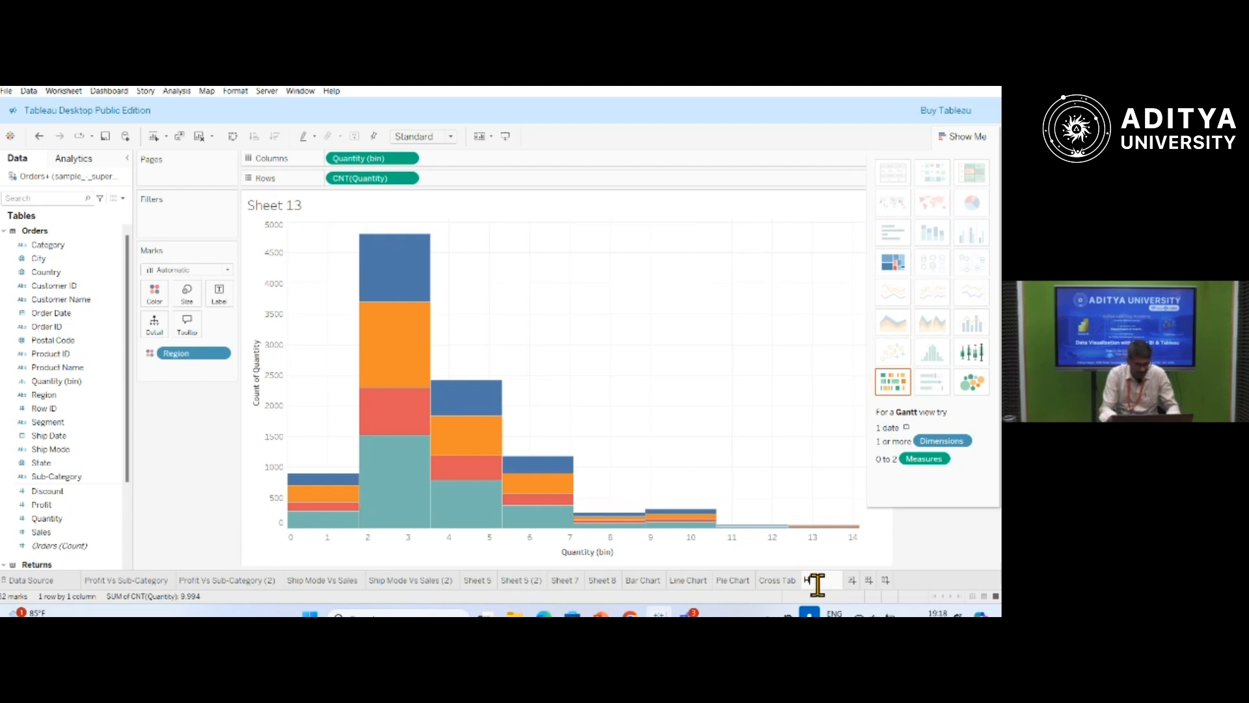
{"action": "type", "text": "istogram"}
{"action": "key", "text": "Return"}
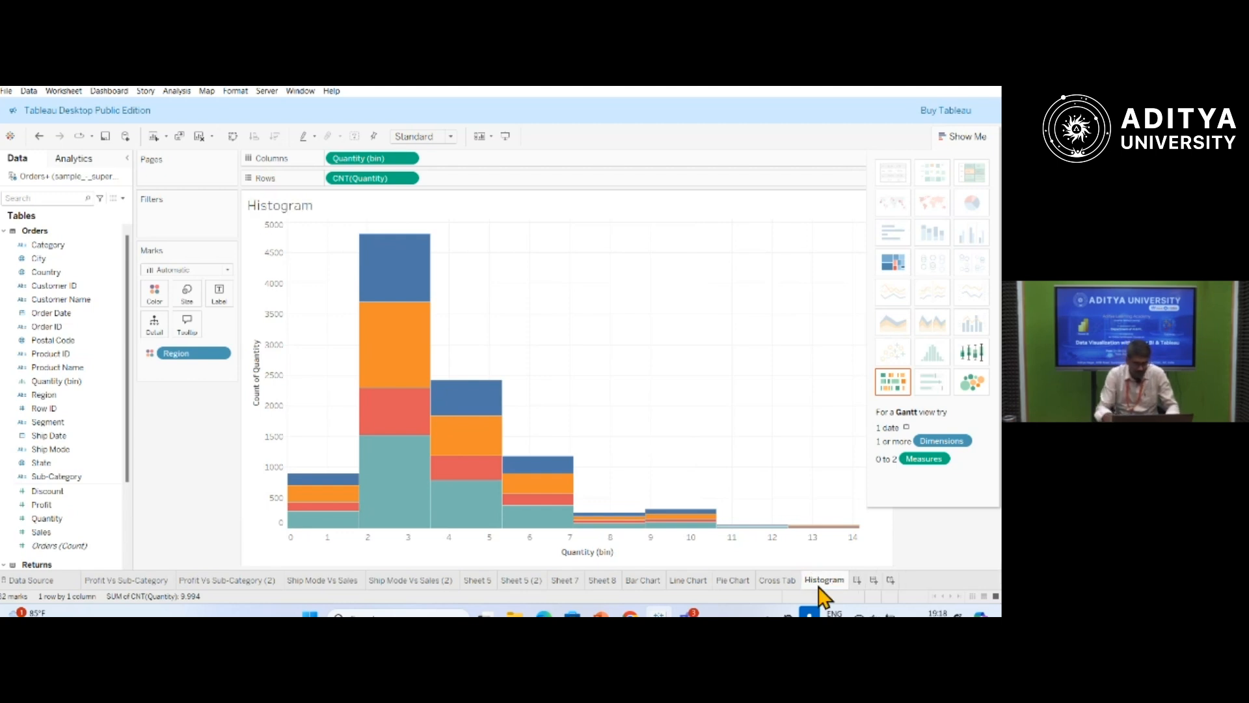
Add a new worksheet and name it Gantt.
{"action": "left_click", "coordinate": [856, 581]}
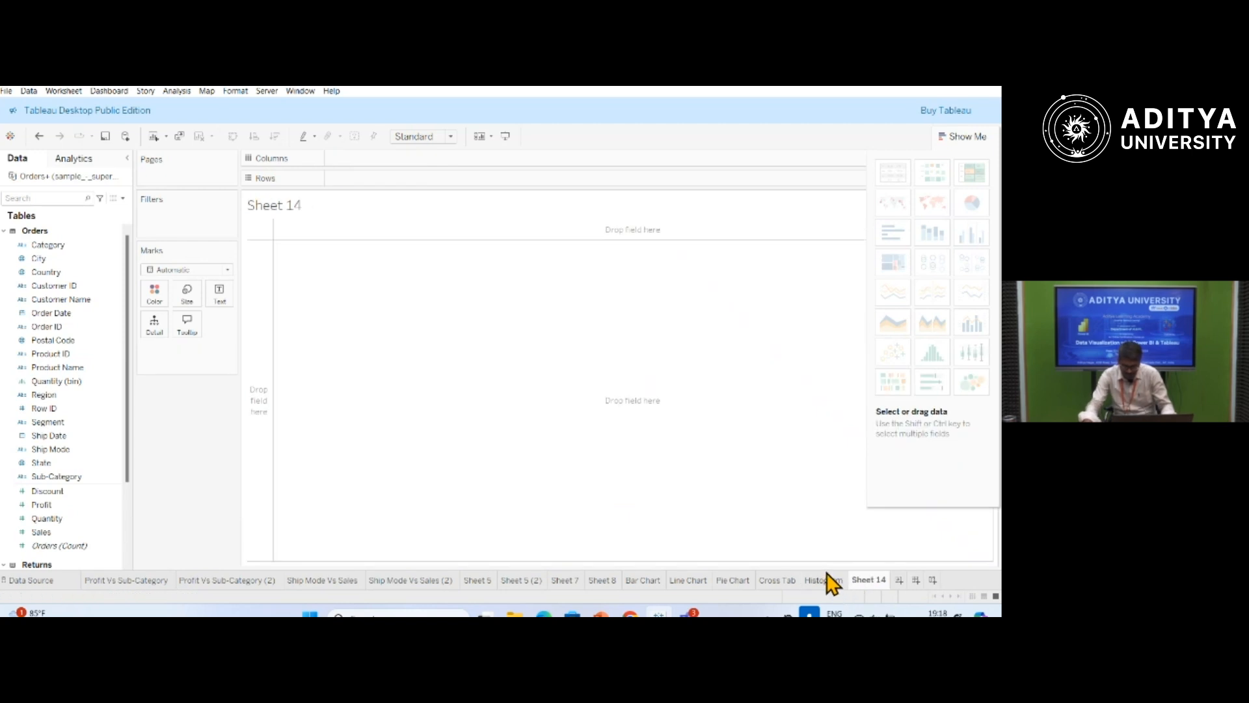
{"action": "double_click", "coordinate": [869, 579]}
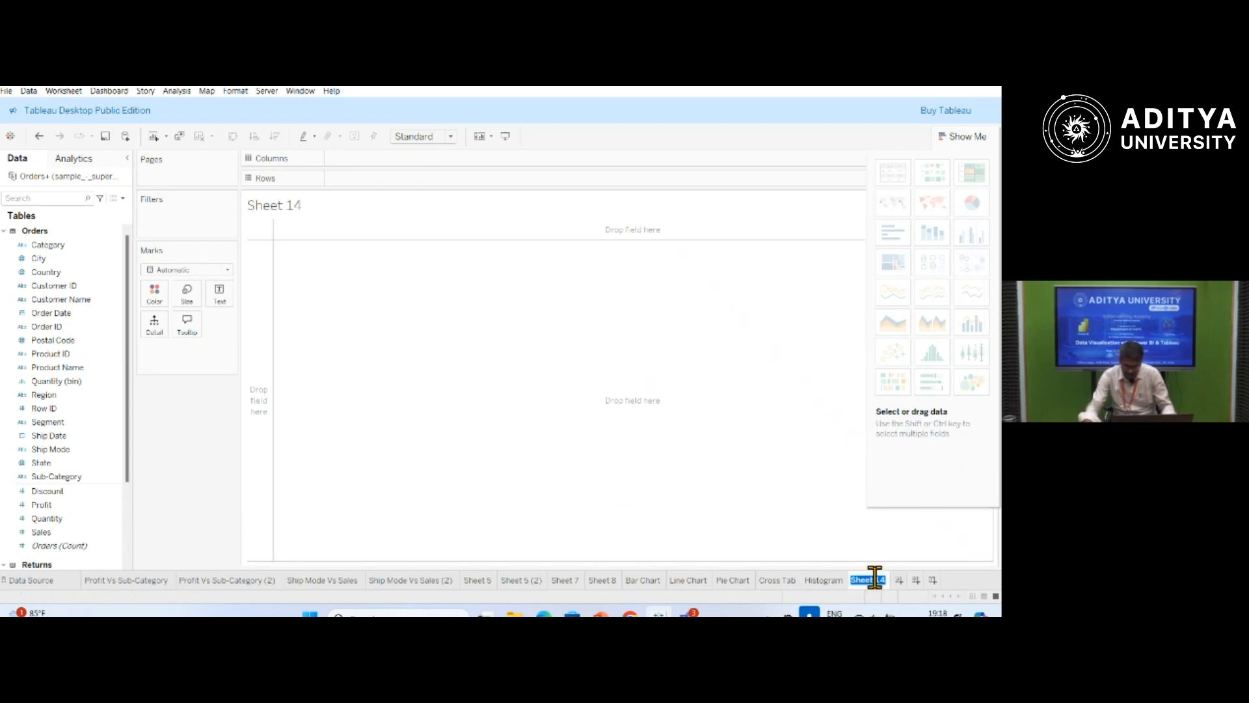
{"action": "mouse_move", "coordinate": [847, 584]}
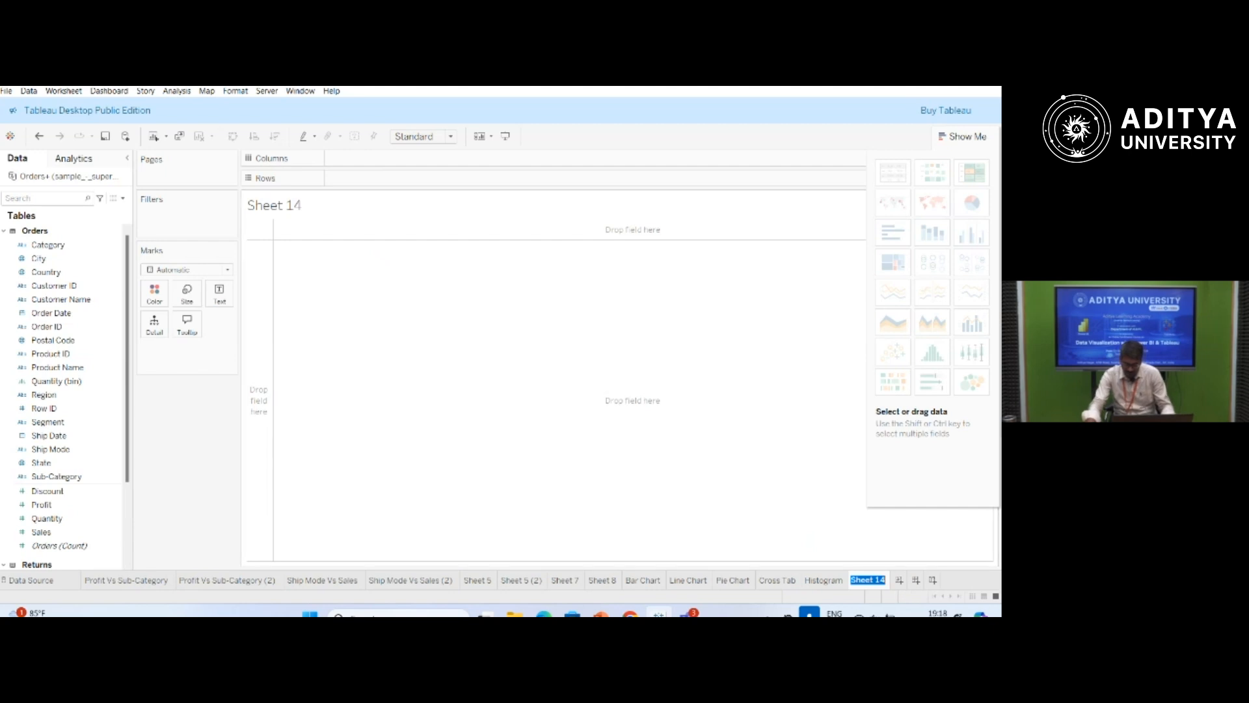
{"action": "type", "text": "Gantt"}
{"action": "key", "text": "Return"}
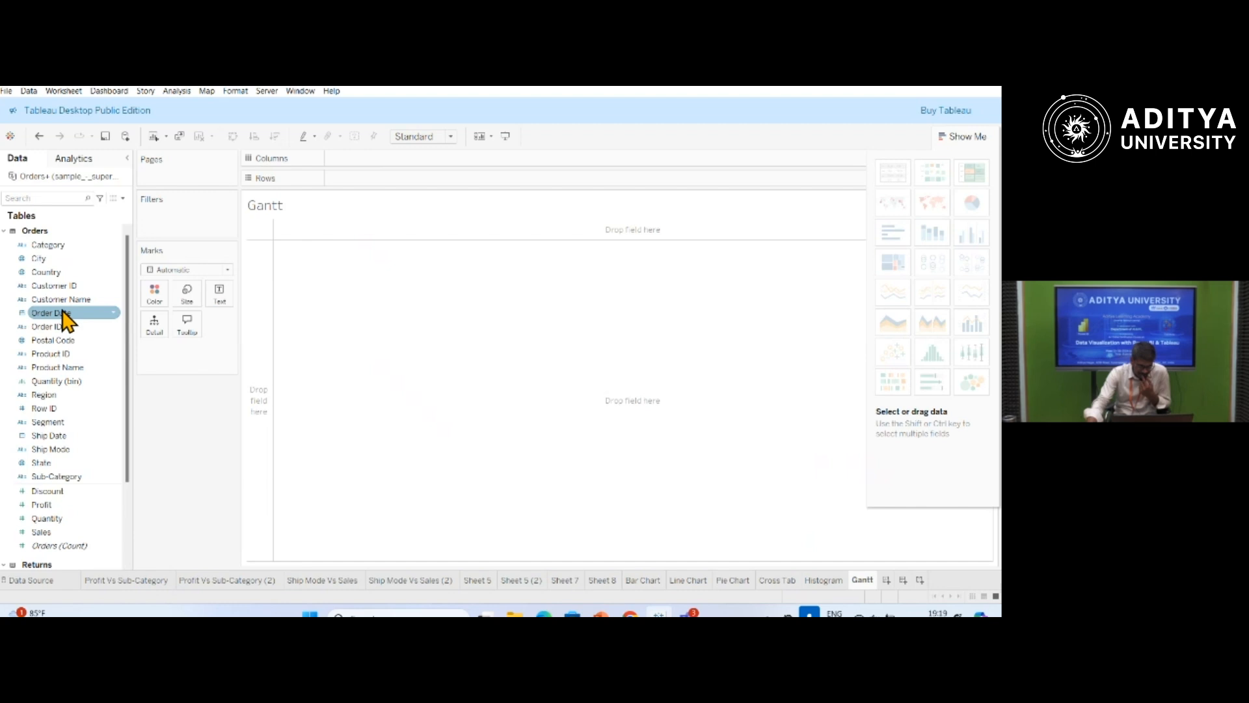
Place Order Date on the columns and Sub-Category on the rows of the Gantt sheet.
{"action": "left_click_drag", "start_coordinate": [65, 319], "coordinate": [372, 159]}
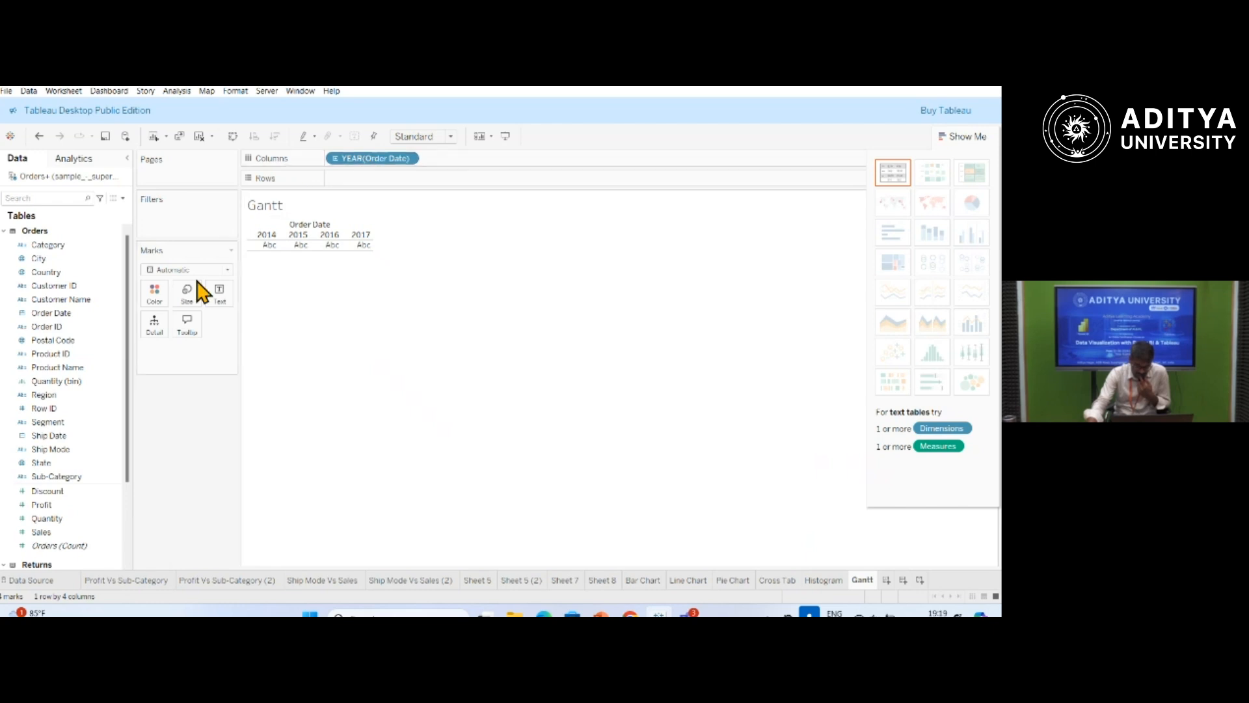
{"action": "left_click_drag", "start_coordinate": [71, 488], "coordinate": [366, 183]}
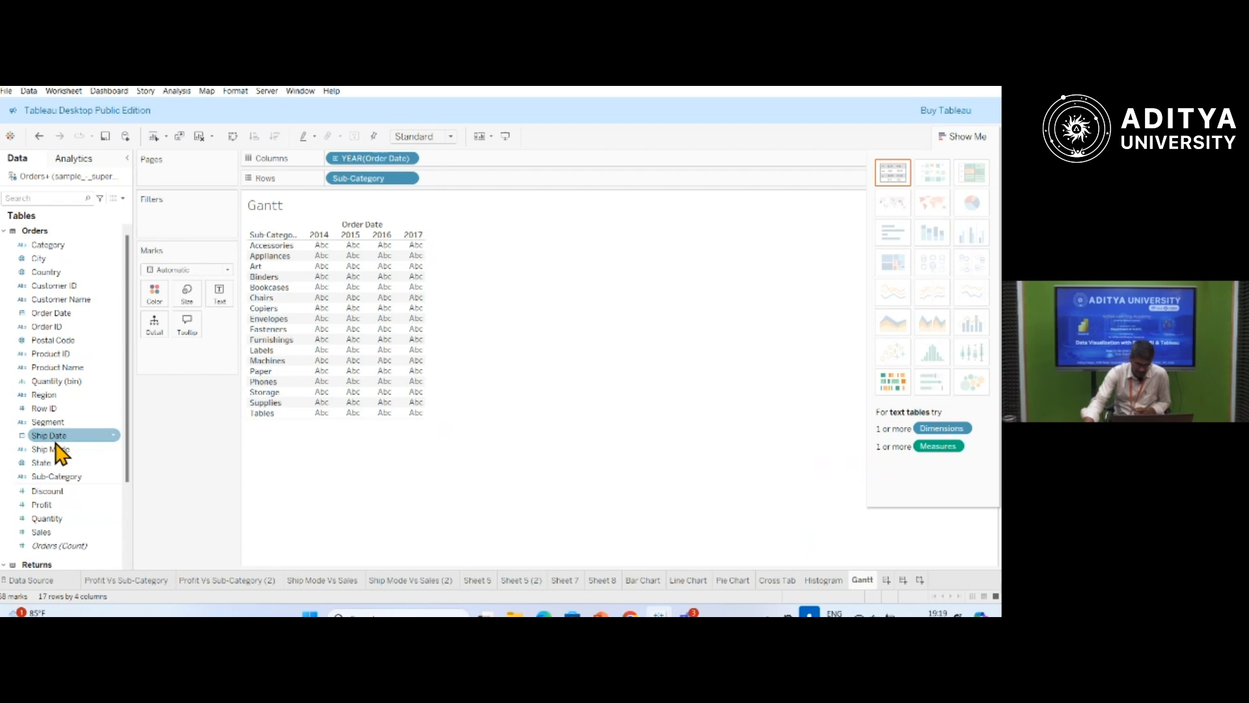
Try colouring the view by Ship Mode and sizing it by Quantity at Entire View fit, and undo these changes.
{"action": "left_click_drag", "start_coordinate": [56, 452], "coordinate": [156, 303]}
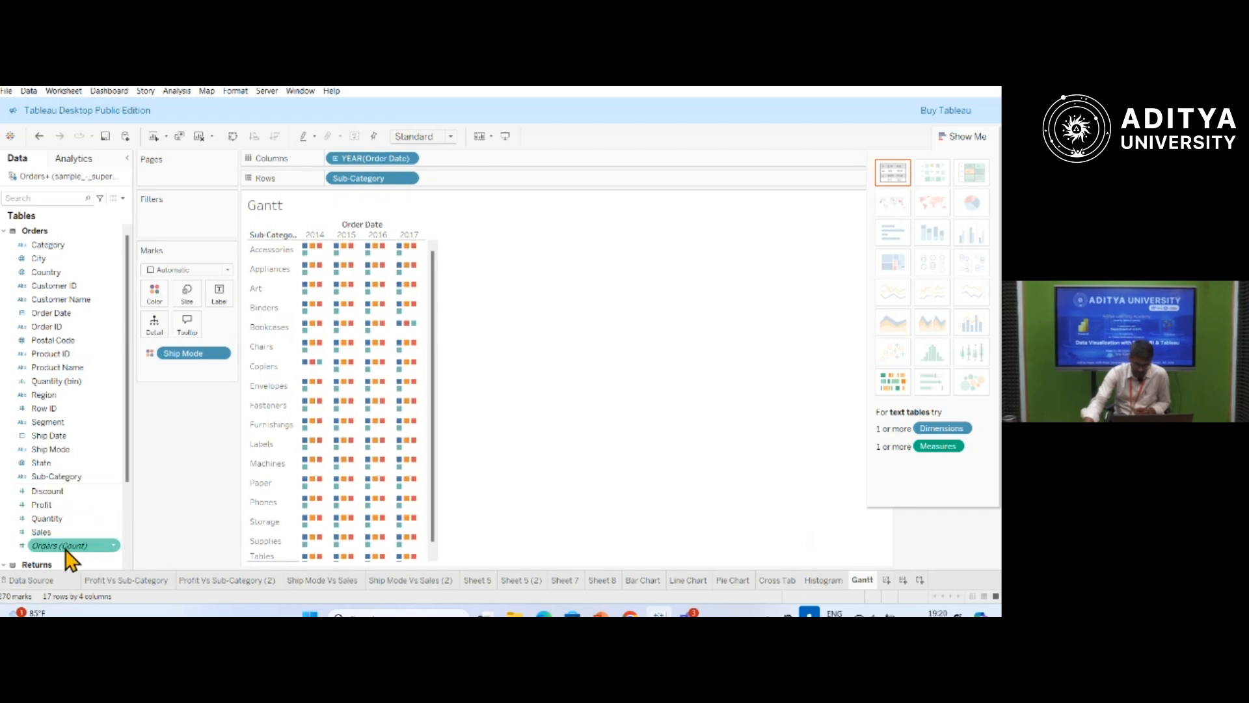
{"action": "left_click_drag", "start_coordinate": [54, 520], "coordinate": [189, 305]}
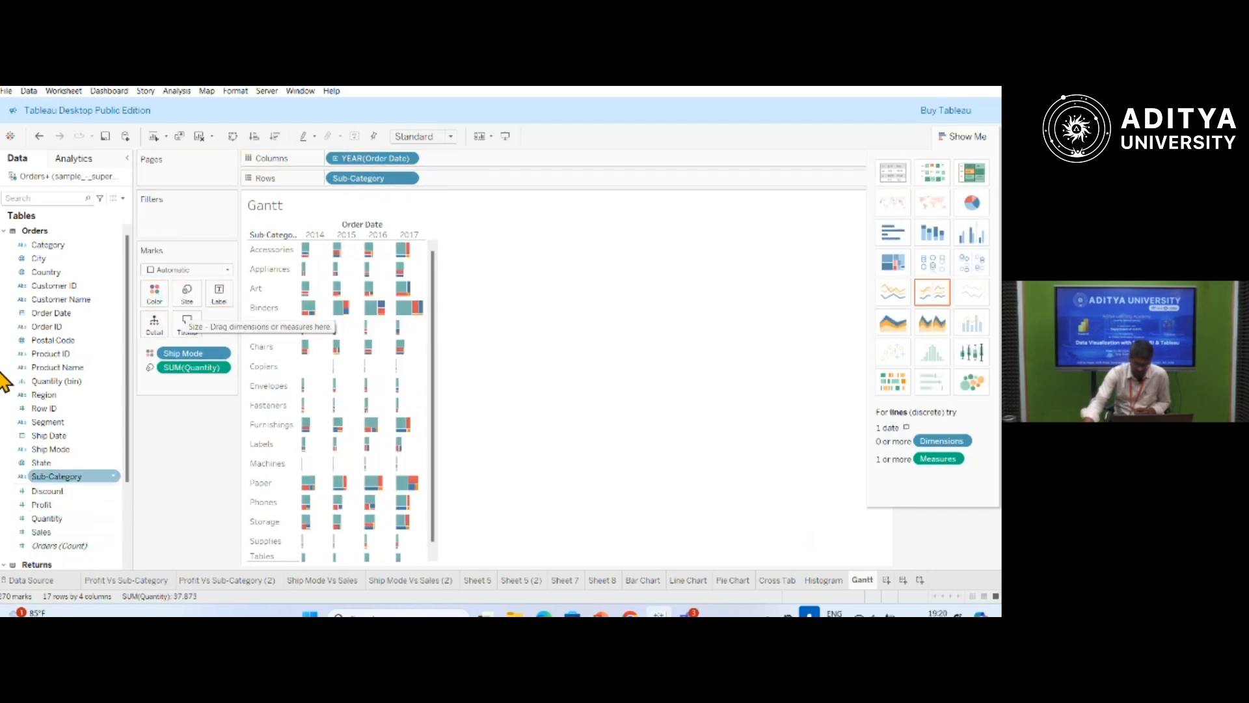
{"action": "left_click", "coordinate": [450, 137]}
{"action": "left_click", "coordinate": [430, 185]}
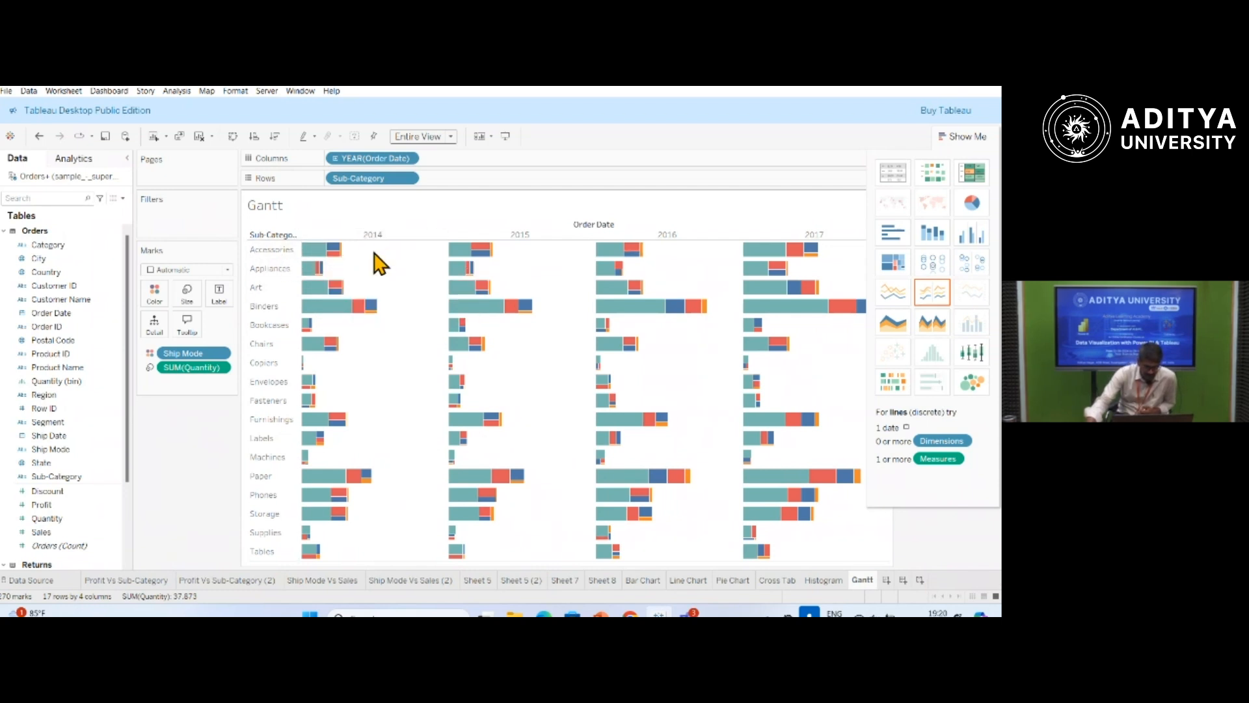
{"action": "mouse_move", "coordinate": [657, 246]}
{"action": "mouse_move", "coordinate": [779, 258]}
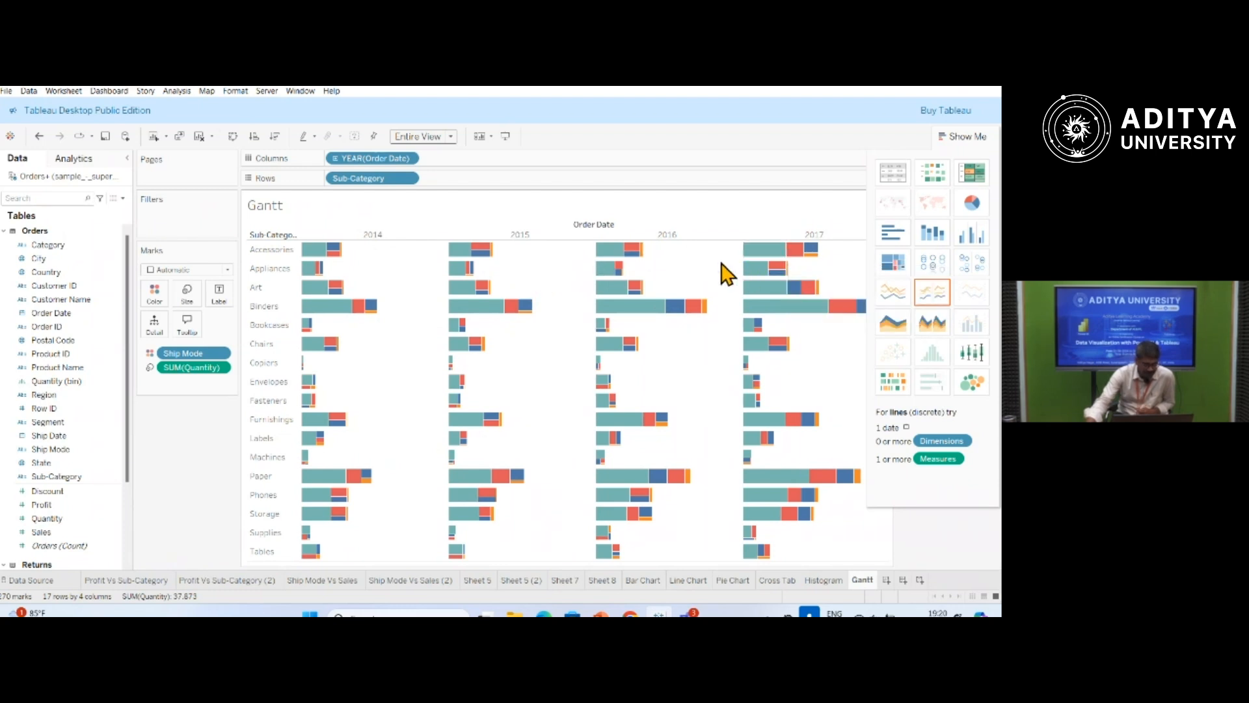
{"action": "mouse_move", "coordinate": [747, 273]}
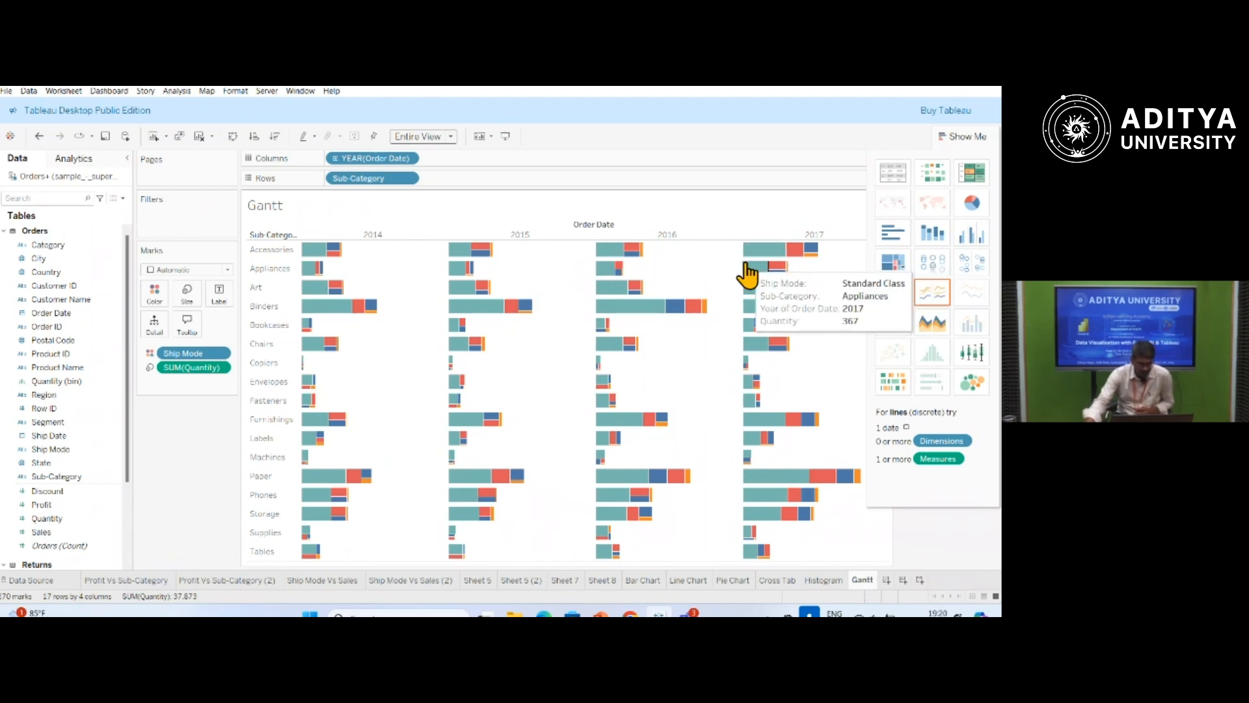
{"action": "key", "text": "ctrl+z"}
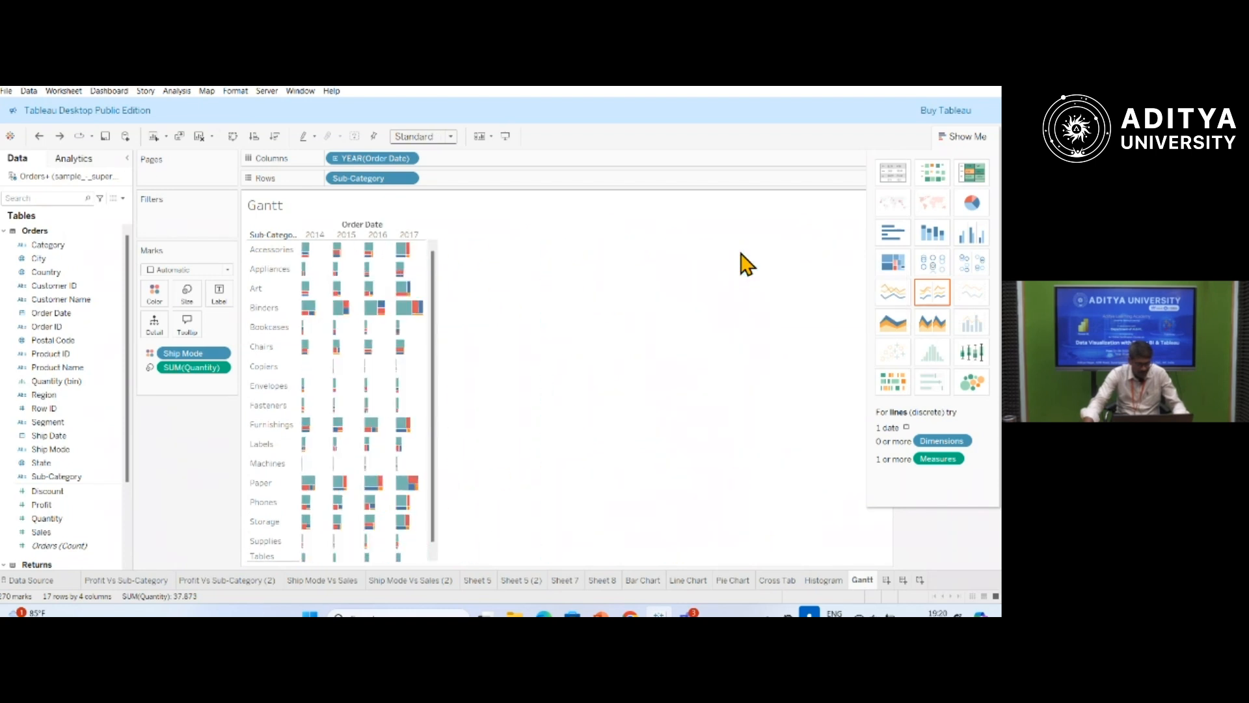
{"action": "key", "text": "ctrl+z"}
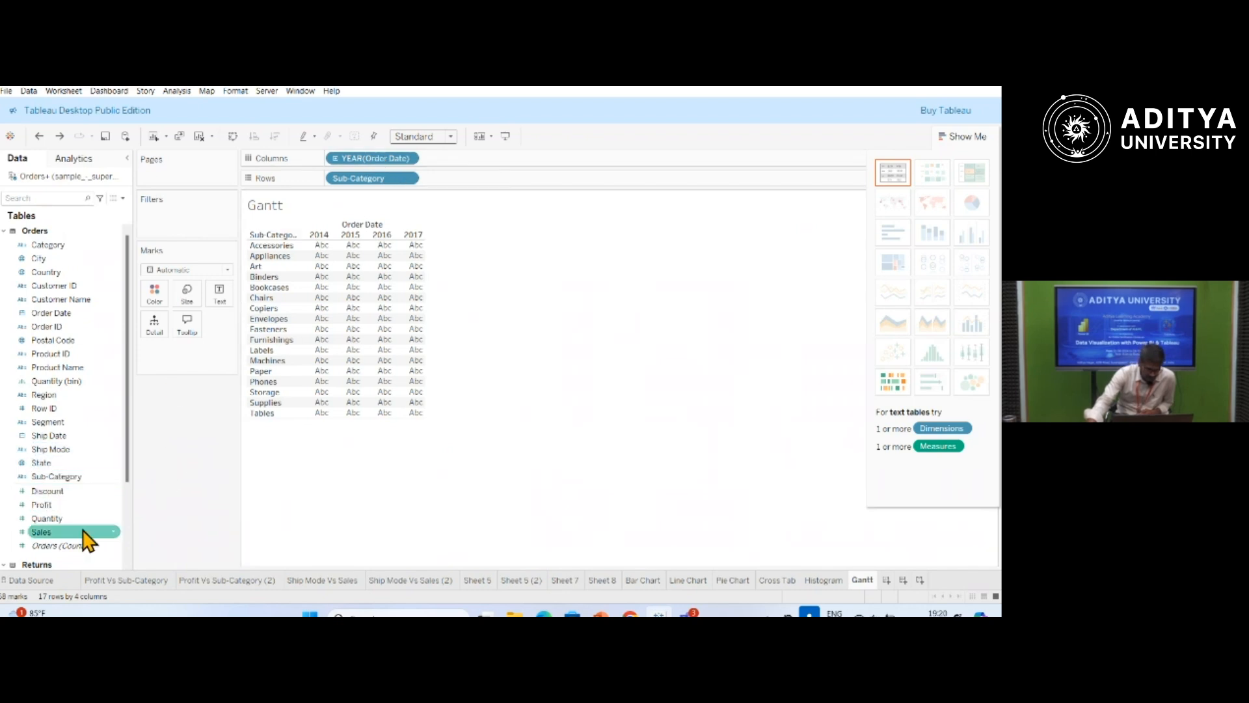
Try filtering Order Date to the range 28-11-2014 to 19-02-2017, and discard the filter.
{"action": "left_click_drag", "start_coordinate": [55, 313], "coordinate": [175, 223]}
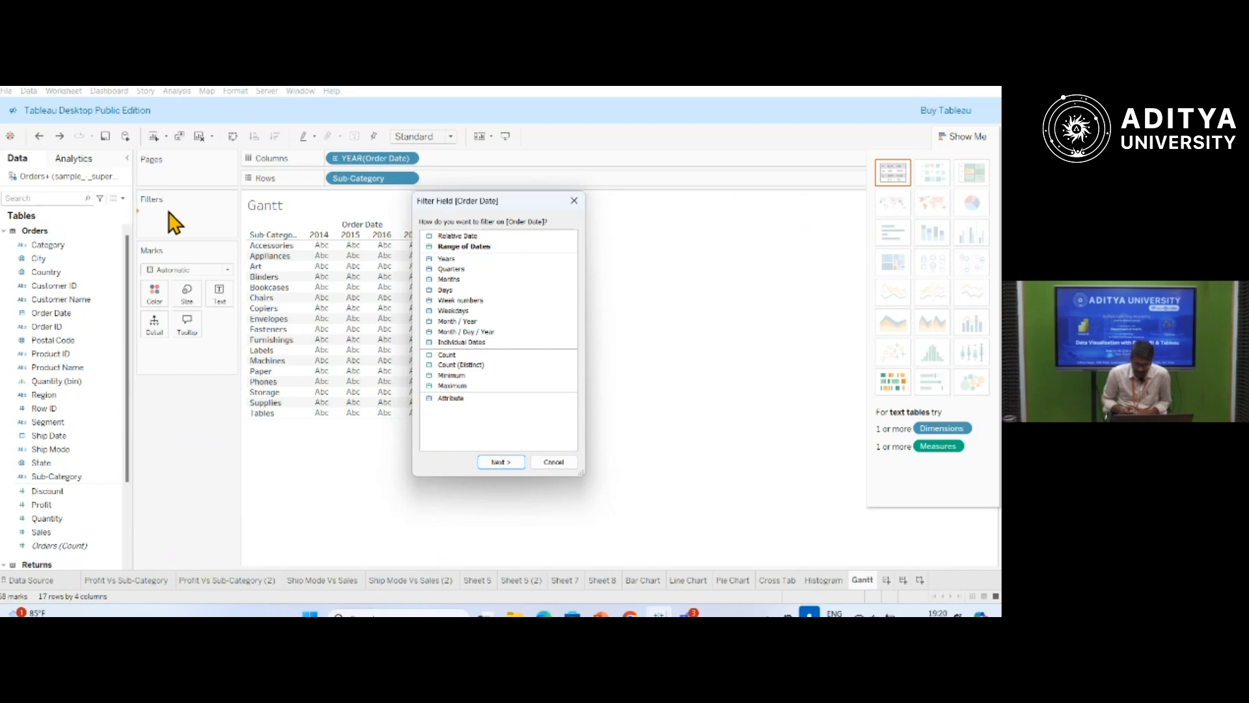
{"action": "left_click", "coordinate": [466, 248]}
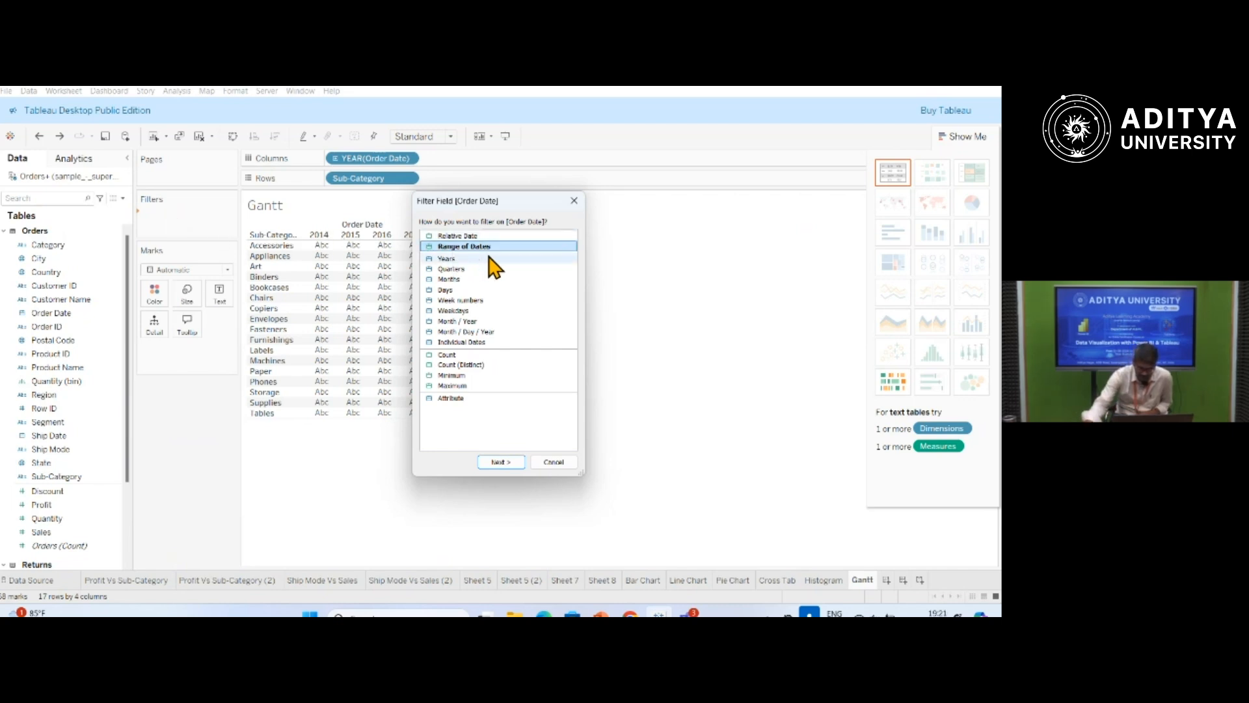
{"action": "left_click", "coordinate": [516, 462]}
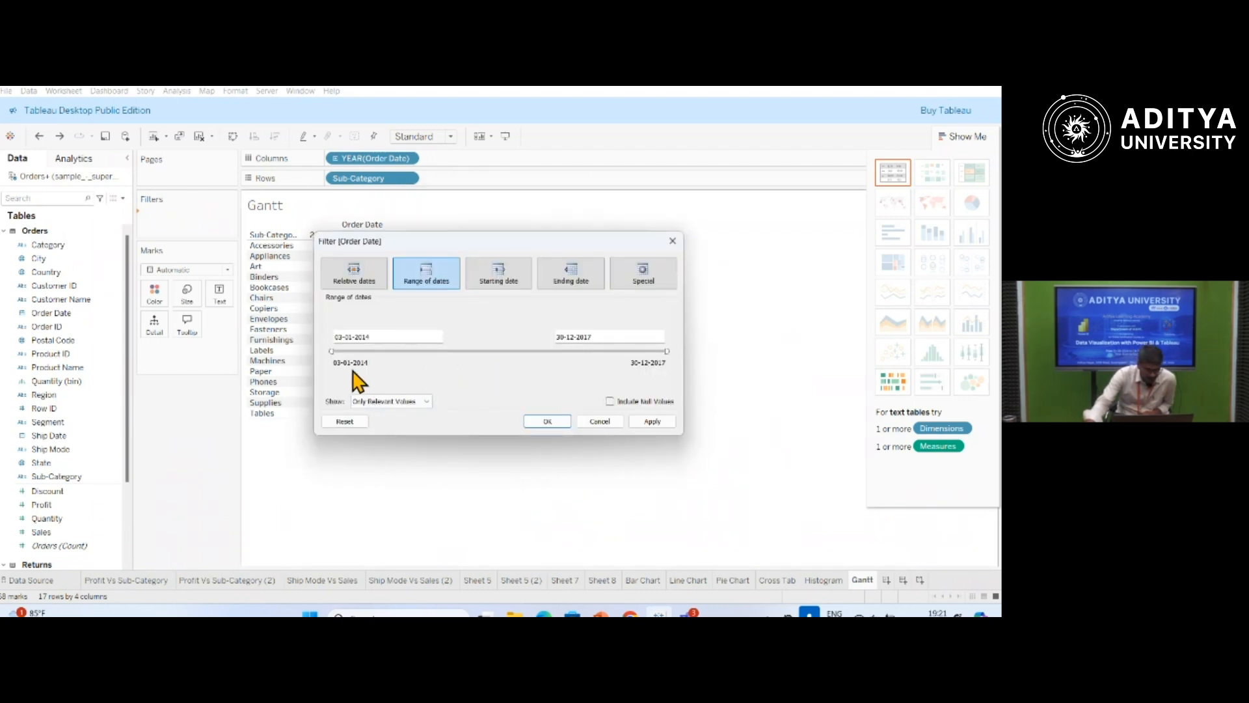
{"action": "left_click_drag", "start_coordinate": [332, 353], "coordinate": [407, 353]}
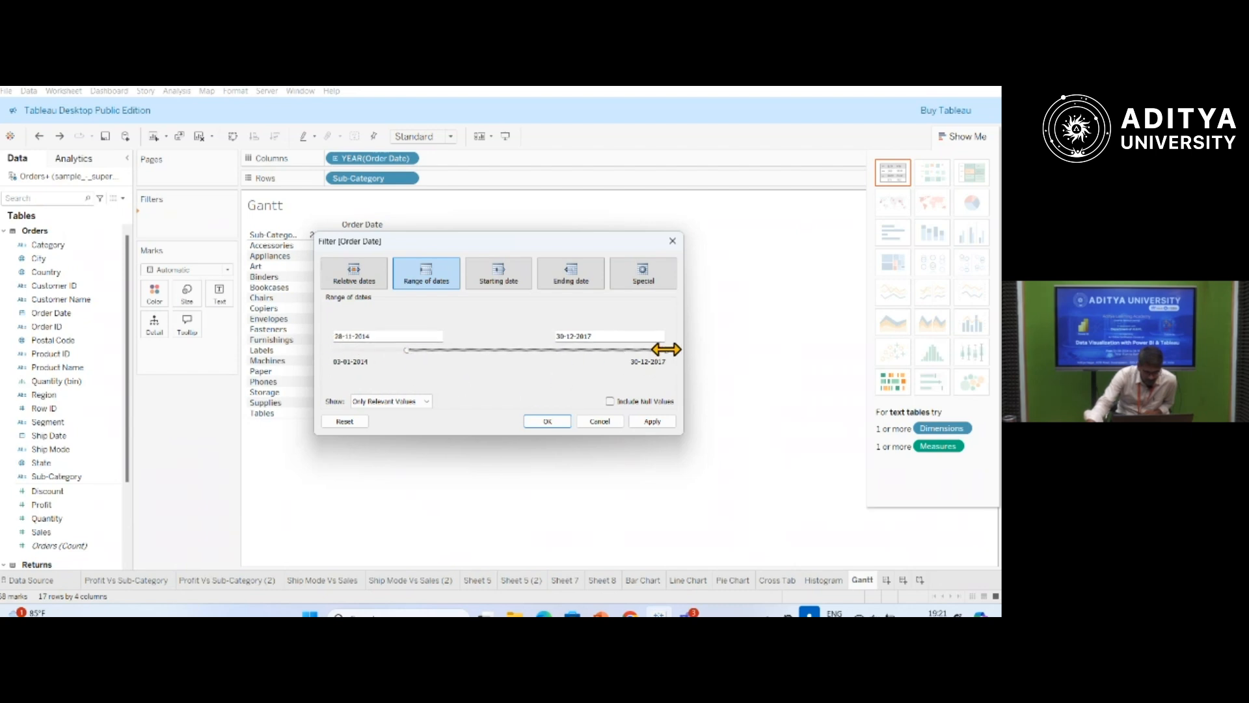
{"action": "left_click_drag", "start_coordinate": [668, 350], "coordinate": [598, 350]}
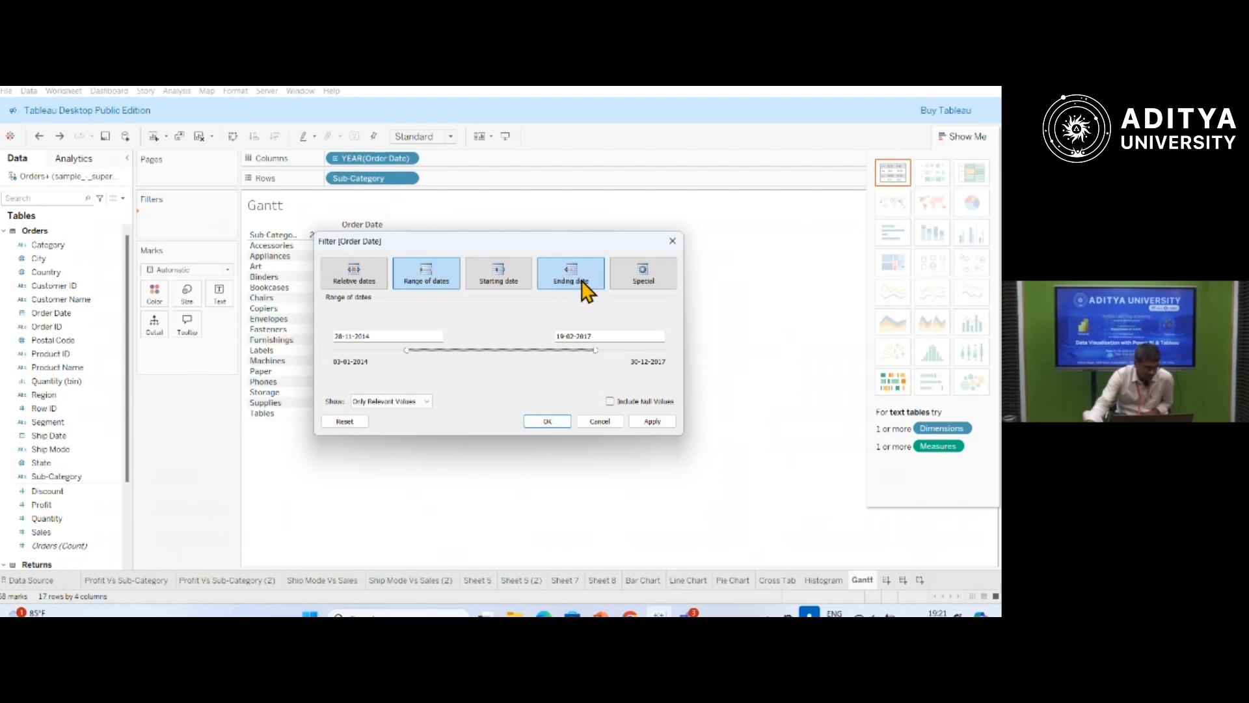
{"action": "left_click", "coordinate": [608, 421]}
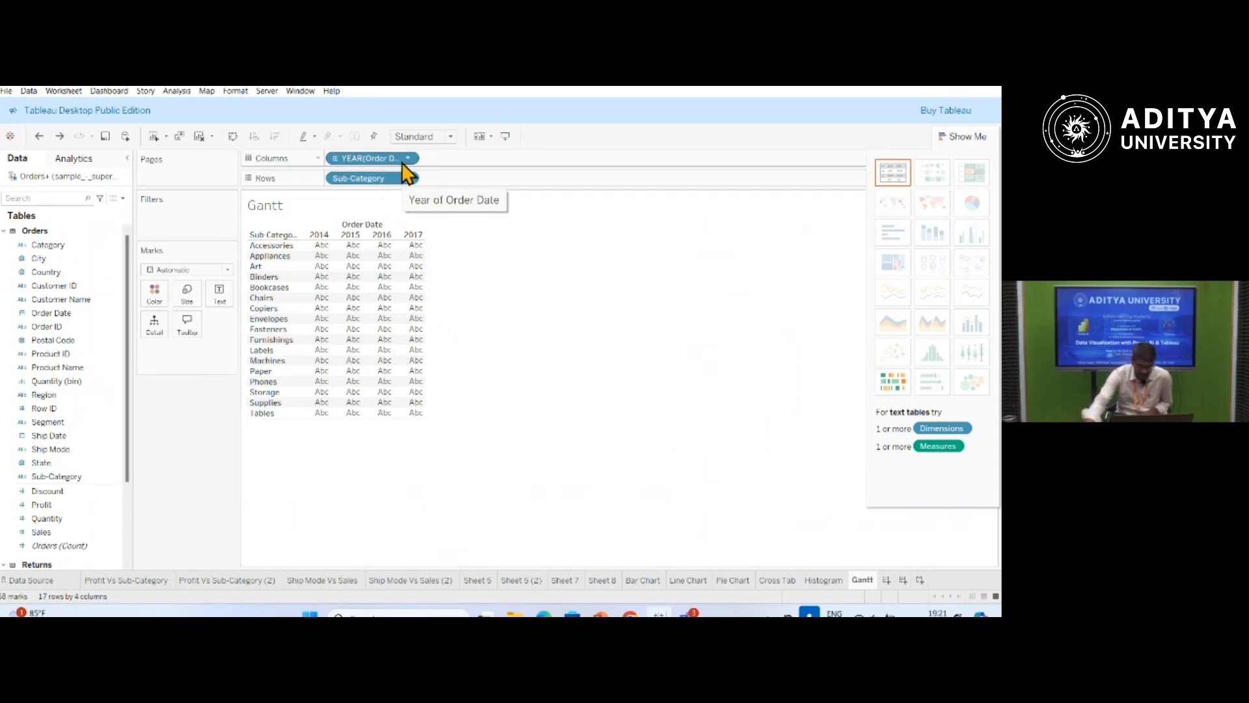
{"action": "right_click", "coordinate": [72, 320]}
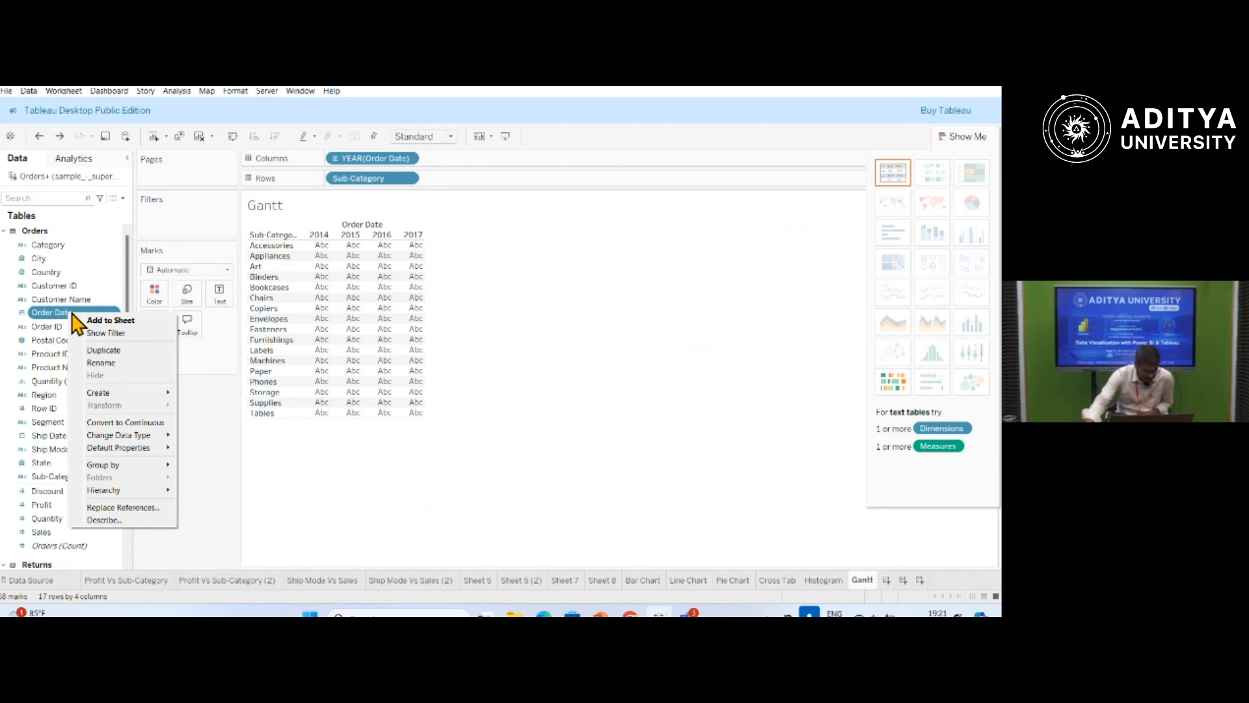
{"action": "left_click", "coordinate": [342, 458]}
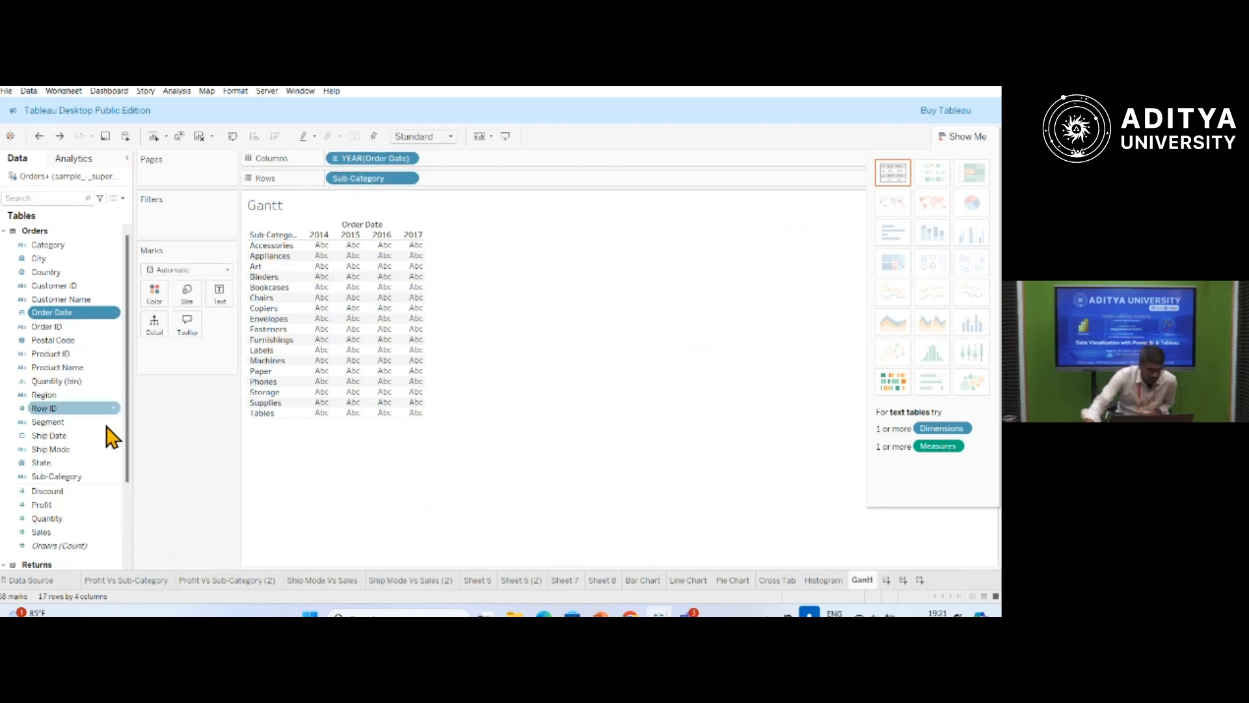
{"action": "left_click_drag", "start_coordinate": [63, 315], "coordinate": [184, 227]}
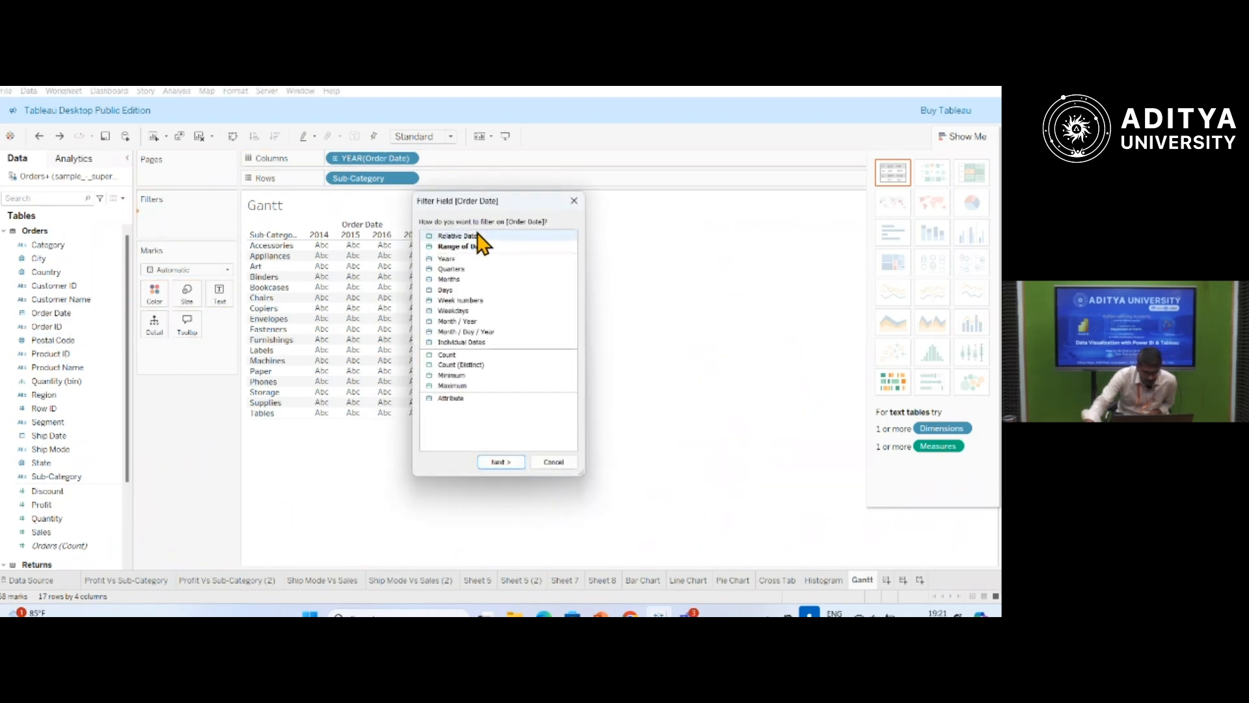
{"action": "left_click", "coordinate": [554, 462]}
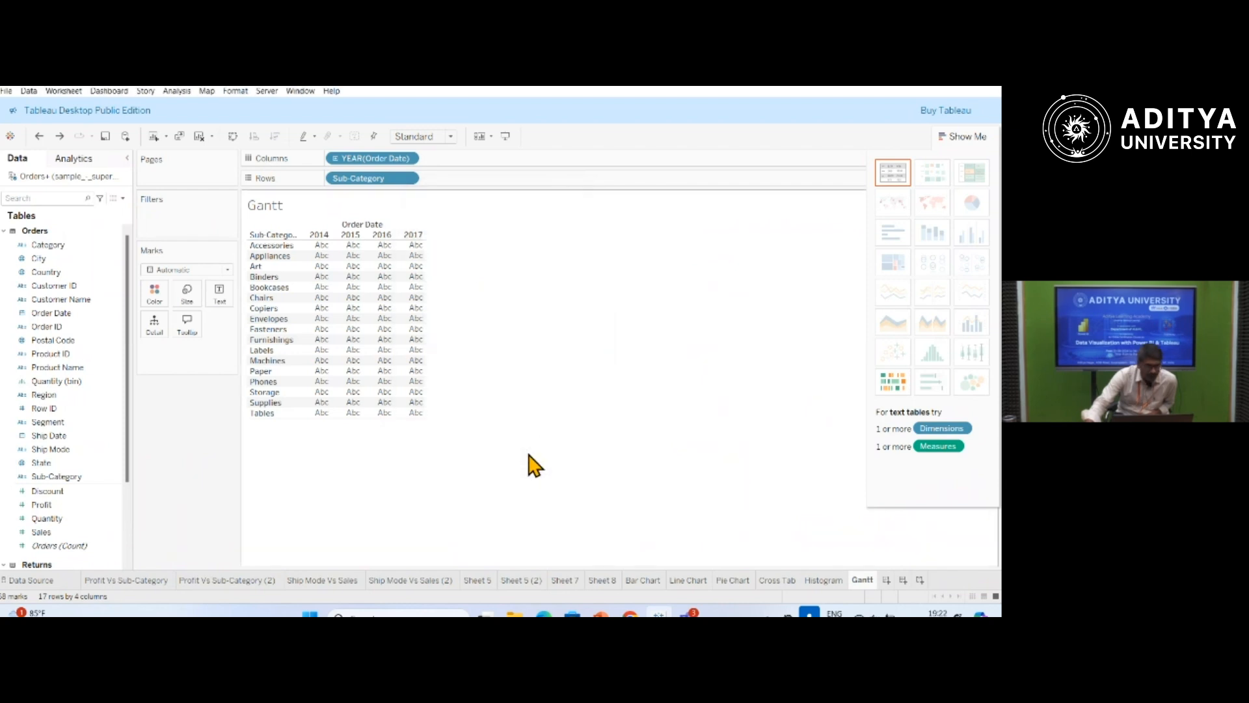
Switch Order Date on the columns from yearly grouping to Exact Date.
{"action": "right_click", "coordinate": [392, 158]}
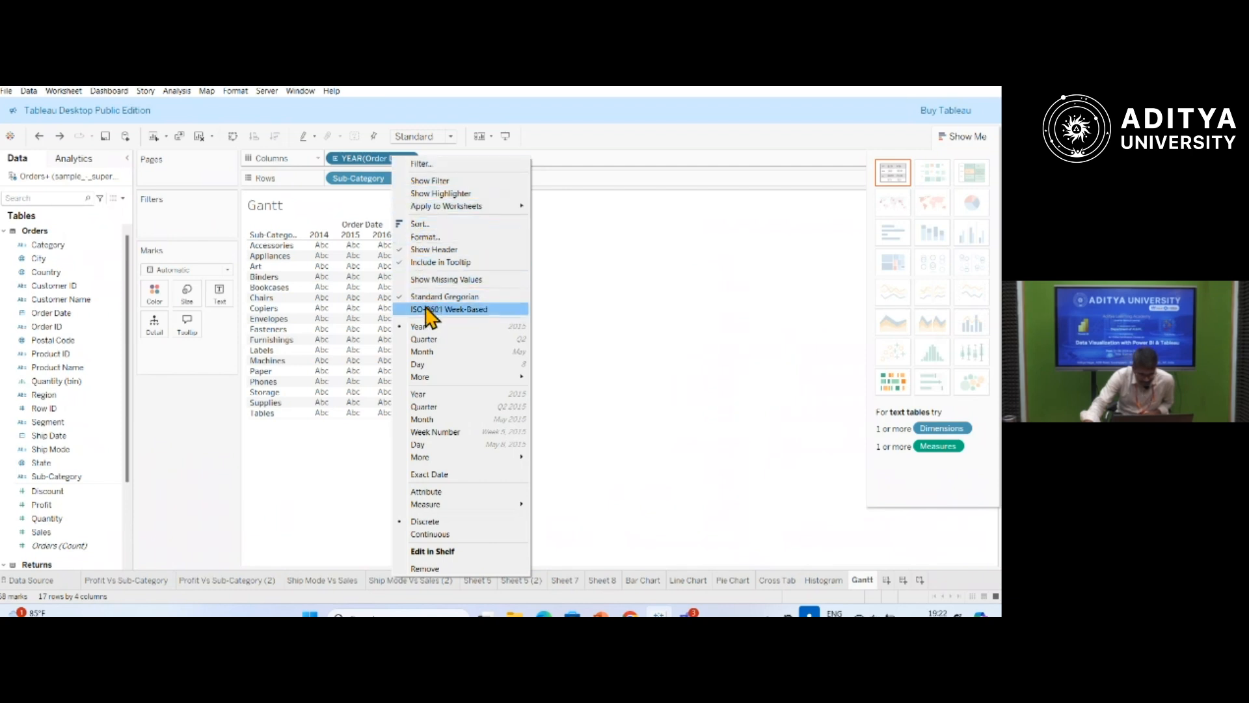
{"action": "left_click", "coordinate": [439, 479]}
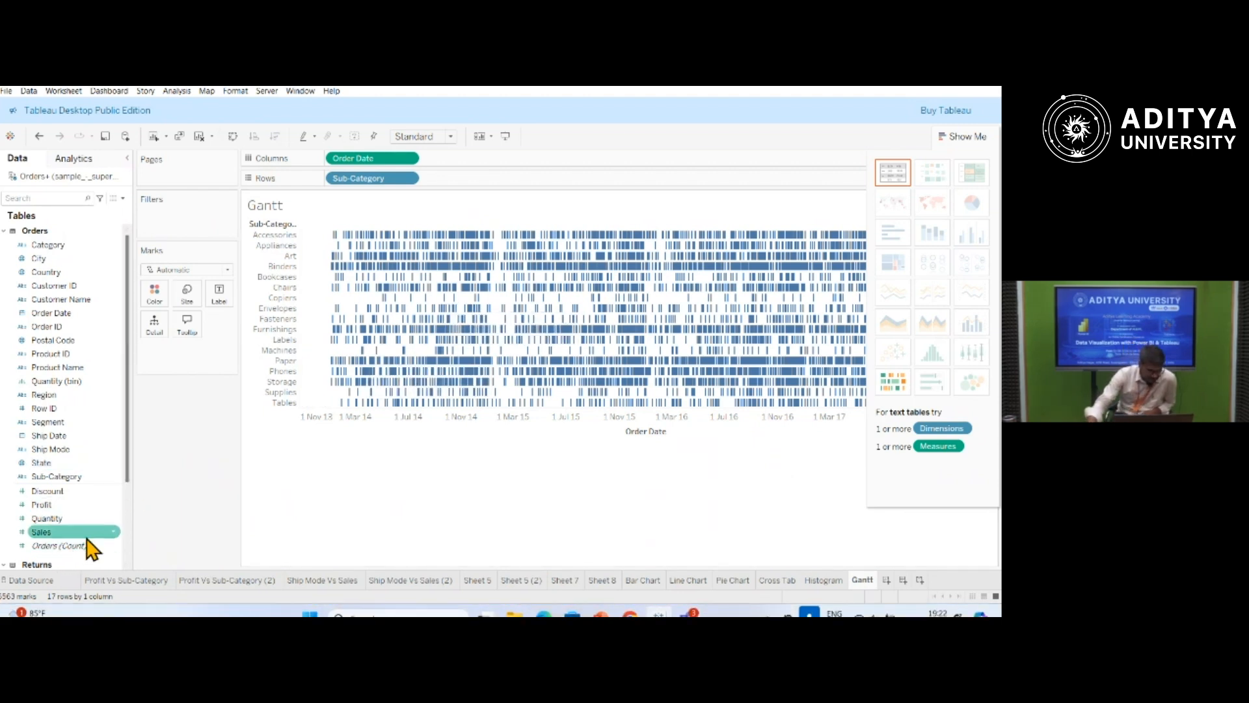
Colour the Gantt marks by Ship Mode, size them by Quantity, and inspect individual marks.
{"action": "left_click_drag", "start_coordinate": [55, 451], "coordinate": [159, 301]}
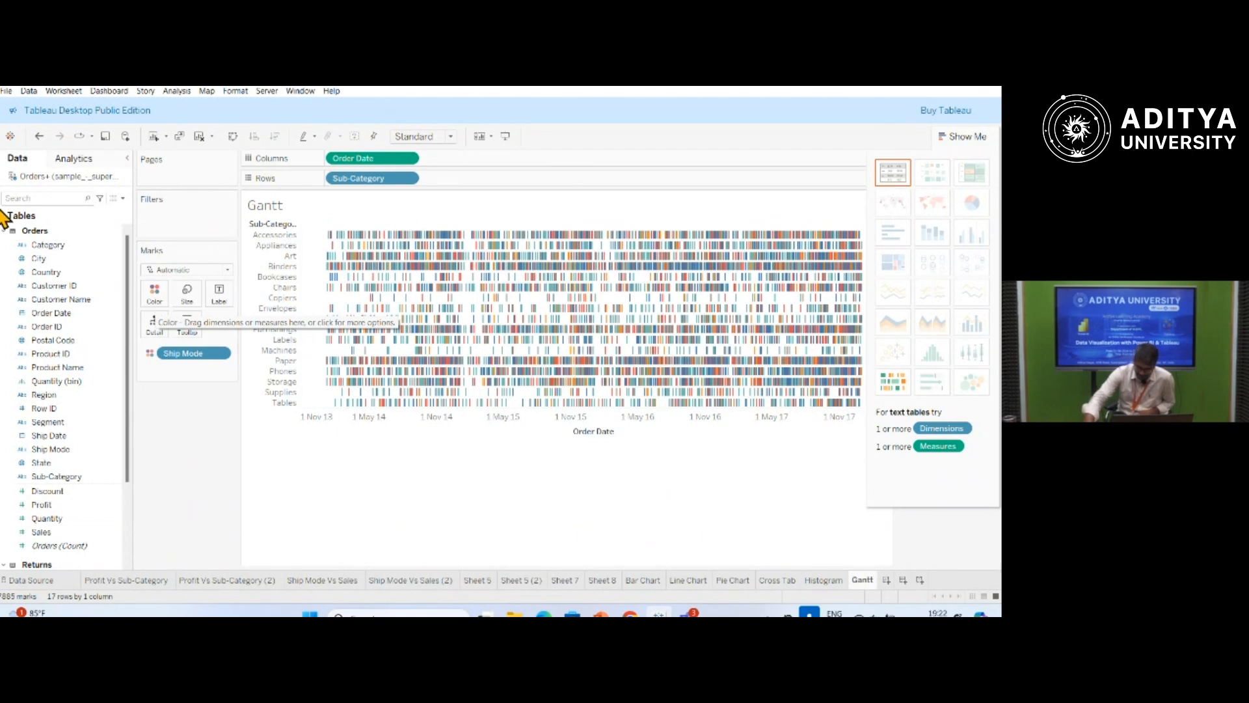
{"action": "left_click", "coordinate": [51, 521]}
{"action": "left_click_drag", "start_coordinate": [50, 524], "coordinate": [189, 299]}
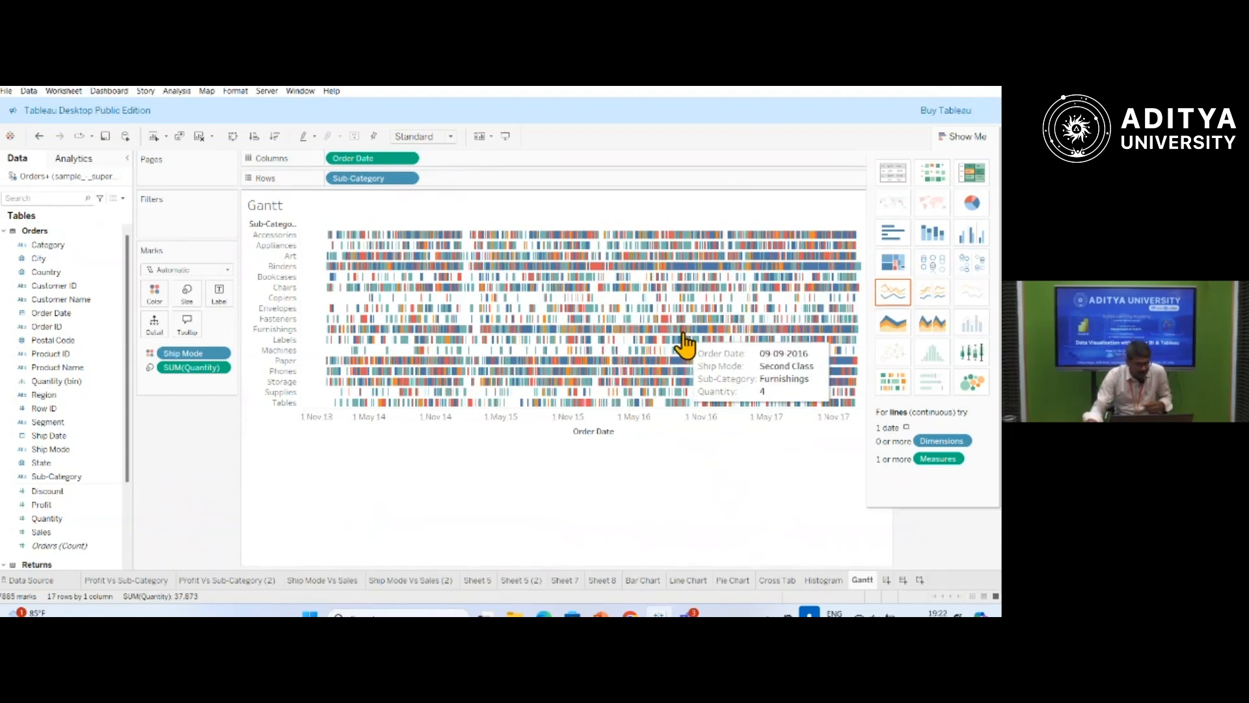
{"action": "mouse_move", "coordinate": [441, 239]}
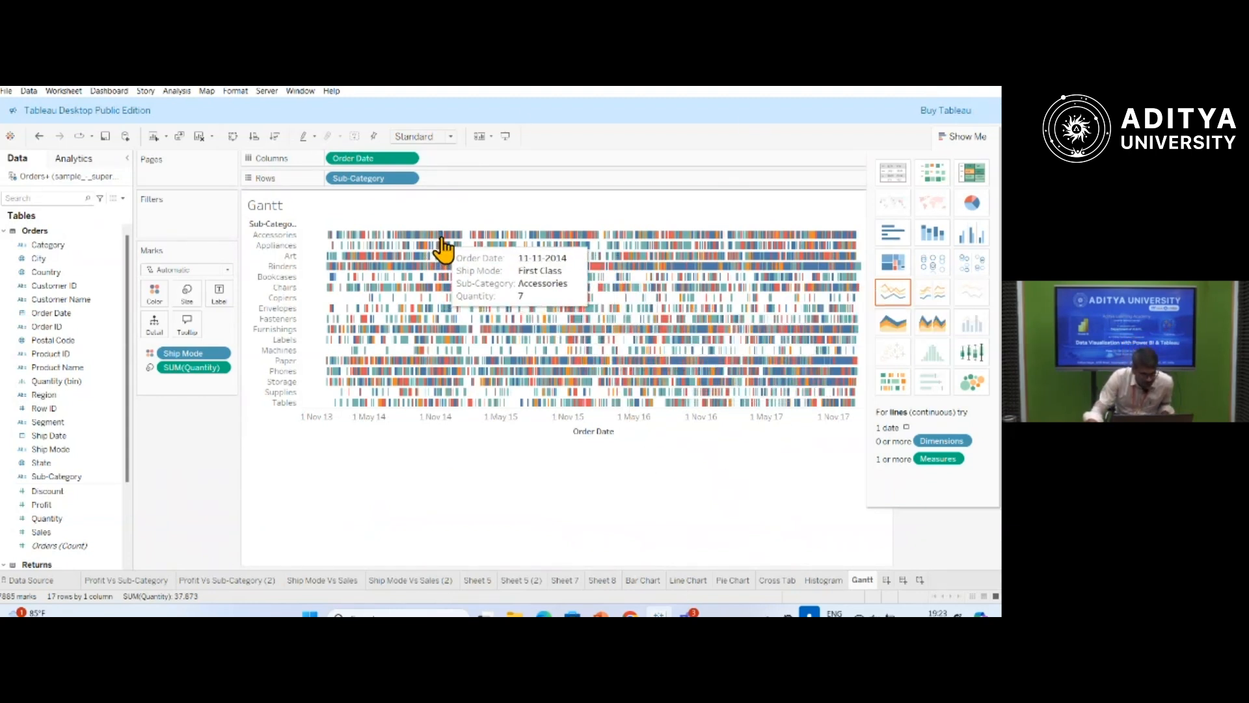
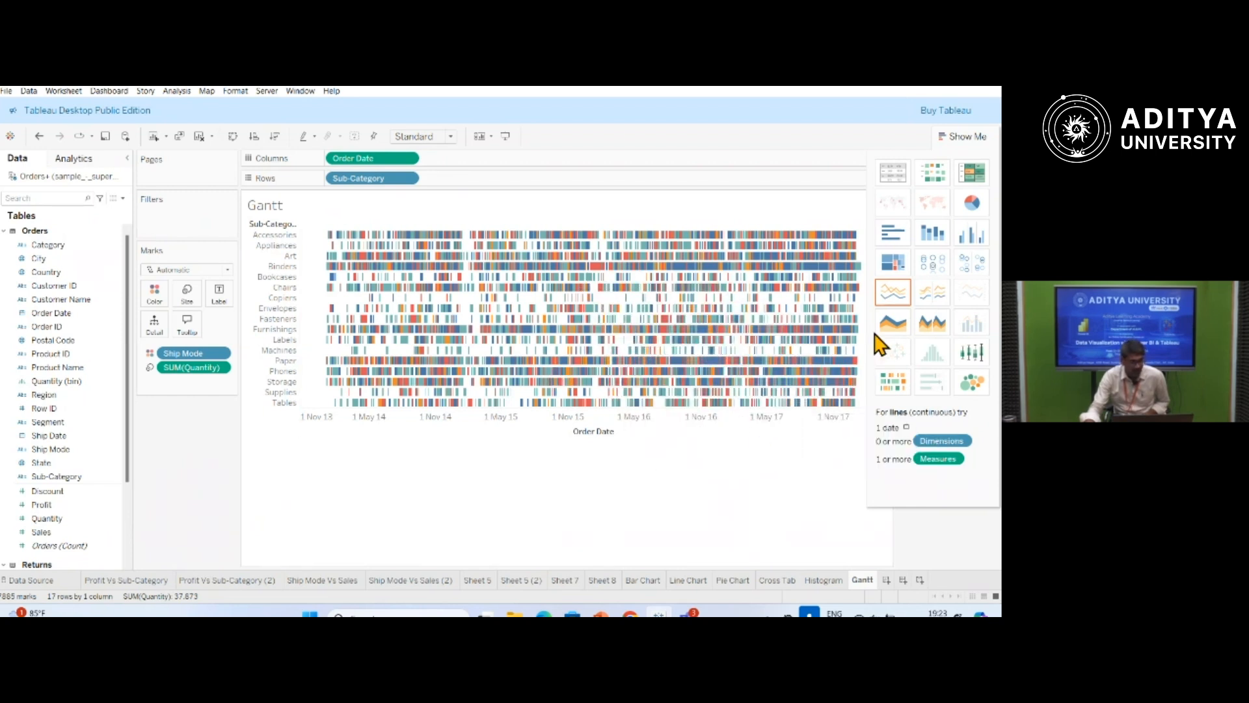
Try converting the view to stacked bars and to a yearly Gantt chart by Ship Mode, and undo both changes.
{"action": "left_click", "coordinate": [935, 235]}
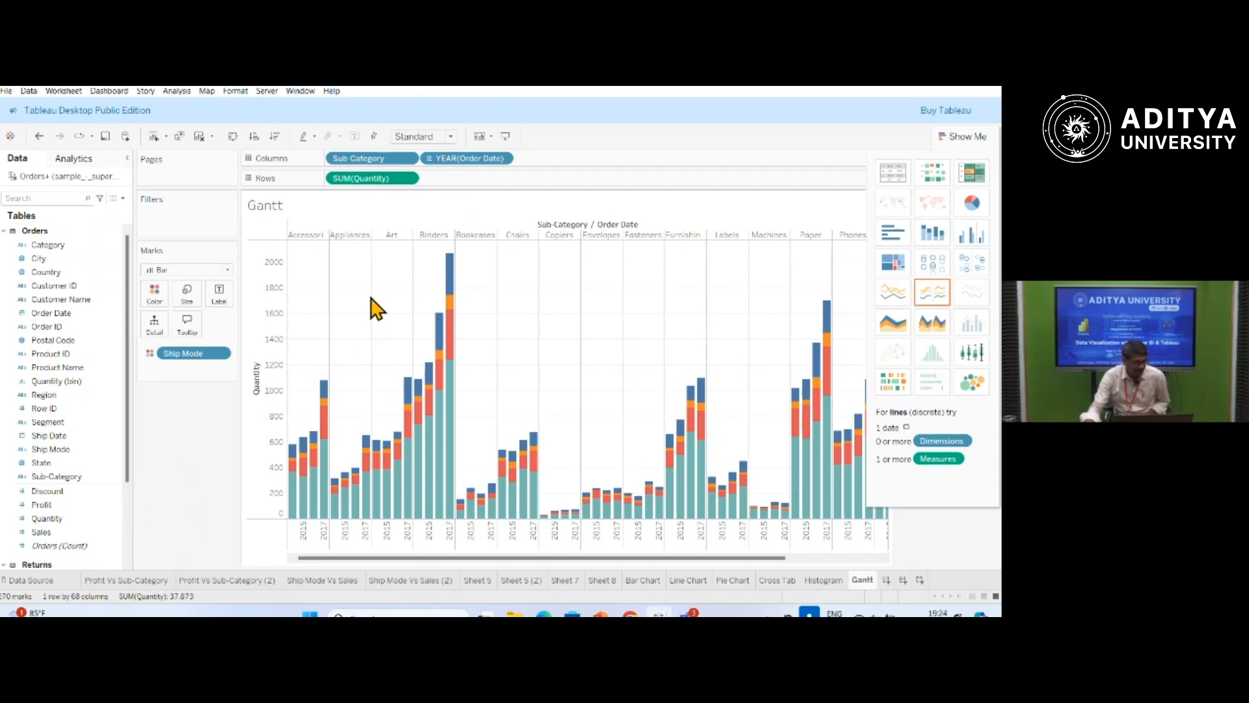
{"action": "mouse_move", "coordinate": [291, 496]}
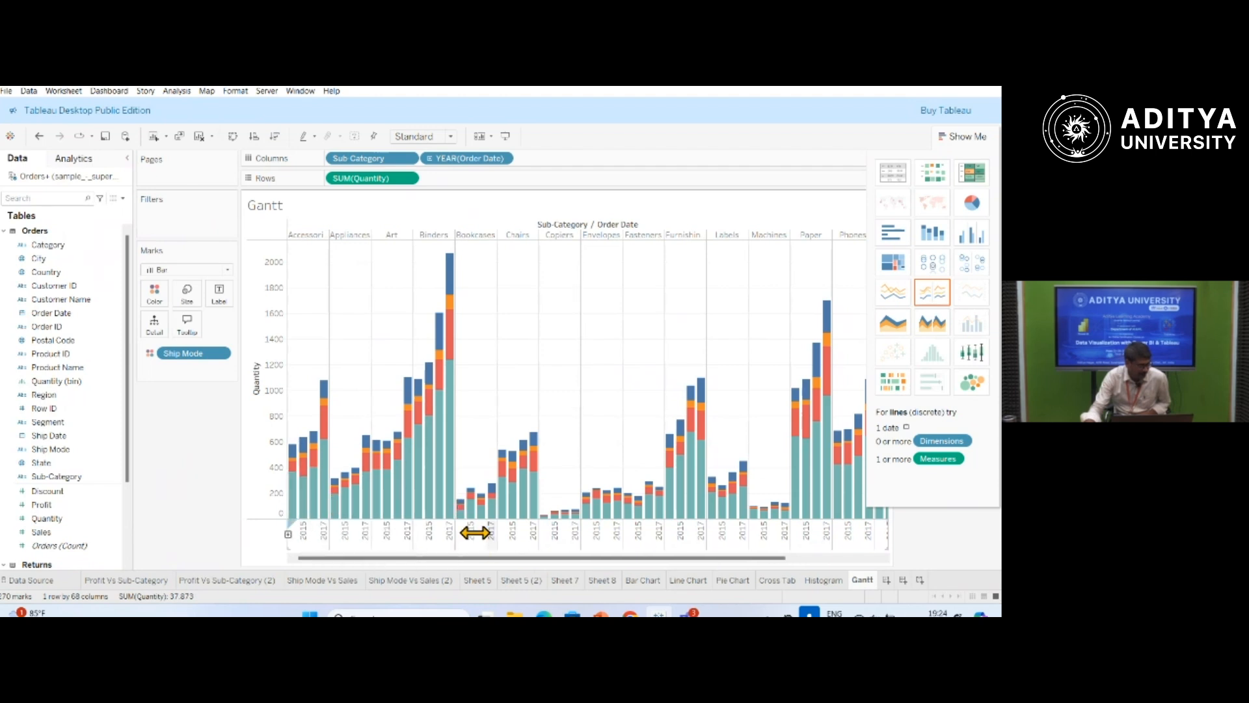
{"action": "mouse_move", "coordinate": [304, 521]}
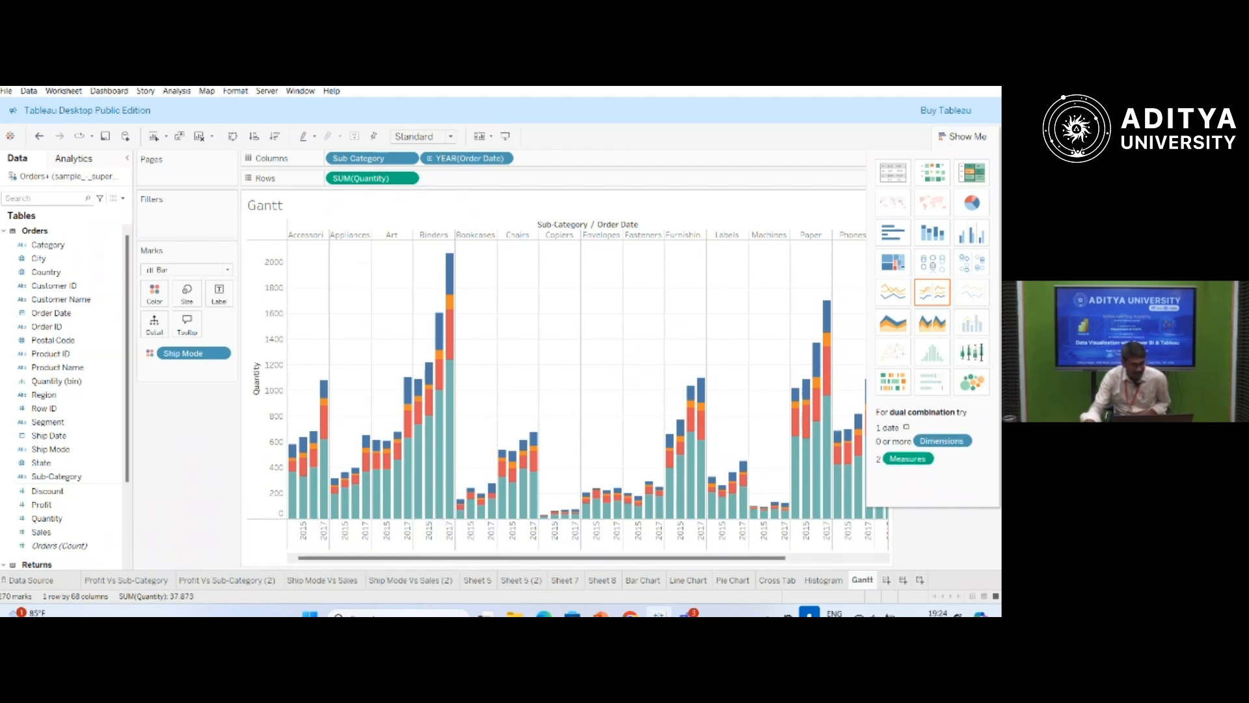
{"action": "left_click", "coordinate": [891, 387]}
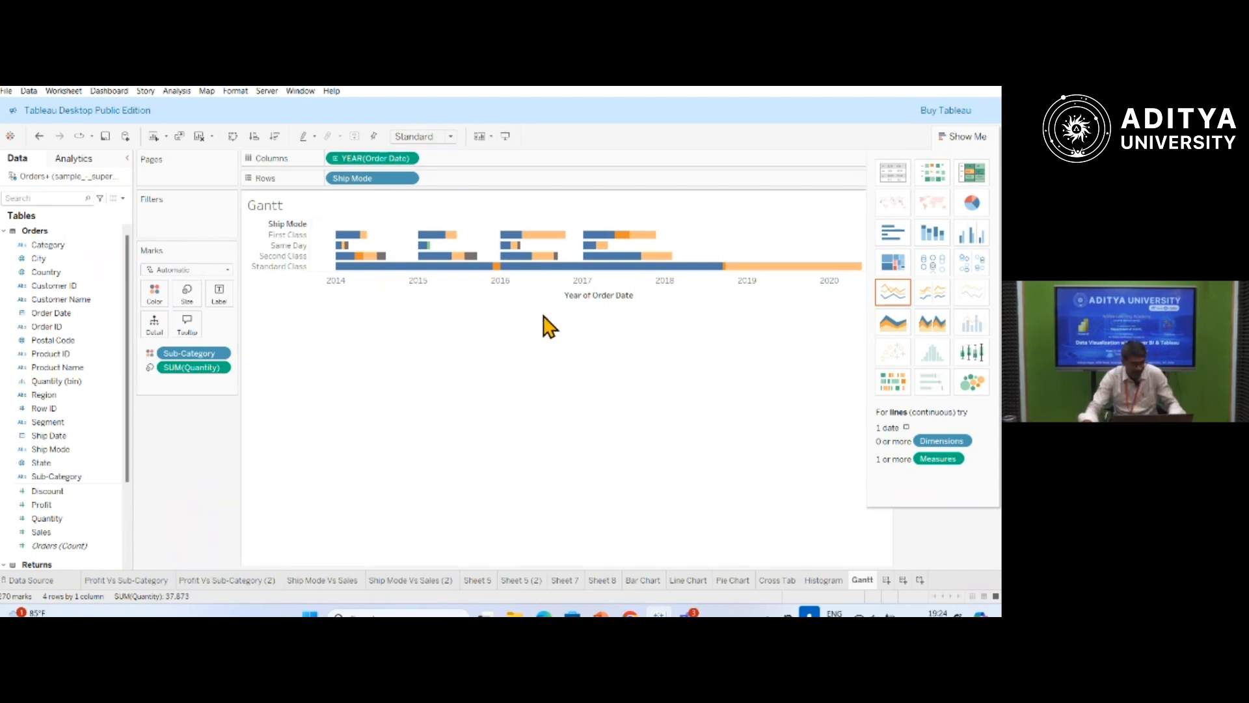
{"action": "key", "text": "ctrl+z"}
{"action": "key", "text": "ctrl+z"}
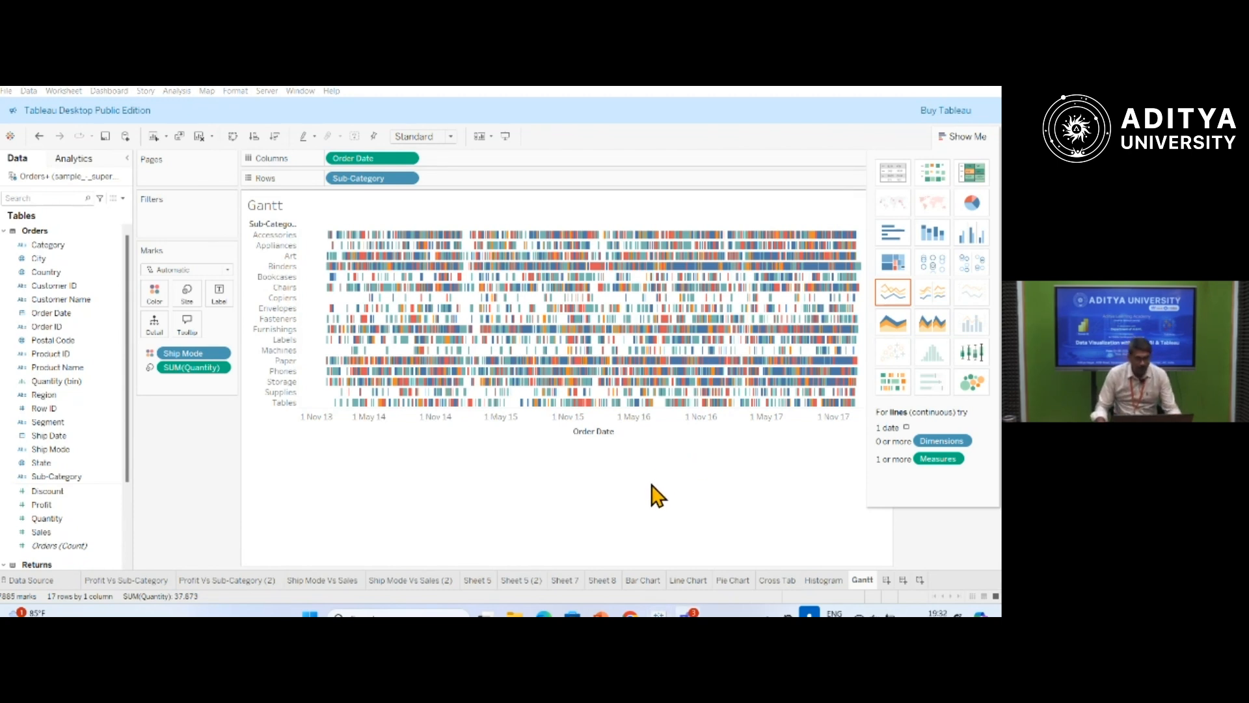
Add a new worksheet after the Gantt sheet.
{"action": "left_click", "coordinate": [825, 581]}
{"action": "left_click", "coordinate": [860, 580]}
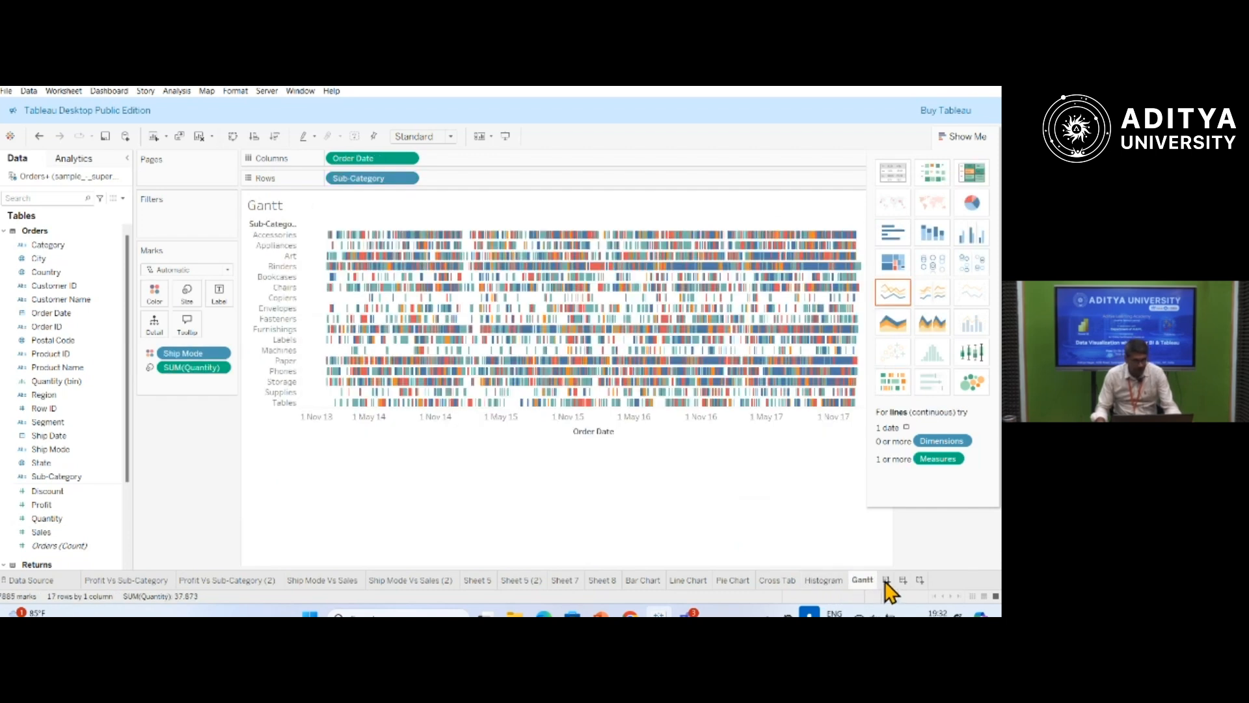
{"action": "left_click", "coordinate": [886, 580]}
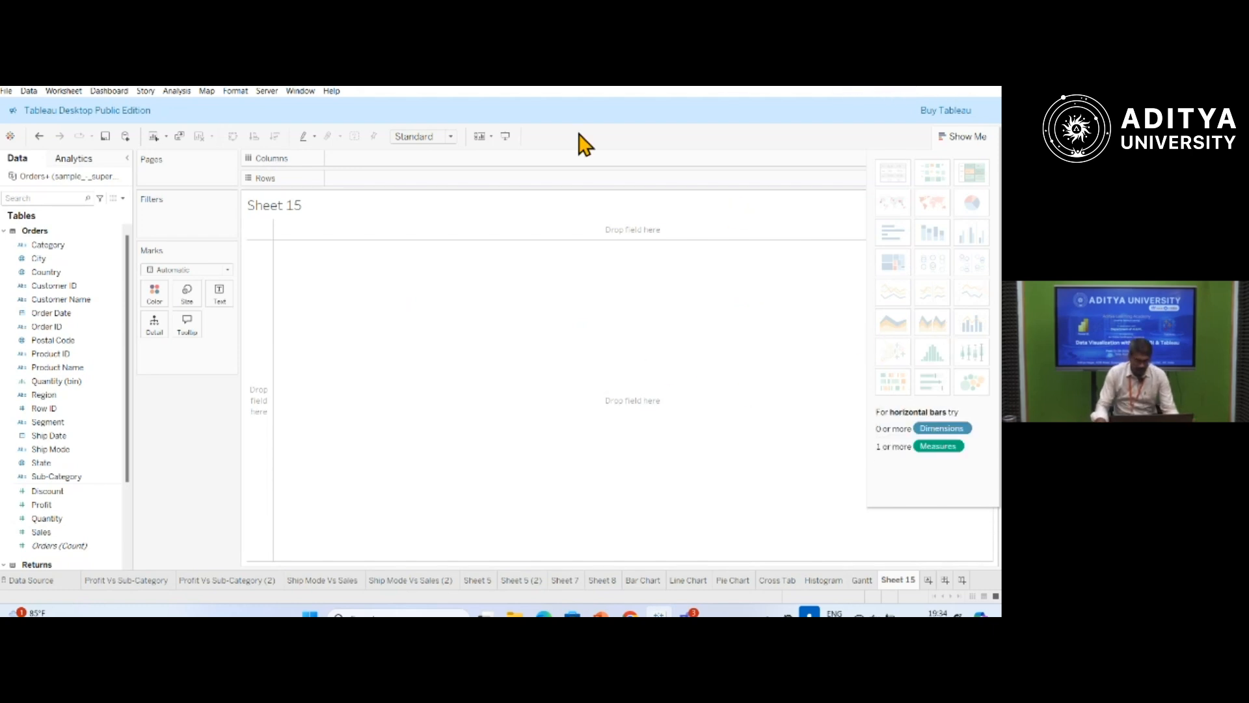
Replace the new worksheet's title with "Size of Profits for each Ship Mode".
{"action": "double_click", "coordinate": [284, 207]}
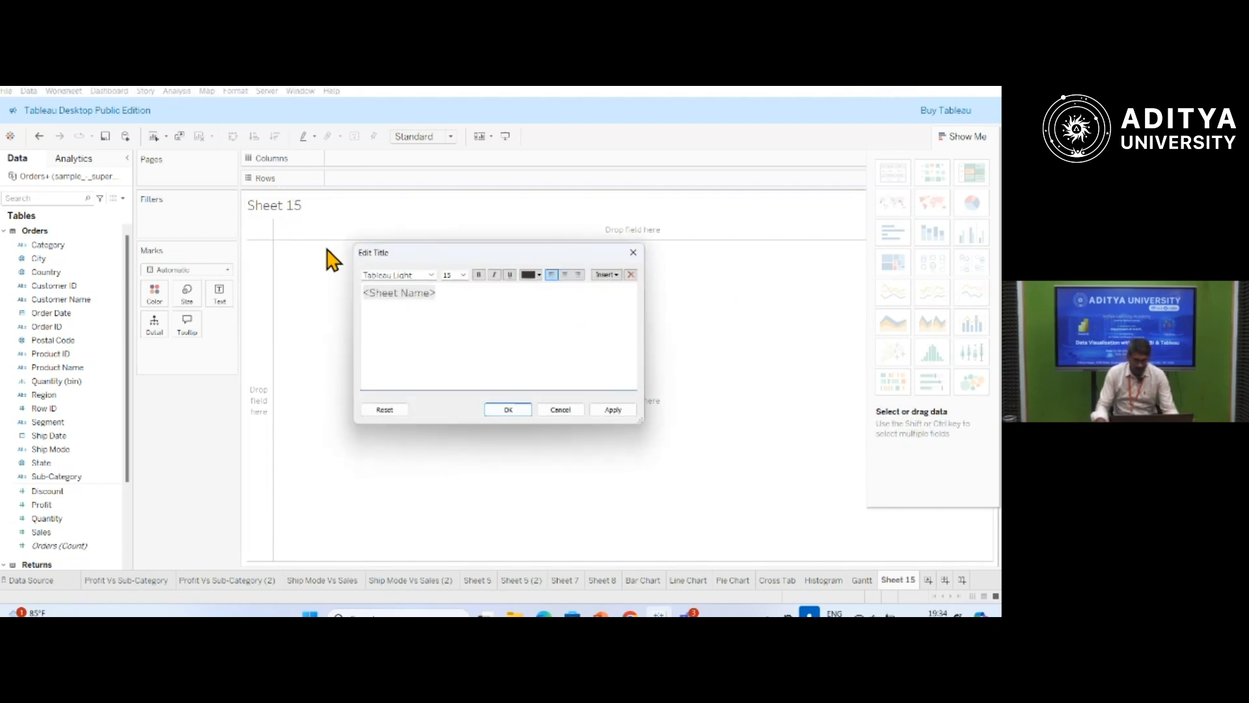
{"action": "key", "text": "Home"}
{"action": "type", "text": "Size "}
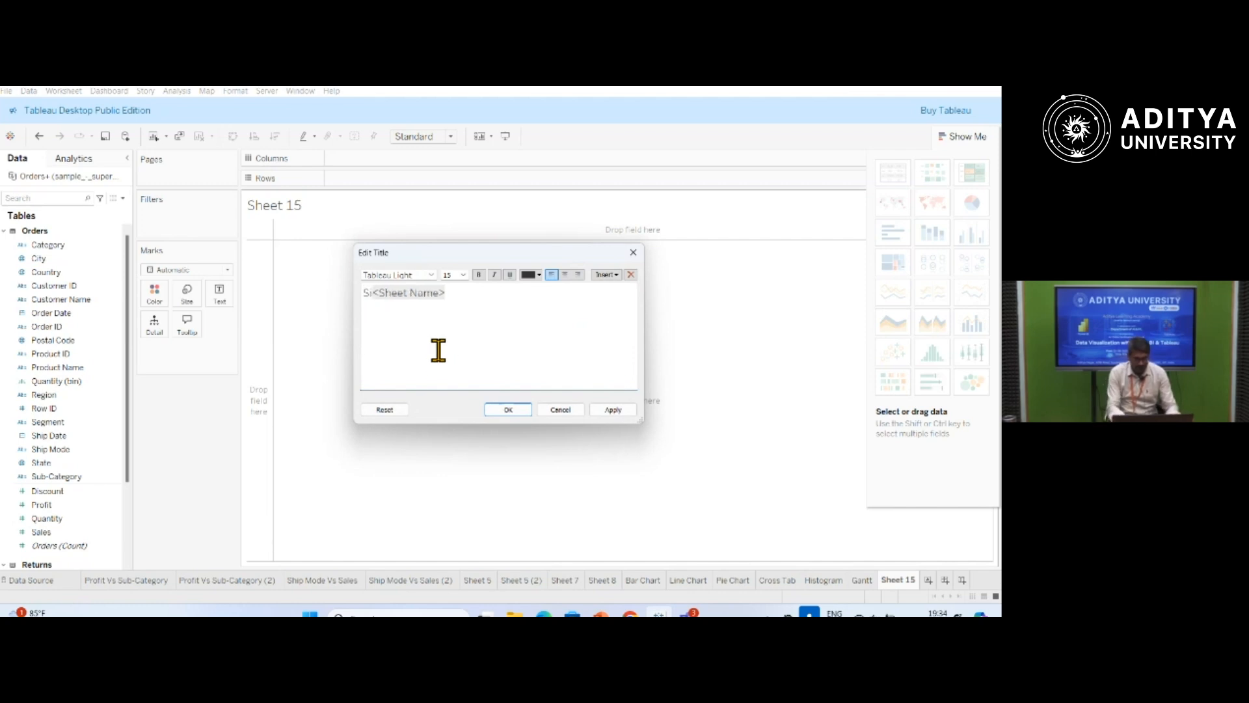
{"action": "type", "text": "of "}
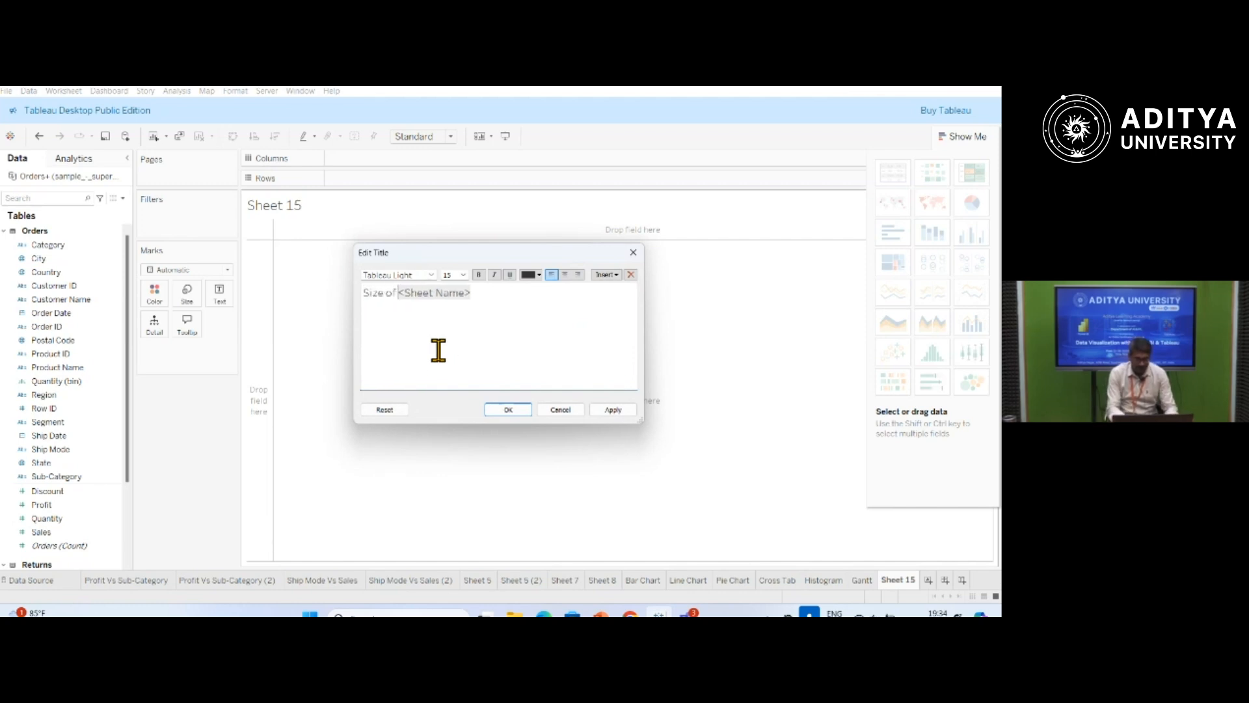
{"action": "type", "text": "Profits"}
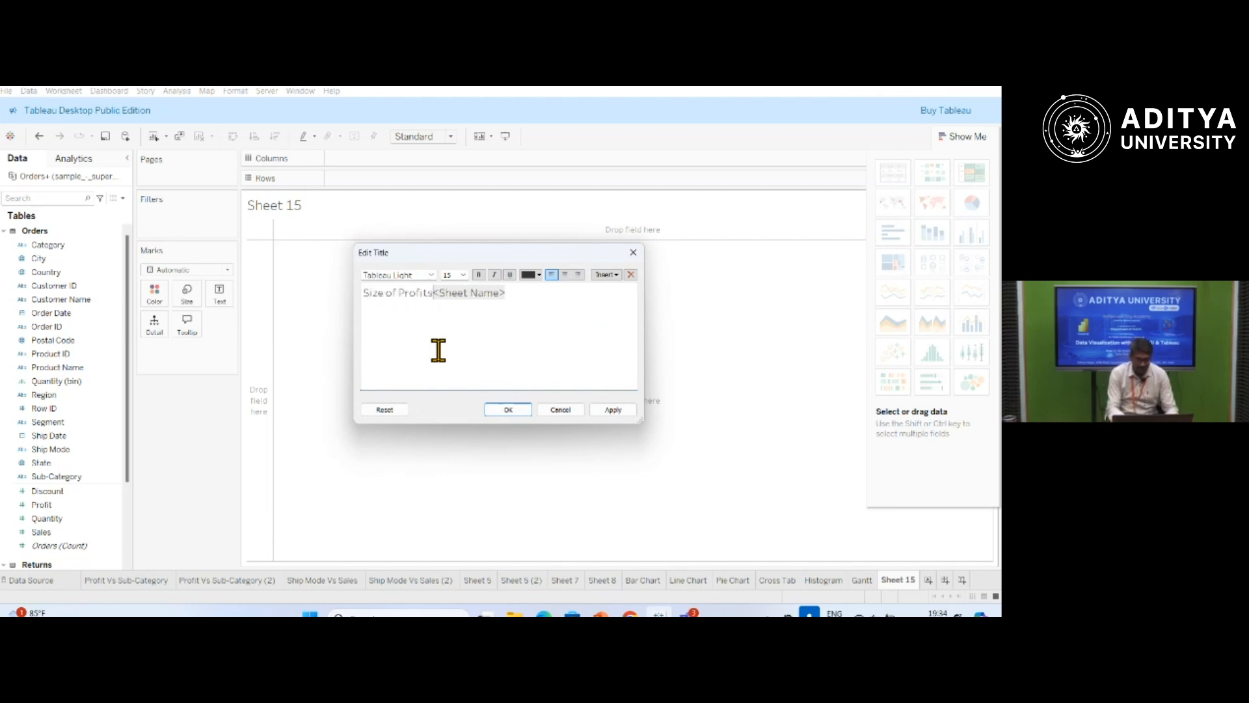
{"action": "key", "text": "shift+End"}
{"action": "key", "text": "Delete"}
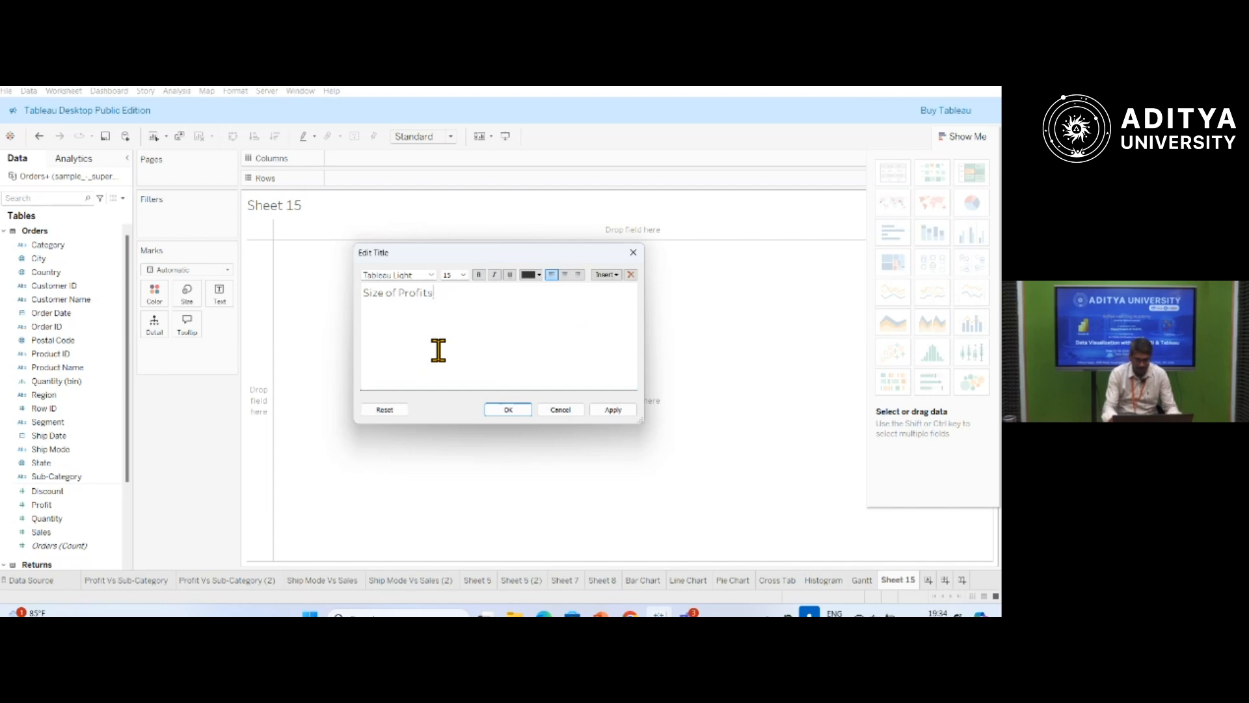
{"action": "type", "text": "for each Sh"}
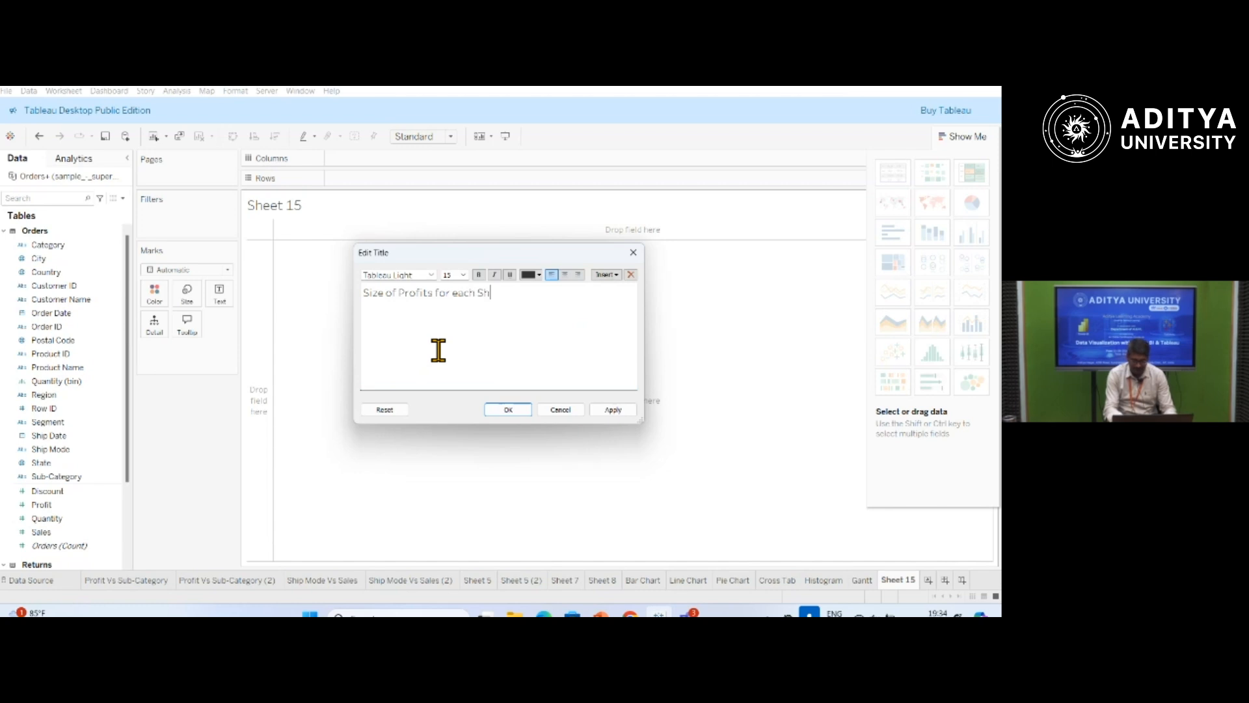
{"action": "type", "text": "ip Mode"}
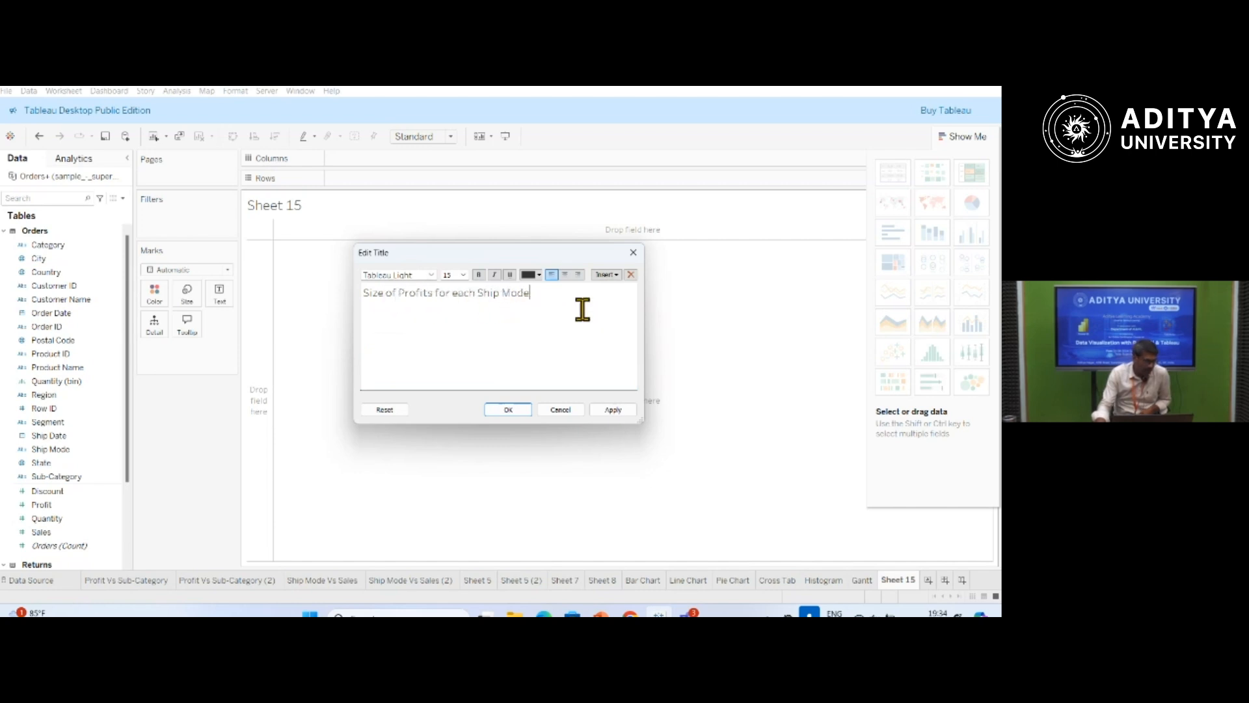
{"action": "left_click", "coordinate": [608, 411]}
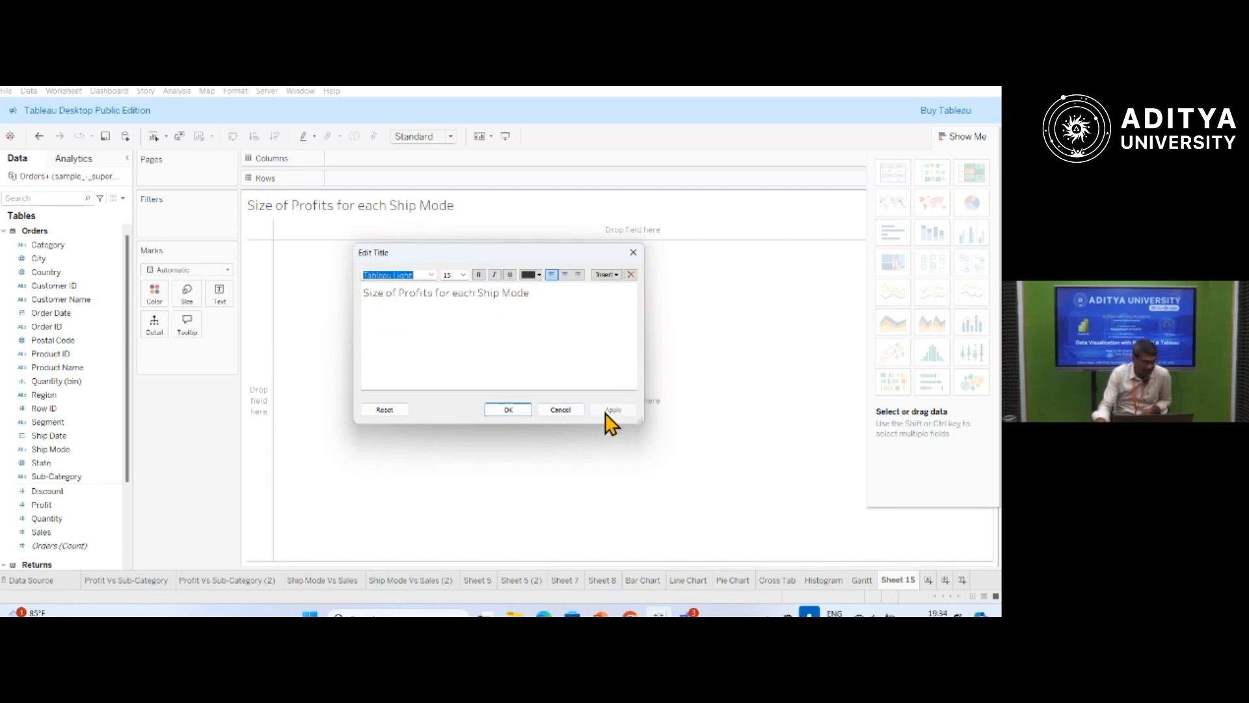
{"action": "left_click", "coordinate": [503, 409]}
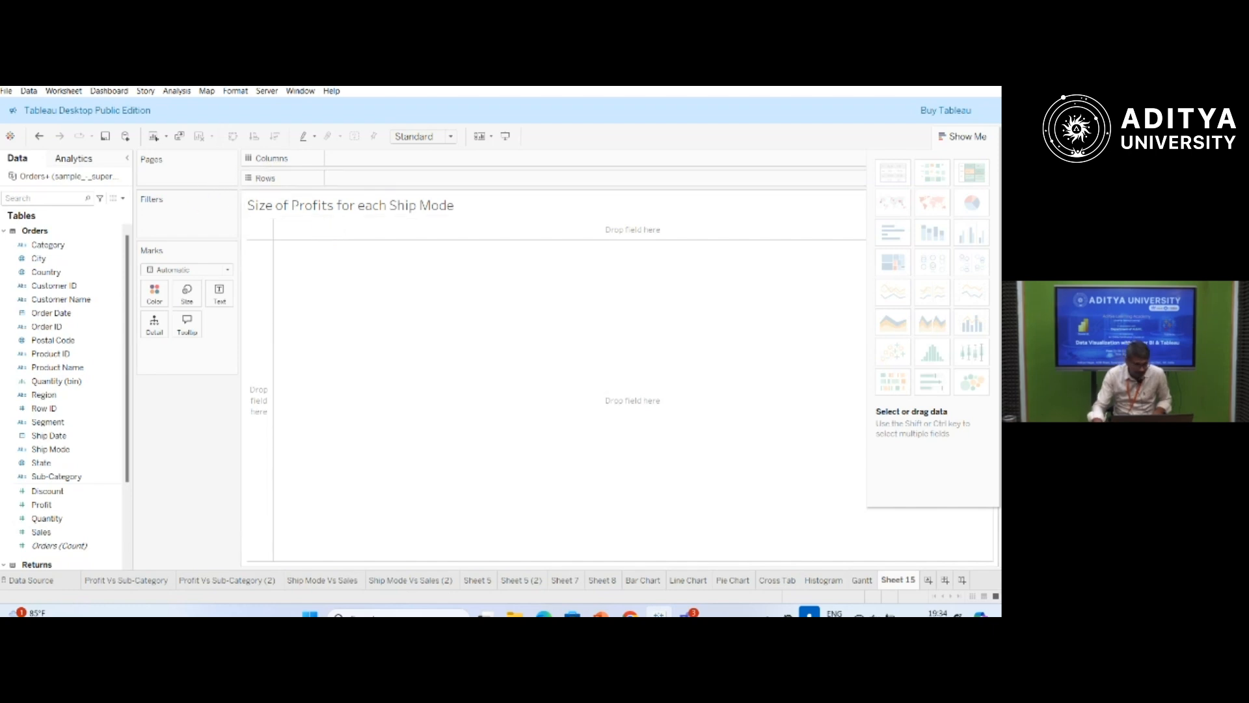
{"action": "left_click_drag", "start_coordinate": [43, 506], "coordinate": [346, 164]}
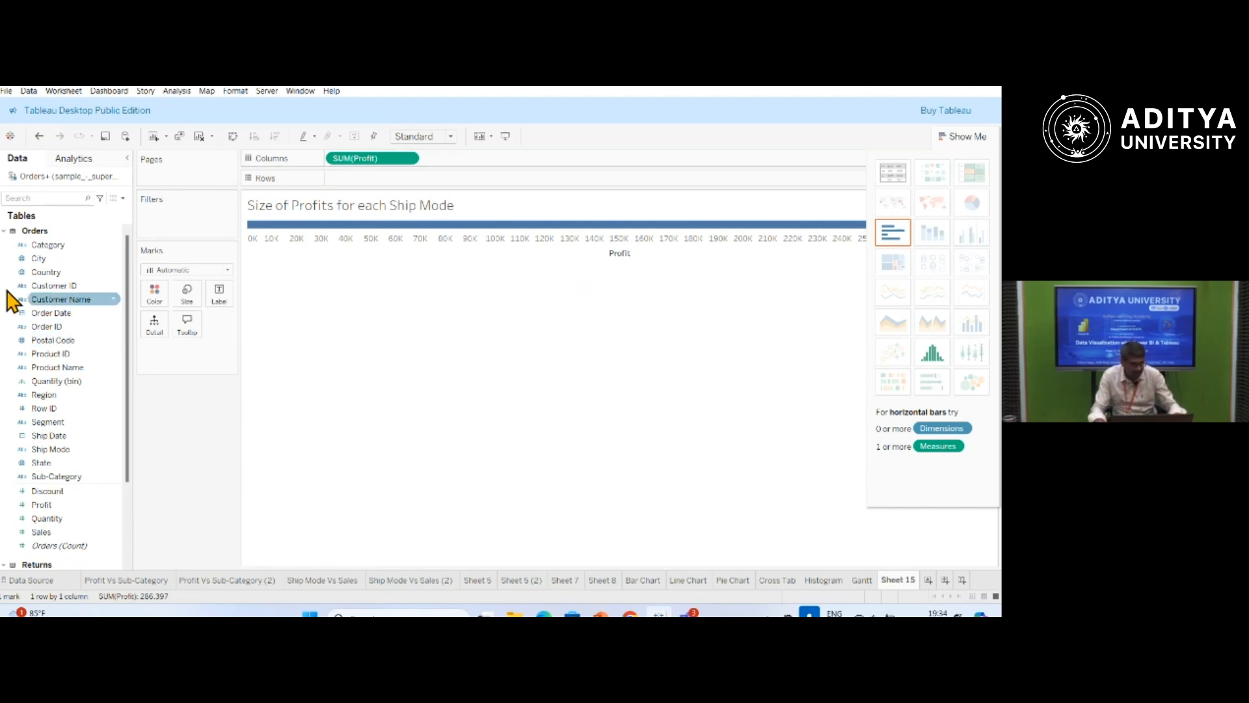
{"action": "left_click", "coordinate": [408, 159]}
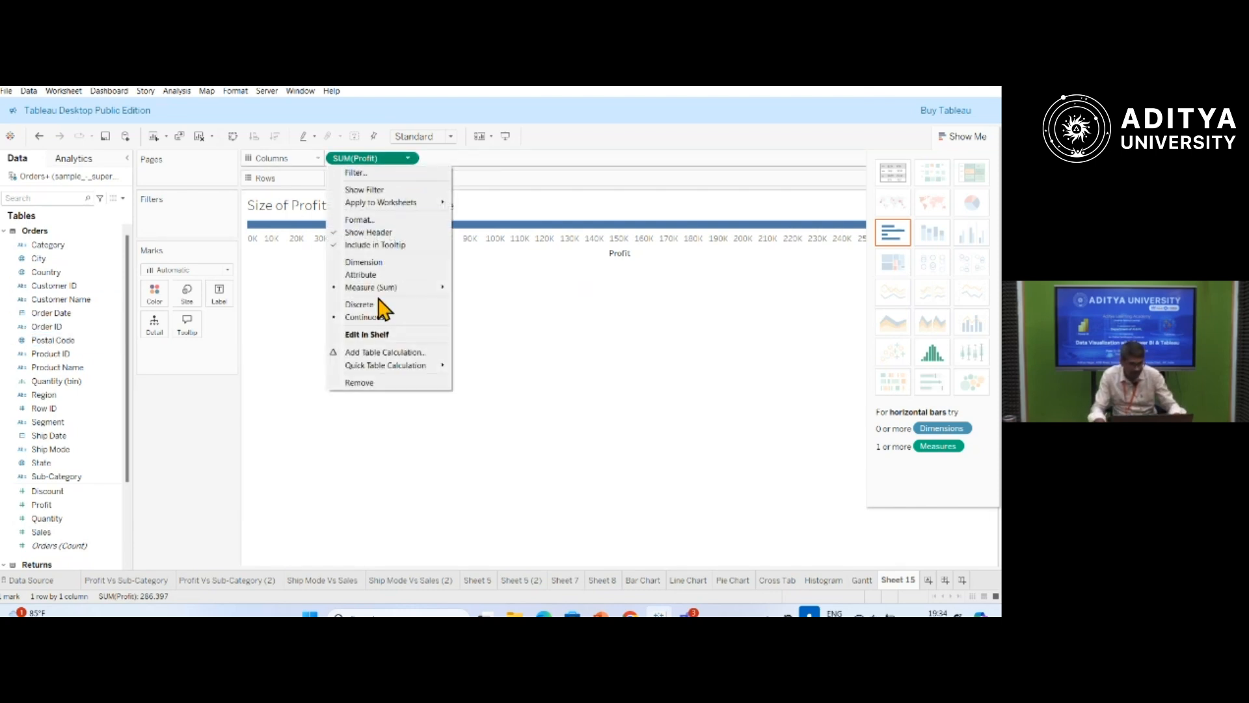
{"action": "left_click", "coordinate": [373, 384]}
{"action": "left_click", "coordinate": [72, 532]}
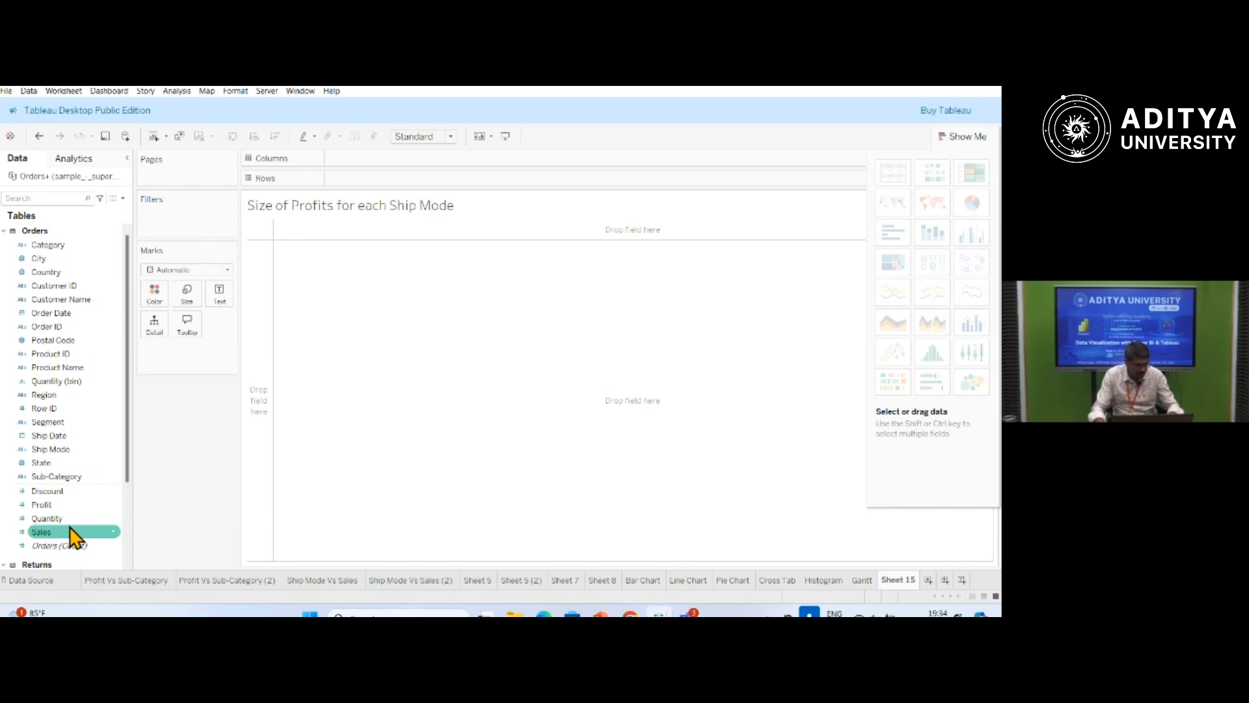
Colour and size the mark by Profit, and fit the sheet to Entire View.
{"action": "left_click", "coordinate": [43, 506]}
{"action": "left_click_drag", "start_coordinate": [42, 506], "coordinate": [156, 309]}
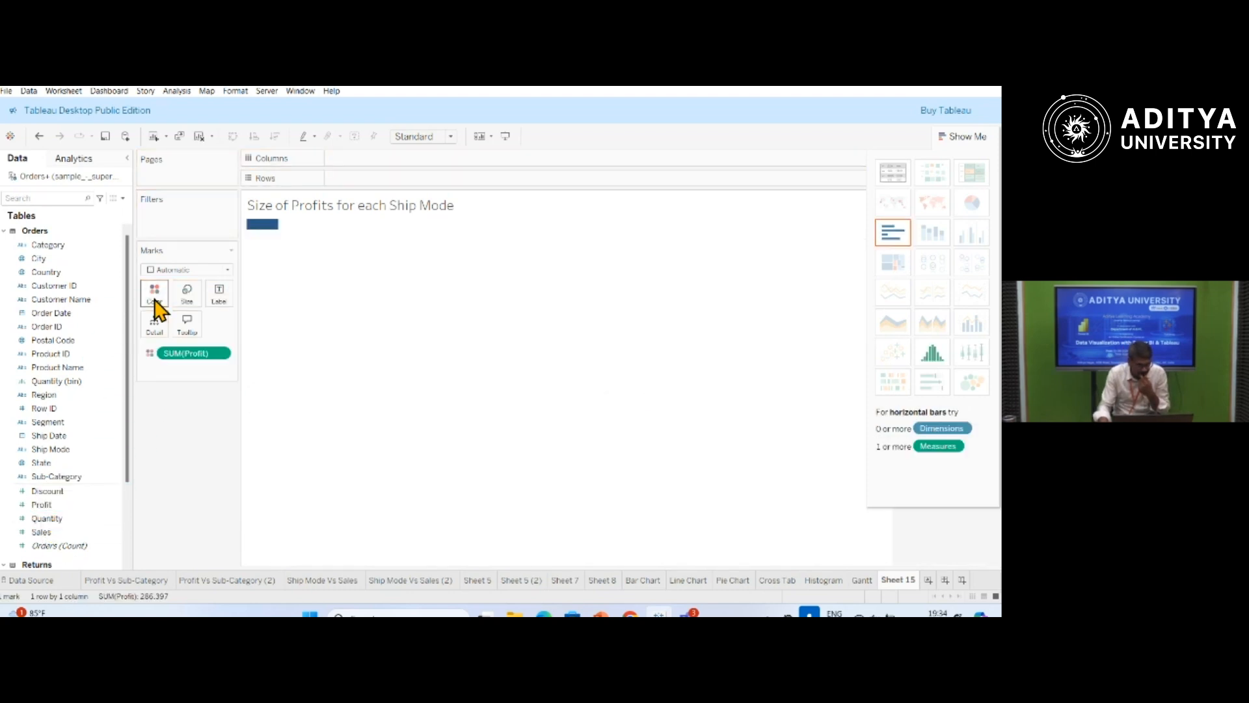
{"action": "left_click", "coordinate": [46, 506]}
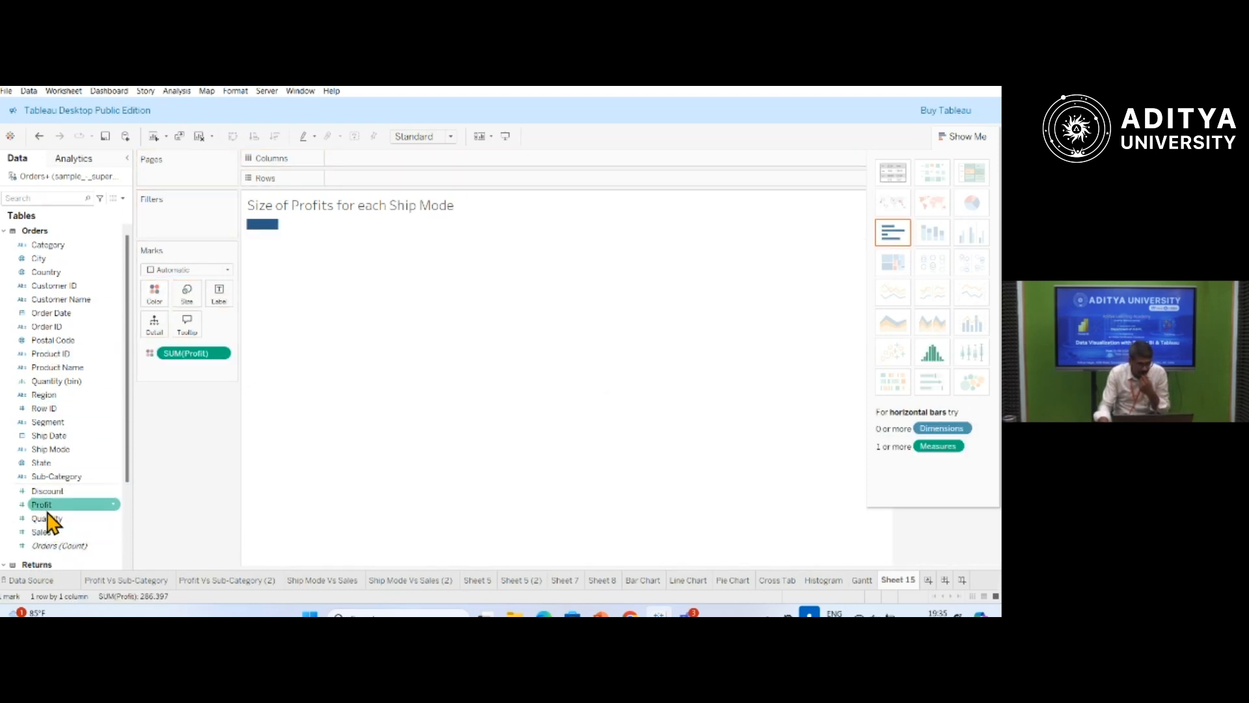
{"action": "left_click_drag", "start_coordinate": [47, 511], "coordinate": [190, 304]}
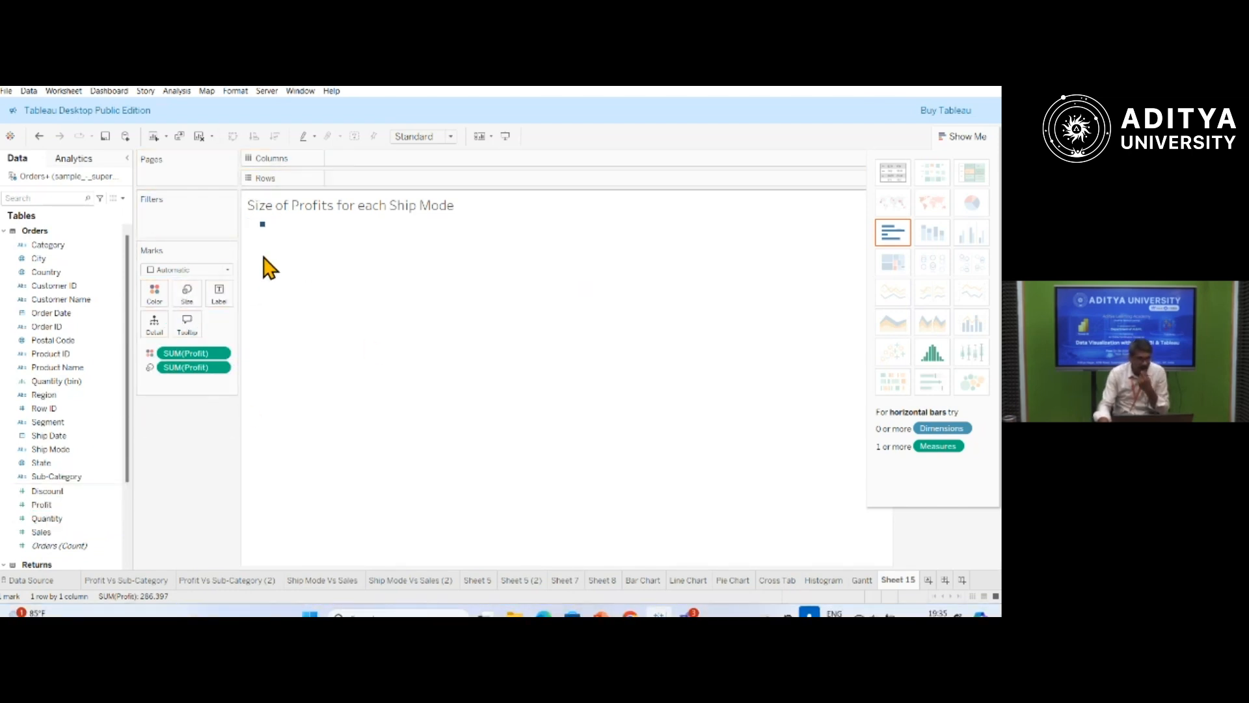
{"action": "mouse_move", "coordinate": [263, 228]}
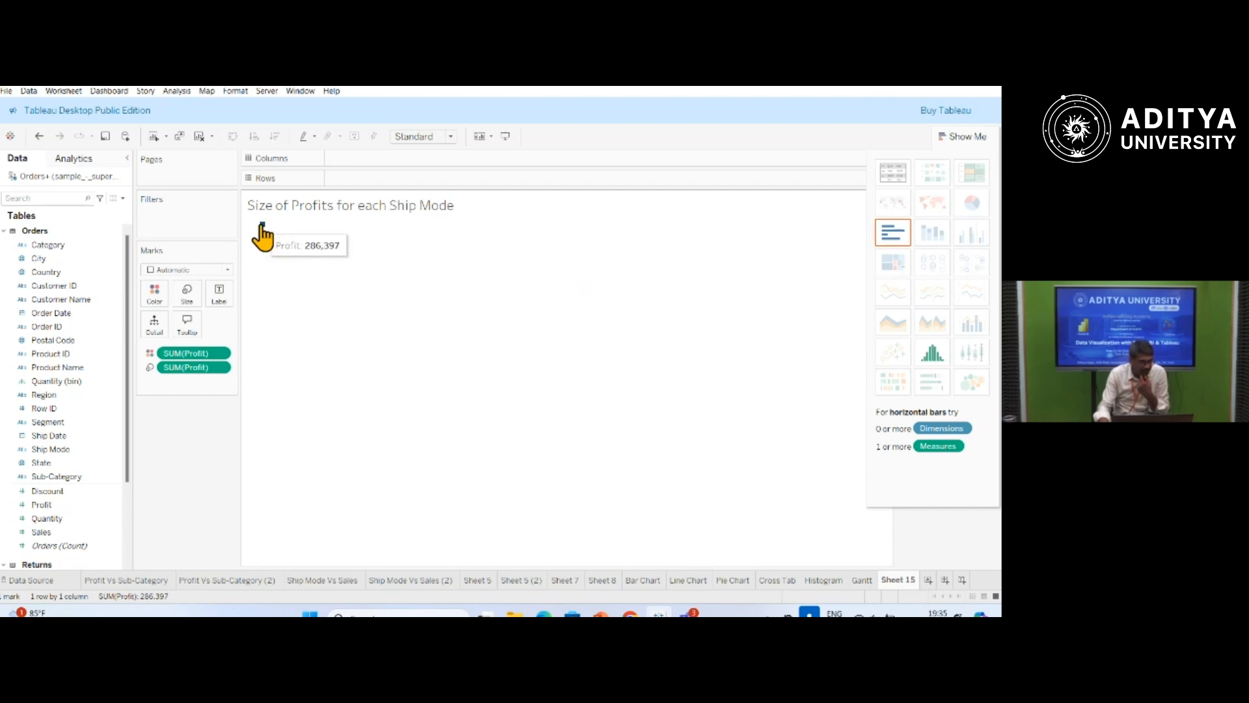
{"action": "left_click", "coordinate": [449, 137]}
{"action": "left_click", "coordinate": [428, 184]}
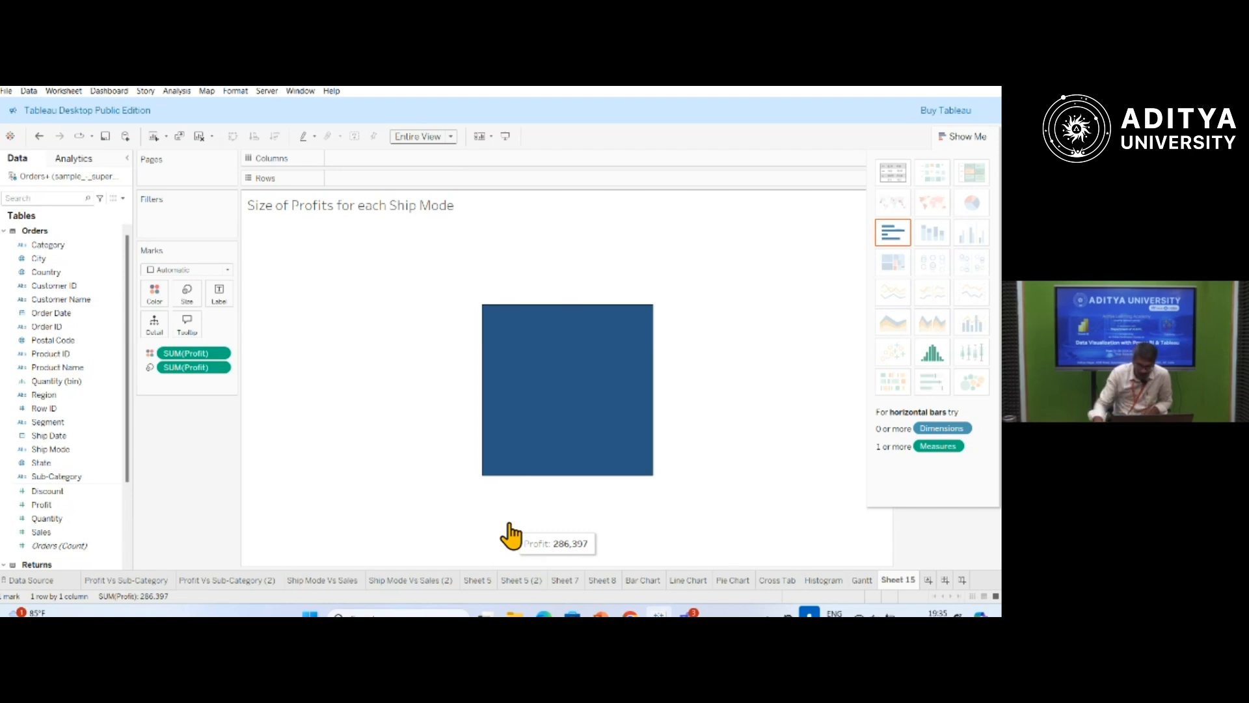
Label the treemap with Ship Mode and Region, and colour it by Region instead of Profit.
{"action": "left_click", "coordinate": [56, 449]}
{"action": "left_click_drag", "start_coordinate": [56, 450], "coordinate": [221, 299]}
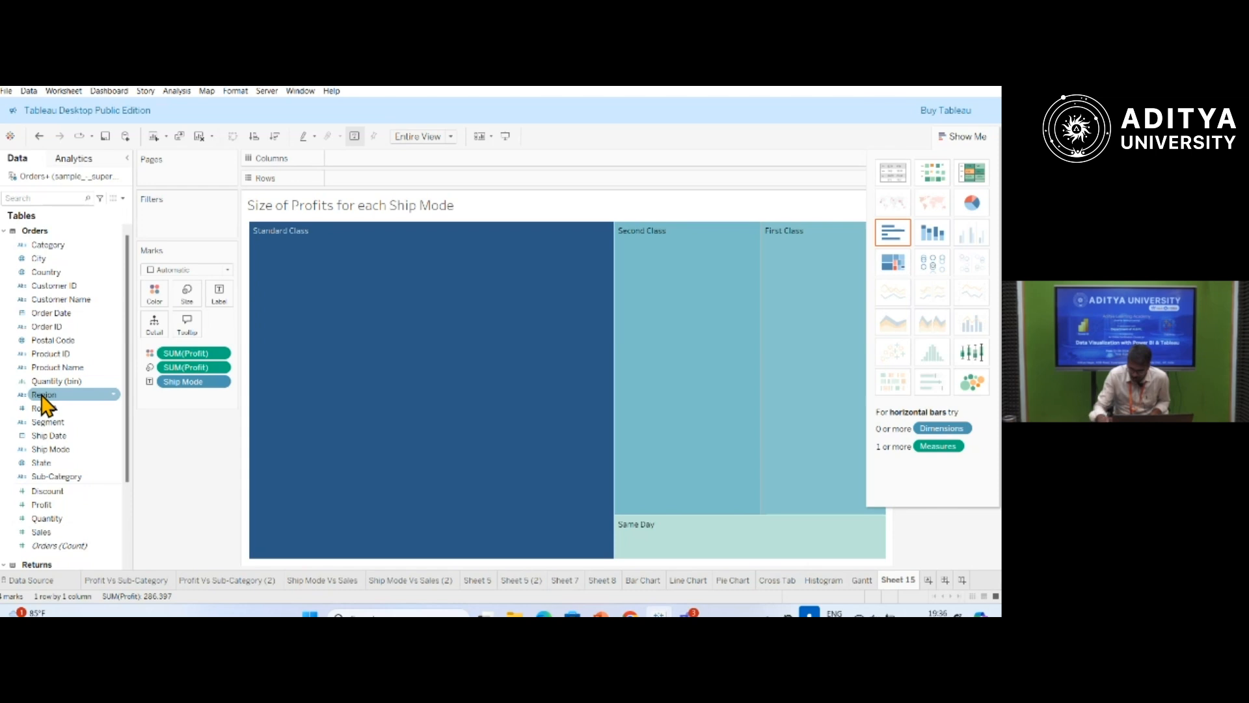
{"action": "left_click_drag", "start_coordinate": [43, 398], "coordinate": [154, 293]}
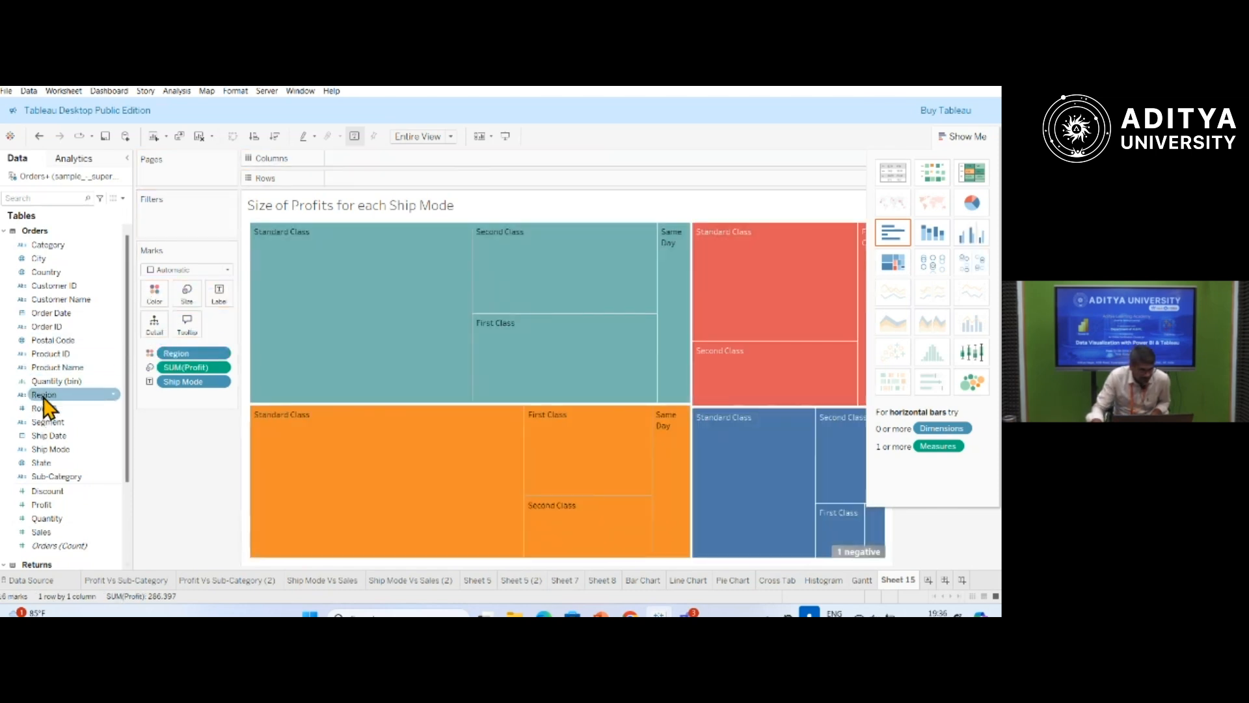
{"action": "left_click_drag", "start_coordinate": [49, 405], "coordinate": [226, 299]}
{"action": "mouse_move", "coordinate": [278, 352]}
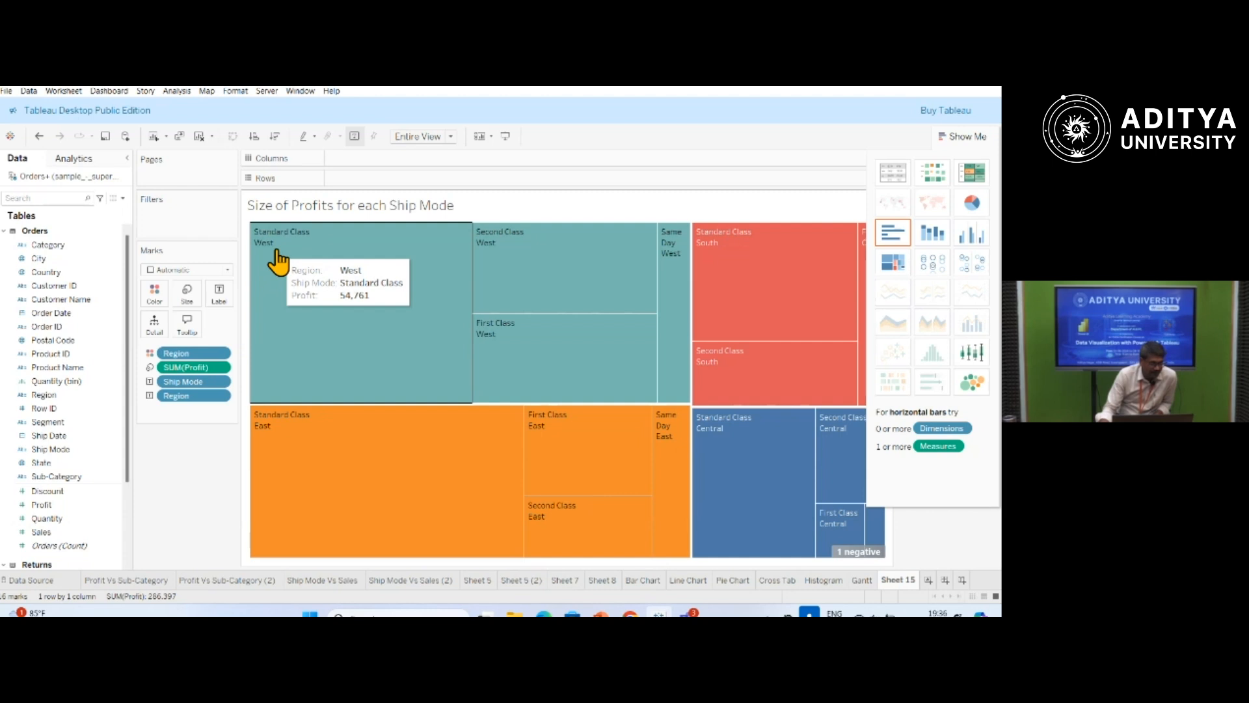
{"action": "mouse_move", "coordinate": [488, 254]}
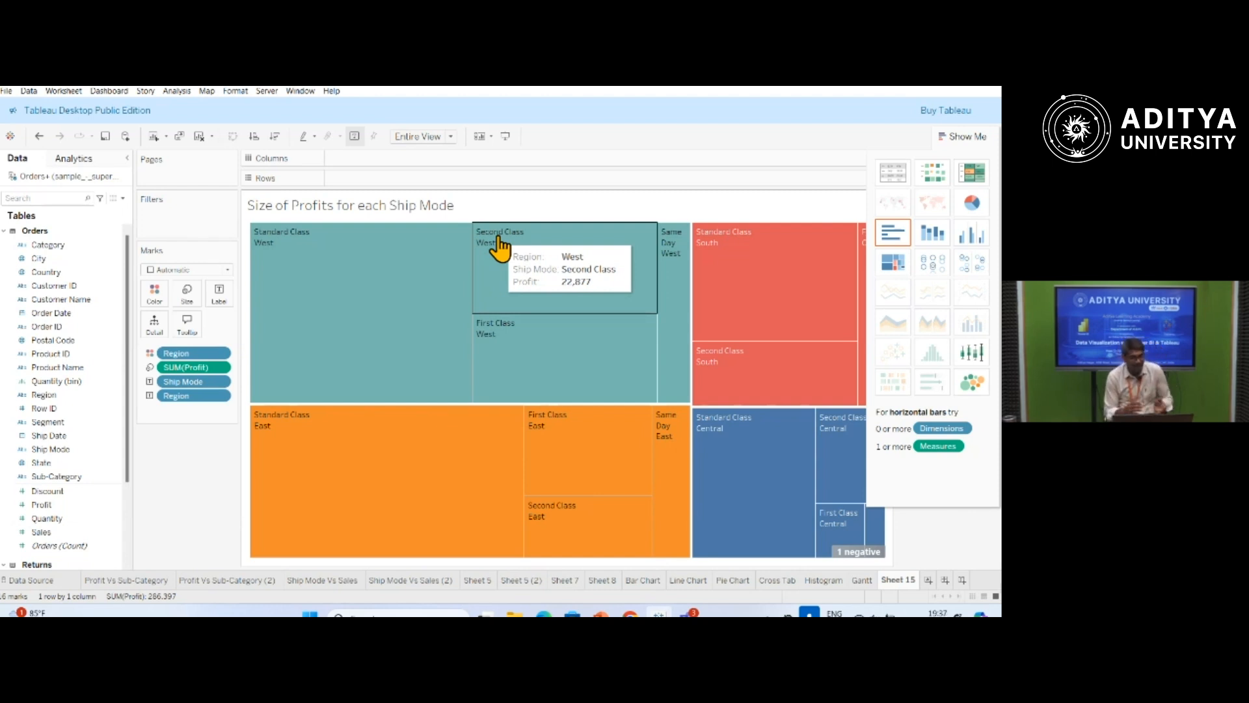
View the treemap in presentation mode, check the Region legend's options and individual marks, and return to the worksheet.
{"action": "left_click", "coordinate": [510, 135]}
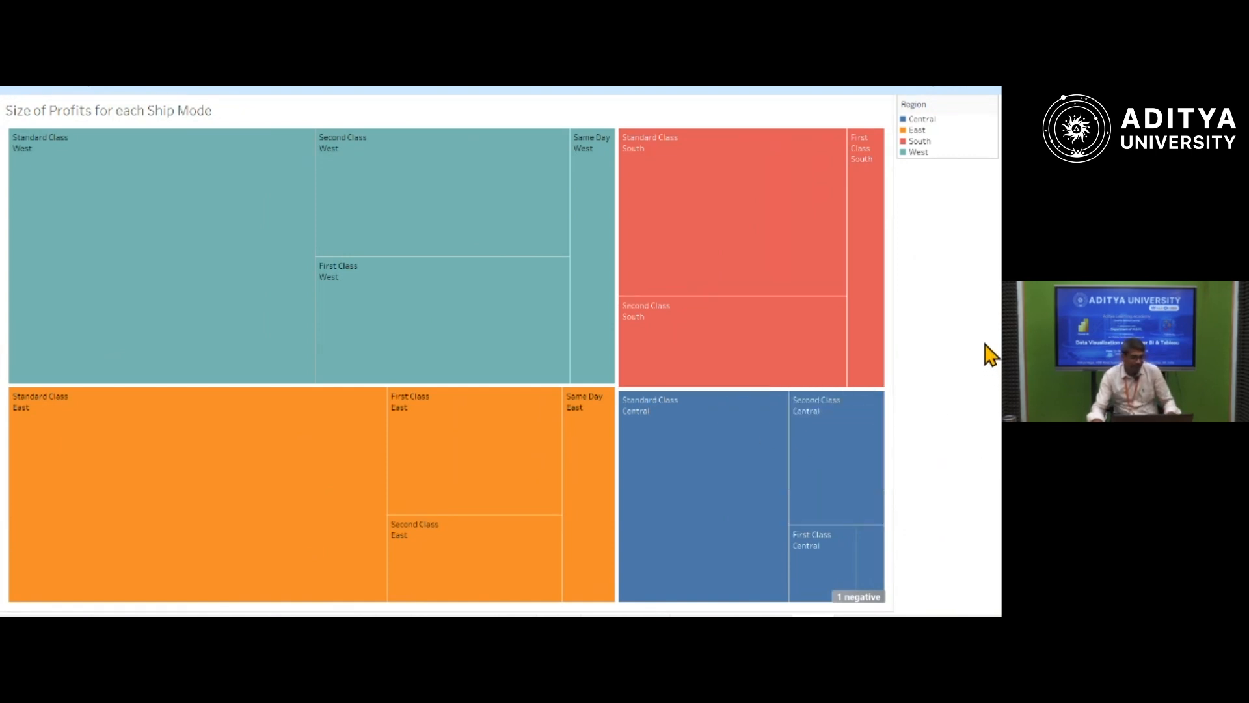
{"action": "mouse_move", "coordinate": [47, 131]}
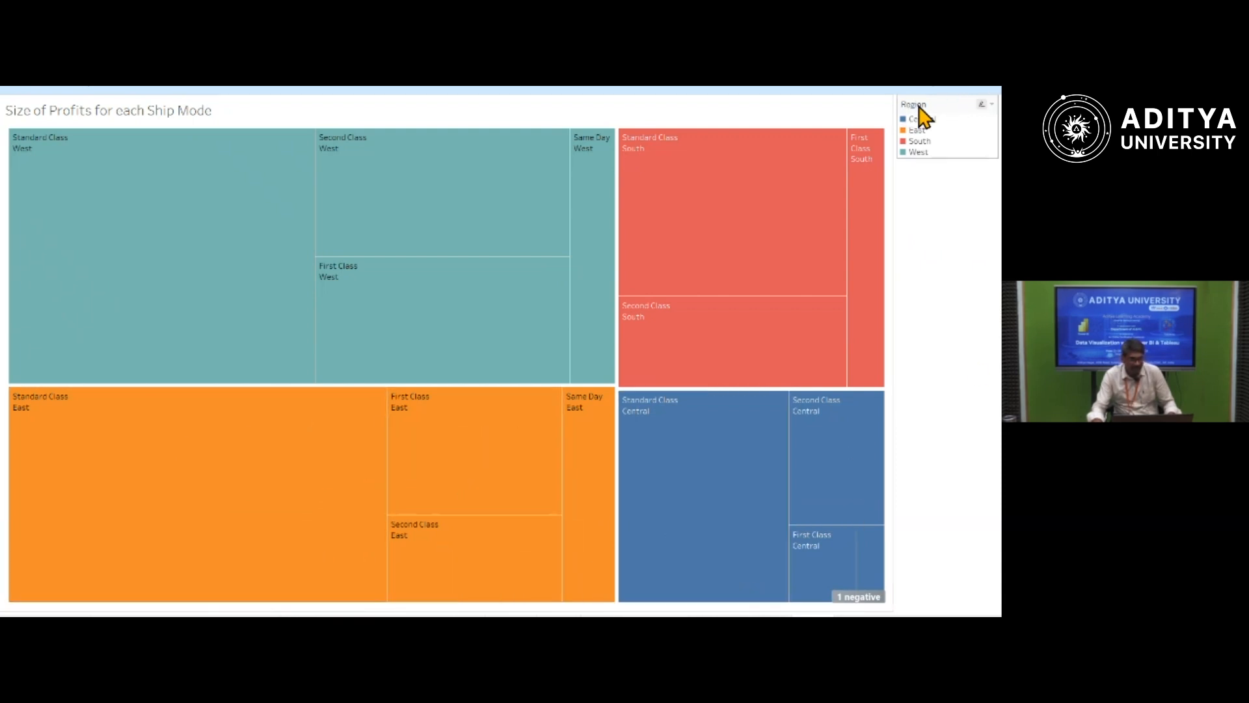
{"action": "left_click", "coordinate": [991, 104]}
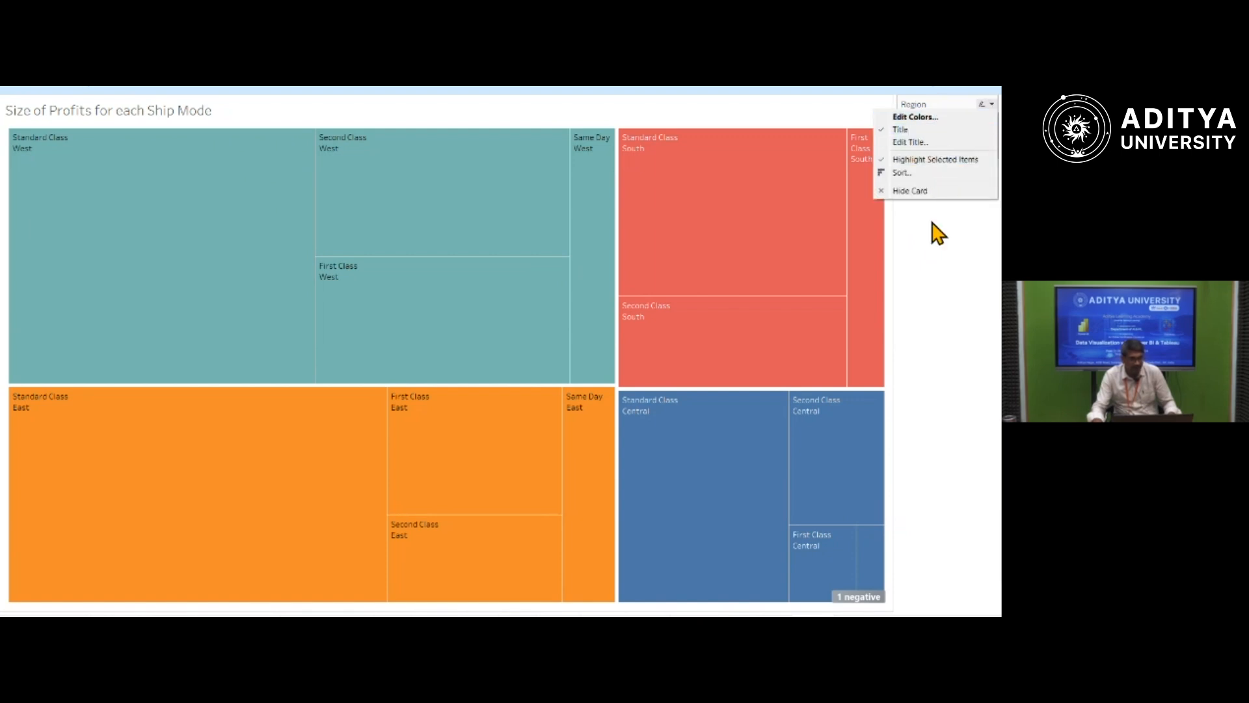
{"action": "left_click", "coordinate": [939, 257]}
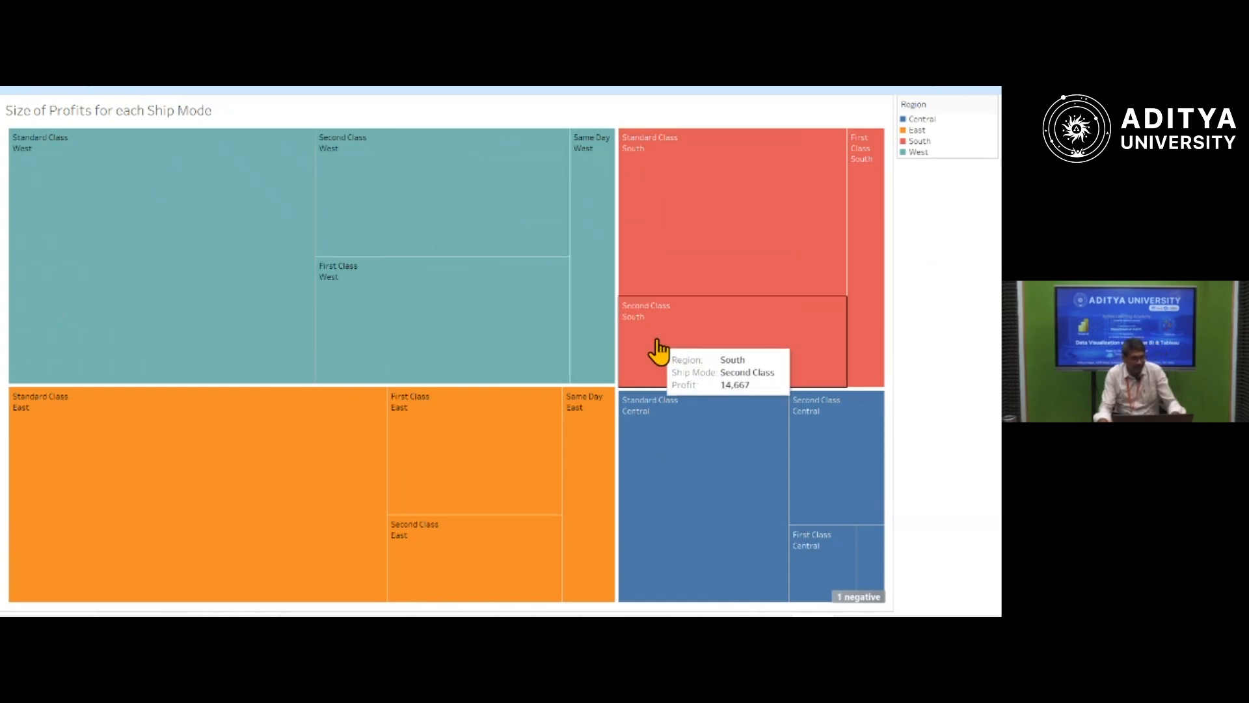
{"action": "key", "text": "Escape"}
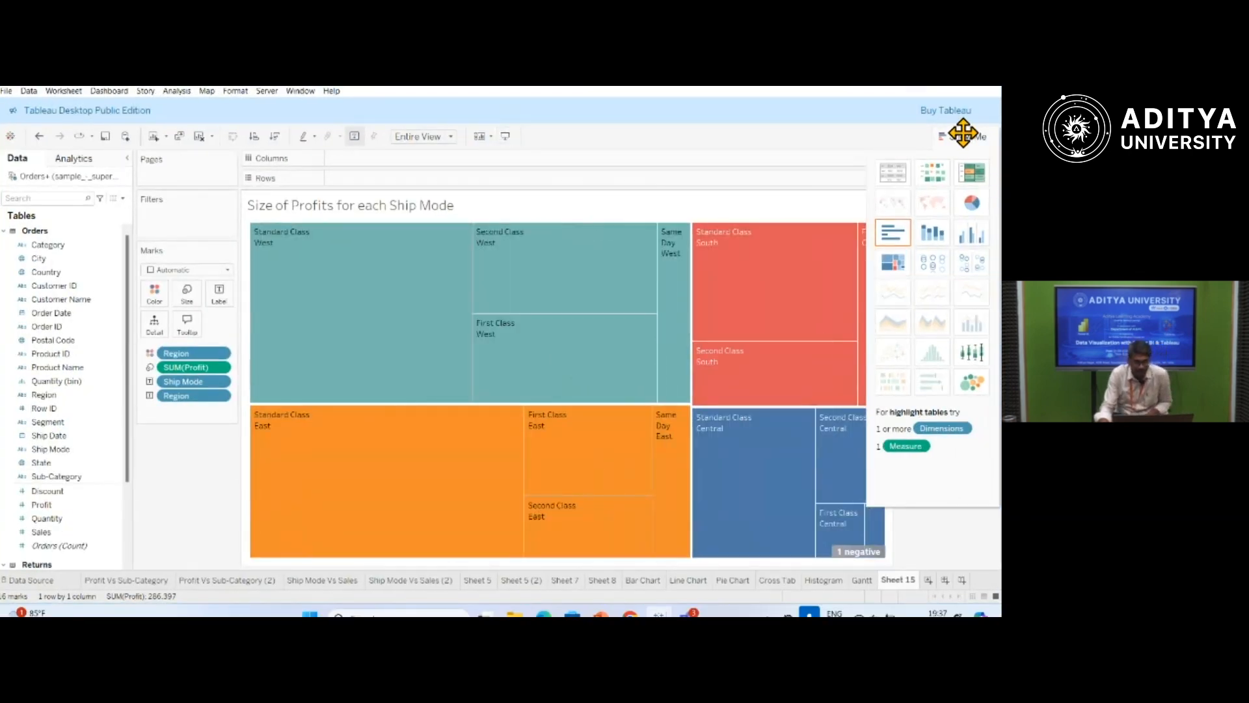
Extend the worksheet title to "Size of Profits for each Ship Mode in each Region".
{"action": "left_click", "coordinate": [965, 137]}
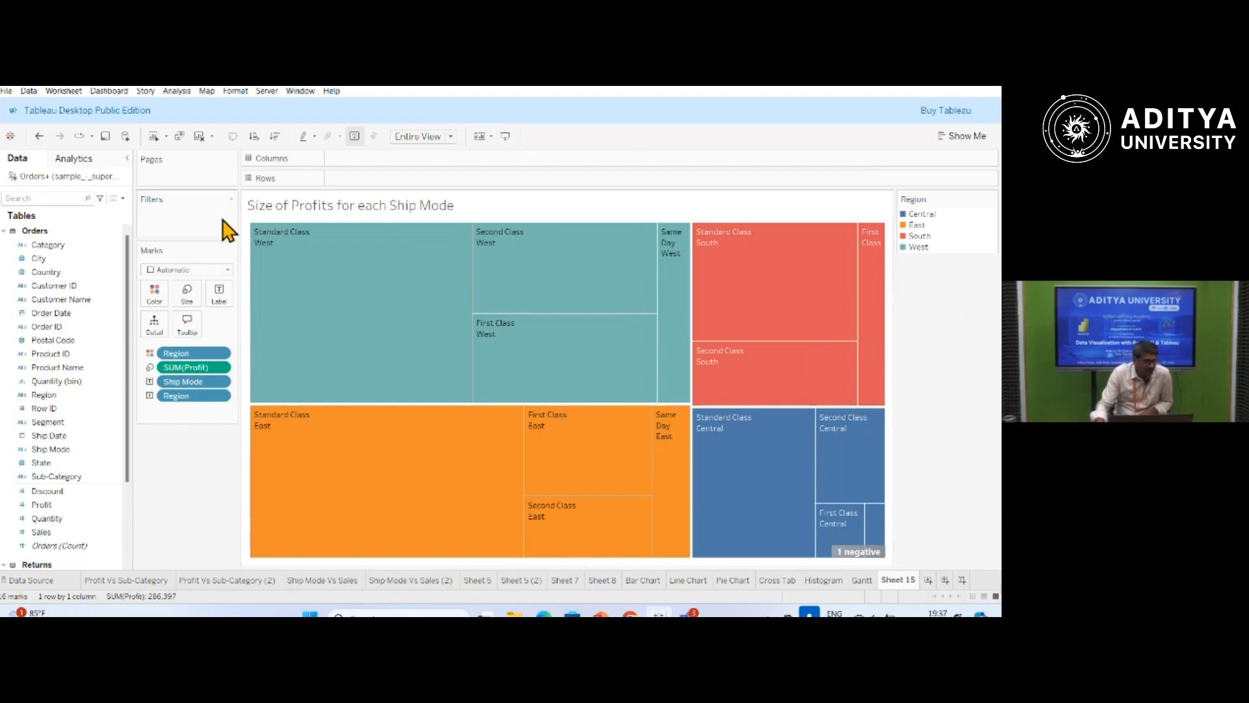
{"action": "double_click", "coordinate": [455, 207]}
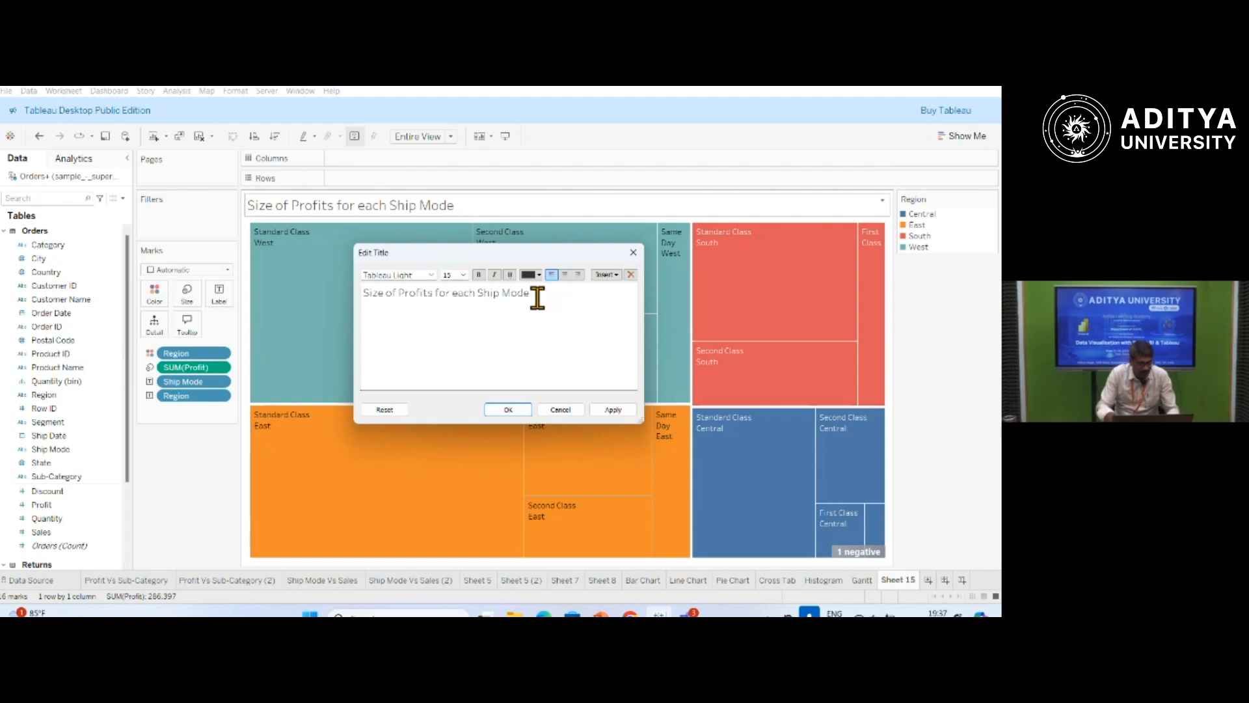
{"action": "type", "text": "each Region"}
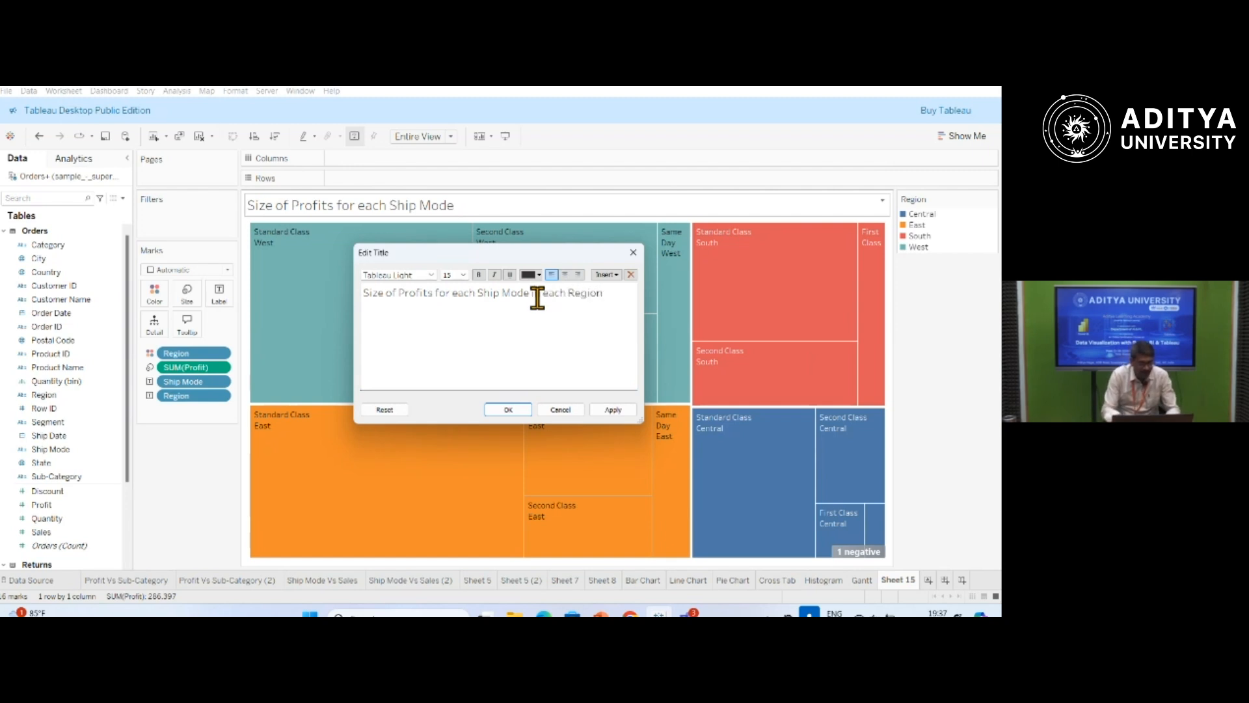
{"action": "left_click", "coordinate": [610, 411]}
{"action": "left_click", "coordinate": [518, 411]}
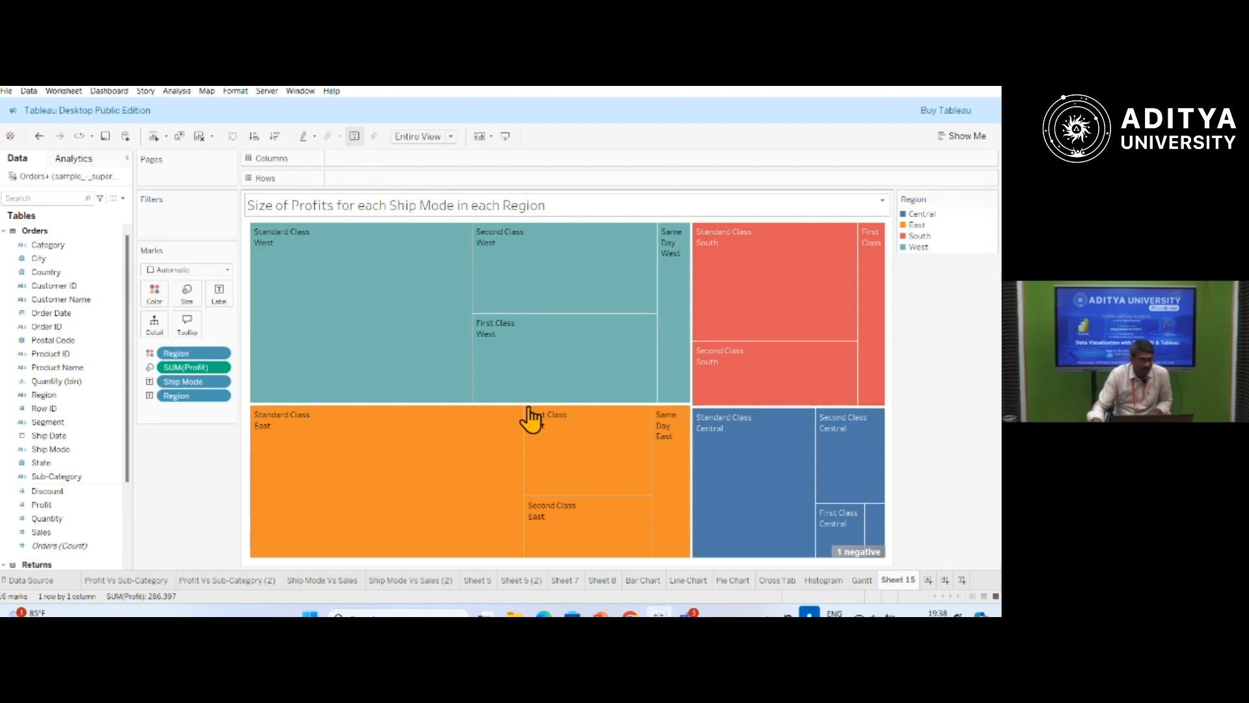
Examine the treemap's marks and the colour palette available for the Region colours.
{"action": "mouse_move", "coordinate": [452, 283]}
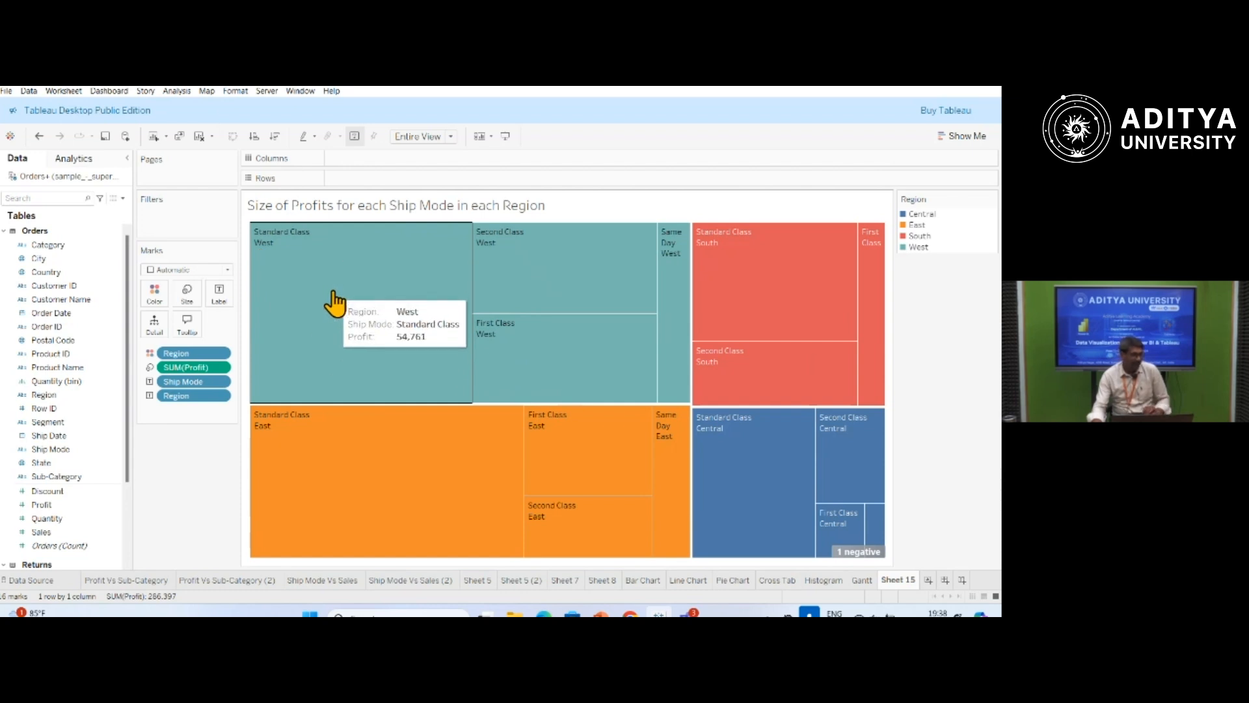
{"action": "mouse_move", "coordinate": [552, 270]}
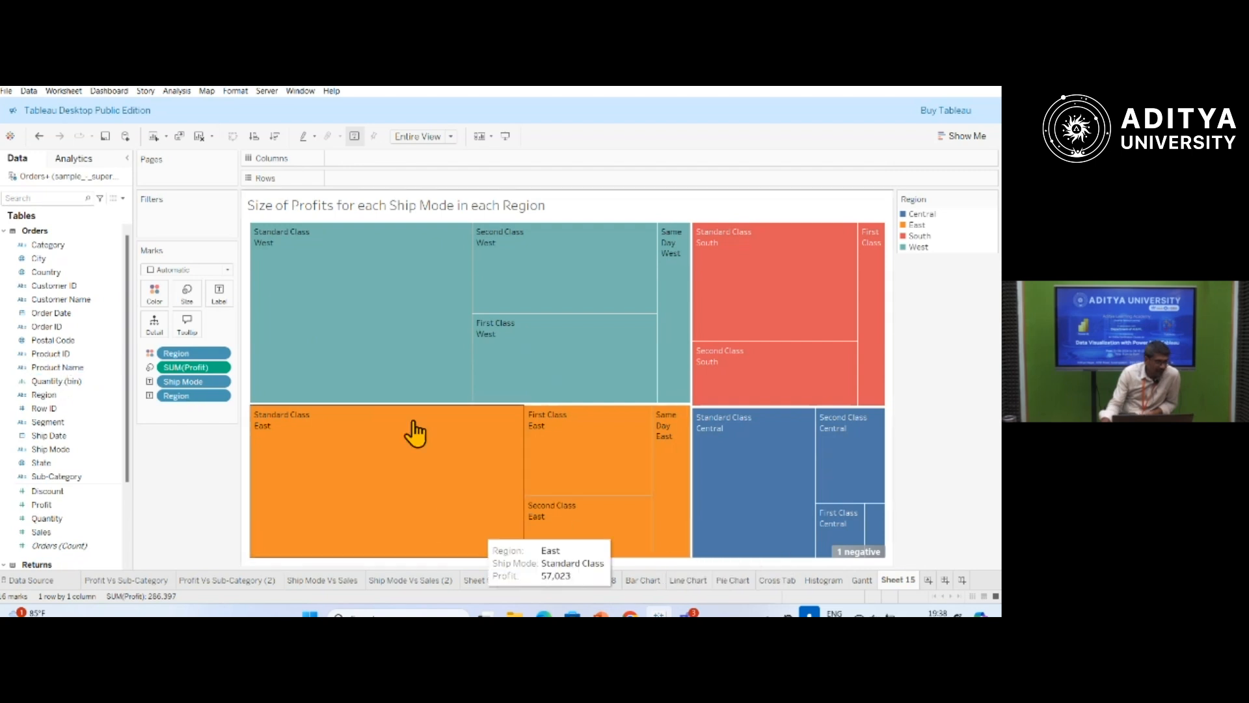
{"action": "mouse_move", "coordinate": [836, 421]}
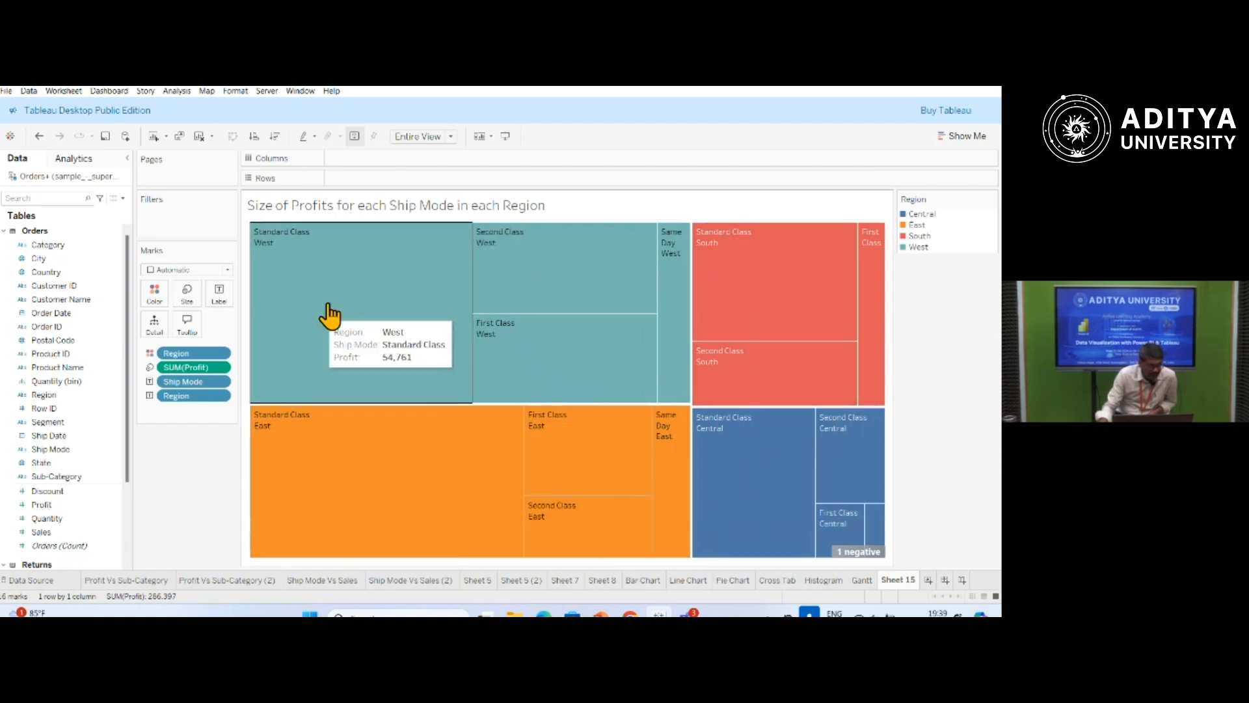
{"action": "left_click", "coordinate": [160, 301]}
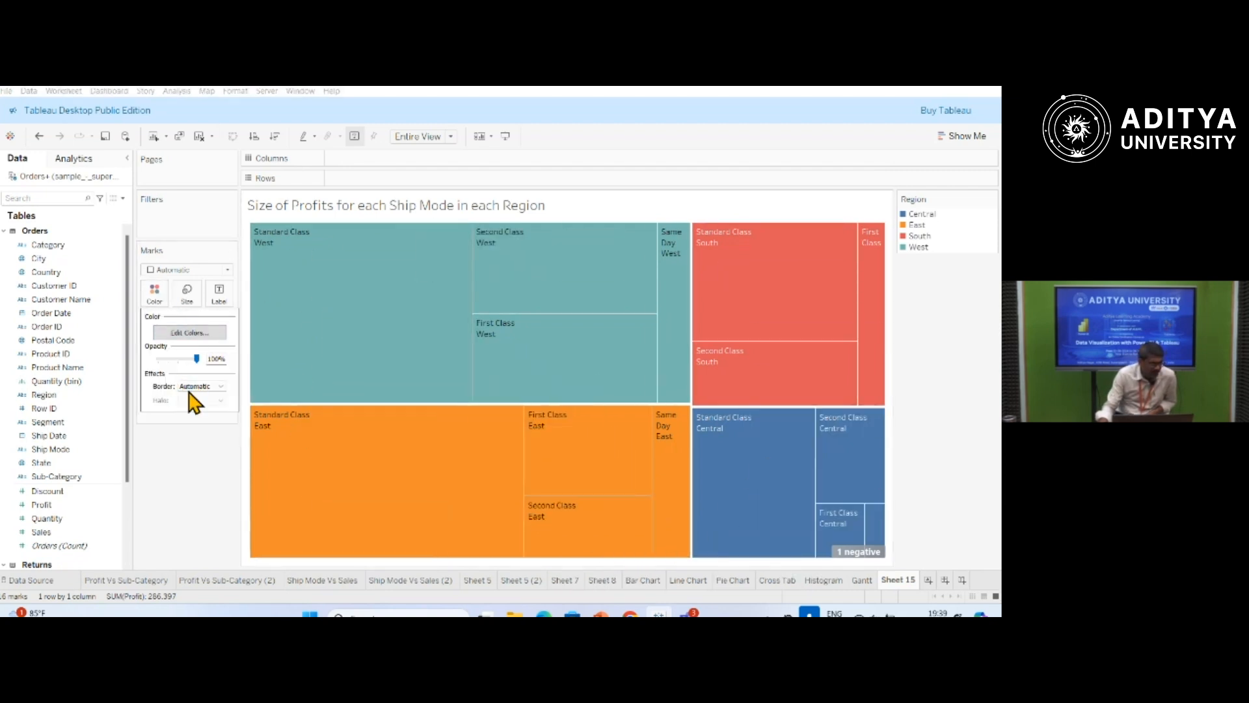
{"action": "left_click", "coordinate": [190, 332]}
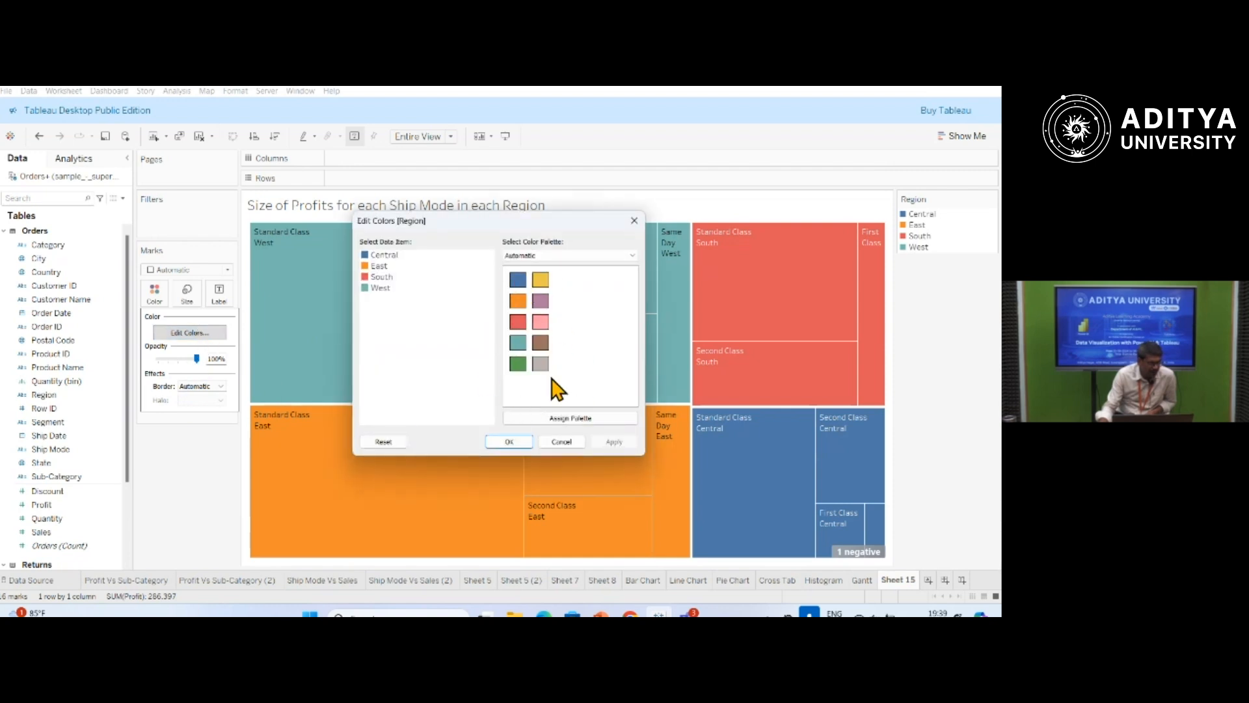
{"action": "left_click", "coordinate": [573, 443]}
{"action": "left_click", "coordinate": [95, 505]}
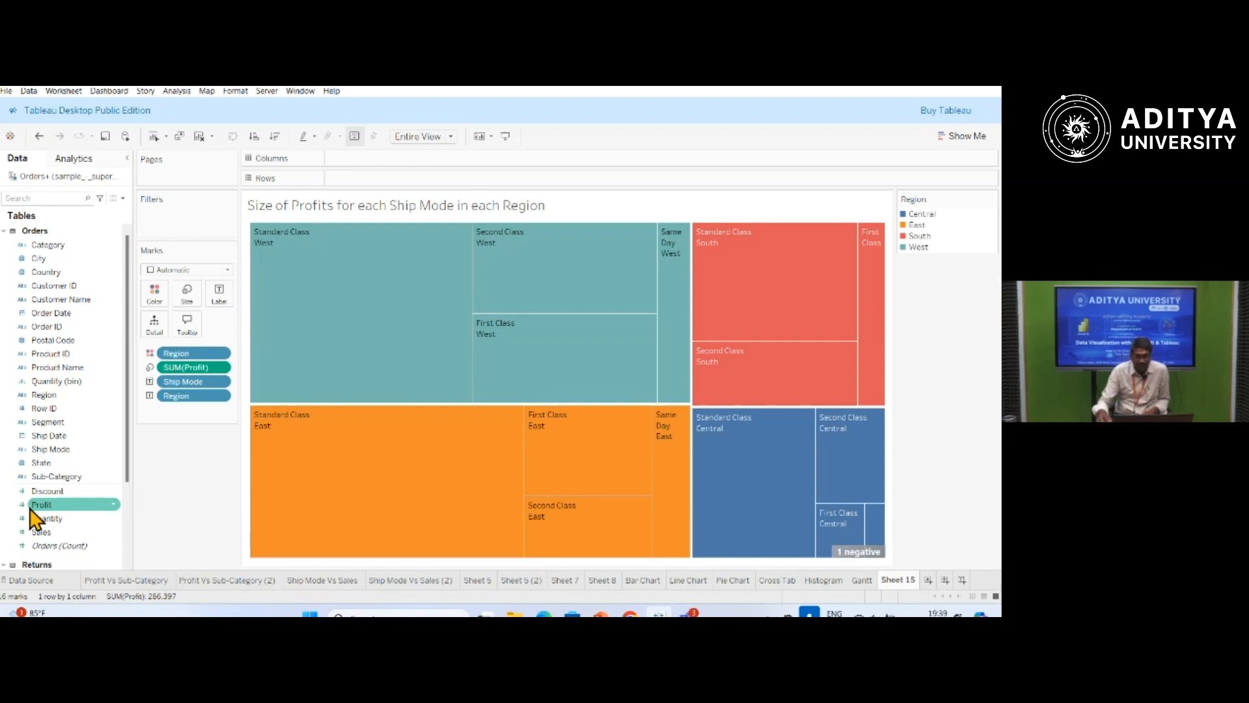
Rename the treemap's sheet as "Tree Maps".
{"action": "left_click", "coordinate": [963, 136]}
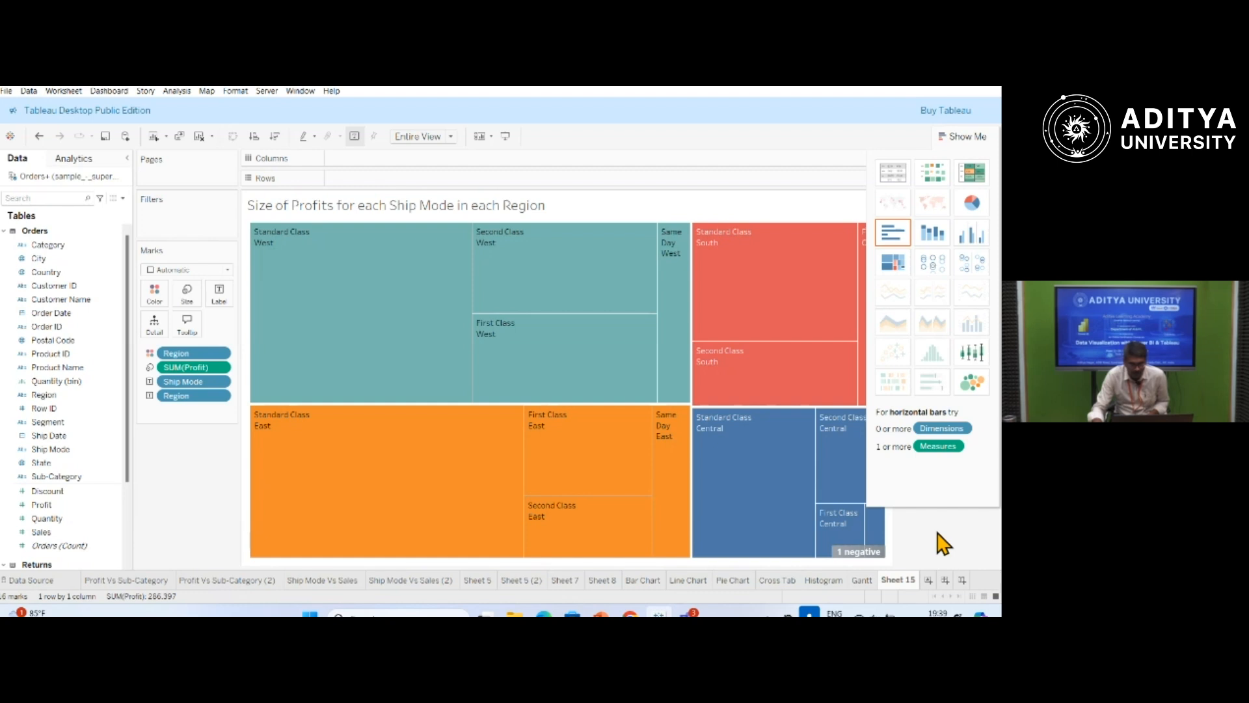
{"action": "double_click", "coordinate": [901, 580]}
{"action": "type", "text": "T"}
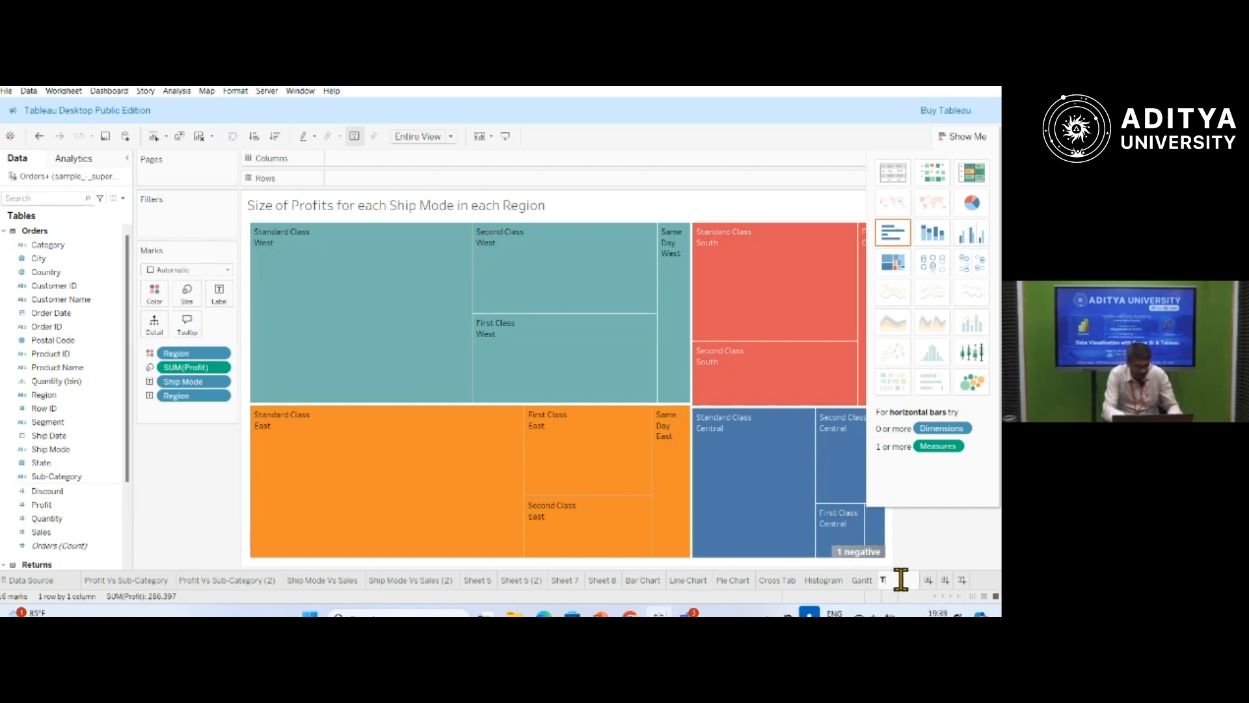
{"action": "type", "text": "ree Maps"}
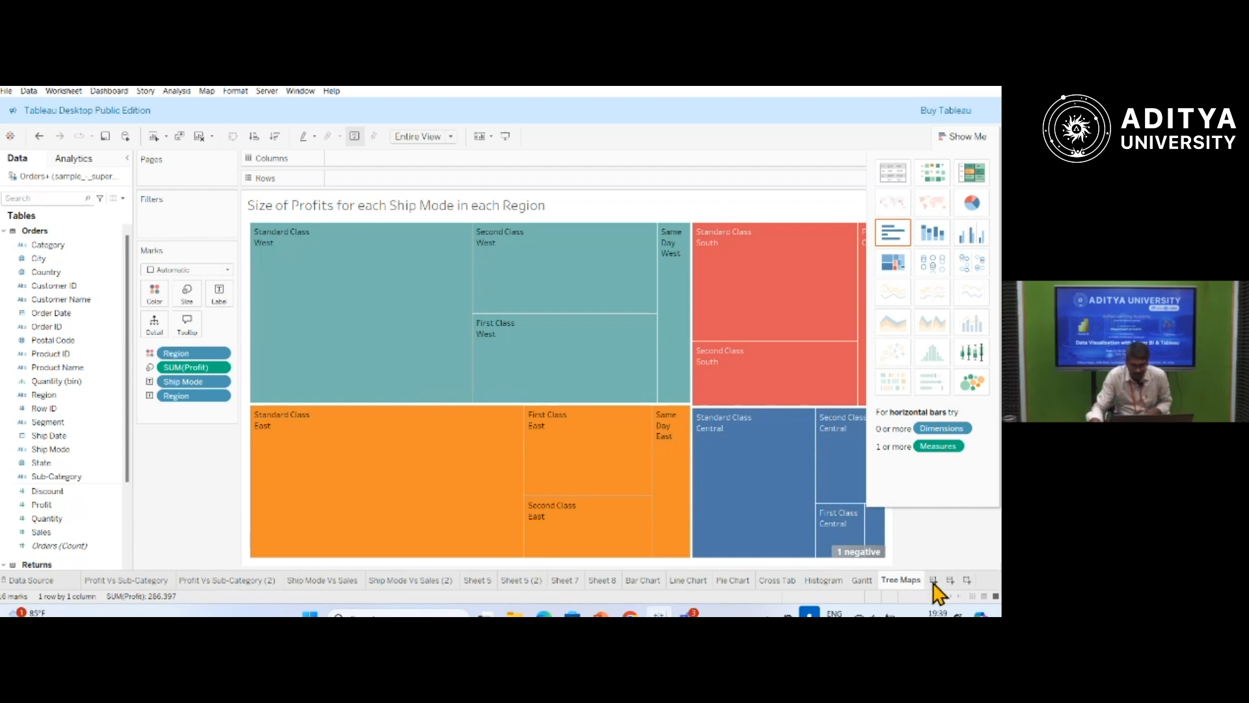
Add a new worksheet and set its title to "Profits for different Ship Mode".
{"action": "left_click", "coordinate": [933, 580]}
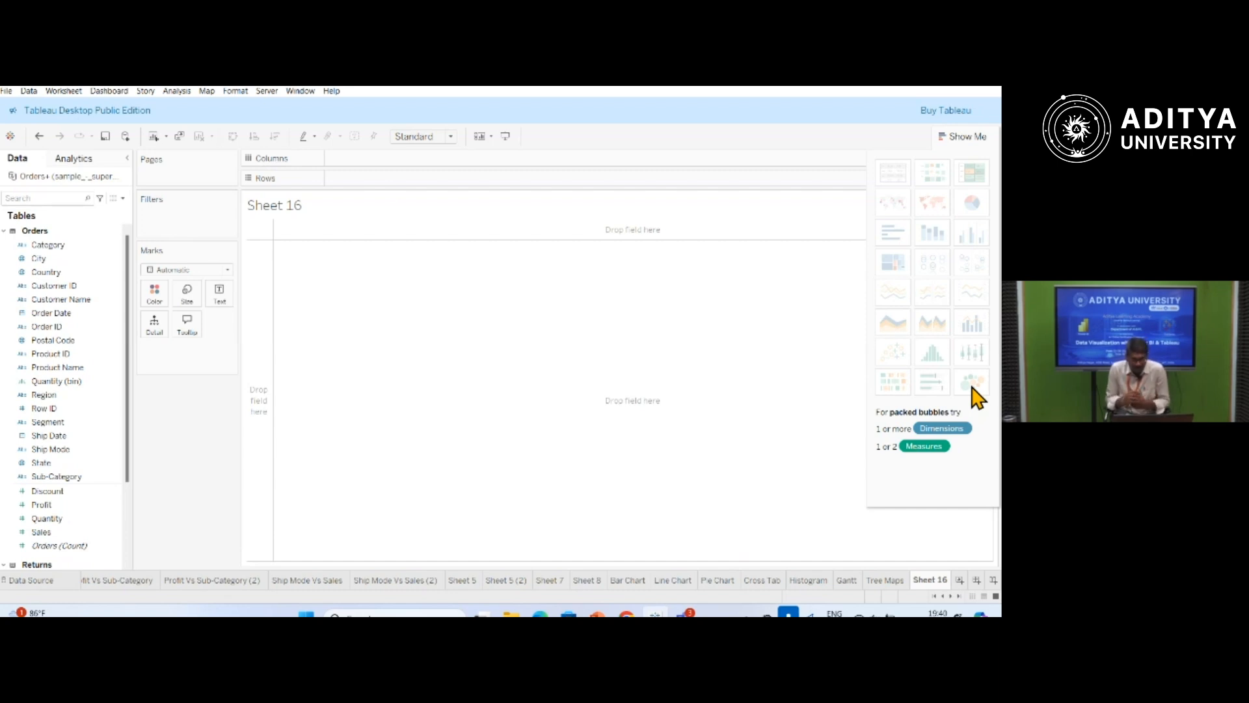
{"action": "double_click", "coordinate": [276, 212]}
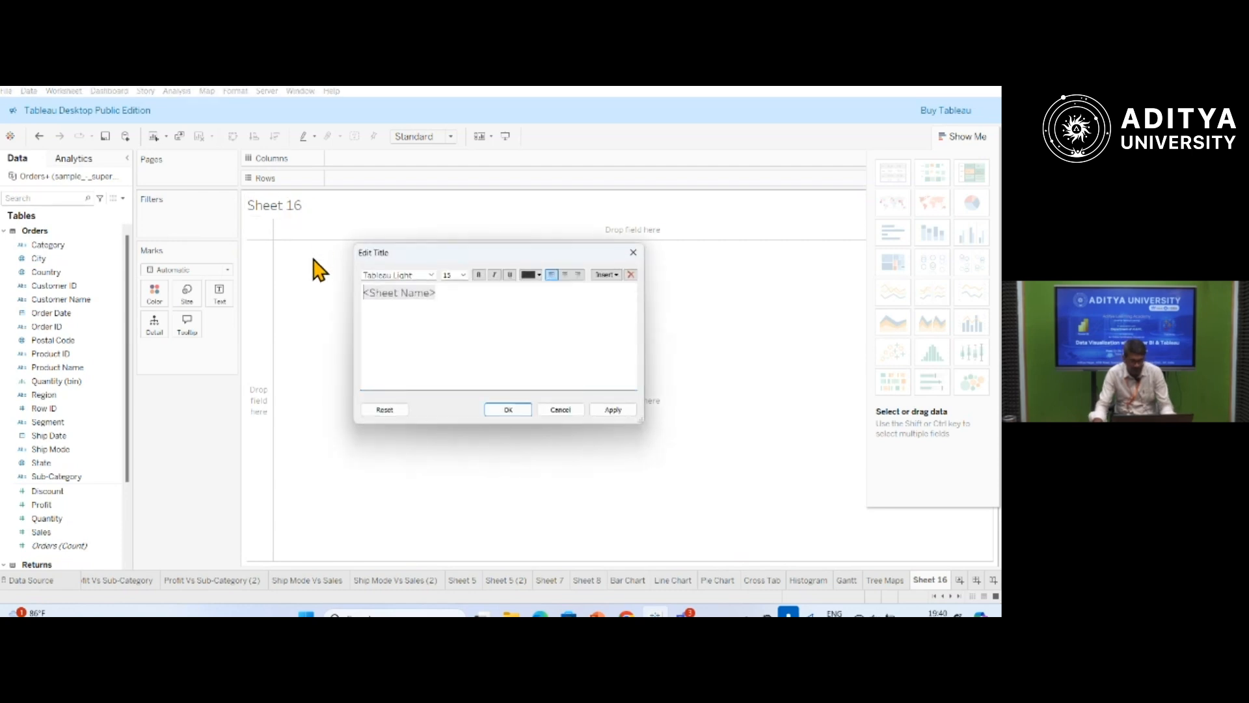
{"action": "key", "text": "ctrl+a"}
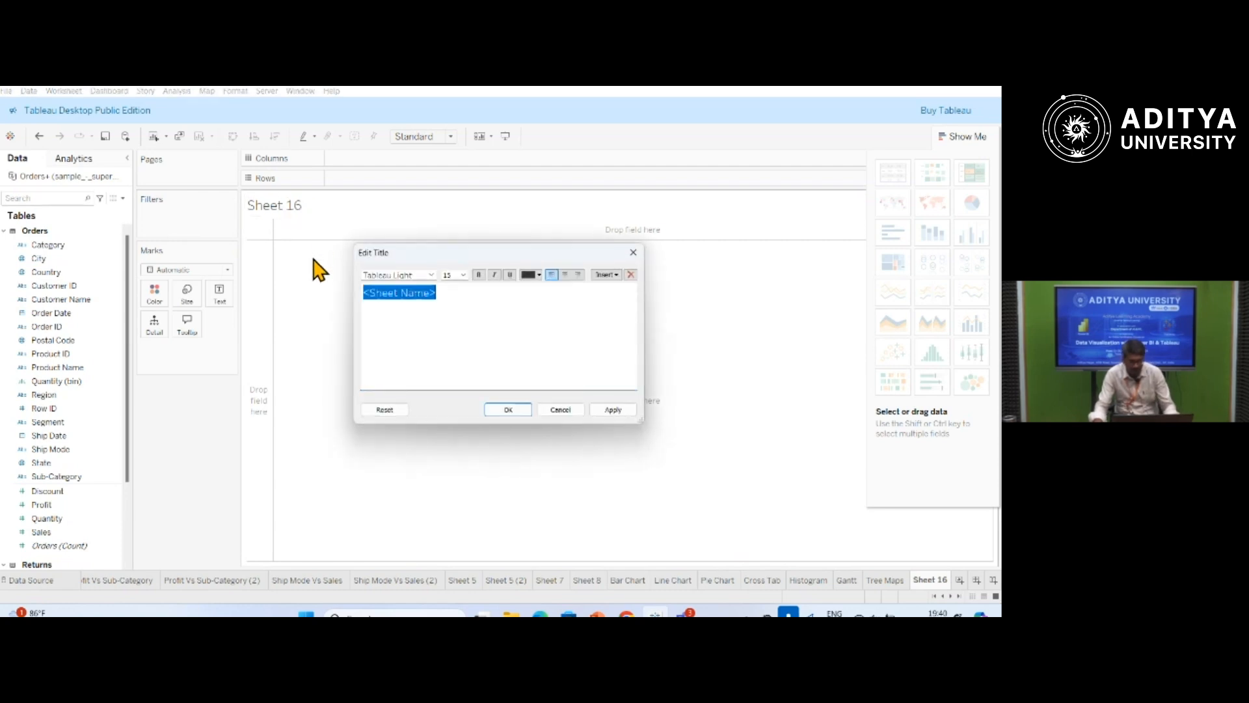
{"action": "type", "text": "Profits for different Ship"}
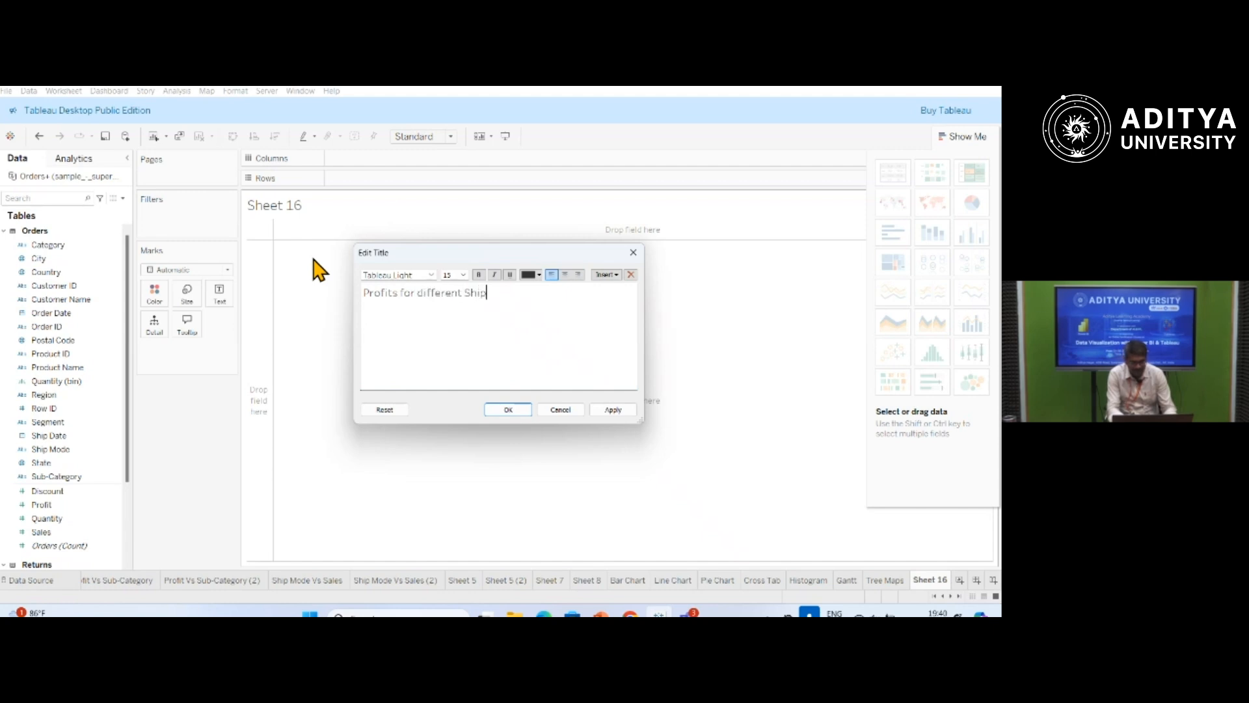
{"action": "type", "text": "e"}
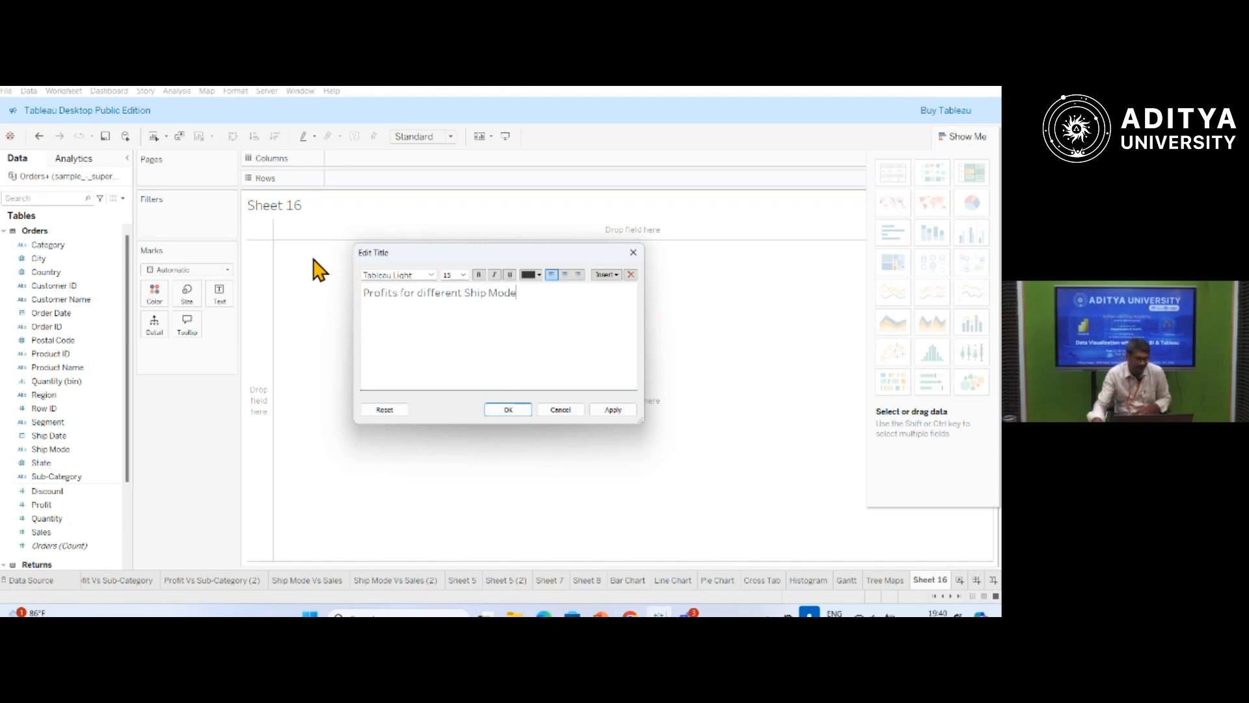
{"action": "left_click", "coordinate": [621, 411]}
{"action": "left_click", "coordinate": [496, 411]}
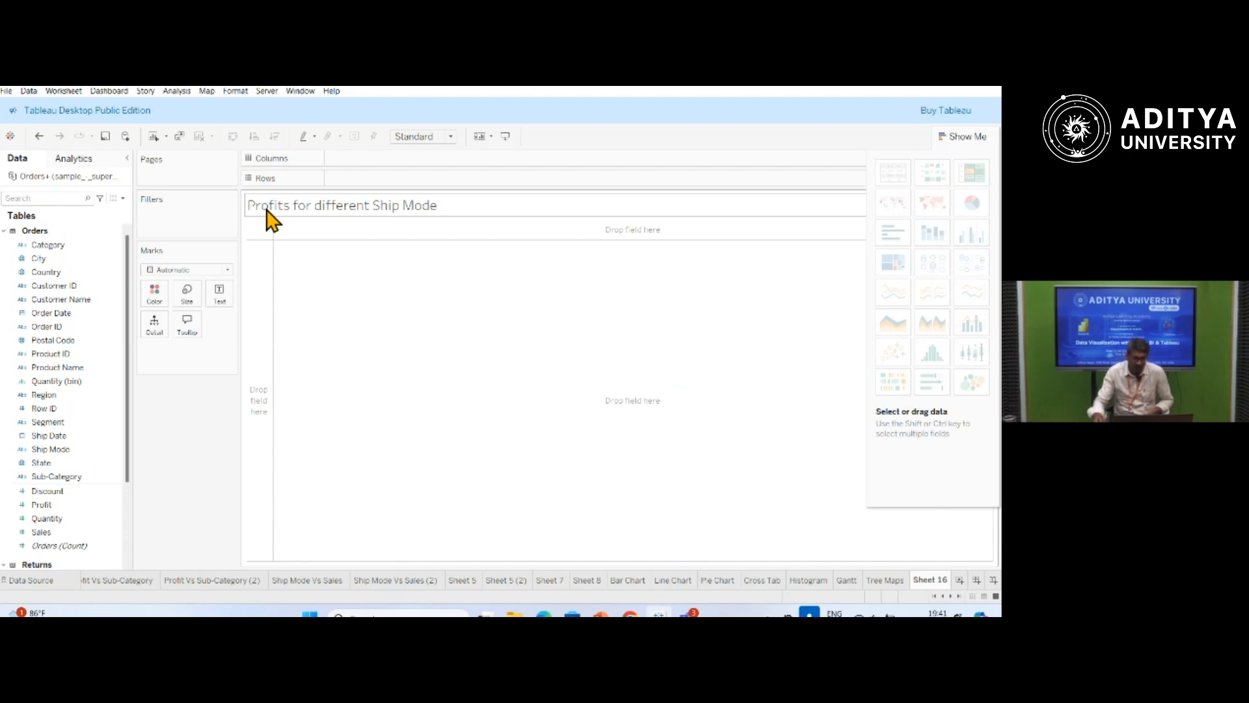
Size the new worksheet's mark by Profit.
{"action": "left_click", "coordinate": [36, 519]}
{"action": "left_click", "coordinate": [37, 505]}
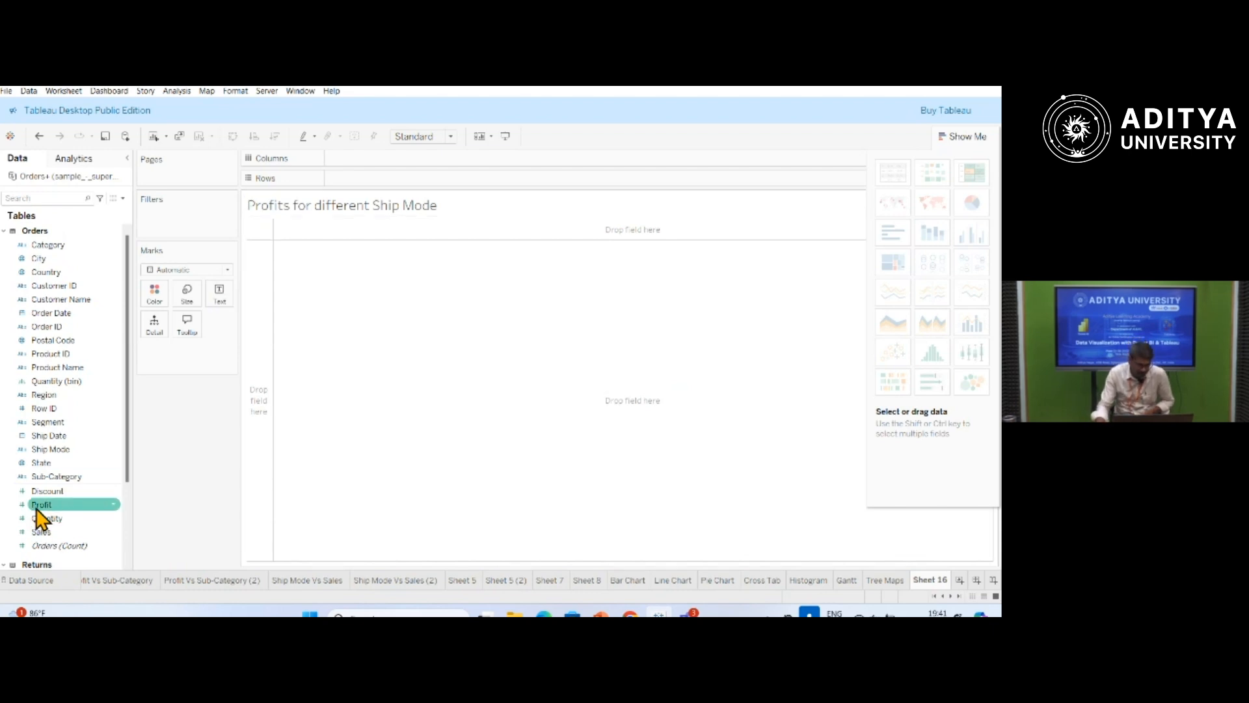
{"action": "left_click_drag", "start_coordinate": [39, 518], "coordinate": [182, 306]}
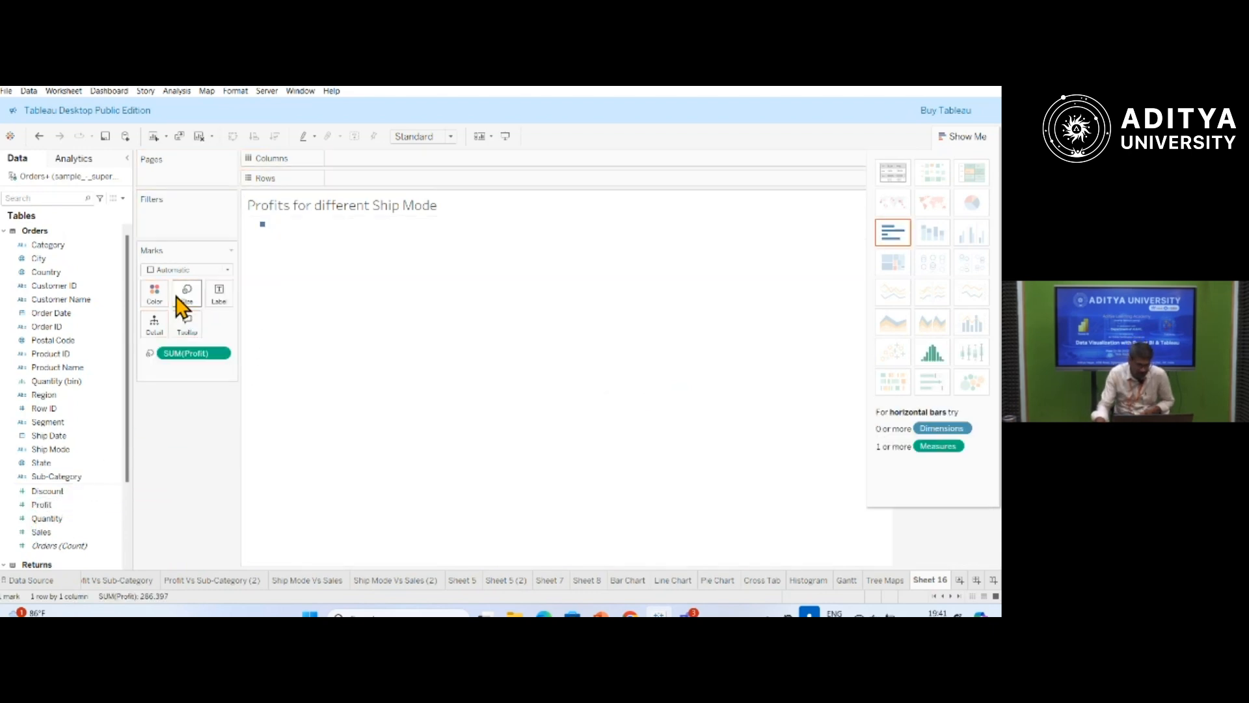
Change the worksheet title to "Size of Profits for different Ship Mode".
{"action": "double_click", "coordinate": [254, 212]}
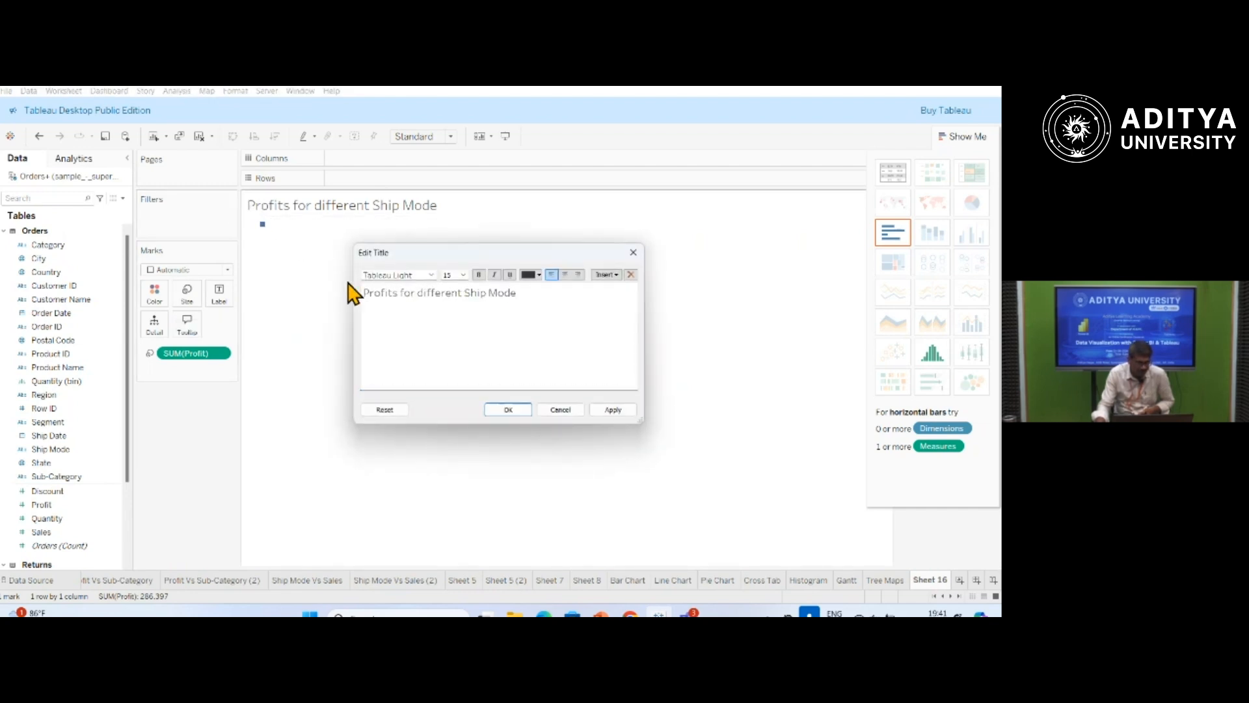
{"action": "type", "text": "Size of"}
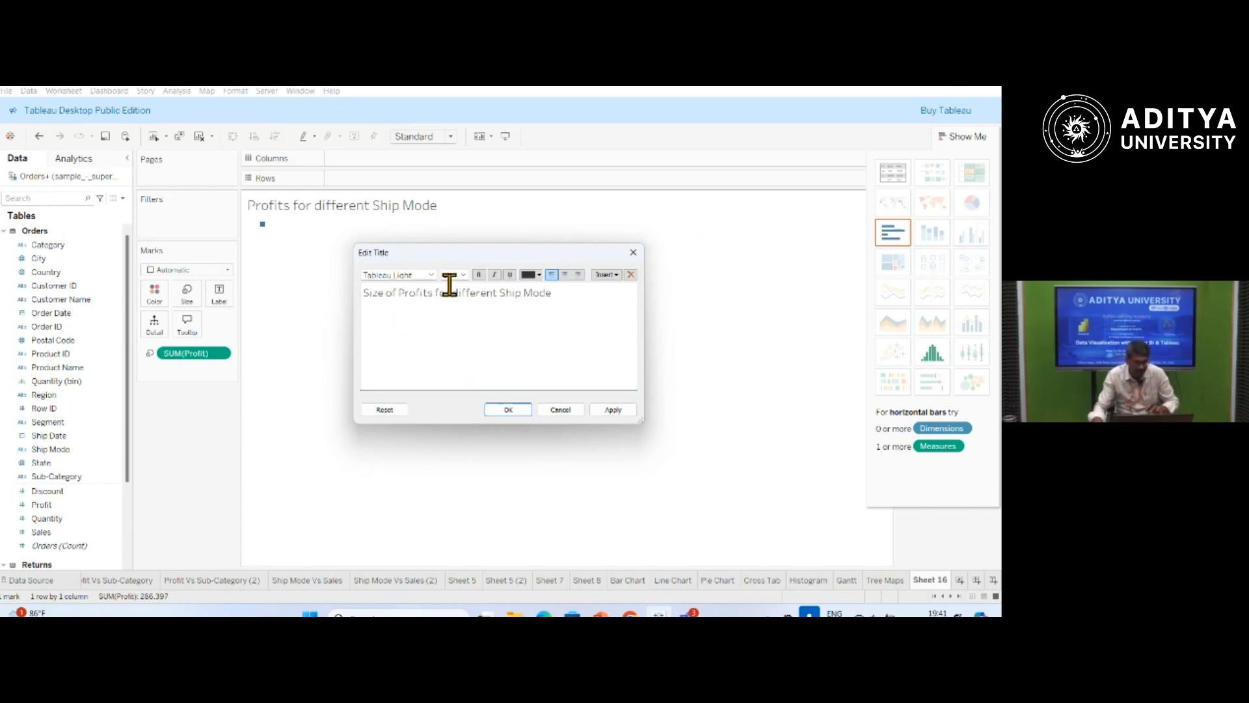
{"action": "left_click", "coordinate": [611, 411]}
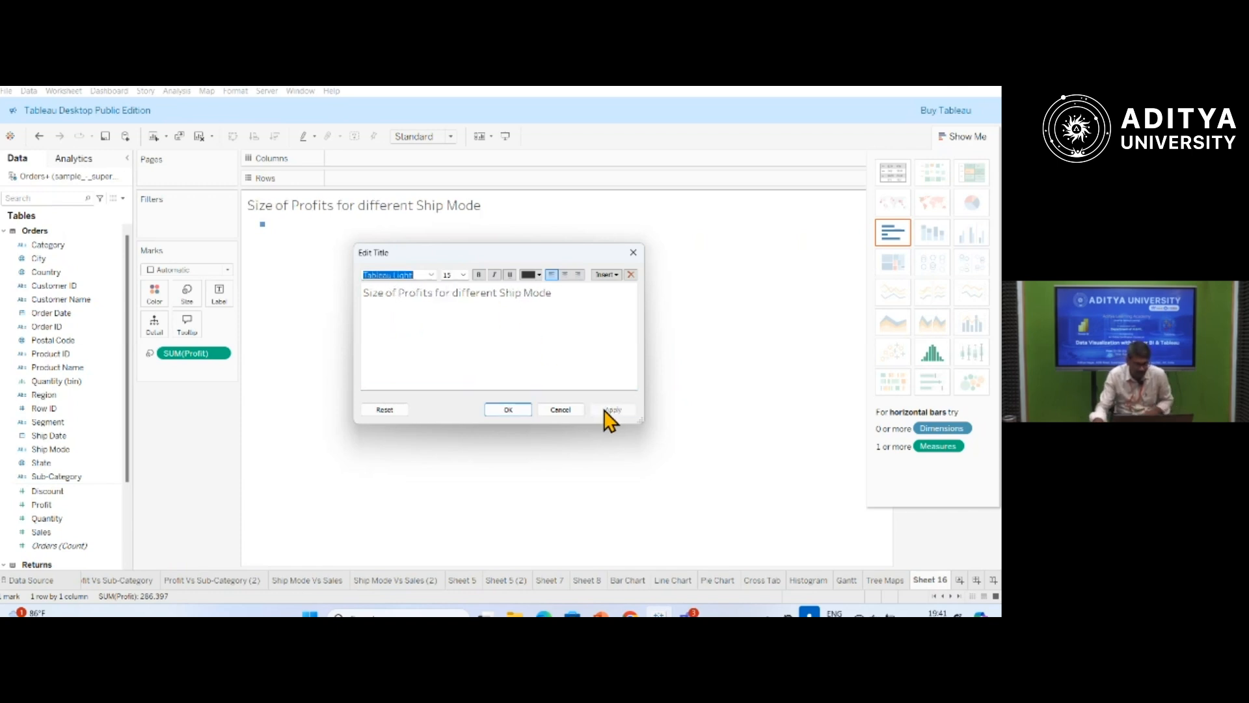
{"action": "left_click", "coordinate": [512, 411]}
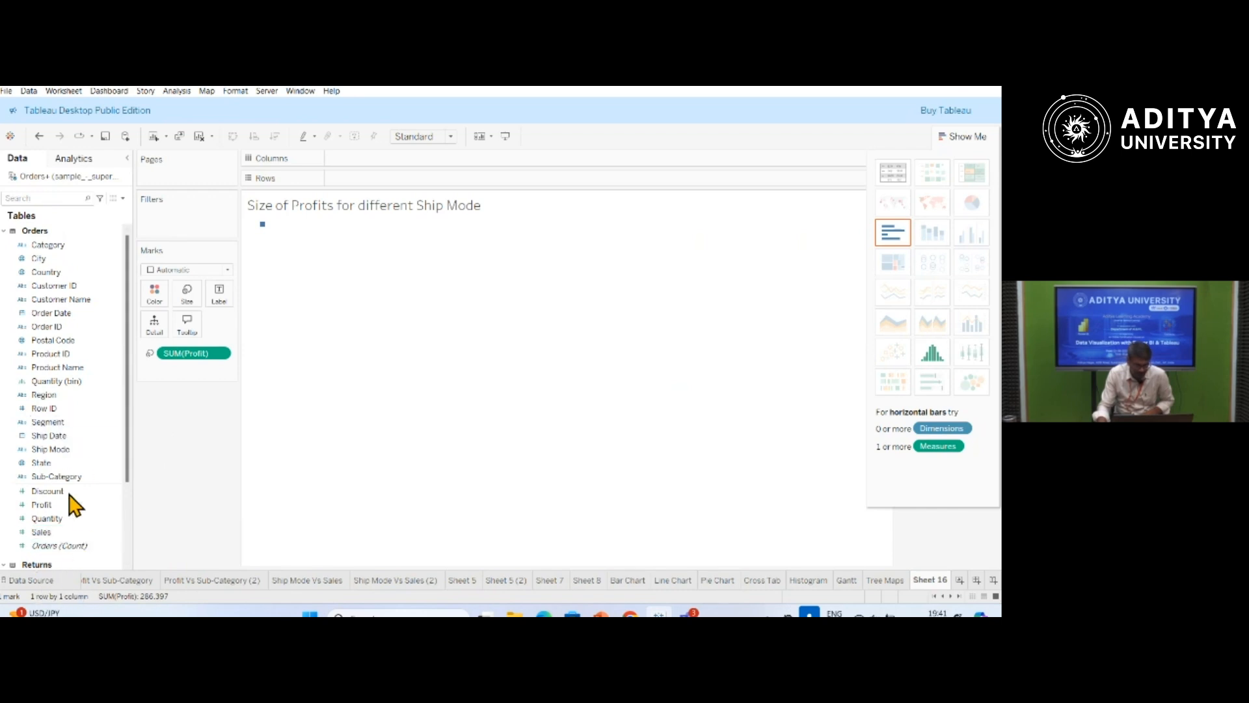
Colour and label the marks by Ship Mode, and turn the chart into packed bubbles.
{"action": "left_click", "coordinate": [59, 451]}
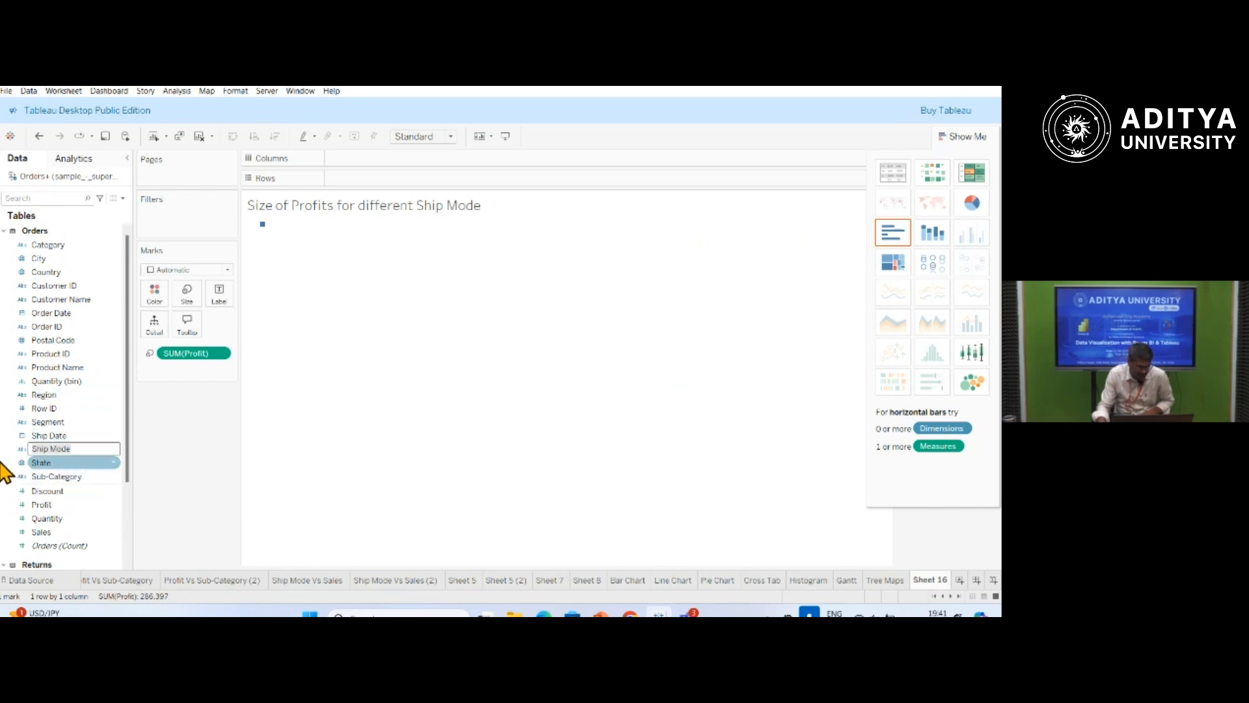
{"action": "left_click_drag", "start_coordinate": [51, 449], "coordinate": [159, 293]}
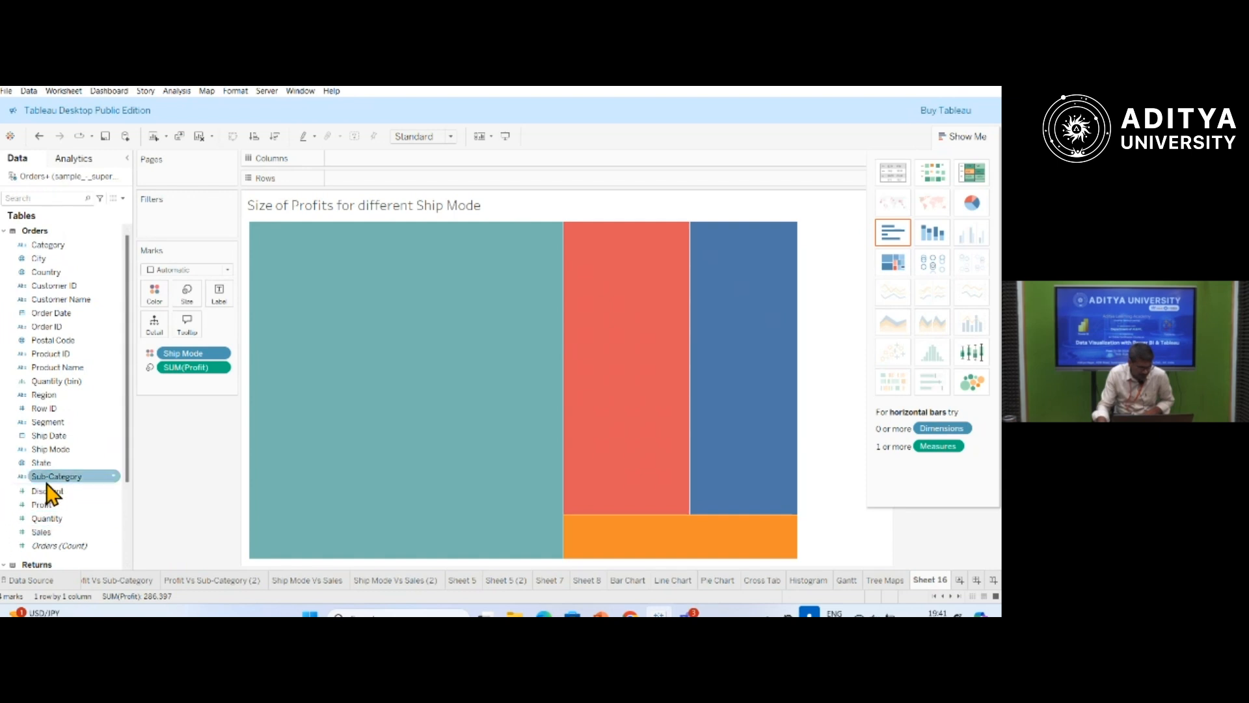
{"action": "left_click_drag", "start_coordinate": [58, 449], "coordinate": [231, 301]}
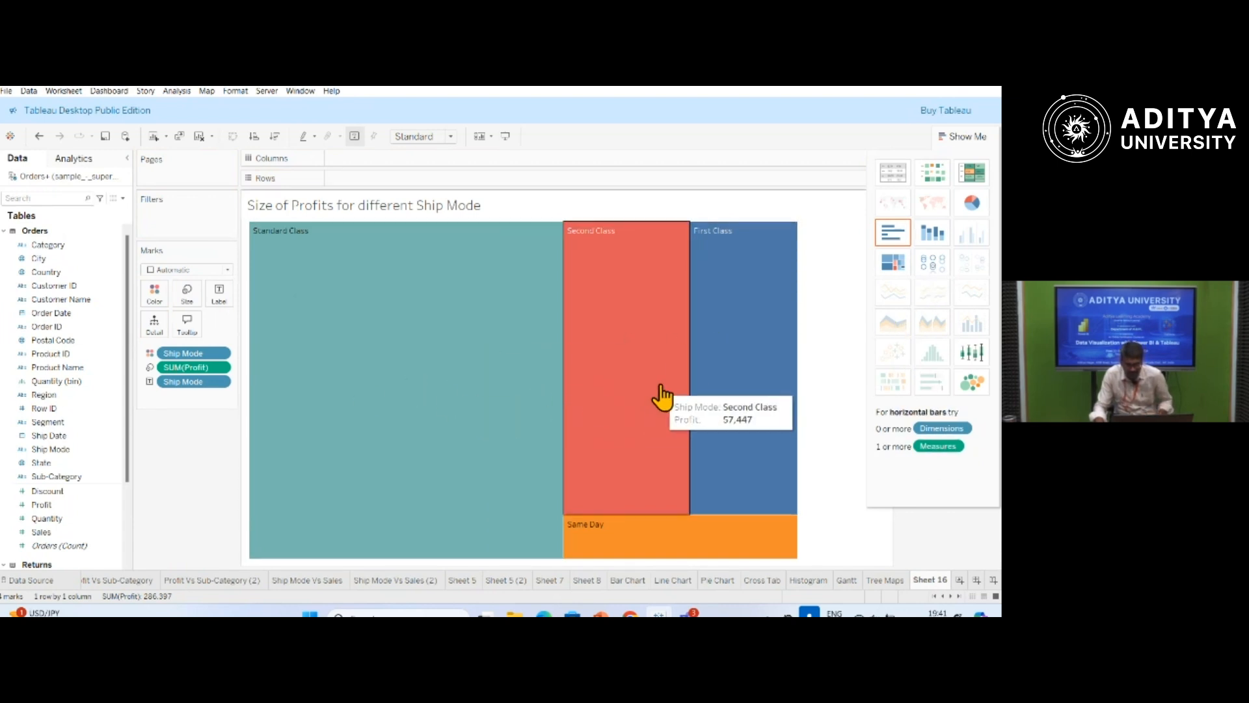
{"action": "left_click", "coordinate": [972, 384]}
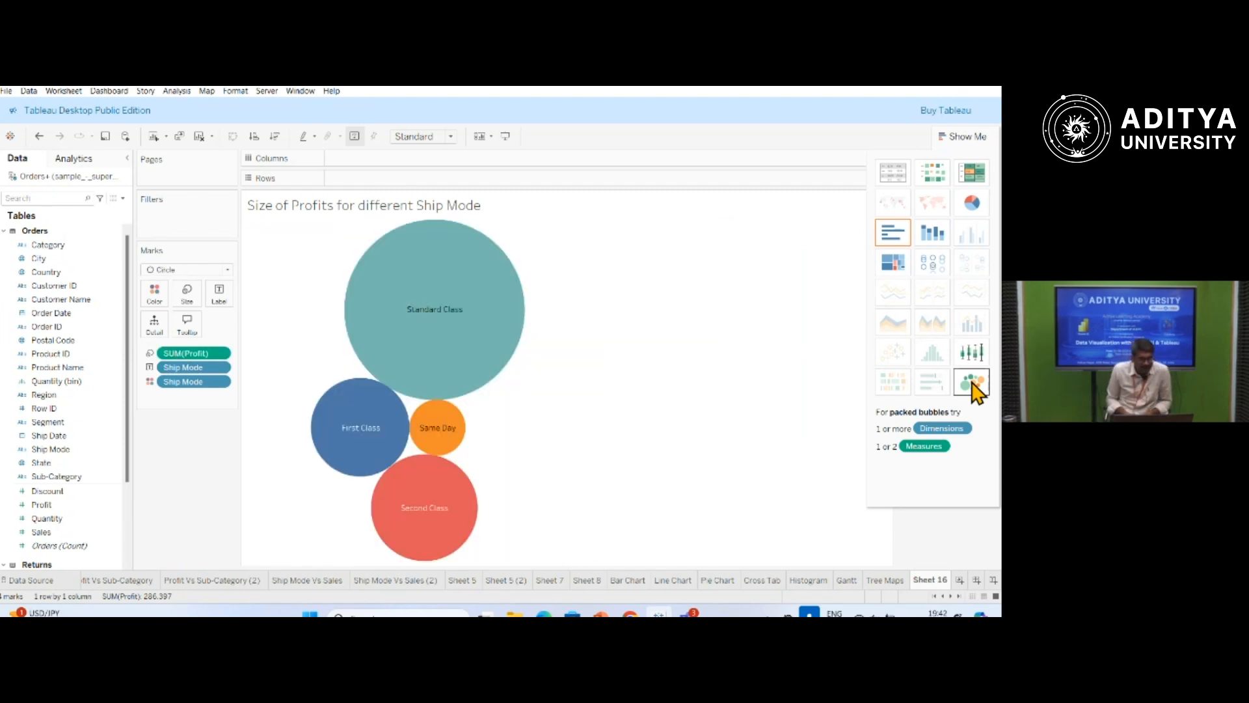
{"action": "mouse_move", "coordinate": [404, 356]}
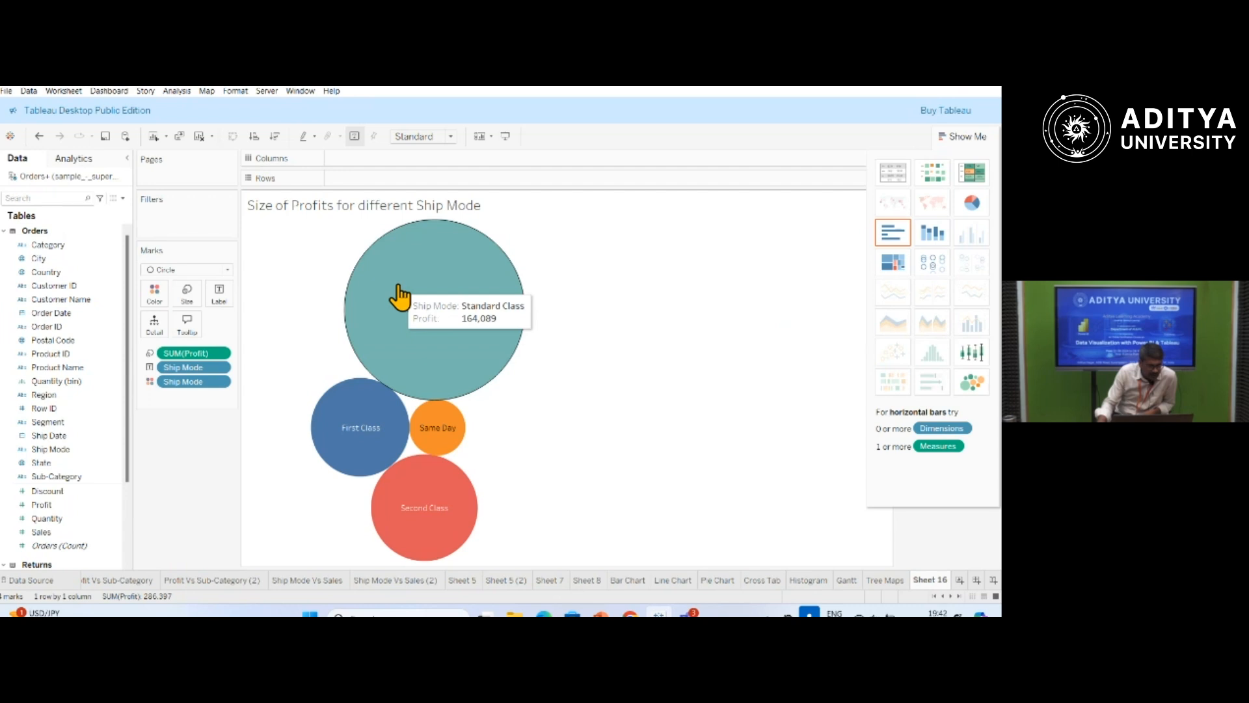
{"action": "mouse_move", "coordinate": [365, 432]}
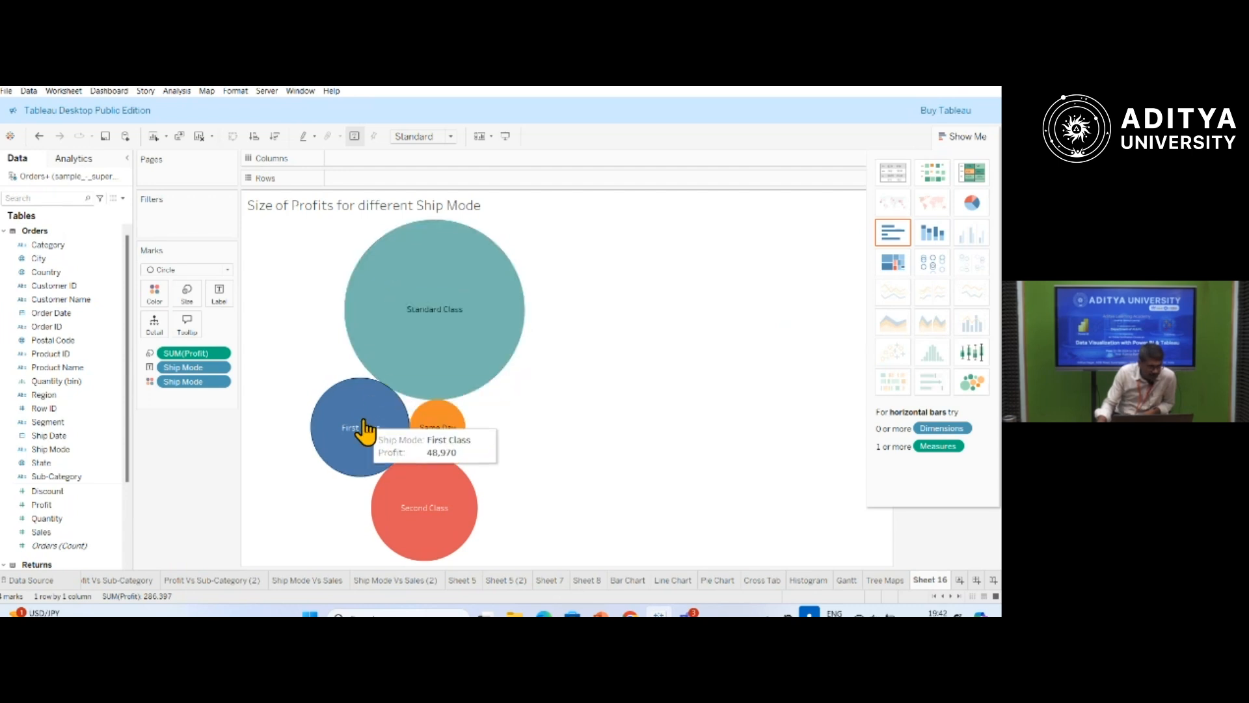
{"action": "mouse_move", "coordinate": [443, 435]}
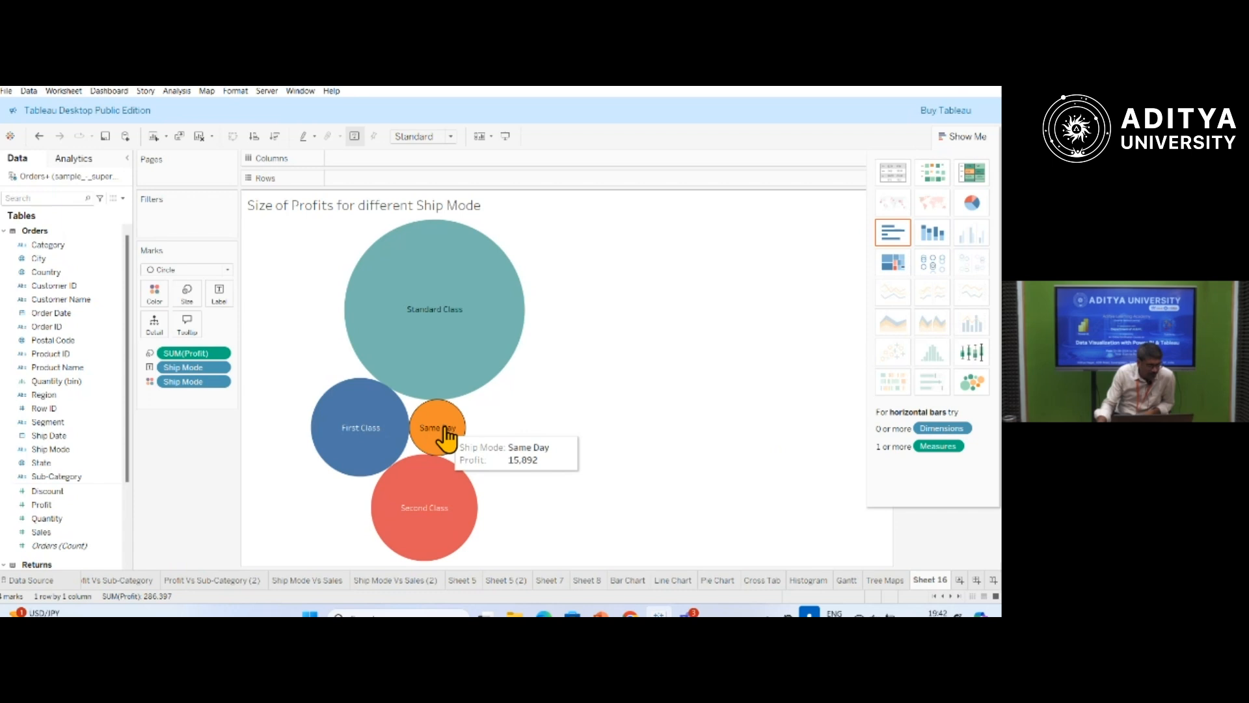
{"action": "mouse_move", "coordinate": [430, 479]}
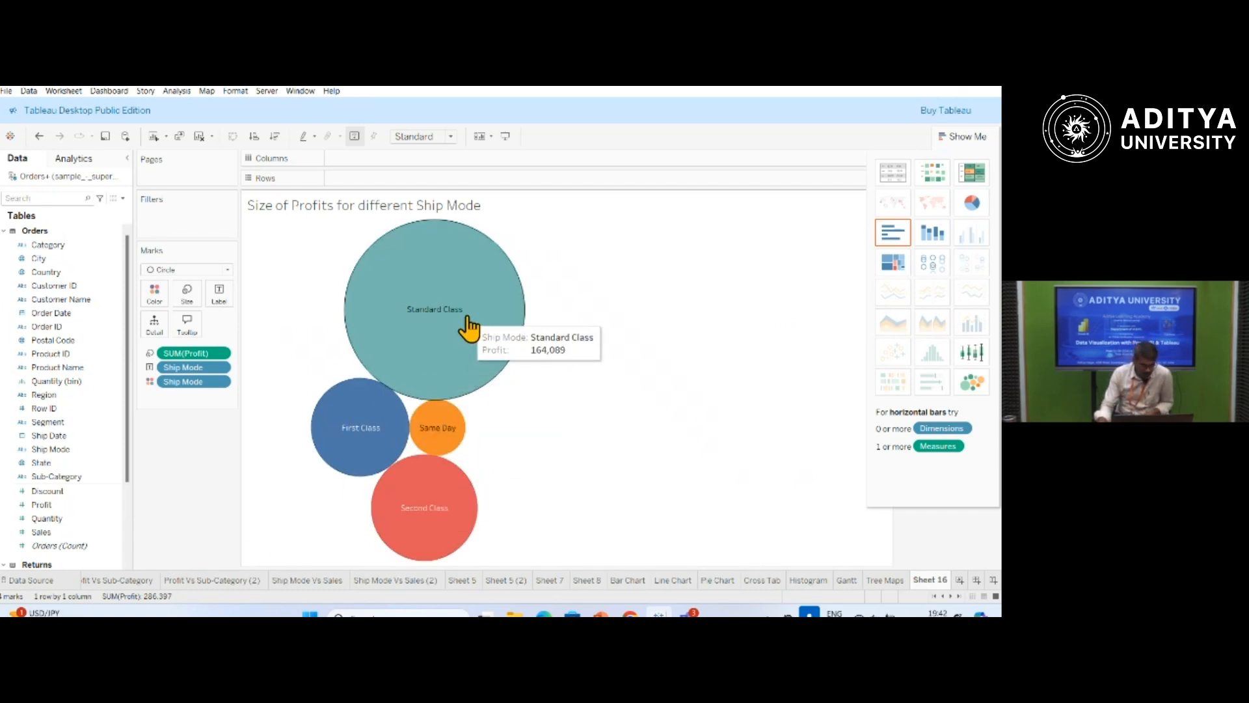
{"action": "left_click", "coordinate": [41, 505]}
{"action": "left_click_drag", "start_coordinate": [43, 510], "coordinate": [191, 306]}
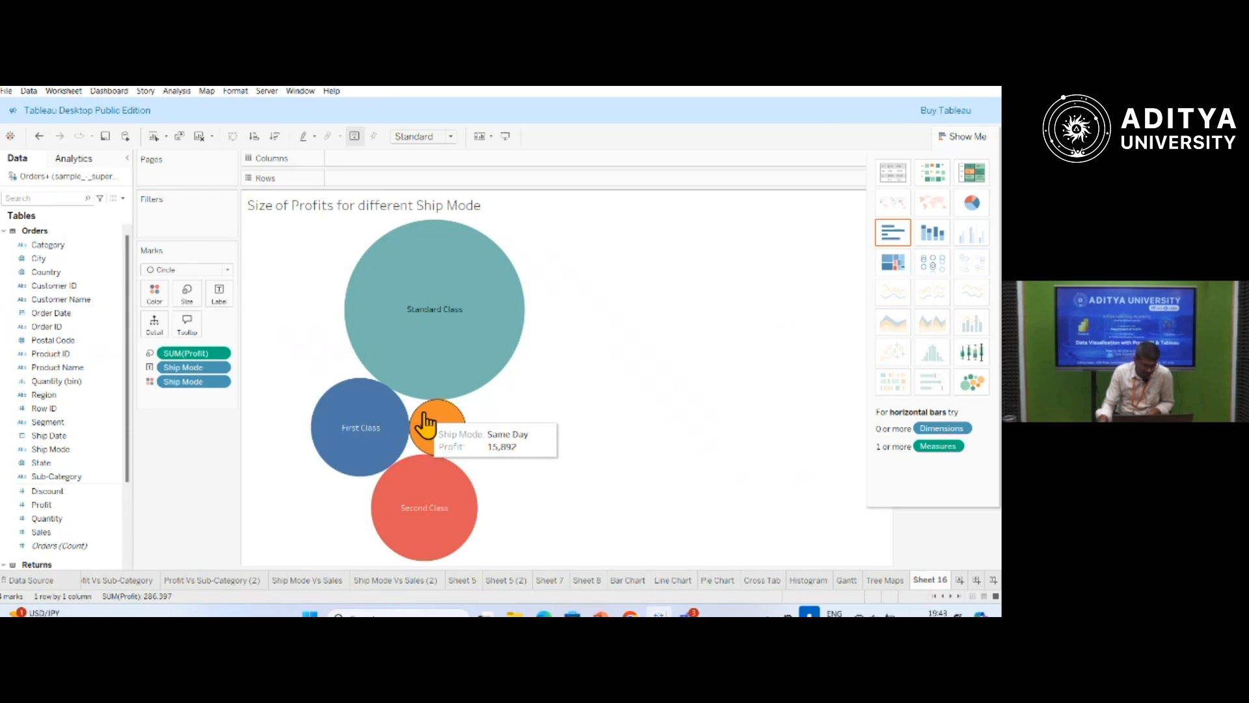
{"action": "left_click_drag", "start_coordinate": [47, 533], "coordinate": [226, 296]}
{"action": "mouse_move", "coordinate": [446, 368]}
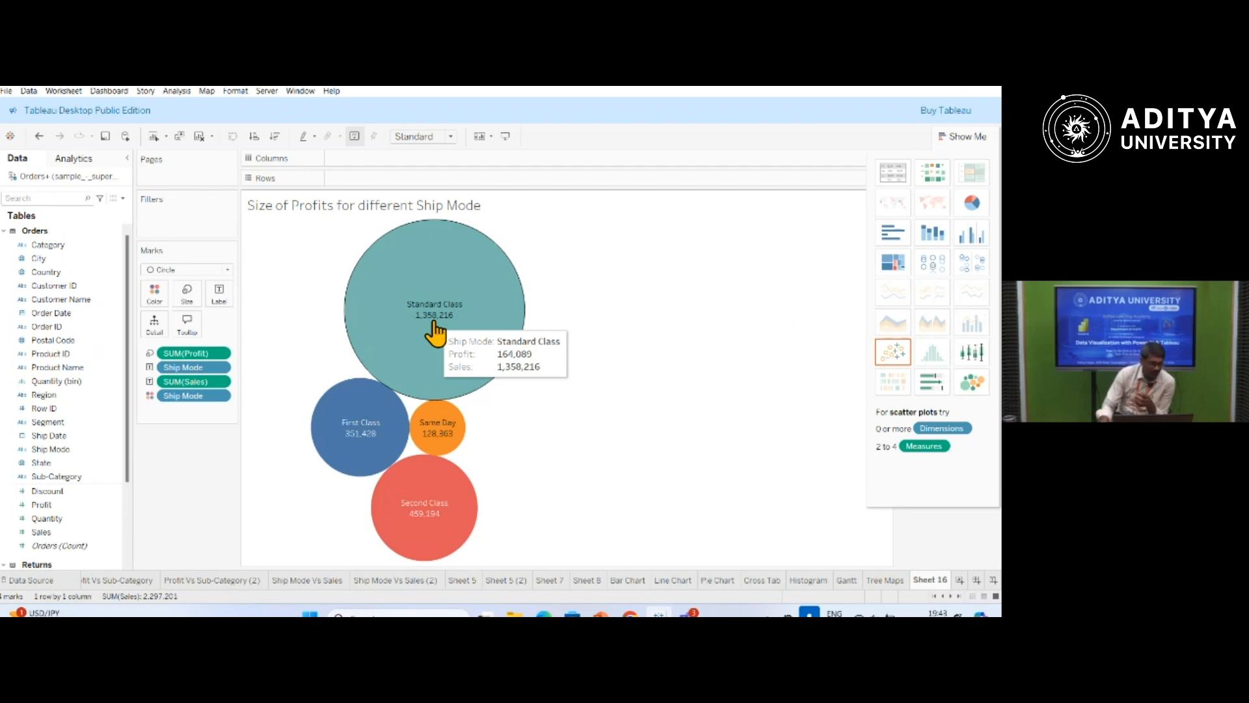
{"action": "right_click", "coordinate": [162, 384]}
{"action": "left_click", "coordinate": [197, 594]}
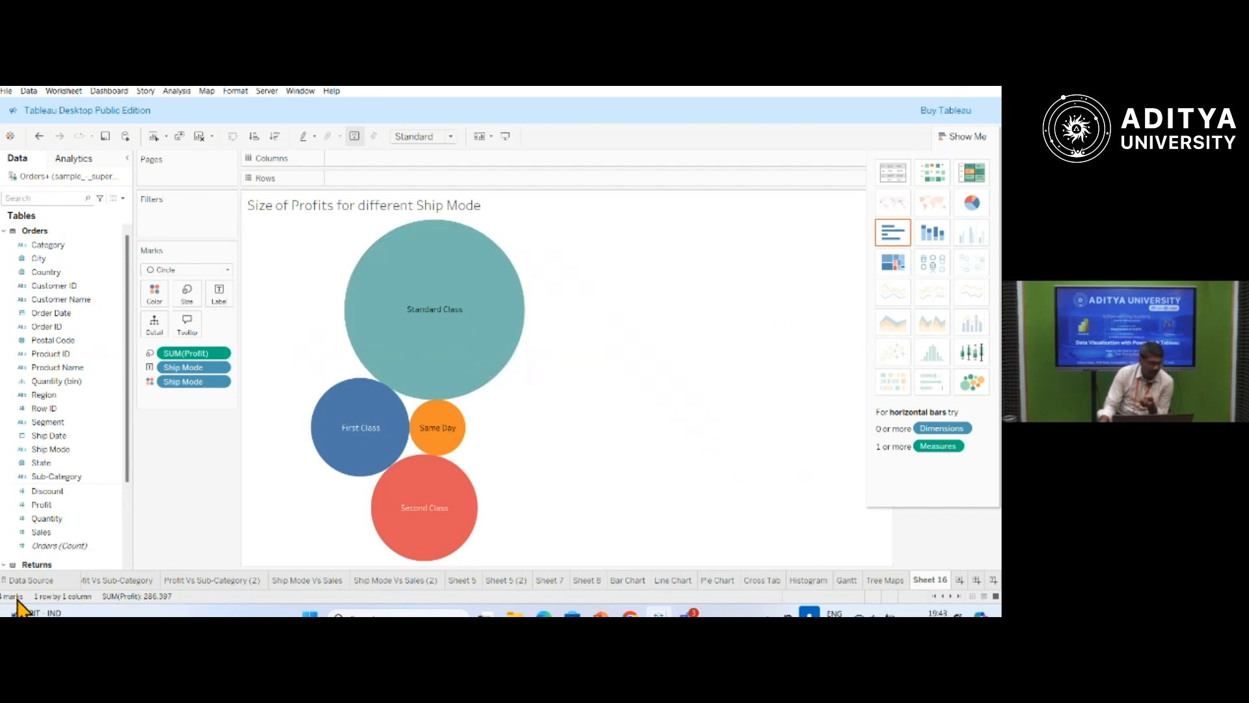
Add Sales, Quantity and Discount to the bubble labels.
{"action": "left_click", "coordinate": [43, 532]}
{"action": "left_click_drag", "start_coordinate": [43, 536], "coordinate": [228, 305]}
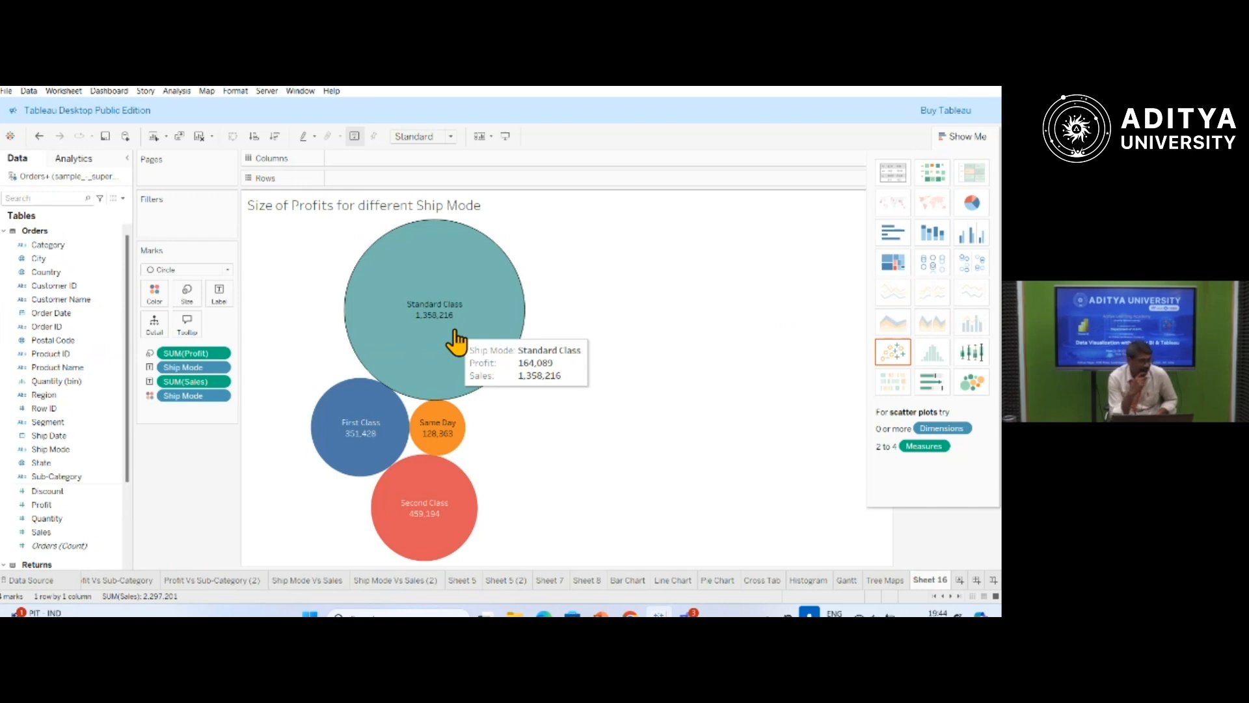
{"action": "left_click", "coordinate": [48, 519]}
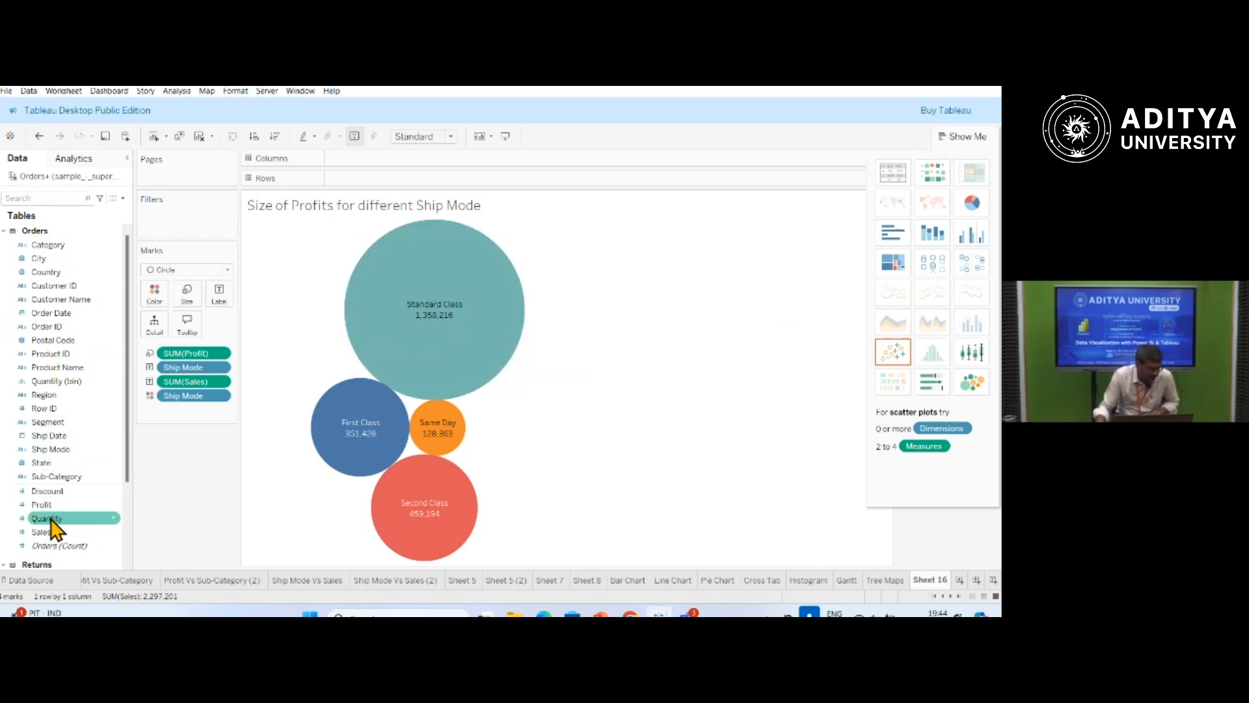
{"action": "left_click_drag", "start_coordinate": [50, 519], "coordinate": [227, 298]}
{"action": "mouse_move", "coordinate": [487, 344]}
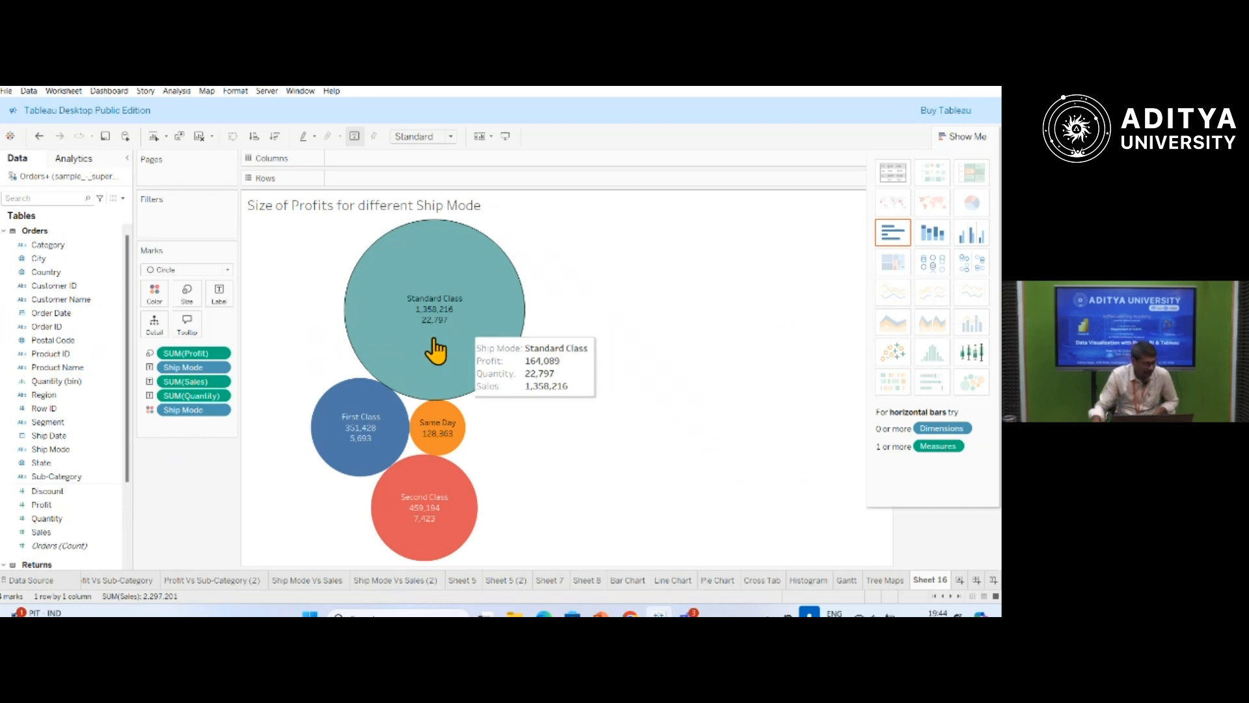
{"action": "left_click_drag", "start_coordinate": [47, 492], "coordinate": [224, 299]}
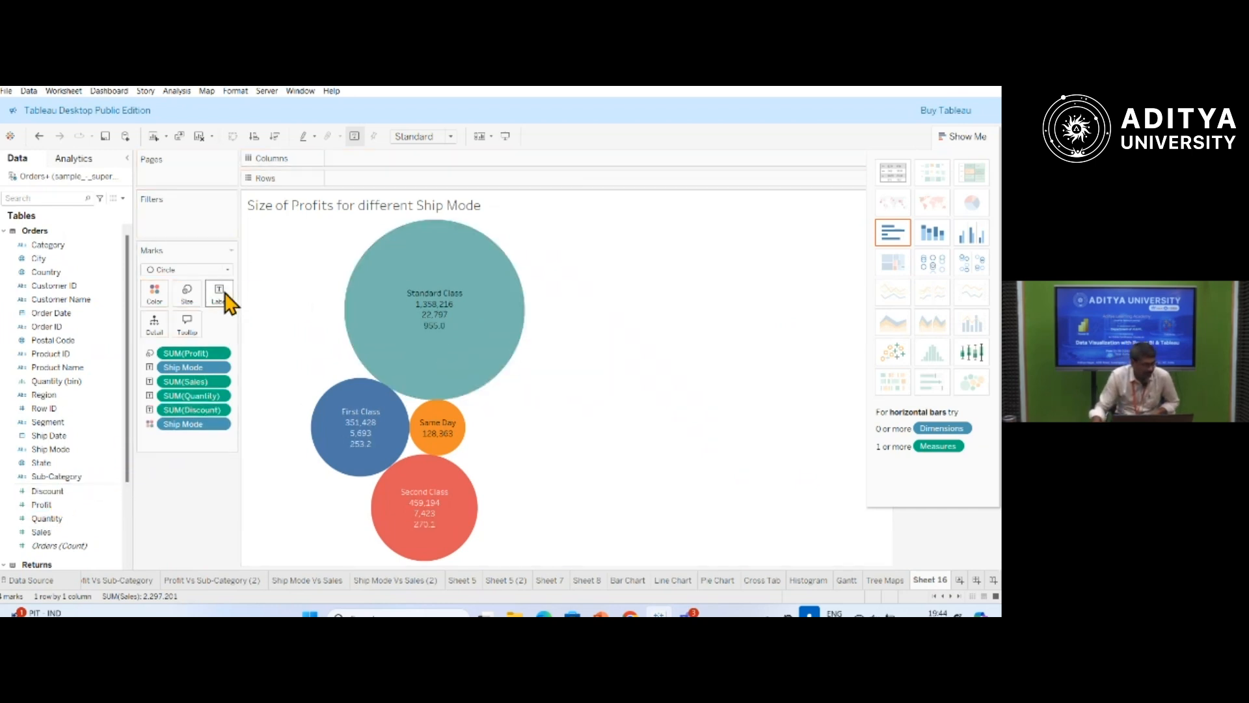
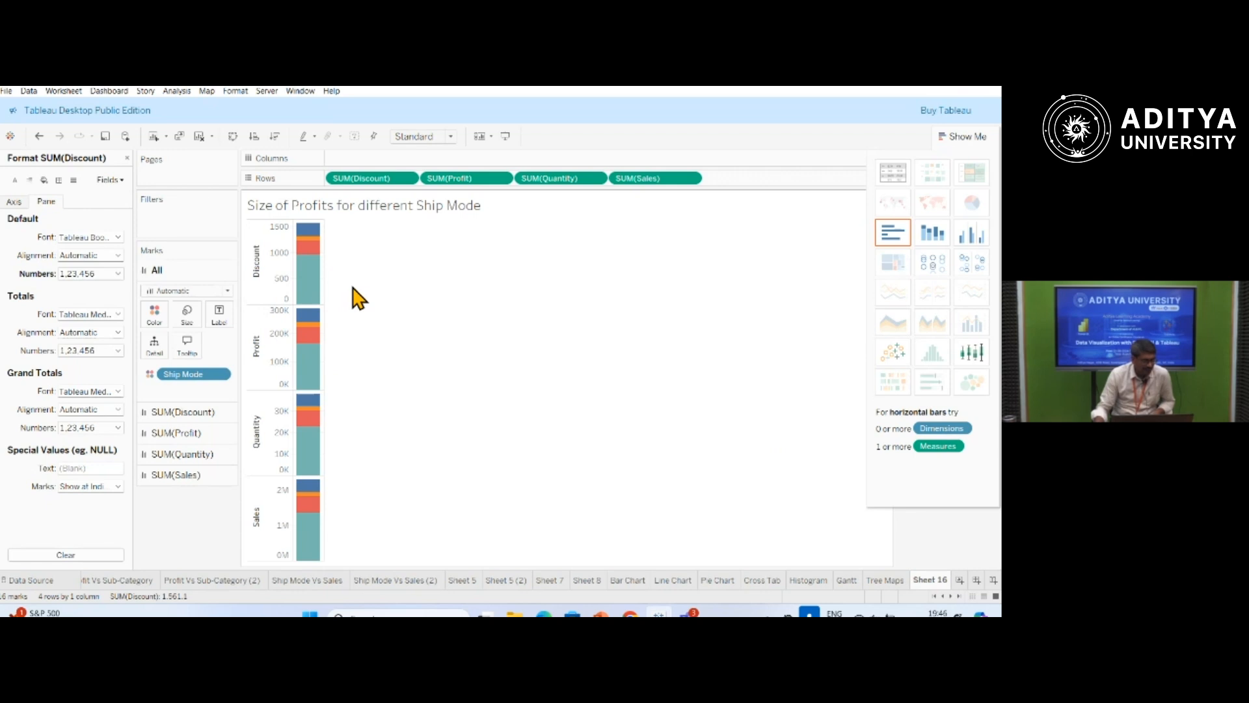
Close the Discount formatting pane and split the bars by Ship Mode across the columns.
{"action": "mouse_move", "coordinate": [311, 257]}
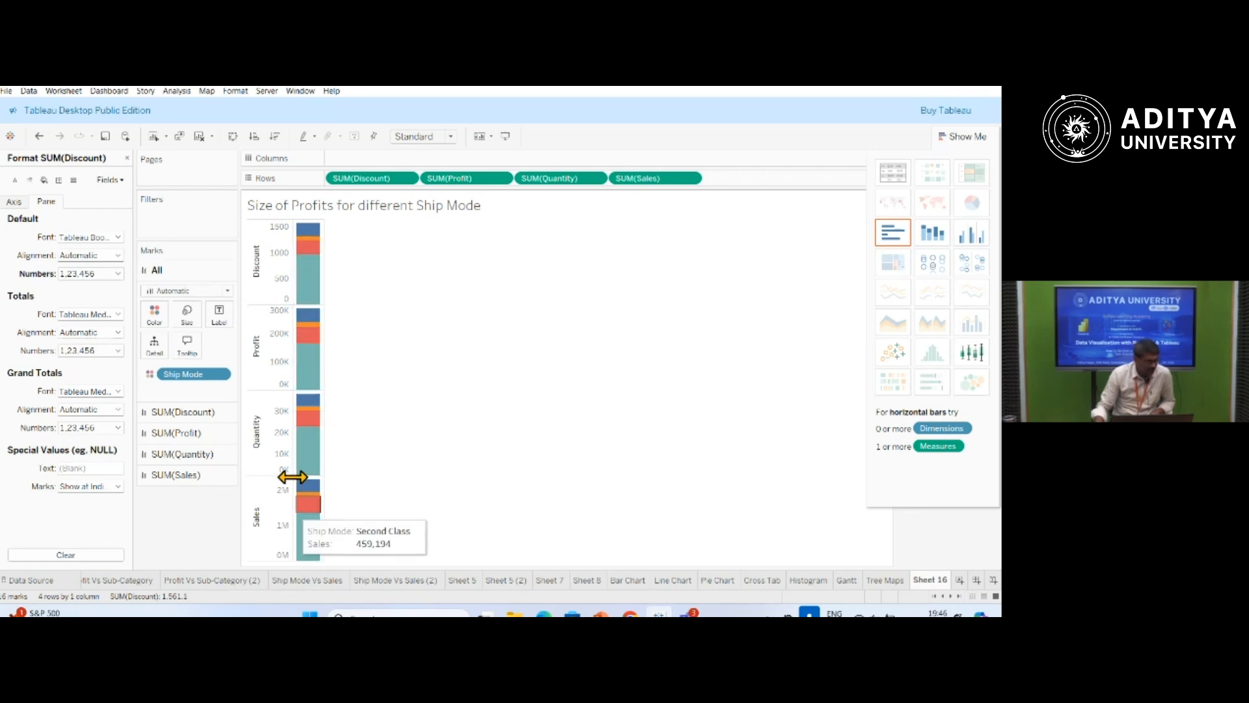
{"action": "mouse_move", "coordinate": [304, 495]}
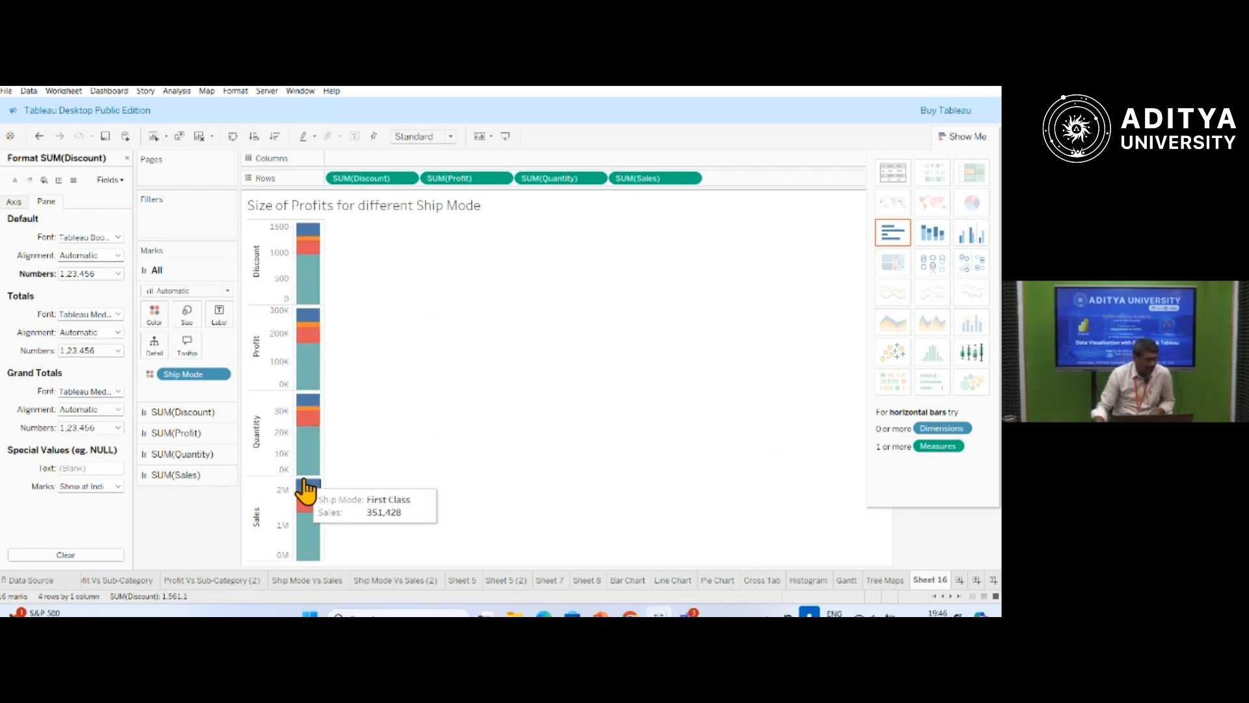
{"action": "left_click", "coordinate": [127, 158]}
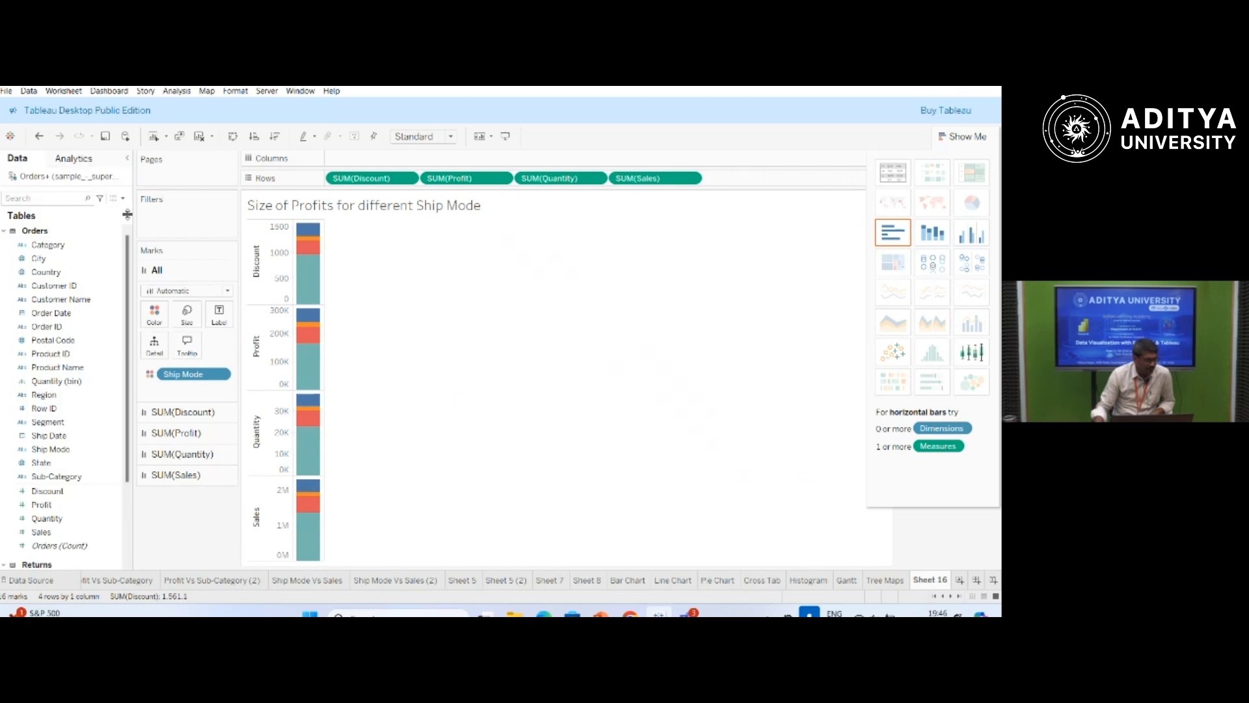
{"action": "left_click_drag", "start_coordinate": [55, 455], "coordinate": [365, 160]}
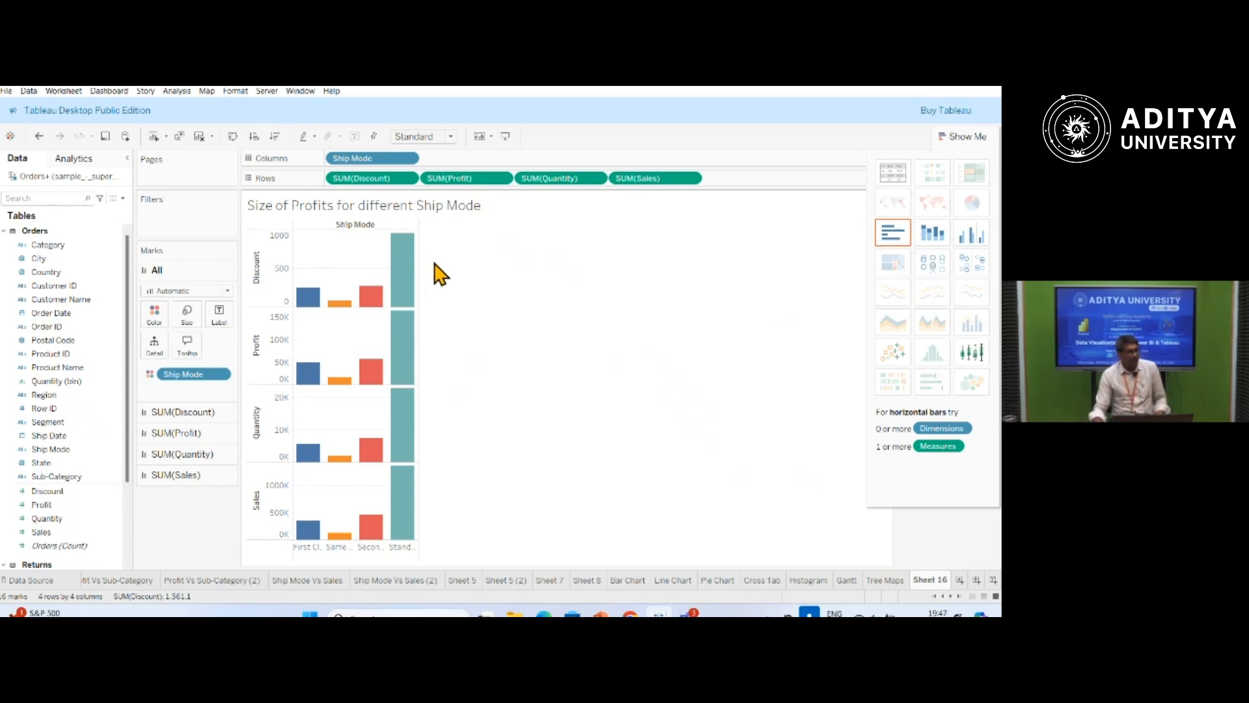
Try stacked bars, put Ship Mode back on the columns, and change the chart to side-by-side bars.
{"action": "left_click", "coordinate": [938, 238]}
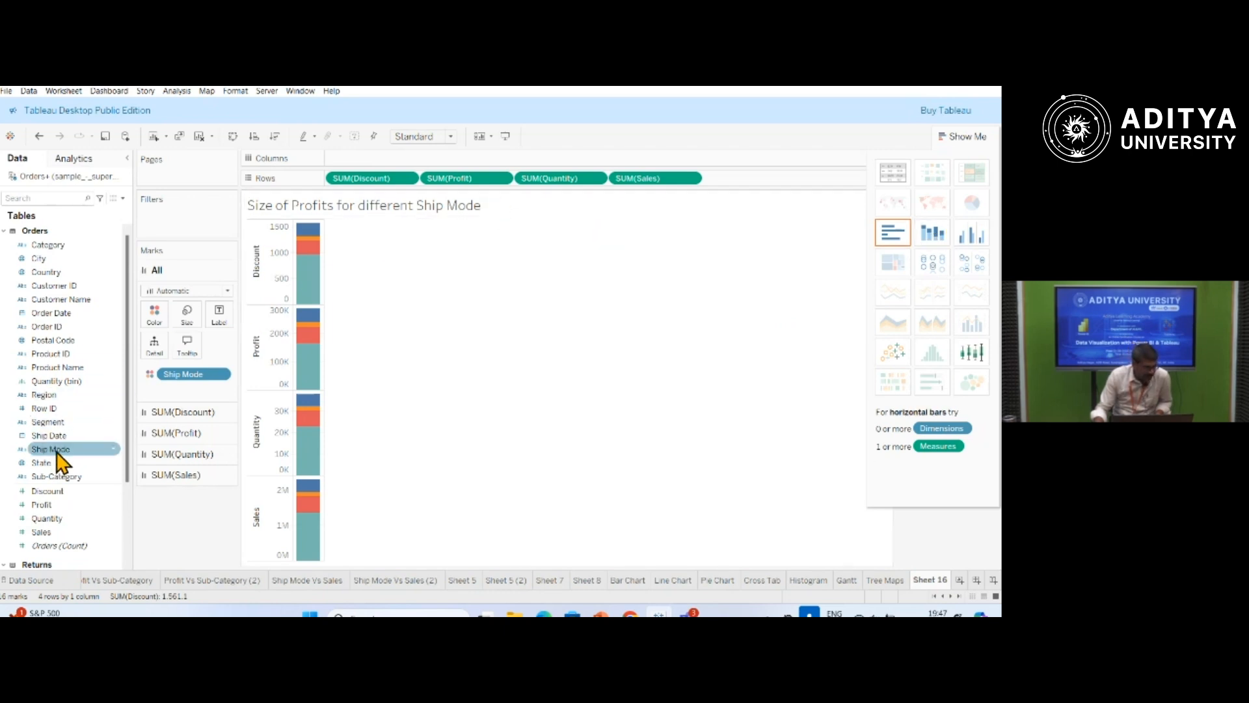
{"action": "left_click_drag", "start_coordinate": [49, 449], "coordinate": [381, 166]}
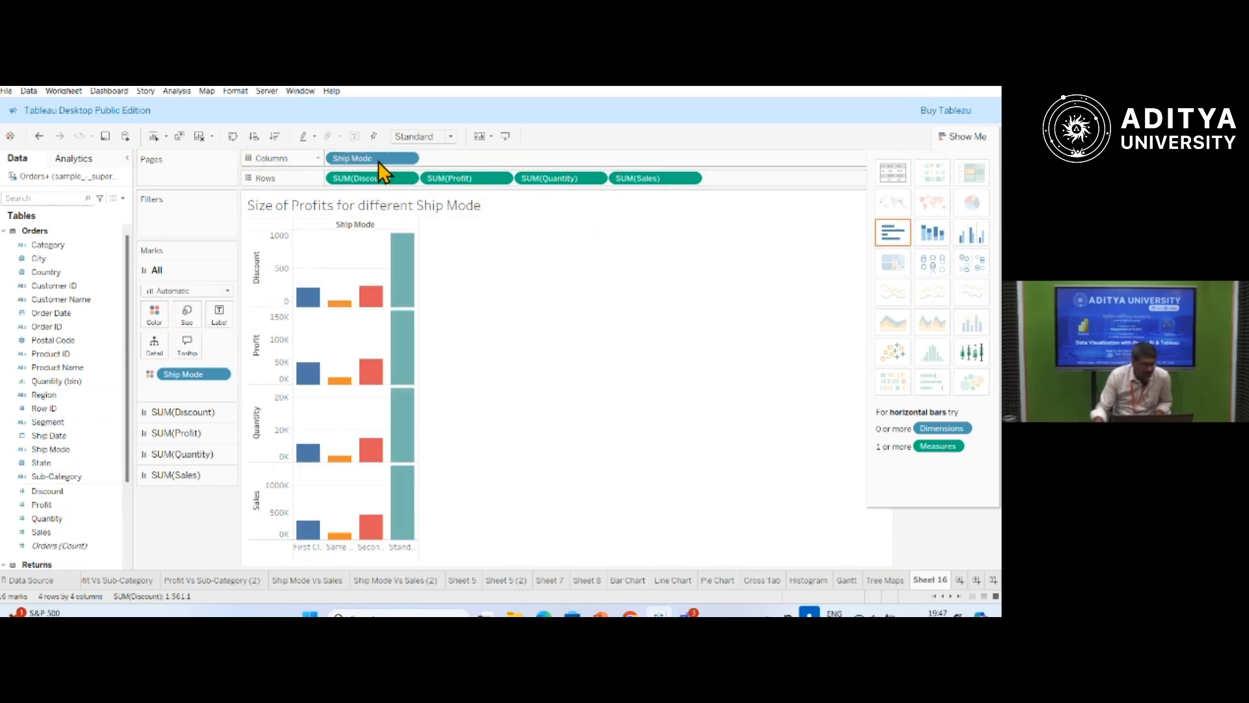
{"action": "left_click", "coordinate": [972, 233]}
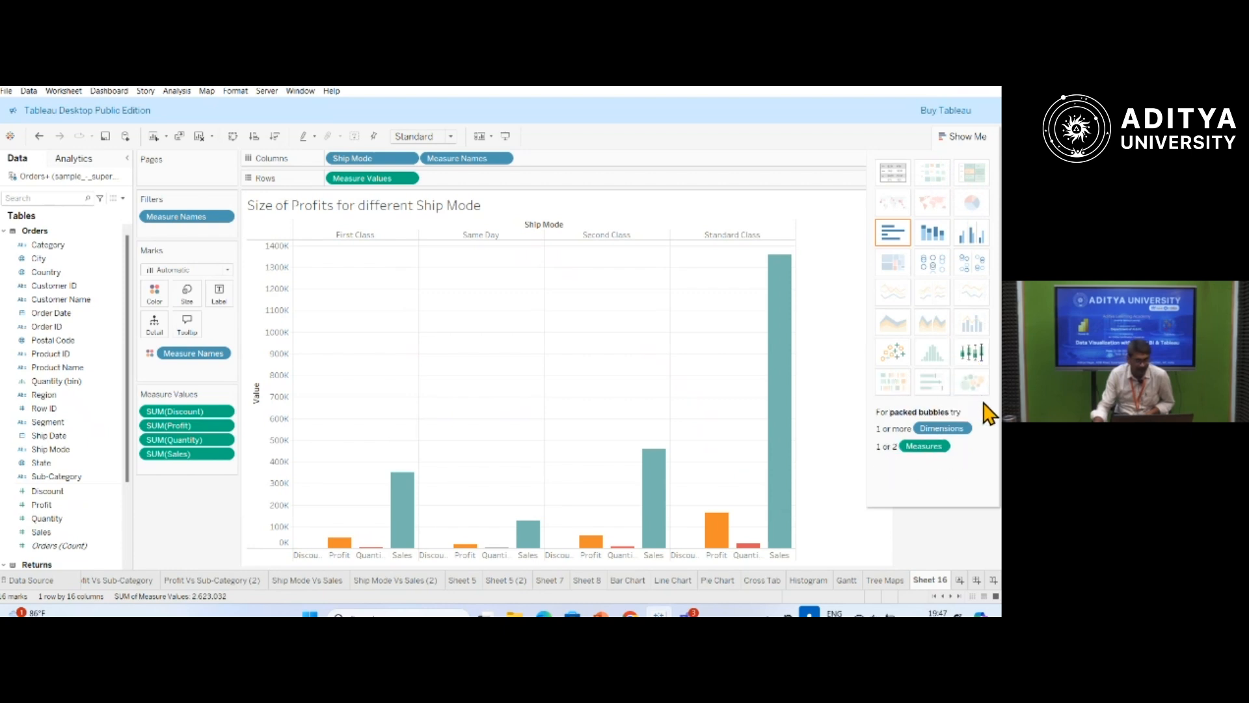
Try the scatter plot and text table chart types, and undo back to the side-by-side bars.
{"action": "left_click", "coordinate": [893, 355]}
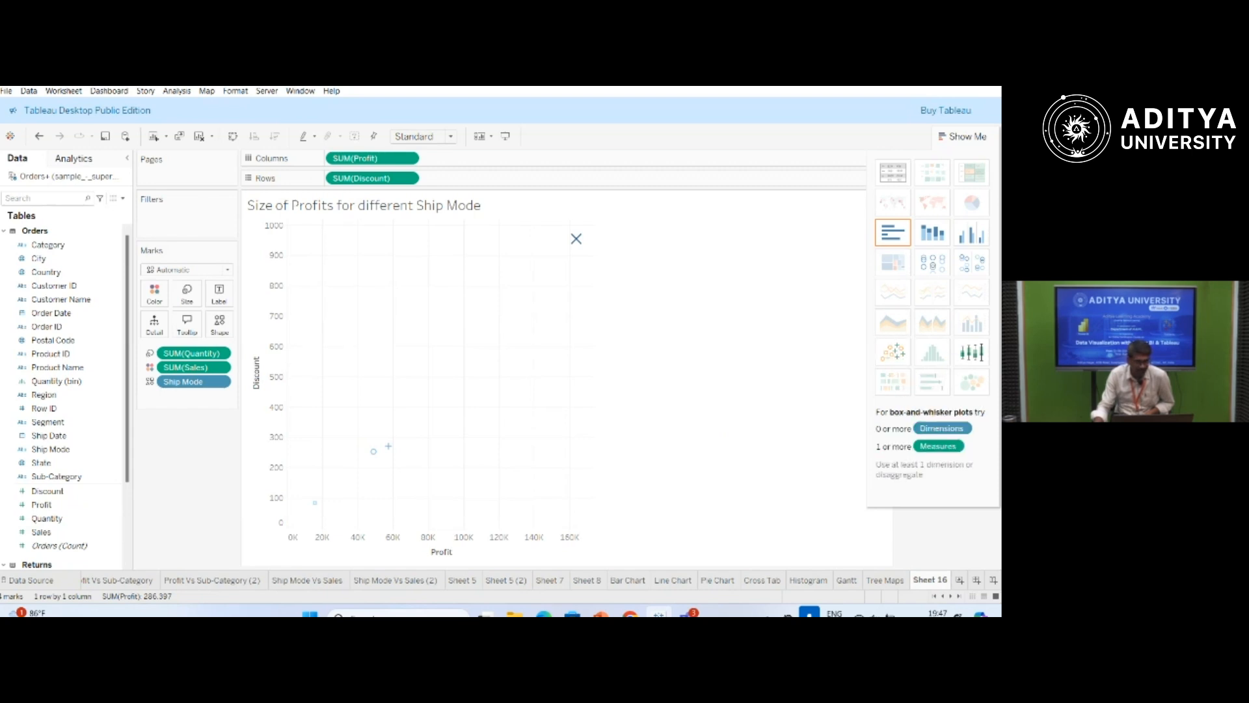
{"action": "left_click", "coordinate": [955, 368]}
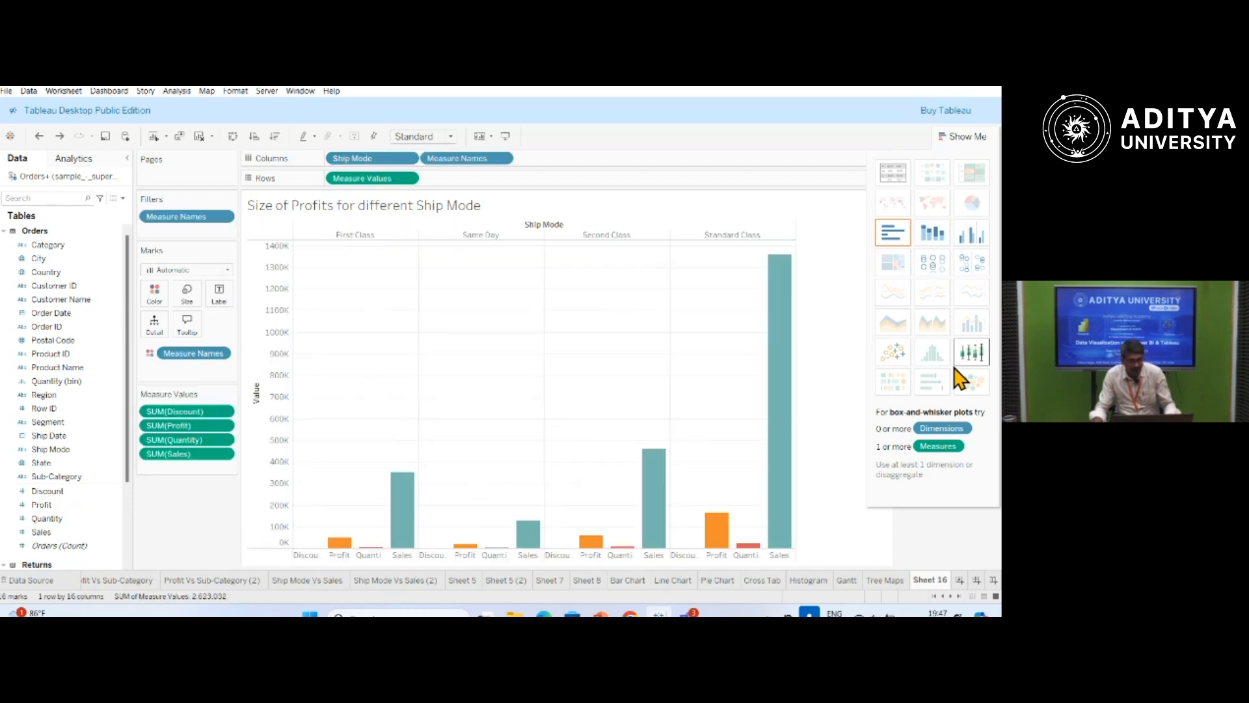
{"action": "left_click", "coordinate": [892, 174]}
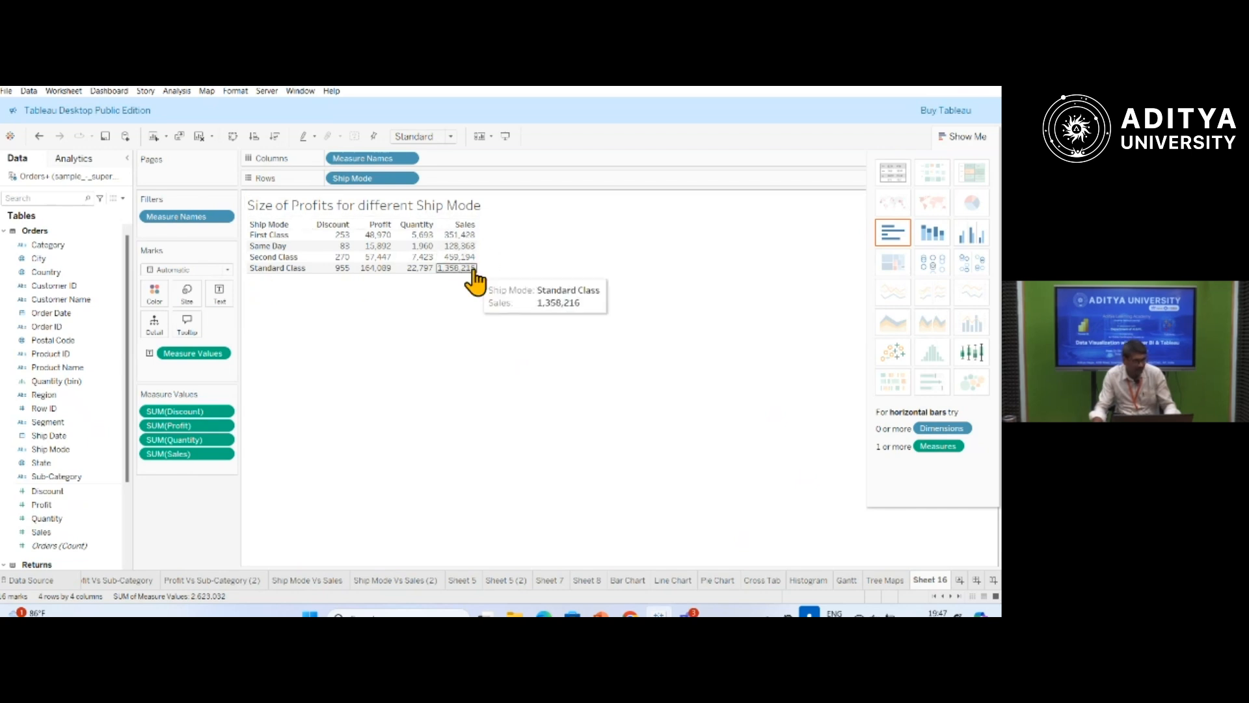
{"action": "key", "text": "ctrl+z"}
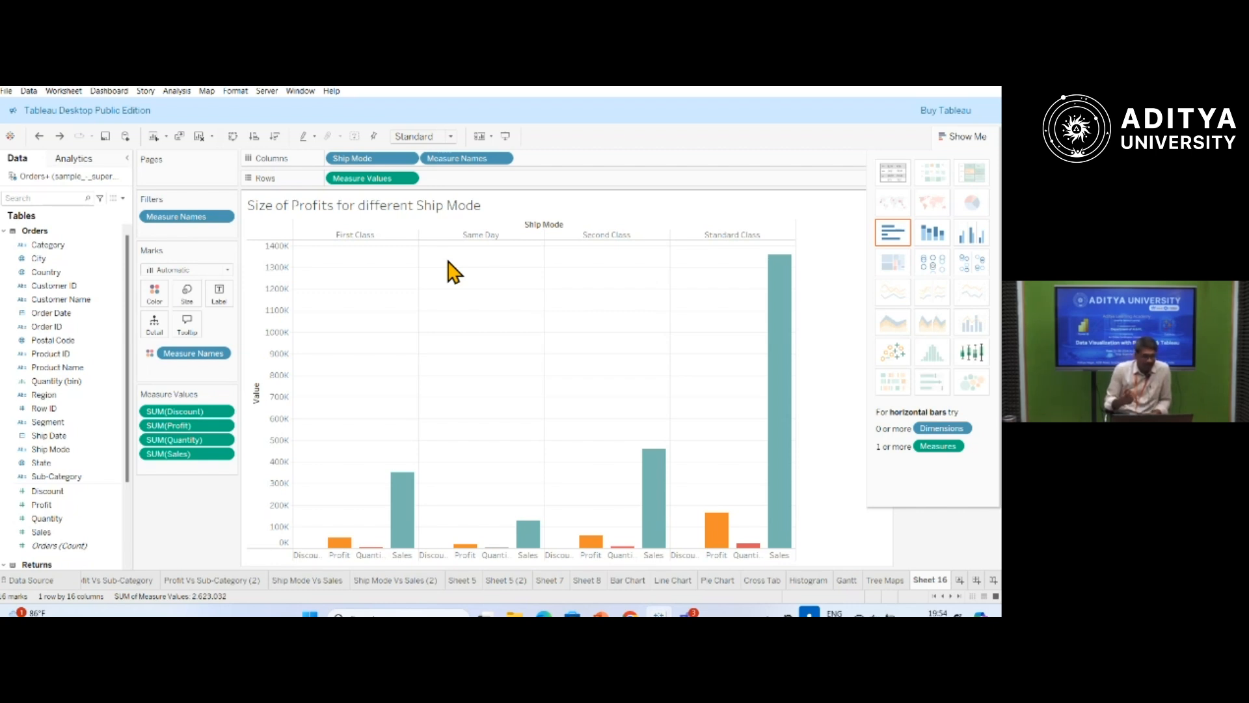
Connect to the Excel file hr-data from the Downloads folder as a new data source.
{"action": "left_click", "coordinate": [12, 137]}
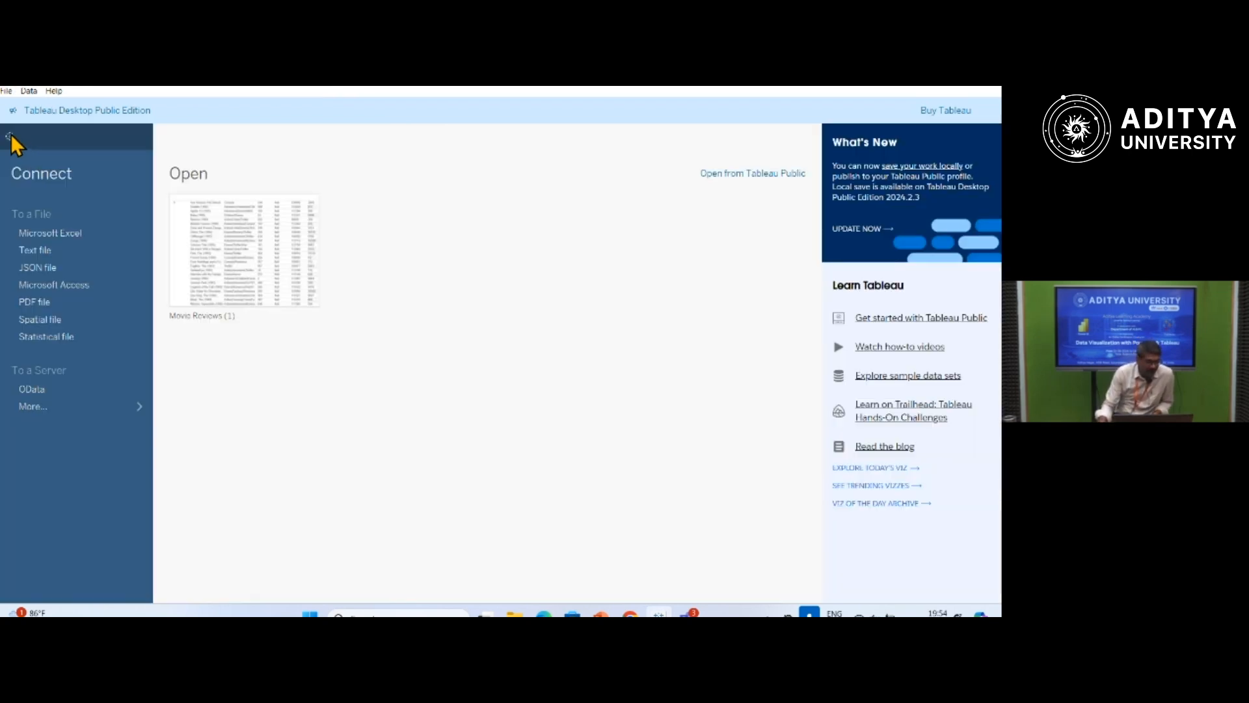
{"action": "left_click", "coordinate": [13, 139]}
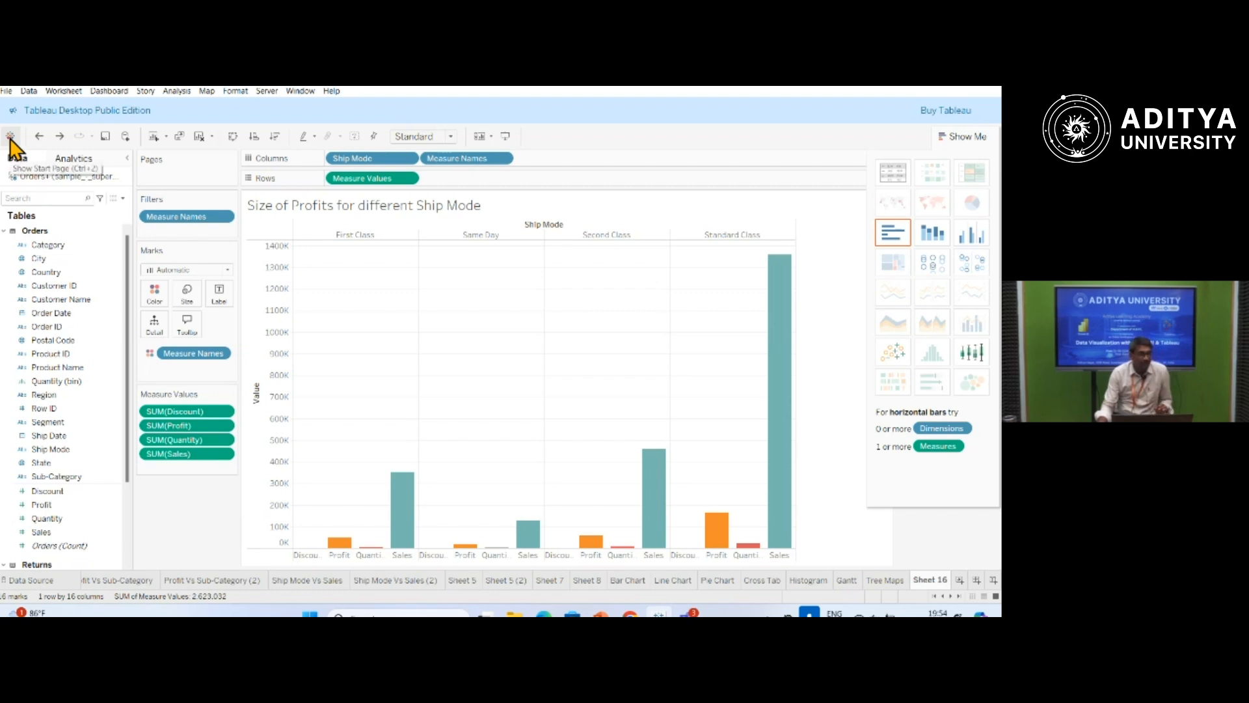
{"action": "left_click", "coordinate": [10, 140]}
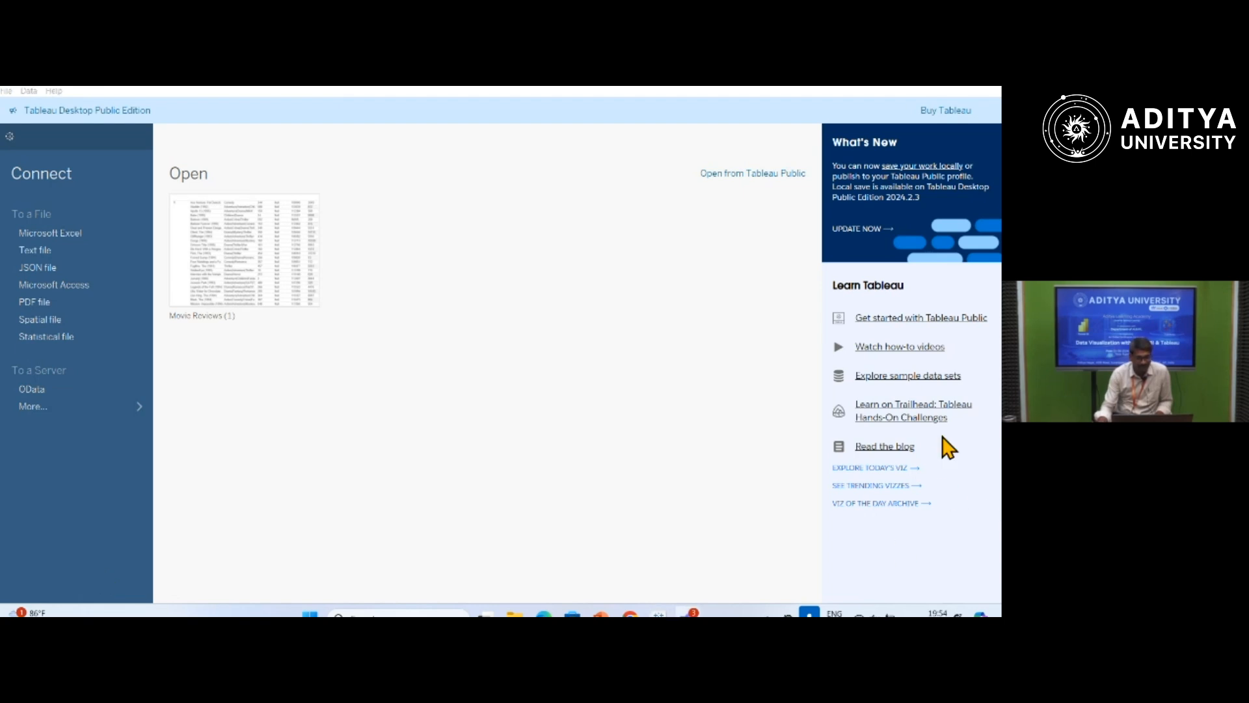
{"action": "left_click", "coordinate": [64, 235]}
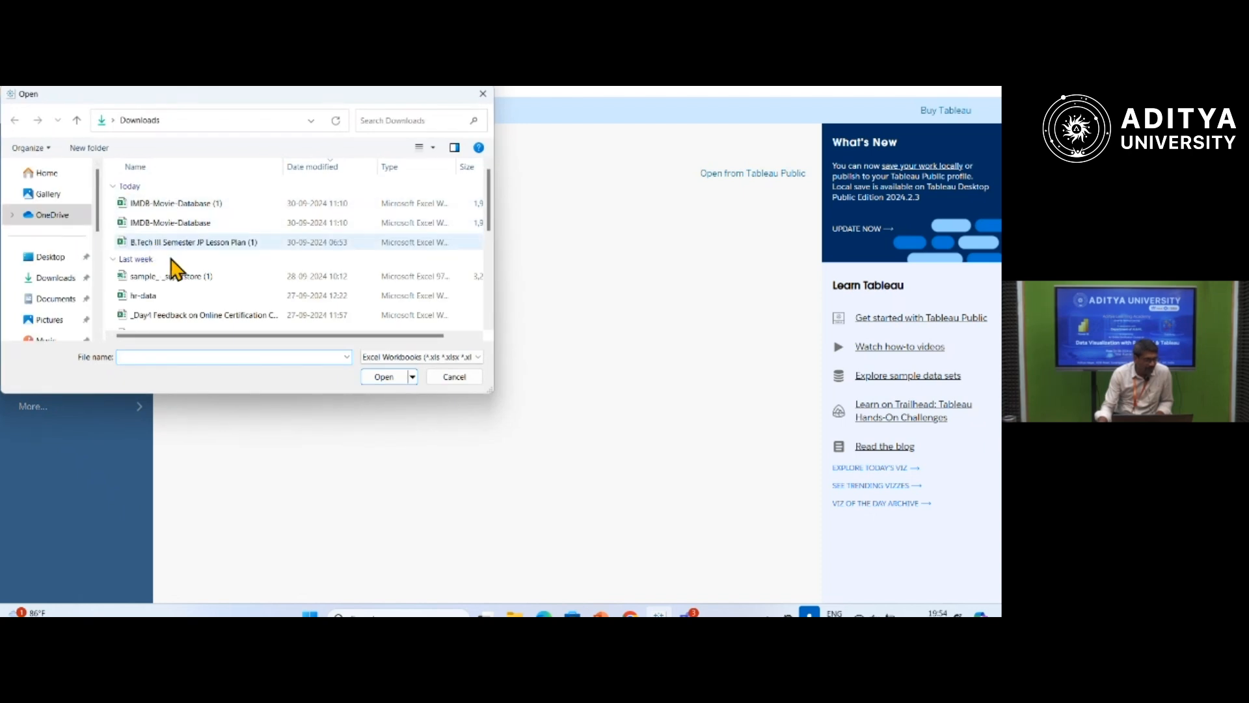
{"action": "left_click", "coordinate": [141, 297]}
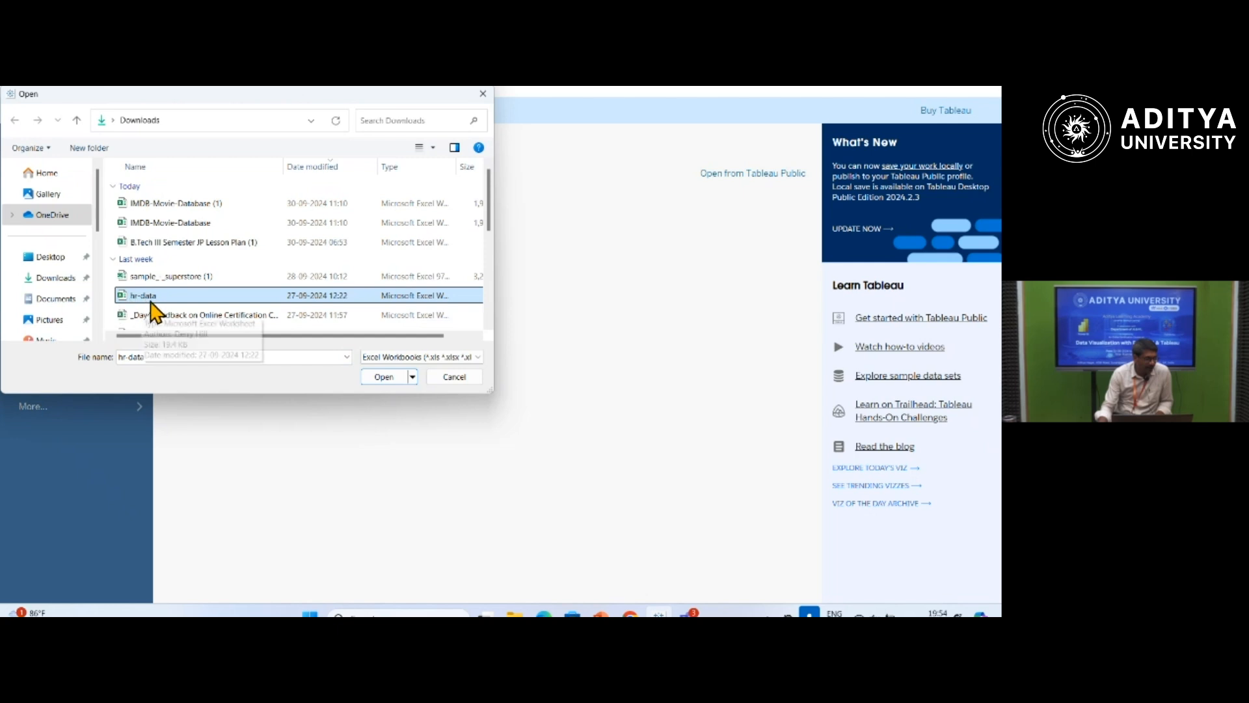
{"action": "left_click", "coordinate": [383, 376]}
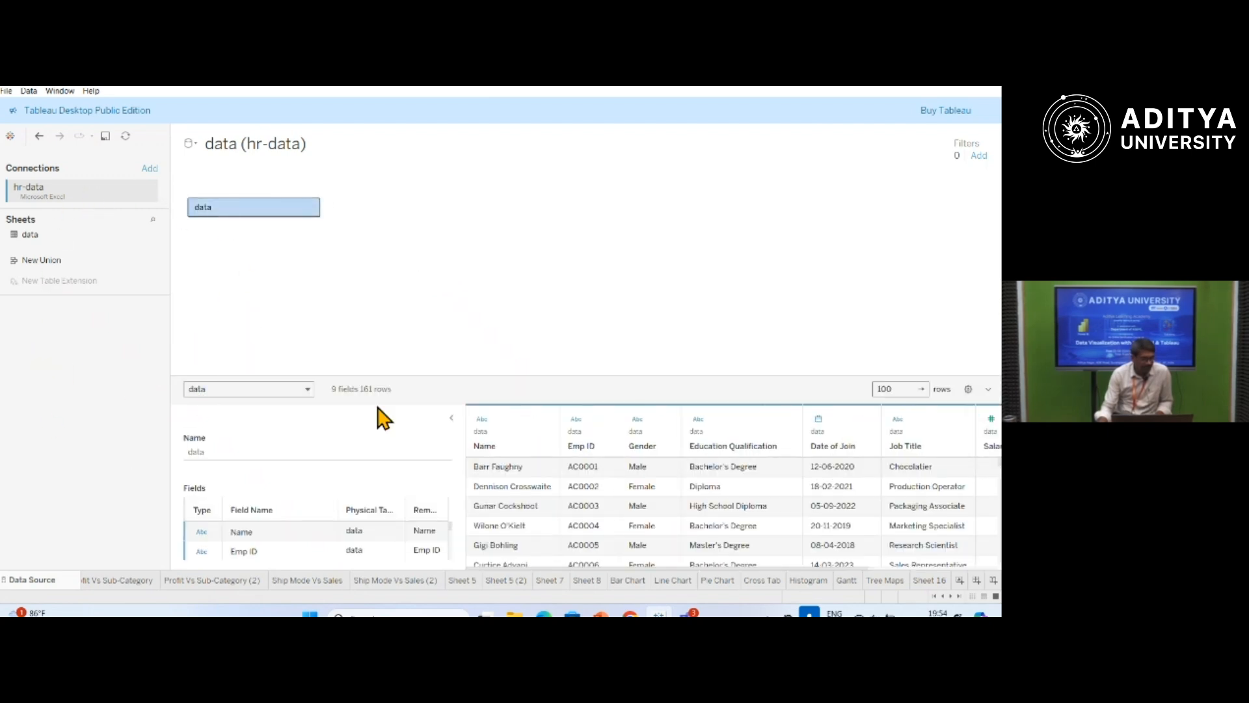
{"action": "left_click", "coordinate": [33, 235]}
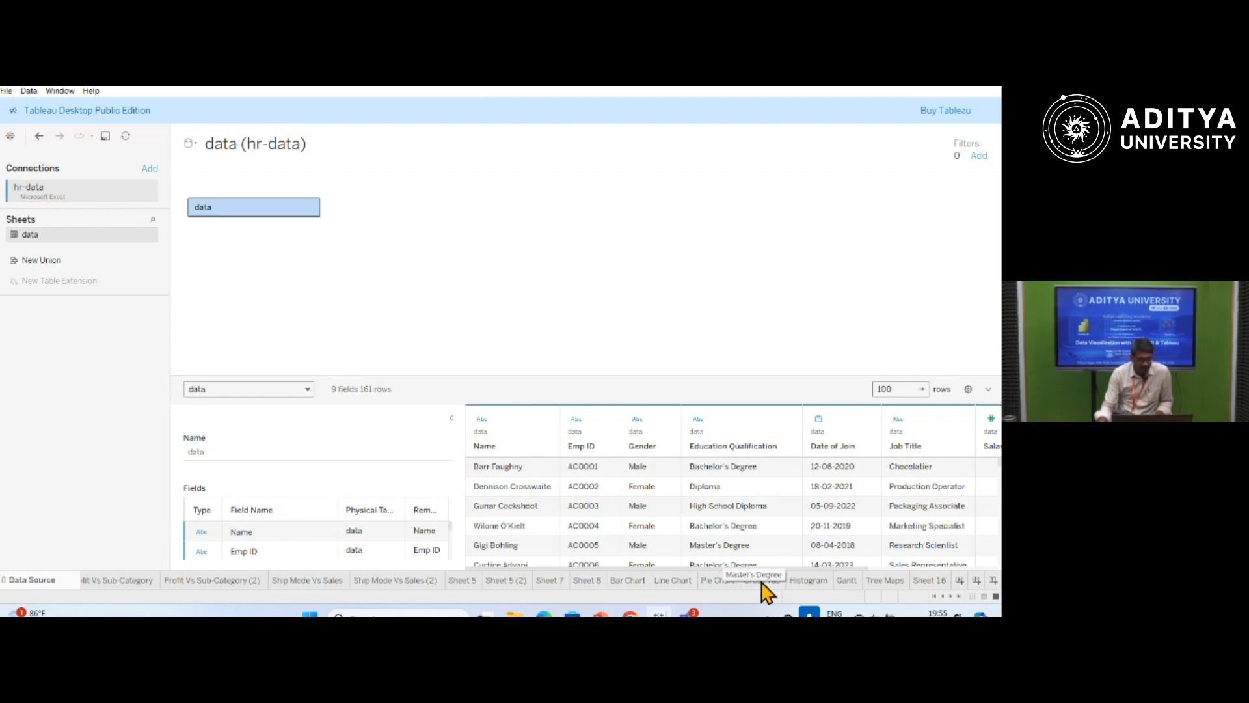
Create a new worksheet with a text table of Name, with Gender on the columns and Job Title on the rows.
{"action": "left_click", "coordinate": [959, 580]}
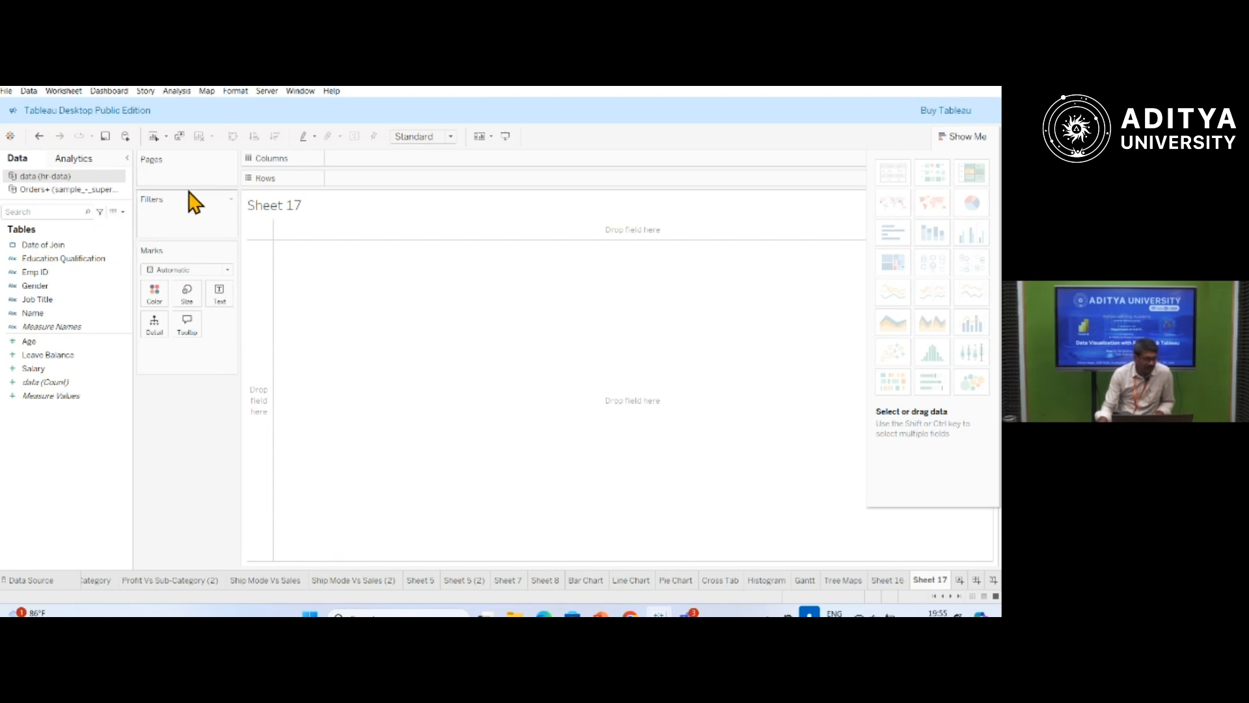
{"action": "left_click", "coordinate": [41, 286]}
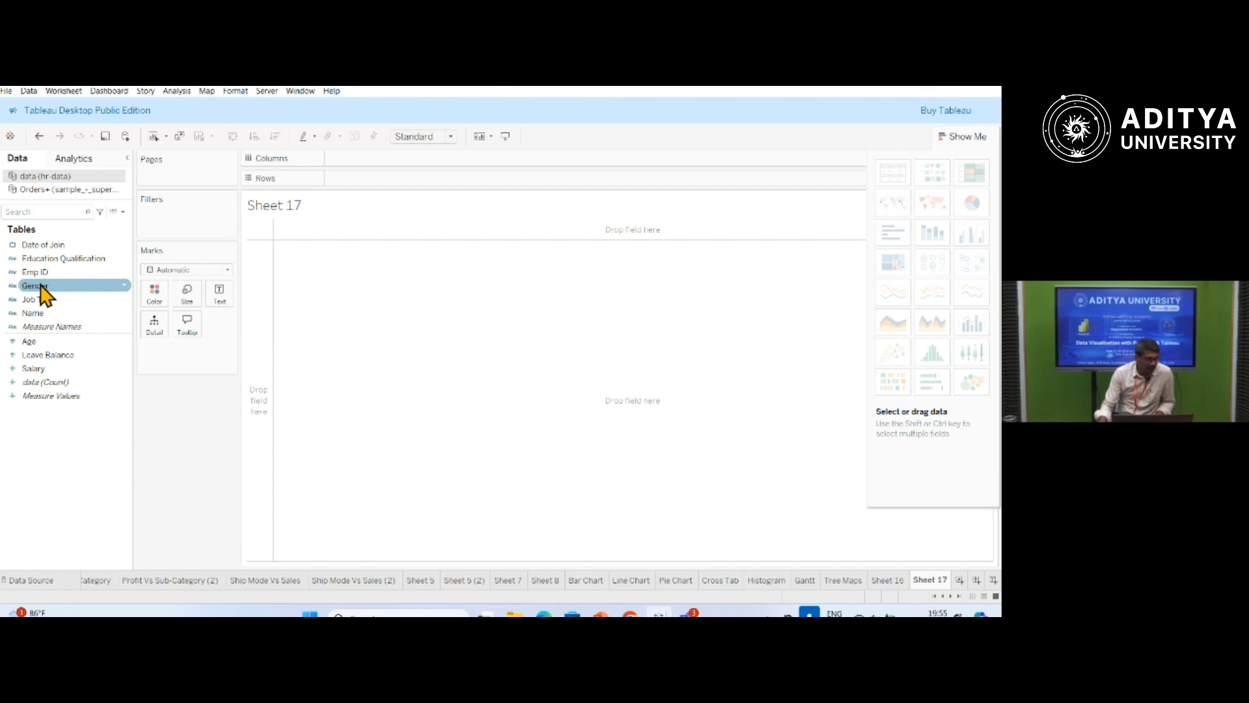
{"action": "left_click_drag", "start_coordinate": [37, 290], "coordinate": [350, 160]}
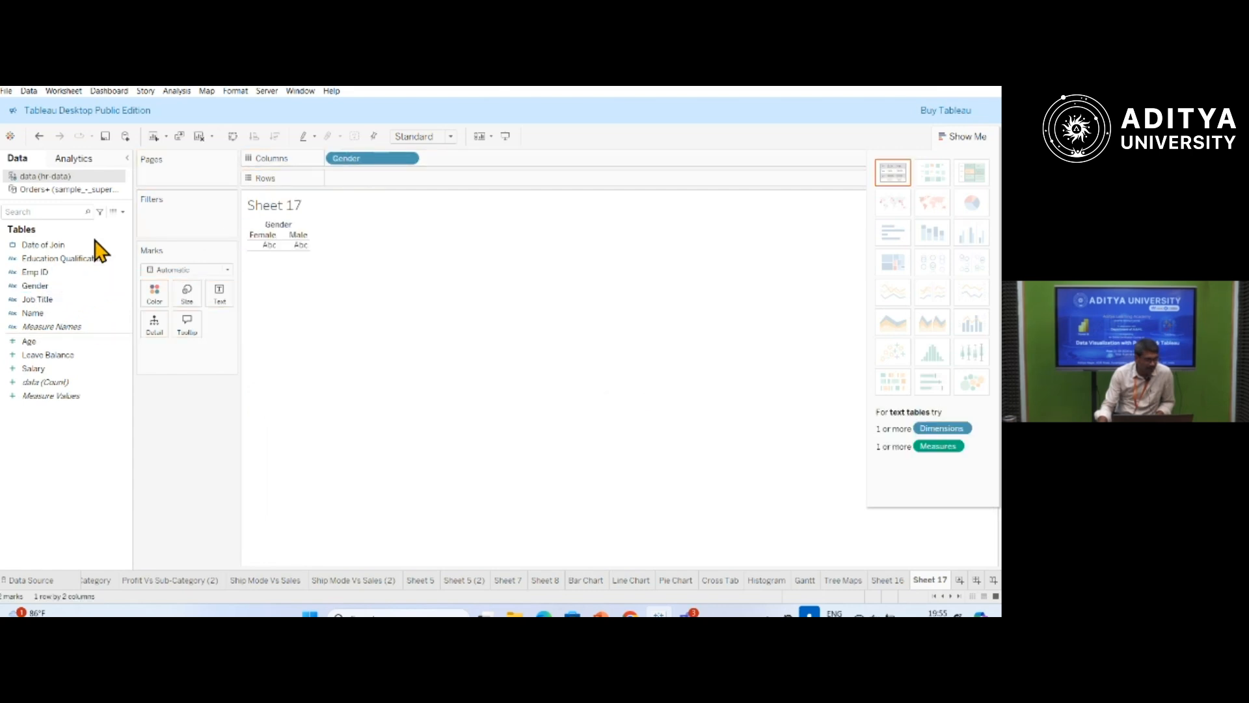
{"action": "left_click_drag", "start_coordinate": [36, 300], "coordinate": [343, 187]}
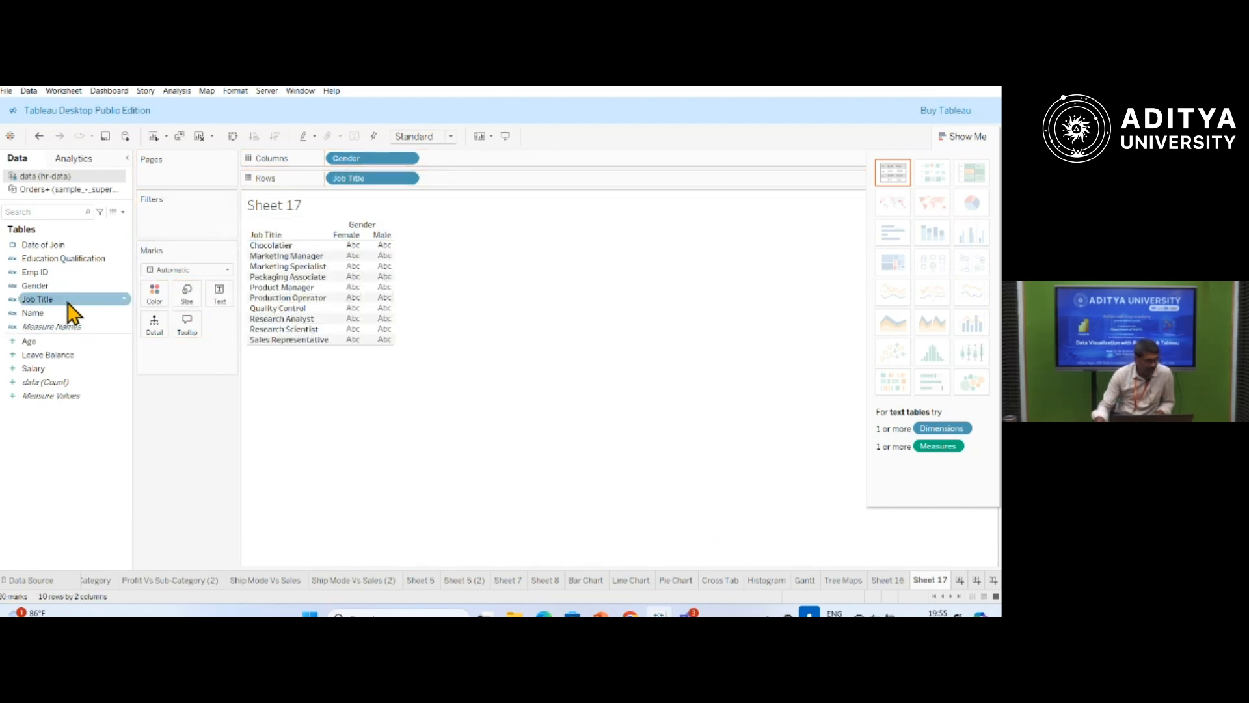
{"action": "left_click_drag", "start_coordinate": [34, 315], "coordinate": [218, 292]}
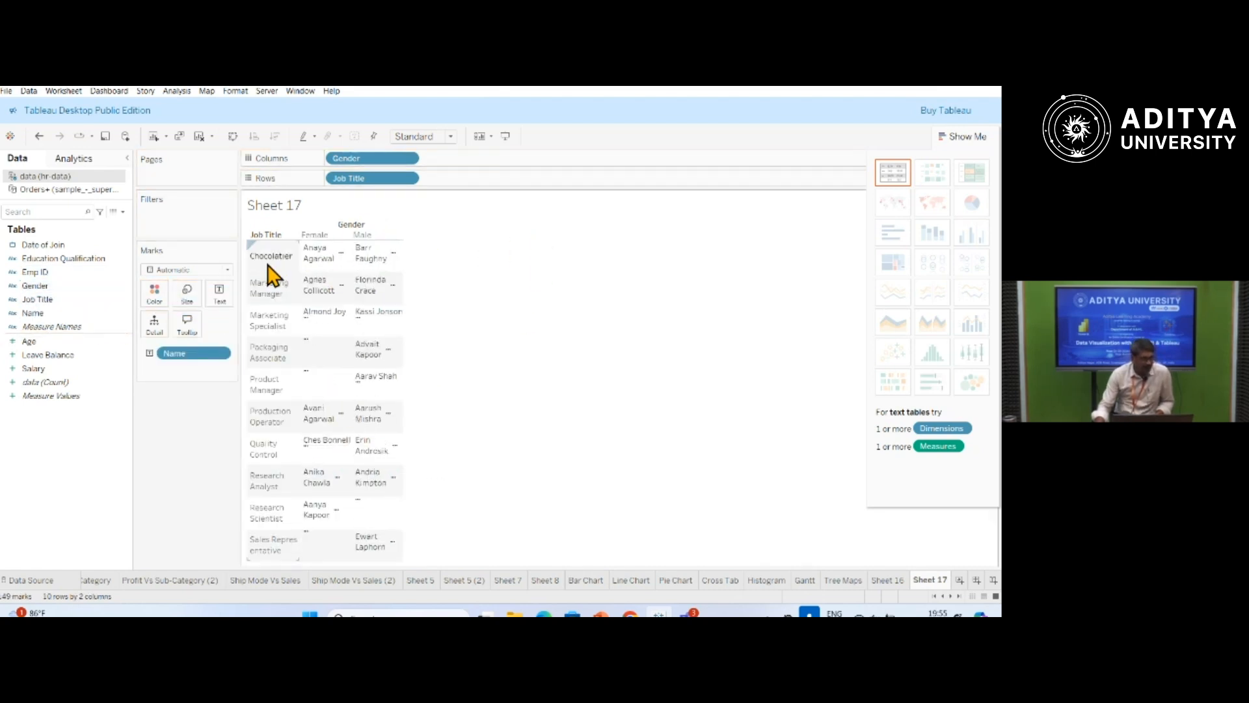
Inspect the name entries of the female and male chocolatiers in the table.
{"action": "mouse_move", "coordinate": [339, 270]}
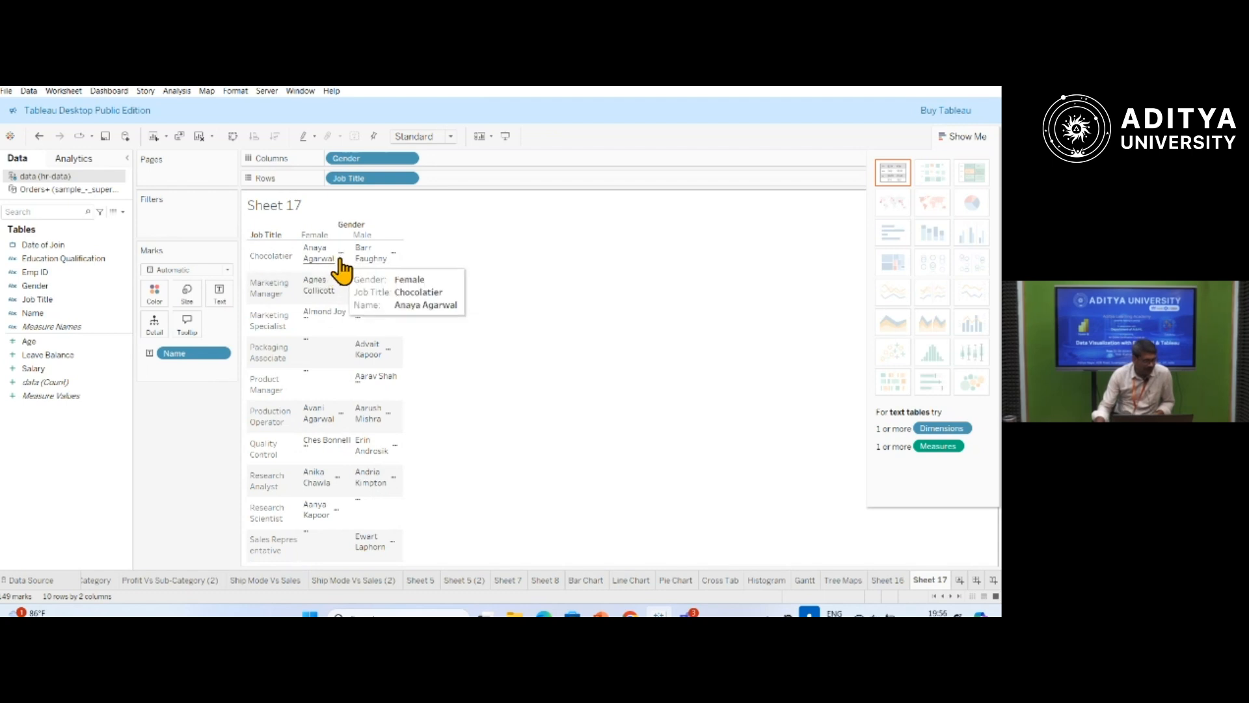
{"action": "left_click", "coordinate": [340, 262]}
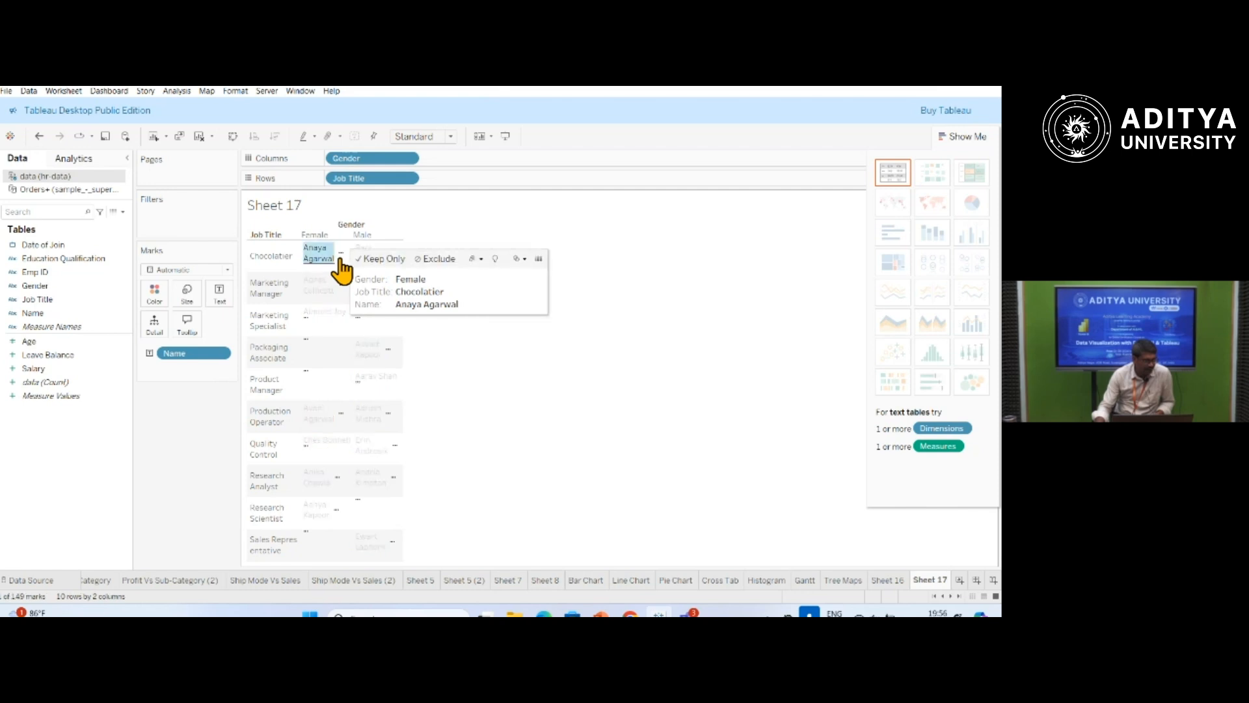
{"action": "left_click", "coordinate": [483, 371]}
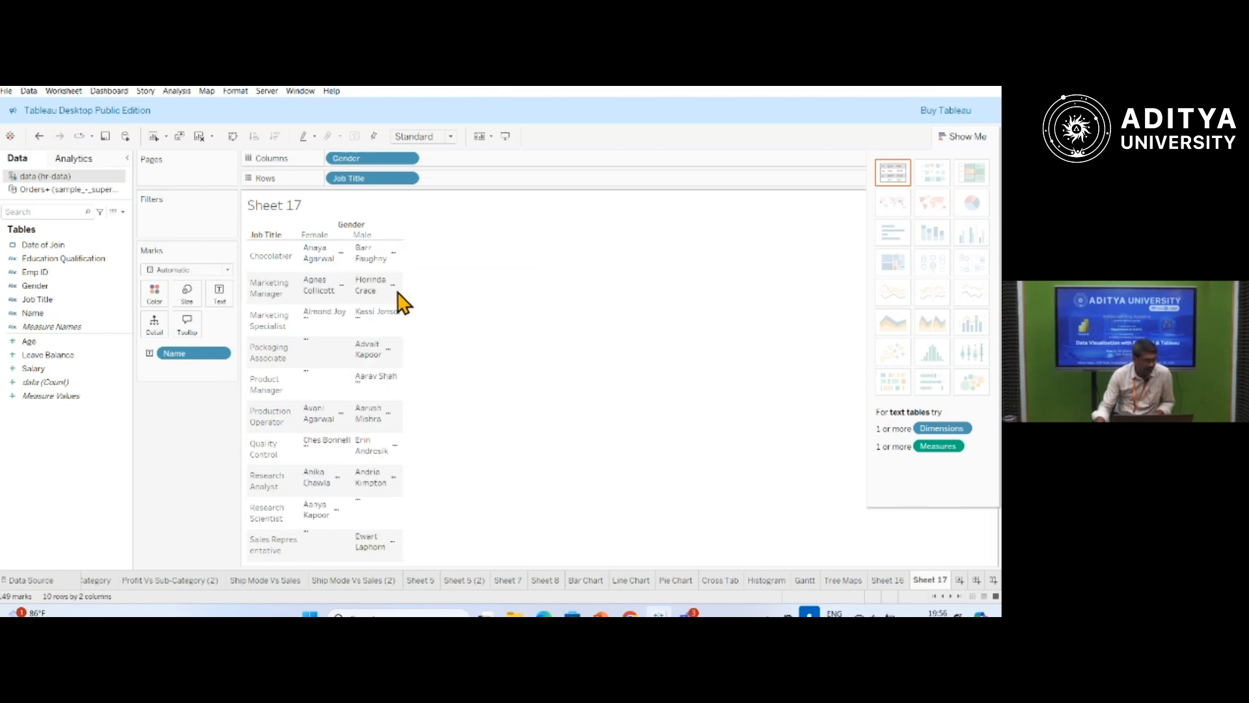
{"action": "left_click", "coordinate": [390, 263]}
{"action": "left_click", "coordinate": [502, 365]}
{"action": "mouse_move", "coordinate": [355, 411]}
Replace Job Title with Salary on the rows to chart salaries by Gender.
{"action": "left_click", "coordinate": [407, 178]}
{"action": "left_click", "coordinate": [411, 375]}
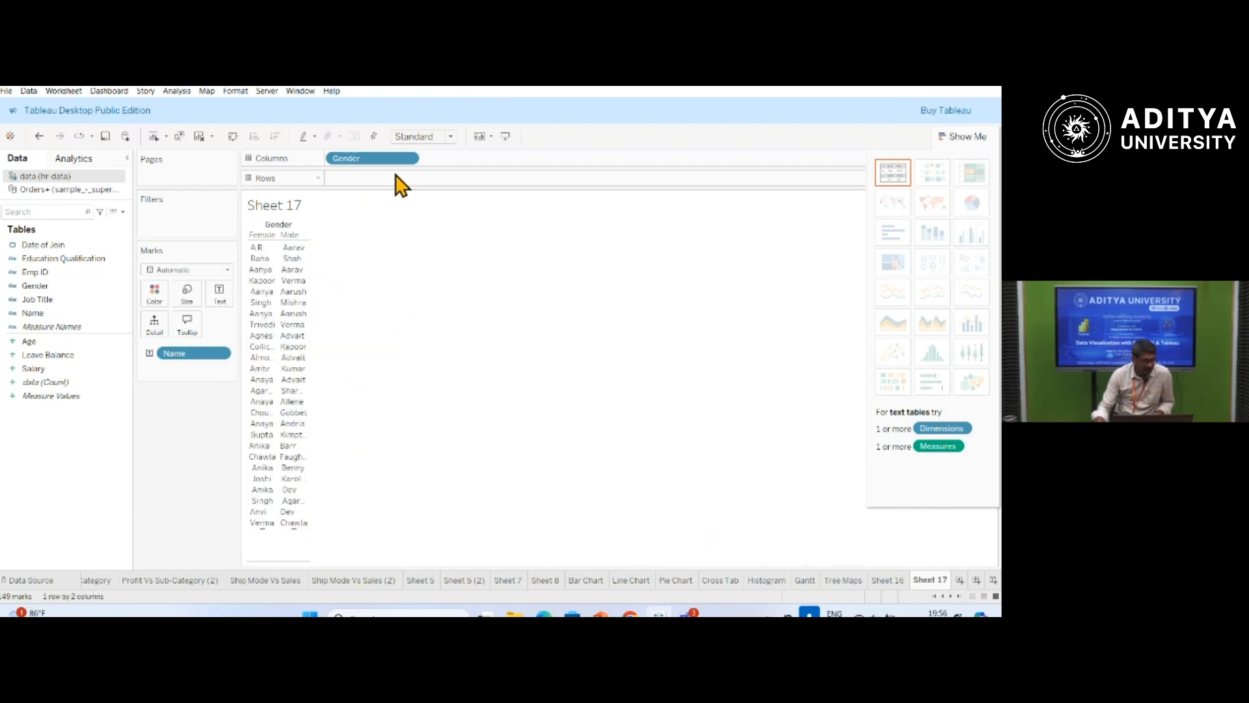
{"action": "left_click", "coordinate": [408, 159]}
{"action": "left_click", "coordinate": [525, 304]}
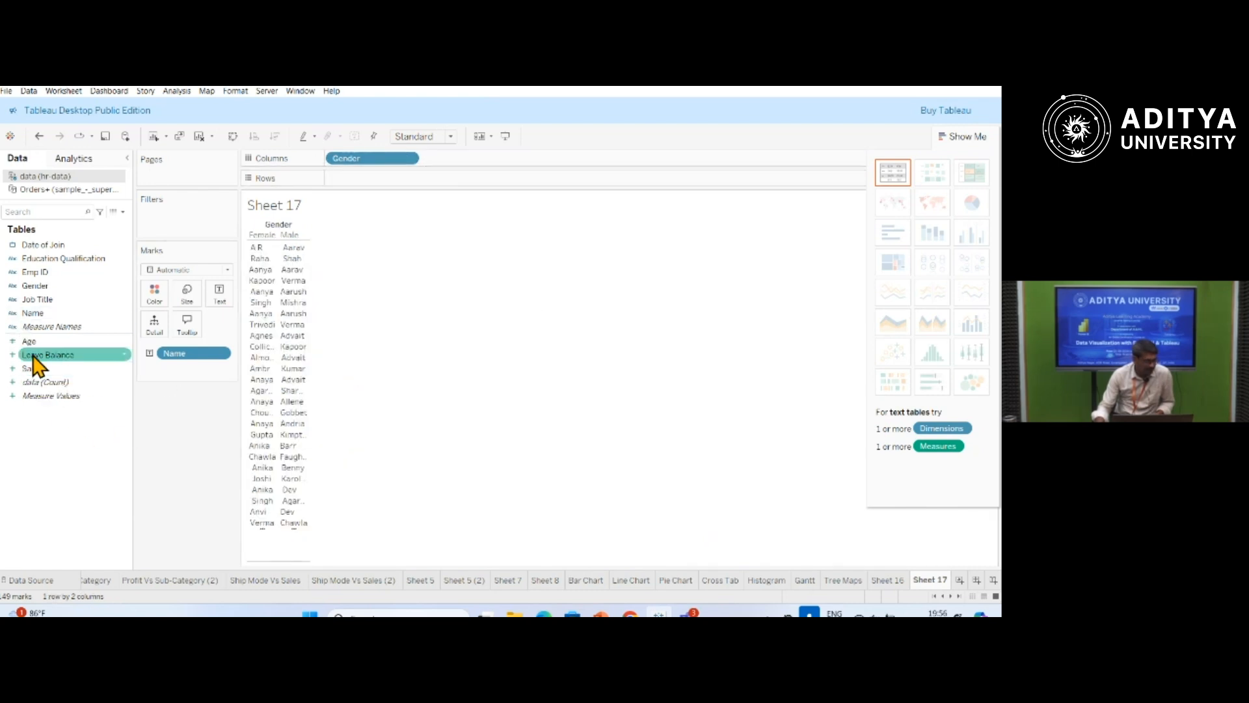
{"action": "left_click_drag", "start_coordinate": [32, 374], "coordinate": [343, 189]}
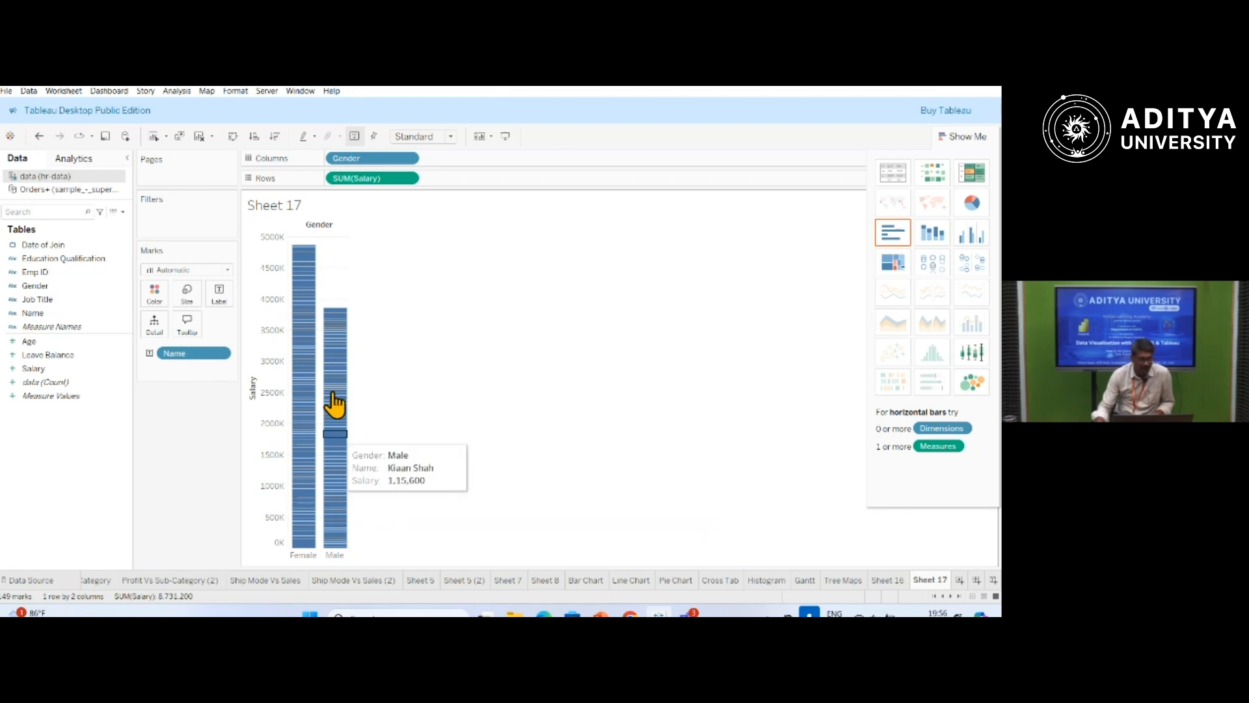
Turn the salary chart into a pie coloured by Gender, and replace Name with Salary on the rows.
{"action": "left_click", "coordinate": [981, 207]}
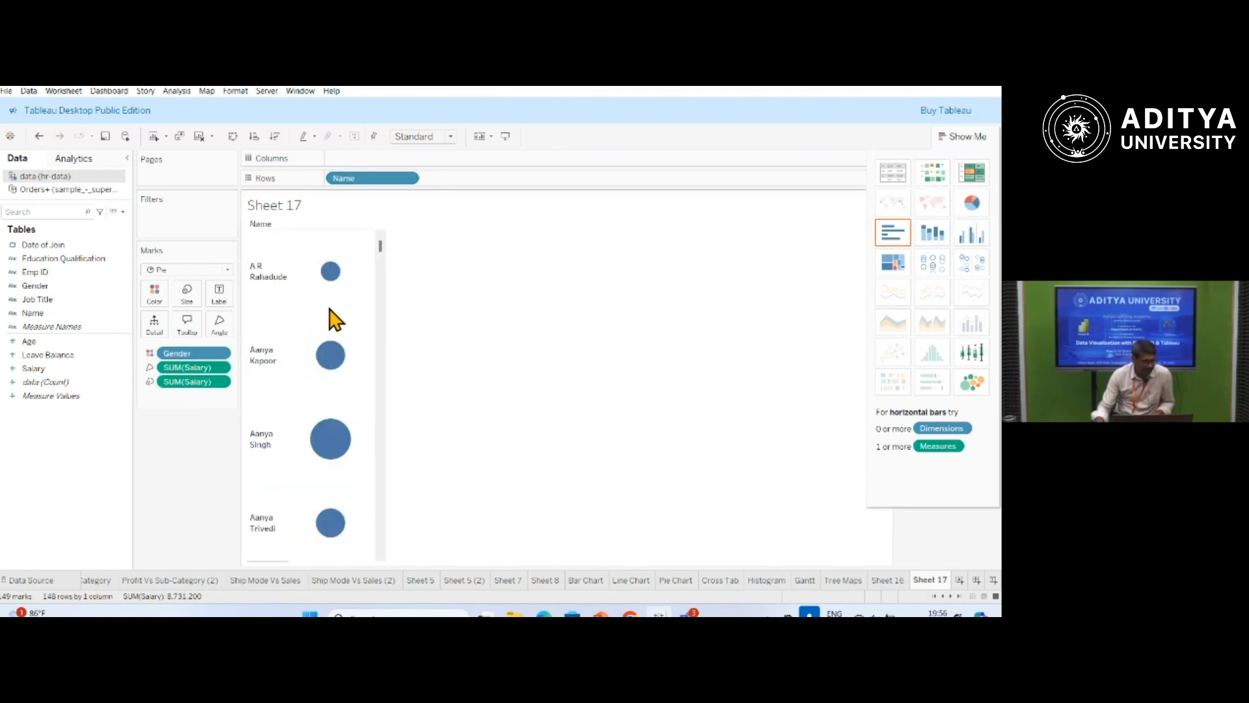
{"action": "left_click", "coordinate": [410, 178]}
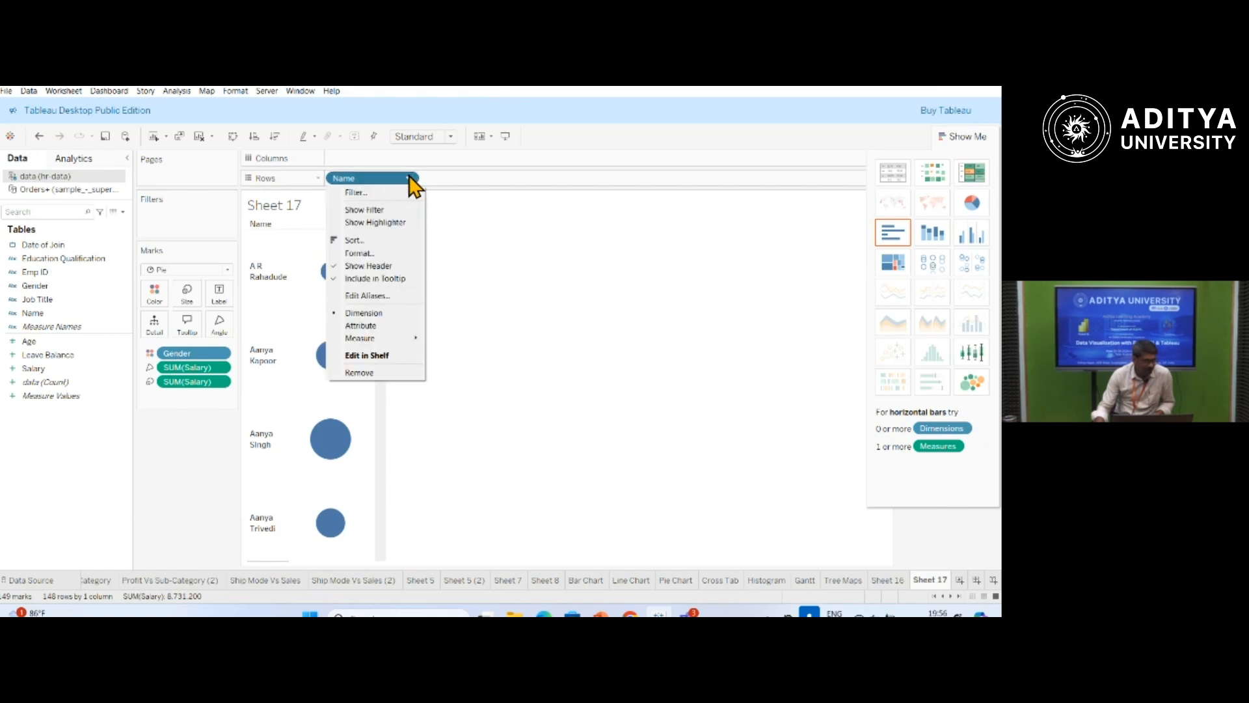
{"action": "left_click", "coordinate": [376, 374]}
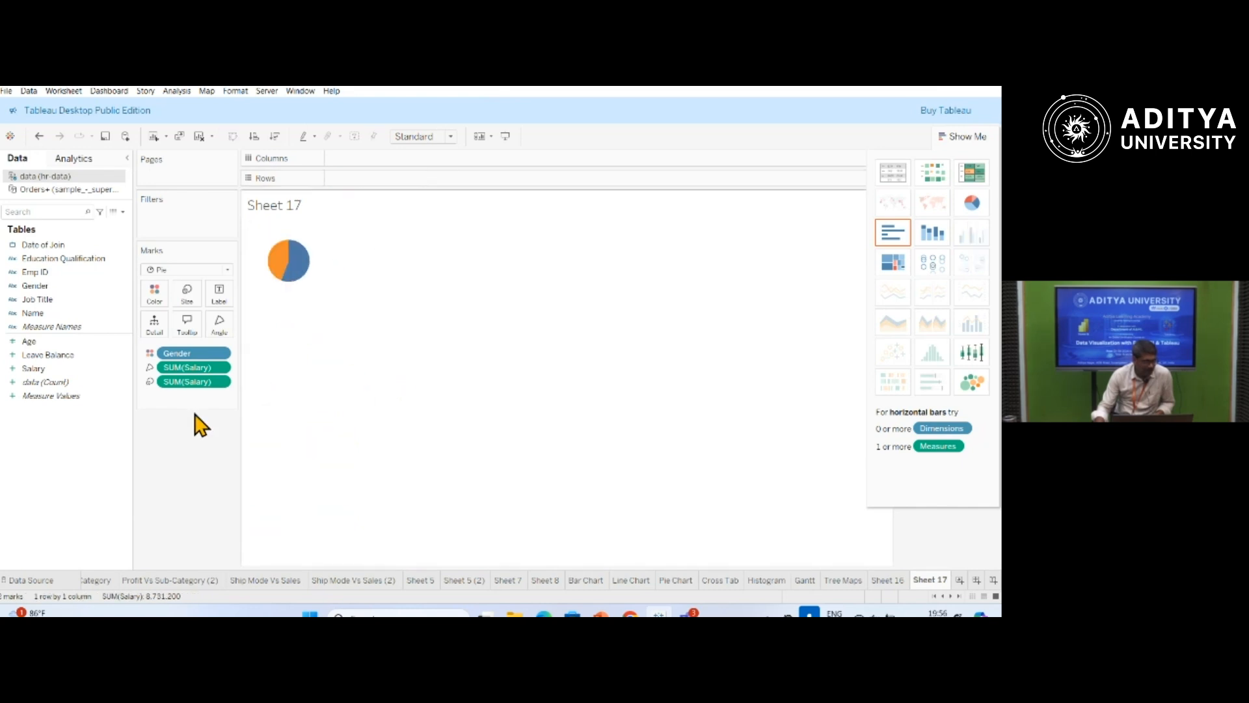
{"action": "left_click_drag", "start_coordinate": [32, 368], "coordinate": [355, 188]}
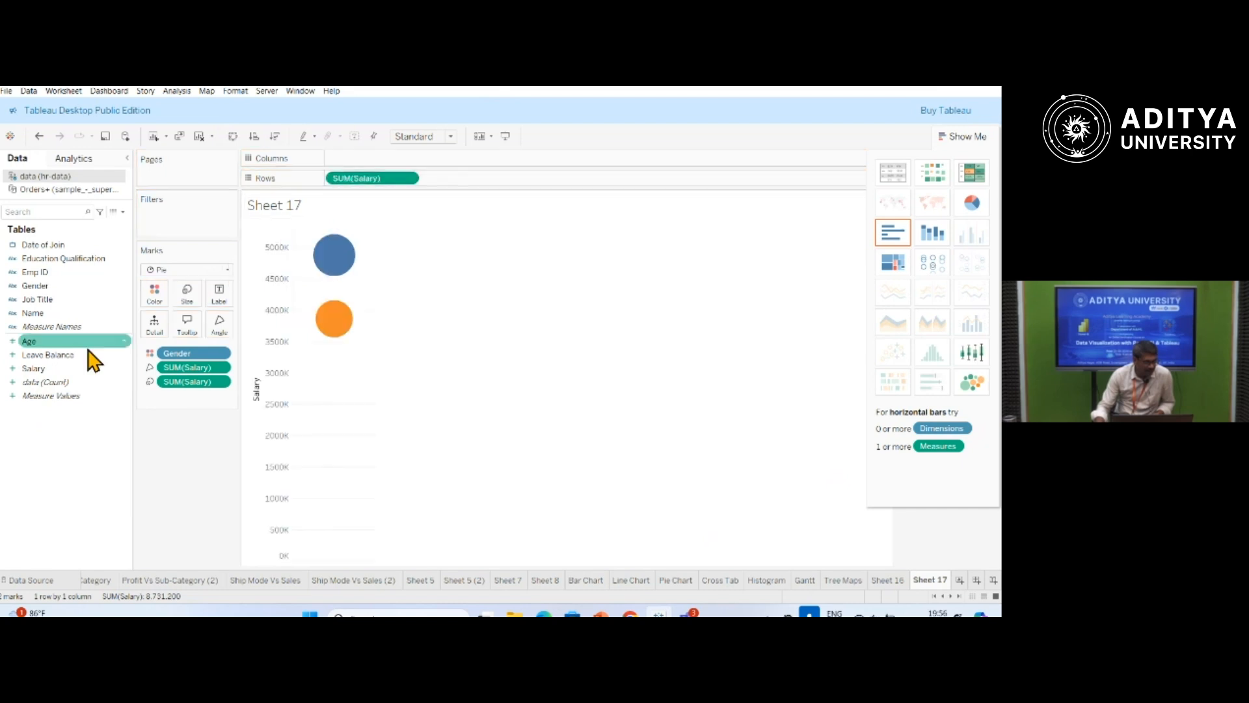
Add Gender to the columns and remove the Gender colour and both Salary fields from the marks.
{"action": "left_click_drag", "start_coordinate": [29, 291], "coordinate": [339, 158]}
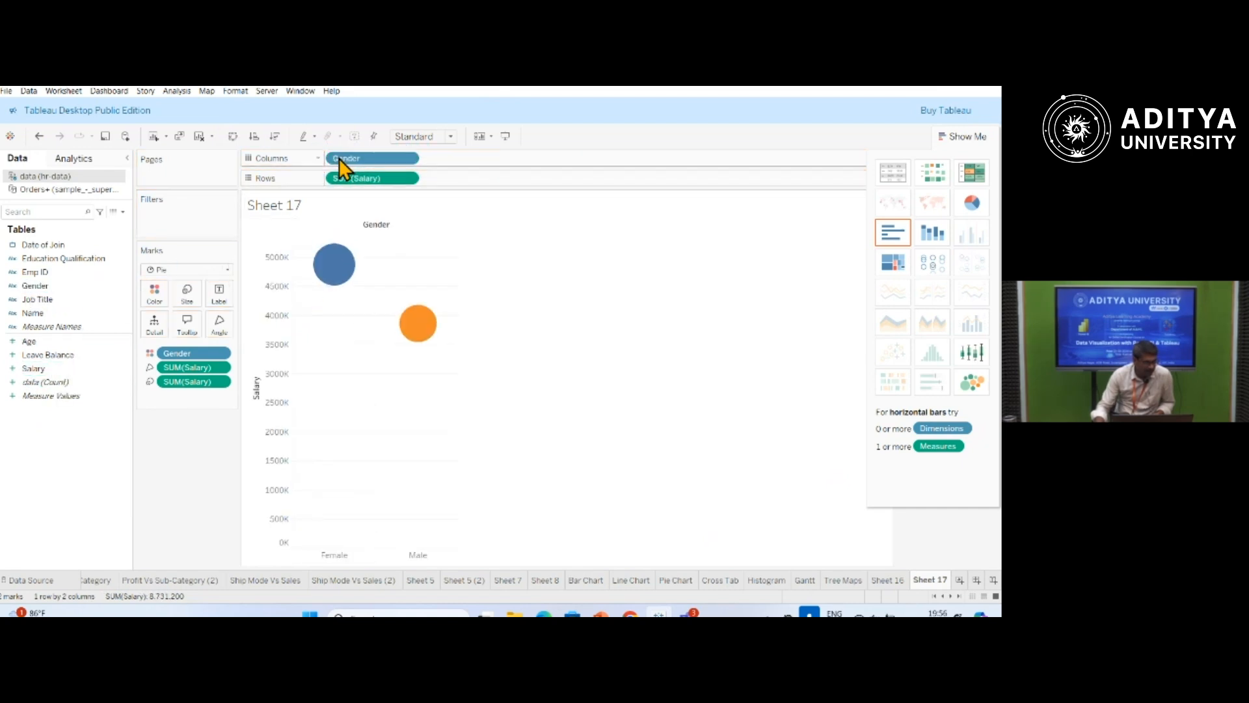
{"action": "right_click", "coordinate": [225, 376]}
{"action": "left_click", "coordinate": [198, 556]}
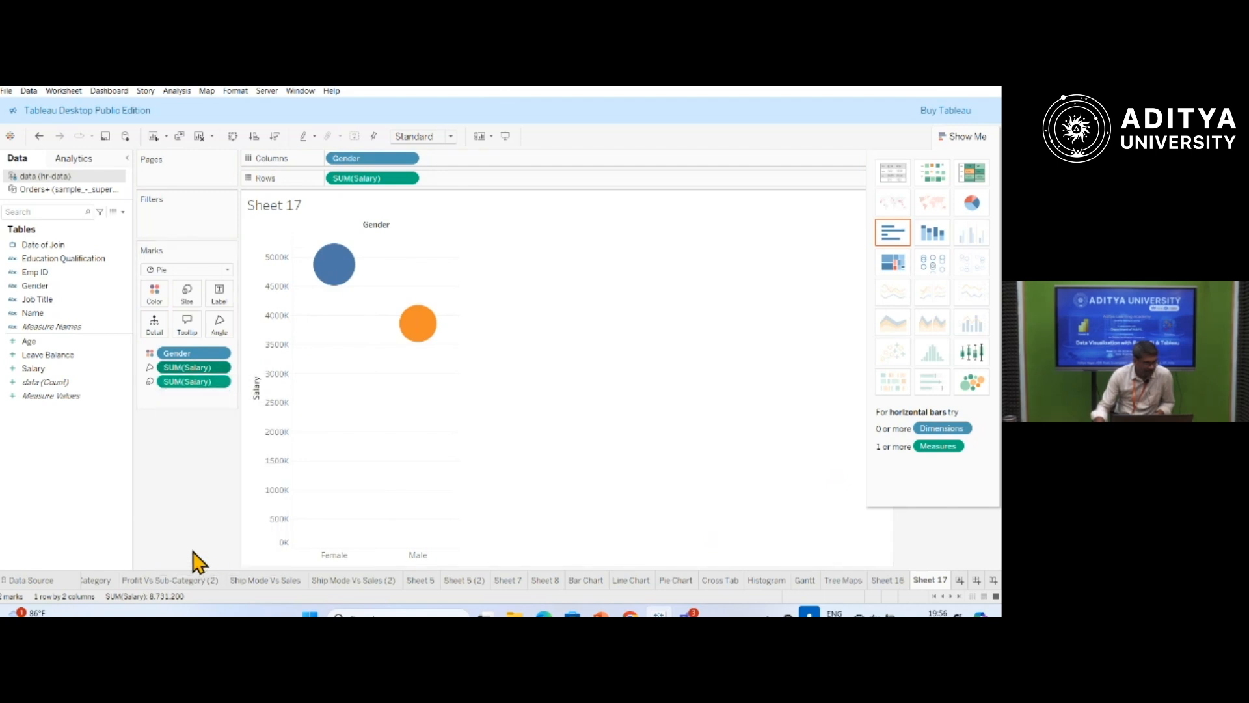
{"action": "right_click", "coordinate": [219, 368]}
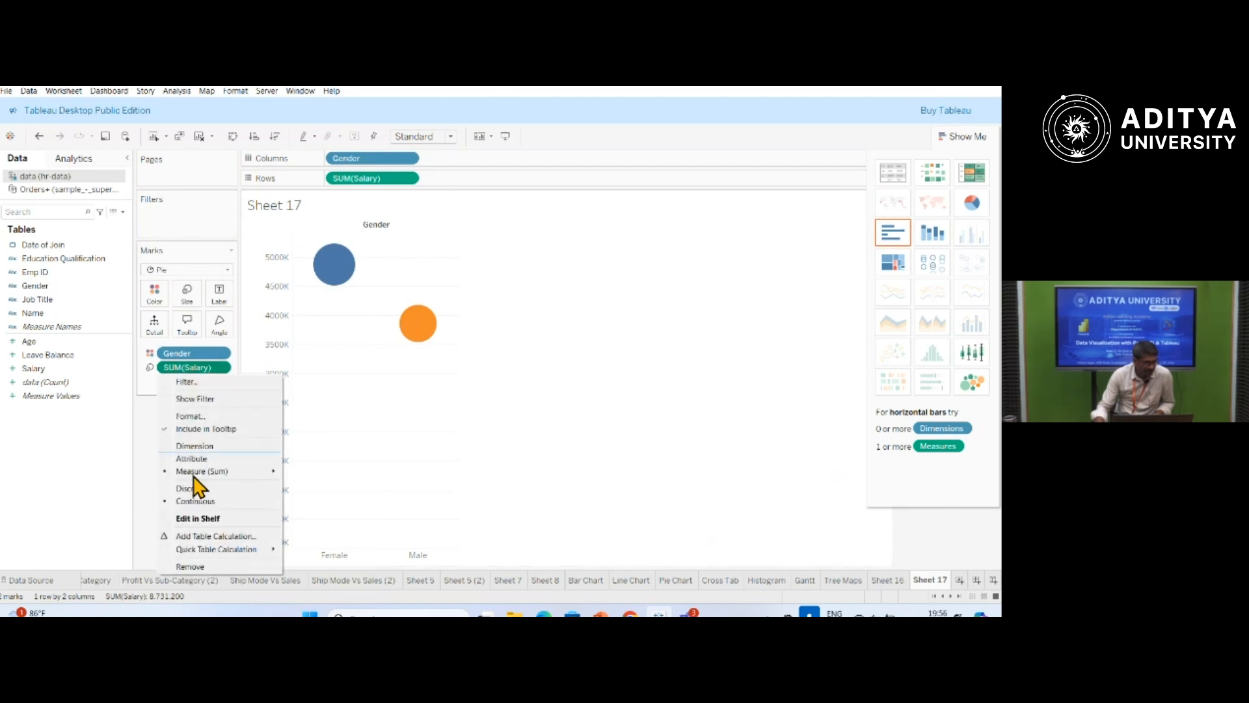
{"action": "left_click", "coordinate": [200, 568]}
{"action": "left_click", "coordinate": [220, 353]}
{"action": "left_click", "coordinate": [199, 549]}
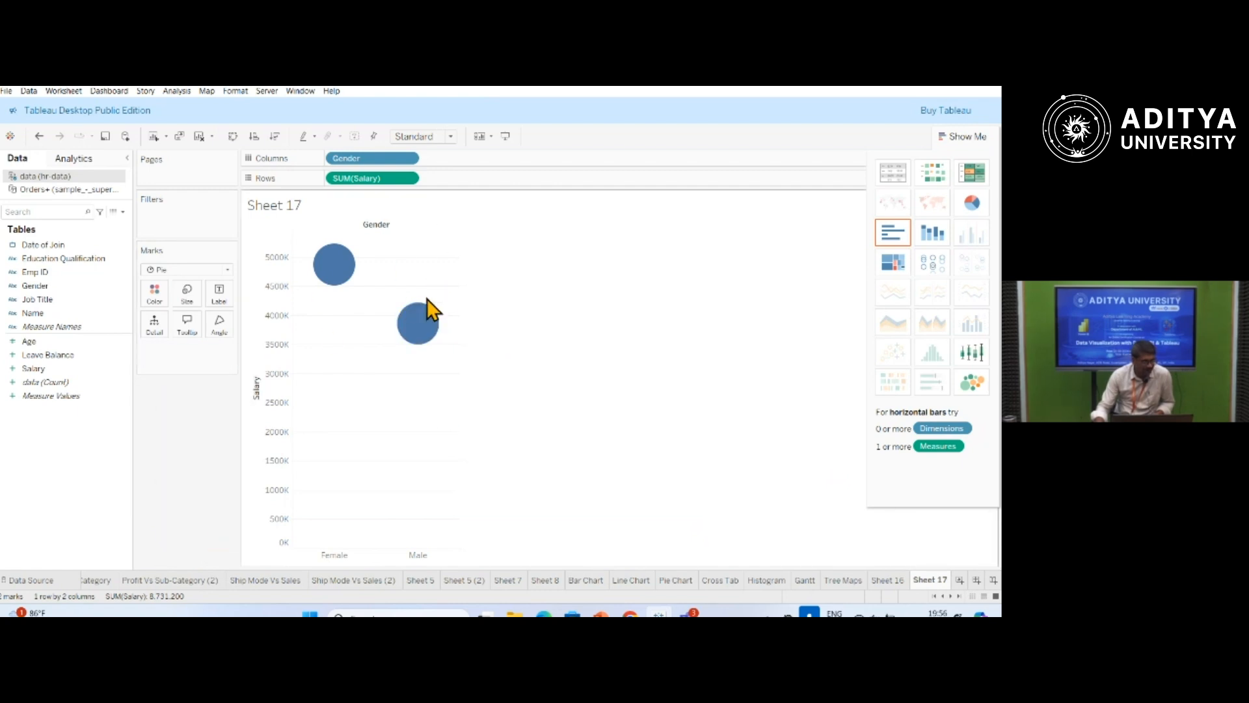
Rebuild the chart as a single pie of Salary by Gender and label its slices with Gender.
{"action": "left_click", "coordinate": [972, 204]}
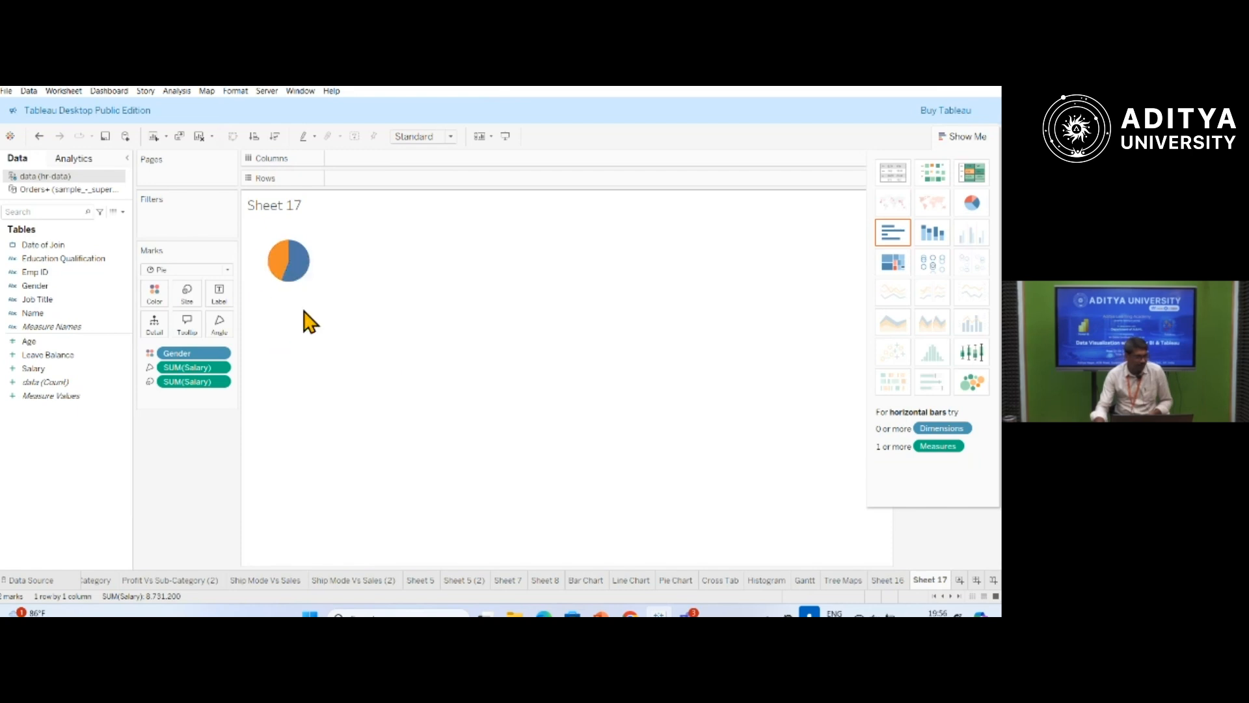
{"action": "mouse_move", "coordinate": [303, 276]}
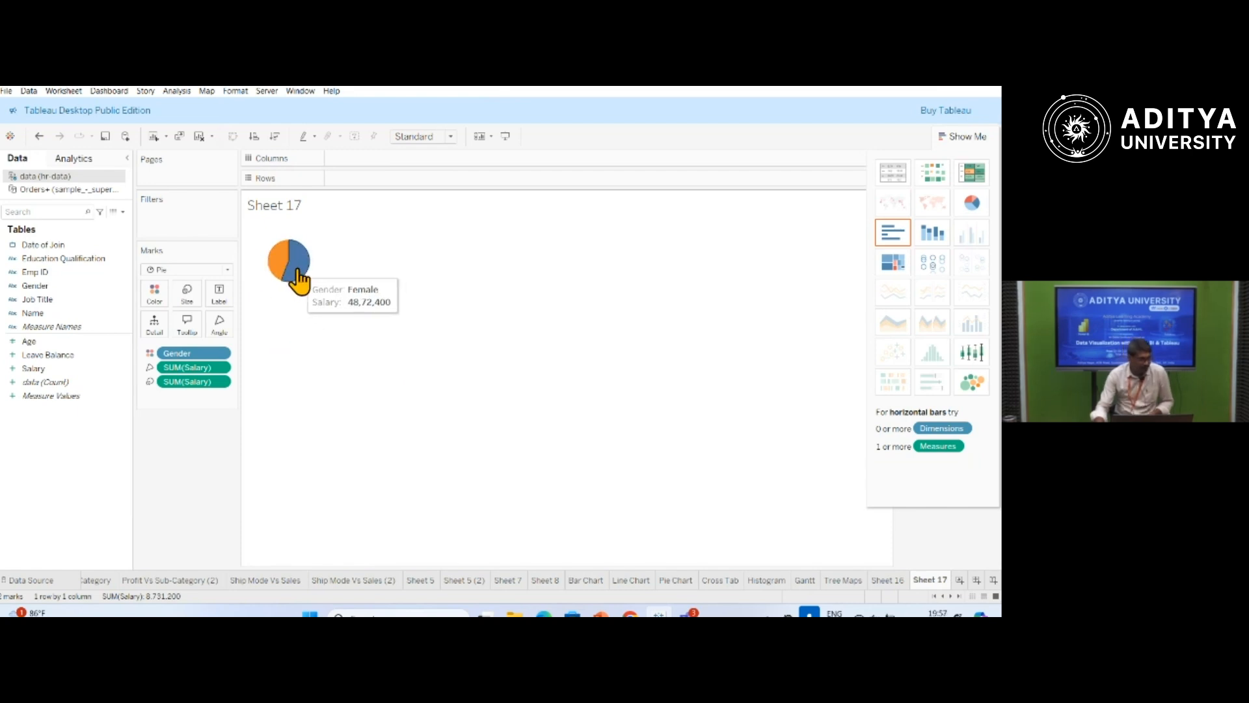
{"action": "left_click_drag", "start_coordinate": [43, 288], "coordinate": [221, 298]}
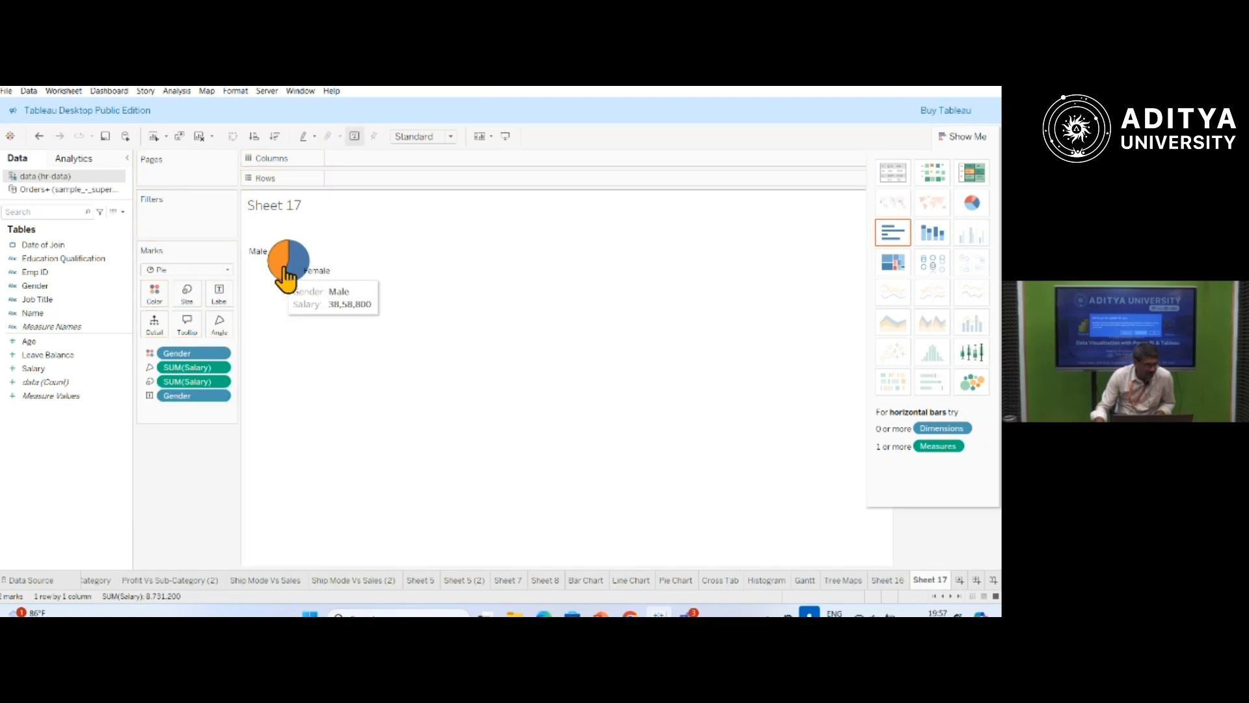
Fit the pie to Entire View and add the data count and total Salary to the slice labels.
{"action": "left_click", "coordinate": [449, 137]}
{"action": "left_click", "coordinate": [416, 185]}
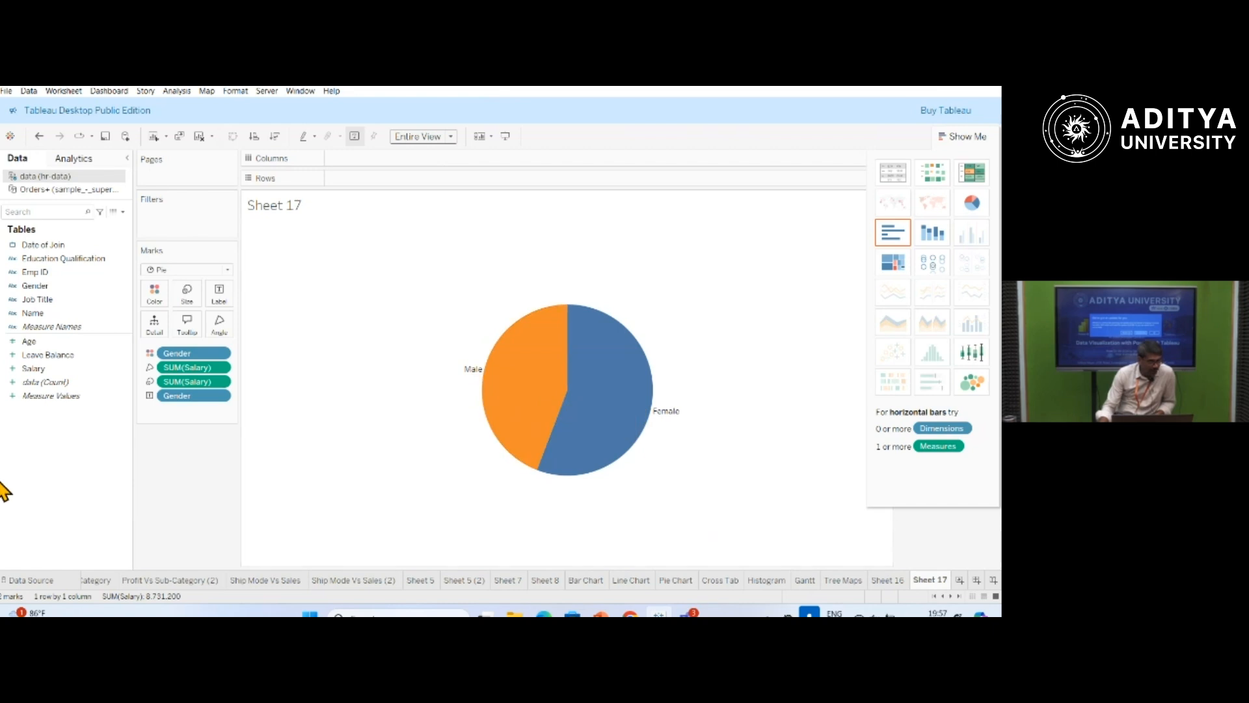
{"action": "left_click_drag", "start_coordinate": [41, 382], "coordinate": [224, 298]}
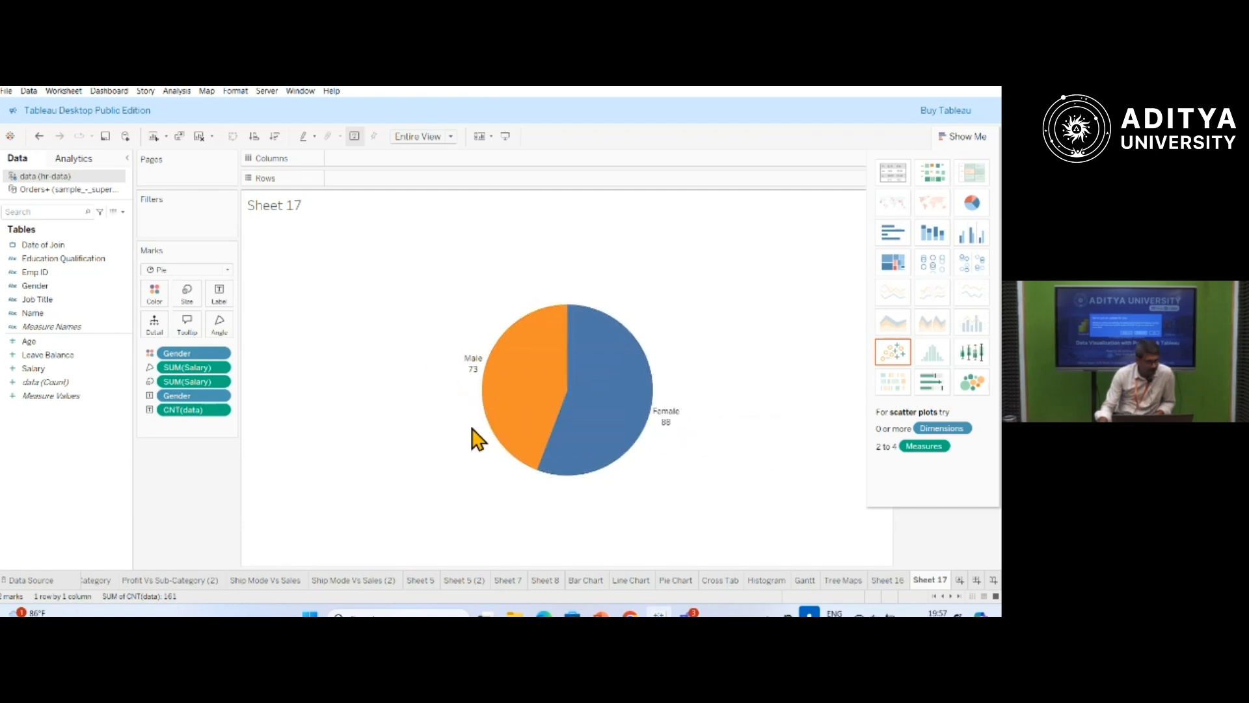
{"action": "left_click_drag", "start_coordinate": [33, 369], "coordinate": [220, 296]}
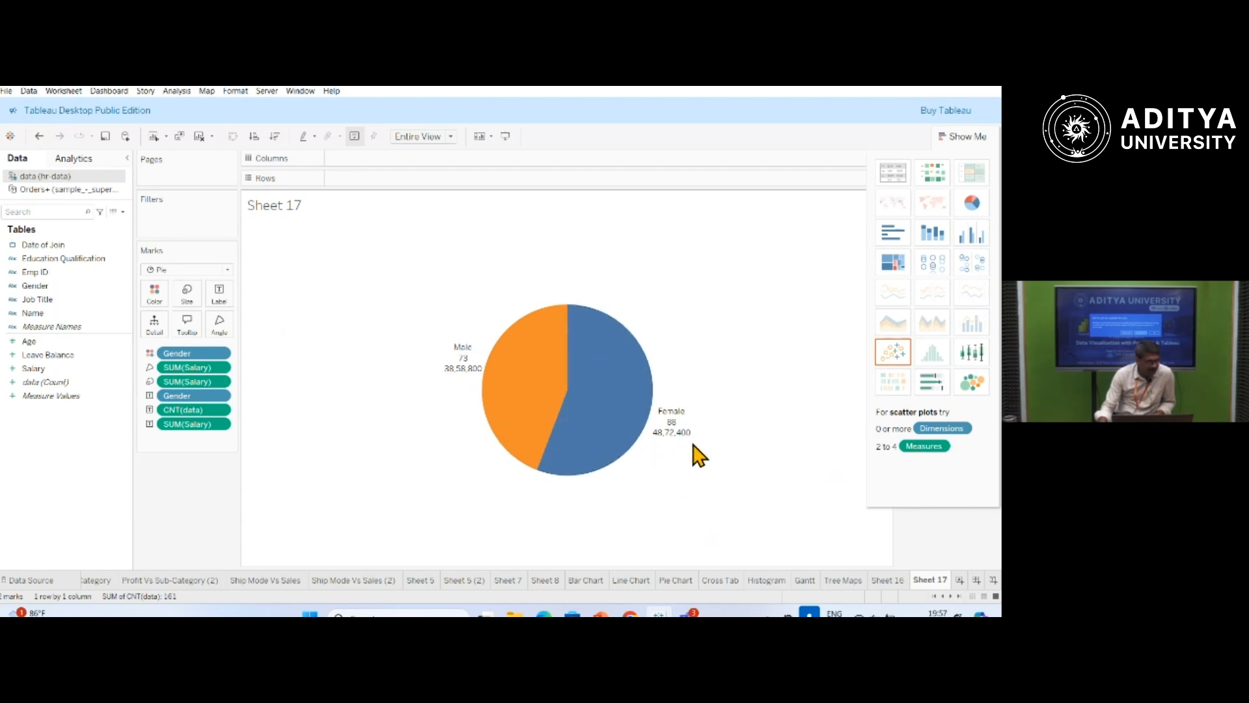
Add Age to the slice labels and set its aggregation to Average.
{"action": "left_click", "coordinate": [36, 341]}
{"action": "left_click_drag", "start_coordinate": [37, 346], "coordinate": [223, 300]}
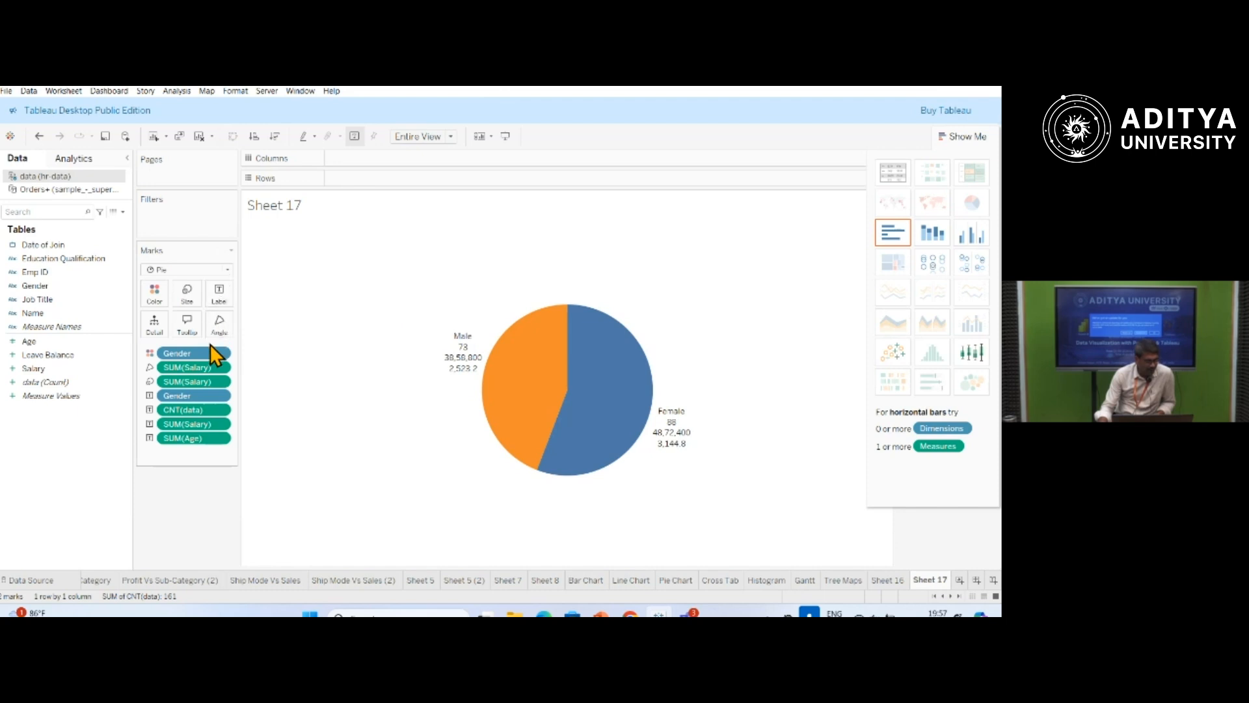
{"action": "left_click", "coordinate": [220, 438]}
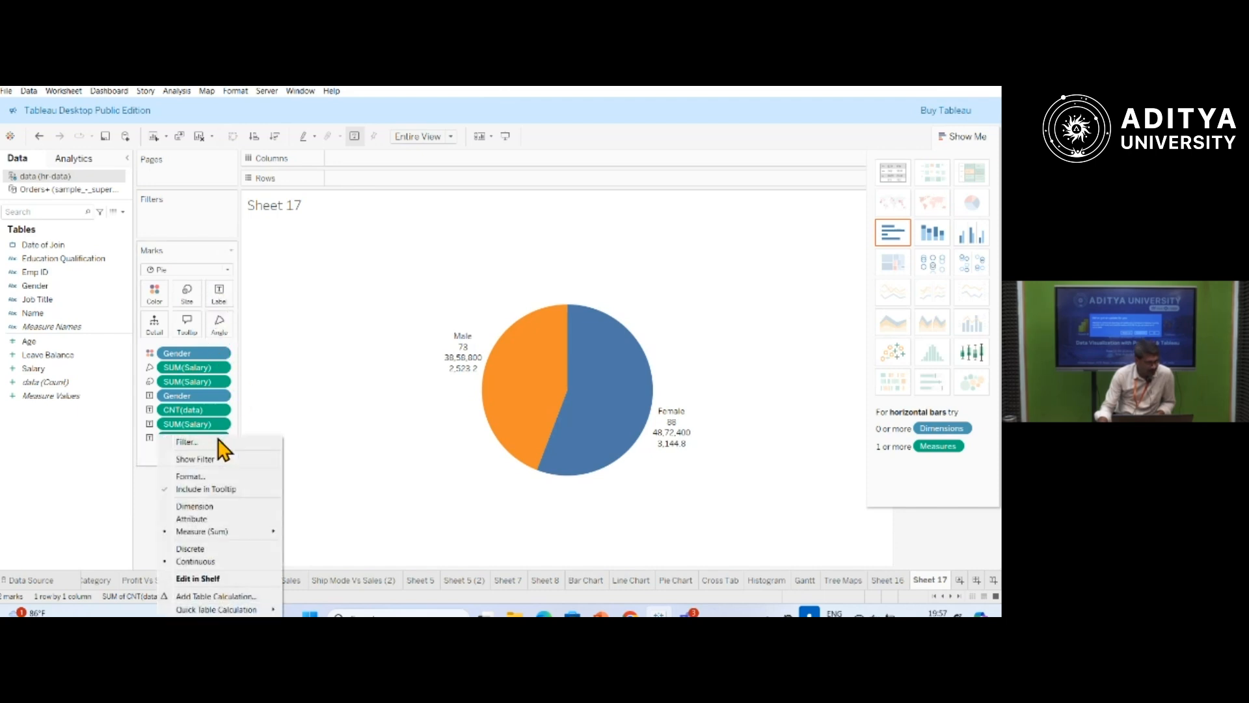
{"action": "mouse_move", "coordinate": [228, 532]}
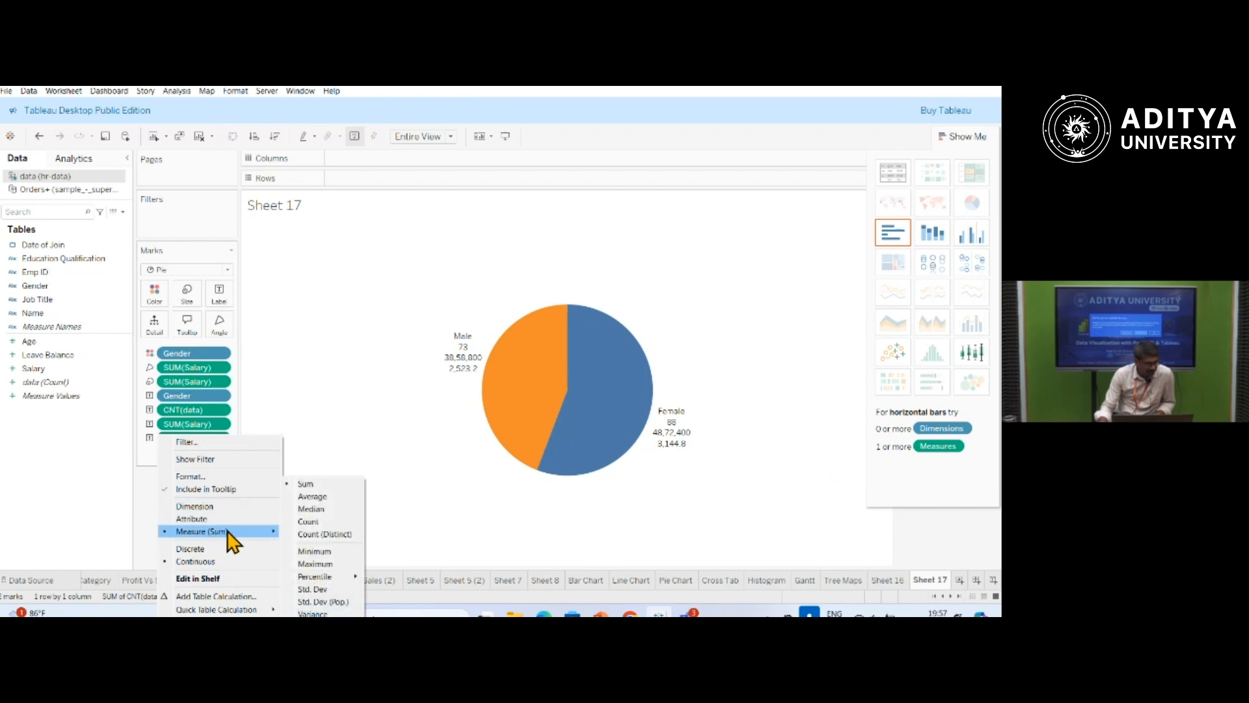
{"action": "left_click", "coordinate": [307, 496]}
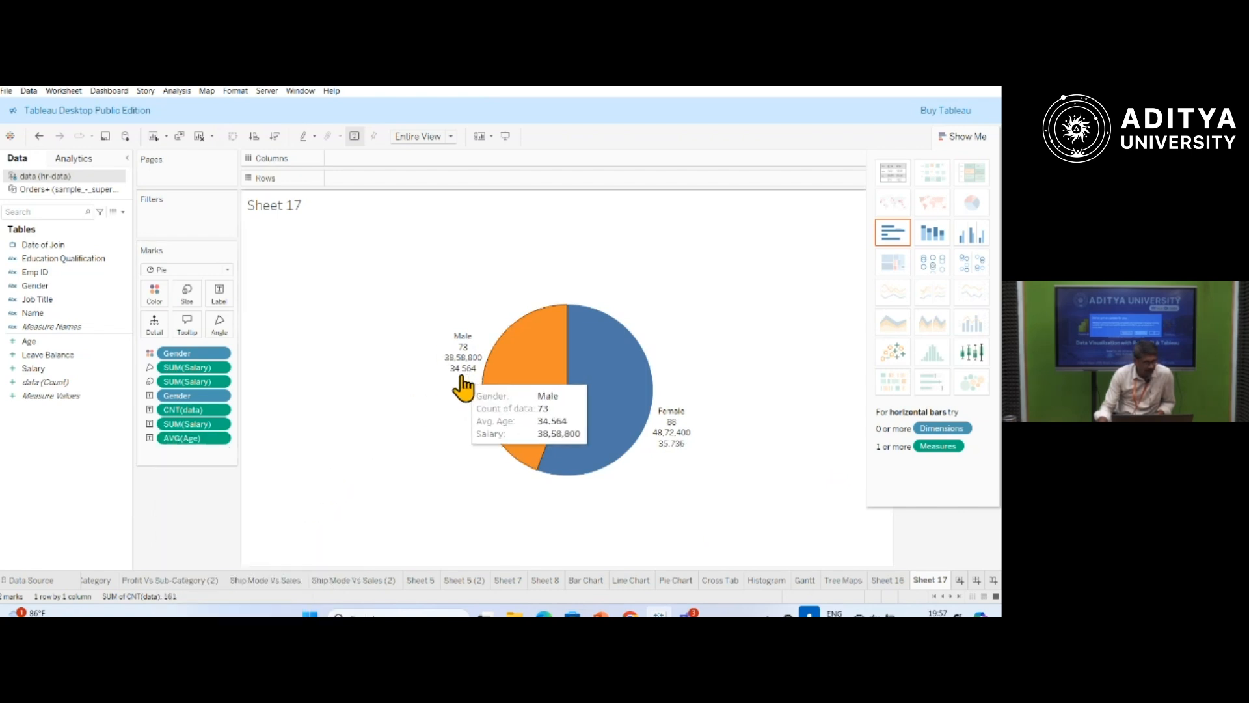
Add Leave Balance to the slice labels and convert the pie into a text table.
{"action": "mouse_move", "coordinate": [538, 418]}
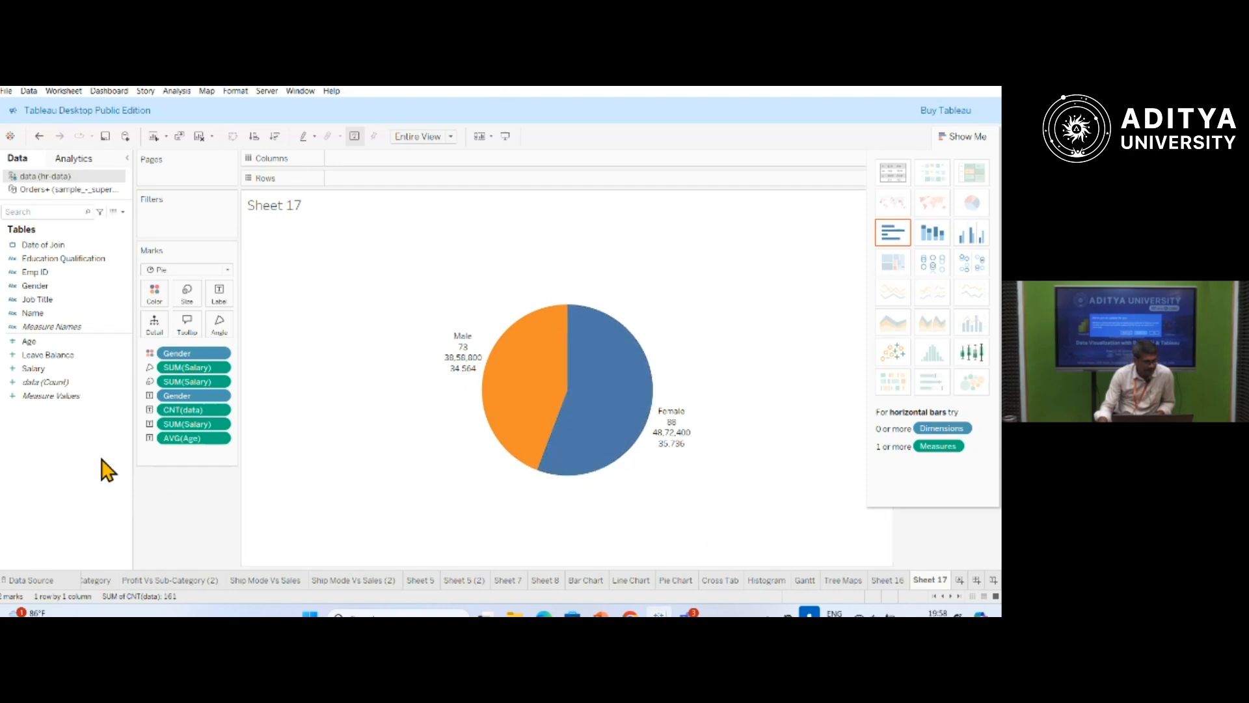
{"action": "left_click", "coordinate": [220, 438]}
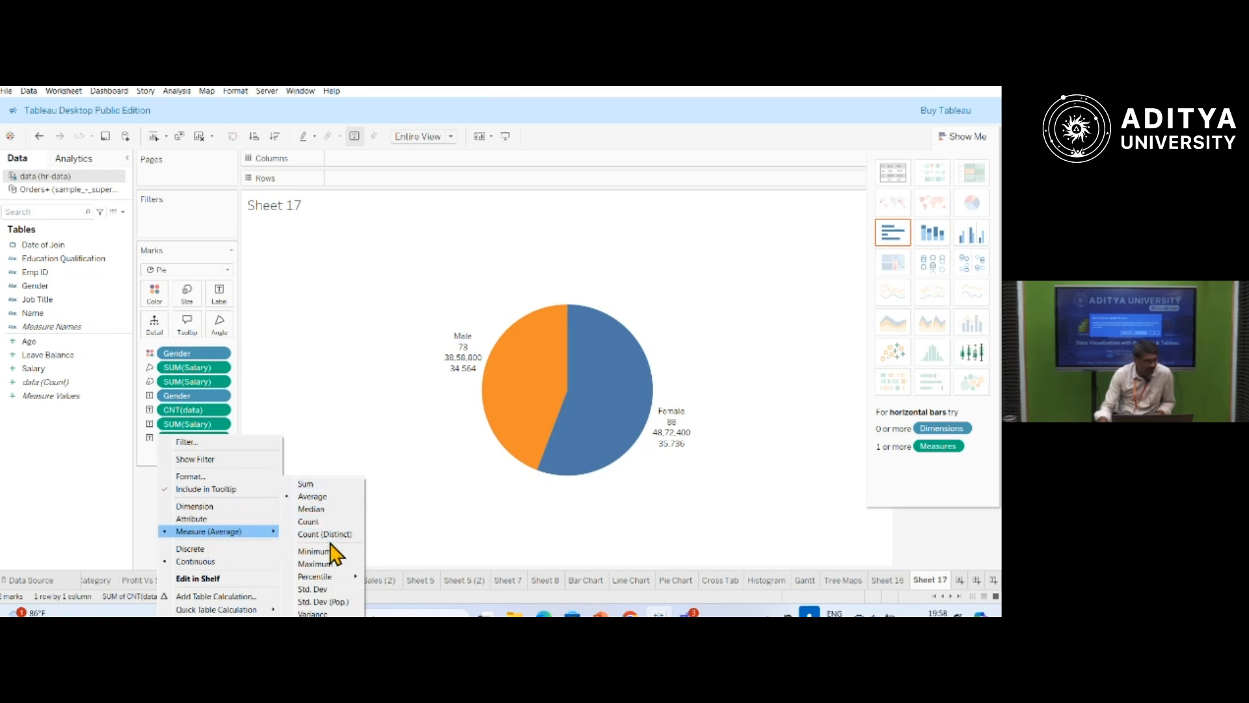
{"action": "left_click", "coordinate": [314, 404]}
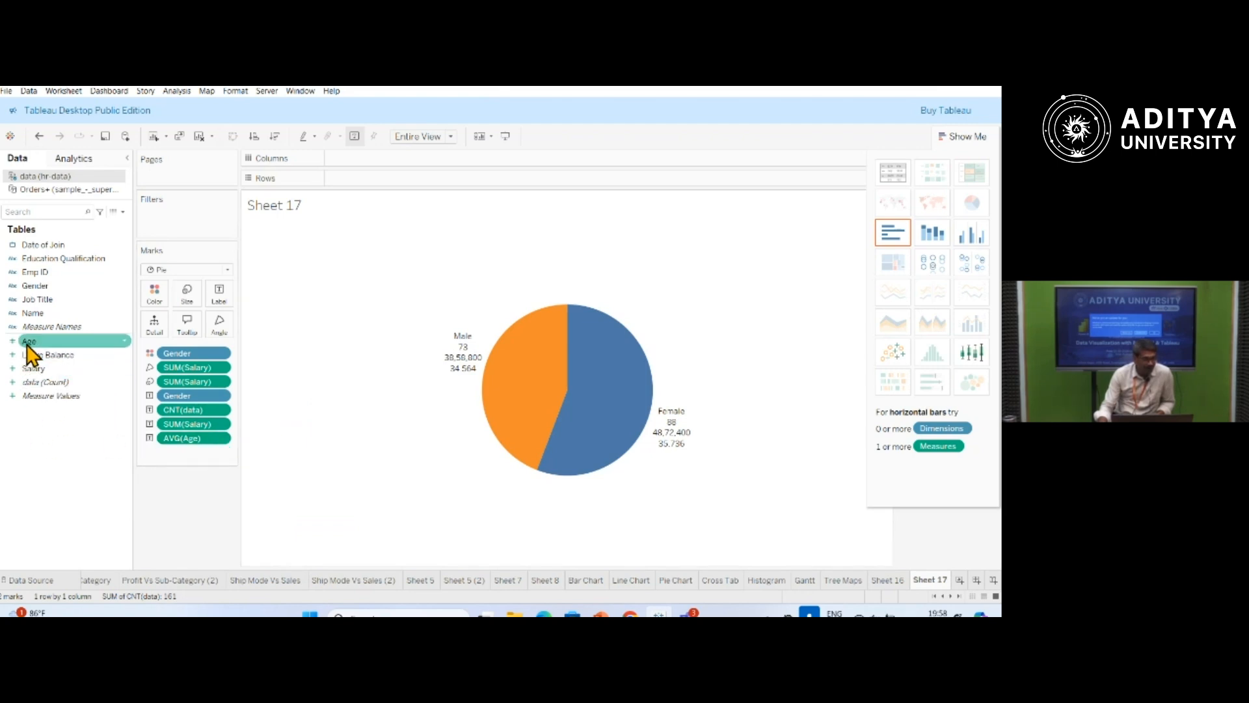
{"action": "left_click_drag", "start_coordinate": [50, 363], "coordinate": [219, 296]}
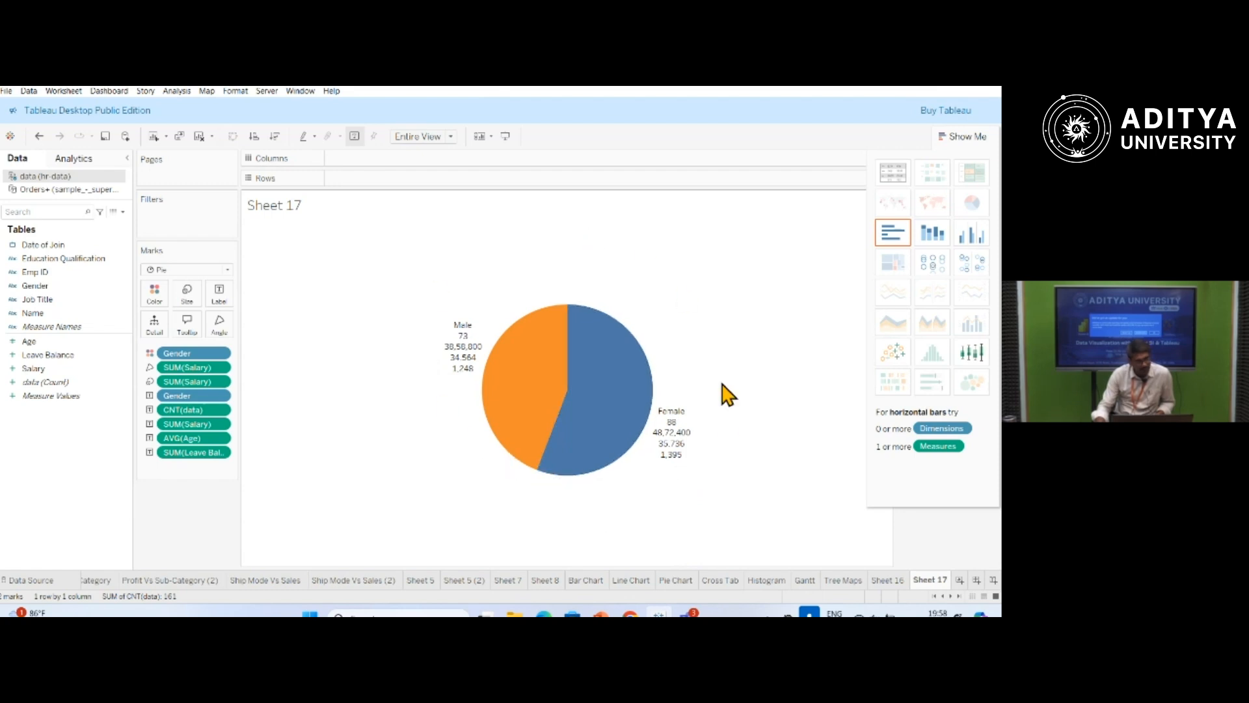
{"action": "left_click", "coordinate": [893, 172]}
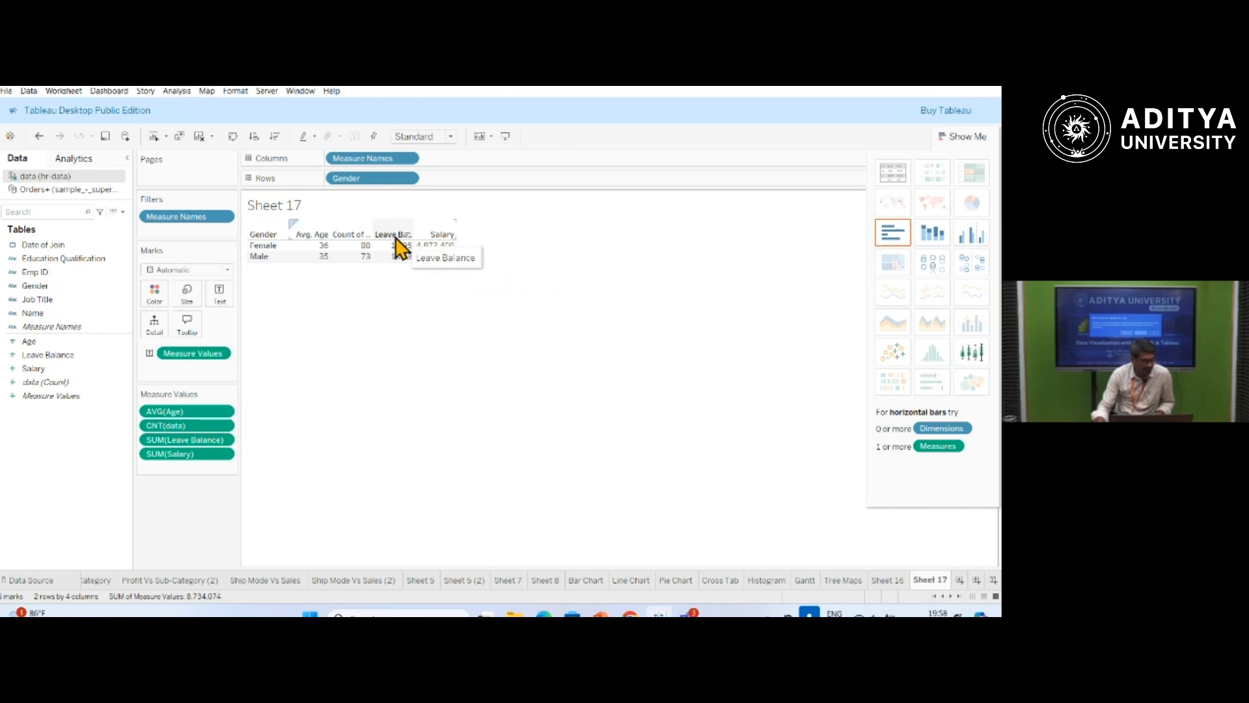
Set the aggregation of Leave Balance in the text table to Average.
{"action": "left_click", "coordinate": [224, 440]}
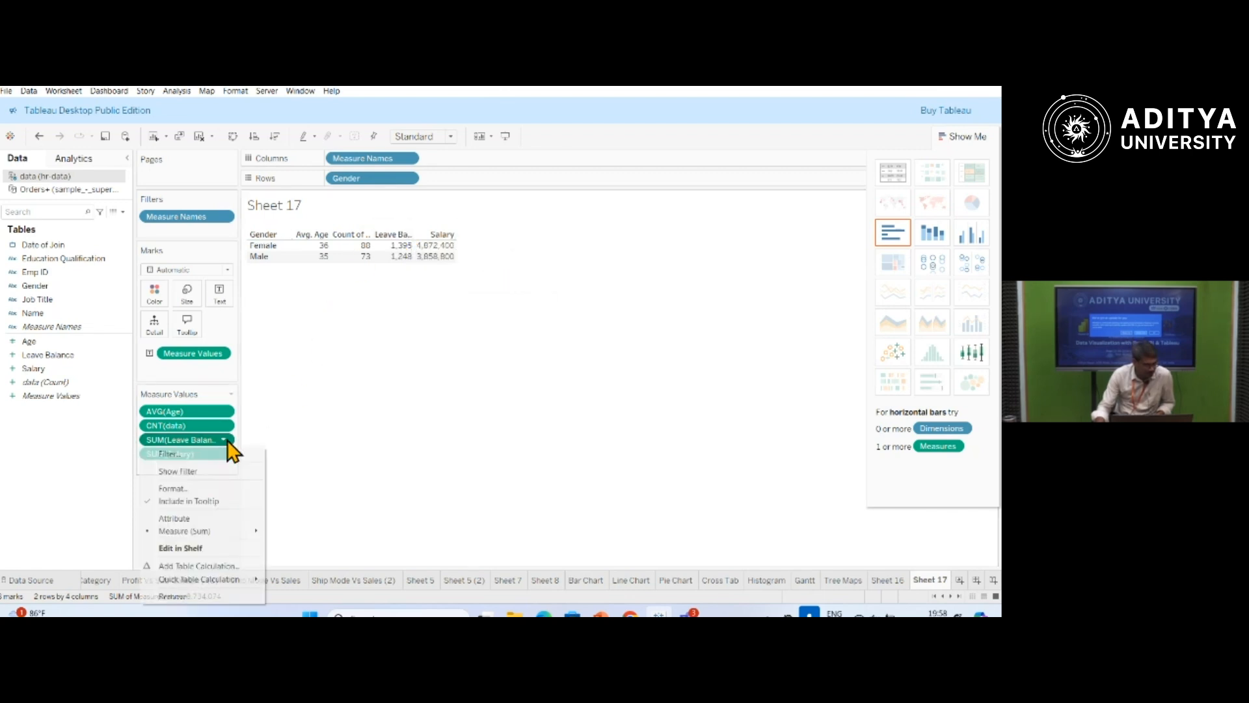
{"action": "mouse_move", "coordinate": [221, 531]}
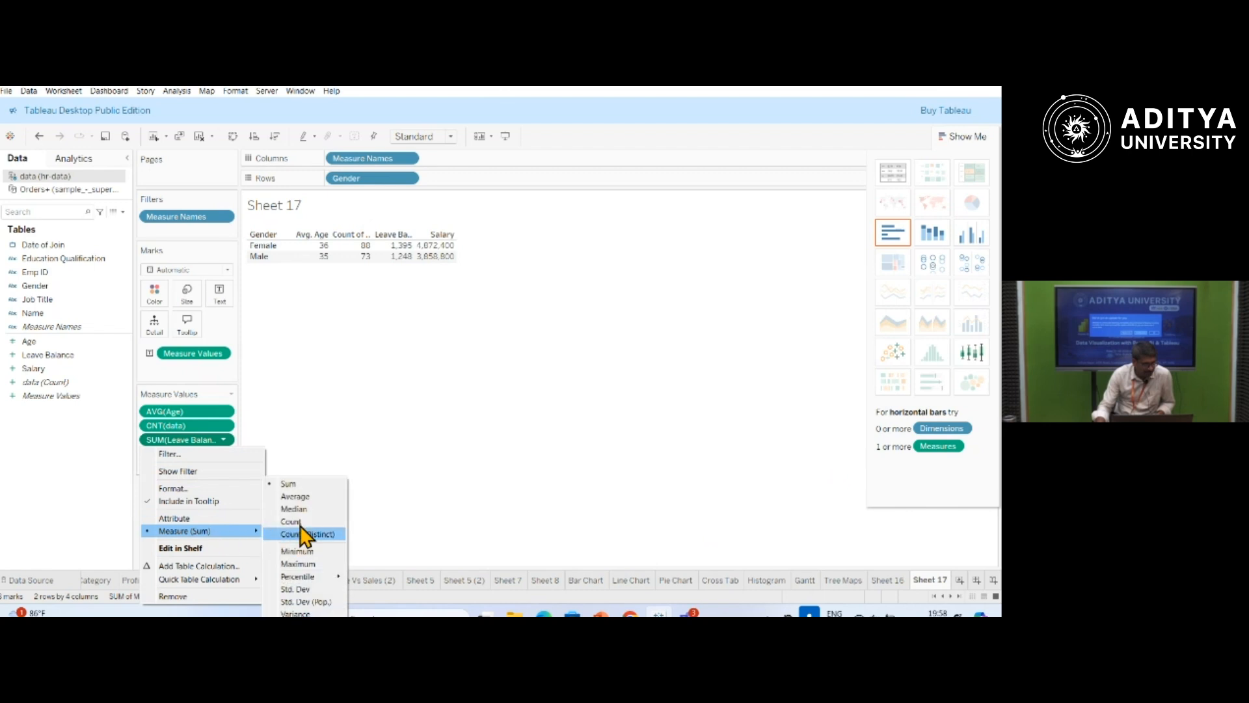
{"action": "left_click", "coordinate": [294, 496]}
{"action": "mouse_move", "coordinate": [416, 256]}
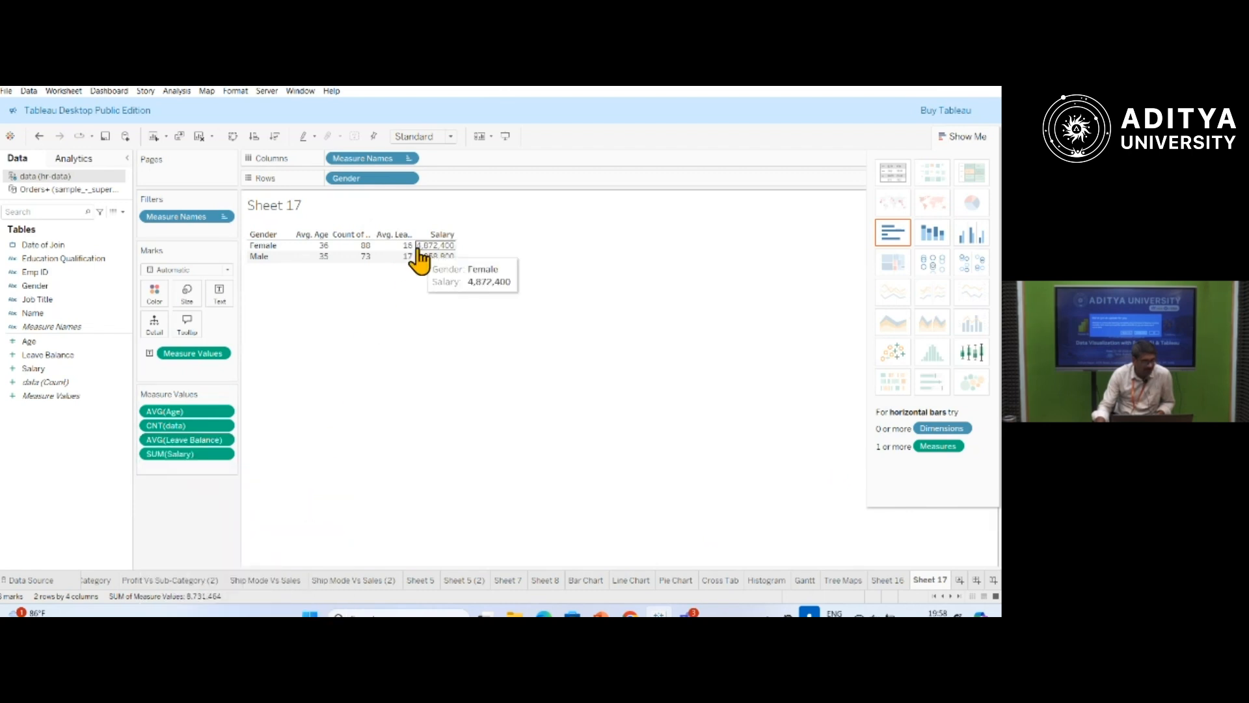